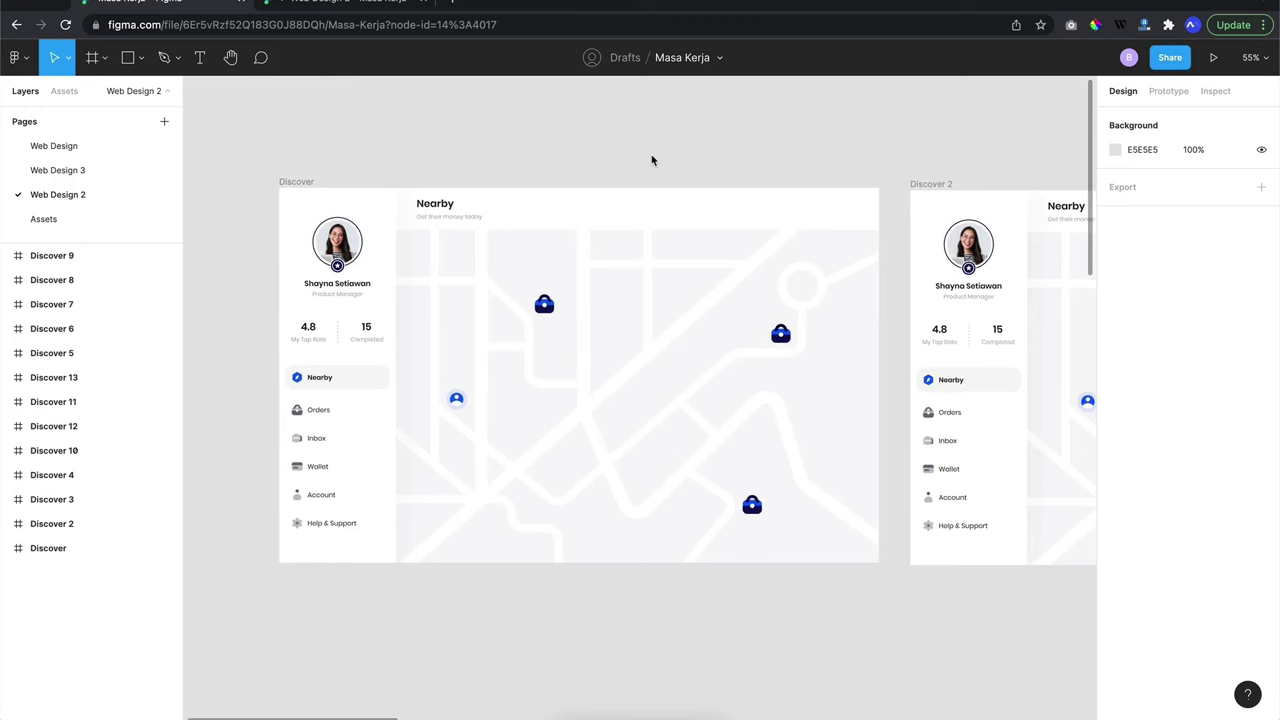
Pan around the Nearby map canvas and select the ic_order bag icon
{"action": "scroll", "coordinate": [651, 160], "scroll_direction": "up", "scroll_amount": 3}
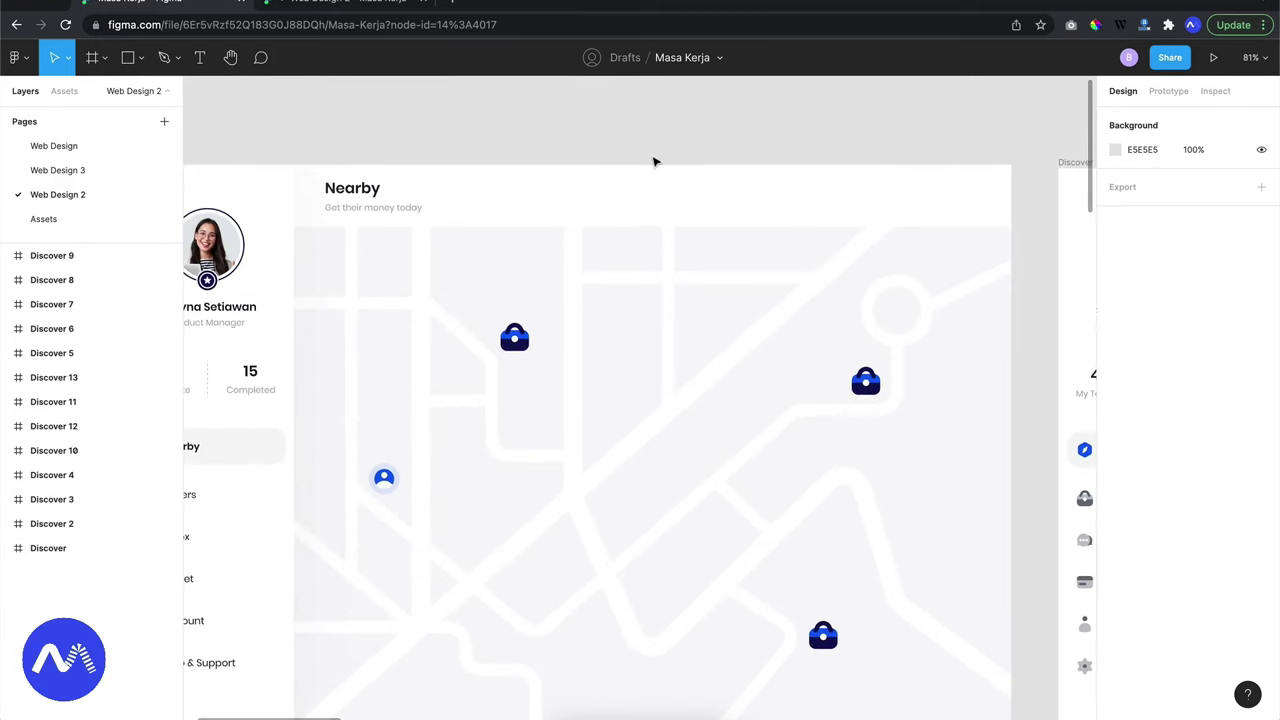
{"action": "scroll", "coordinate": [653, 161], "scroll_direction": "down", "scroll_amount": 3}
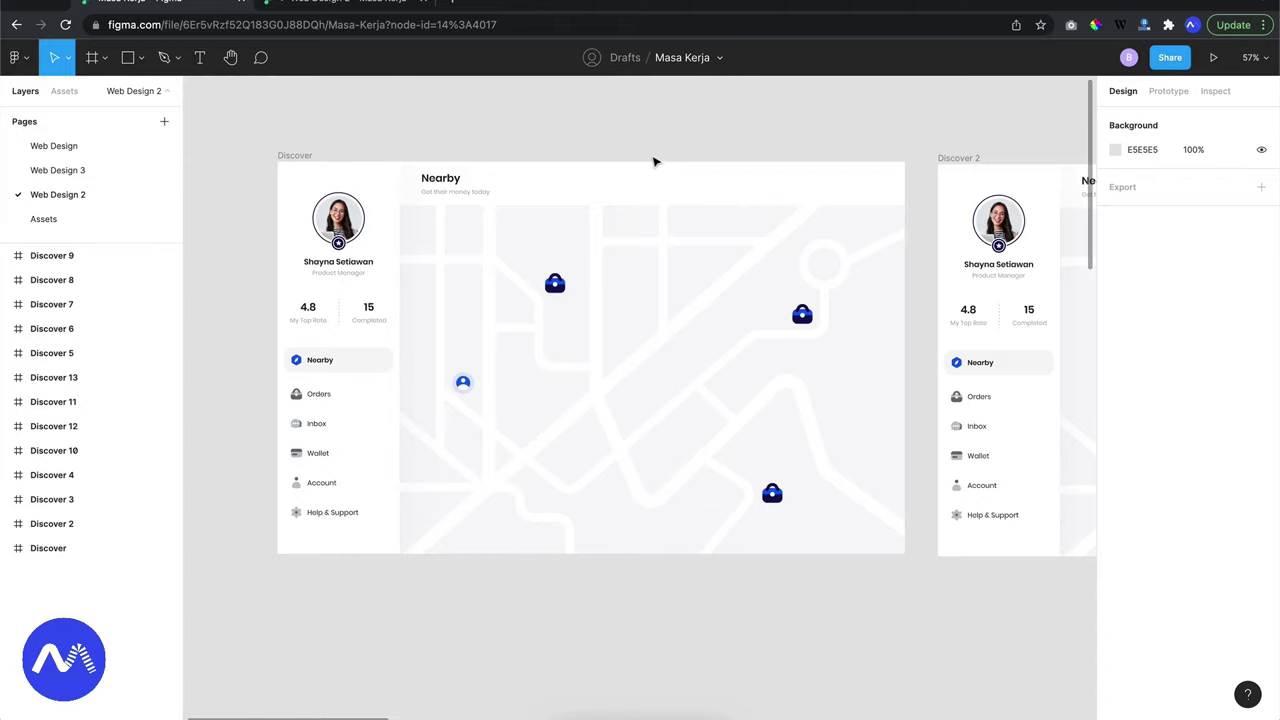
{"action": "scroll", "coordinate": [653, 161], "scroll_direction": "down", "scroll_amount": 5}
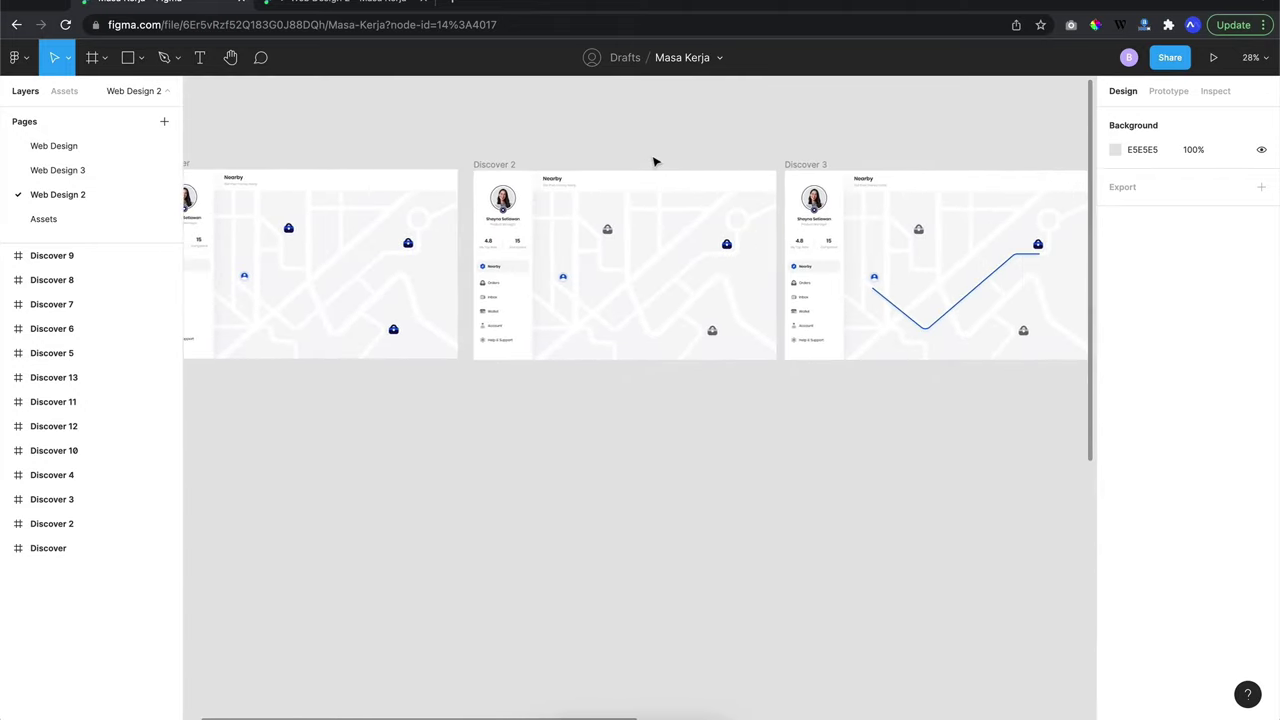
{"action": "scroll", "coordinate": [653, 161], "scroll_direction": "down", "scroll_amount": 2}
{"action": "scroll", "coordinate": [653, 161], "scroll_direction": "down", "scroll_amount": 2}
{"action": "scroll", "coordinate": [653, 161], "scroll_direction": "down", "scroll_amount": 2}
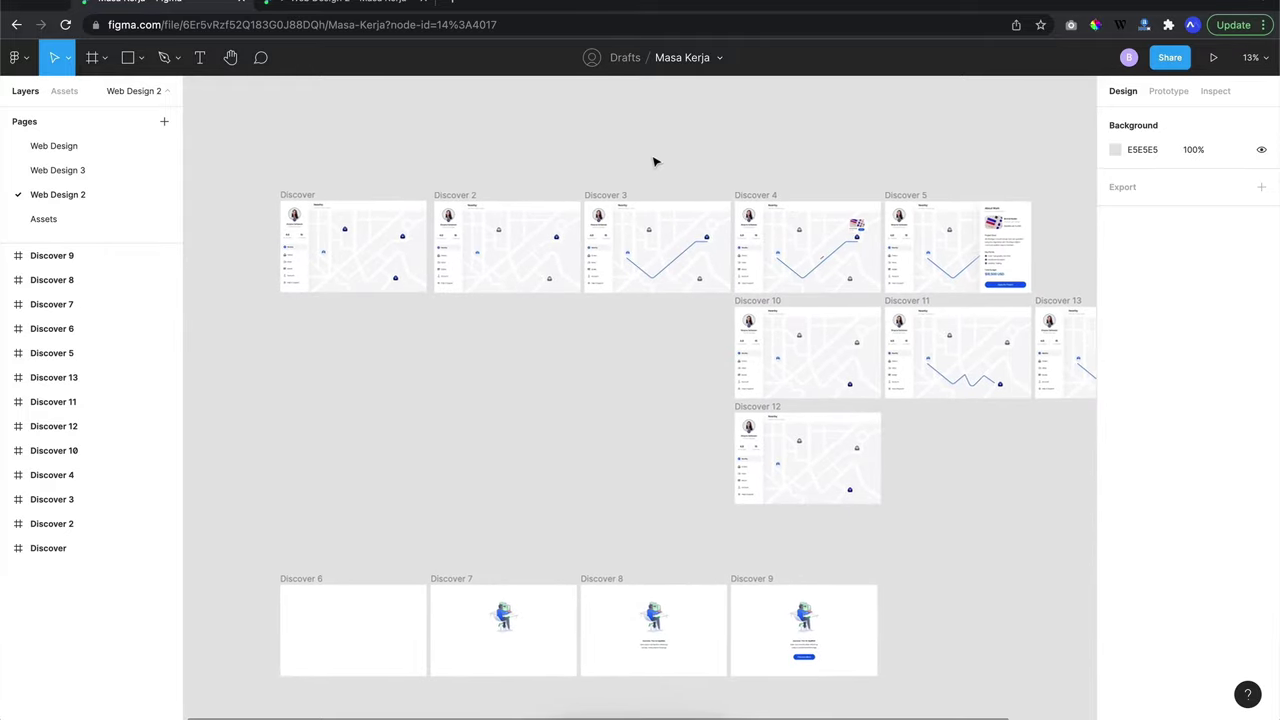
{"action": "scroll", "coordinate": [653, 161], "scroll_direction": "right", "scroll_amount": 3}
{"action": "scroll", "coordinate": [653, 161], "scroll_direction": "right", "scroll_amount": 4}
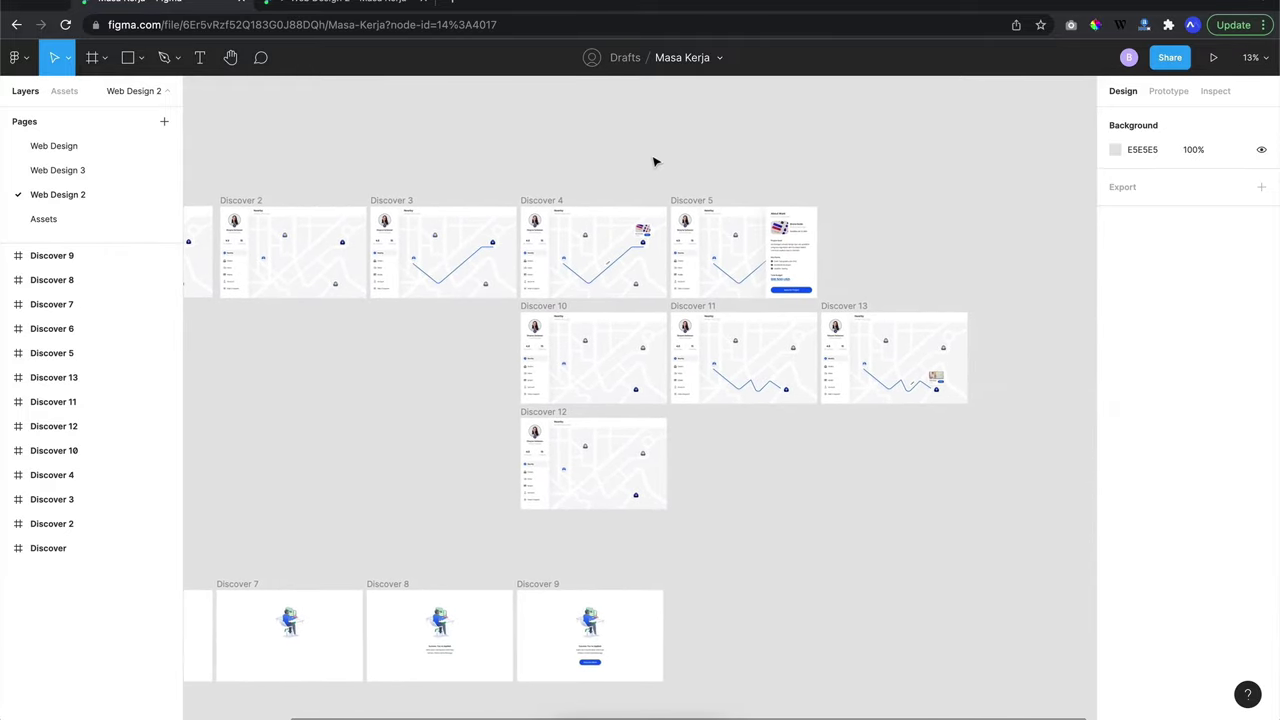
{"action": "scroll", "coordinate": [653, 161], "scroll_direction": "left", "scroll_amount": 4}
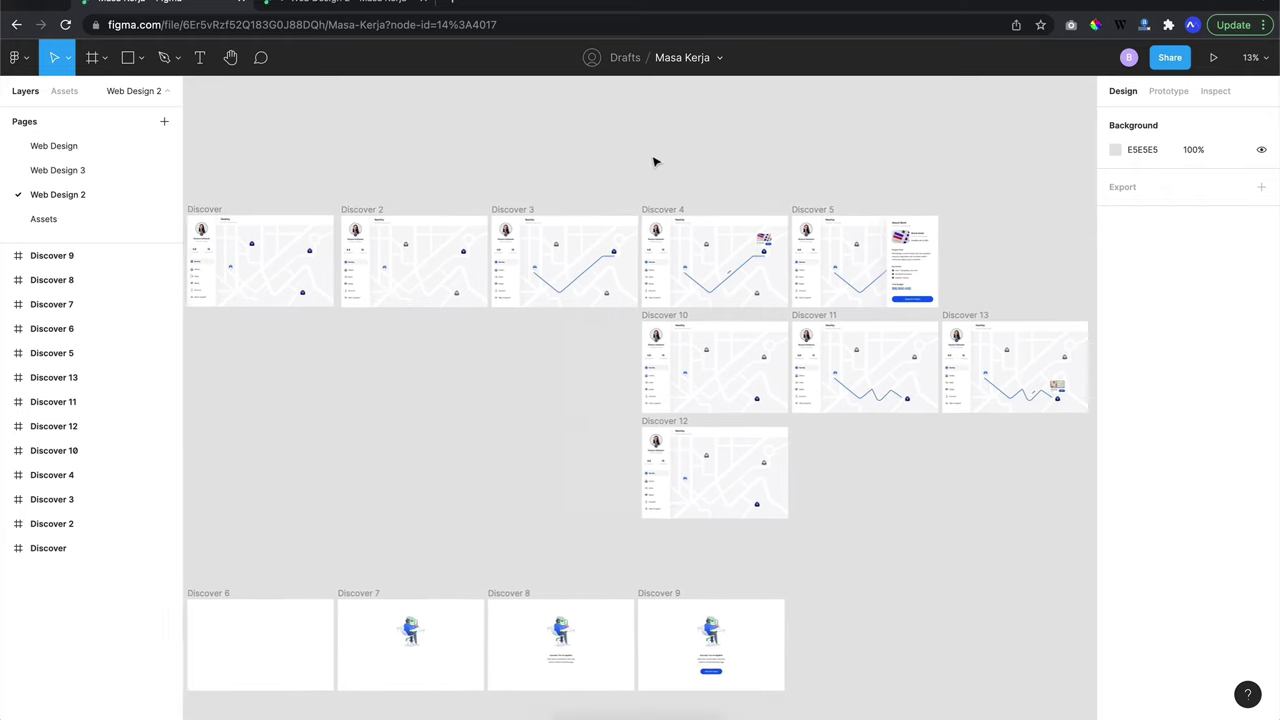
{"action": "scroll", "coordinate": [653, 161], "scroll_direction": "left", "scroll_amount": 5}
{"action": "scroll", "coordinate": [653, 161], "scroll_direction": "up", "scroll_amount": 2}
{"action": "scroll", "coordinate": [653, 161], "scroll_direction": "up", "scroll_amount": 5}
{"action": "scroll", "coordinate": [653, 161], "scroll_direction": "left", "scroll_amount": 4}
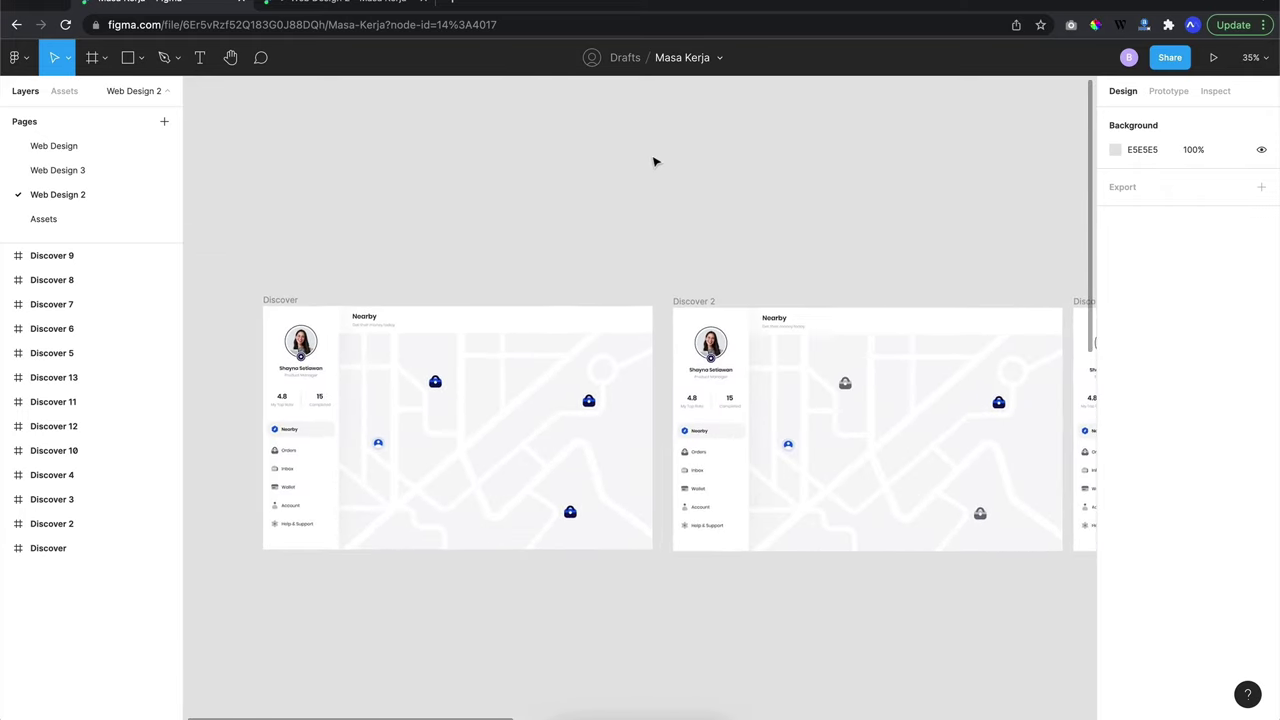
{"action": "scroll", "coordinate": [653, 161], "scroll_direction": "down", "scroll_amount": 1}
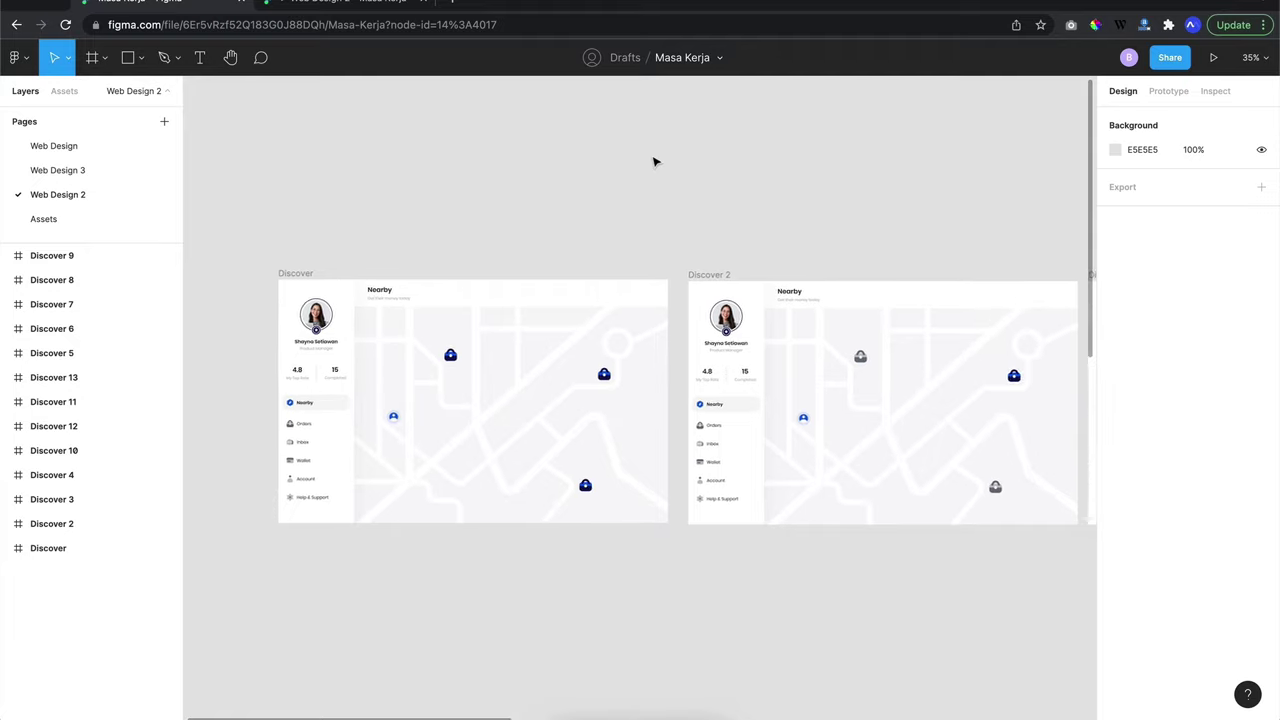
{"action": "scroll", "coordinate": [653, 161], "scroll_direction": "down", "scroll_amount": 3}
{"action": "scroll", "coordinate": [653, 161], "scroll_direction": "down", "scroll_amount": 3}
{"action": "scroll", "coordinate": [653, 161], "scroll_direction": "left", "scroll_amount": 4}
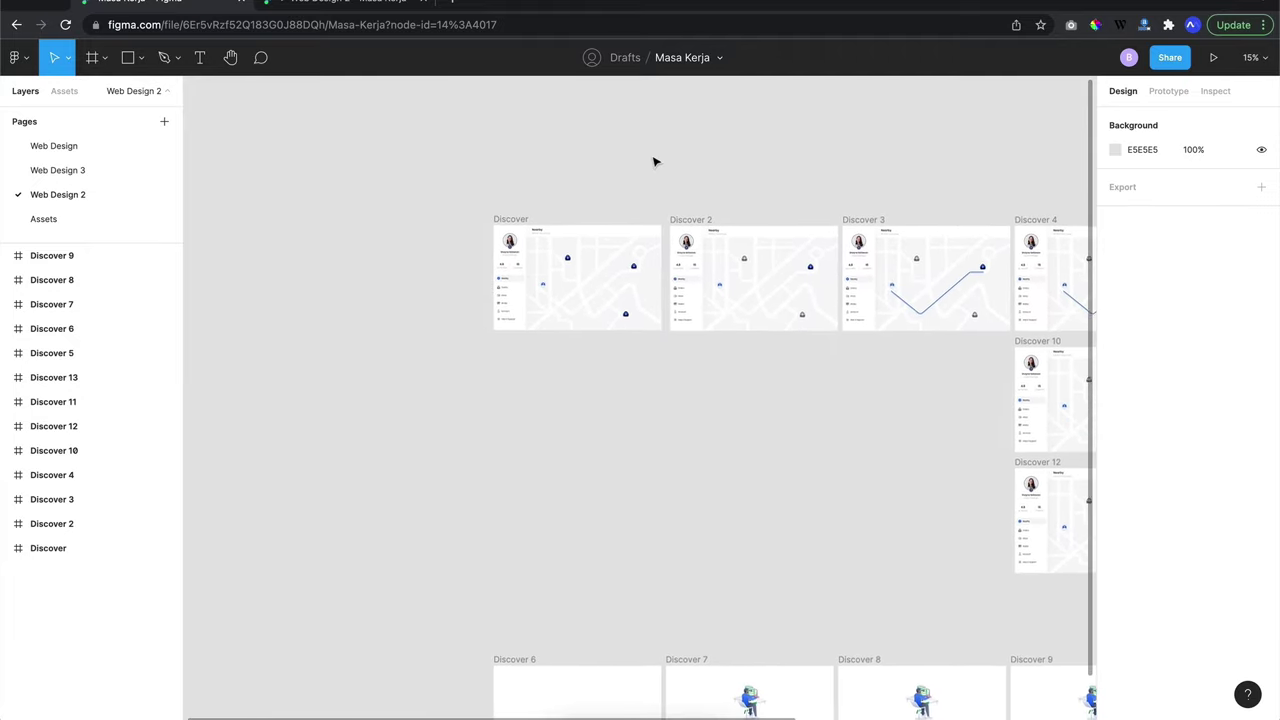
{"action": "scroll", "coordinate": [653, 161], "scroll_direction": "left", "scroll_amount": 1}
{"action": "scroll", "coordinate": [653, 161], "scroll_direction": "up", "scroll_amount": 2}
{"action": "scroll", "coordinate": [653, 161], "scroll_direction": "up", "scroll_amount": 3}
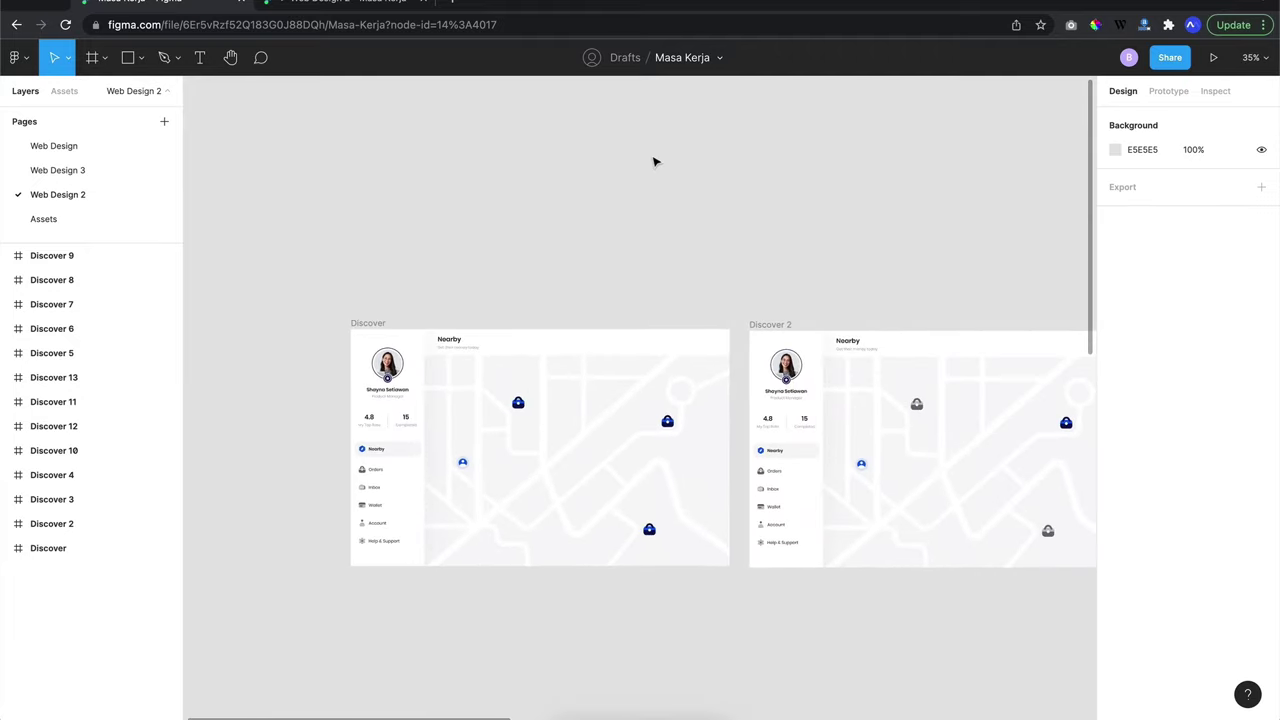
{"action": "scroll", "coordinate": [653, 161], "scroll_direction": "up", "scroll_amount": 1}
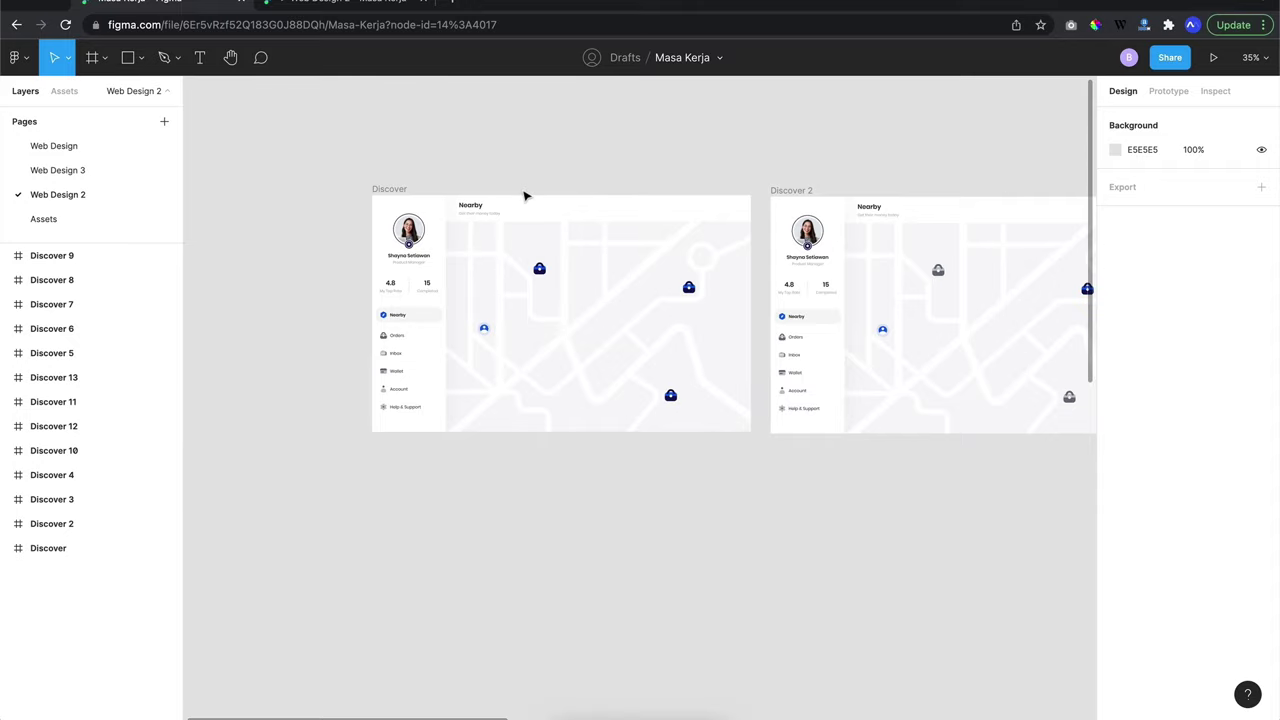
{"action": "scroll", "coordinate": [524, 196], "scroll_direction": "up", "scroll_amount": 2}
{"action": "scroll", "coordinate": [524, 196], "scroll_direction": "up", "scroll_amount": 2}
{"action": "scroll", "coordinate": [524, 196], "scroll_direction": "up", "scroll_amount": 1}
{"action": "scroll", "coordinate": [458, 348], "scroll_direction": "up", "scroll_amount": 1}
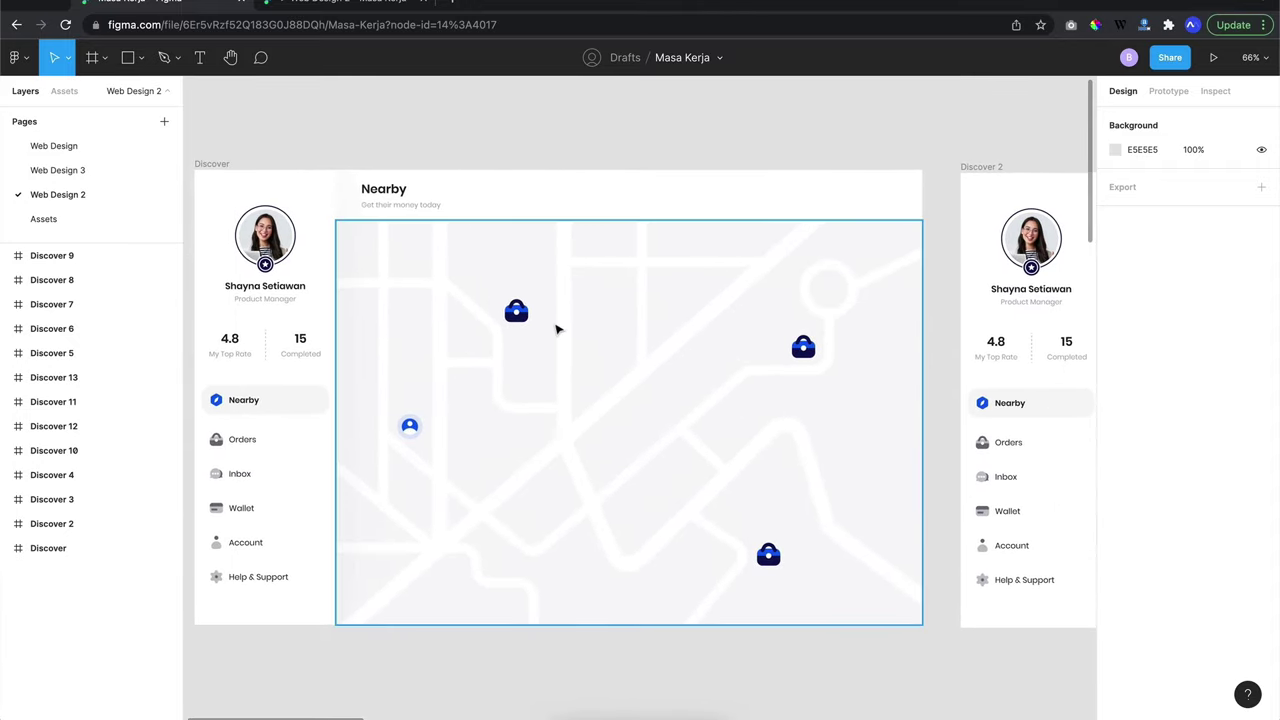
{"action": "scroll", "coordinate": [557, 329], "scroll_direction": "right", "scroll_amount": 2}
{"action": "scroll", "coordinate": [557, 329], "scroll_direction": "right", "scroll_amount": 5}
{"action": "scroll", "coordinate": [557, 329], "scroll_direction": "right", "scroll_amount": 5}
{"action": "scroll", "coordinate": [557, 329], "scroll_direction": "right", "scroll_amount": 5}
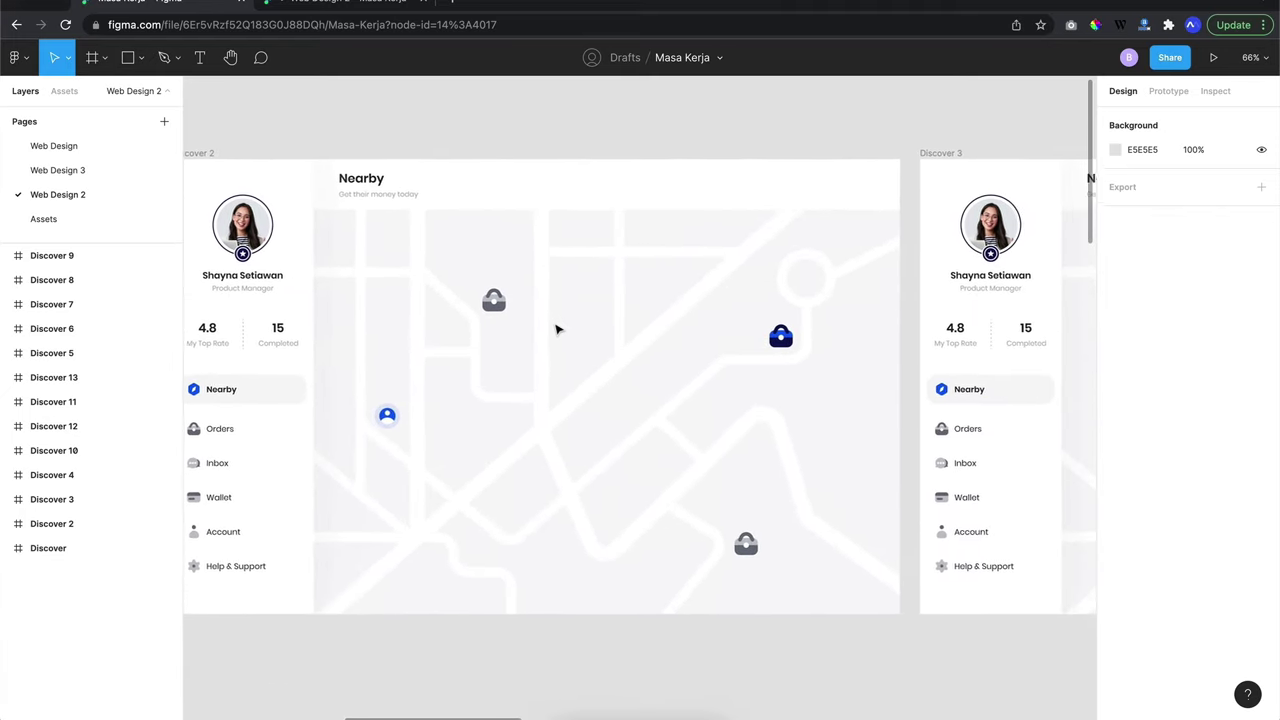
{"action": "scroll", "coordinate": [557, 329], "scroll_direction": "up", "scroll_amount": 3}
{"action": "left_click", "coordinate": [470, 283]}
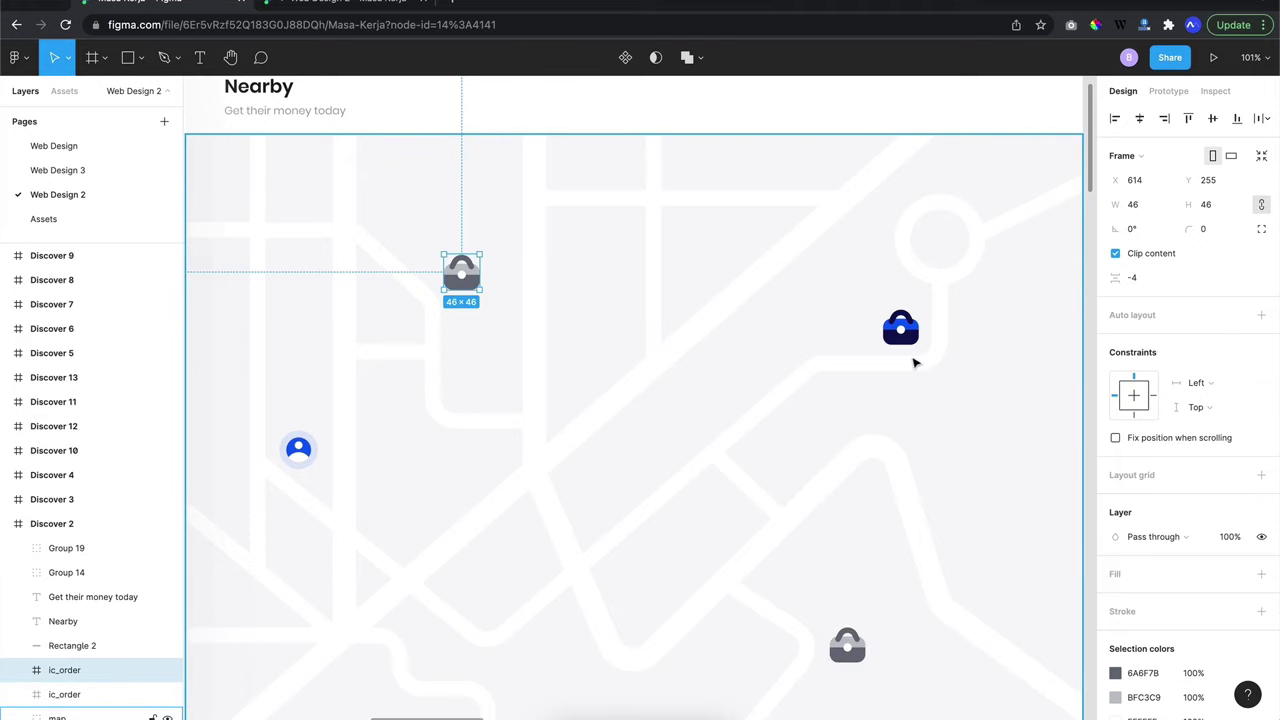
Pan the canvas back and start presenting the Nearby prototype
{"action": "scroll", "coordinate": [913, 363], "scroll_direction": "down", "scroll_amount": 5}
{"action": "scroll", "coordinate": [920, 357], "scroll_direction": "left", "scroll_amount": 2}
{"action": "scroll", "coordinate": [923, 357], "scroll_direction": "left", "scroll_amount": 5}
{"action": "scroll", "coordinate": [925, 358], "scroll_direction": "left", "scroll_amount": 2}
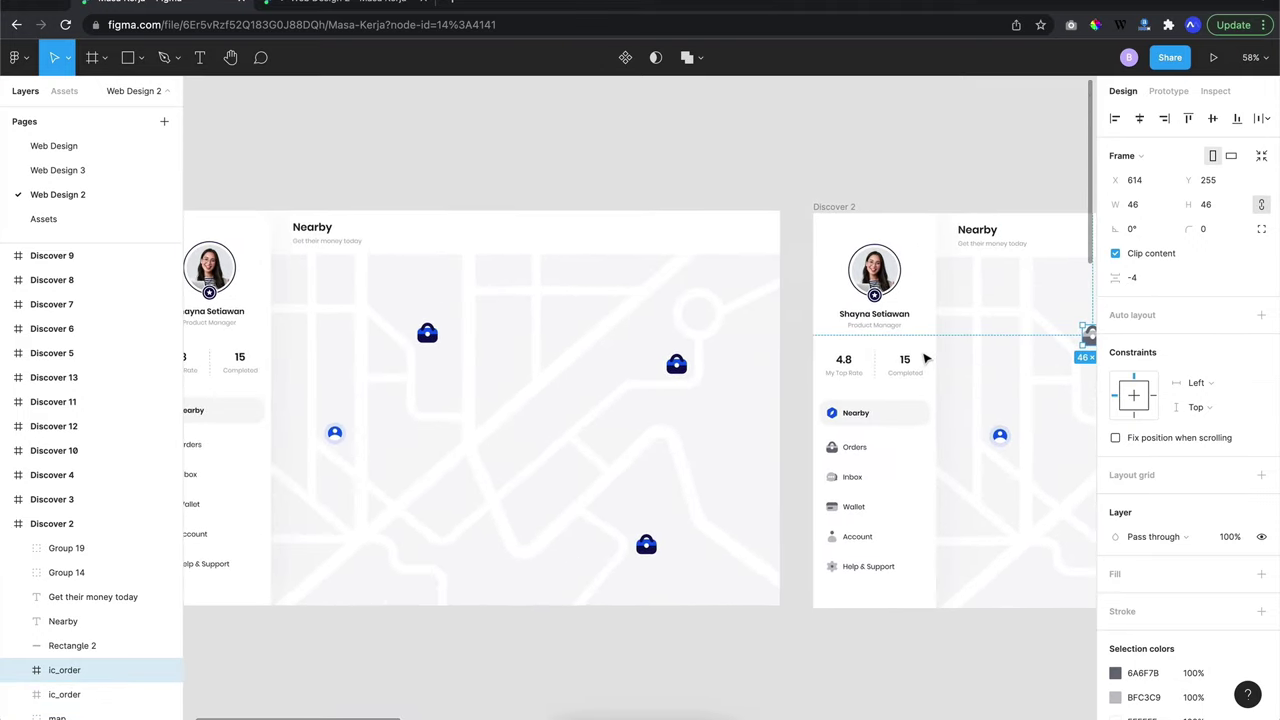
{"action": "scroll", "coordinate": [925, 358], "scroll_direction": "left", "scroll_amount": 2}
{"action": "scroll", "coordinate": [925, 358], "scroll_direction": "down", "scroll_amount": 1}
{"action": "scroll", "coordinate": [925, 358], "scroll_direction": "left", "scroll_amount": 2}
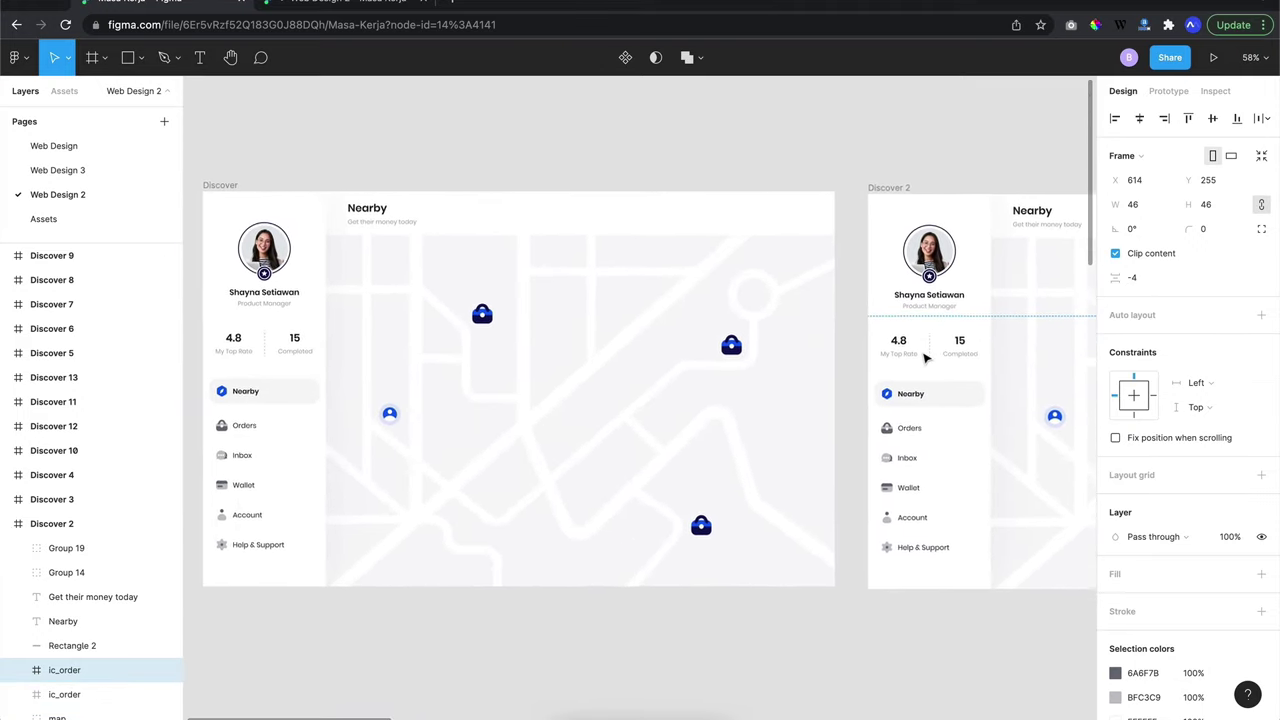
{"action": "left_click", "coordinate": [360, 3]}
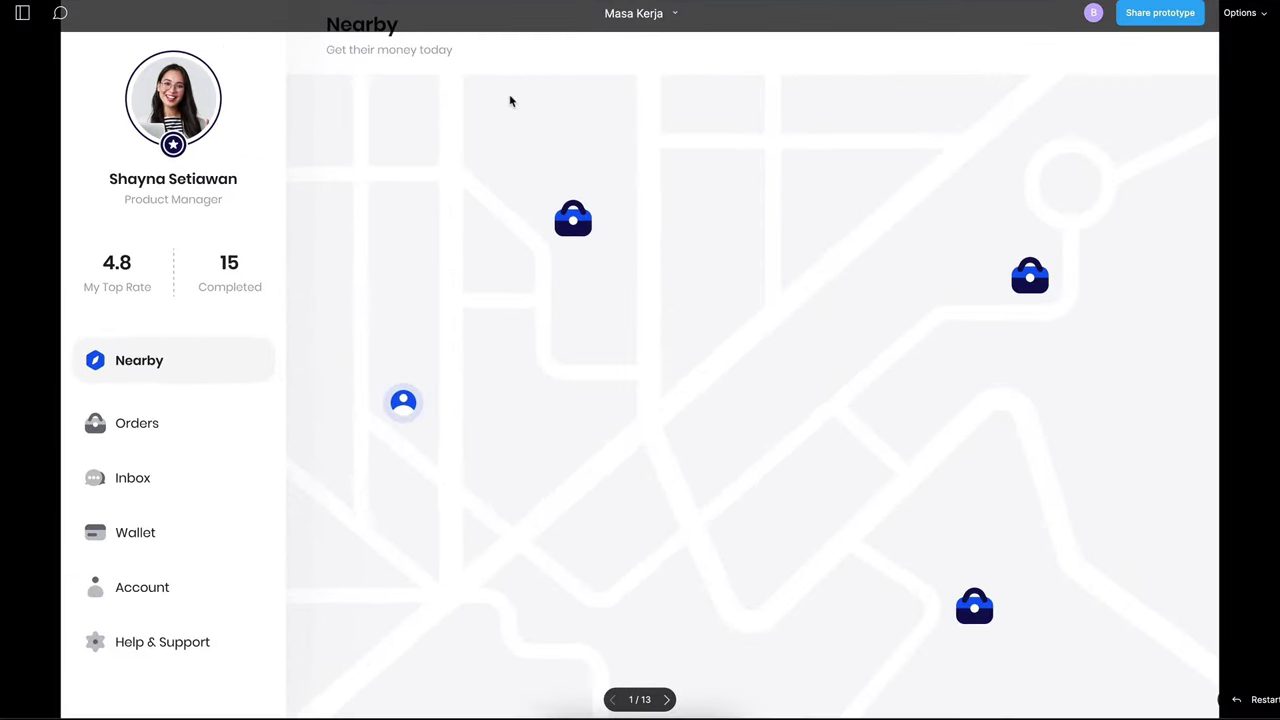
Preview the top-right and bottom job-bag routes, then apply for the Brand Guide project
{"action": "left_click", "coordinate": [1038, 289]}
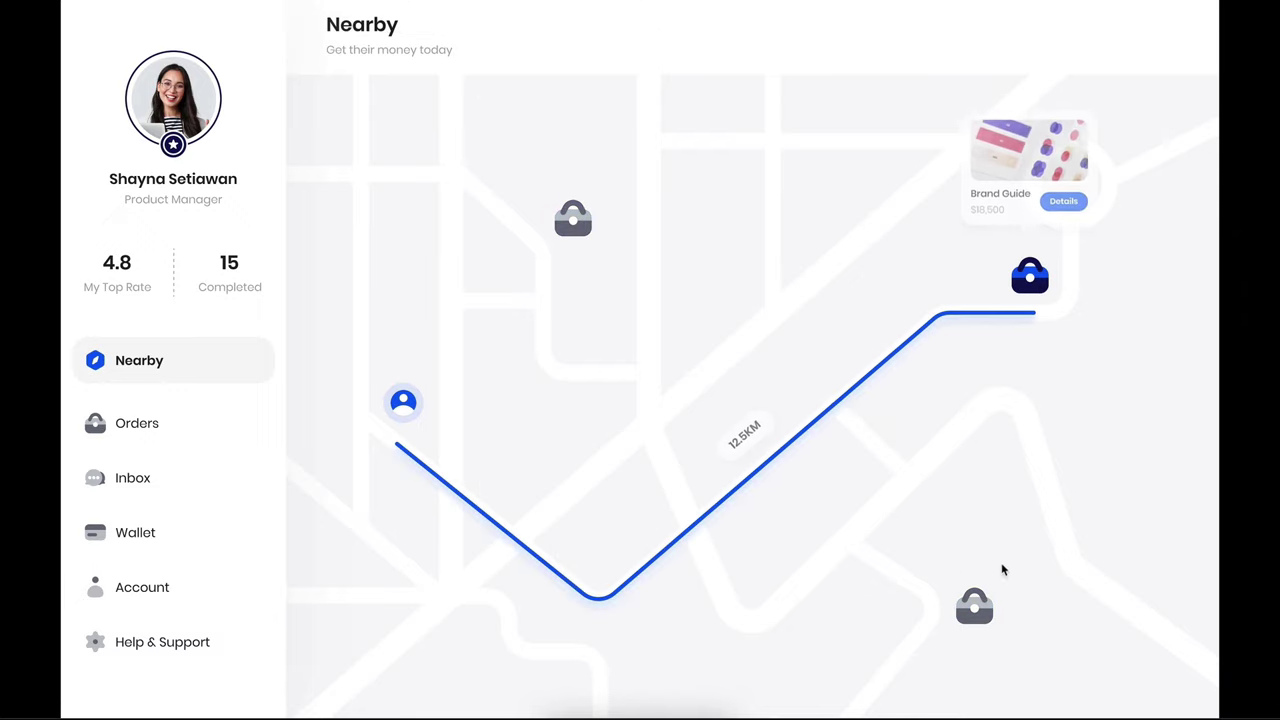
{"action": "left_click", "coordinate": [978, 612]}
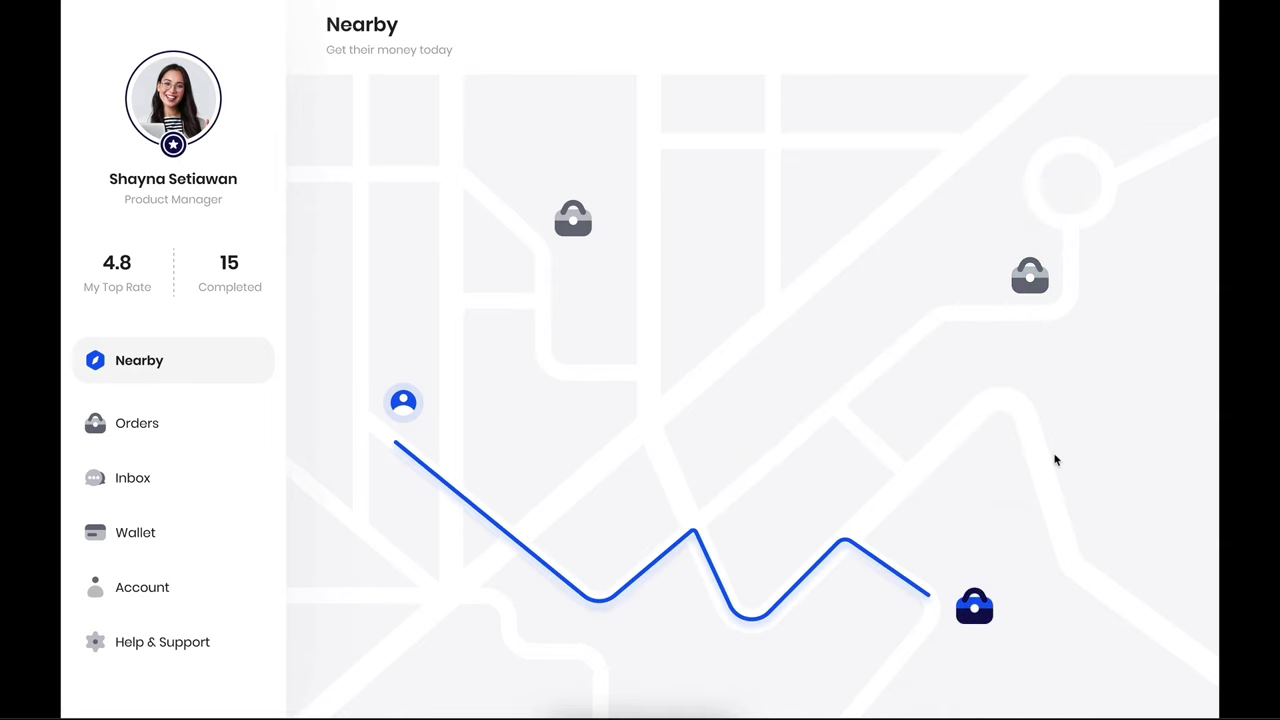
{"action": "left_click", "coordinate": [1036, 275]}
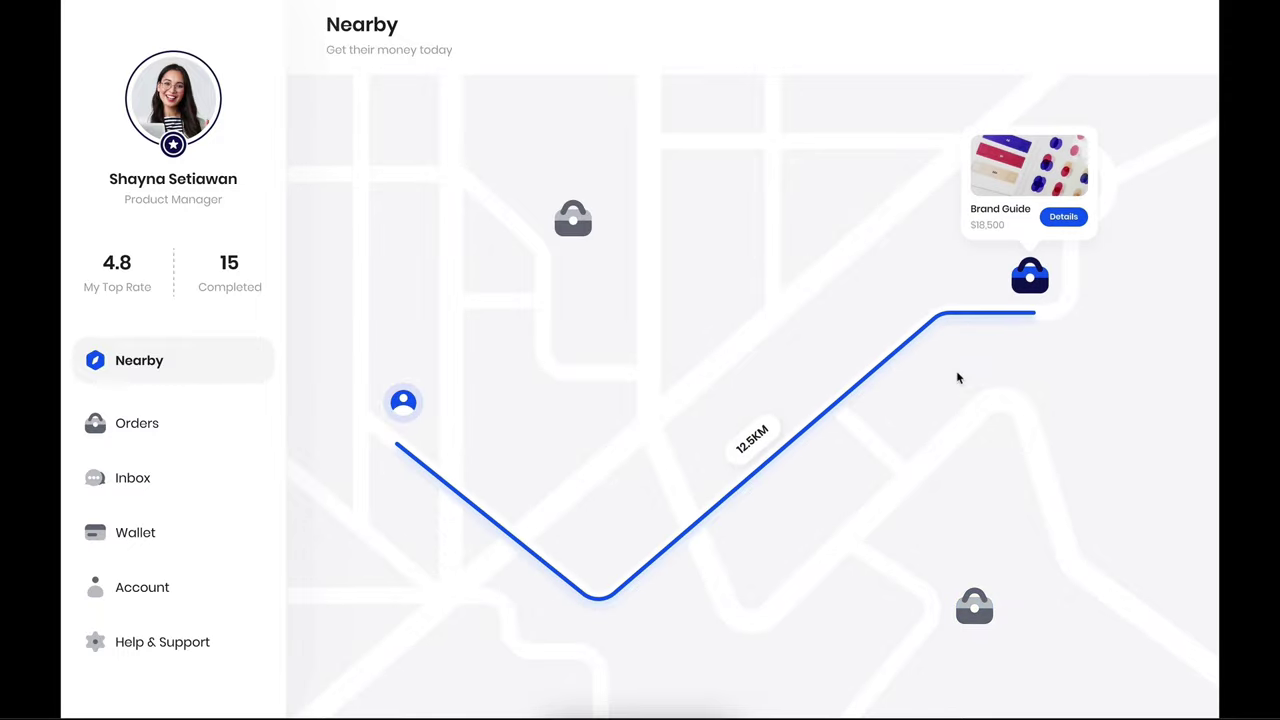
{"action": "left_click", "coordinate": [1062, 218]}
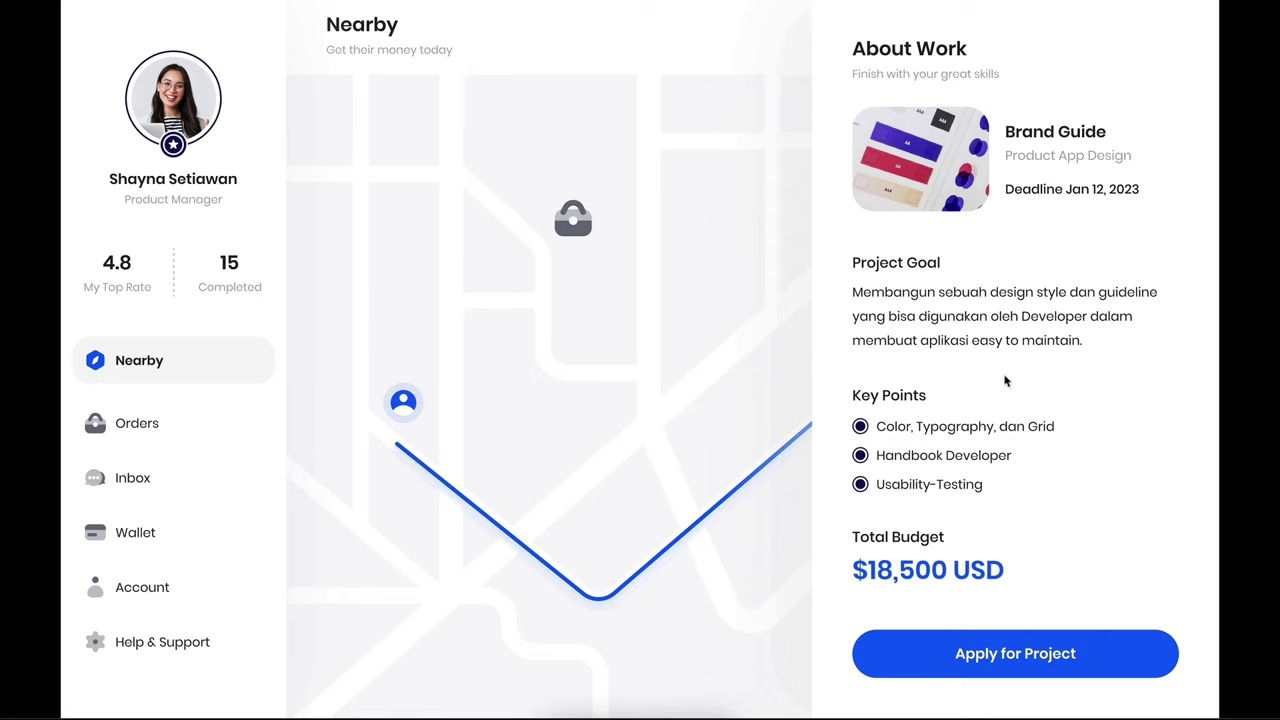
{"action": "left_click", "coordinate": [984, 650]}
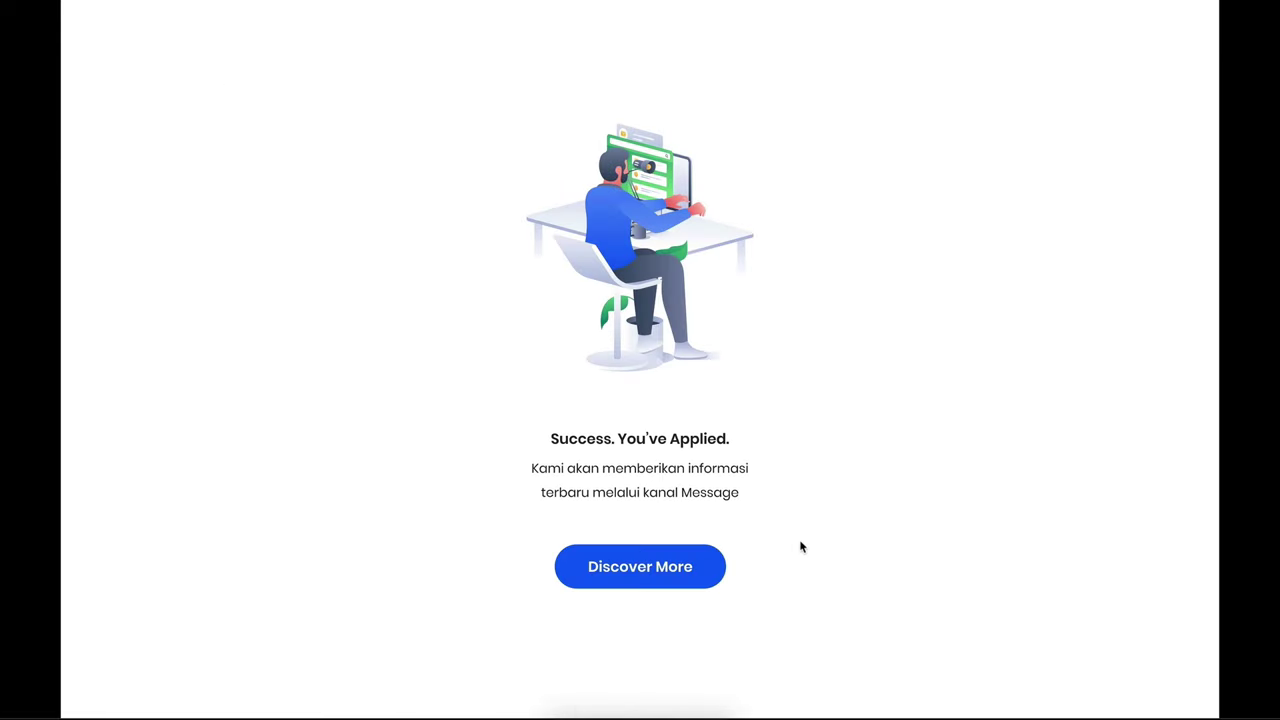
{"action": "scroll", "coordinate": [640, 425], "scroll_direction": "left", "scroll_amount": 3}
{"action": "scroll", "coordinate": [640, 425], "scroll_direction": "left", "scroll_amount": 3}
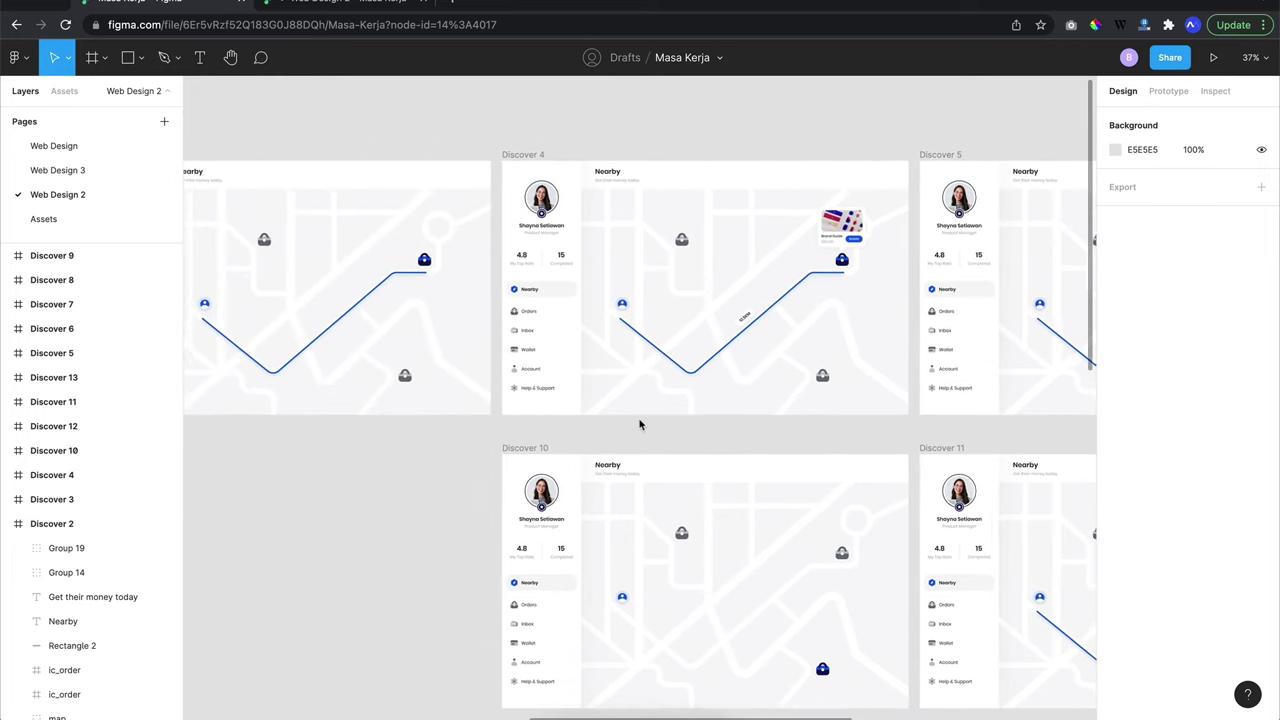
{"action": "scroll", "coordinate": [640, 425], "scroll_direction": "left", "scroll_amount": 3}
{"action": "scroll", "coordinate": [640, 425], "scroll_direction": "left", "scroll_amount": 3}
{"action": "scroll", "coordinate": [640, 425], "scroll_direction": "left", "scroll_amount": 1}
{"action": "scroll", "coordinate": [640, 425], "scroll_direction": "left", "scroll_amount": 5}
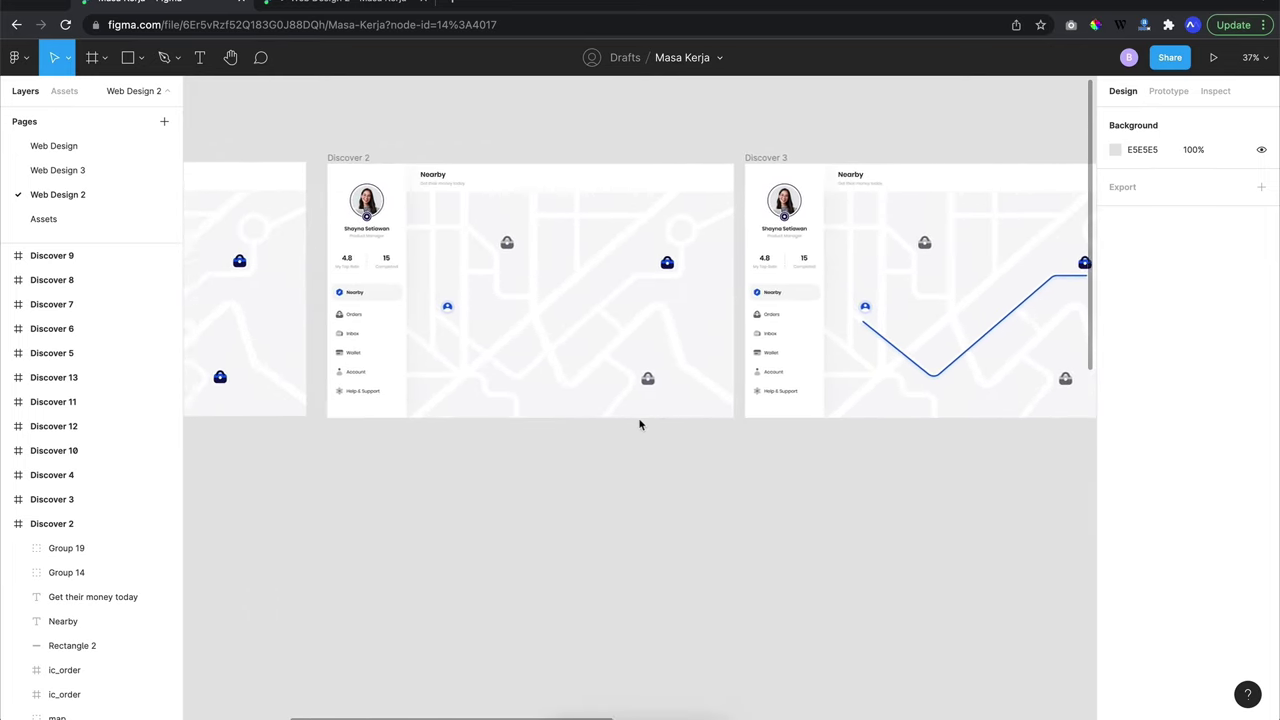
{"action": "scroll", "coordinate": [640, 425], "scroll_direction": "left", "scroll_amount": 2}
{"action": "scroll", "coordinate": [640, 425], "scroll_direction": "left", "scroll_amount": 1}
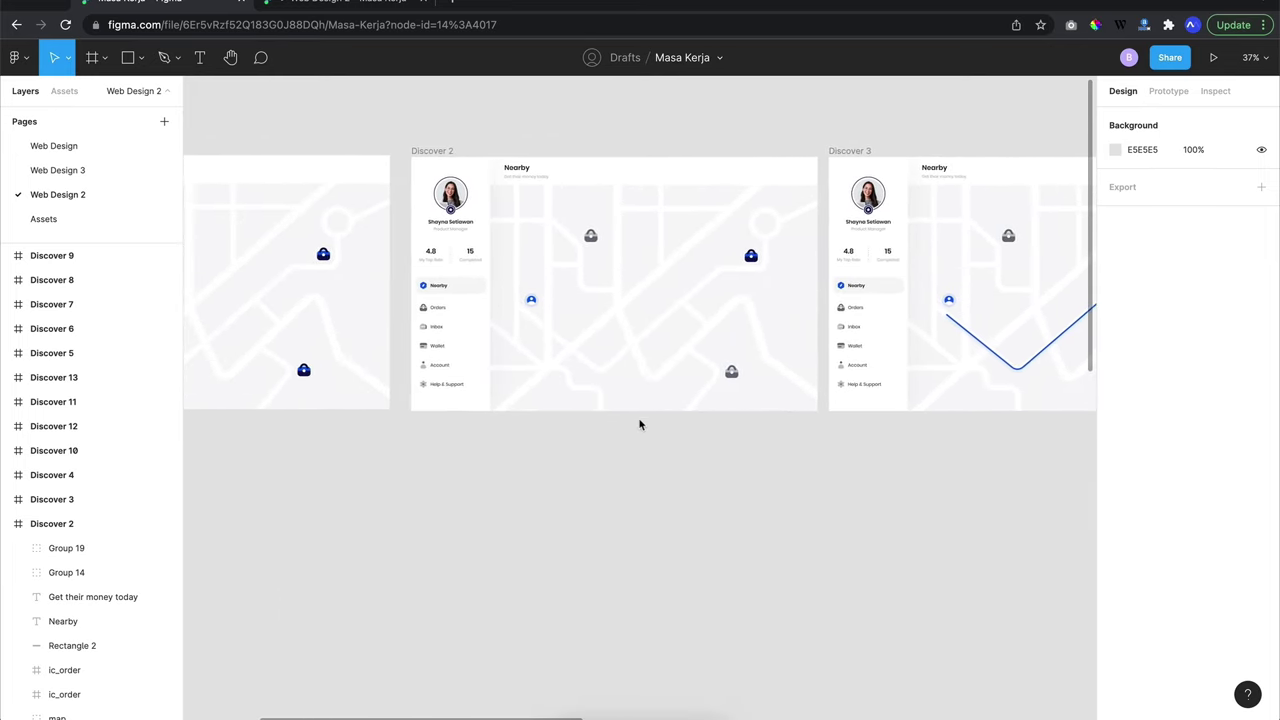
{"action": "scroll", "coordinate": [640, 425], "scroll_direction": "right", "scroll_amount": 1}
{"action": "scroll", "coordinate": [640, 425], "scroll_direction": "right", "scroll_amount": 1}
{"action": "scroll", "coordinate": [640, 425], "scroll_direction": "right", "scroll_amount": 3}
{"action": "scroll", "coordinate": [640, 425], "scroll_direction": "right", "scroll_amount": 2}
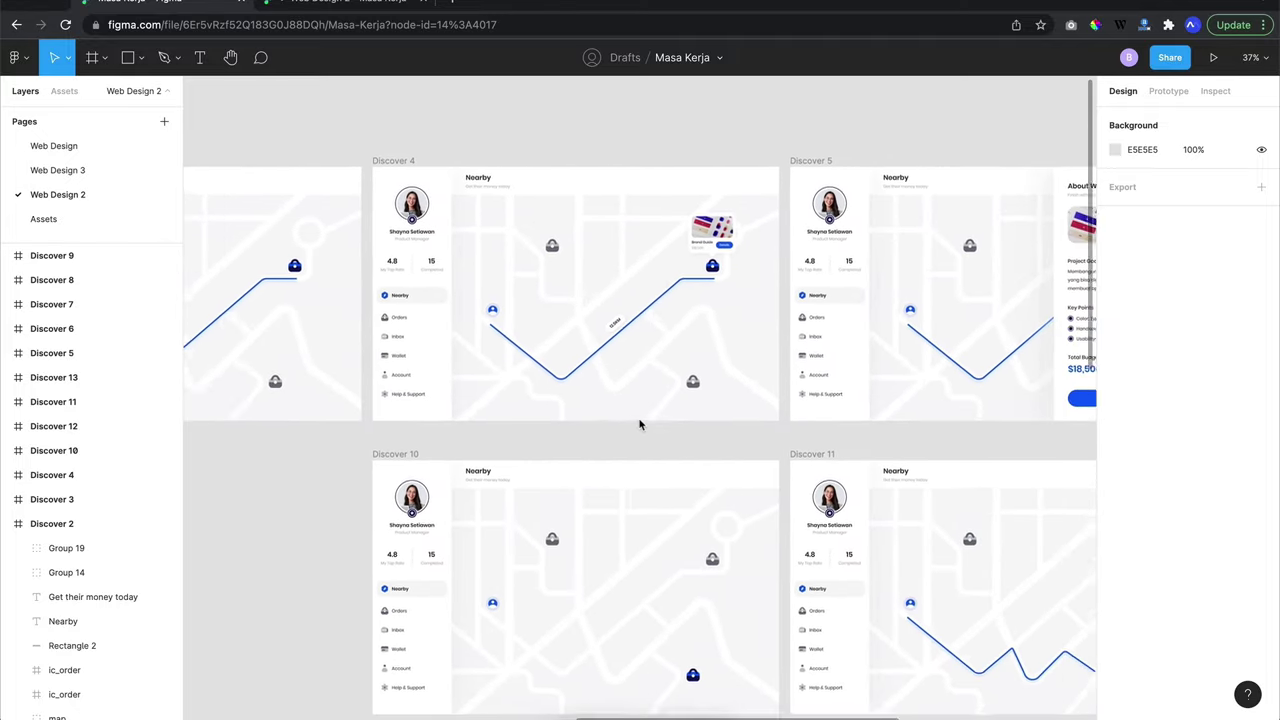
{"action": "scroll", "coordinate": [640, 425], "scroll_direction": "right", "scroll_amount": 3}
{"action": "scroll", "coordinate": [640, 425], "scroll_direction": "right", "scroll_amount": 1}
{"action": "scroll", "coordinate": [640, 425], "scroll_direction": "right", "scroll_amount": 2}
{"action": "scroll", "coordinate": [640, 425], "scroll_direction": "down", "scroll_amount": 1}
{"action": "scroll", "coordinate": [640, 425], "scroll_direction": "down", "scroll_amount": 2}
{"action": "scroll", "coordinate": [640, 425], "scroll_direction": "right", "scroll_amount": 2}
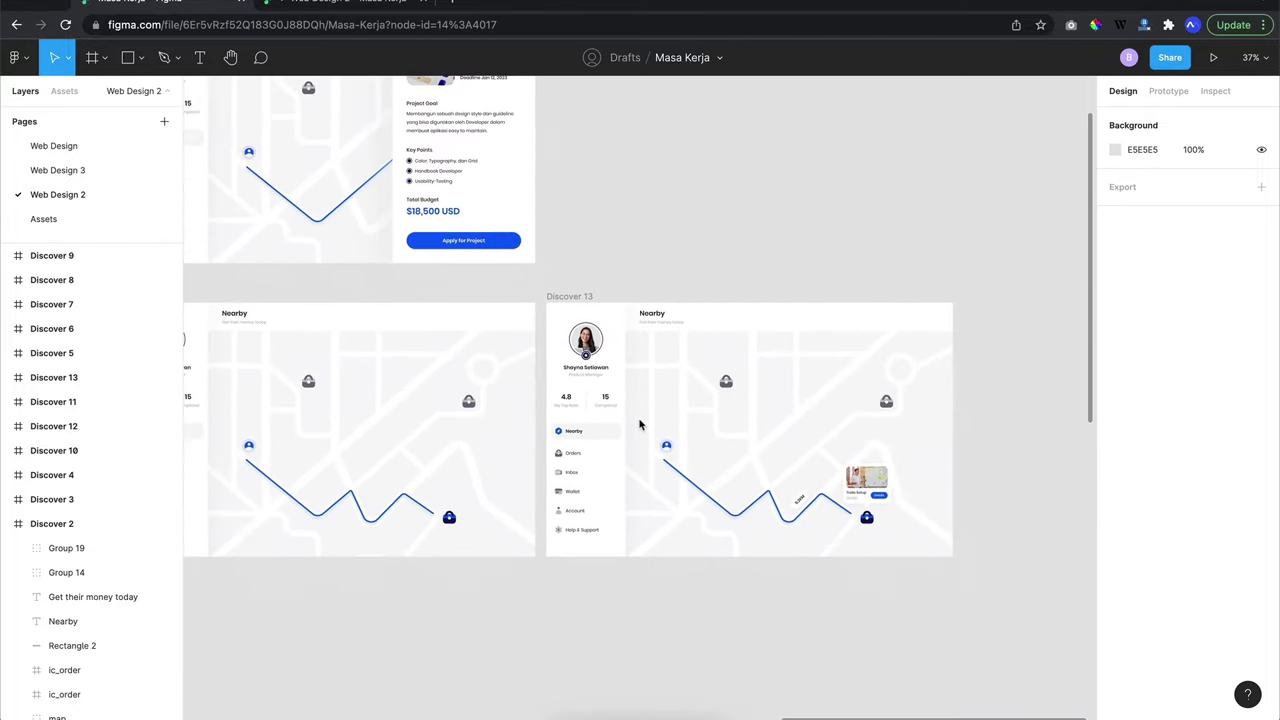
{"action": "scroll", "coordinate": [640, 425], "scroll_direction": "left", "scroll_amount": 1}
{"action": "scroll", "coordinate": [640, 425], "scroll_direction": "left", "scroll_amount": 3}
{"action": "scroll", "coordinate": [640, 425], "scroll_direction": "up", "scroll_amount": 1}
{"action": "scroll", "coordinate": [640, 425], "scroll_direction": "left", "scroll_amount": 1}
{"action": "scroll", "coordinate": [640, 425], "scroll_direction": "up", "scroll_amount": 5, "text": "ctrl"}
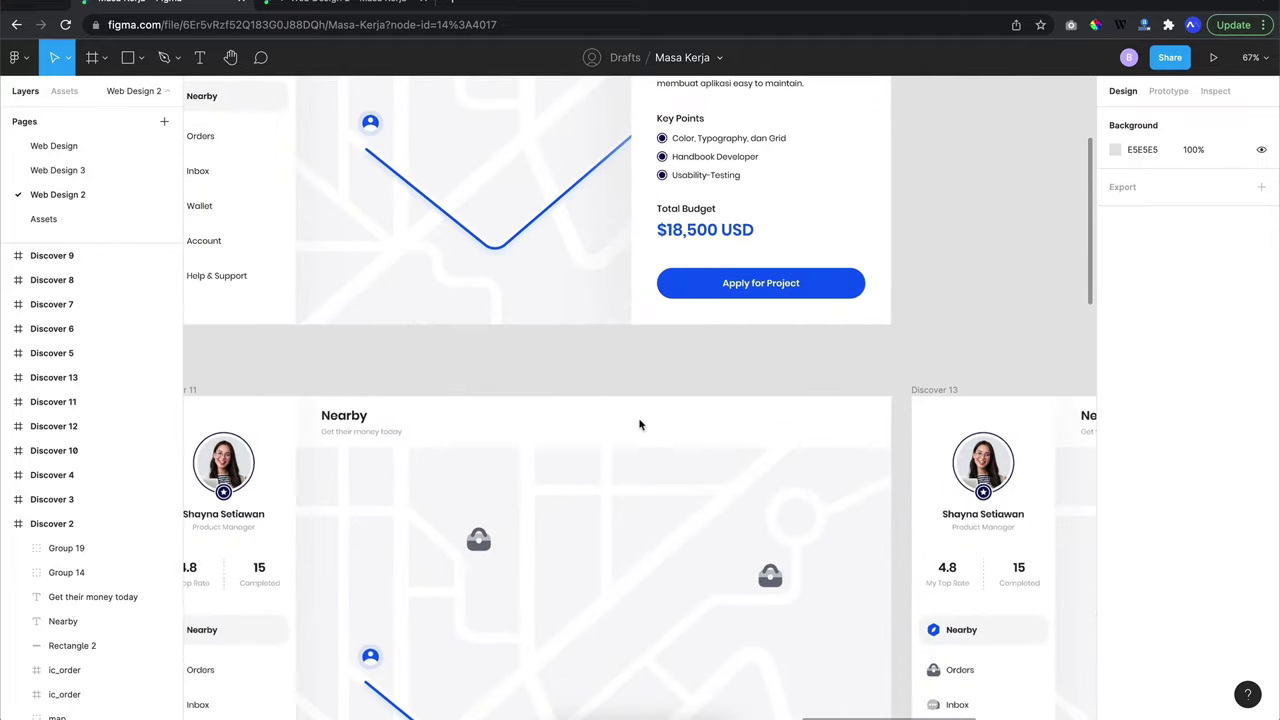
{"action": "scroll", "coordinate": [640, 425], "scroll_direction": "up", "scroll_amount": 3}
{"action": "scroll", "coordinate": [640, 425], "scroll_direction": "left", "scroll_amount": 2}
{"action": "scroll", "coordinate": [640, 425], "scroll_direction": "up", "scroll_amount": 2}
{"action": "scroll", "coordinate": [640, 425], "scroll_direction": "left", "scroll_amount": 1}
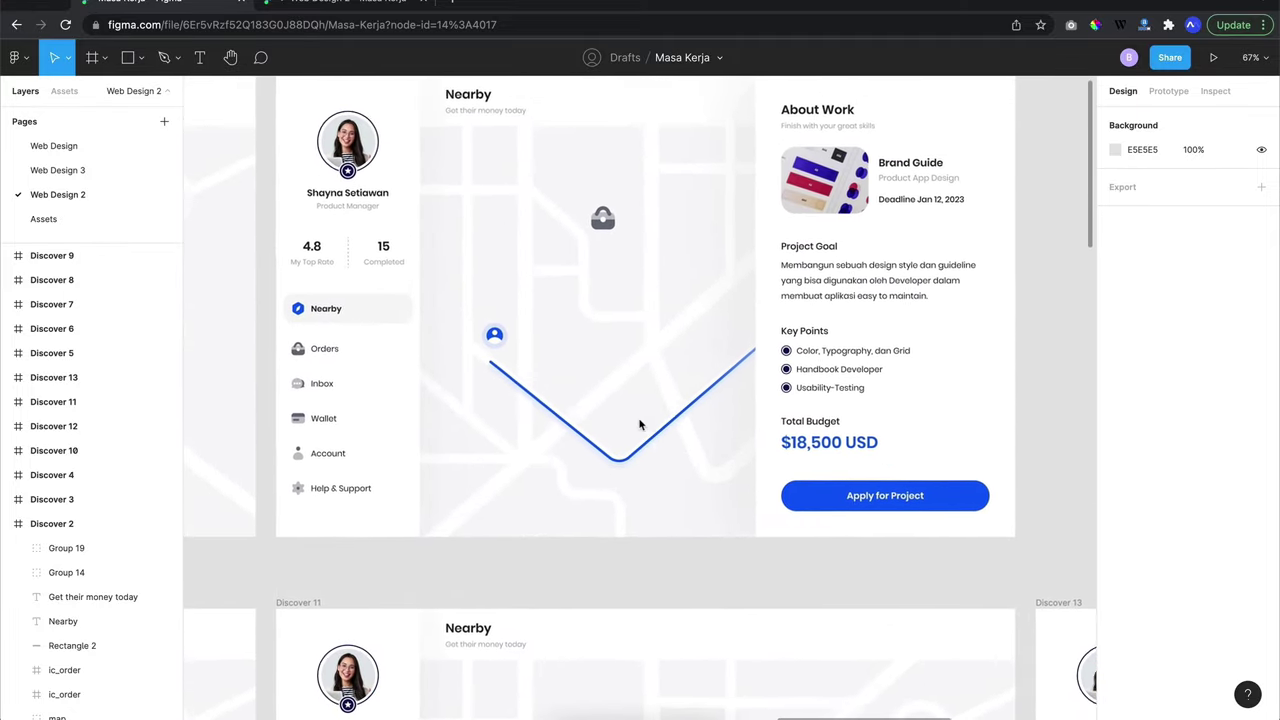
{"action": "scroll", "coordinate": [640, 425], "scroll_direction": "up", "scroll_amount": 1}
{"action": "scroll", "coordinate": [640, 425], "scroll_direction": "left", "scroll_amount": 1}
{"action": "scroll", "coordinate": [640, 425], "scroll_direction": "up", "scroll_amount": 1}
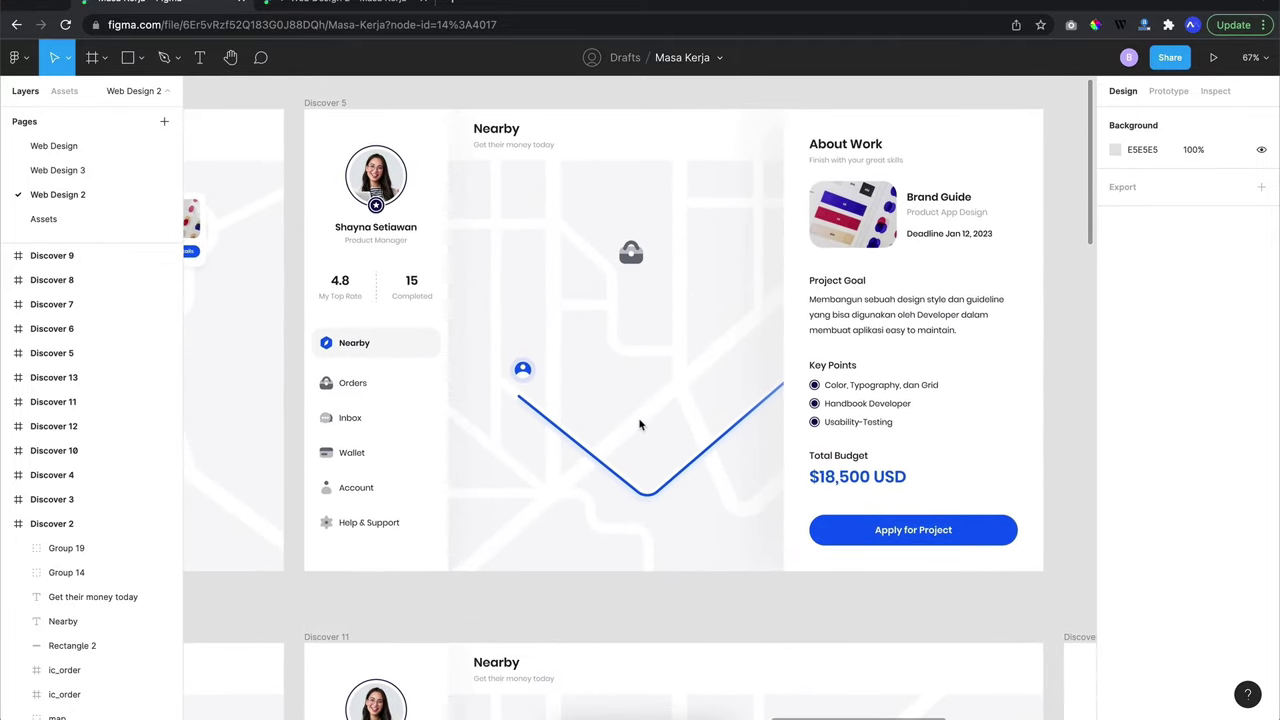
{"action": "scroll", "coordinate": [640, 425], "scroll_direction": "down", "scroll_amount": 1}
{"action": "scroll", "coordinate": [640, 425], "scroll_direction": "left", "scroll_amount": 1}
{"action": "scroll", "coordinate": [640, 425], "scroll_direction": "left", "scroll_amount": 2}
{"action": "scroll", "coordinate": [640, 425], "scroll_direction": "left", "scroll_amount": 2}
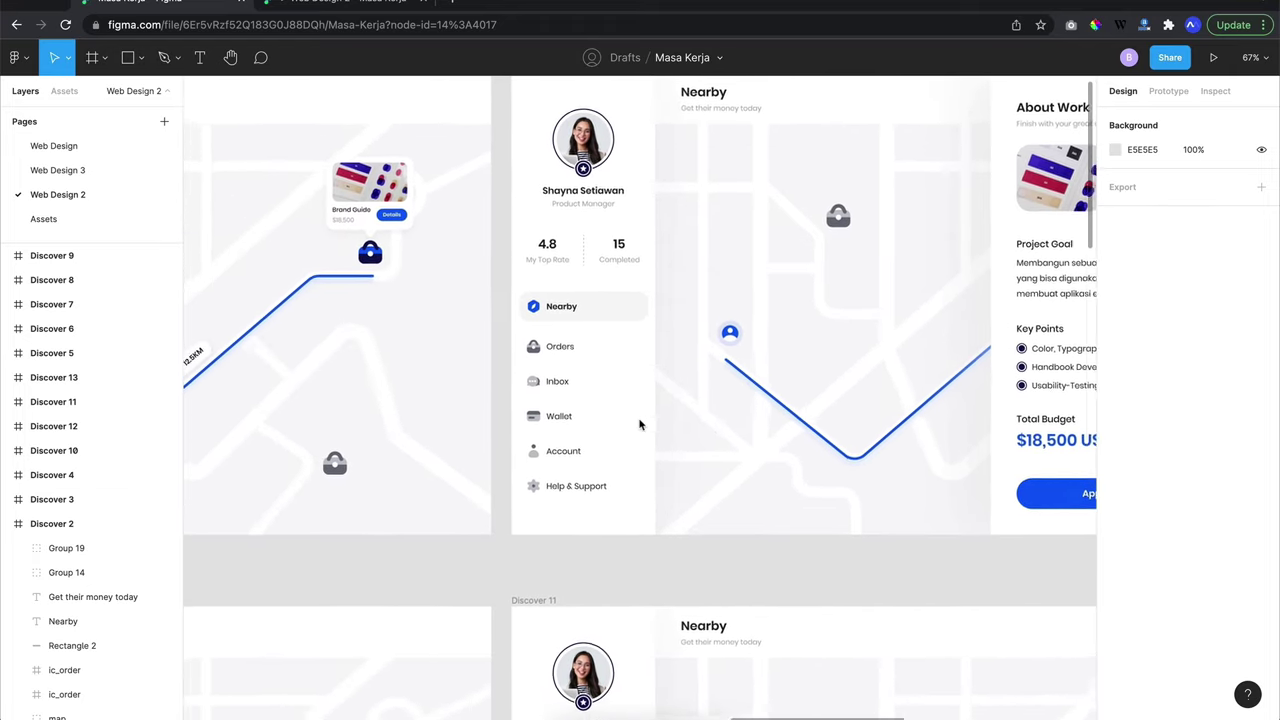
{"action": "scroll", "coordinate": [640, 425], "scroll_direction": "down", "scroll_amount": 1}
{"action": "scroll", "coordinate": [640, 425], "scroll_direction": "left", "scroll_amount": 1}
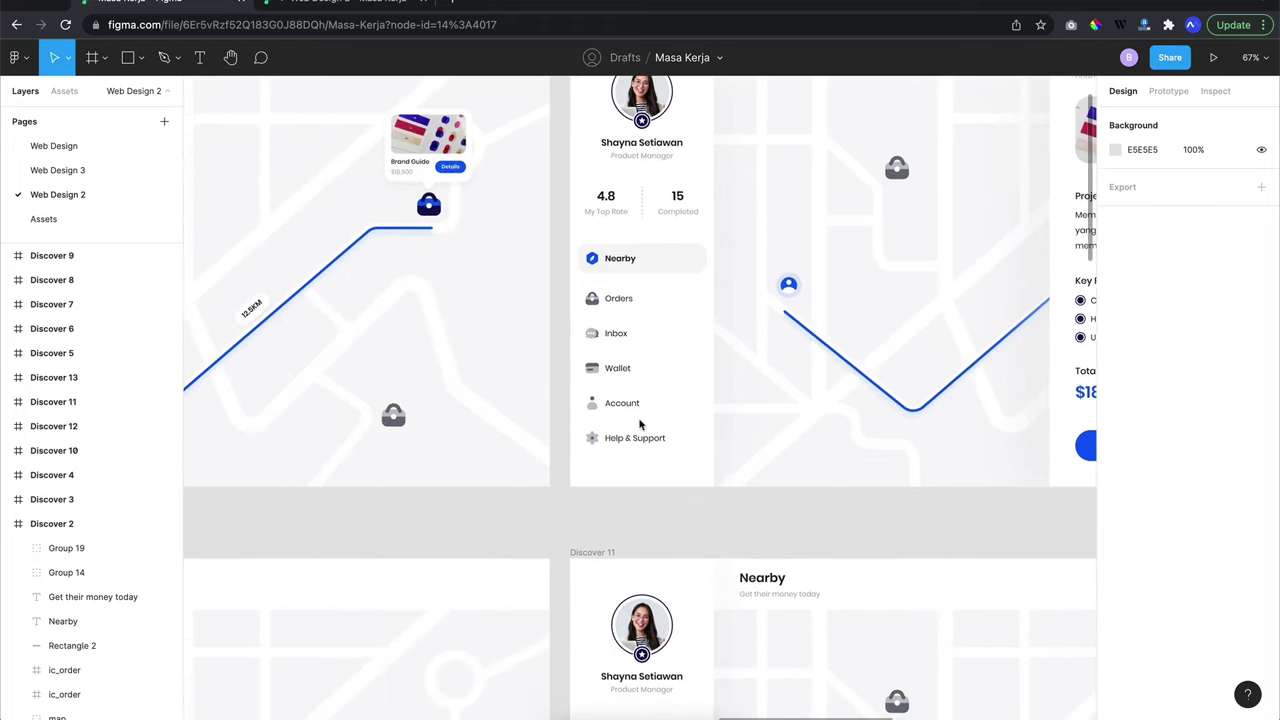
{"action": "scroll", "coordinate": [640, 425], "scroll_direction": "left", "scroll_amount": 2}
{"action": "scroll", "coordinate": [640, 425], "scroll_direction": "left", "scroll_amount": 2}
{"action": "scroll", "coordinate": [640, 425], "scroll_direction": "down", "scroll_amount": 1}
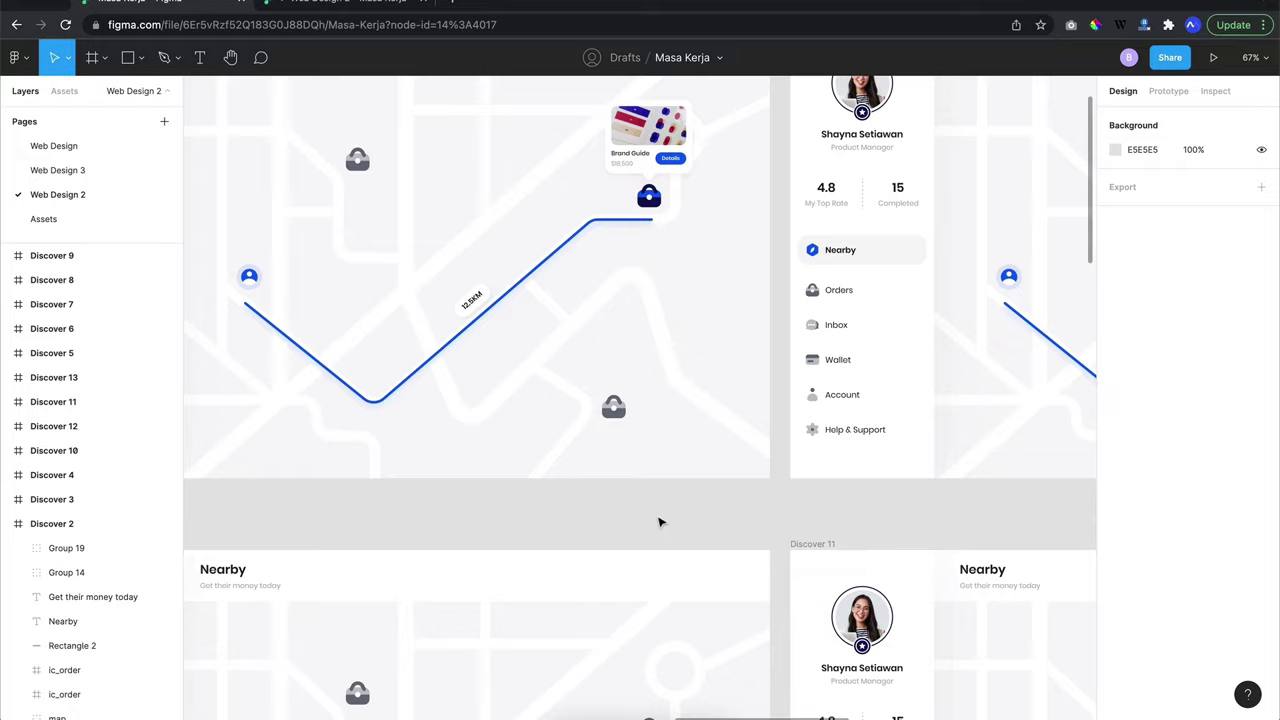
{"action": "scroll", "coordinate": [660, 521], "scroll_direction": "up", "scroll_amount": 1}
{"action": "scroll", "coordinate": [660, 521], "scroll_direction": "right", "scroll_amount": 1}
{"action": "scroll", "coordinate": [660, 521], "scroll_direction": "right", "scroll_amount": 1}
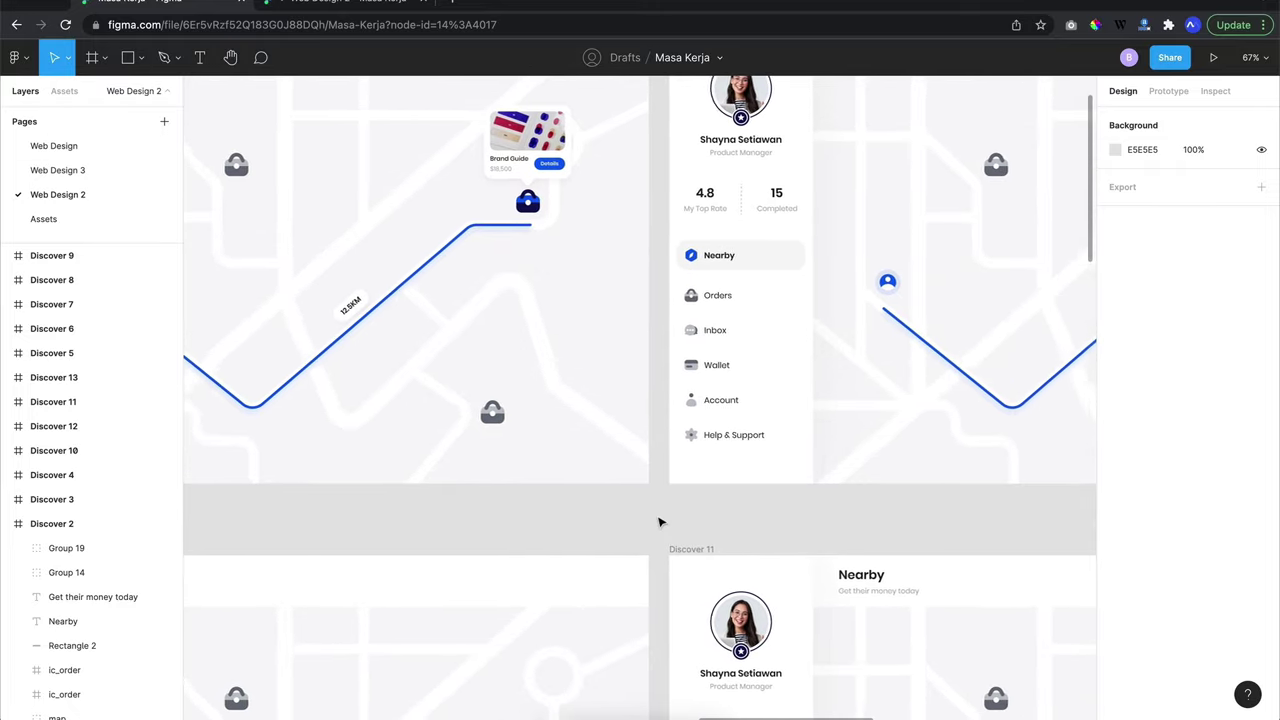
{"action": "scroll", "coordinate": [660, 521], "scroll_direction": "right", "scroll_amount": 3}
{"action": "scroll", "coordinate": [660, 521], "scroll_direction": "right", "scroll_amount": 1}
{"action": "scroll", "coordinate": [660, 521], "scroll_direction": "right", "scroll_amount": 1}
{"action": "scroll", "coordinate": [660, 521], "scroll_direction": "right", "scroll_amount": 3}
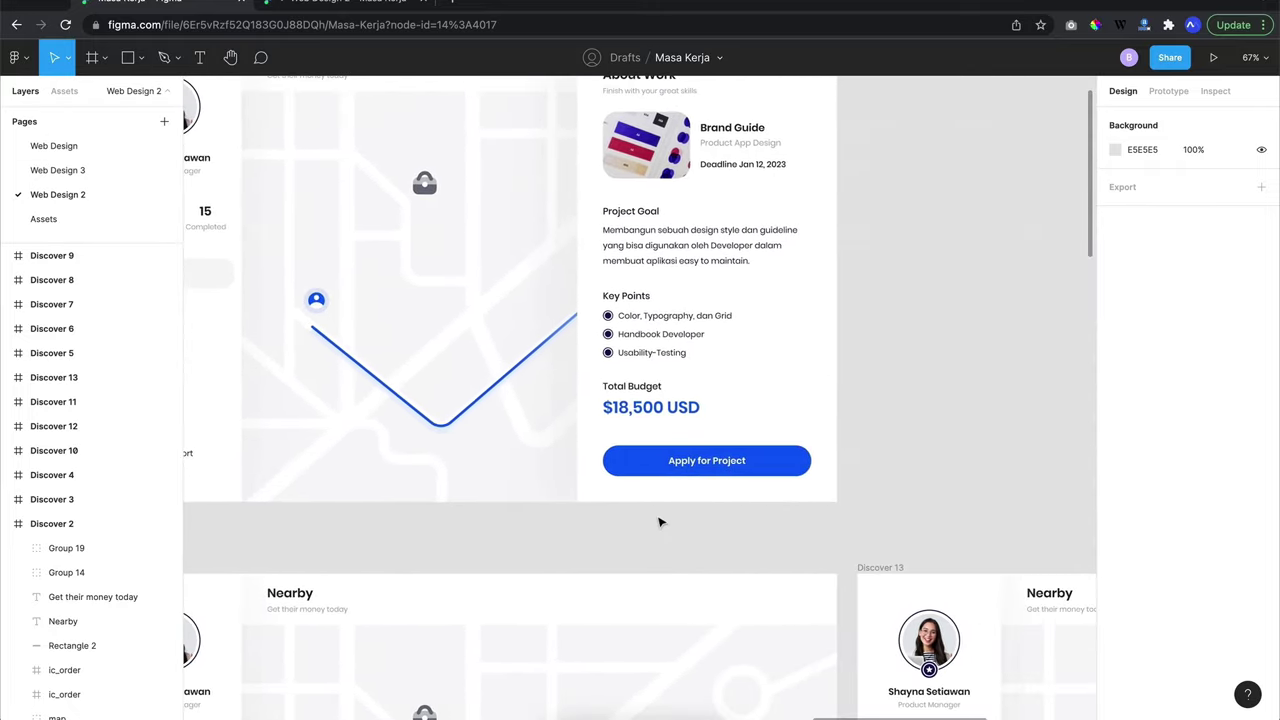
{"action": "scroll", "coordinate": [660, 521], "scroll_direction": "left", "scroll_amount": 1}
{"action": "scroll", "coordinate": [660, 521], "scroll_direction": "down", "scroll_amount": 1}
{"action": "scroll", "coordinate": [660, 521], "scroll_direction": "left", "scroll_amount": 2}
{"action": "scroll", "coordinate": [660, 521], "scroll_direction": "down", "scroll_amount": 1}
{"action": "scroll", "coordinate": [660, 521], "scroll_direction": "down", "scroll_amount": 1}
{"action": "scroll", "coordinate": [660, 521], "scroll_direction": "left", "scroll_amount": 2}
{"action": "scroll", "coordinate": [660, 521], "scroll_direction": "left", "scroll_amount": 2}
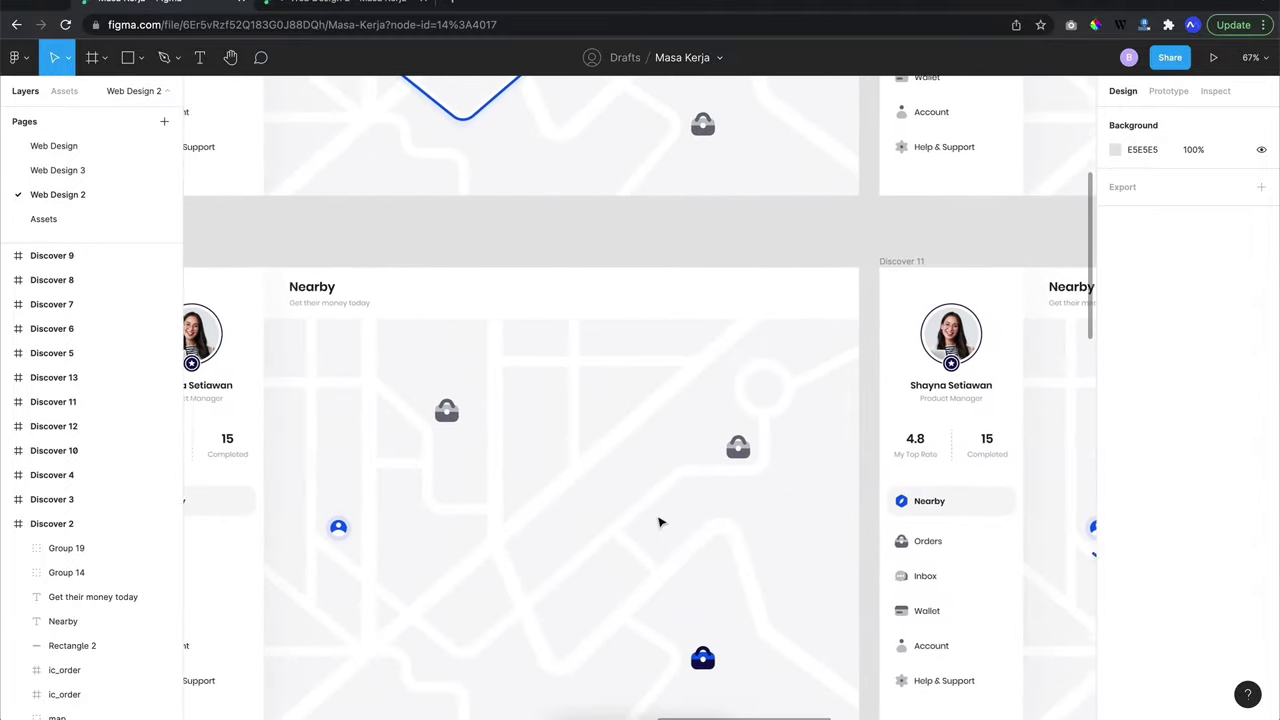
{"action": "scroll", "coordinate": [660, 521], "scroll_direction": "left", "scroll_amount": 2}
{"action": "scroll", "coordinate": [660, 521], "scroll_direction": "left", "scroll_amount": 2}
{"action": "scroll", "coordinate": [660, 521], "scroll_direction": "up", "scroll_amount": 2}
{"action": "scroll", "coordinate": [660, 521], "scroll_direction": "left", "scroll_amount": 2}
{"action": "scroll", "coordinate": [660, 521], "scroll_direction": "up", "scroll_amount": 2}
{"action": "scroll", "coordinate": [660, 521], "scroll_direction": "left", "scroll_amount": 2}
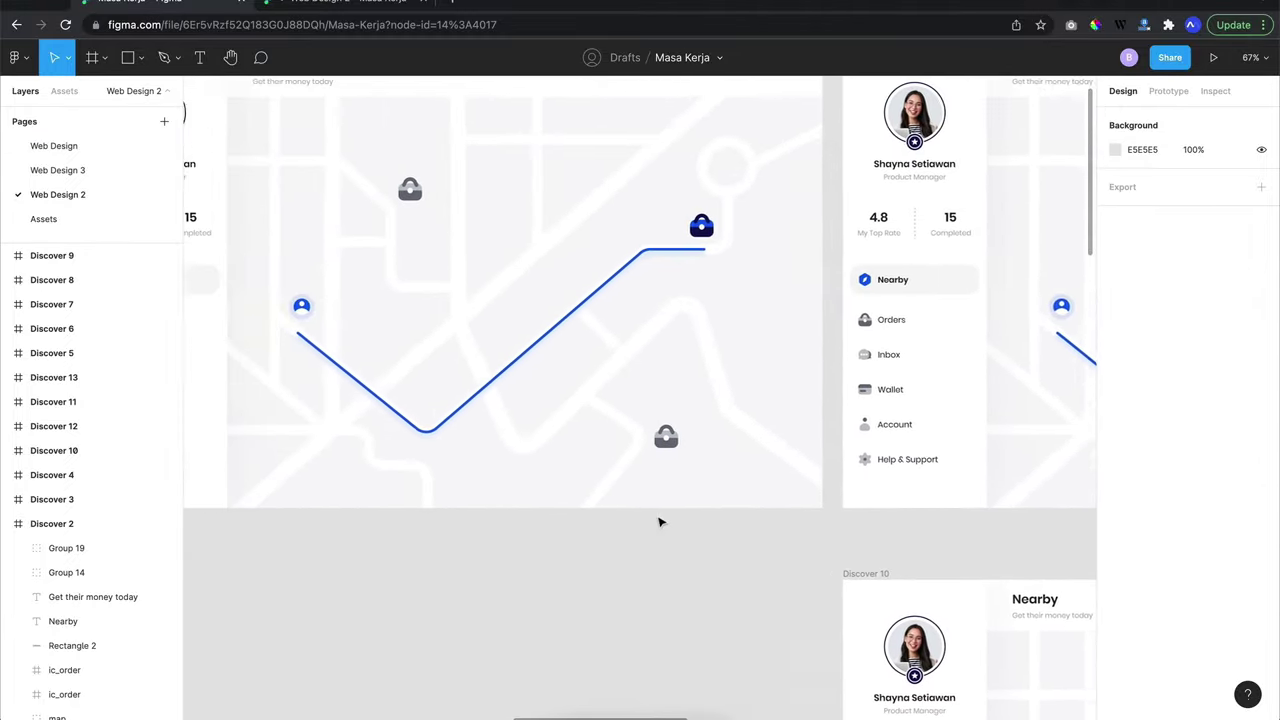
{"action": "scroll", "coordinate": [660, 521], "scroll_direction": "left", "scroll_amount": 2}
{"action": "scroll", "coordinate": [660, 521], "scroll_direction": "up", "scroll_amount": 1}
{"action": "scroll", "coordinate": [660, 521], "scroll_direction": "left", "scroll_amount": 4}
{"action": "scroll", "coordinate": [660, 521], "scroll_direction": "left", "scroll_amount": 1}
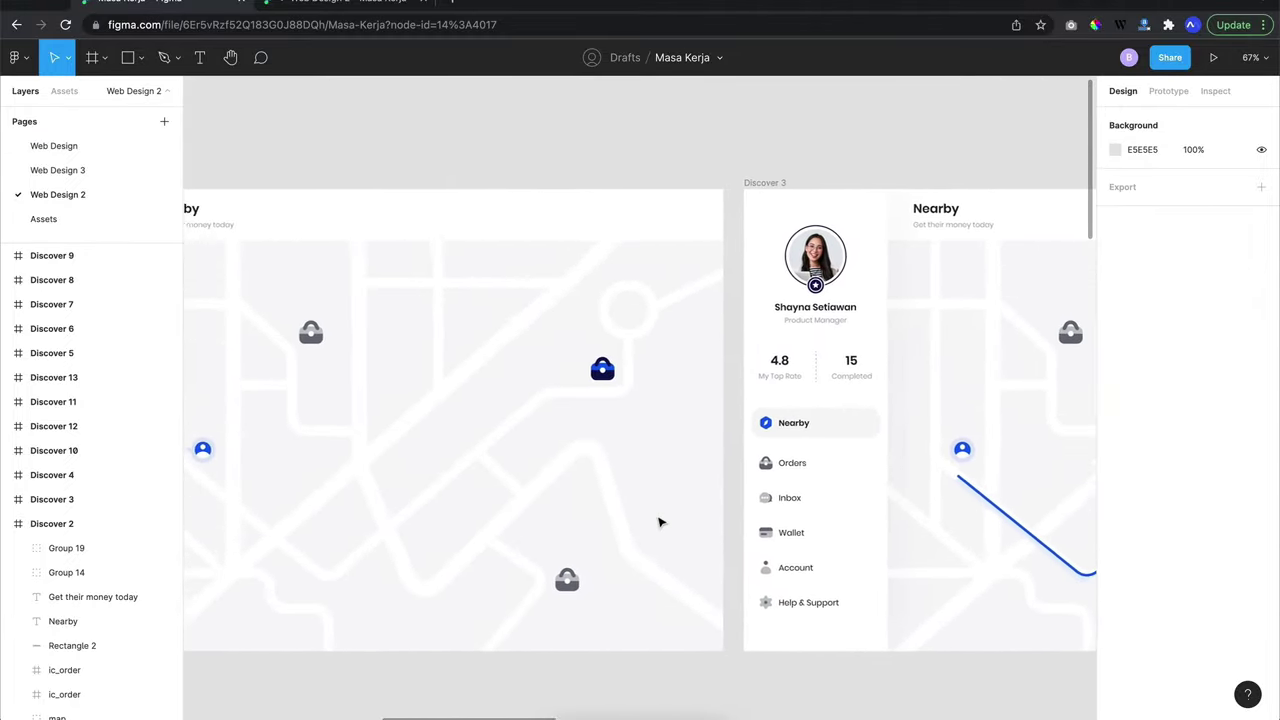
{"action": "scroll", "coordinate": [660, 521], "scroll_direction": "left", "scroll_amount": 1}
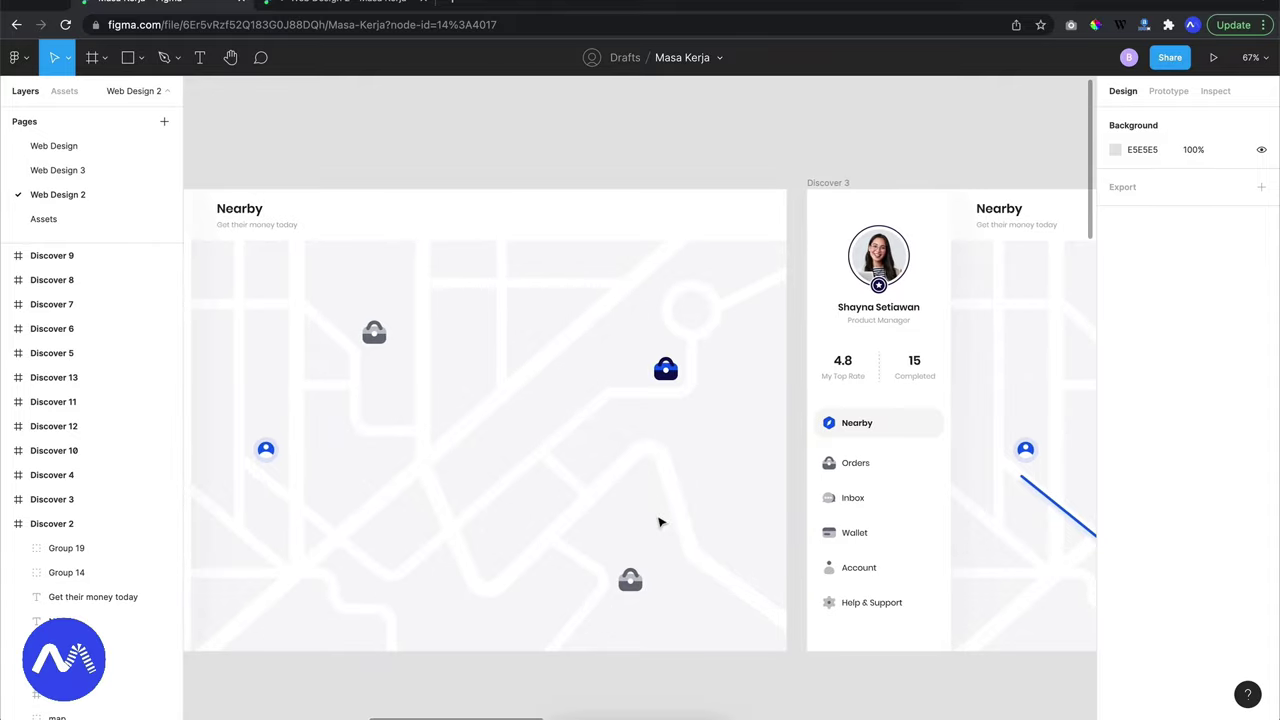
{"action": "scroll", "coordinate": [660, 521], "scroll_direction": "left", "scroll_amount": 1}
{"action": "scroll", "coordinate": [660, 521], "scroll_direction": "left", "scroll_amount": 1}
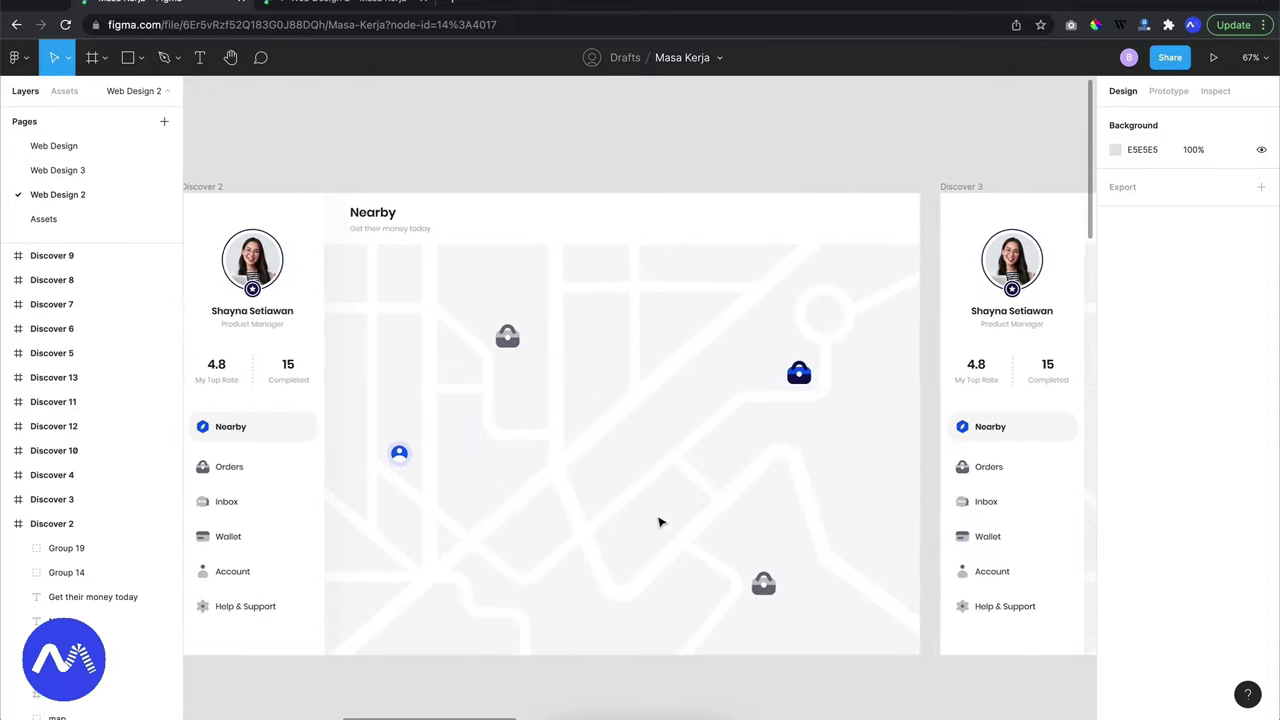
{"action": "scroll", "coordinate": [660, 521], "scroll_direction": "right", "scroll_amount": 5}
{"action": "scroll", "coordinate": [660, 521], "scroll_direction": "right", "scroll_amount": 3}
{"action": "scroll", "coordinate": [660, 521], "scroll_direction": "right", "scroll_amount": 4}
{"action": "scroll", "coordinate": [660, 521], "scroll_direction": "right", "scroll_amount": 3}
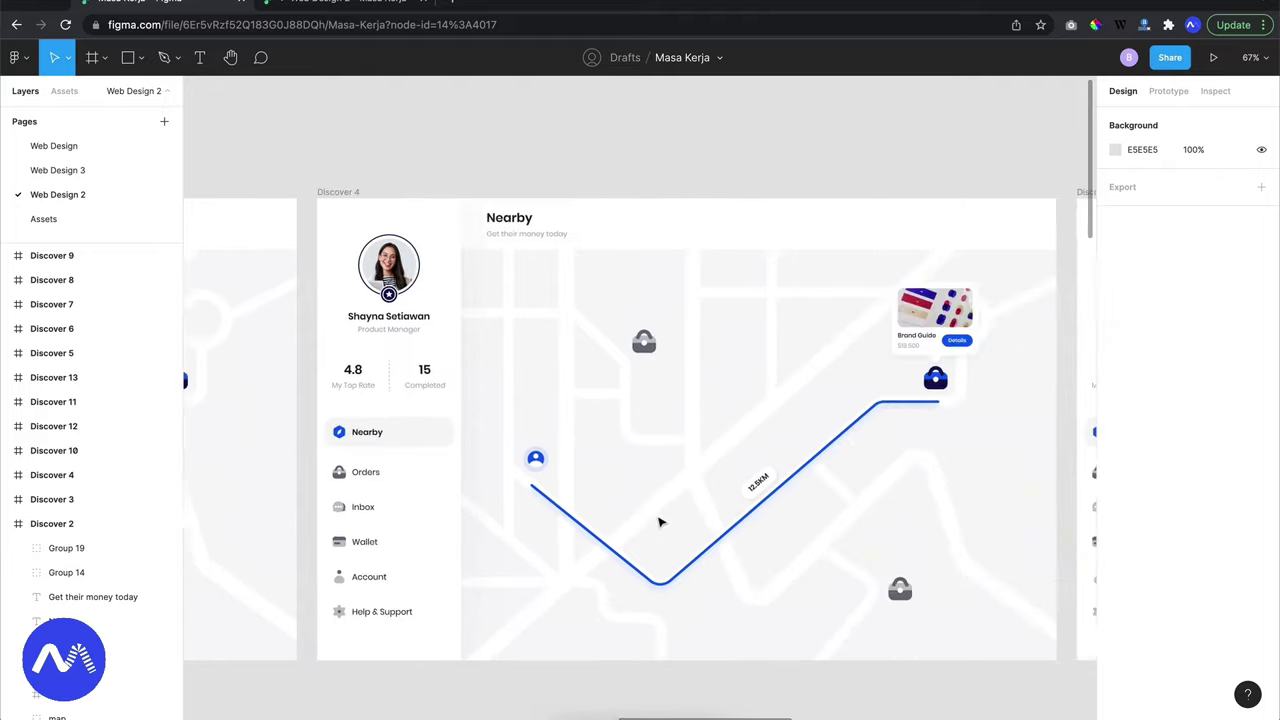
{"action": "scroll", "coordinate": [660, 521], "scroll_direction": "right", "scroll_amount": 5}
{"action": "scroll", "coordinate": [660, 521], "scroll_direction": "down", "scroll_amount": 1}
{"action": "scroll", "coordinate": [660, 521], "scroll_direction": "down", "scroll_amount": 3}
{"action": "scroll", "coordinate": [660, 523], "scroll_direction": "down", "scroll_amount": 3}
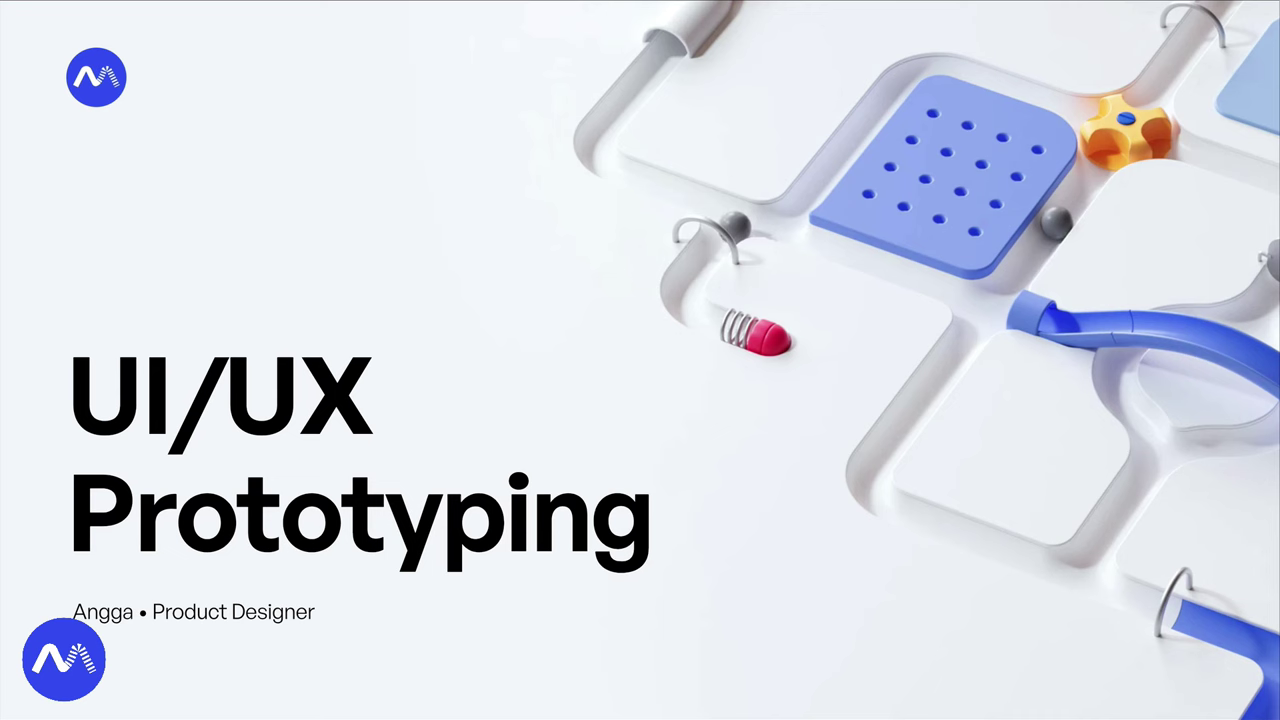
Step forward to the Workflow slide showing the Wireframe to Usability-Testing stages
{"action": "key", "text": "Right"}
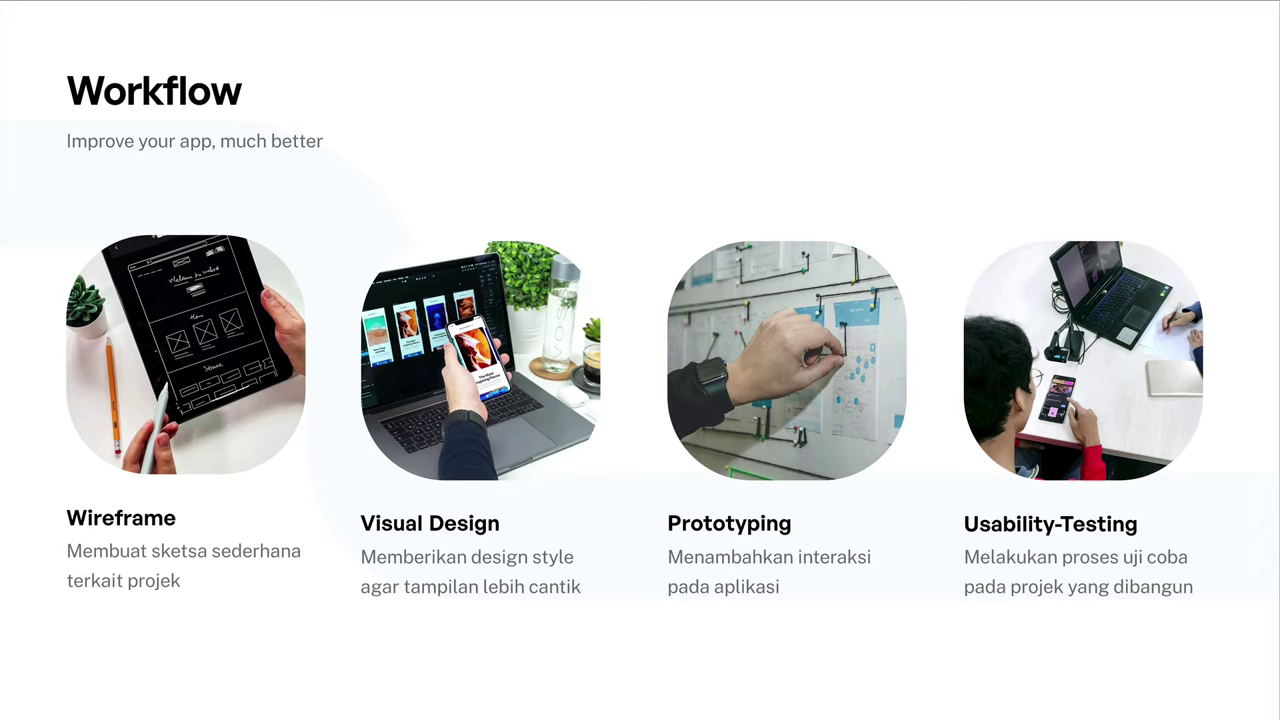
Step forward two slides, through Validate your design, to Customer Persona
{"action": "key", "text": "Right"}
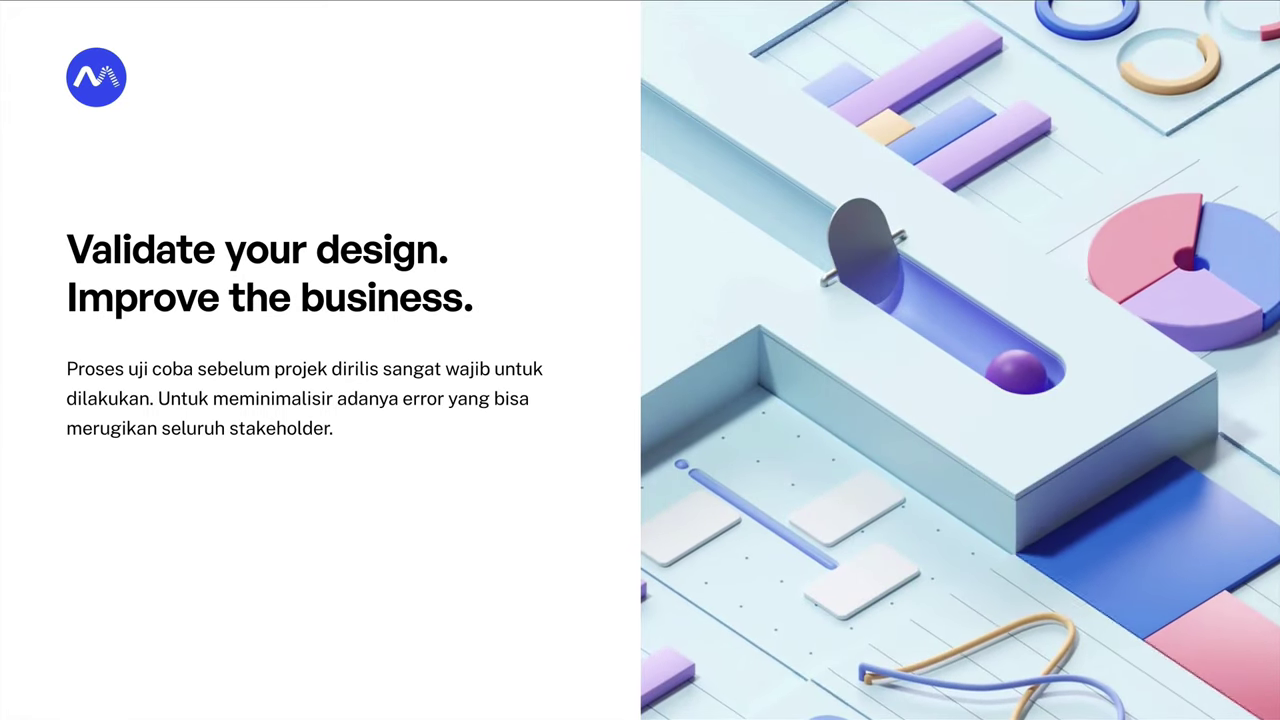
{"action": "key", "text": "Right"}
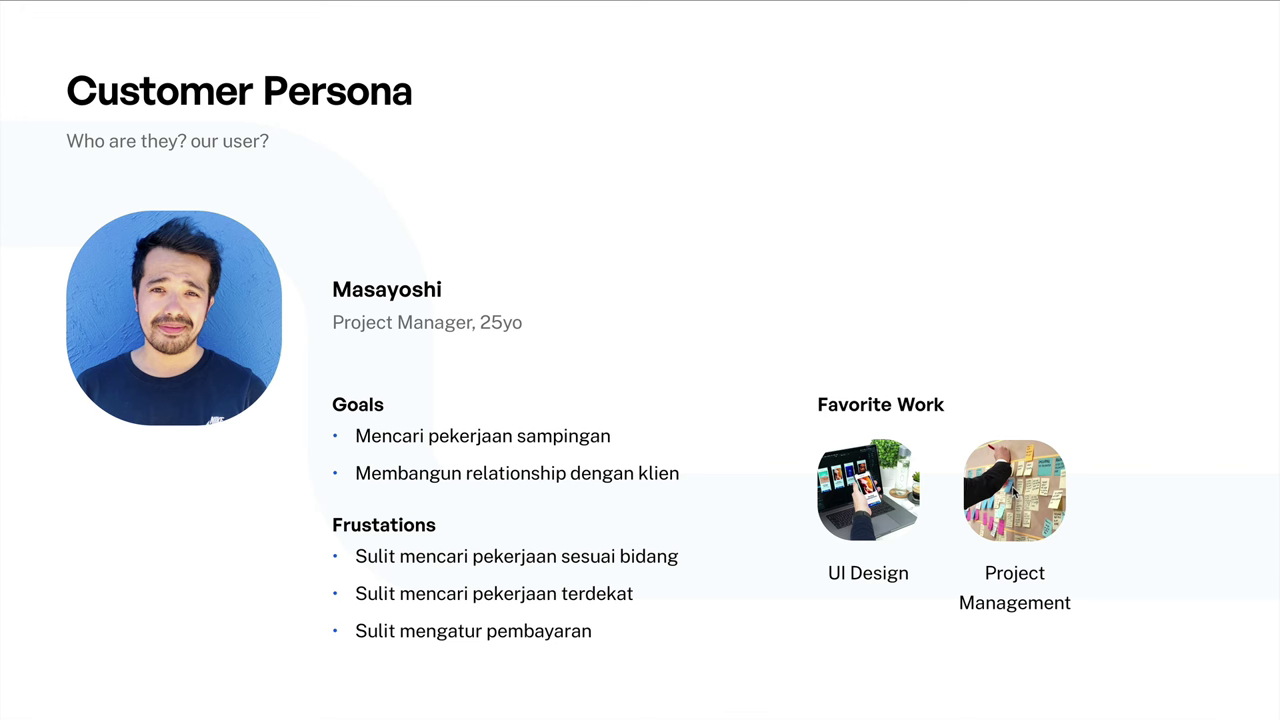
Step forward to the Let's Get Started slide listing the four project steps
{"action": "key", "text": "Right"}
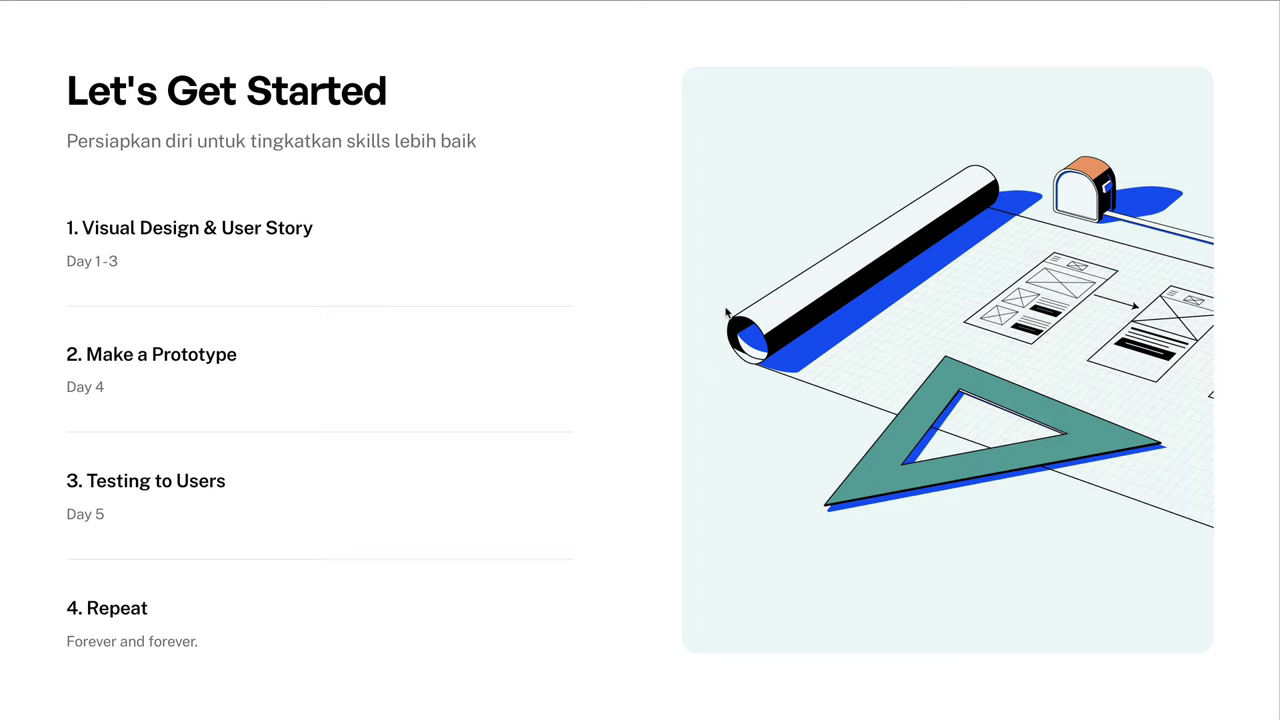
{"action": "key", "text": "Right"}
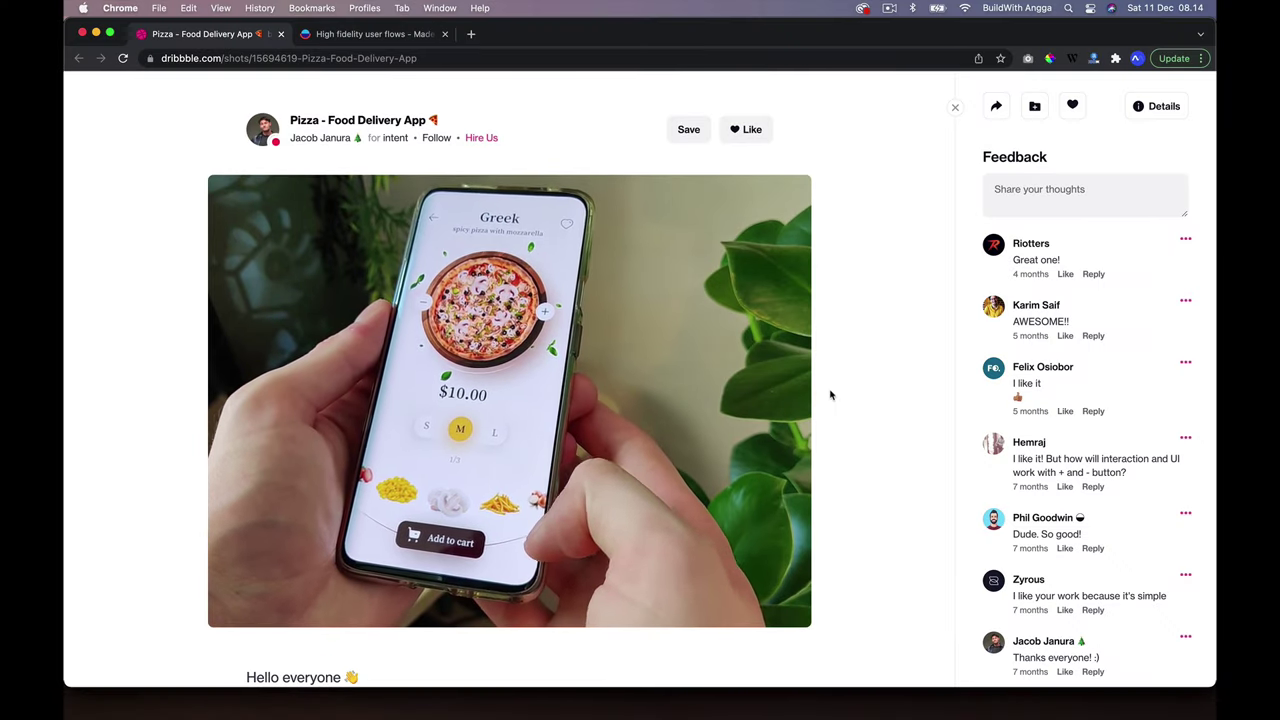
Scroll around the playing Pizza - Food Delivery App shot, then switch to the Overflow board tab
{"action": "scroll", "coordinate": [830, 395], "scroll_direction": "up", "scroll_amount": 1}
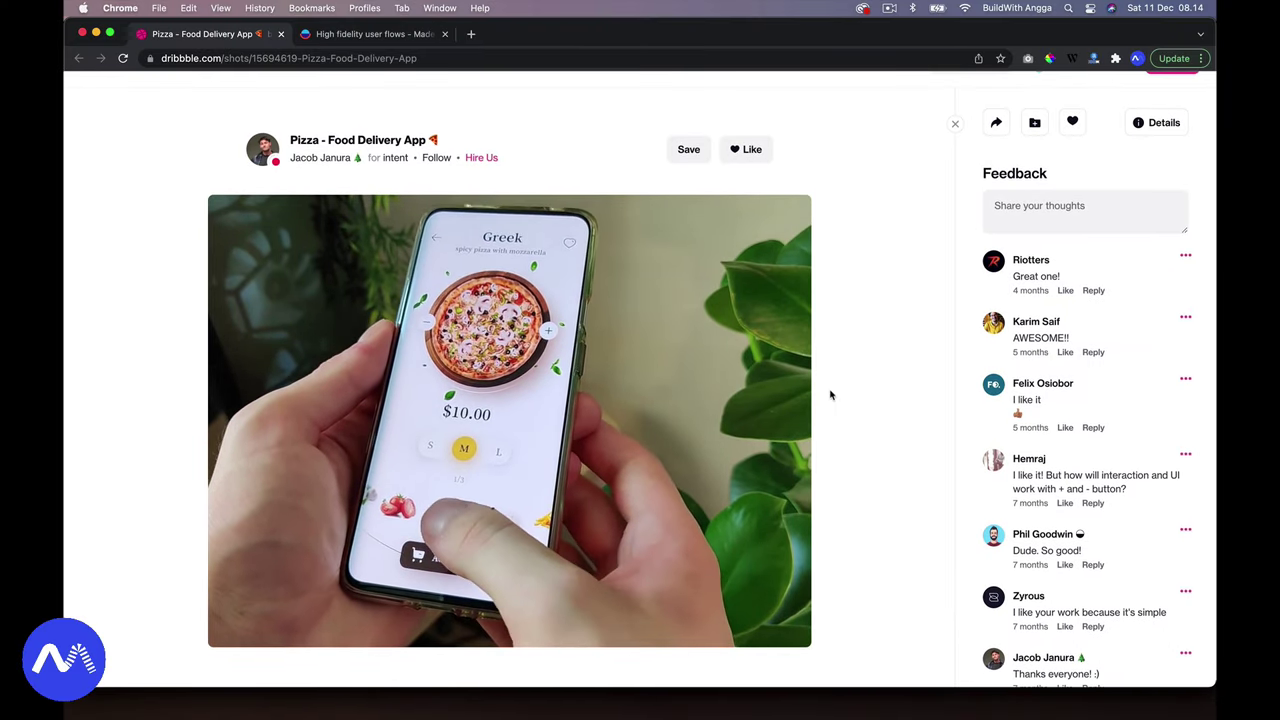
{"action": "scroll", "coordinate": [830, 395], "scroll_direction": "down", "scroll_amount": 1}
{"action": "scroll", "coordinate": [830, 395], "scroll_direction": "up", "scroll_amount": 1}
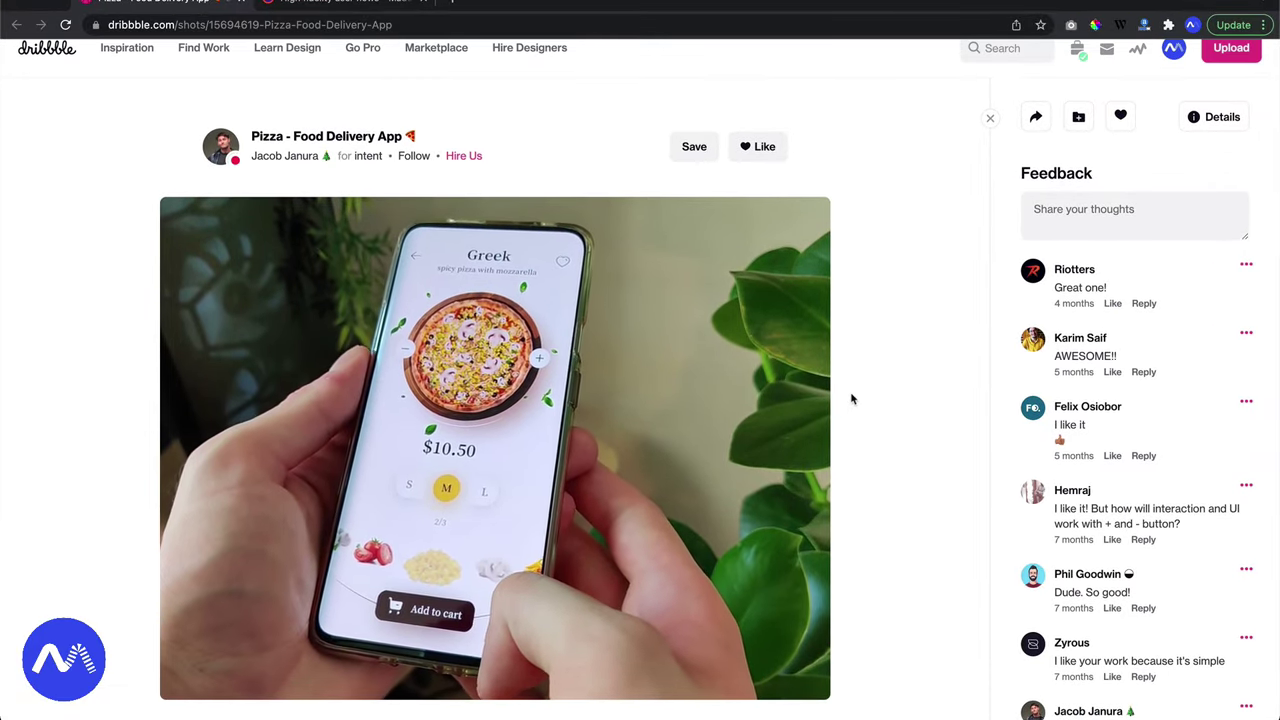
{"action": "scroll", "coordinate": [830, 395], "scroll_direction": "down", "scroll_amount": 1}
{"action": "scroll", "coordinate": [851, 399], "scroll_direction": "up", "scroll_amount": 1}
{"action": "scroll", "coordinate": [851, 399], "scroll_direction": "down", "scroll_amount": 2}
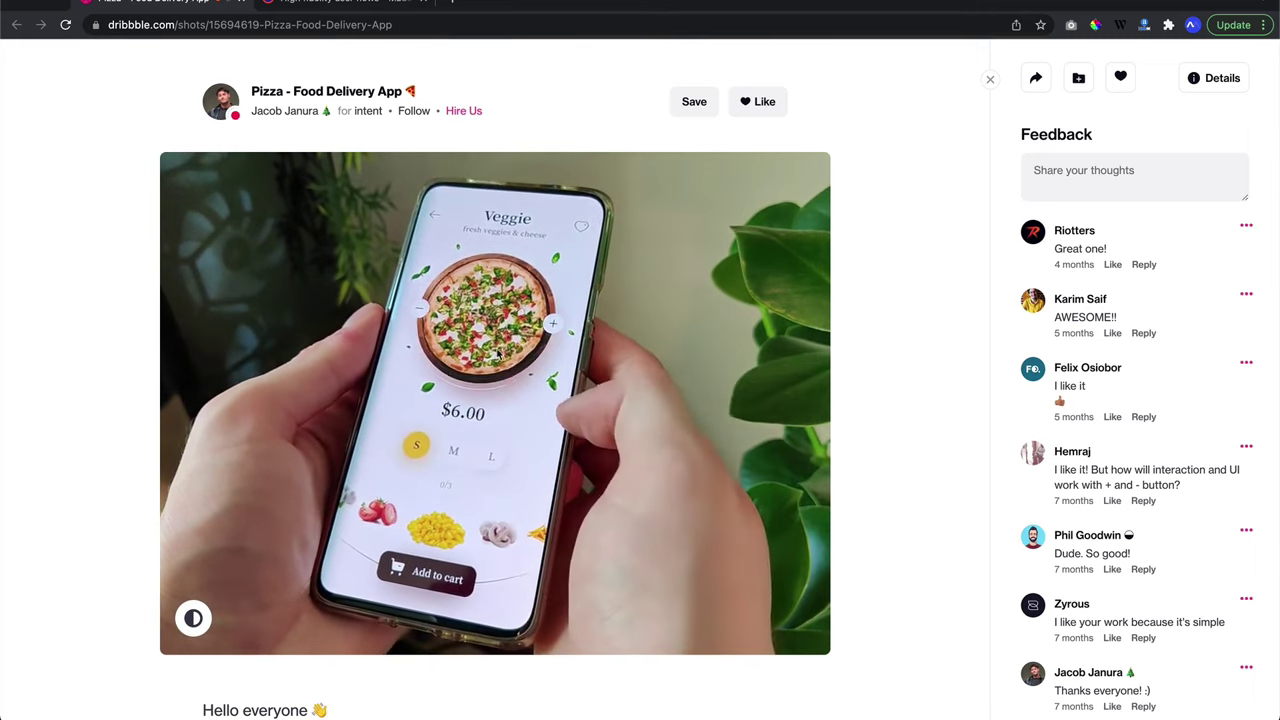
{"action": "scroll", "coordinate": [518, 350], "scroll_direction": "up", "scroll_amount": 1}
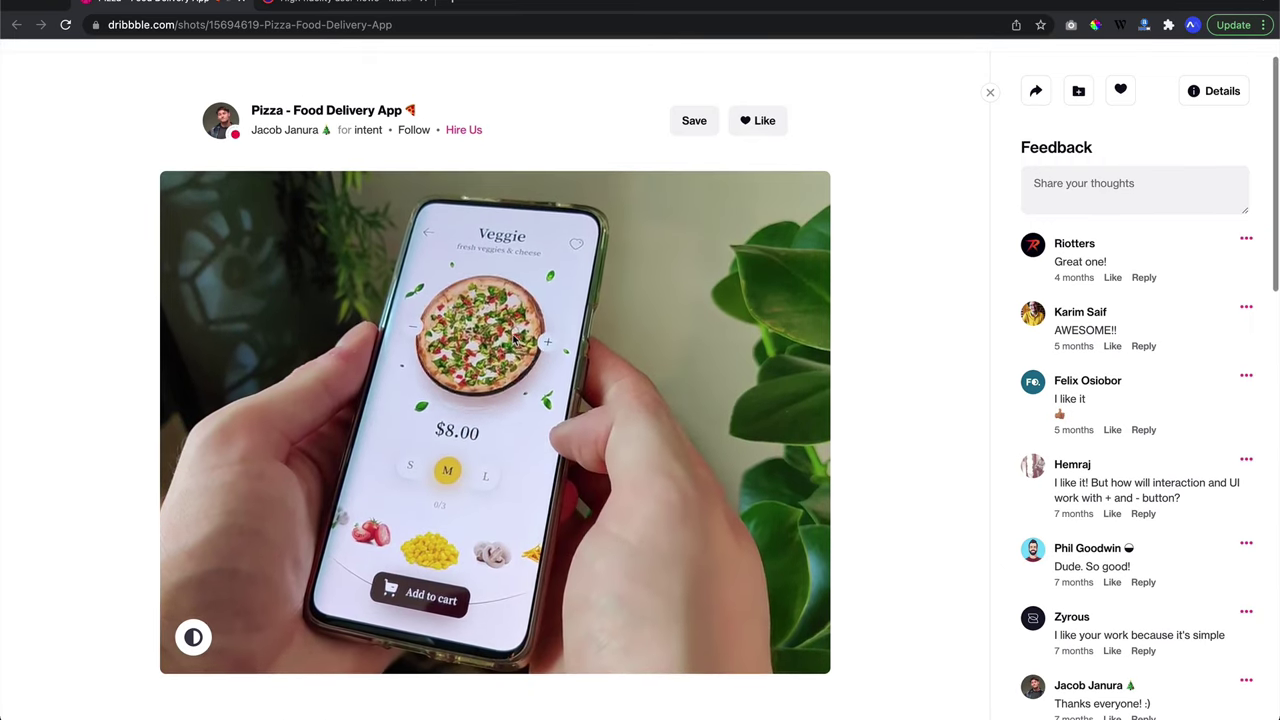
{"action": "scroll", "coordinate": [515, 341], "scroll_direction": "down", "scroll_amount": 1}
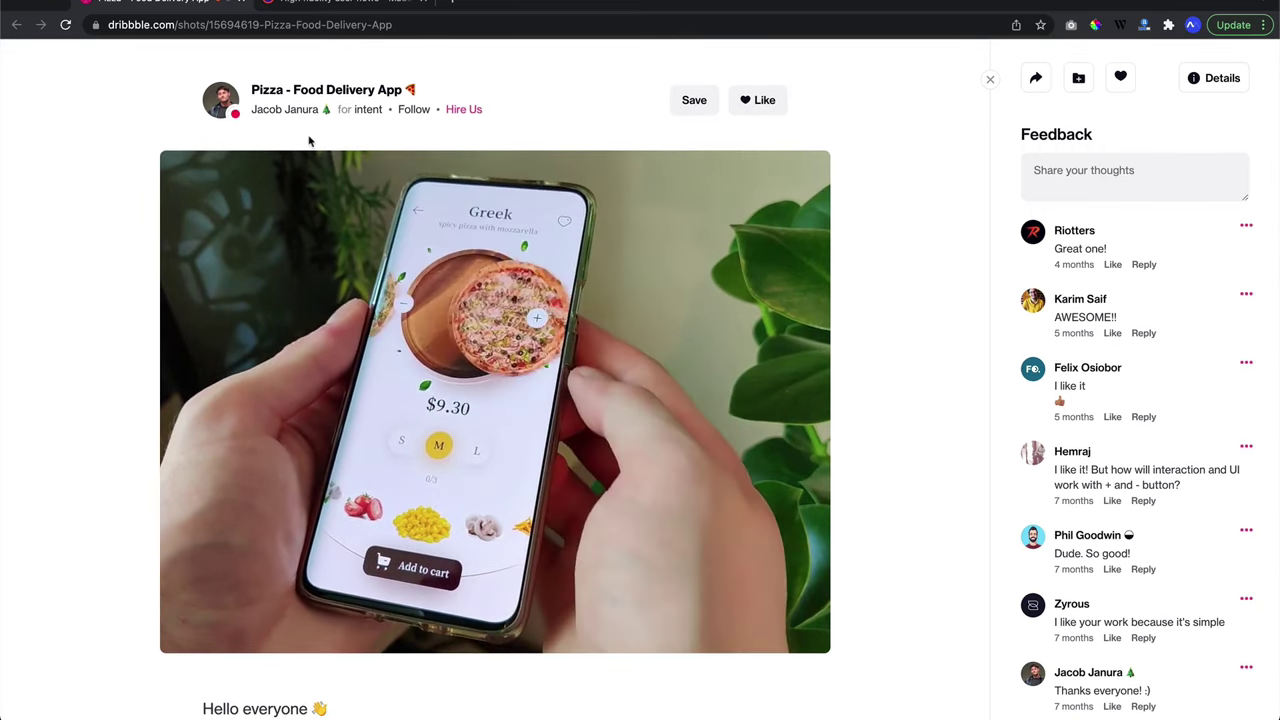
{"action": "scroll", "coordinate": [550, 315], "scroll_direction": "up", "scroll_amount": 1}
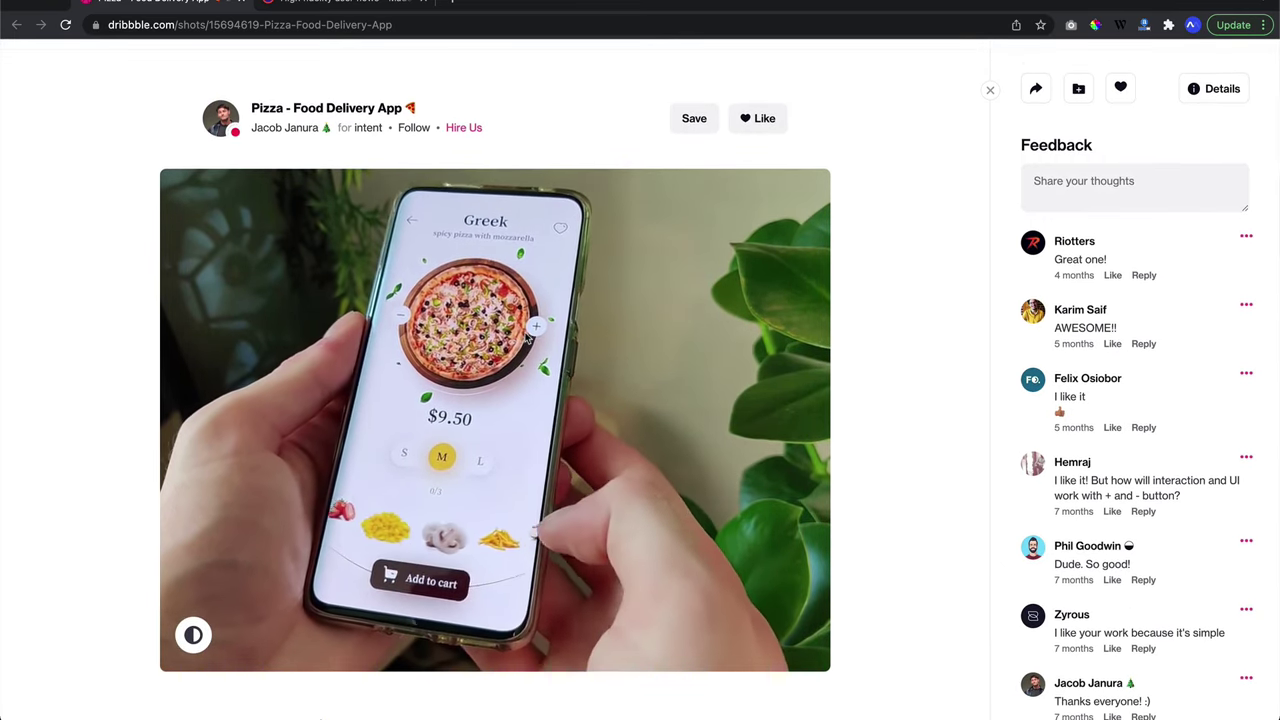
{"action": "scroll", "coordinate": [528, 339], "scroll_direction": "down", "scroll_amount": 1}
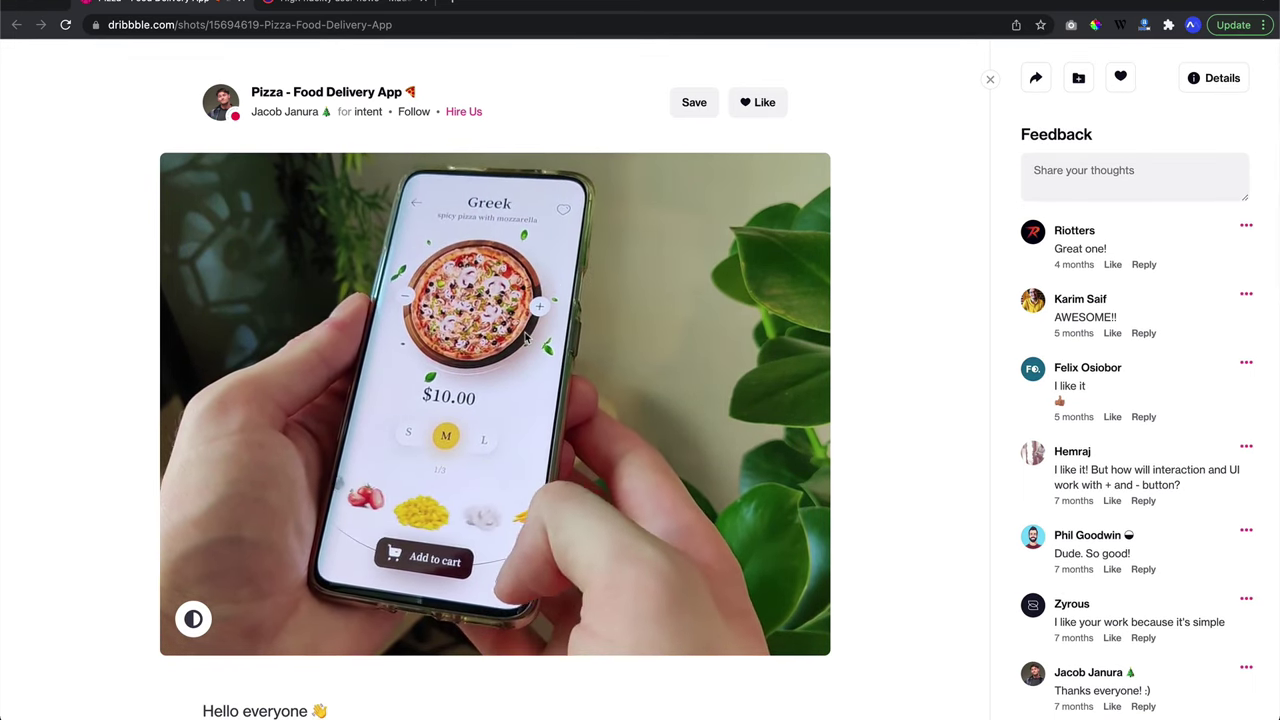
{"action": "left_click", "coordinate": [389, 8]}
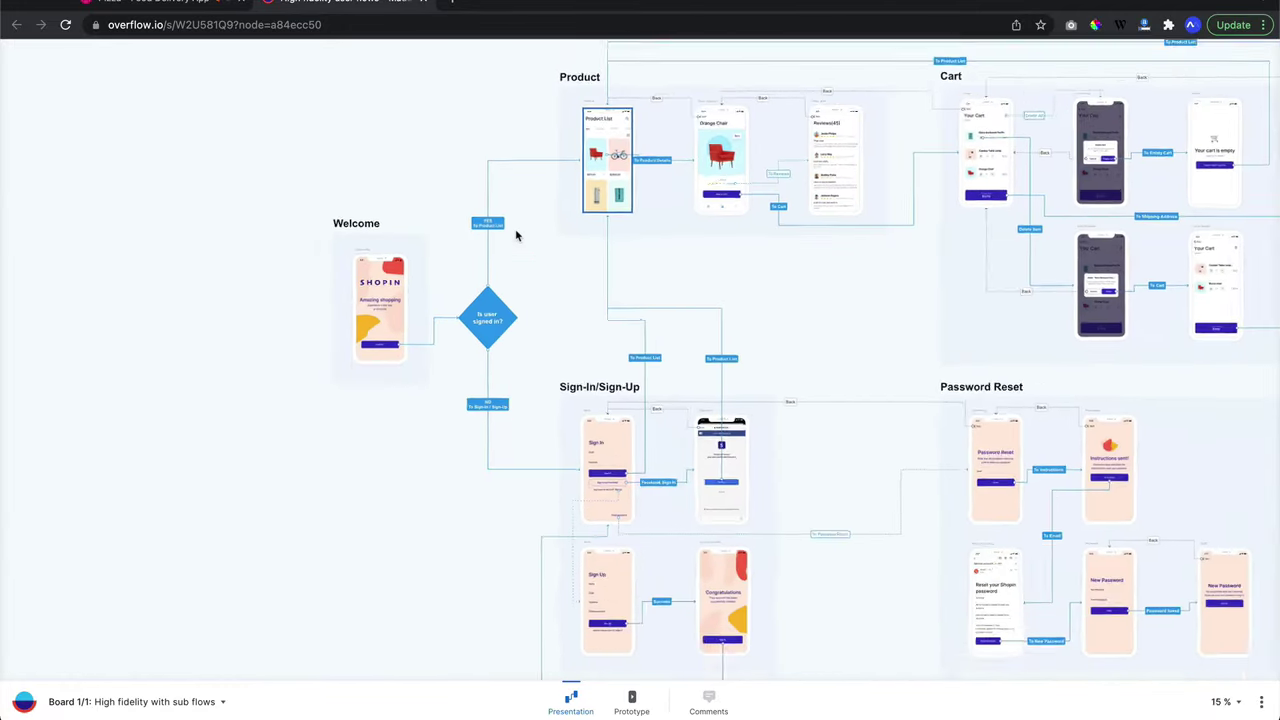
Zoom and pan around the Shopin user-flow board, briefly checking the Dribbble tab
{"action": "scroll", "coordinate": [517, 234], "scroll_direction": "up", "scroll_amount": 5}
{"action": "scroll", "coordinate": [517, 234], "scroll_direction": "up", "scroll_amount": 5}
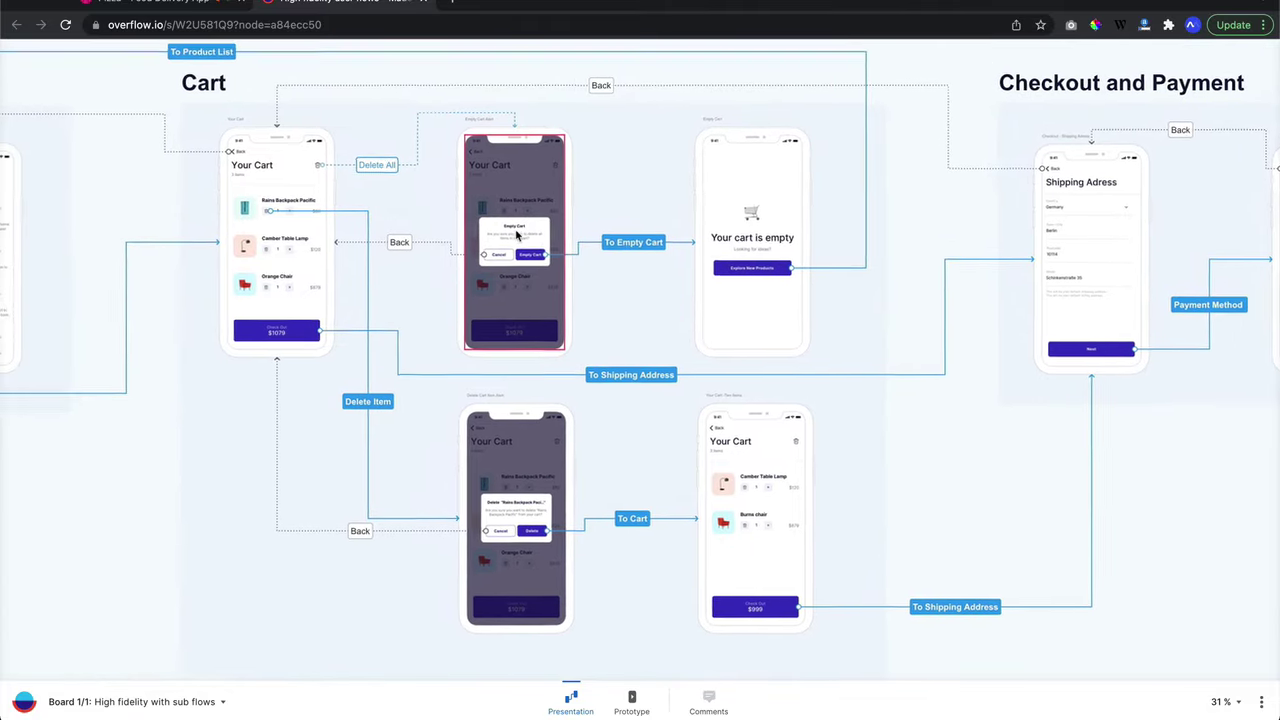
{"action": "scroll", "coordinate": [517, 234], "scroll_direction": "up", "scroll_amount": 5}
{"action": "scroll", "coordinate": [355, 253], "scroll_direction": "right", "scroll_amount": 5}
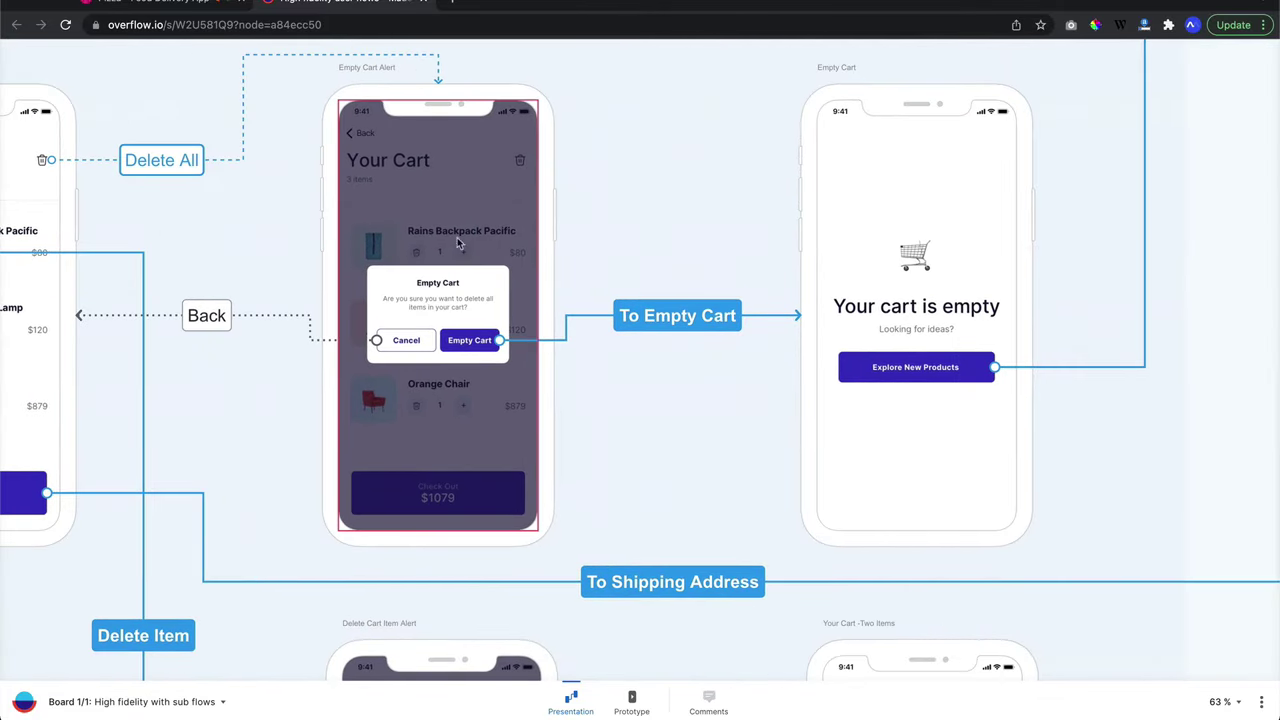
{"action": "scroll", "coordinate": [474, 247], "scroll_direction": "left", "scroll_amount": 5}
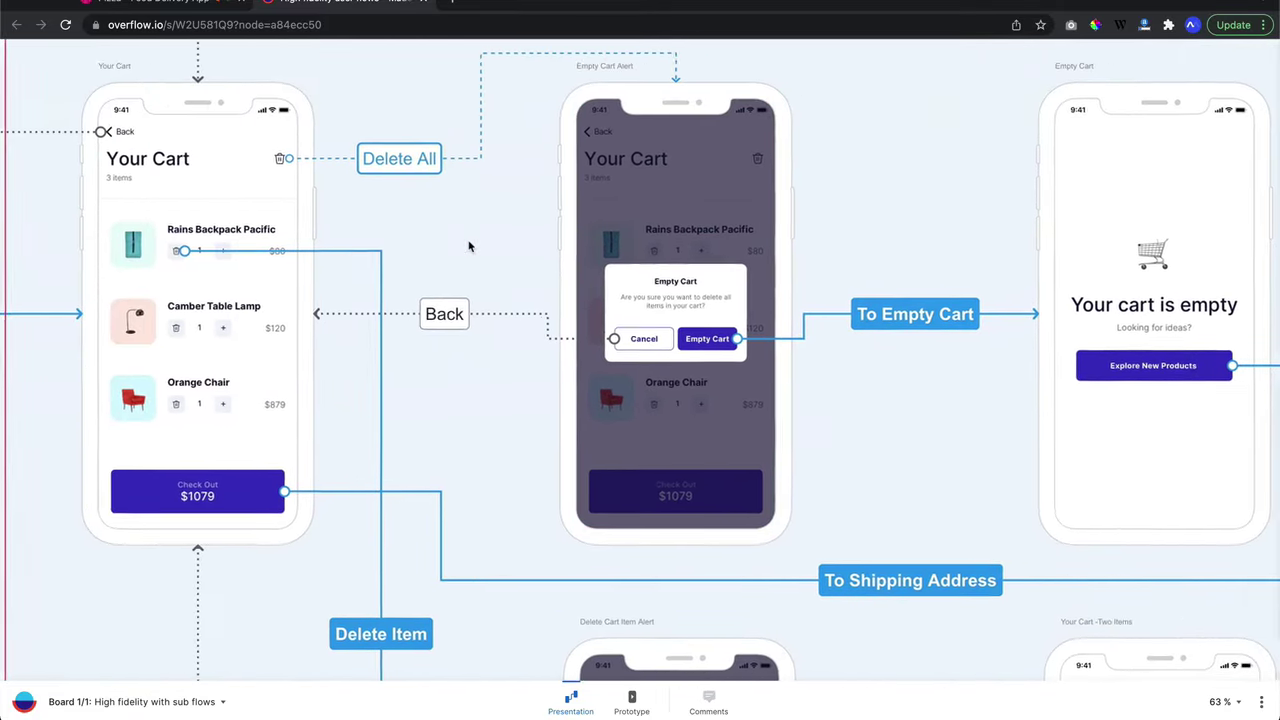
{"action": "scroll", "coordinate": [469, 246], "scroll_direction": "down", "scroll_amount": 3}
{"action": "scroll", "coordinate": [469, 246], "scroll_direction": "down", "scroll_amount": 3}
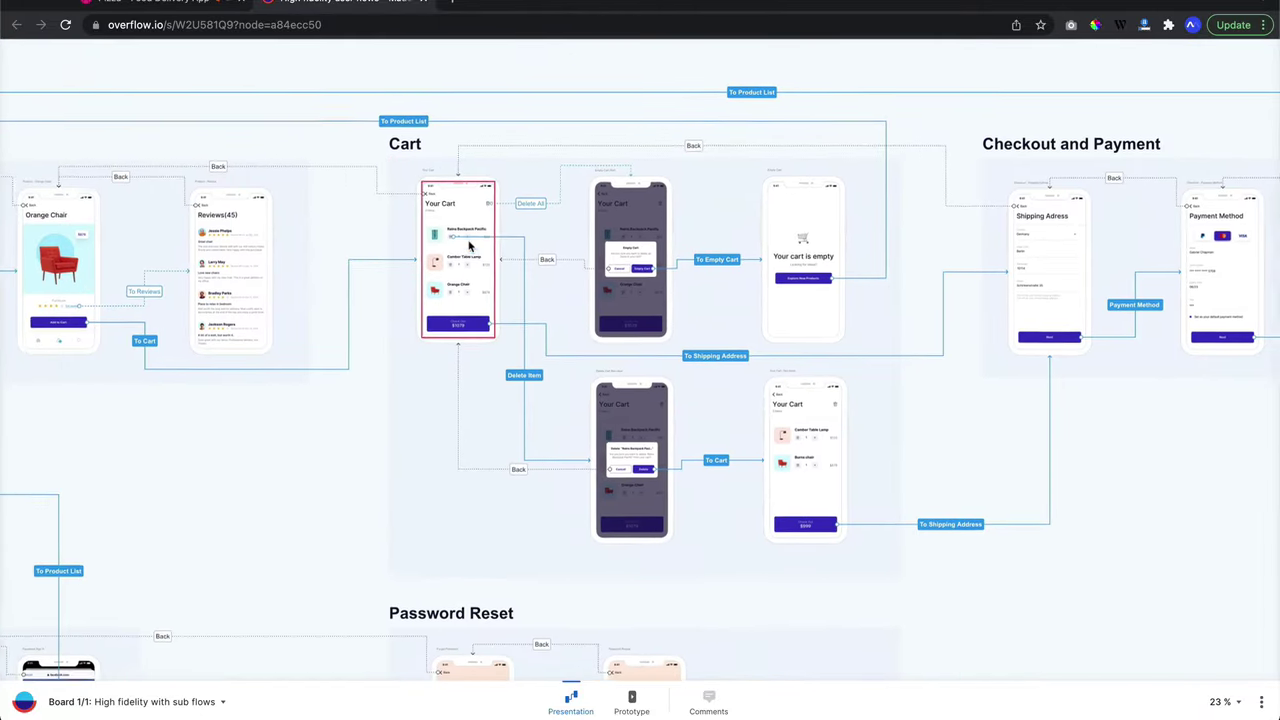
{"action": "scroll", "coordinate": [469, 246], "scroll_direction": "down", "scroll_amount": 2}
{"action": "scroll", "coordinate": [469, 246], "scroll_direction": "down", "scroll_amount": 1}
{"action": "scroll", "coordinate": [469, 246], "scroll_direction": "left", "scroll_amount": 2}
{"action": "scroll", "coordinate": [471, 246], "scroll_direction": "up", "scroll_amount": 1}
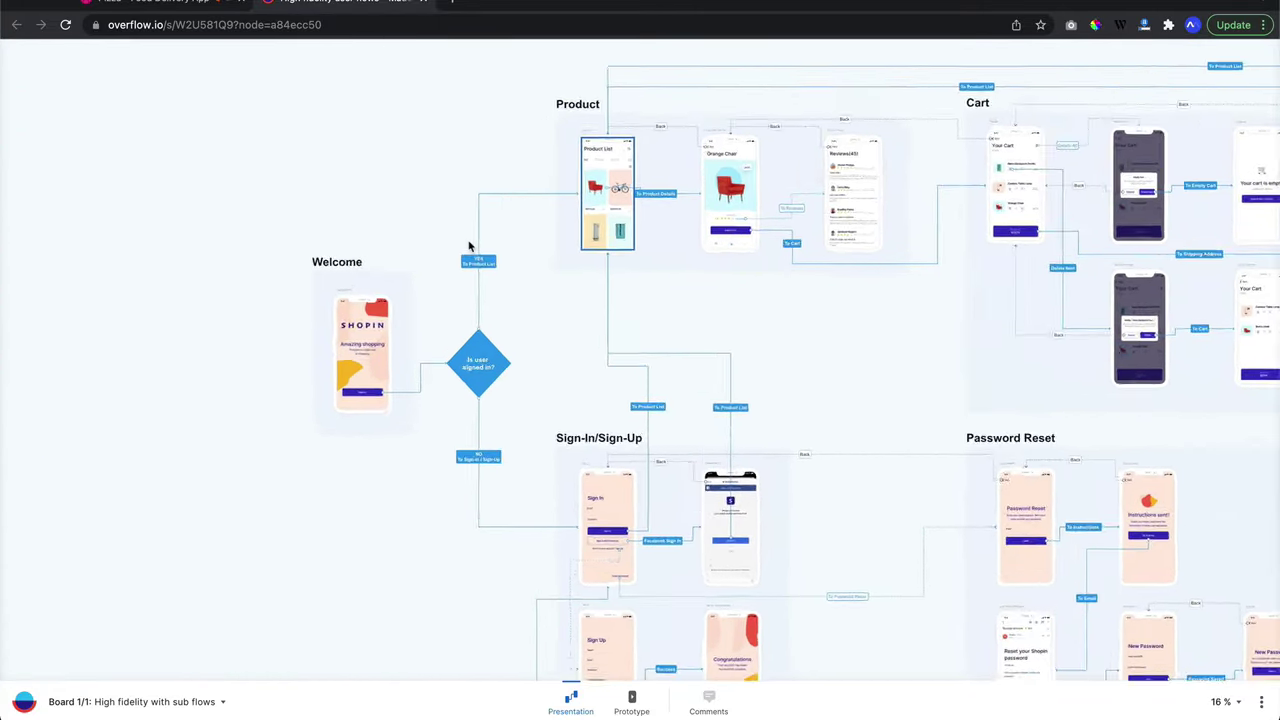
{"action": "scroll", "coordinate": [471, 244], "scroll_direction": "up", "scroll_amount": 3}
{"action": "scroll", "coordinate": [382, 171], "scroll_direction": "right", "scroll_amount": 1}
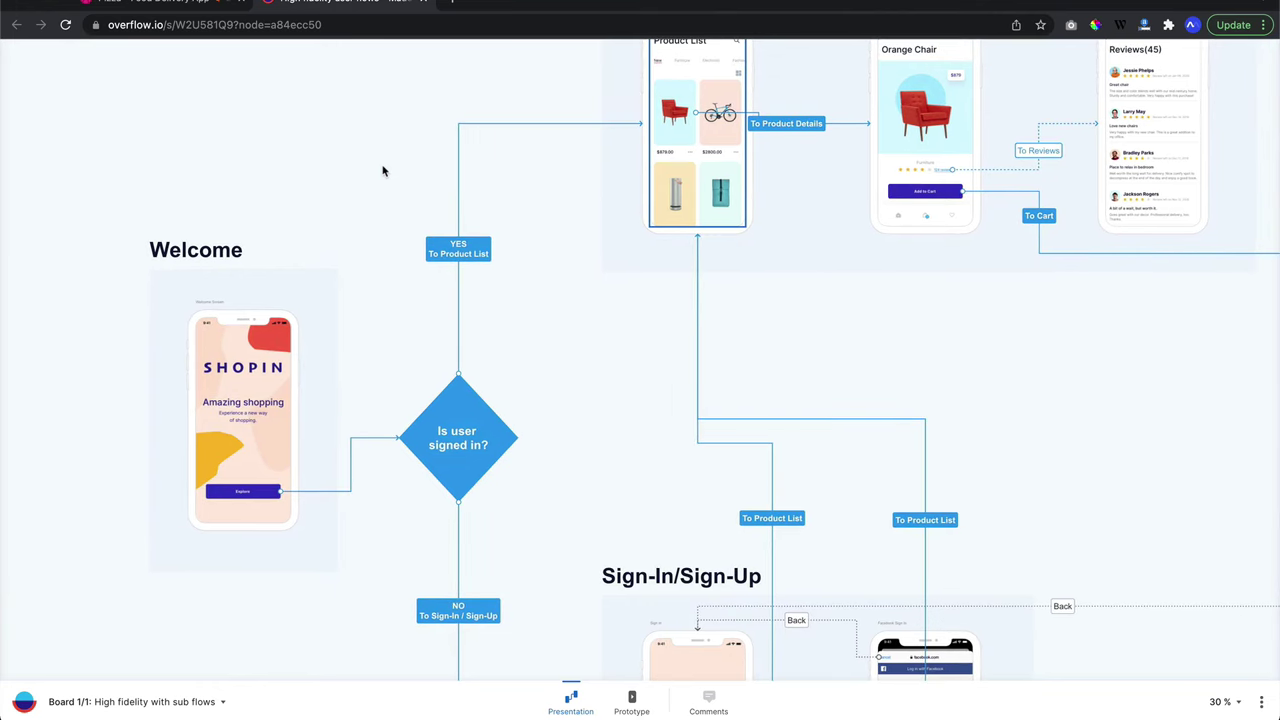
{"action": "scroll", "coordinate": [382, 171], "scroll_direction": "up", "scroll_amount": 1}
{"action": "left_click", "coordinate": [160, 8]}
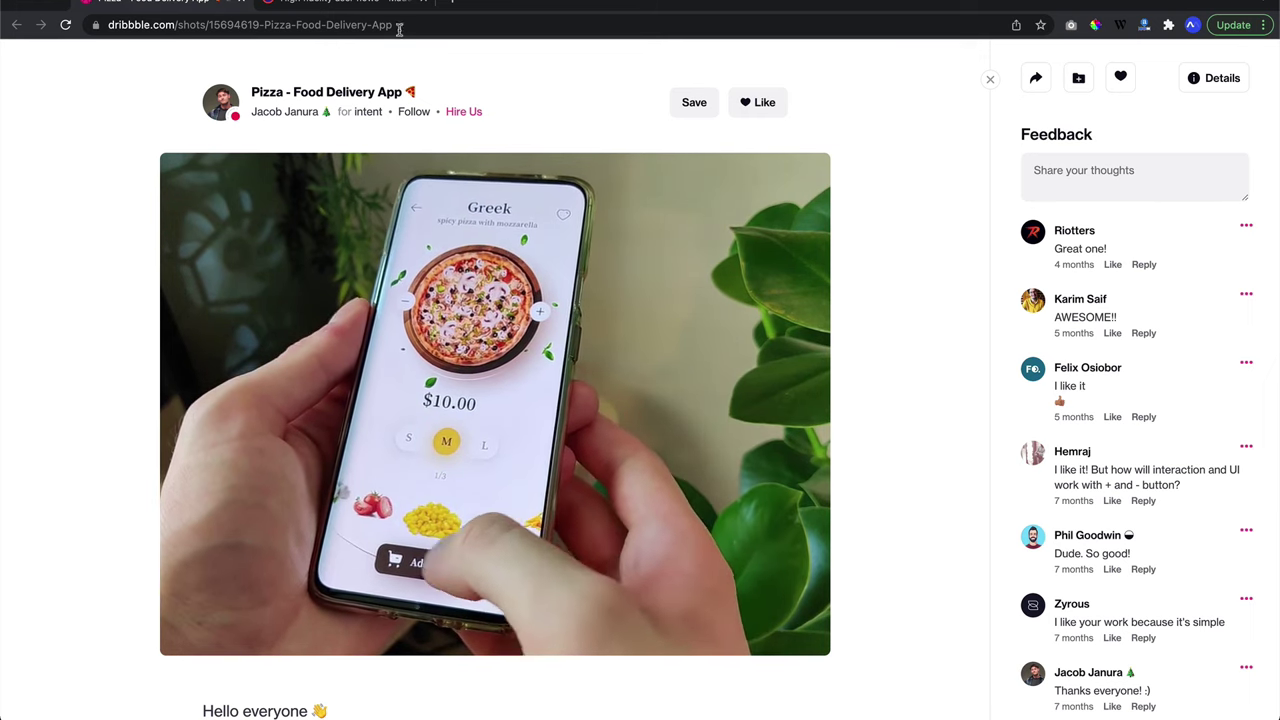
{"action": "left_click", "coordinate": [372, 4]}
Present the Product section forward to Checkout and back toward Welcome, dismissing the promo popup
{"action": "left_click", "coordinate": [641, 288]}
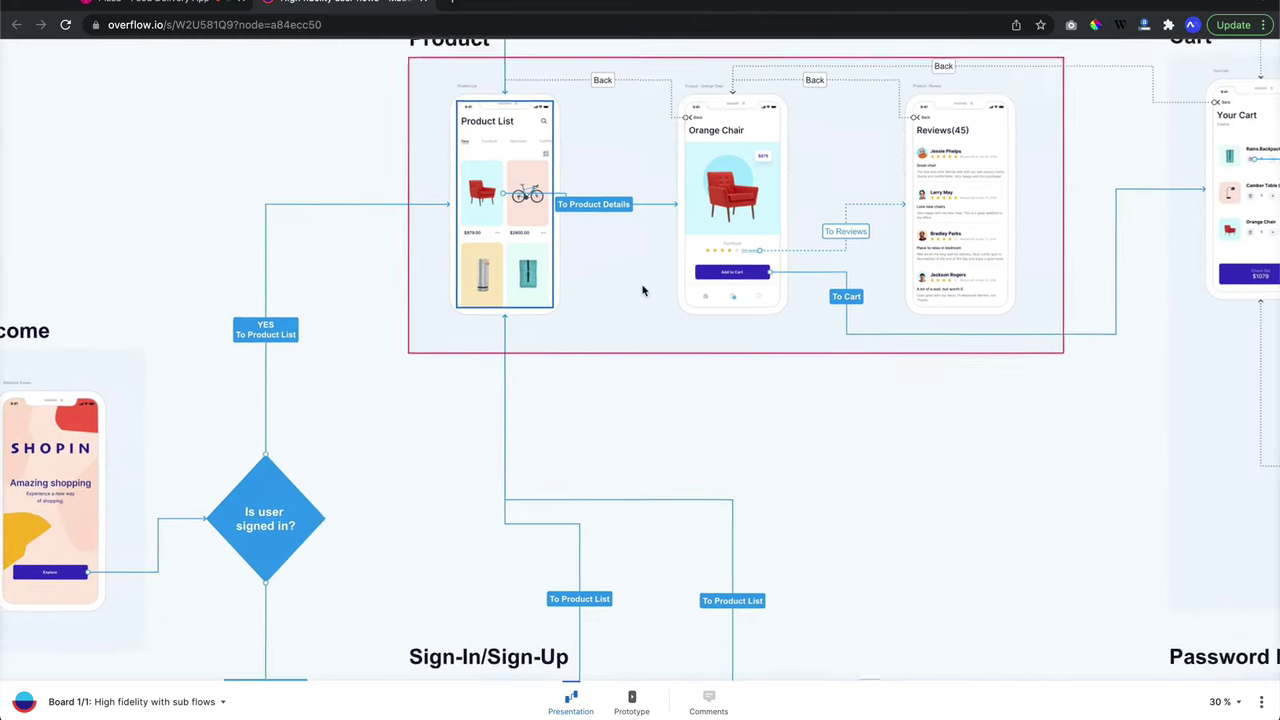
{"action": "key", "text": "Right"}
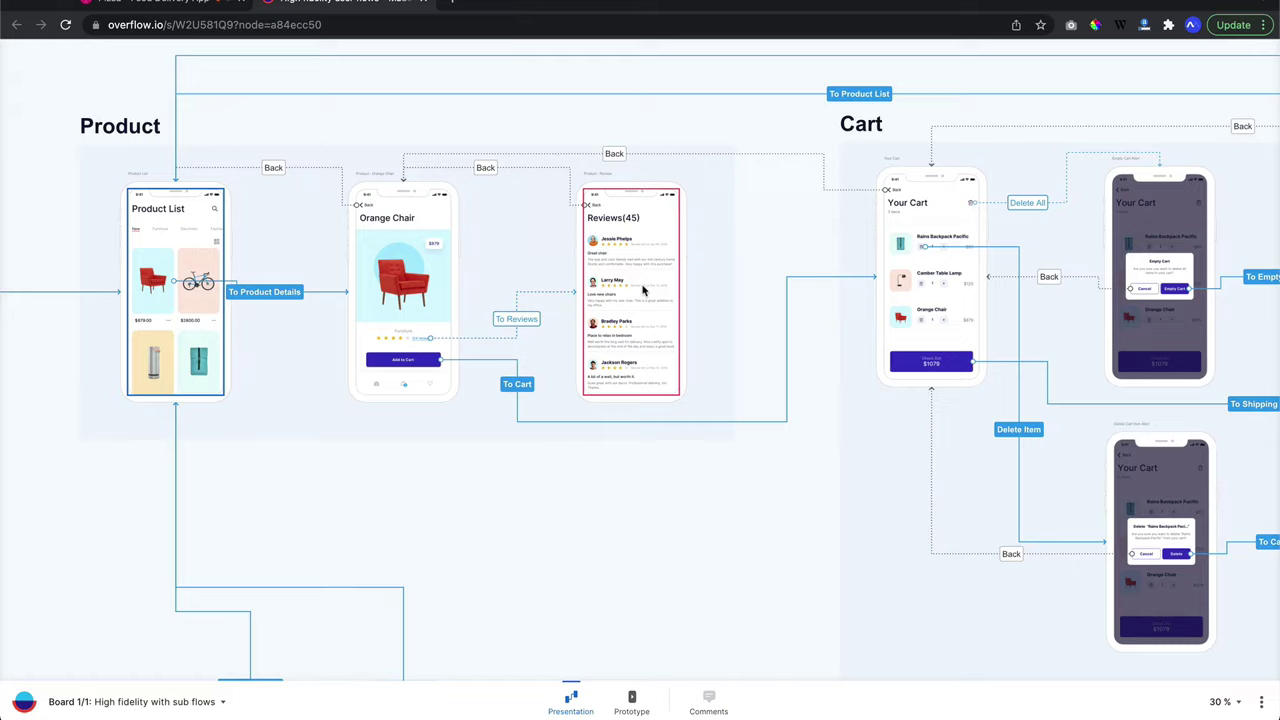
{"action": "key", "text": "Right"}
{"action": "key", "text": "Right"}
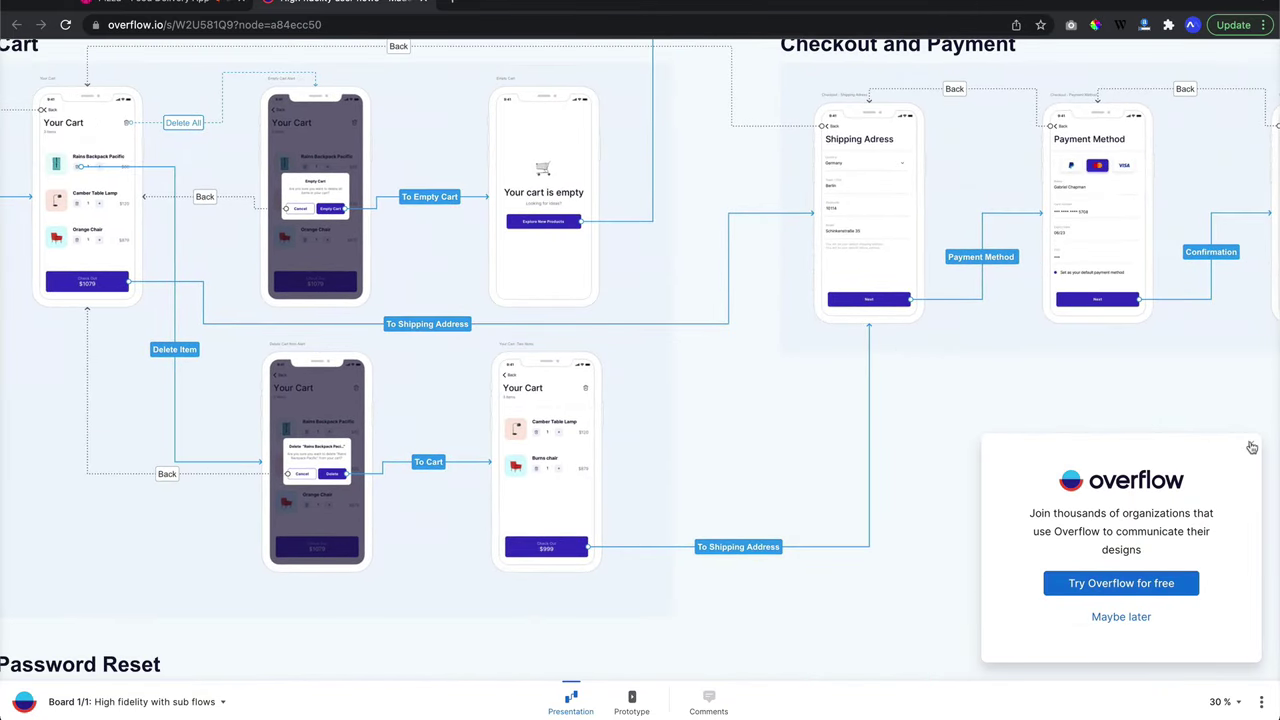
{"action": "left_click", "coordinate": [1251, 447]}
{"action": "key", "text": "Left"}
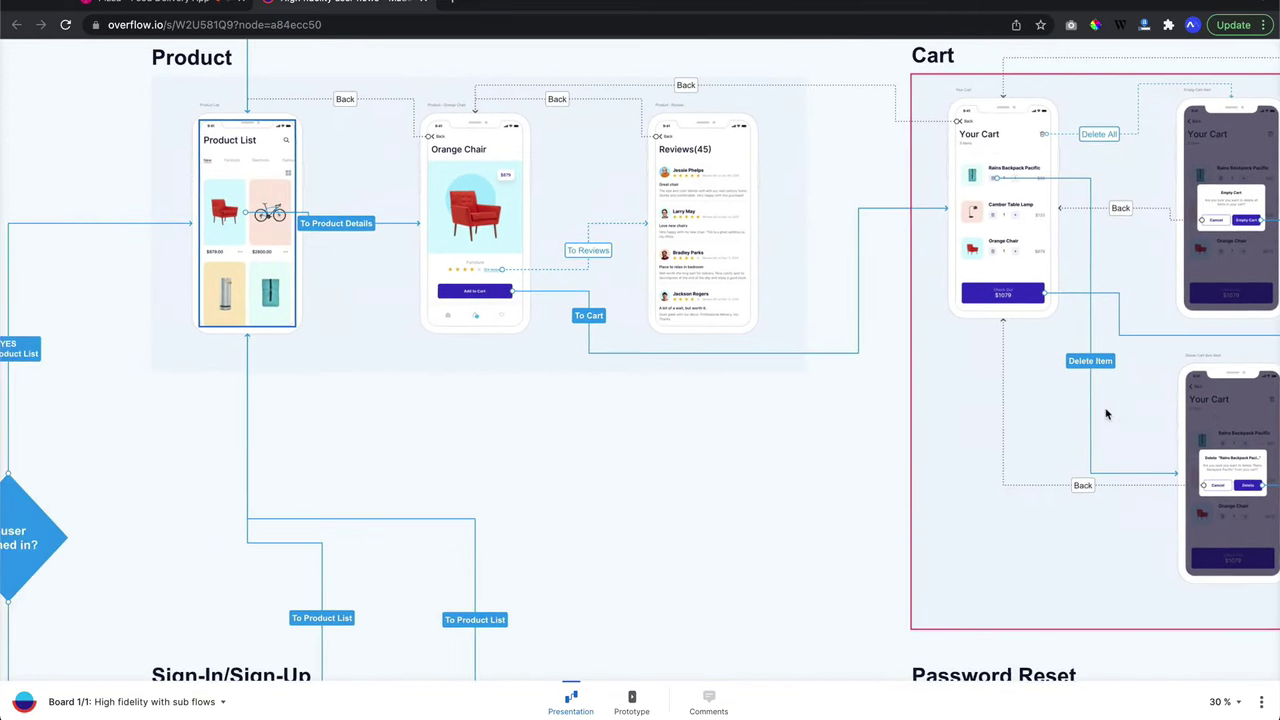
{"action": "key", "text": "Left"}
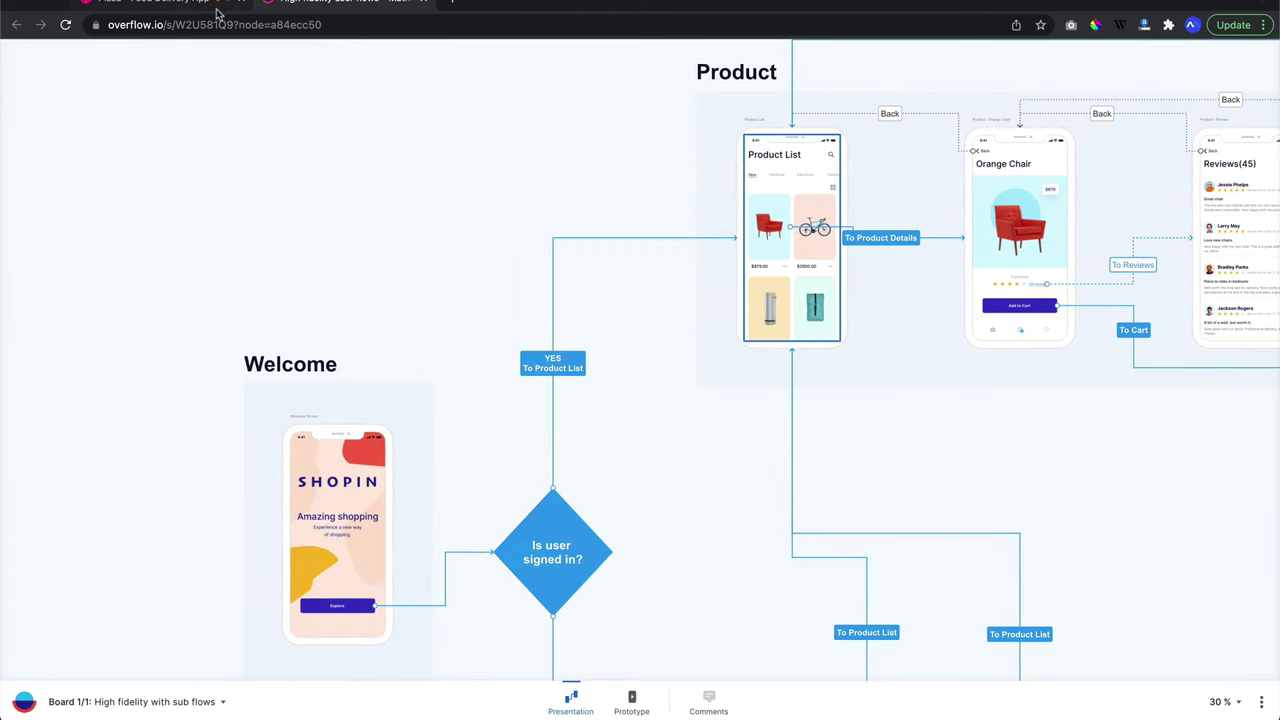
{"action": "left_click", "coordinate": [212, 8]}
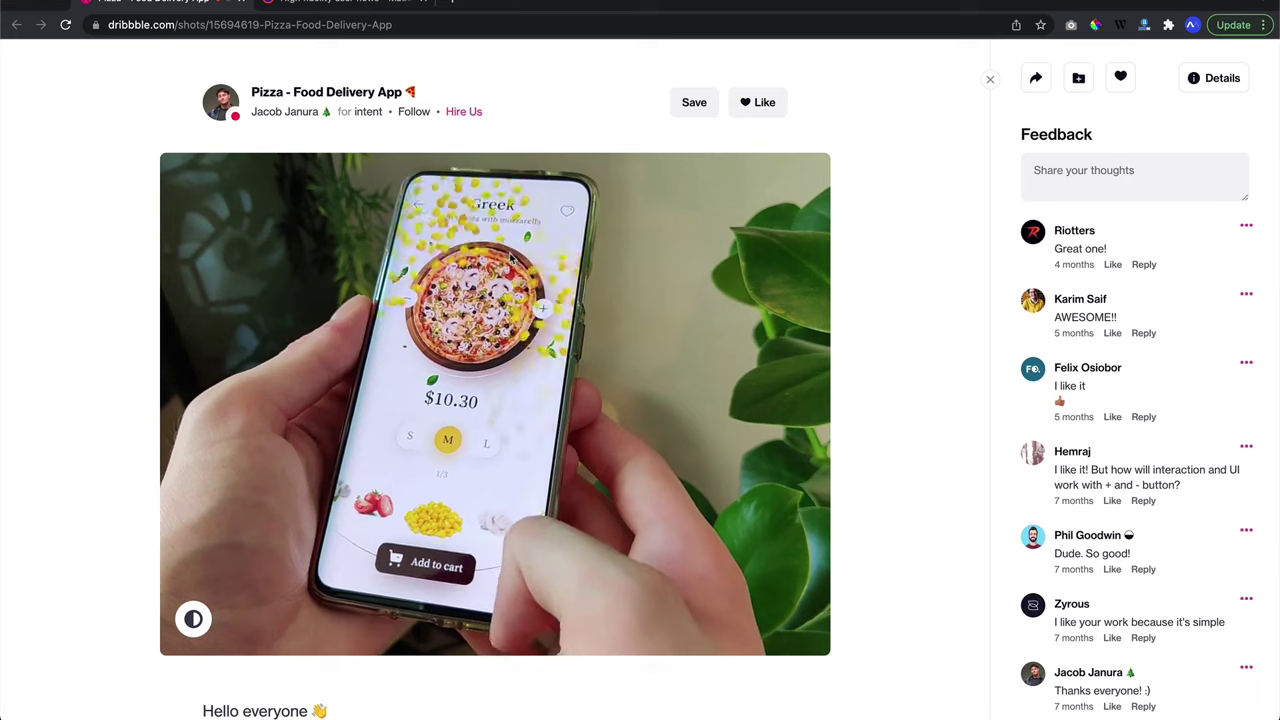
{"action": "key", "text": "ctrl+Tab"}
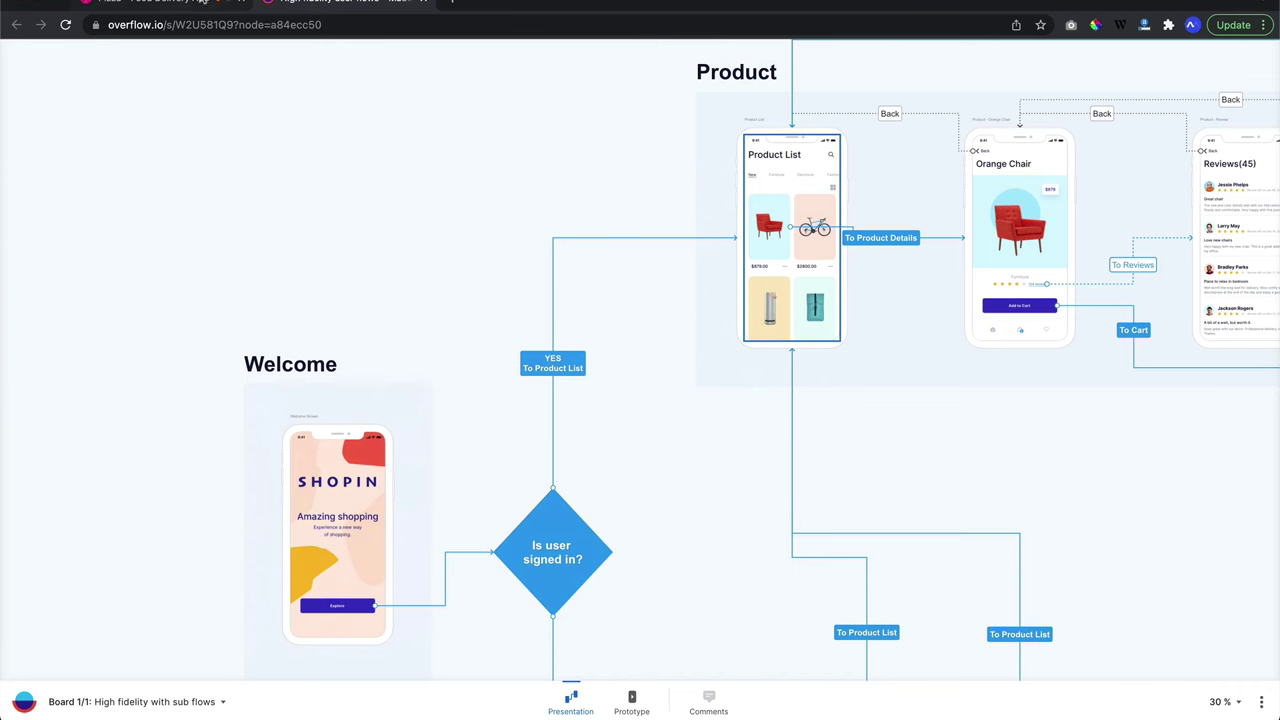
Scroll principleformac.com down to the video and feature cards and back to the top
{"action": "scroll", "coordinate": [509, 166], "scroll_direction": "right", "scroll_amount": 5}
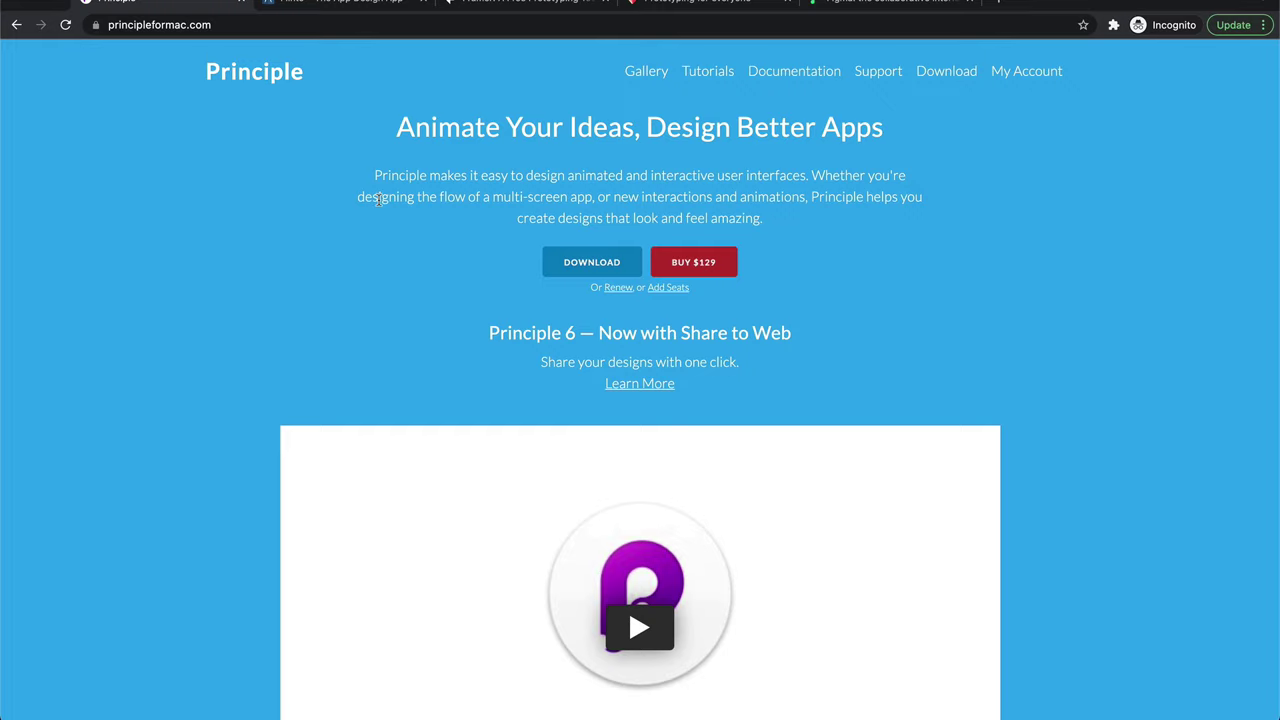
{"action": "scroll", "coordinate": [374, 248], "scroll_direction": "down", "scroll_amount": 2}
{"action": "scroll", "coordinate": [374, 249], "scroll_direction": "down", "scroll_amount": 2}
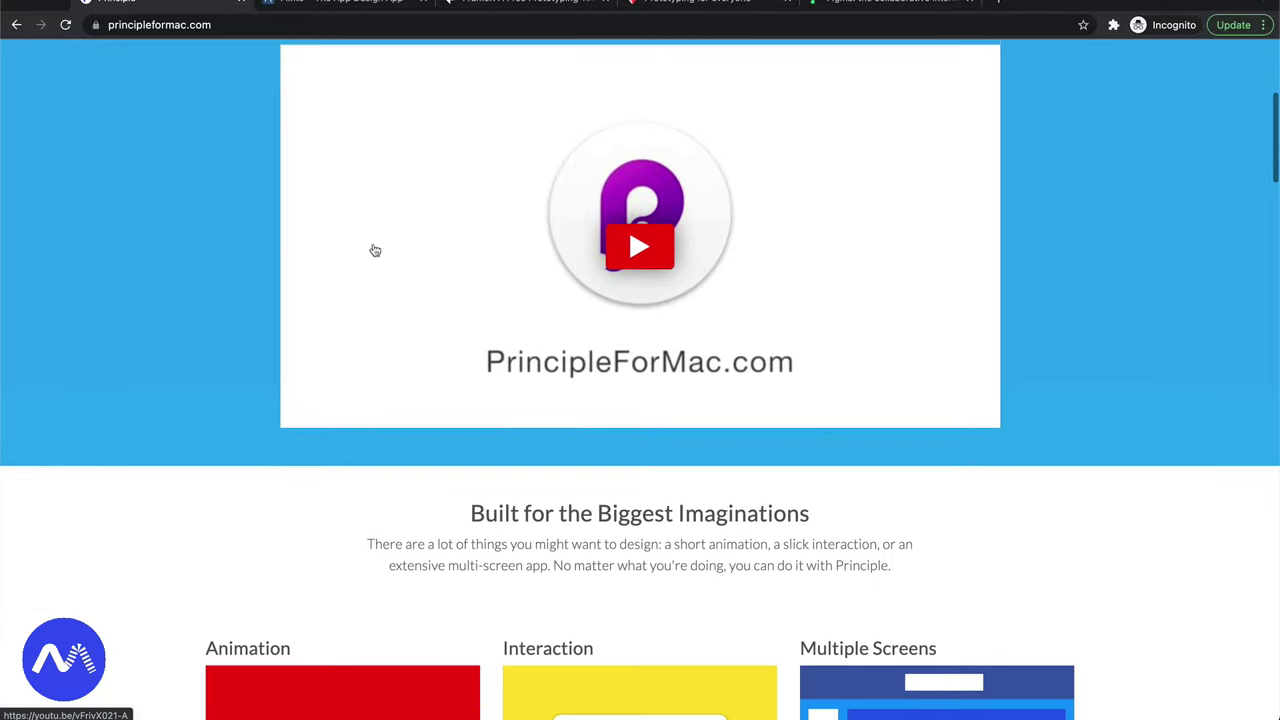
{"action": "scroll", "coordinate": [374, 249], "scroll_direction": "down", "scroll_amount": 2}
{"action": "scroll", "coordinate": [373, 246], "scroll_direction": "up", "scroll_amount": 2}
{"action": "scroll", "coordinate": [373, 246], "scroll_direction": "up", "scroll_amount": 2}
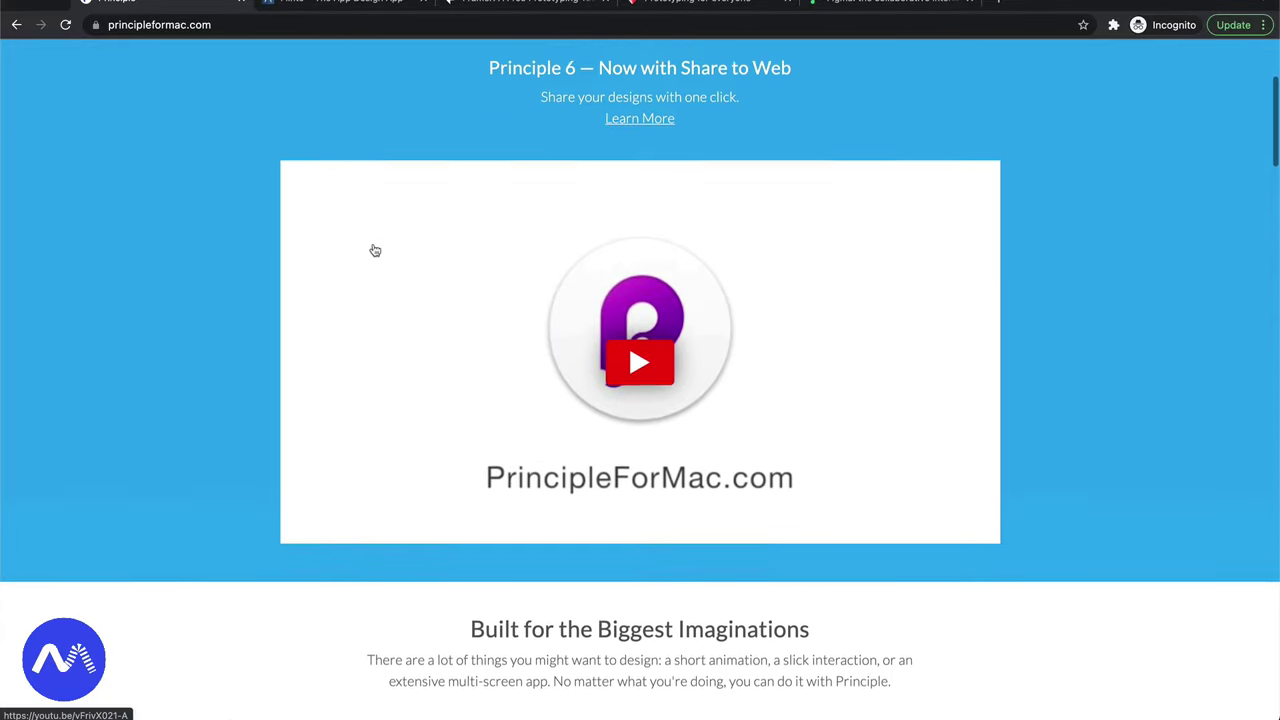
{"action": "scroll", "coordinate": [373, 246], "scroll_direction": "up", "scroll_amount": 3}
{"action": "scroll", "coordinate": [373, 246], "scroll_direction": "down", "scroll_amount": 5}
{"action": "scroll", "coordinate": [374, 246], "scroll_direction": "up", "scroll_amount": 5}
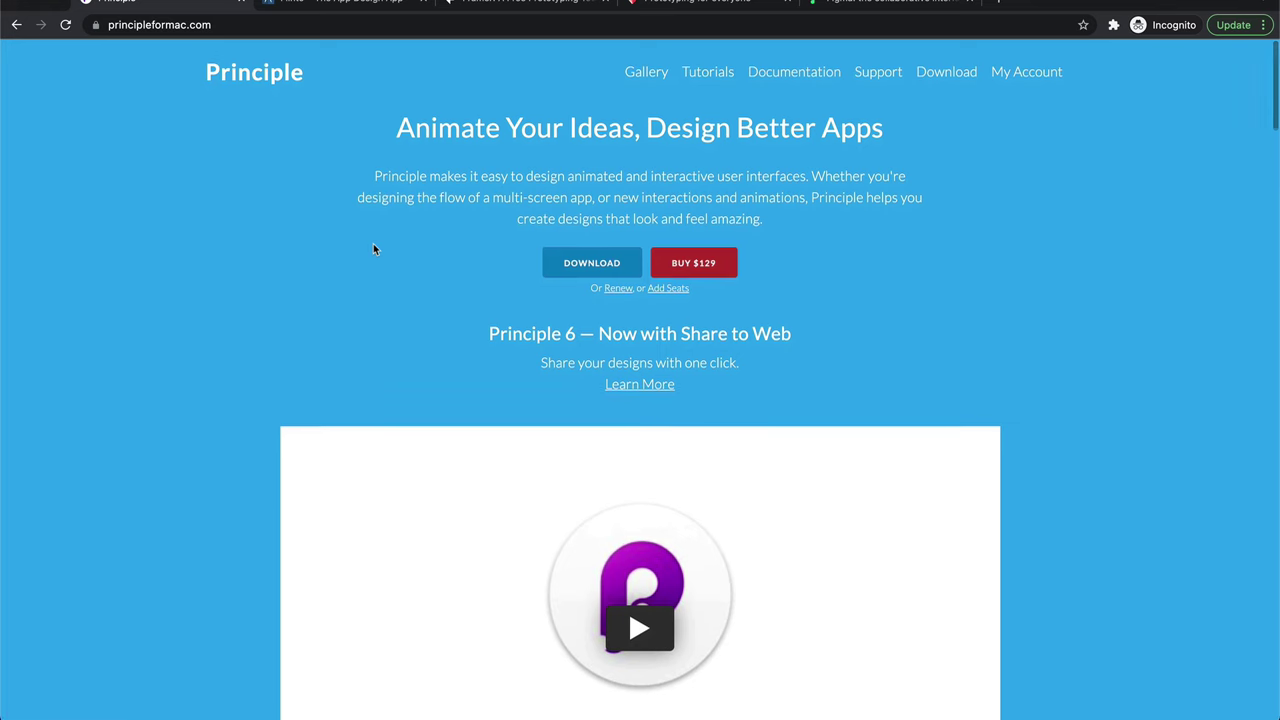
Close the Principle tab and scroll through the Flinto feature page
{"action": "left_click", "coordinate": [242, 2]}
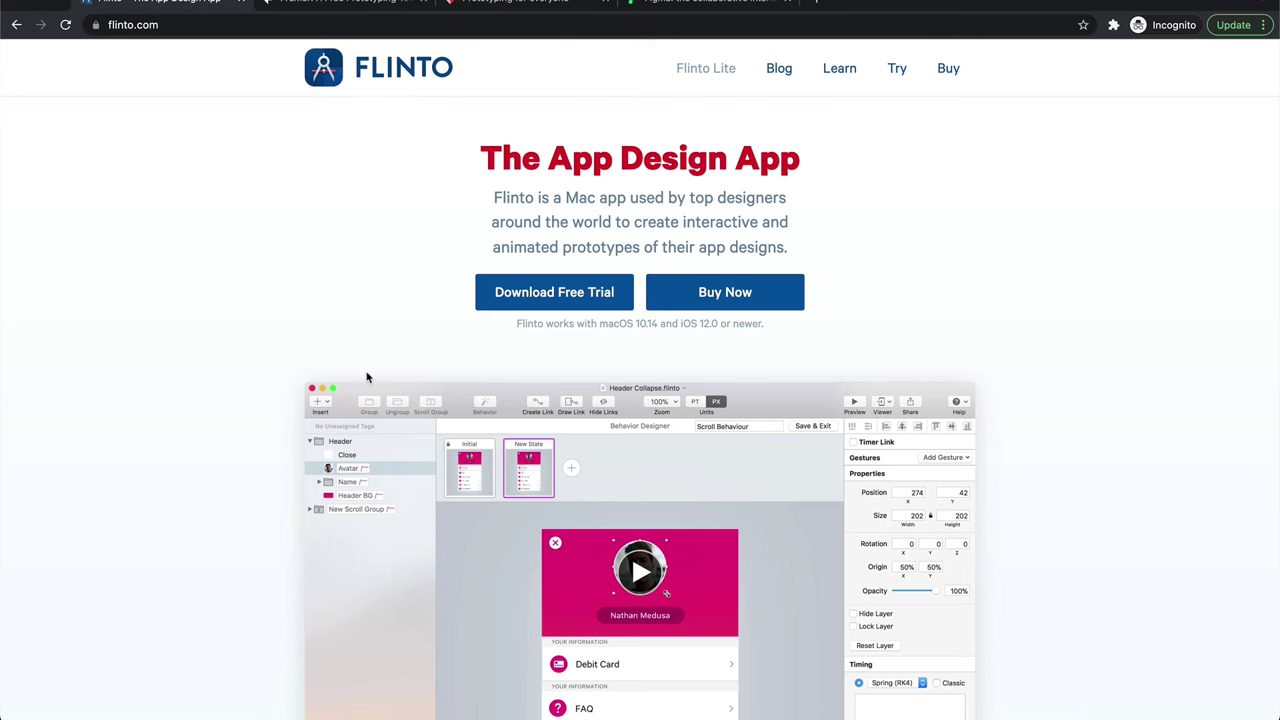
{"action": "scroll", "coordinate": [367, 377], "scroll_direction": "down", "scroll_amount": 1}
{"action": "scroll", "coordinate": [474, 228], "scroll_direction": "down", "scroll_amount": 1}
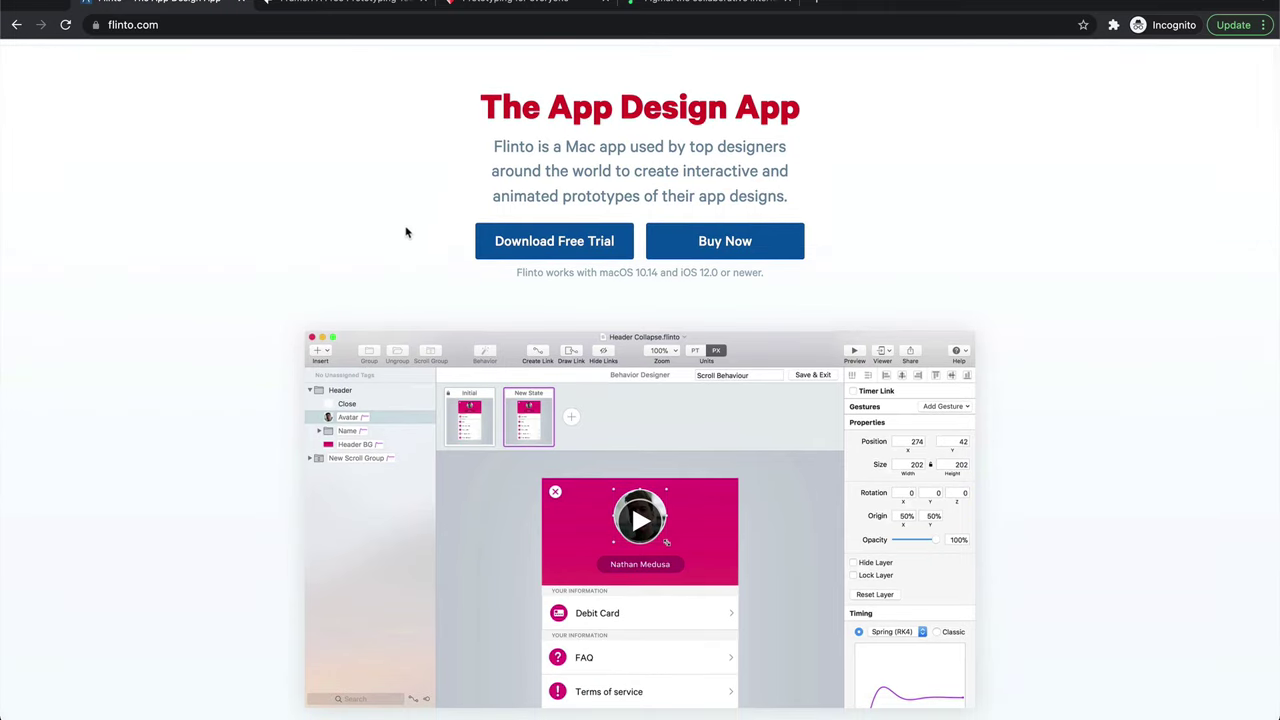
{"action": "scroll", "coordinate": [369, 286], "scroll_direction": "down", "scroll_amount": 5}
{"action": "scroll", "coordinate": [369, 286], "scroll_direction": "down", "scroll_amount": 5}
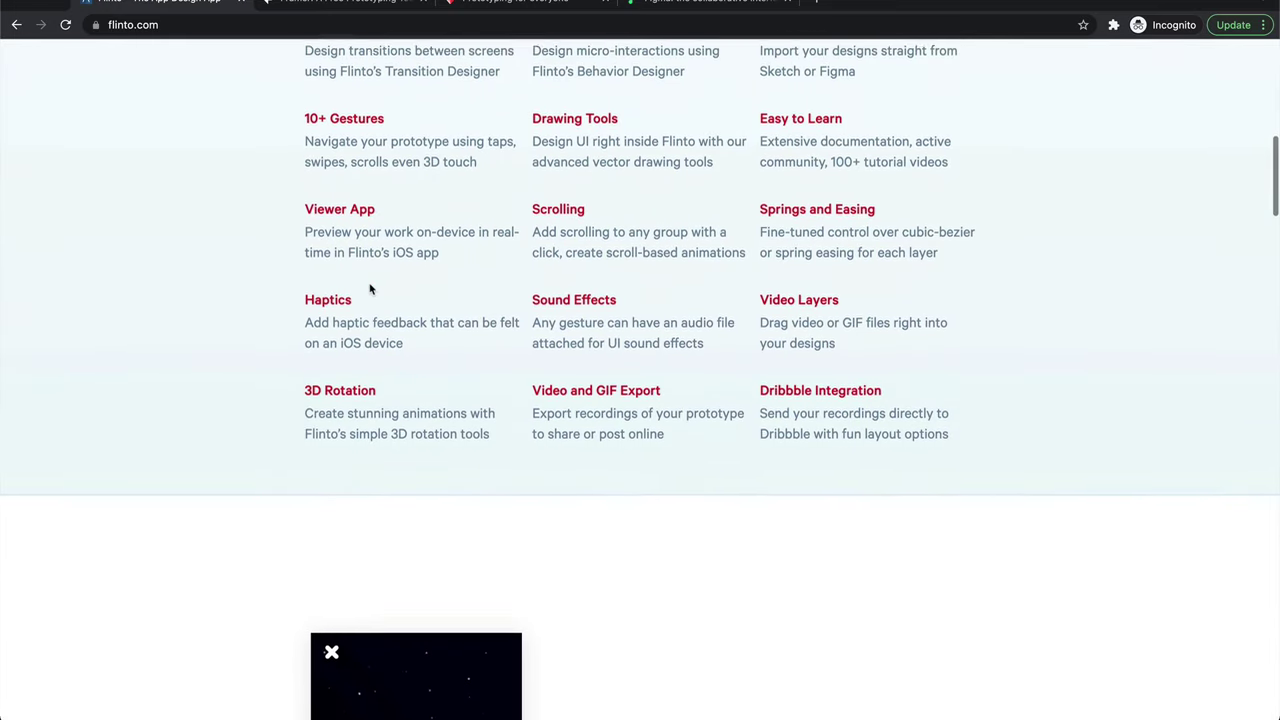
{"action": "scroll", "coordinate": [369, 289], "scroll_direction": "down", "scroll_amount": 4}
{"action": "scroll", "coordinate": [369, 289], "scroll_direction": "down", "scroll_amount": 4}
{"action": "scroll", "coordinate": [369, 289], "scroll_direction": "down", "scroll_amount": 4}
{"action": "scroll", "coordinate": [369, 289], "scroll_direction": "down", "scroll_amount": 2}
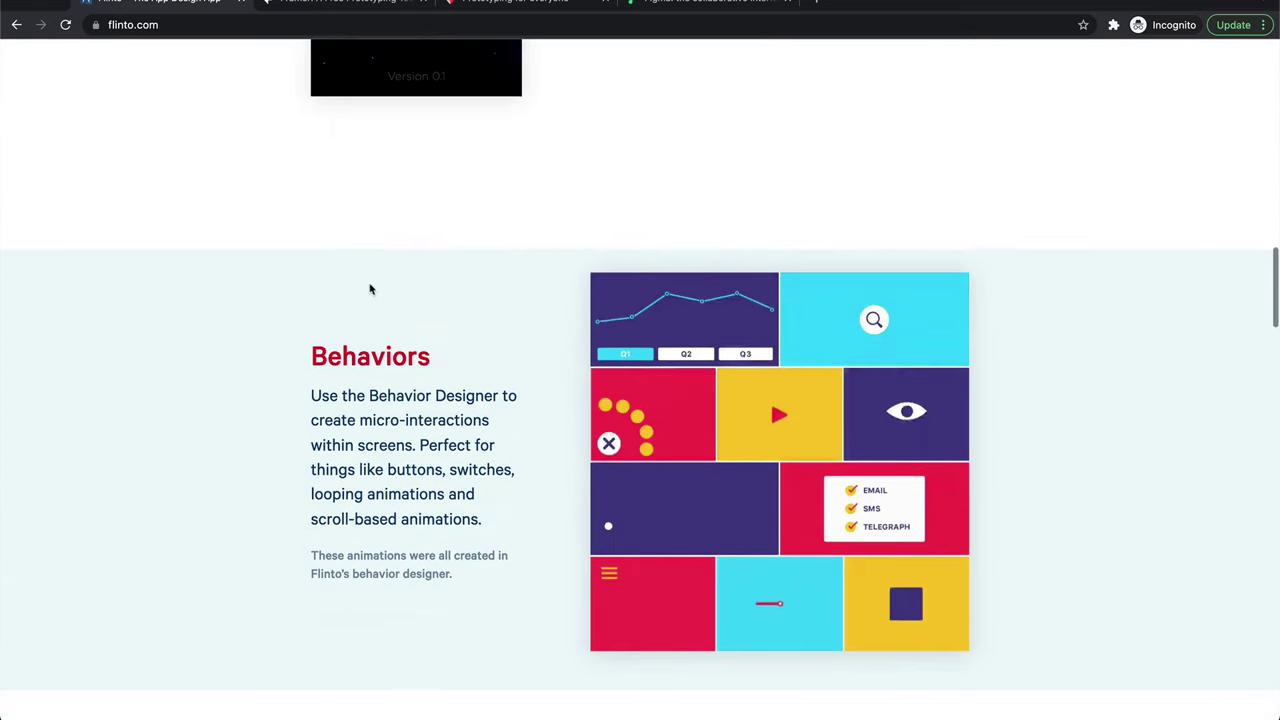
{"action": "scroll", "coordinate": [528, 263], "scroll_direction": "down", "scroll_amount": 5}
{"action": "scroll", "coordinate": [528, 263], "scroll_direction": "down", "scroll_amount": 3}
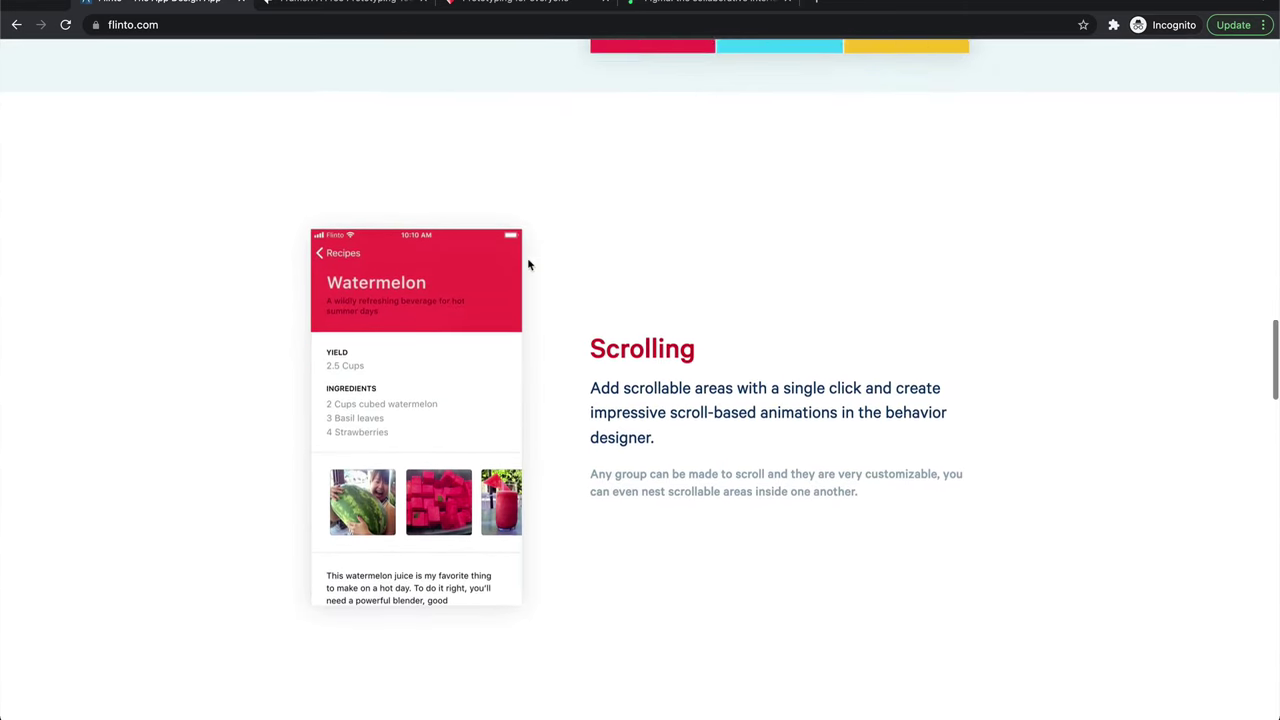
{"action": "scroll", "coordinate": [589, 325], "scroll_direction": "up", "scroll_amount": 4}
Scroll through the framer.com feature page, then move on to the protopie.io tab
{"action": "key", "text": "ctrl+Tab"}
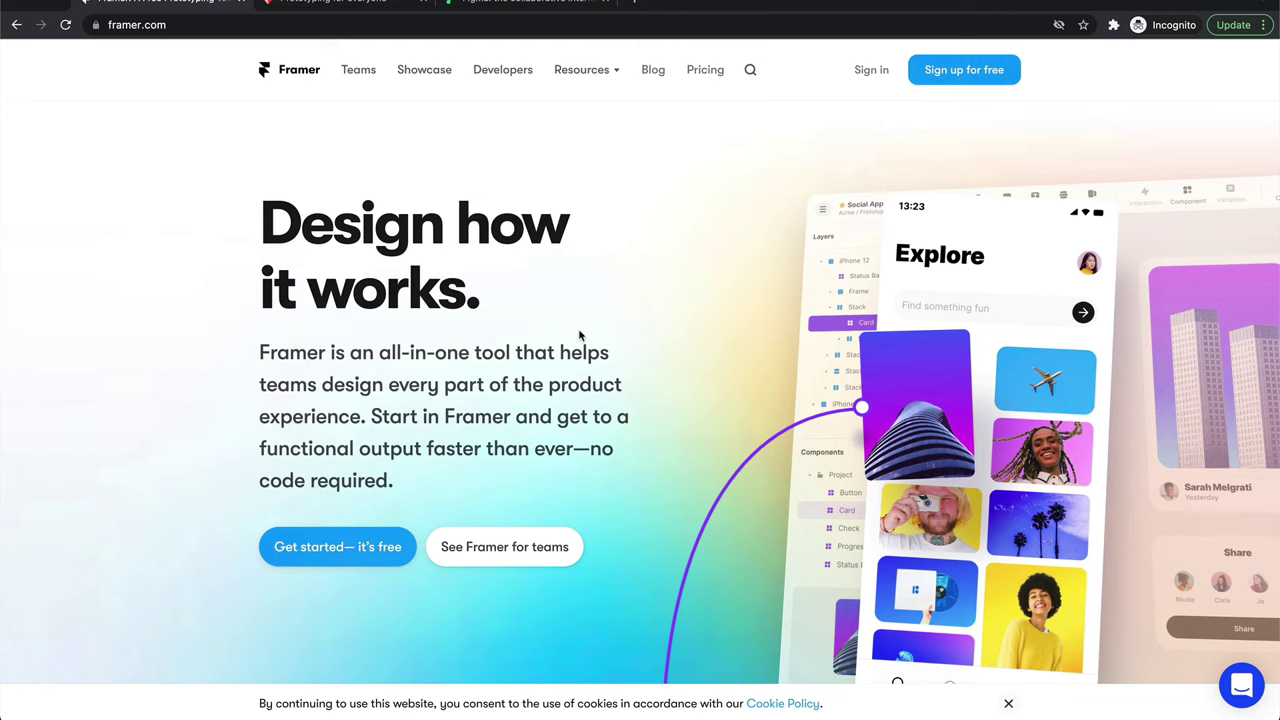
{"action": "scroll", "coordinate": [578, 335], "scroll_direction": "down", "scroll_amount": 1}
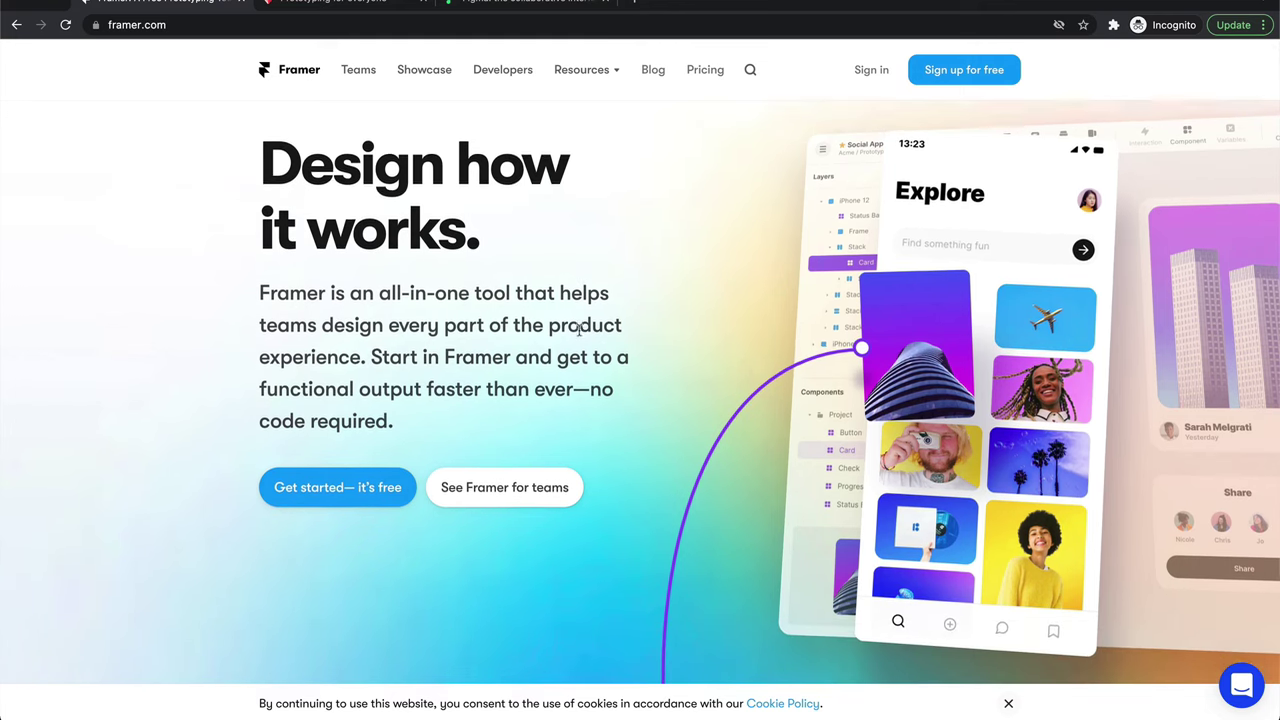
{"action": "scroll", "coordinate": [578, 360], "scroll_direction": "down", "scroll_amount": 1}
{"action": "scroll", "coordinate": [578, 360], "scroll_direction": "down", "scroll_amount": 3}
{"action": "scroll", "coordinate": [578, 362], "scroll_direction": "down", "scroll_amount": 3}
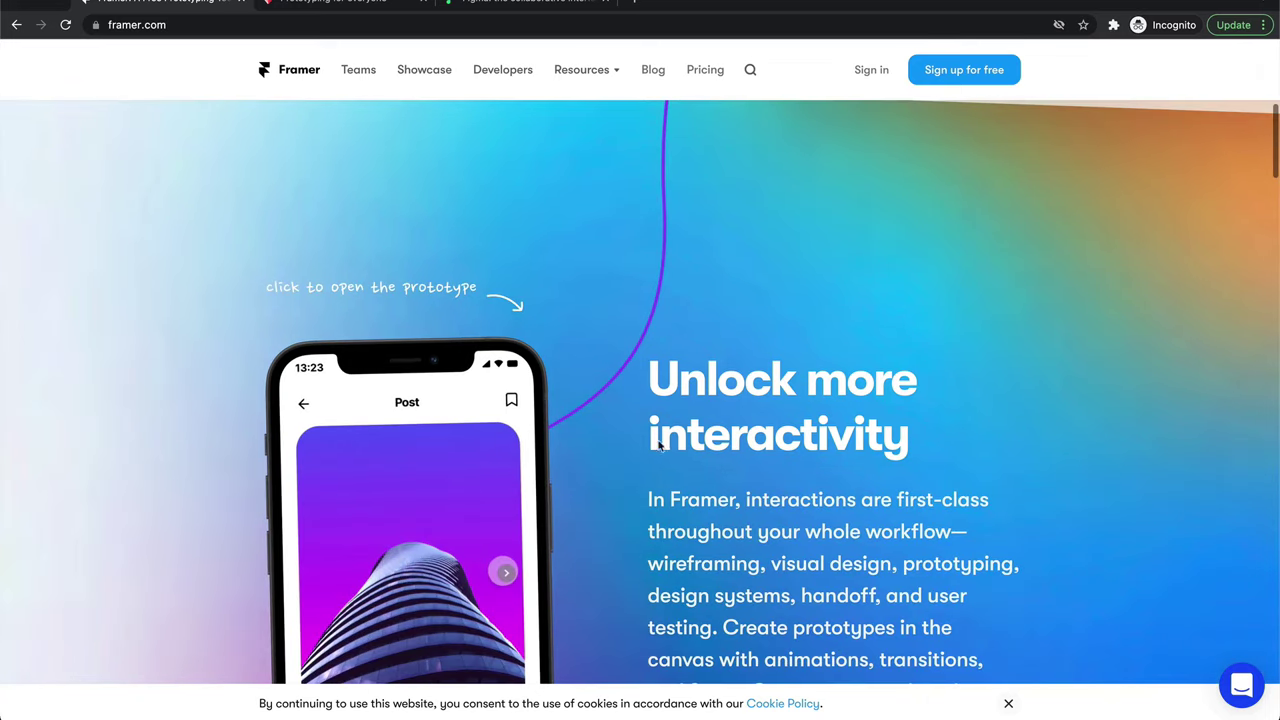
{"action": "scroll", "coordinate": [669, 456], "scroll_direction": "up", "scroll_amount": 2}
{"action": "scroll", "coordinate": [614, 391], "scroll_direction": "down", "scroll_amount": 2}
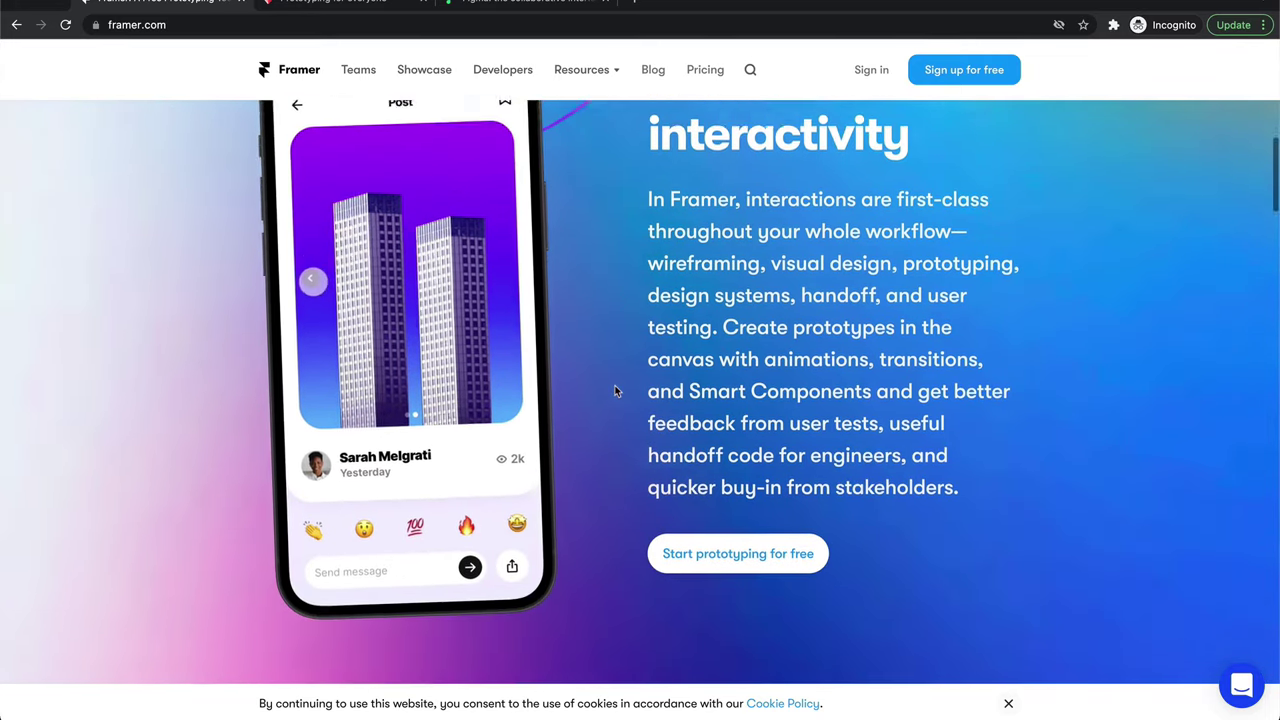
{"action": "scroll", "coordinate": [614, 391], "scroll_direction": "down", "scroll_amount": 5}
{"action": "key", "text": "ctrl+Tab"}
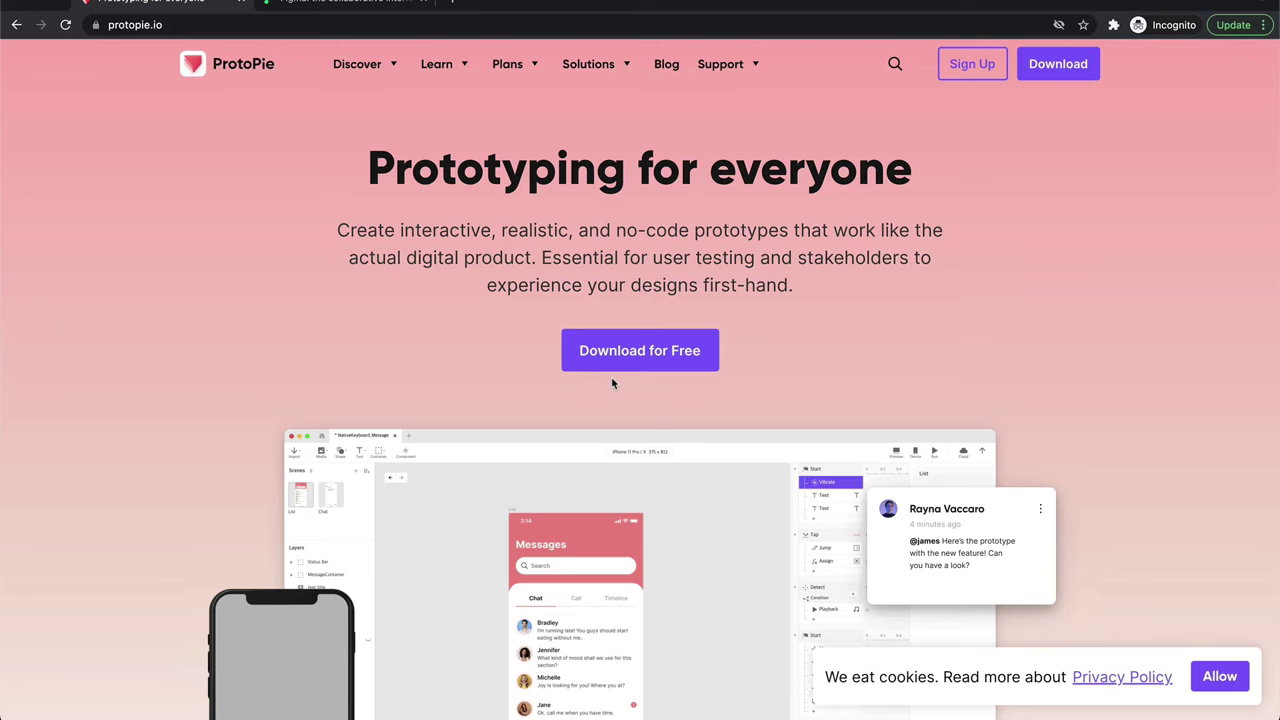
Scroll through the ProtoPie Studio download page, then close its tab with Ctrl+W
{"action": "scroll", "coordinate": [590, 330], "scroll_direction": "down", "scroll_amount": 1}
{"action": "scroll", "coordinate": [545, 252], "scroll_direction": "up", "scroll_amount": 1}
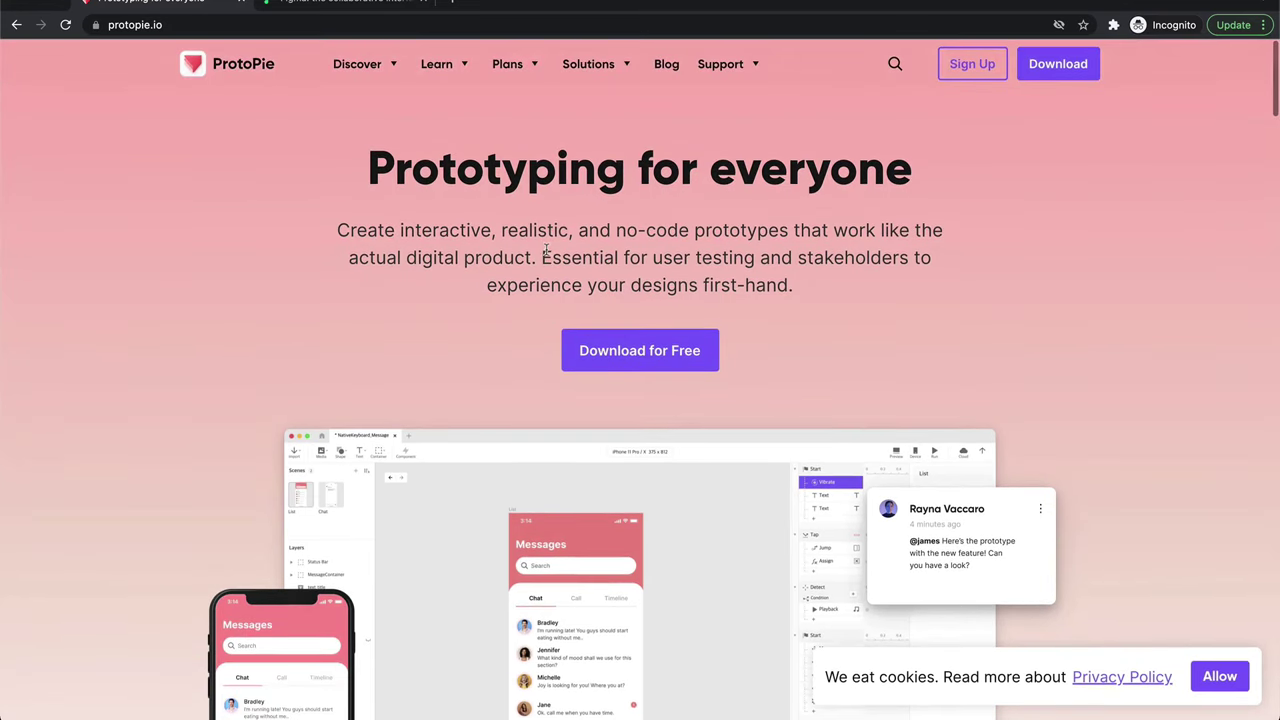
{"action": "scroll", "coordinate": [550, 228], "scroll_direction": "down", "scroll_amount": 3}
{"action": "scroll", "coordinate": [580, 260], "scroll_direction": "down", "scroll_amount": 1}
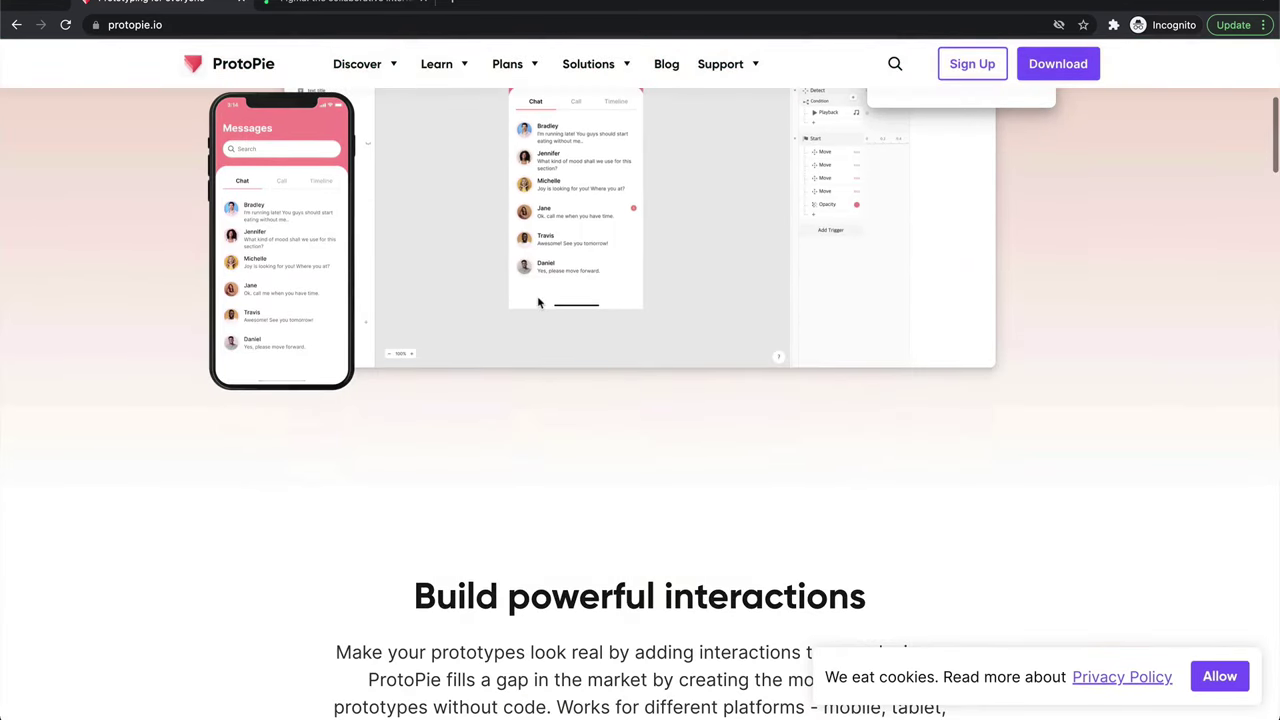
{"action": "scroll", "coordinate": [600, 285], "scroll_direction": "up", "scroll_amount": 4}
{"action": "scroll", "coordinate": [476, 375], "scroll_direction": "down", "scroll_amount": 1}
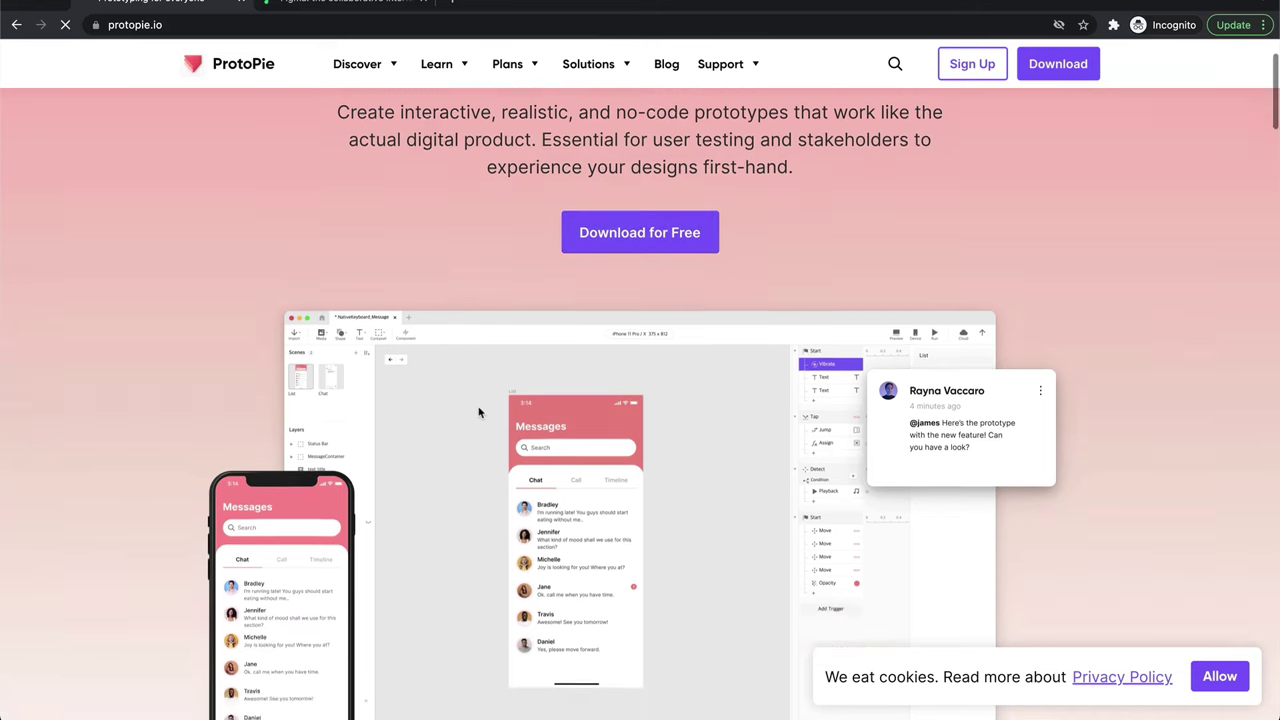
{"action": "scroll", "coordinate": [477, 409], "scroll_direction": "down", "scroll_amount": 3}
{"action": "scroll", "coordinate": [479, 412], "scroll_direction": "down", "scroll_amount": 2}
{"action": "scroll", "coordinate": [479, 412], "scroll_direction": "down", "scroll_amount": 1}
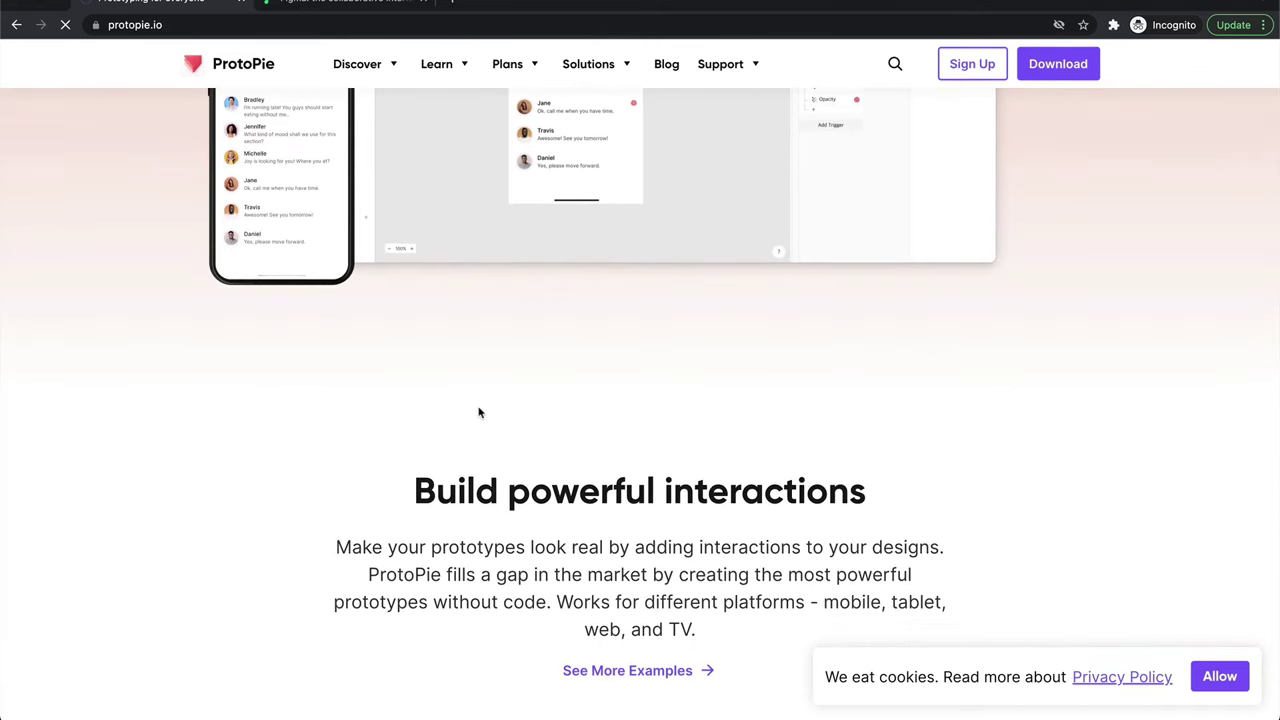
{"action": "scroll", "coordinate": [444, 497], "scroll_direction": "down", "scroll_amount": 3}
{"action": "scroll", "coordinate": [444, 500], "scroll_direction": "down", "scroll_amount": 1}
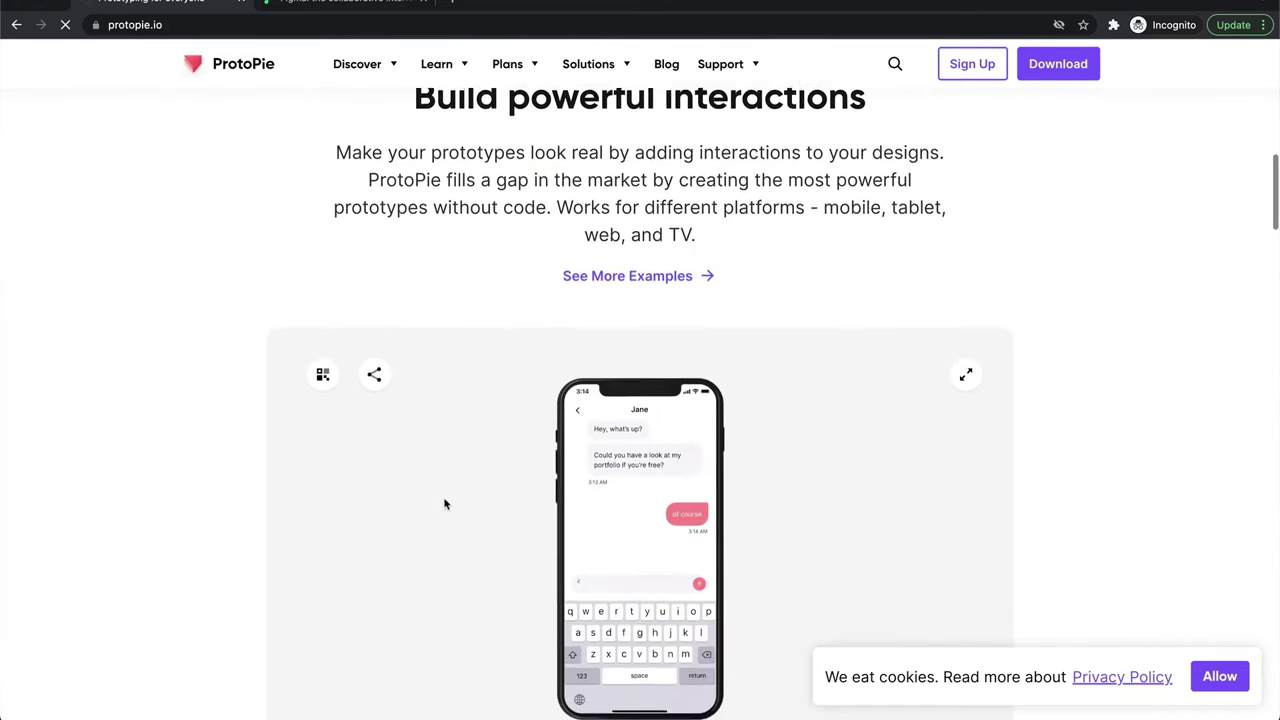
{"action": "scroll", "coordinate": [444, 500], "scroll_direction": "down", "scroll_amount": 5}
{"action": "scroll", "coordinate": [445, 503], "scroll_direction": "down", "scroll_amount": 1}
{"action": "scroll", "coordinate": [445, 503], "scroll_direction": "down", "scroll_amount": 1}
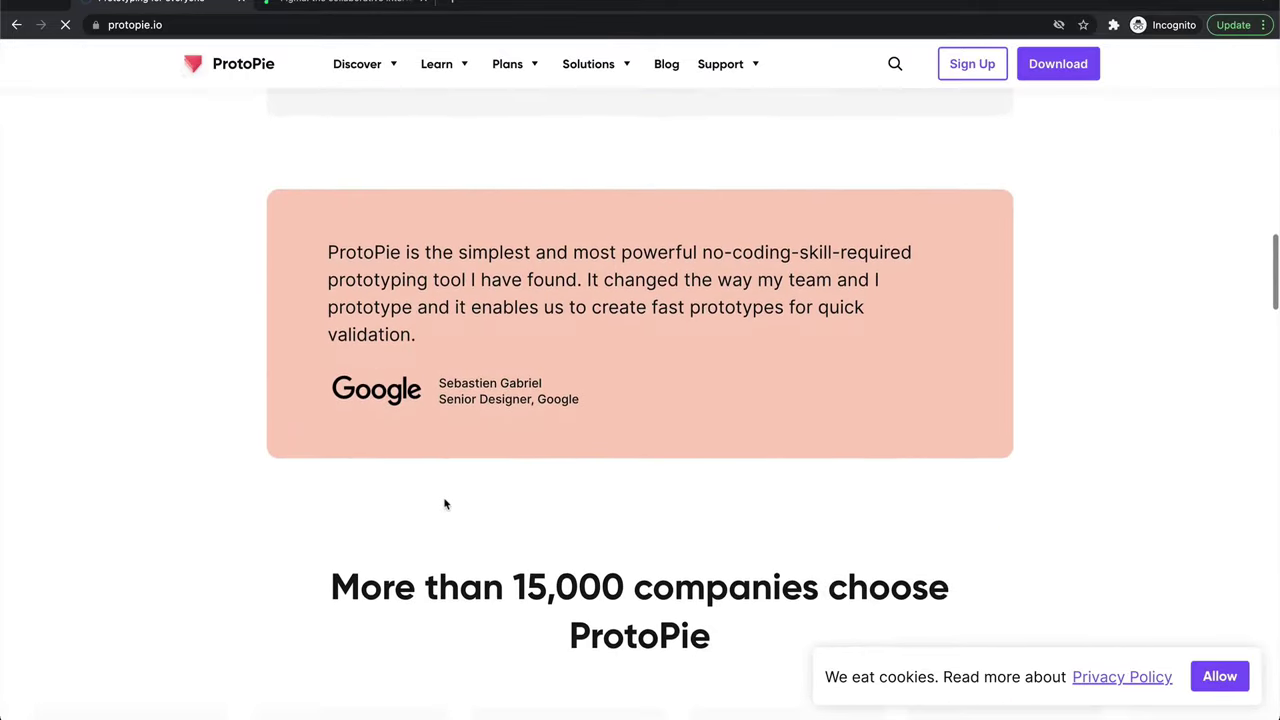
{"action": "scroll", "coordinate": [445, 503], "scroll_direction": "down", "scroll_amount": 1}
{"action": "scroll", "coordinate": [445, 503], "scroll_direction": "down", "scroll_amount": 2}
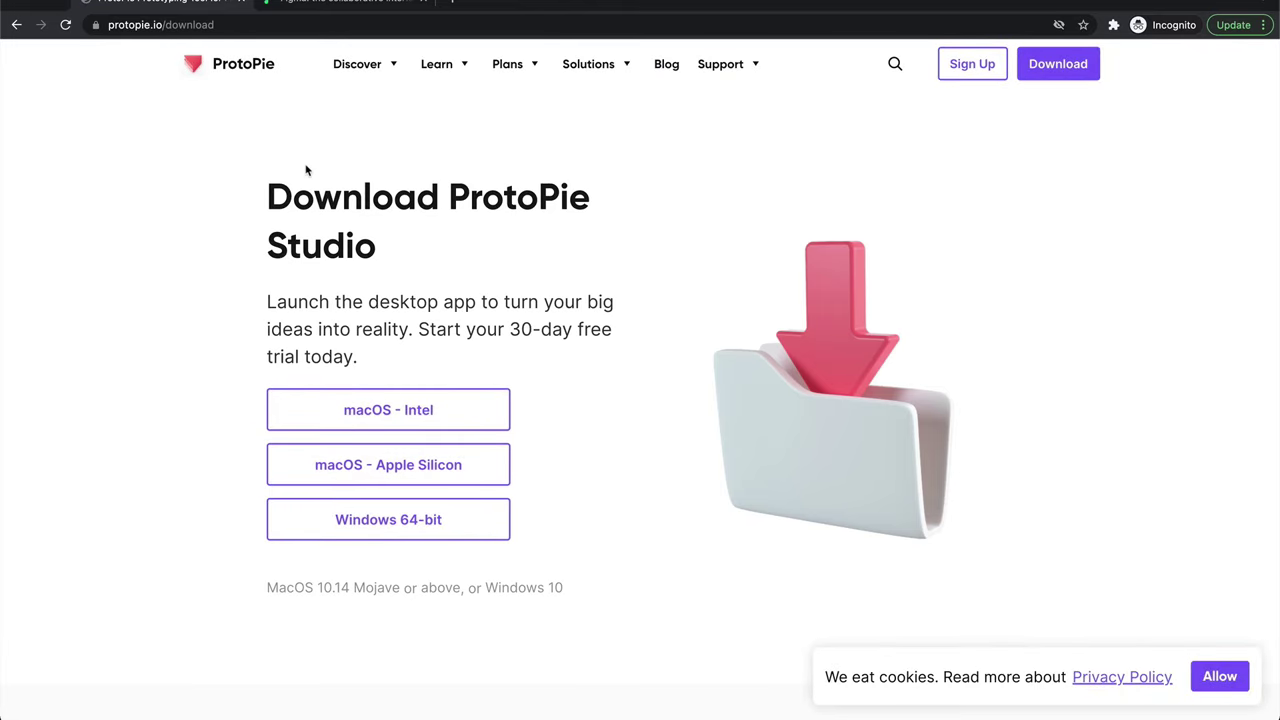
{"action": "key", "text": "ctrl+w"}
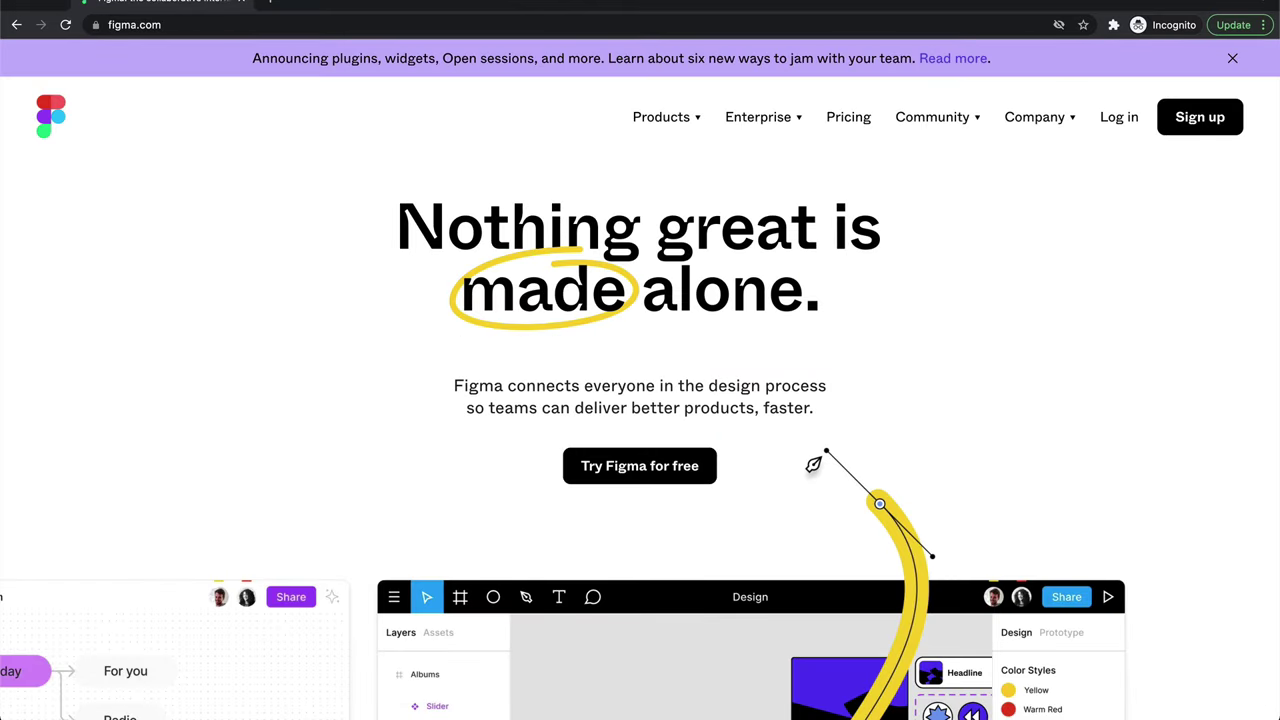
Dismiss the purple announcement banner, then open and close the sign-up form
{"action": "left_click", "coordinate": [1233, 59]}
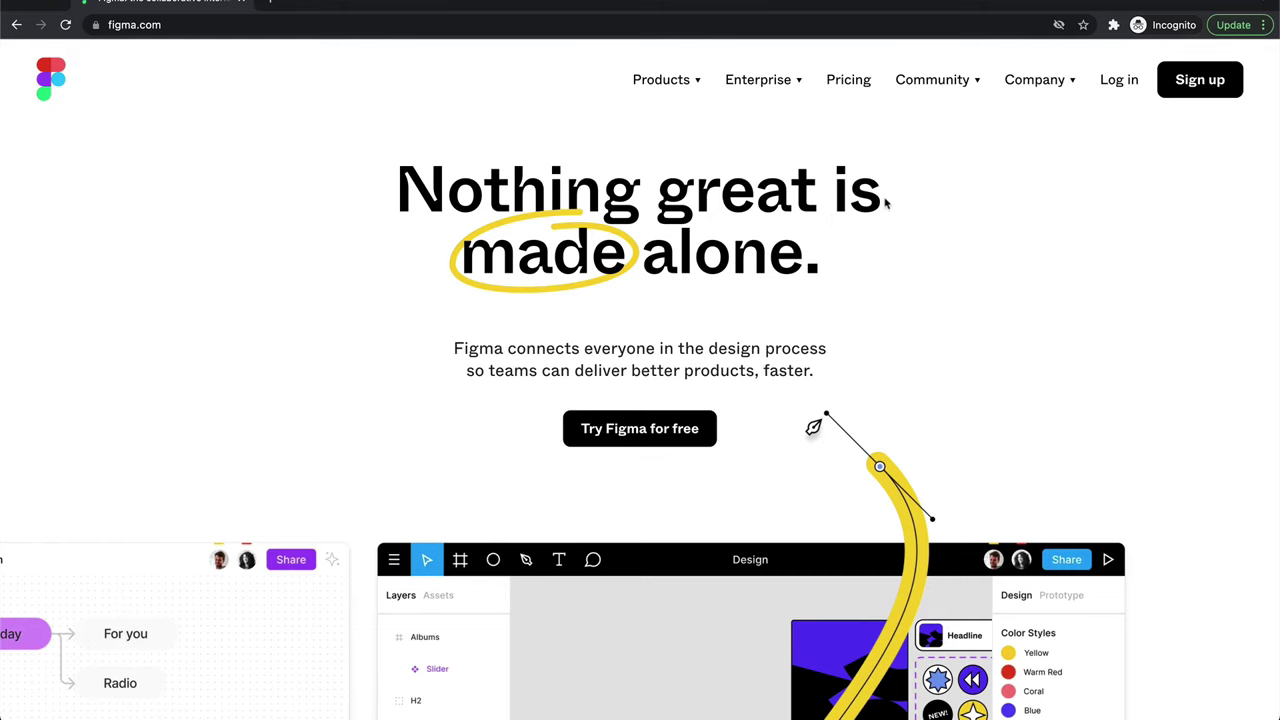
{"action": "left_click", "coordinate": [1188, 86]}
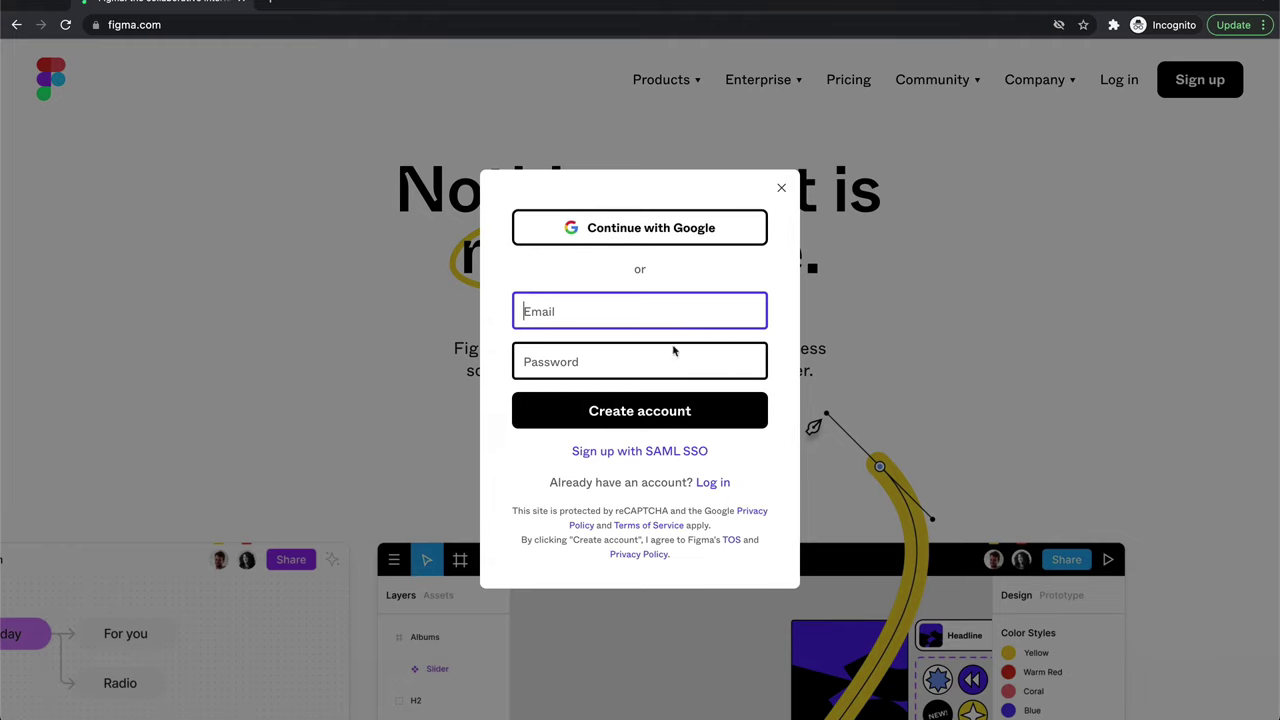
{"action": "left_click", "coordinate": [782, 190]}
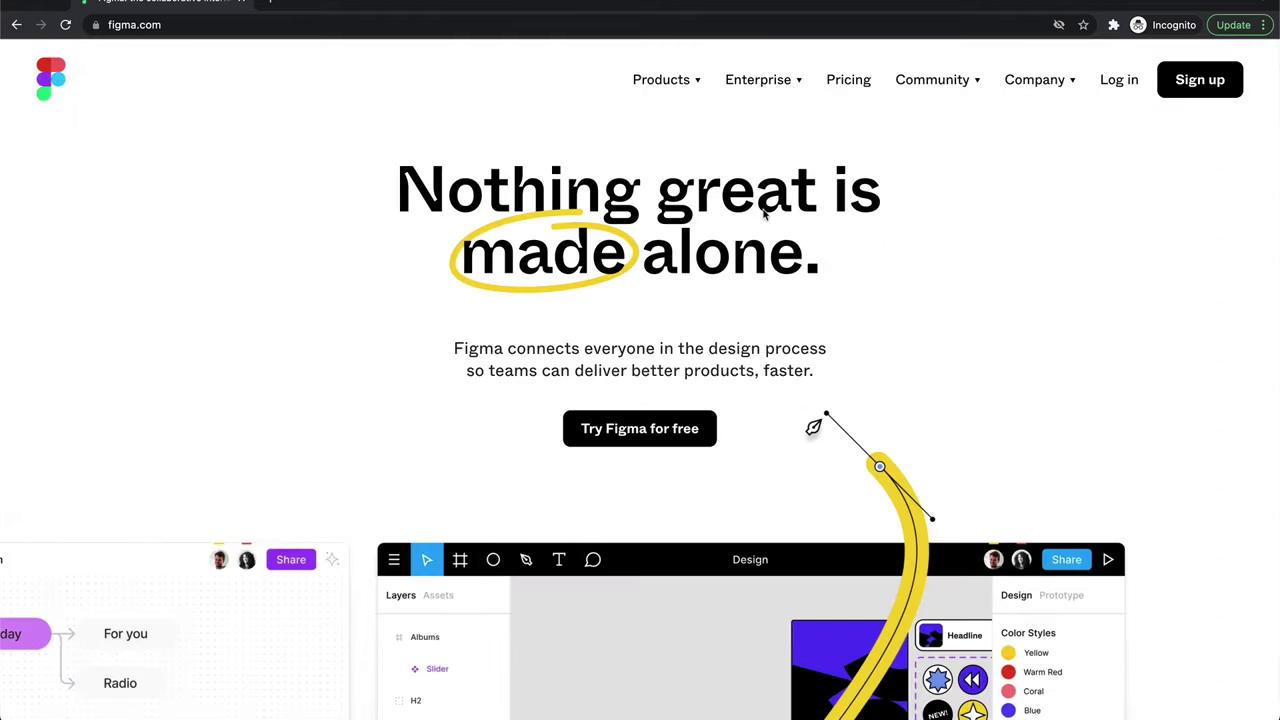
Scroll down past FigJam brainstorming to the Bring those ideas to life section
{"action": "scroll", "coordinate": [712, 292], "scroll_direction": "down", "scroll_amount": 5}
{"action": "scroll", "coordinate": [712, 292], "scroll_direction": "down", "scroll_amount": 3}
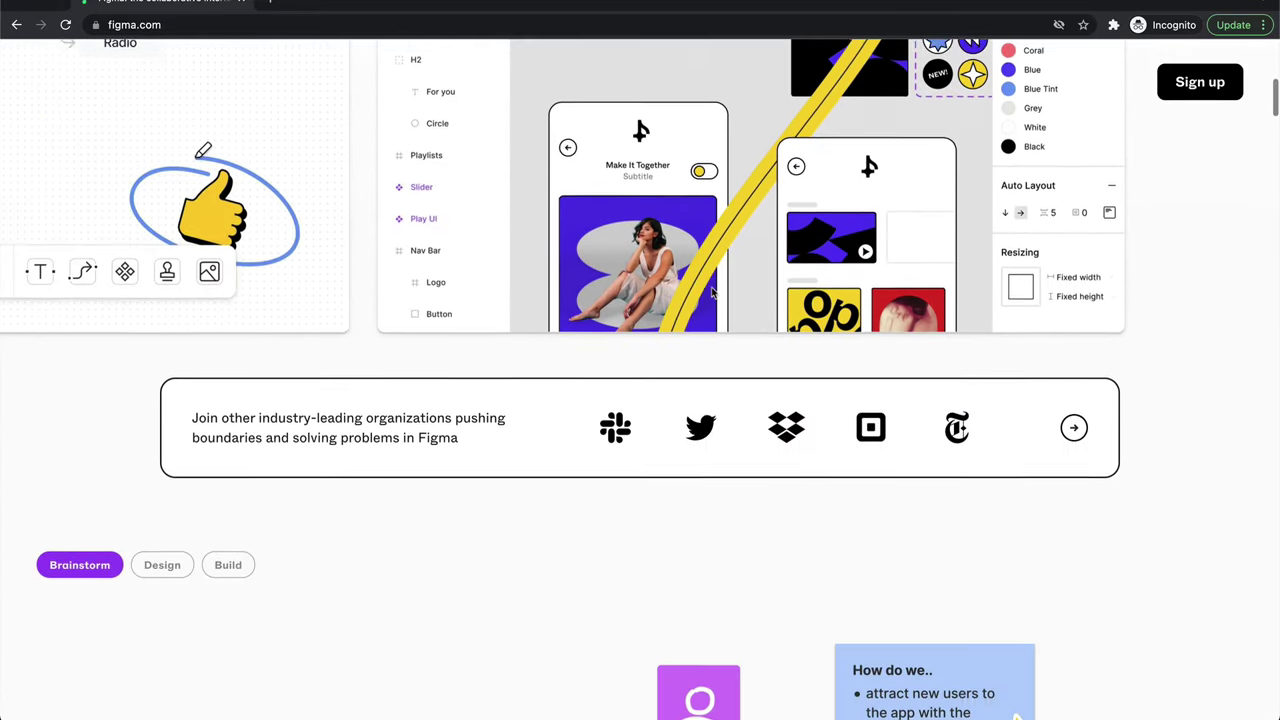
{"action": "scroll", "coordinate": [712, 292], "scroll_direction": "down", "scroll_amount": 3}
{"action": "scroll", "coordinate": [712, 292], "scroll_direction": "down", "scroll_amount": 2}
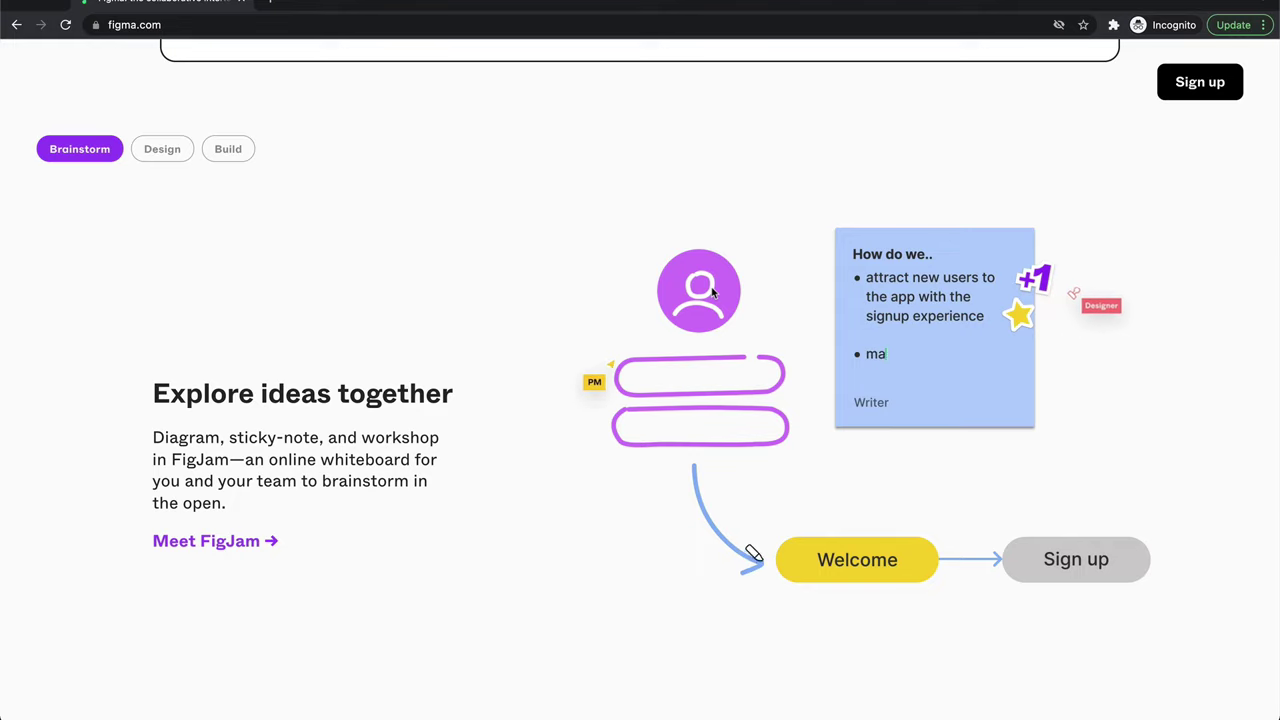
{"action": "scroll", "coordinate": [712, 292], "scroll_direction": "down", "scroll_amount": 1}
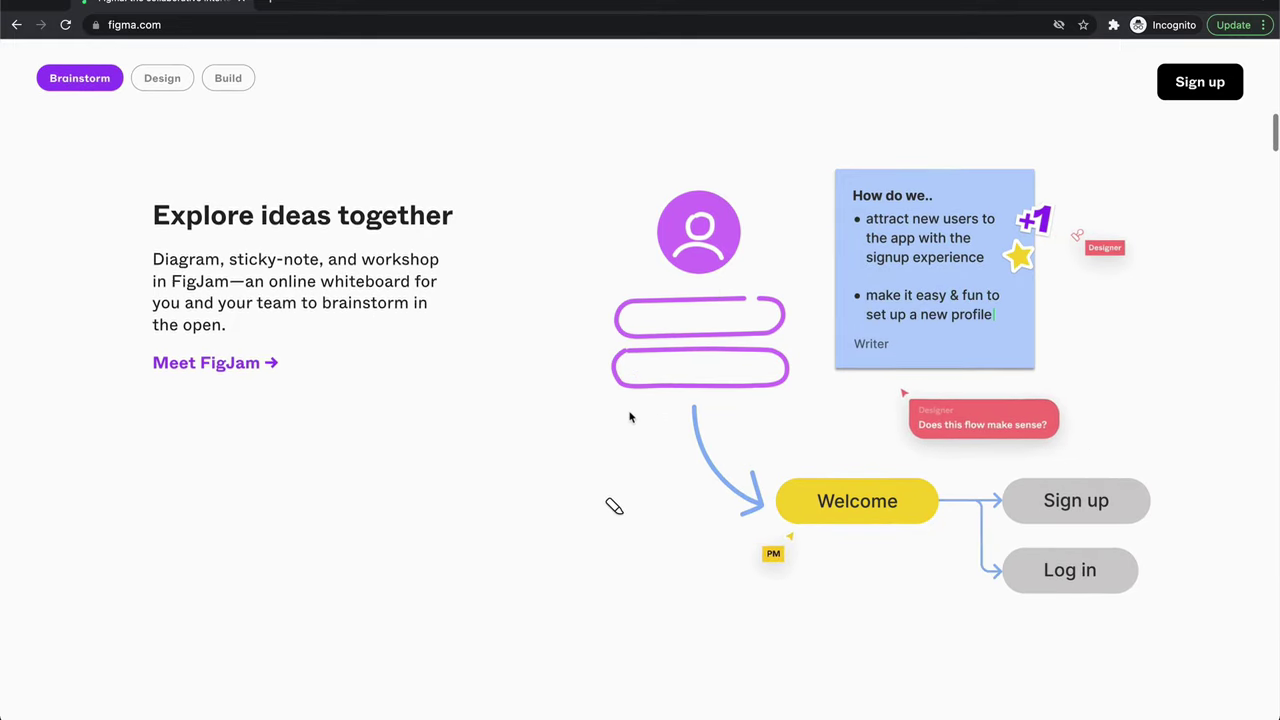
{"action": "scroll", "coordinate": [630, 417], "scroll_direction": "down", "scroll_amount": 4}
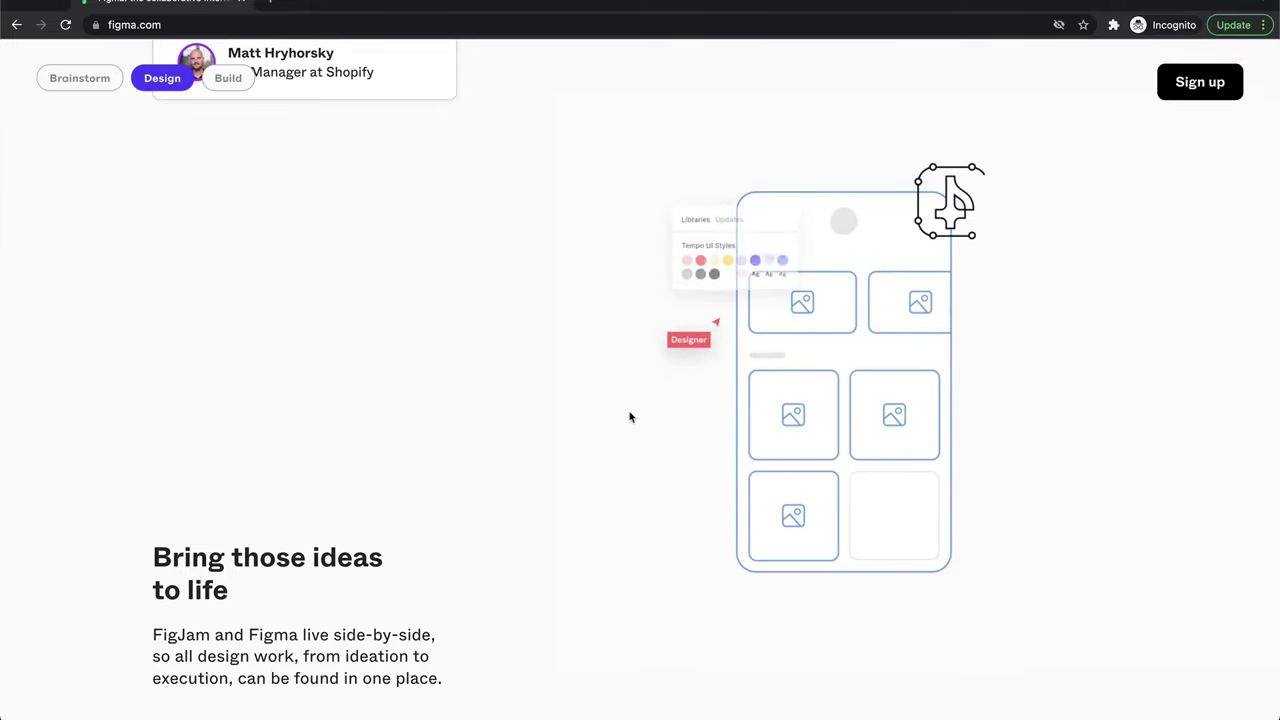
Scroll down the Figma homepage to reach the Create. Iterate. Repeat. section
{"action": "scroll", "coordinate": [630, 417], "scroll_direction": "down", "scroll_amount": 2}
{"action": "scroll", "coordinate": [630, 417], "scroll_direction": "down", "scroll_amount": 3}
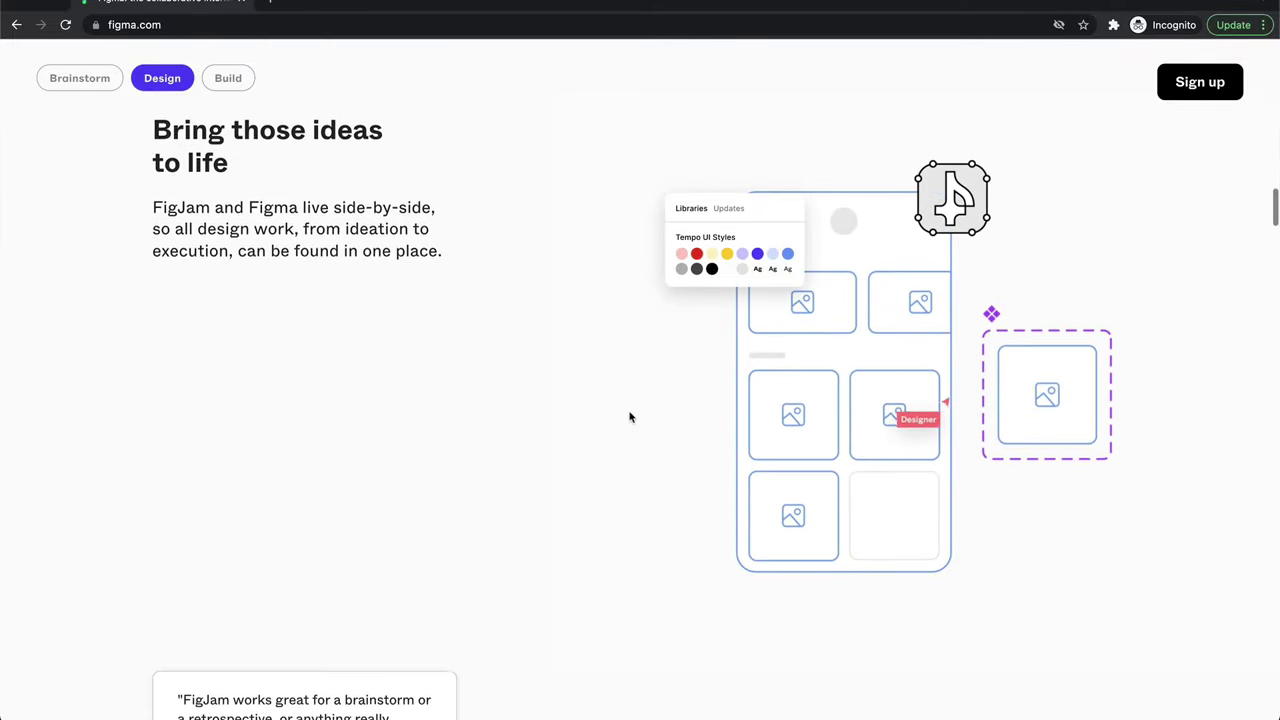
{"action": "scroll", "coordinate": [630, 417], "scroll_direction": "down", "scroll_amount": 2}
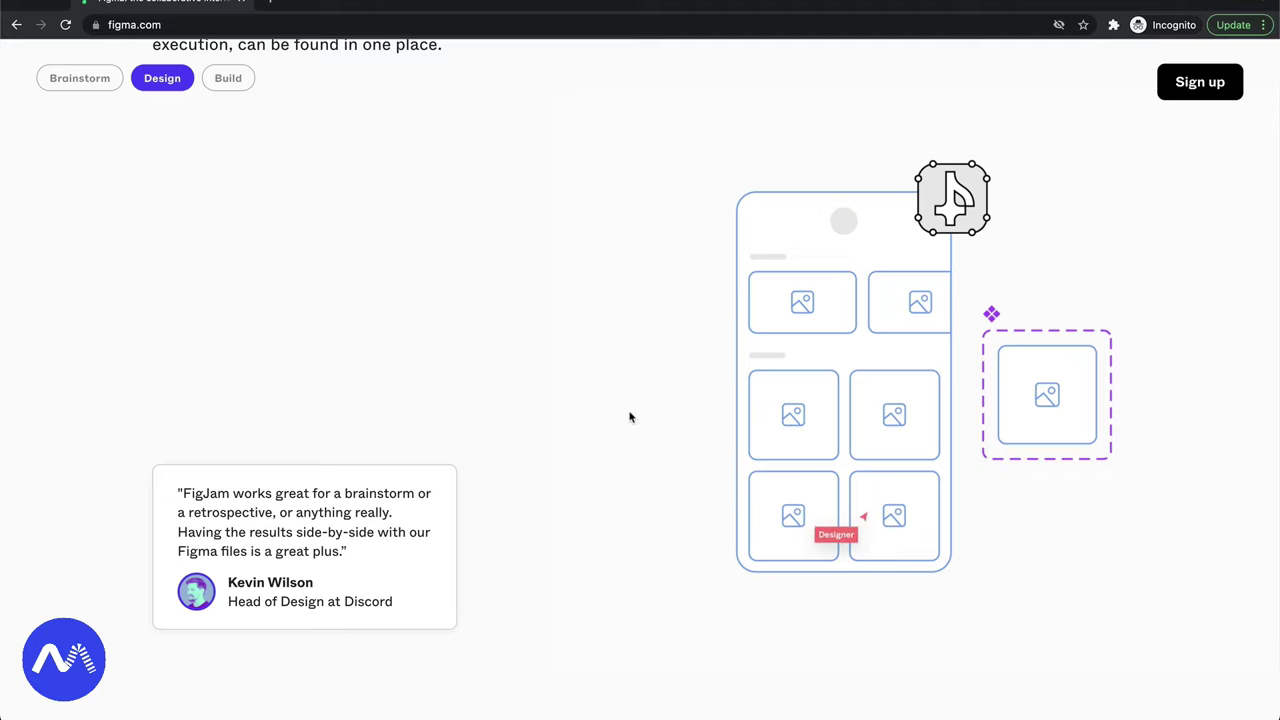
{"action": "scroll", "coordinate": [630, 417], "scroll_direction": "down", "scroll_amount": 2}
{"action": "scroll", "coordinate": [630, 417], "scroll_direction": "down", "scroll_amount": 2}
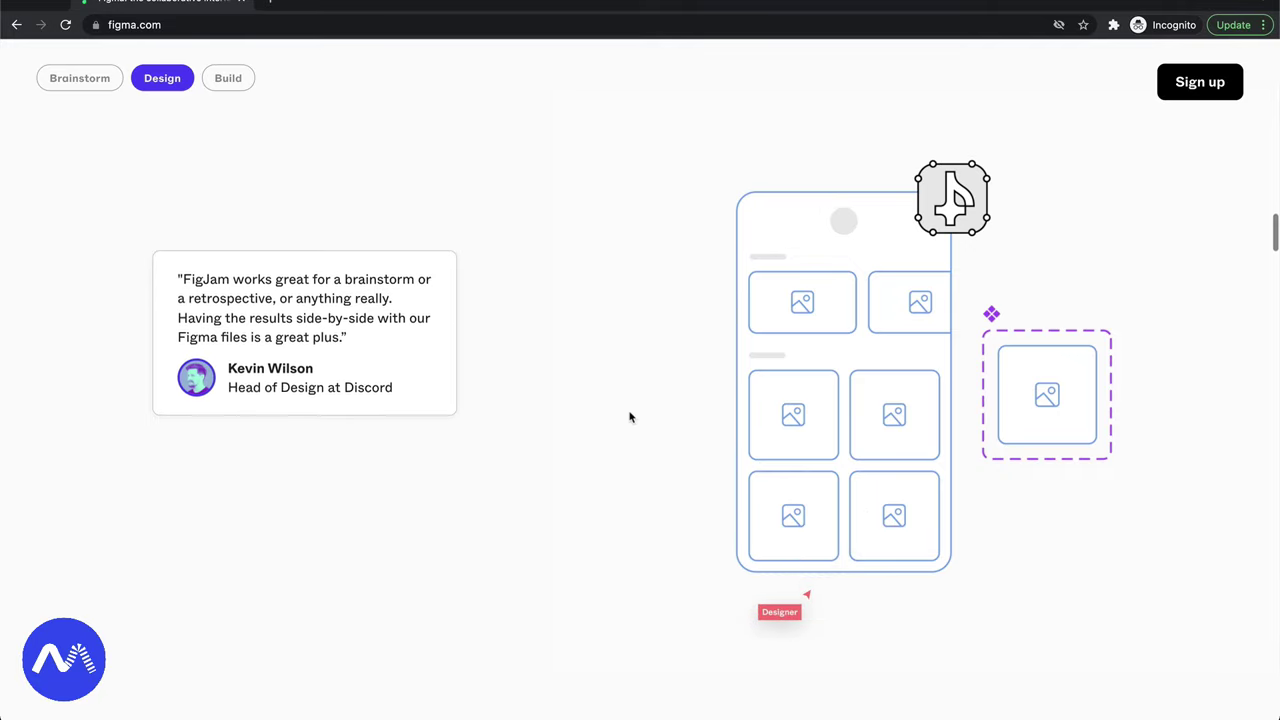
{"action": "scroll", "coordinate": [630, 417], "scroll_direction": "down", "scroll_amount": 2}
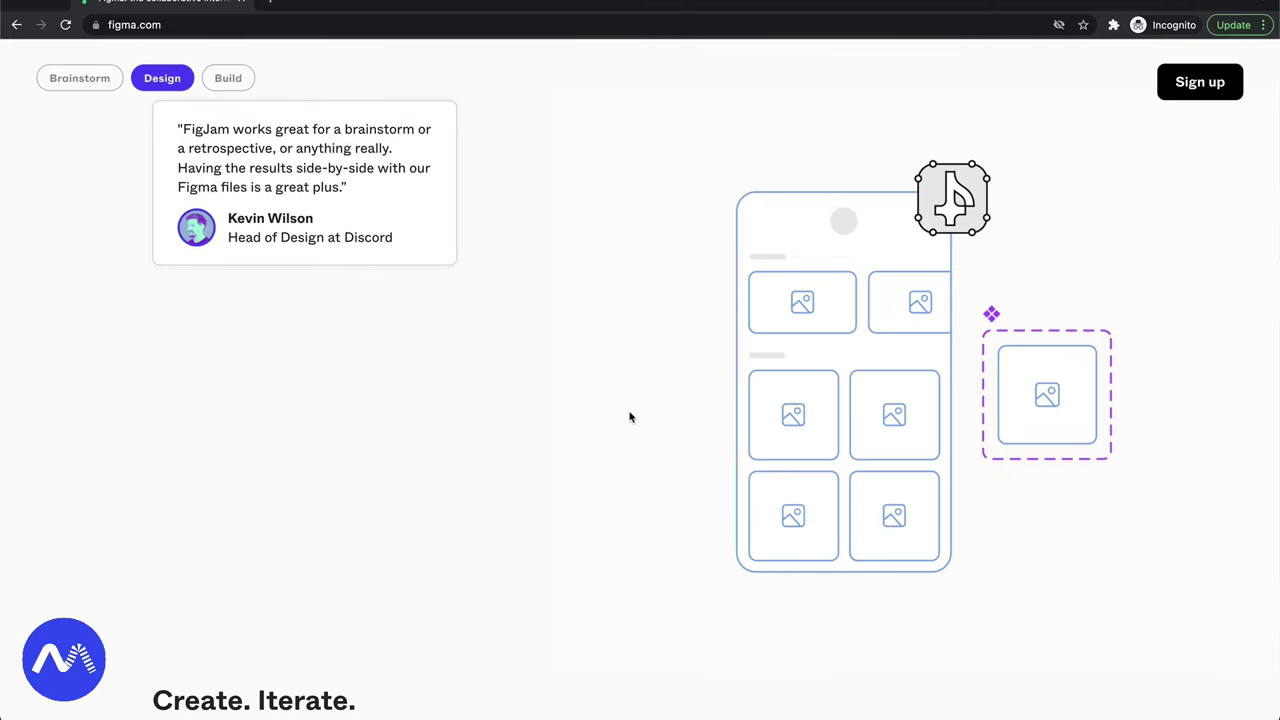
{"action": "scroll", "coordinate": [630, 417], "scroll_direction": "down", "scroll_amount": 2}
{"action": "scroll", "coordinate": [630, 417], "scroll_direction": "down", "scroll_amount": 2}
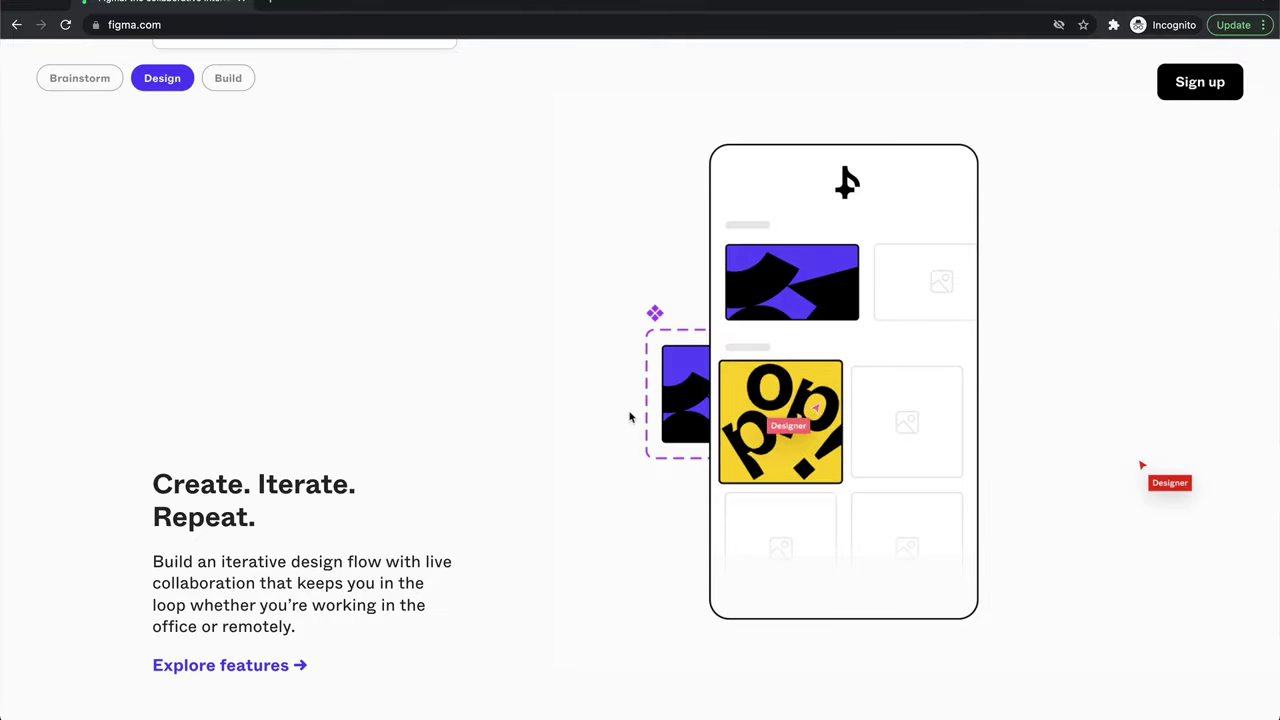
{"action": "scroll", "coordinate": [603, 457], "scroll_direction": "down", "scroll_amount": 1}
{"action": "scroll", "coordinate": [603, 461], "scroll_direction": "down", "scroll_amount": 1}
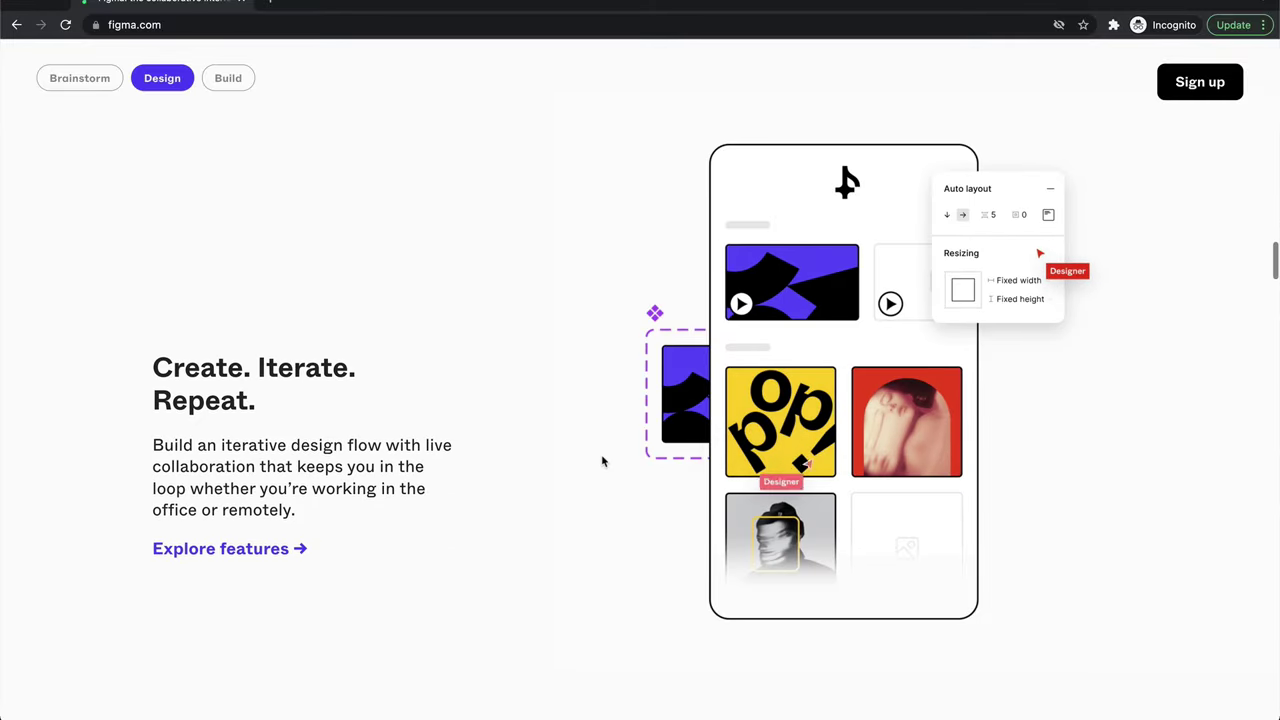
{"action": "scroll", "coordinate": [603, 461], "scroll_direction": "down", "scroll_amount": 3}
Scroll the Masa Kerja for Member V2 file to show the Discover 4 Nearby map screen
{"action": "scroll", "coordinate": [603, 461], "scroll_direction": "down", "scroll_amount": 6}
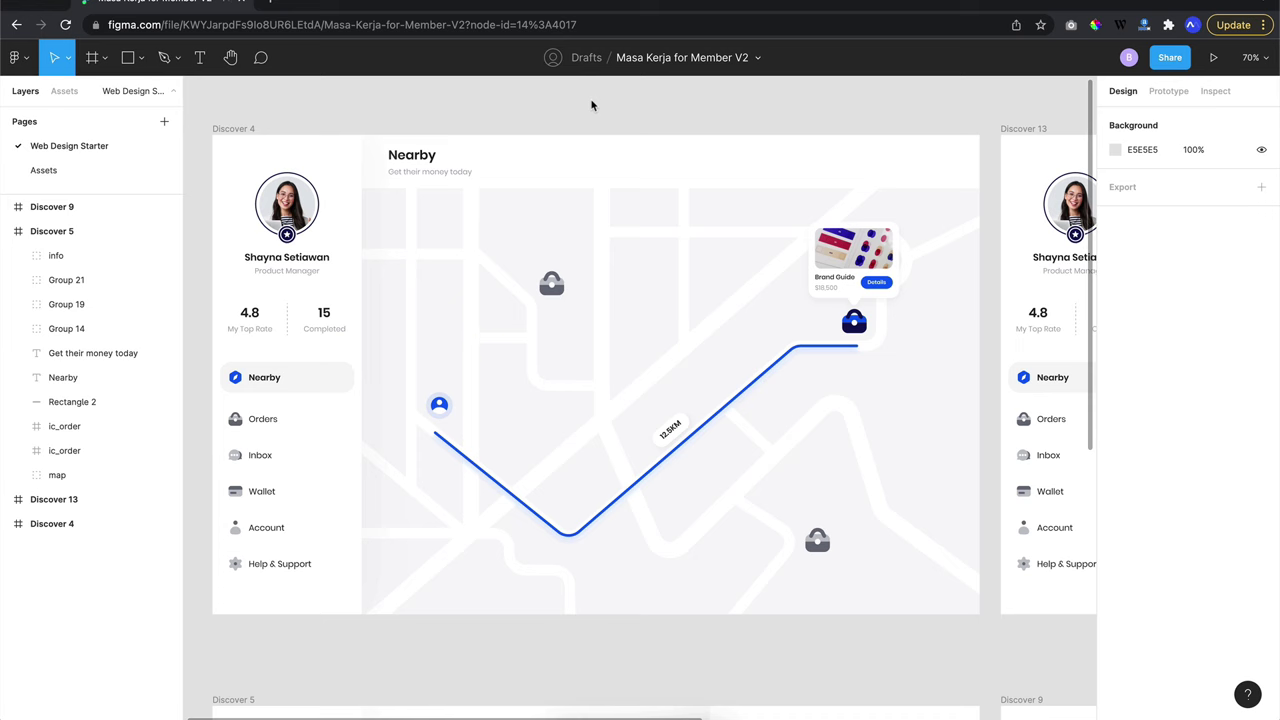
Pan around the canvas near the Discover 4 map screen
{"action": "scroll", "coordinate": [591, 105], "scroll_direction": "left", "scroll_amount": 2}
{"action": "scroll", "coordinate": [591, 105], "scroll_direction": "up", "scroll_amount": 1}
{"action": "scroll", "coordinate": [591, 105], "scroll_direction": "left", "scroll_amount": 1}
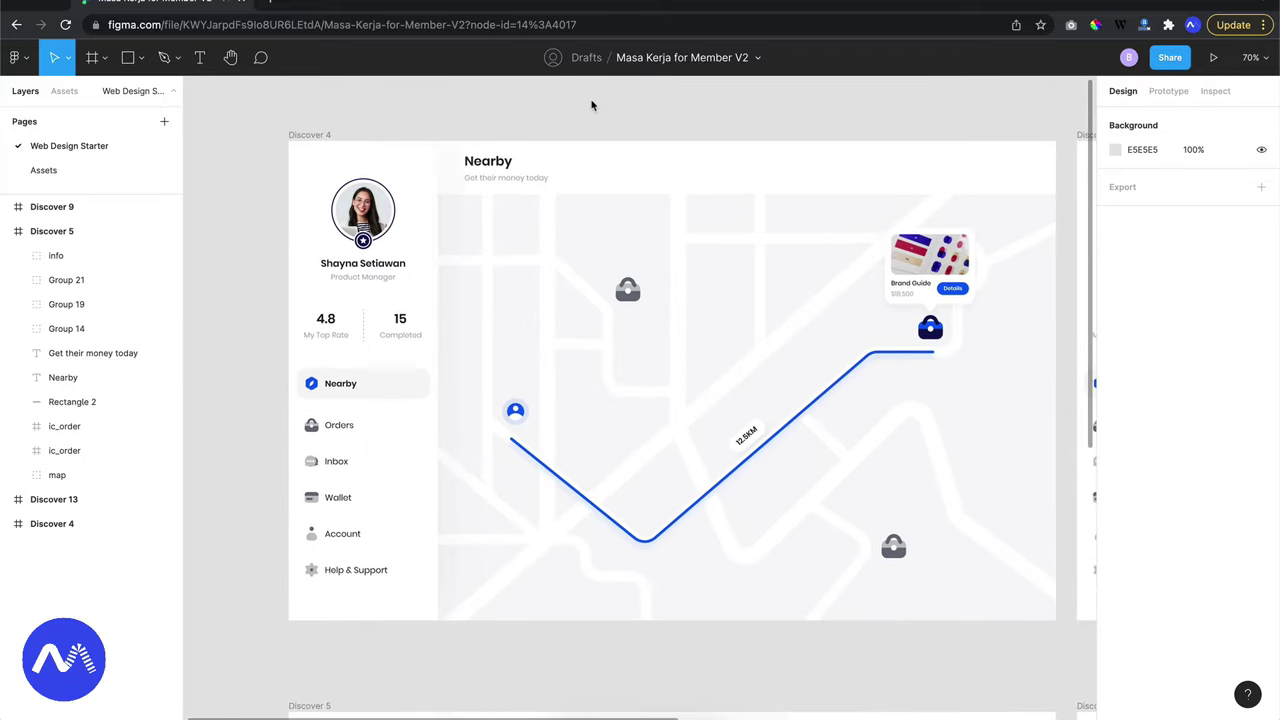
{"action": "scroll", "coordinate": [591, 105], "scroll_direction": "up", "scroll_amount": 3}
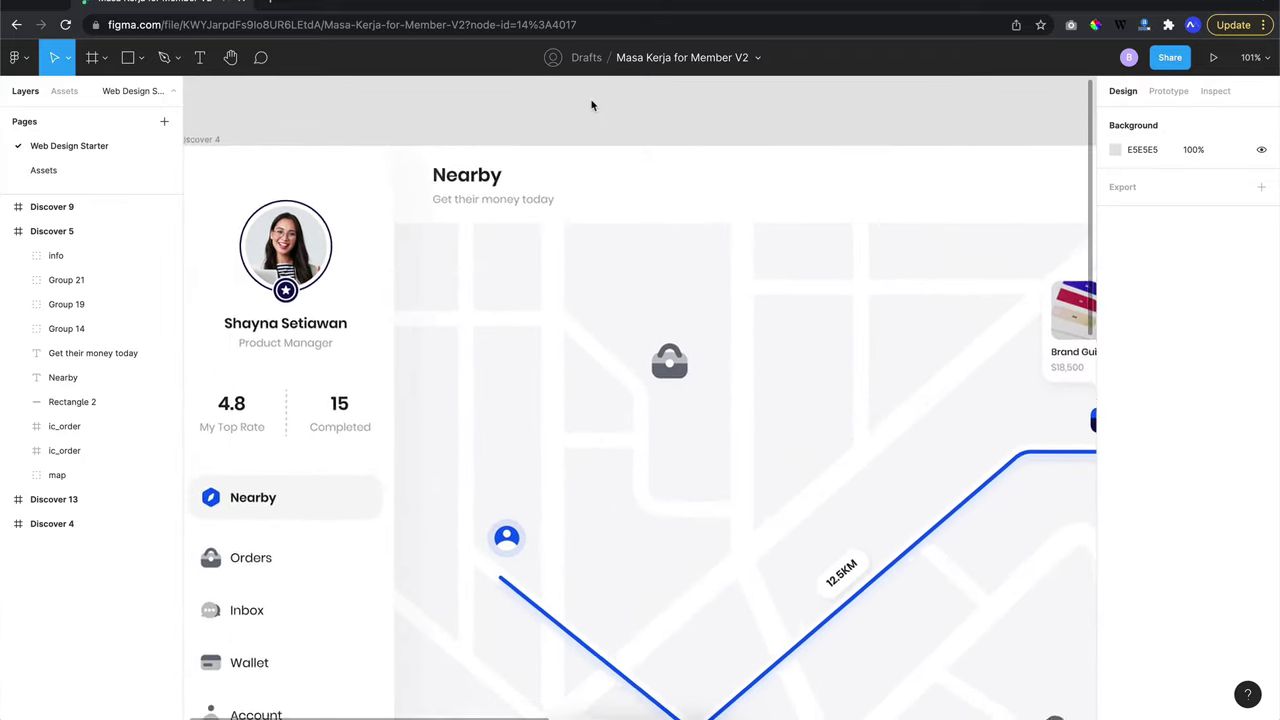
{"action": "scroll", "coordinate": [591, 105], "scroll_direction": "down", "scroll_amount": 5}
{"action": "scroll", "coordinate": [591, 105], "scroll_direction": "right", "scroll_amount": 6}
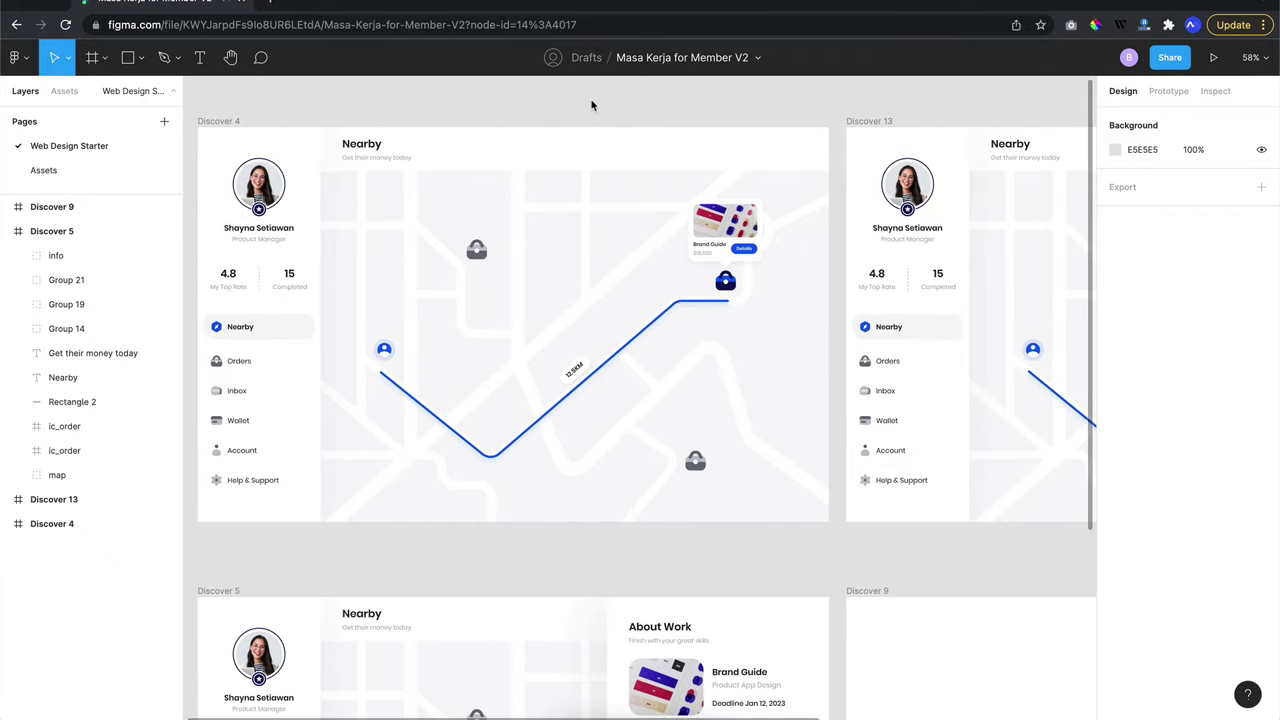
{"action": "scroll", "coordinate": [591, 105], "scroll_direction": "up", "scroll_amount": 1}
{"action": "scroll", "coordinate": [591, 105], "scroll_direction": "right", "scroll_amount": 1}
{"action": "scroll", "coordinate": [591, 105], "scroll_direction": "right", "scroll_amount": 1}
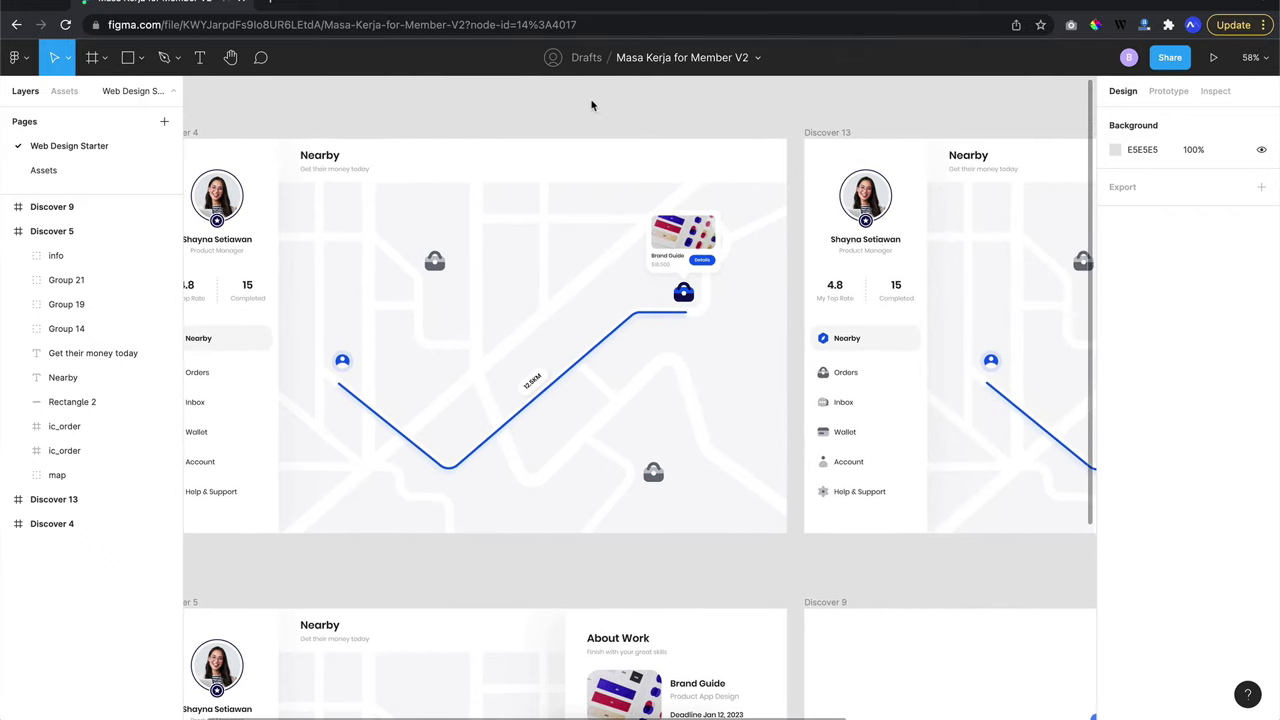
Zoom to fit all four Discover frames (4, 13, 5, 9) with Shift+1 and pan across them
{"action": "key", "text": "shift+1"}
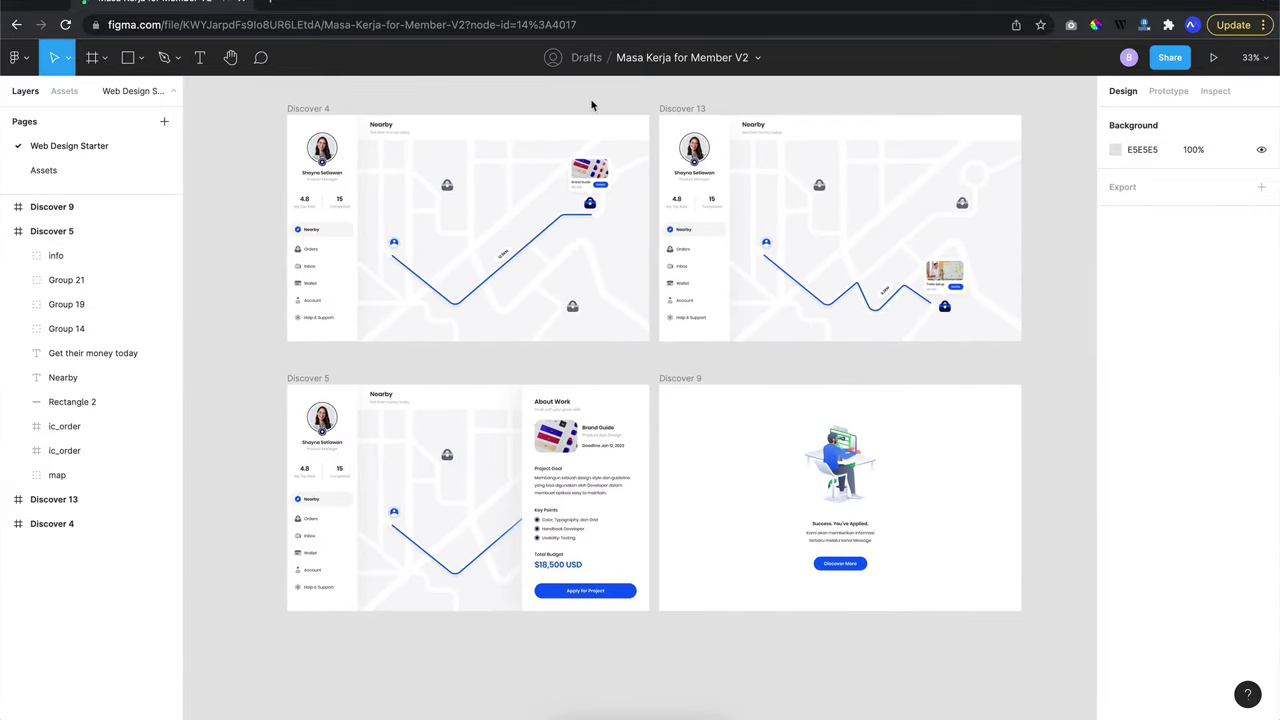
{"action": "scroll", "coordinate": [591, 105], "scroll_direction": "left", "scroll_amount": 2}
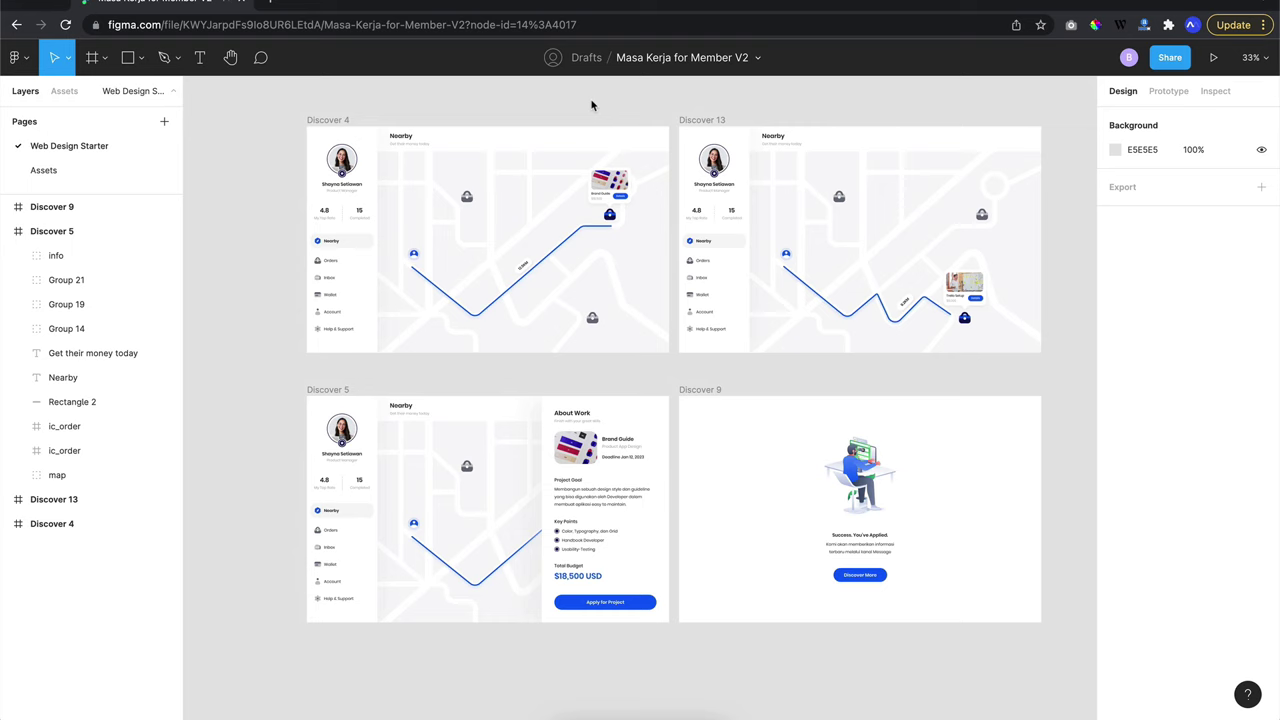
{"action": "scroll", "coordinate": [574, 124], "scroll_direction": "up", "scroll_amount": 3, "text": "ctrl"}
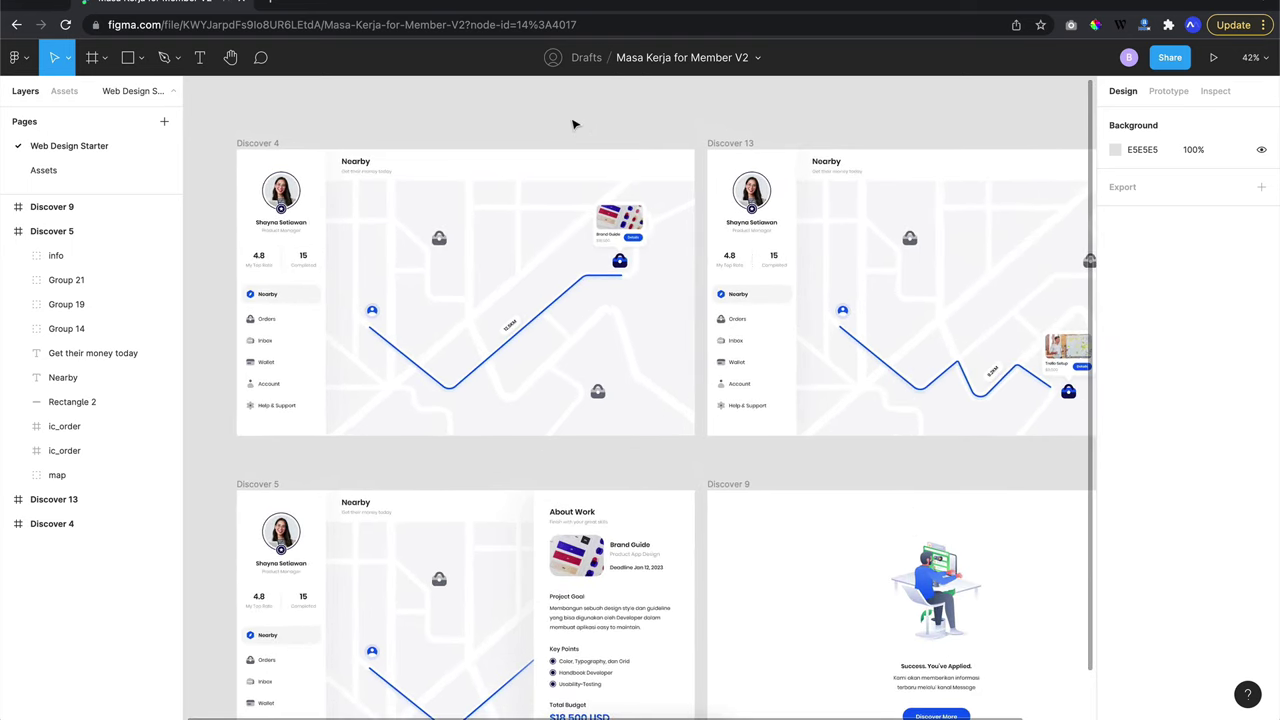
{"action": "scroll", "coordinate": [574, 124], "scroll_direction": "left", "scroll_amount": 3}
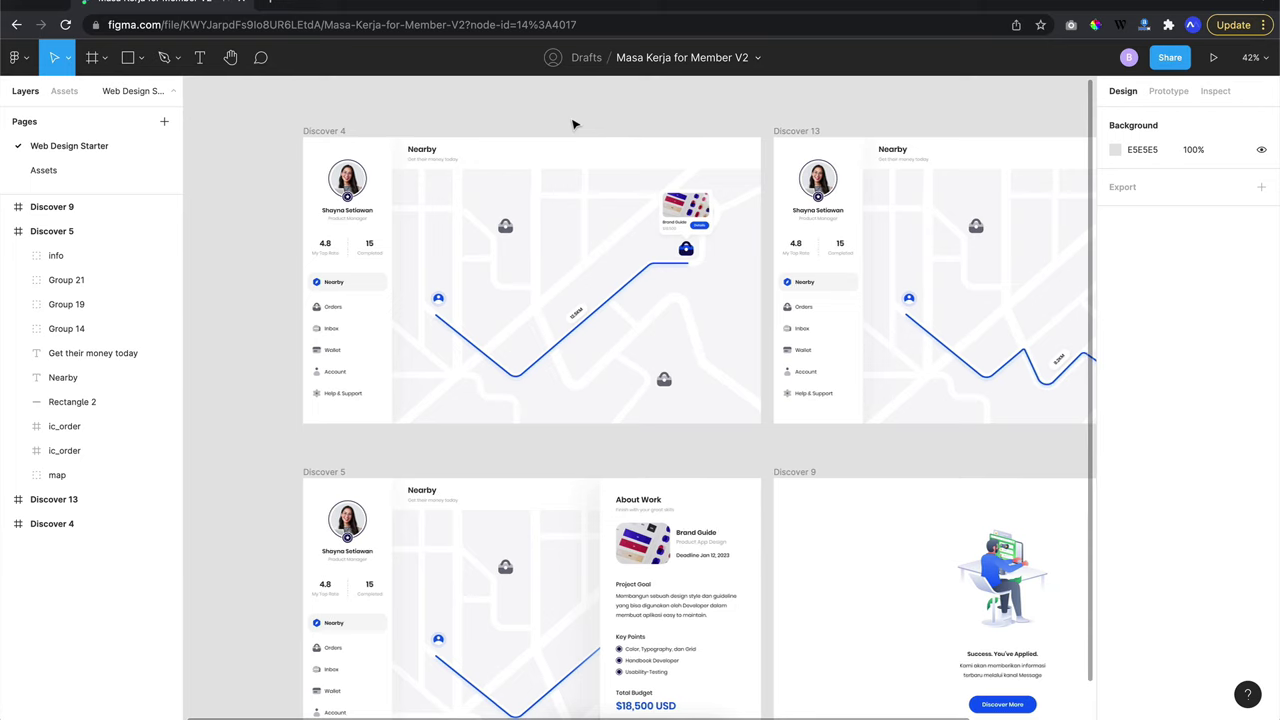
{"action": "scroll", "coordinate": [574, 124], "scroll_direction": "right", "scroll_amount": 3}
{"action": "scroll", "coordinate": [574, 124], "scroll_direction": "right", "scroll_amount": 3}
{"action": "scroll", "coordinate": [574, 124], "scroll_direction": "right", "scroll_amount": 1}
{"action": "scroll", "coordinate": [574, 124], "scroll_direction": "left", "scroll_amount": 3}
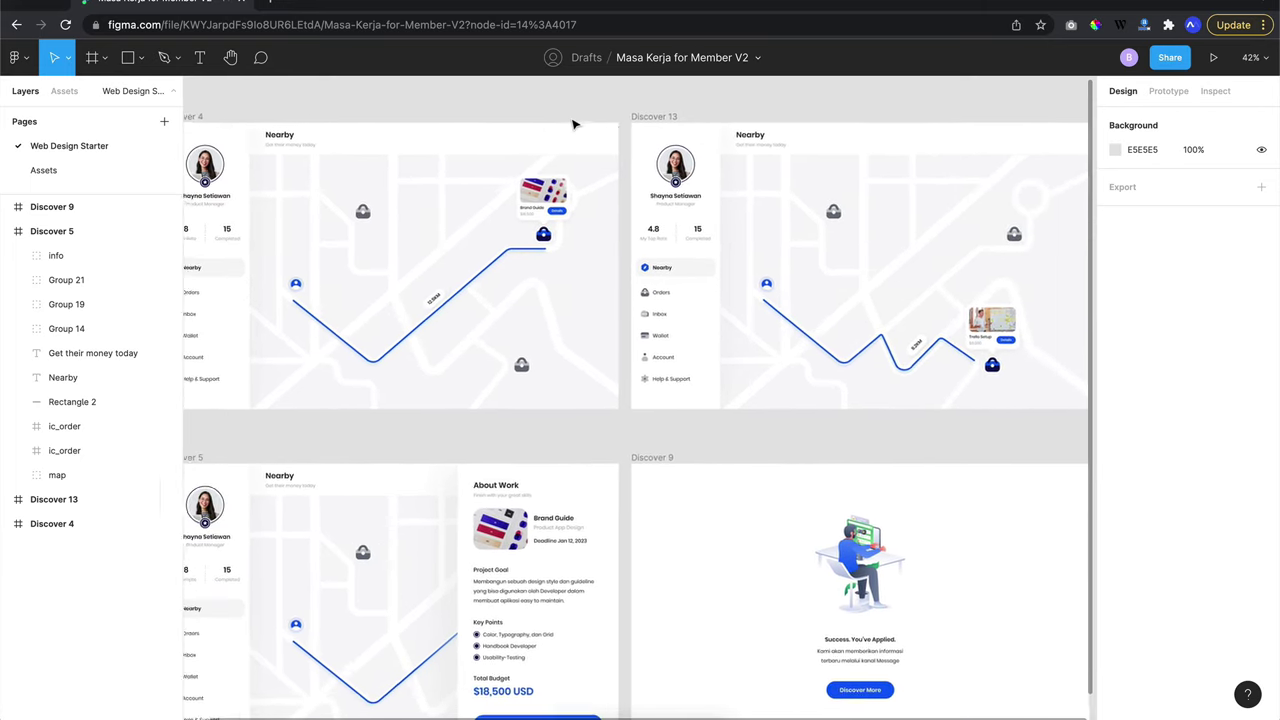
{"action": "scroll", "coordinate": [574, 124], "scroll_direction": "left", "scroll_amount": 2}
{"action": "scroll", "coordinate": [574, 124], "scroll_direction": "up", "scroll_amount": 3, "text": "ctrl"}
{"action": "scroll", "coordinate": [574, 124], "scroll_direction": "up", "scroll_amount": 3, "text": "ctrl"}
{"action": "scroll", "coordinate": [574, 124], "scroll_direction": "down", "scroll_amount": 5}
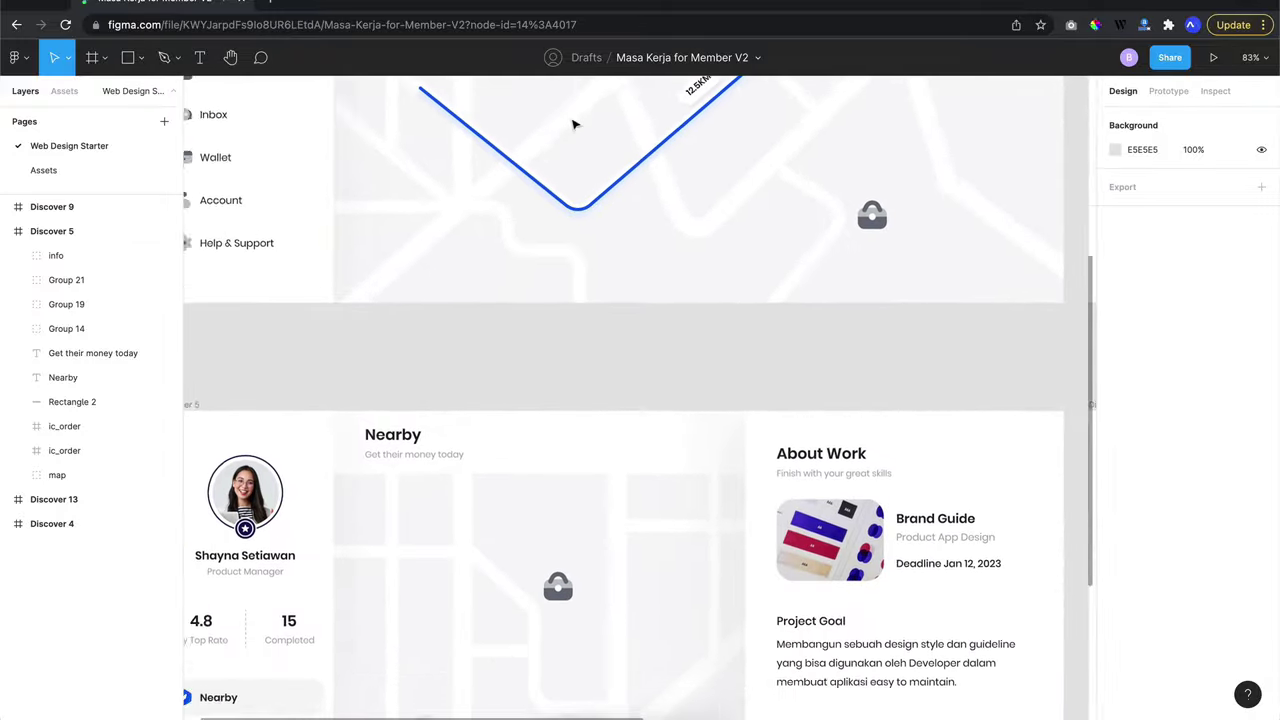
{"action": "scroll", "coordinate": [574, 124], "scroll_direction": "down", "scroll_amount": 4}
{"action": "scroll", "coordinate": [574, 124], "scroll_direction": "right", "scroll_amount": 2}
{"action": "scroll", "coordinate": [574, 124], "scroll_direction": "right", "scroll_amount": 6}
{"action": "scroll", "coordinate": [574, 124], "scroll_direction": "up", "scroll_amount": 3}
{"action": "scroll", "coordinate": [574, 124], "scroll_direction": "up", "scroll_amount": 2}
{"action": "scroll", "coordinate": [574, 124], "scroll_direction": "right", "scroll_amount": 5}
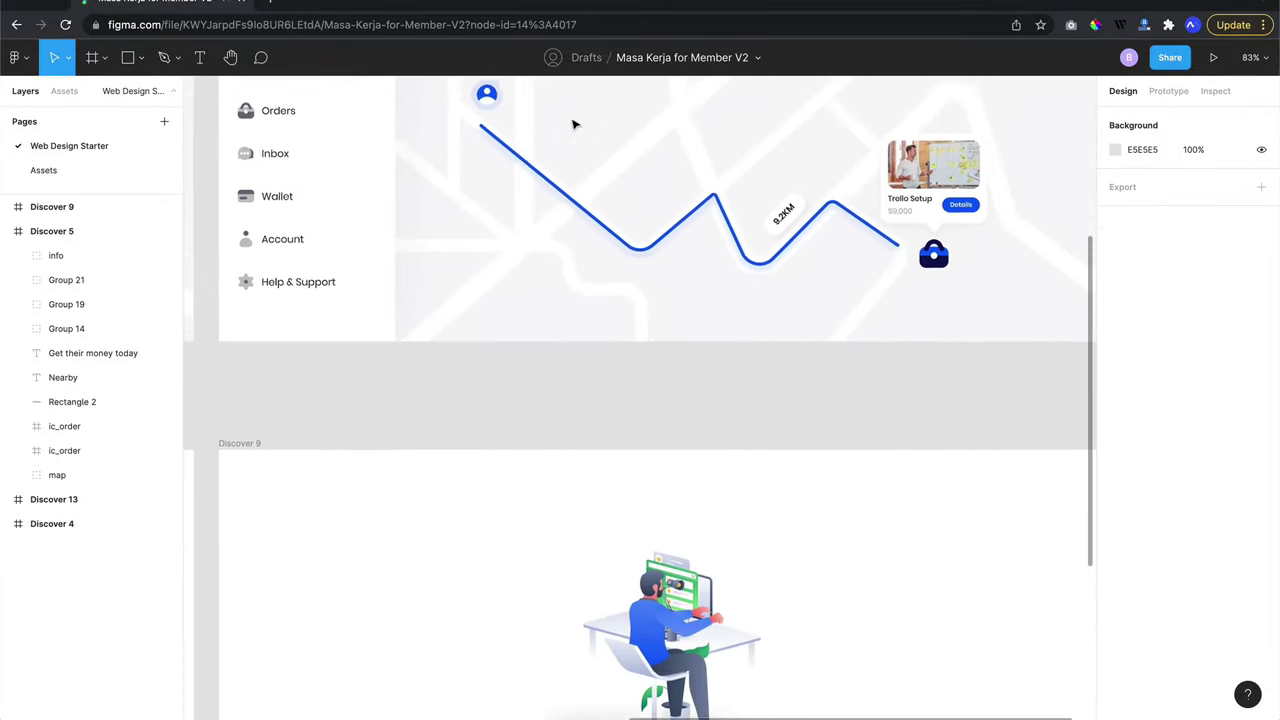
{"action": "scroll", "coordinate": [574, 124], "scroll_direction": "up", "scroll_amount": 4}
{"action": "scroll", "coordinate": [574, 124], "scroll_direction": "left", "scroll_amount": 2}
{"action": "scroll", "coordinate": [574, 124], "scroll_direction": "up", "scroll_amount": 1}
{"action": "scroll", "coordinate": [574, 124], "scroll_direction": "left", "scroll_amount": 1}
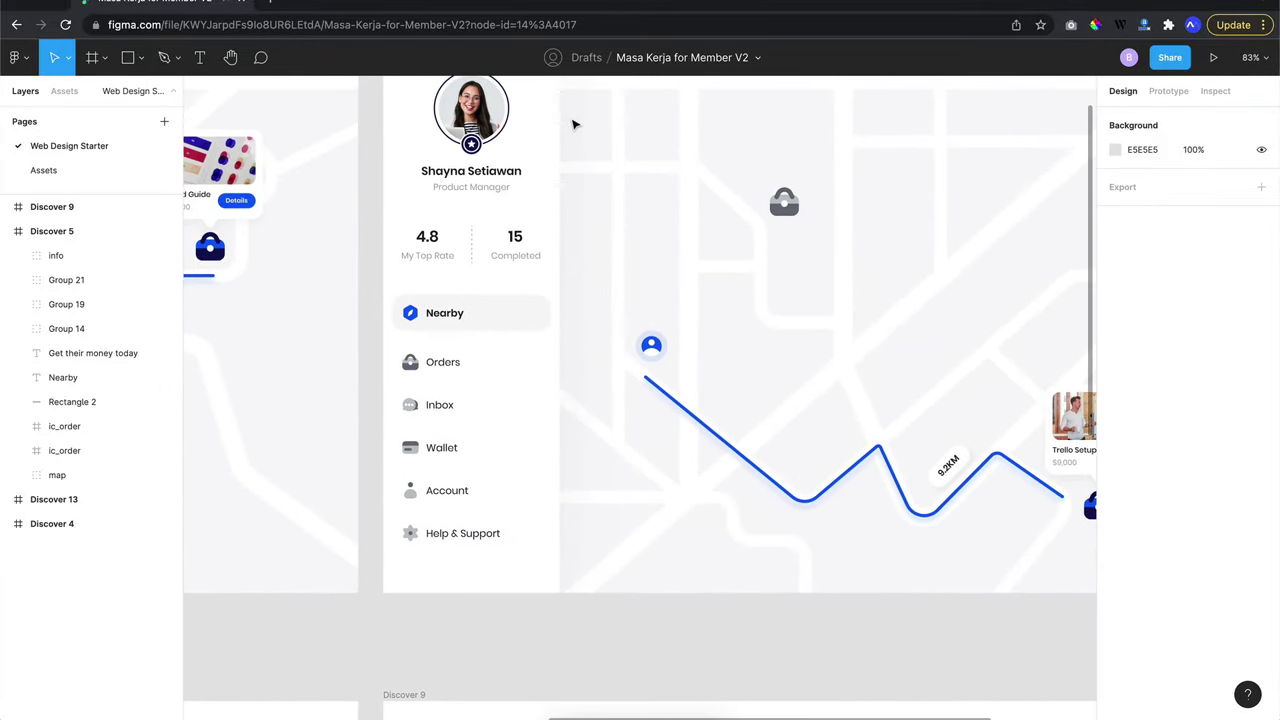
{"action": "left_click", "coordinate": [95, 174]}
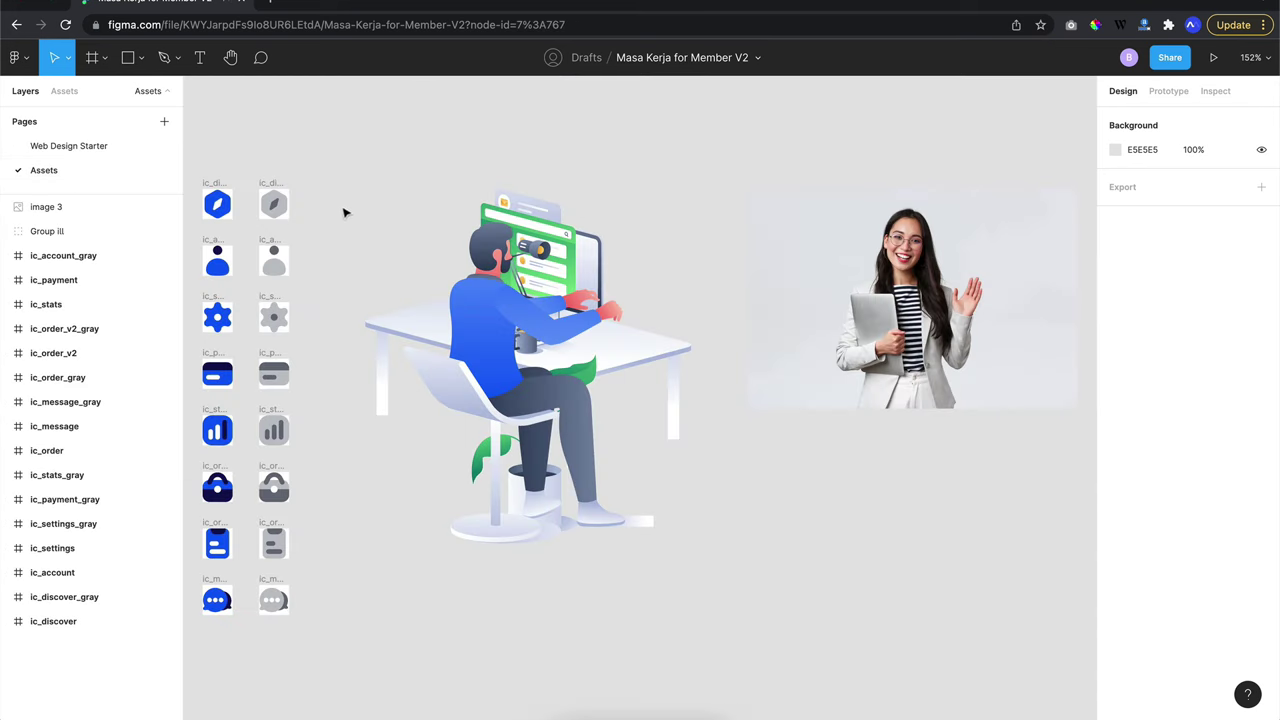
{"action": "scroll", "coordinate": [643, 169], "scroll_direction": "up", "scroll_amount": 2}
{"action": "scroll", "coordinate": [643, 169], "scroll_direction": "up", "scroll_amount": 3}
{"action": "scroll", "coordinate": [643, 169], "scroll_direction": "right", "scroll_amount": 5}
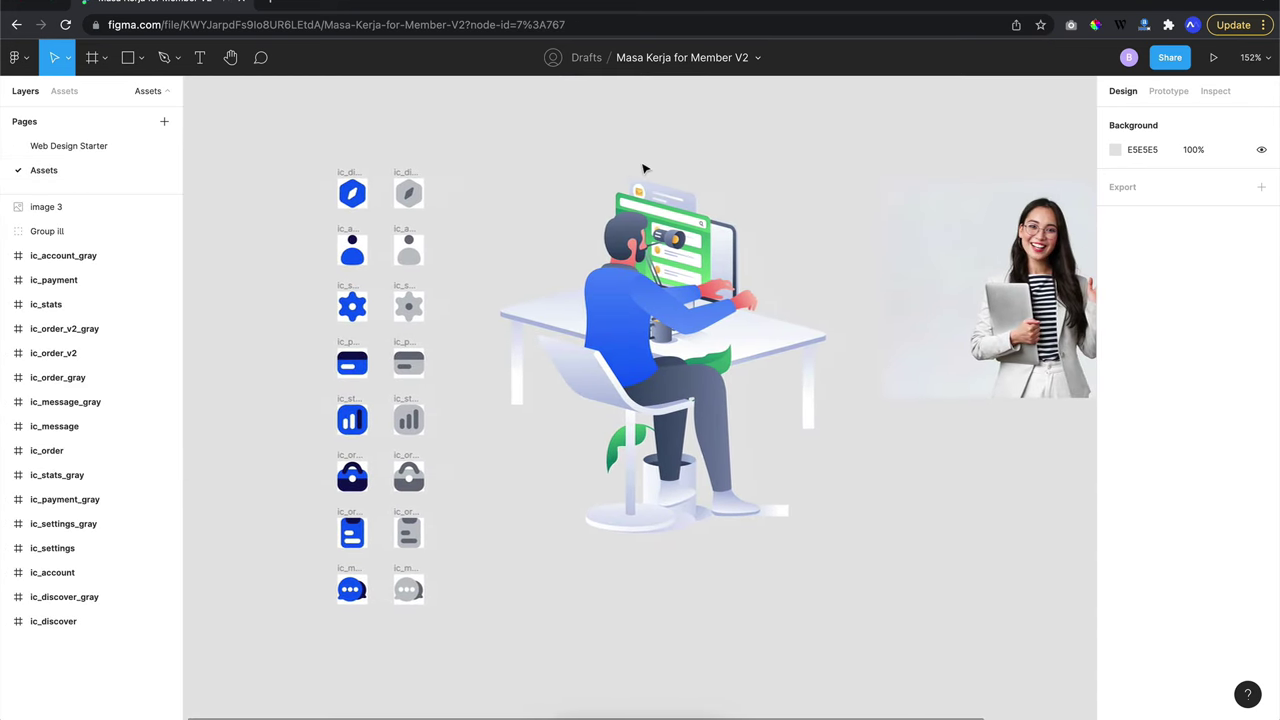
{"action": "scroll", "coordinate": [643, 169], "scroll_direction": "right", "scroll_amount": 2}
{"action": "scroll", "coordinate": [643, 169], "scroll_direction": "right", "scroll_amount": 1}
{"action": "scroll", "coordinate": [643, 169], "scroll_direction": "right", "scroll_amount": 2}
{"action": "scroll", "coordinate": [643, 169], "scroll_direction": "up", "scroll_amount": 1}
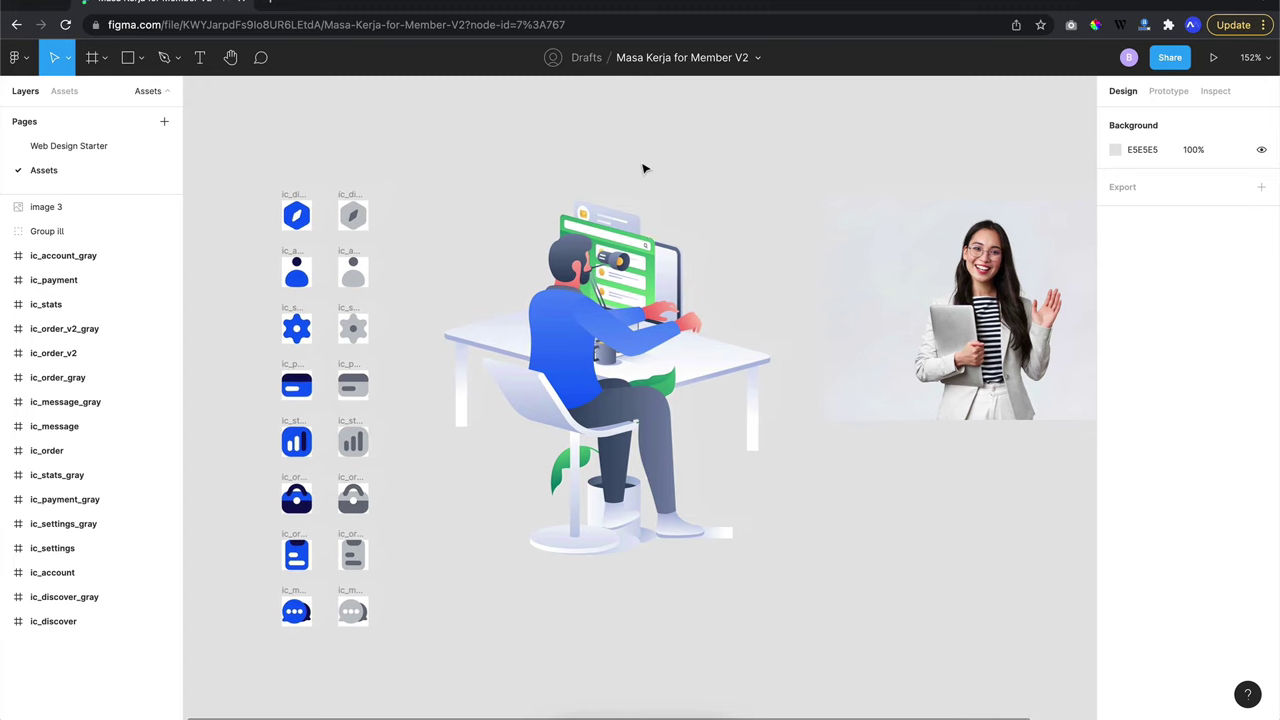
{"action": "scroll", "coordinate": [643, 169], "scroll_direction": "right", "scroll_amount": 1}
{"action": "scroll", "coordinate": [643, 169], "scroll_direction": "right", "scroll_amount": 1}
{"action": "scroll", "coordinate": [643, 169], "scroll_direction": "right", "scroll_amount": 3}
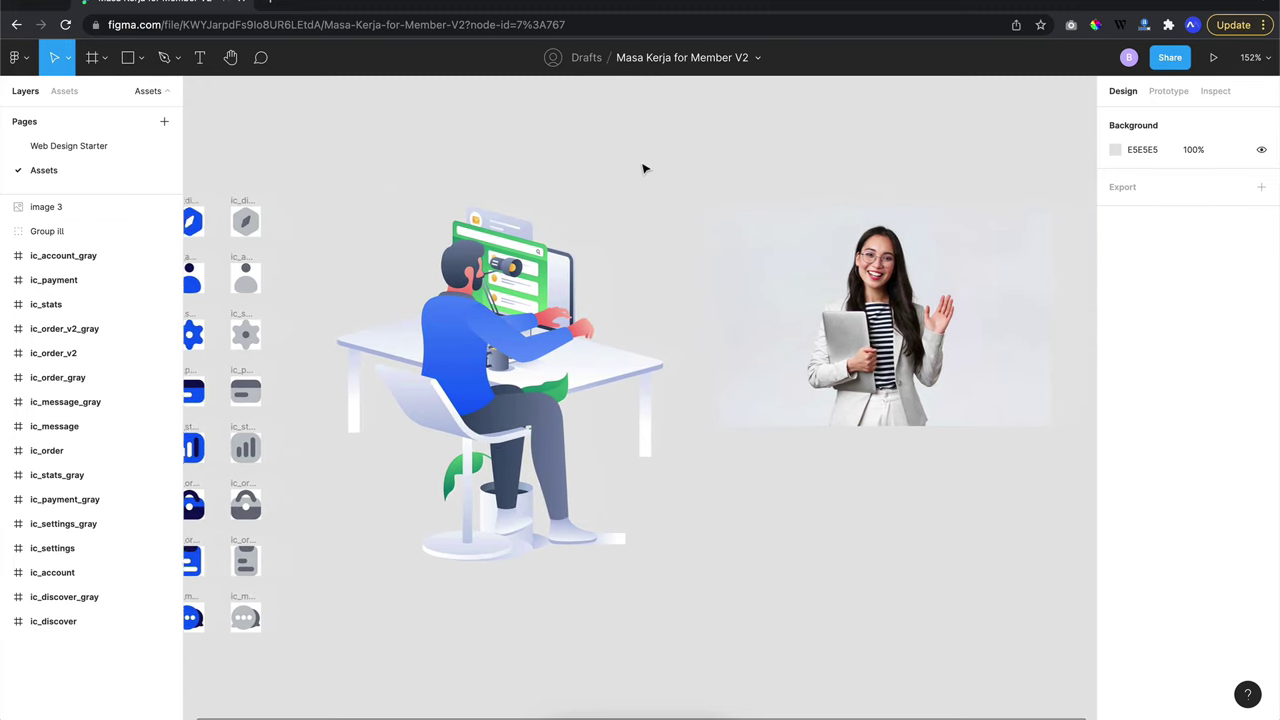
{"action": "scroll", "coordinate": [643, 169], "scroll_direction": "right", "scroll_amount": 2}
{"action": "scroll", "coordinate": [643, 169], "scroll_direction": "left", "scroll_amount": 10}
{"action": "scroll", "coordinate": [643, 169], "scroll_direction": "up", "scroll_amount": 5, "text": "ctrl"}
{"action": "scroll", "coordinate": [643, 169], "scroll_direction": "up", "scroll_amount": 3, "text": "ctrl"}
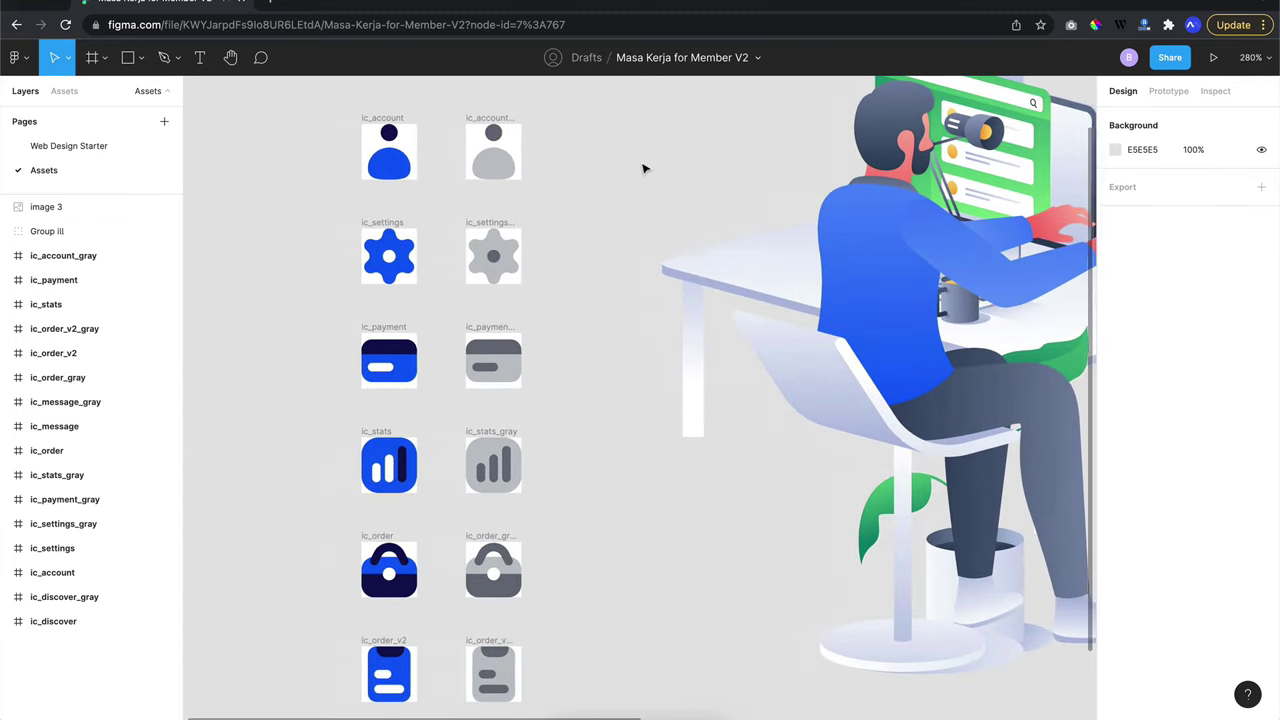
{"action": "scroll", "coordinate": [643, 169], "scroll_direction": "left", "scroll_amount": 3}
{"action": "scroll", "coordinate": [587, 181], "scroll_direction": "down", "scroll_amount": 1}
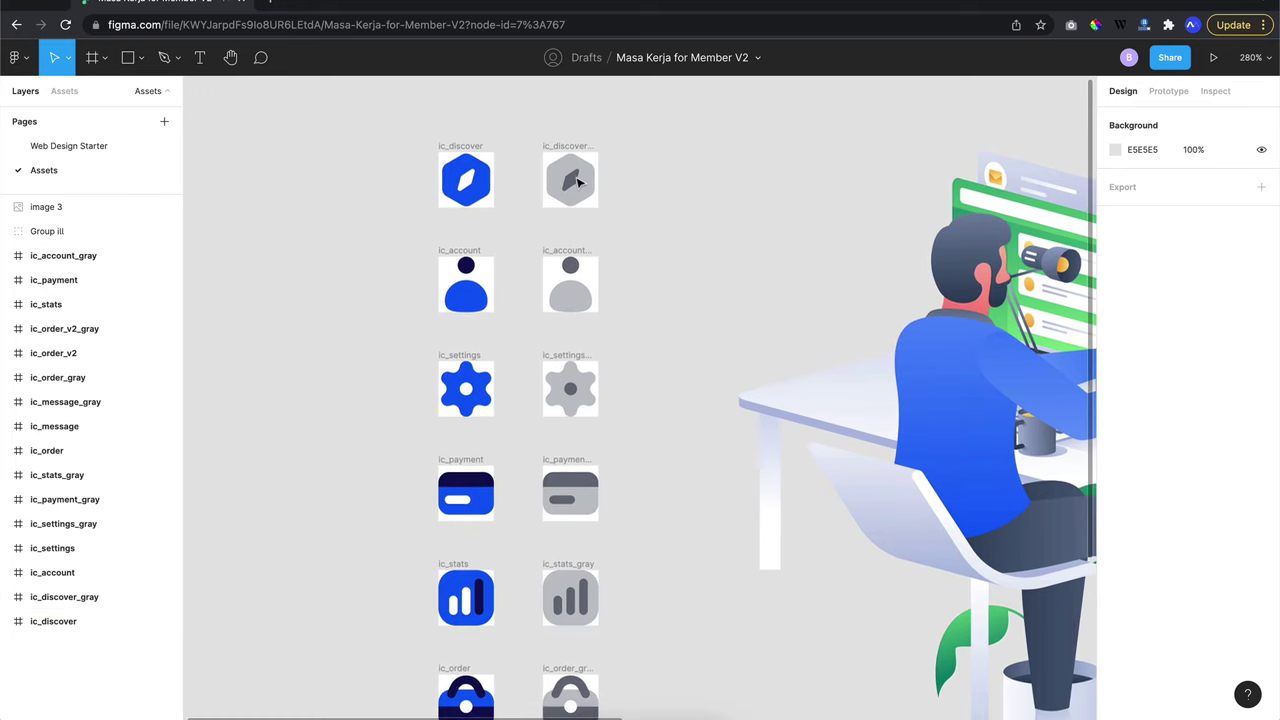
{"action": "scroll", "coordinate": [585, 181], "scroll_direction": "down", "scroll_amount": 2}
{"action": "scroll", "coordinate": [580, 181], "scroll_direction": "down", "scroll_amount": 5}
{"action": "scroll", "coordinate": [578, 181], "scroll_direction": "down", "scroll_amount": 1}
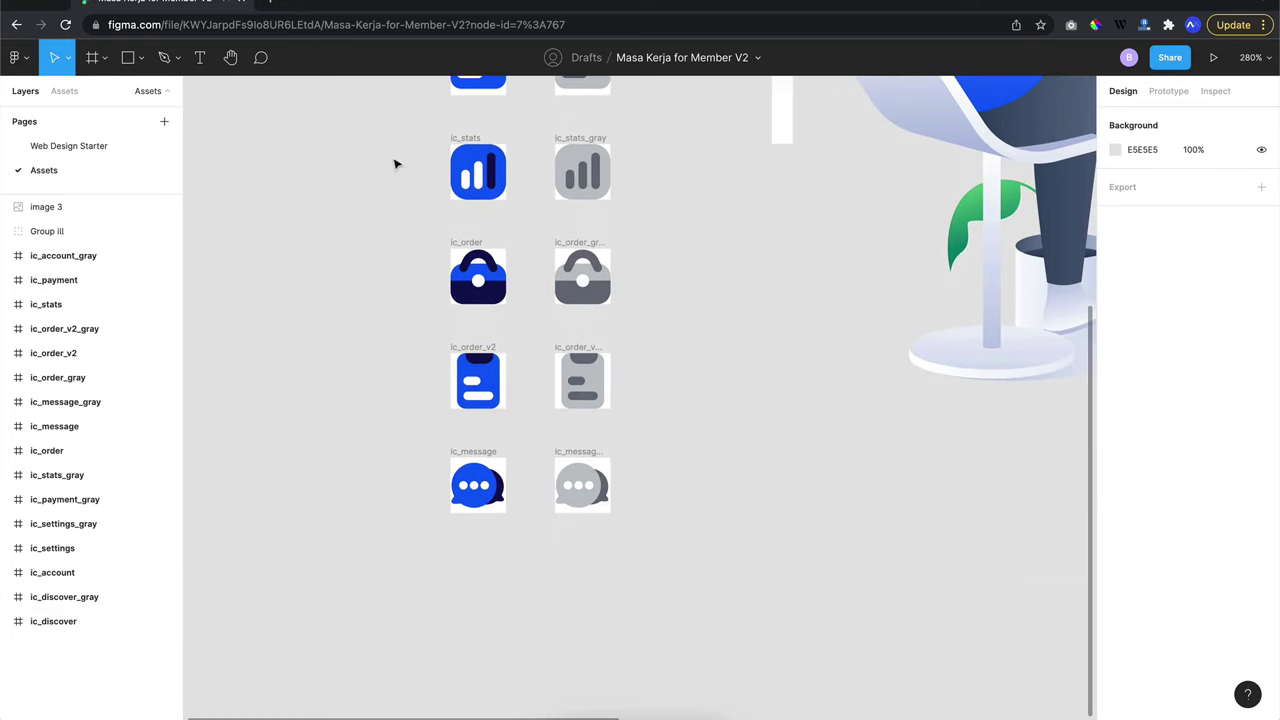
{"action": "scroll", "coordinate": [395, 165], "scroll_direction": "up", "scroll_amount": 2}
{"action": "scroll", "coordinate": [395, 165], "scroll_direction": "up", "scroll_amount": 3}
{"action": "scroll", "coordinate": [395, 165], "scroll_direction": "up", "scroll_amount": 1}
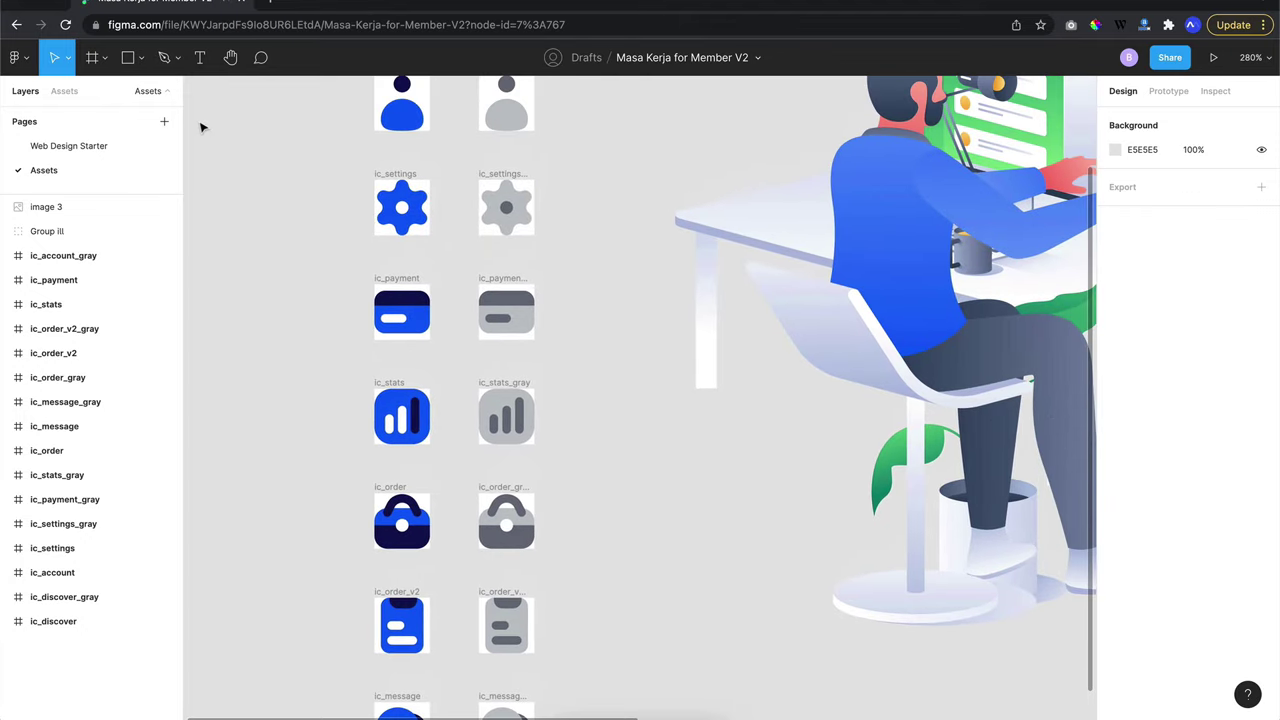
Switch to the Web Design Starter page and pan over the Discover 4, 5, 9 and 13 frames
{"action": "left_click", "coordinate": [97, 146]}
{"action": "scroll", "coordinate": [632, 250], "scroll_direction": "down", "scroll_amount": 3}
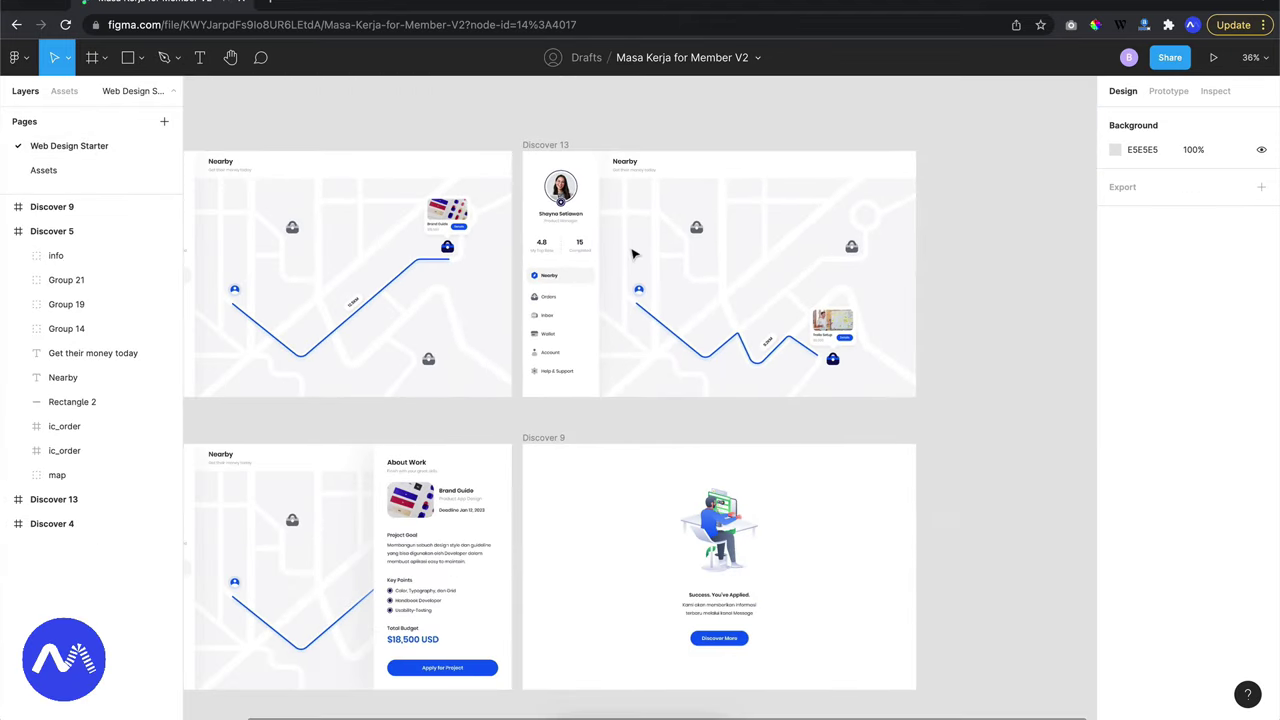
{"action": "scroll", "coordinate": [632, 253], "scroll_direction": "left", "scroll_amount": 3}
{"action": "scroll", "coordinate": [632, 253], "scroll_direction": "down", "scroll_amount": 2}
{"action": "scroll", "coordinate": [632, 253], "scroll_direction": "up", "scroll_amount": 1}
{"action": "scroll", "coordinate": [632, 253], "scroll_direction": "right", "scroll_amount": 1}
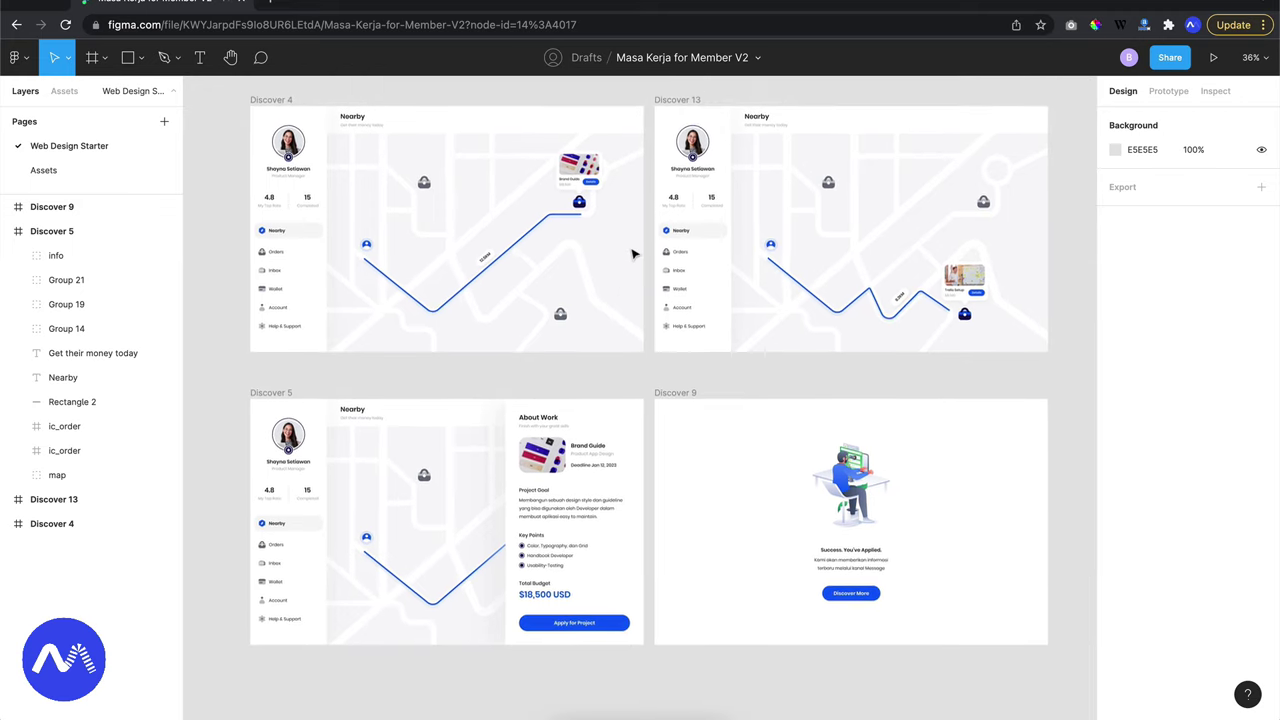
{"action": "scroll", "coordinate": [632, 253], "scroll_direction": "up", "scroll_amount": 1}
{"action": "scroll", "coordinate": [632, 253], "scroll_direction": "left", "scroll_amount": 1}
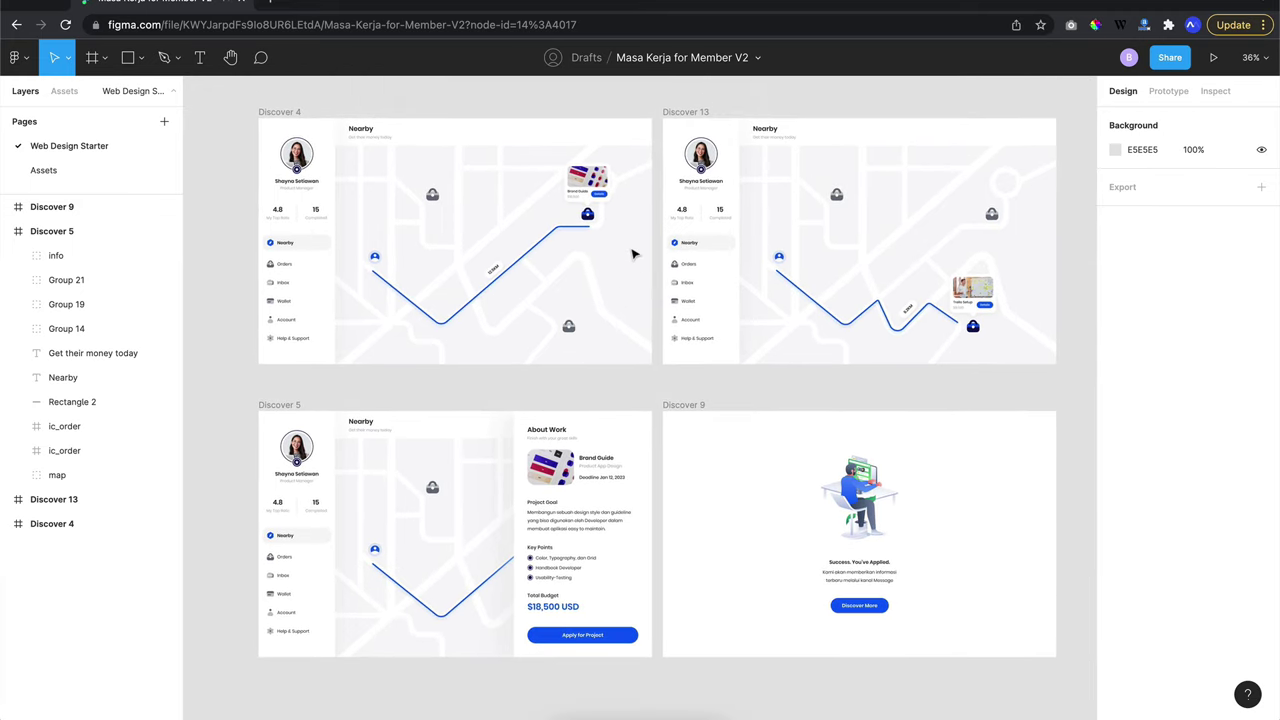
{"action": "scroll", "coordinate": [632, 253], "scroll_direction": "down", "scroll_amount": 2}
{"action": "scroll", "coordinate": [632, 253], "scroll_direction": "left", "scroll_amount": 1}
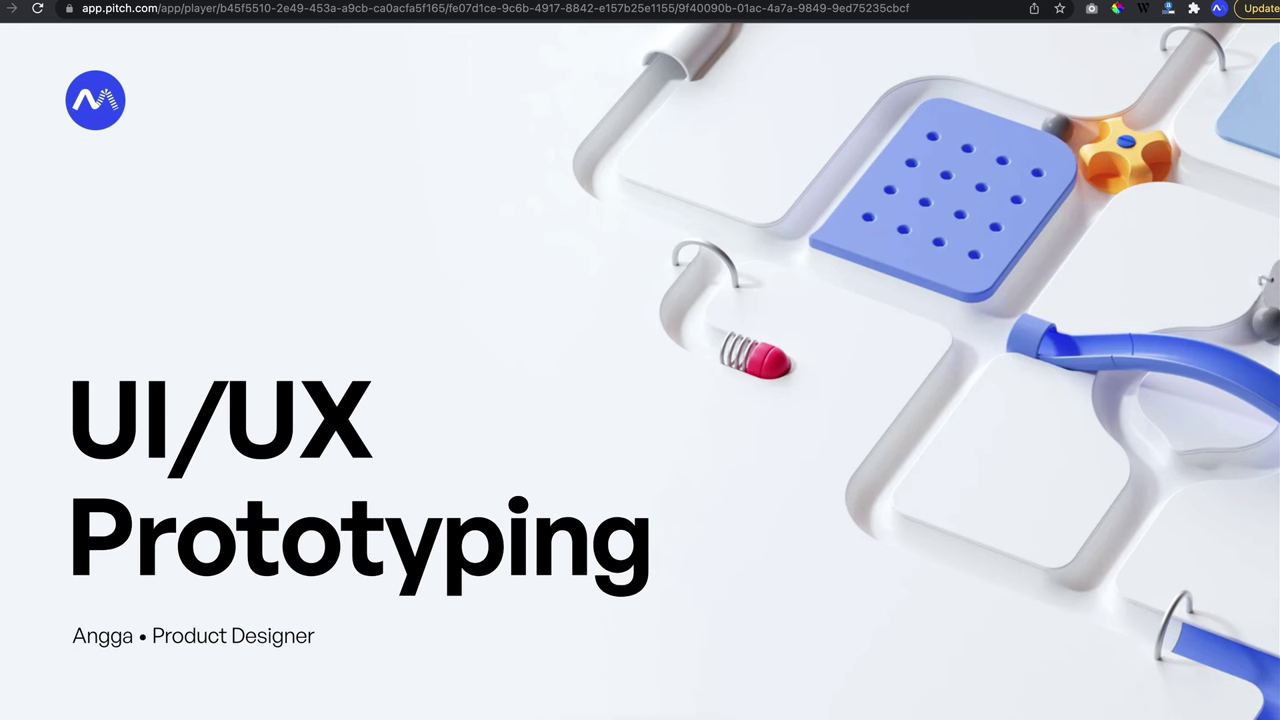
Advance the Pitch presentation to the Objective slide
{"action": "key", "text": "Right"}
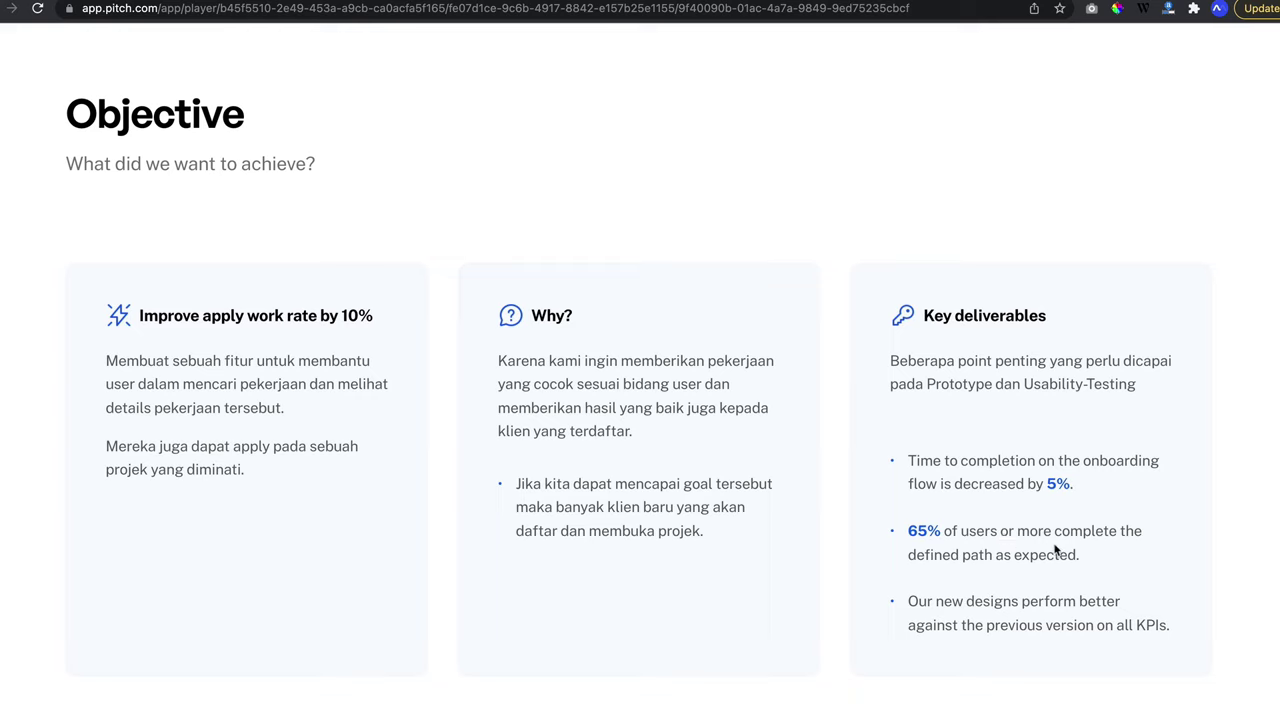
Advance the Pitch presentation to the User Story slide
{"action": "key", "text": "Right"}
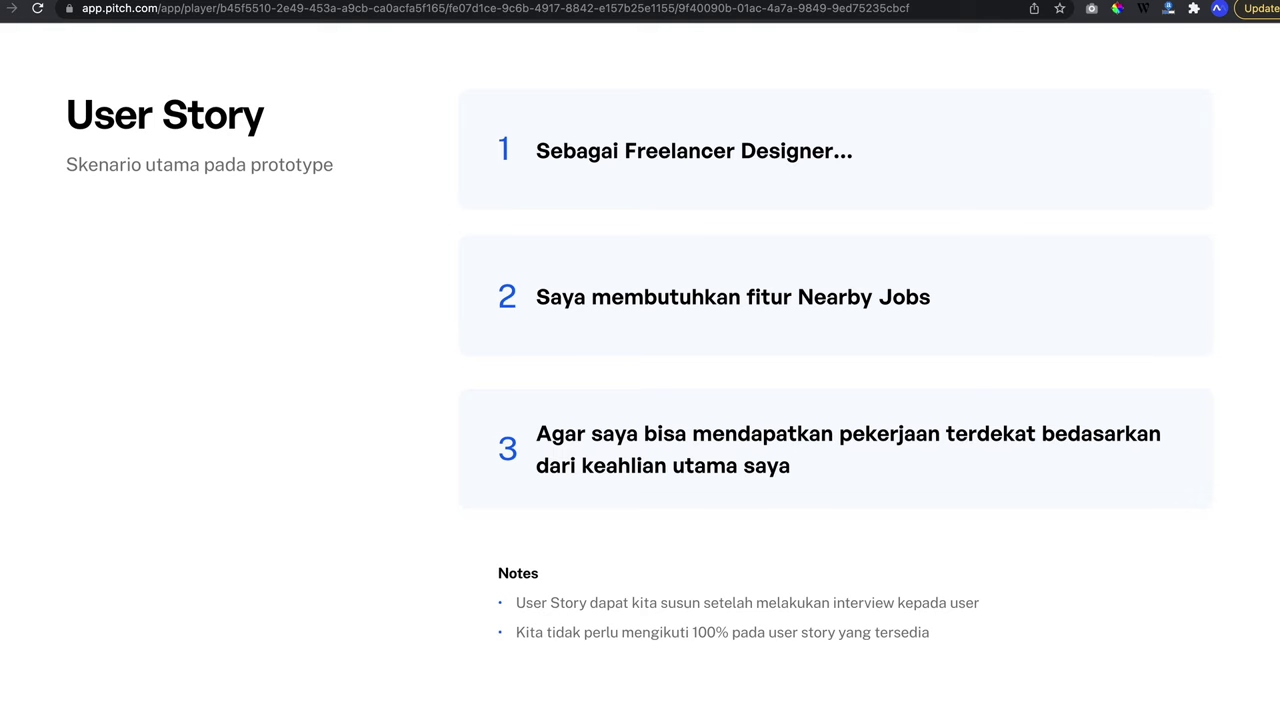
Advance to the closing 'Terima kasih, Next!' slide
{"action": "key", "text": "Right"}
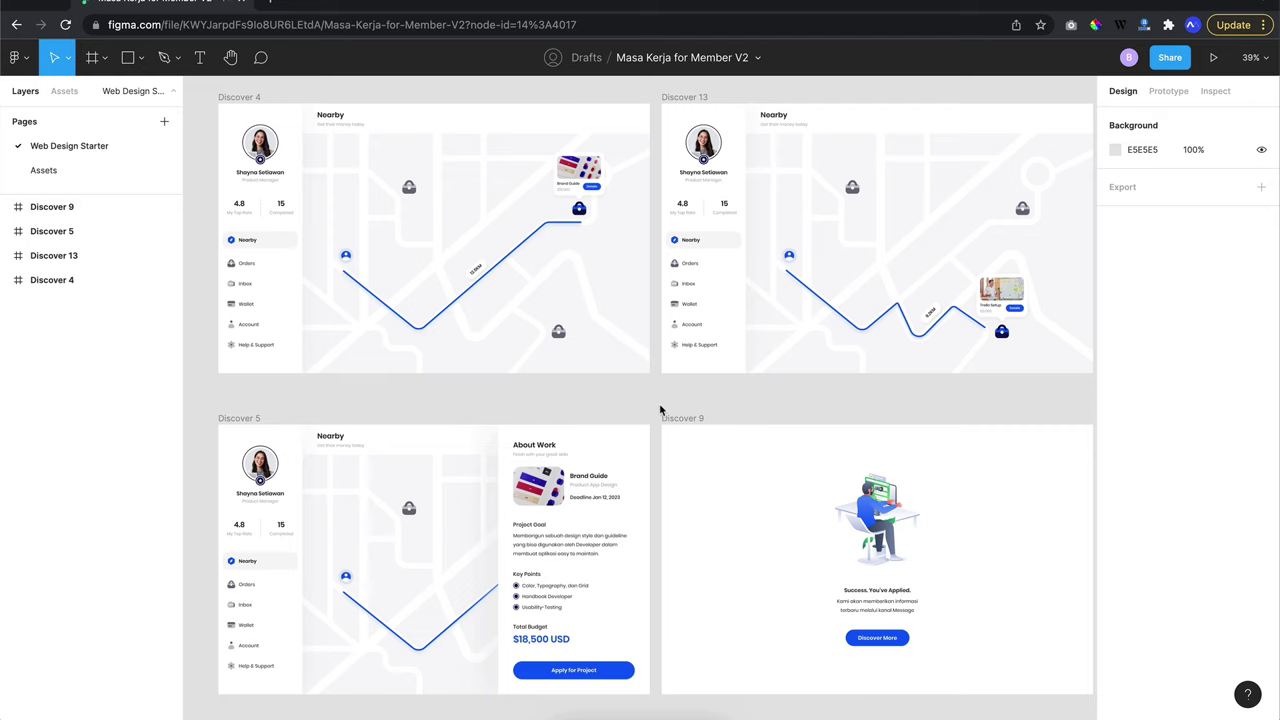
Stack Discover 5, Discover 9 and Discover 13 in a vertical column
{"action": "scroll", "coordinate": [690, 254], "scroll_direction": "down", "scroll_amount": 5}
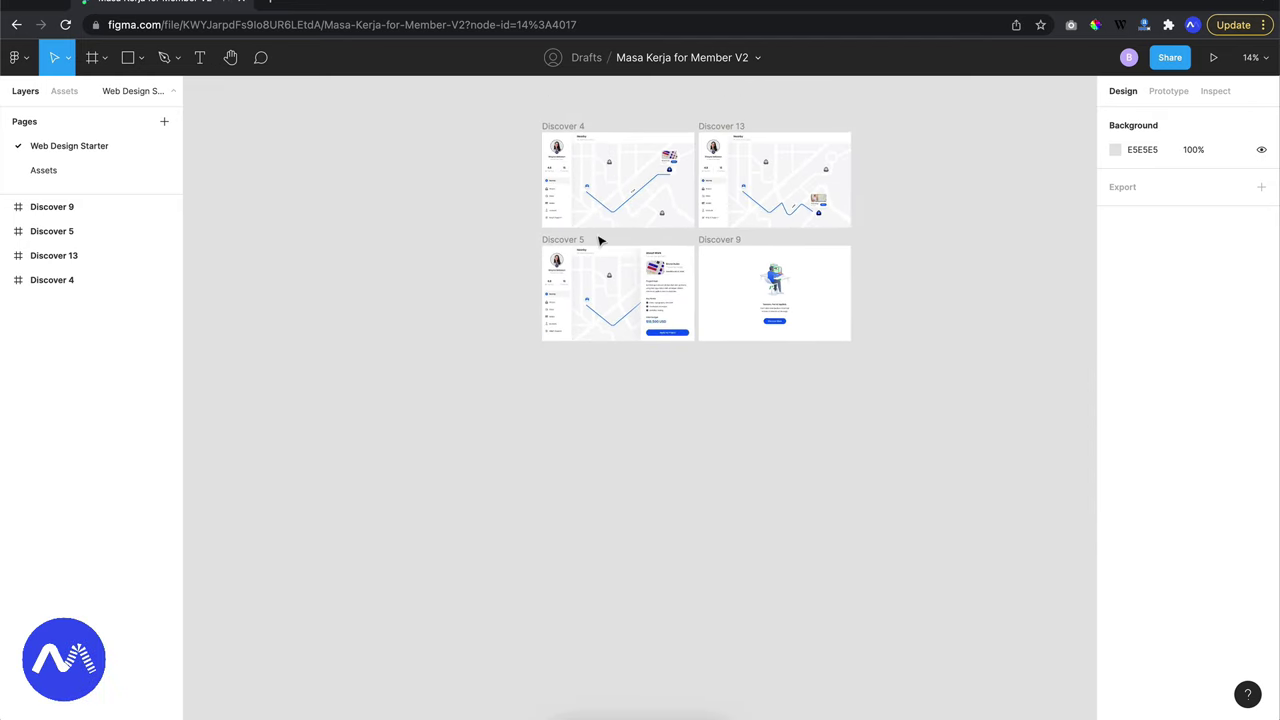
{"action": "left_click_drag", "start_coordinate": [570, 244], "coordinate": [570, 278]}
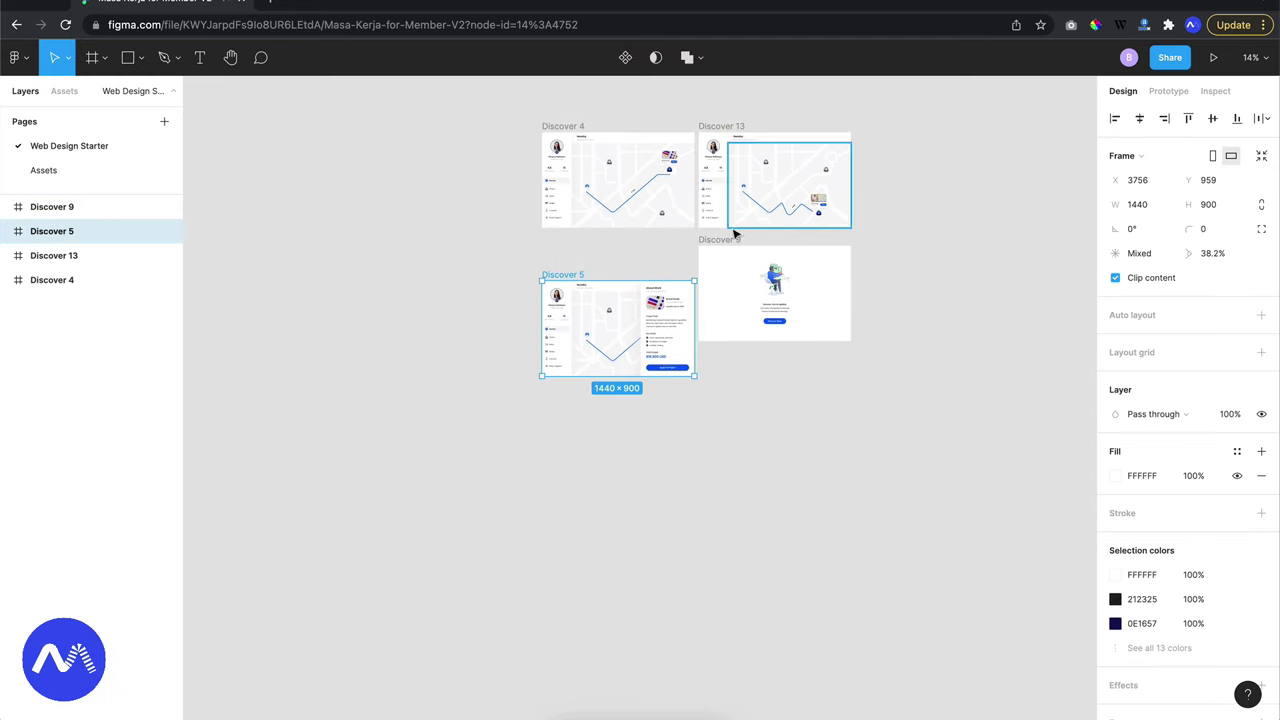
{"action": "left_click_drag", "start_coordinate": [720, 242], "coordinate": [563, 426]}
{"action": "mouse_move", "coordinate": [729, 151]}
{"action": "left_mouse_down"}
{"action": "mouse_move", "coordinate": [786, 400]}
{"action": "mouse_move", "coordinate": [573, 579]}
{"action": "left_mouse_up"}
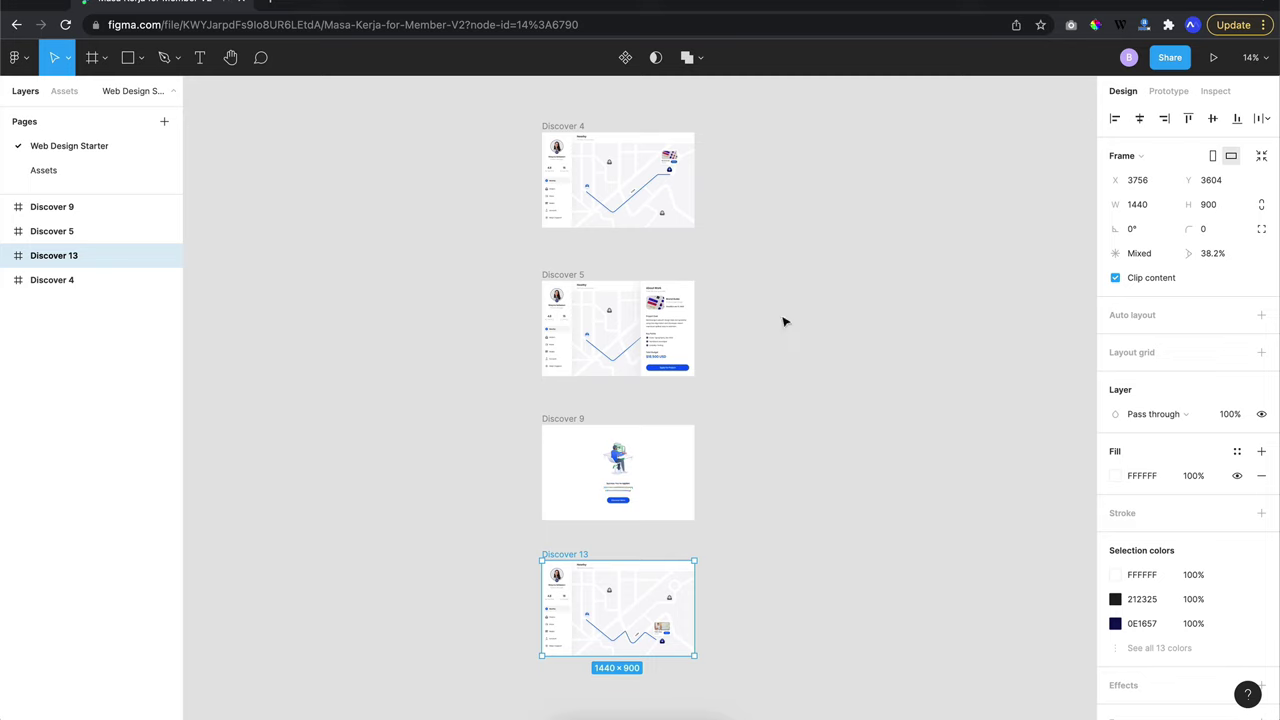
{"action": "left_click", "coordinate": [783, 322]}
Inspect the info group in Discover 4, selecting and deselecting it
{"action": "scroll", "coordinate": [747, 270], "scroll_direction": "up", "scroll_amount": 5}
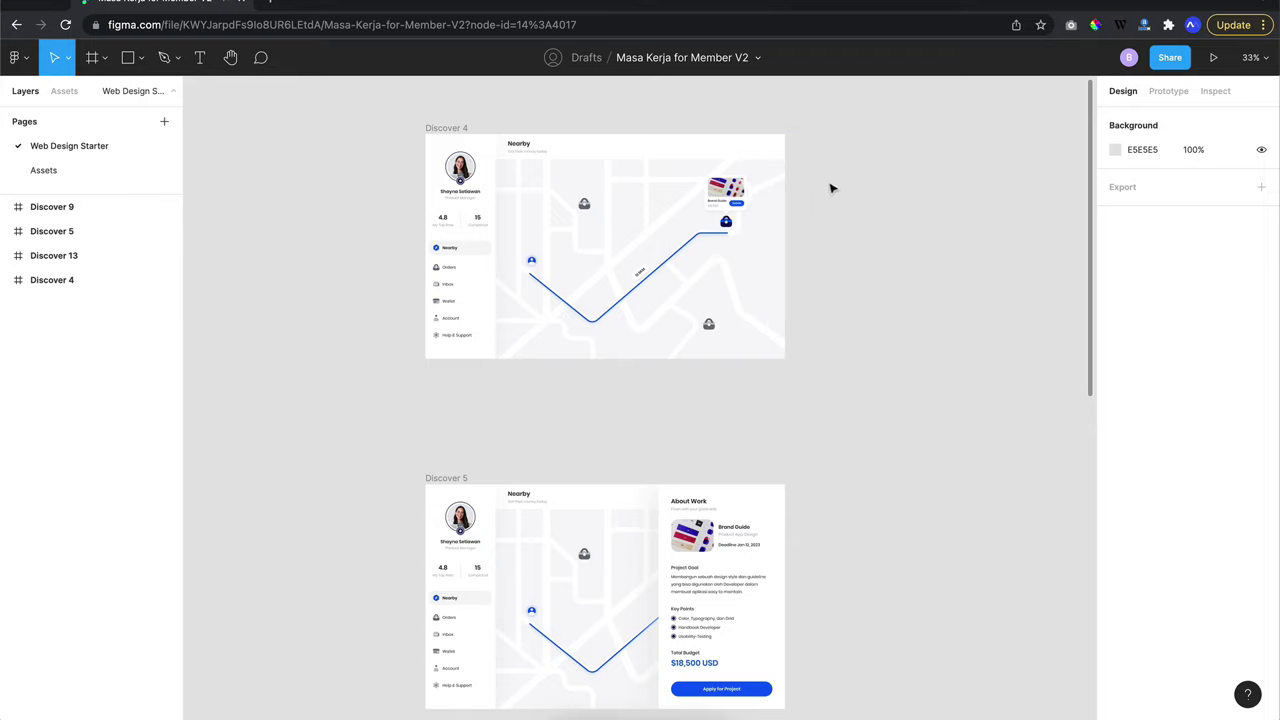
{"action": "scroll", "coordinate": [718, 192], "scroll_direction": "up", "scroll_amount": 5}
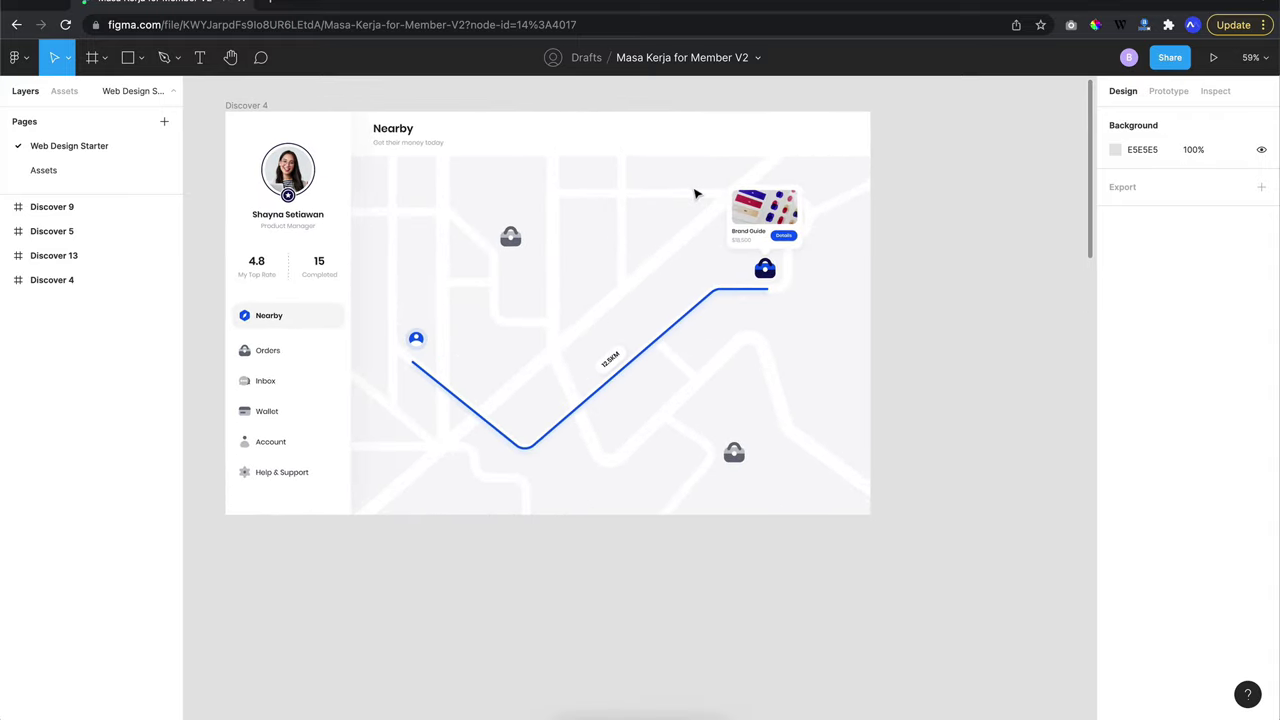
{"action": "scroll", "coordinate": [696, 193], "scroll_direction": "down", "scroll_amount": 3}
{"action": "scroll", "coordinate": [696, 193], "scroll_direction": "up", "scroll_amount": 1}
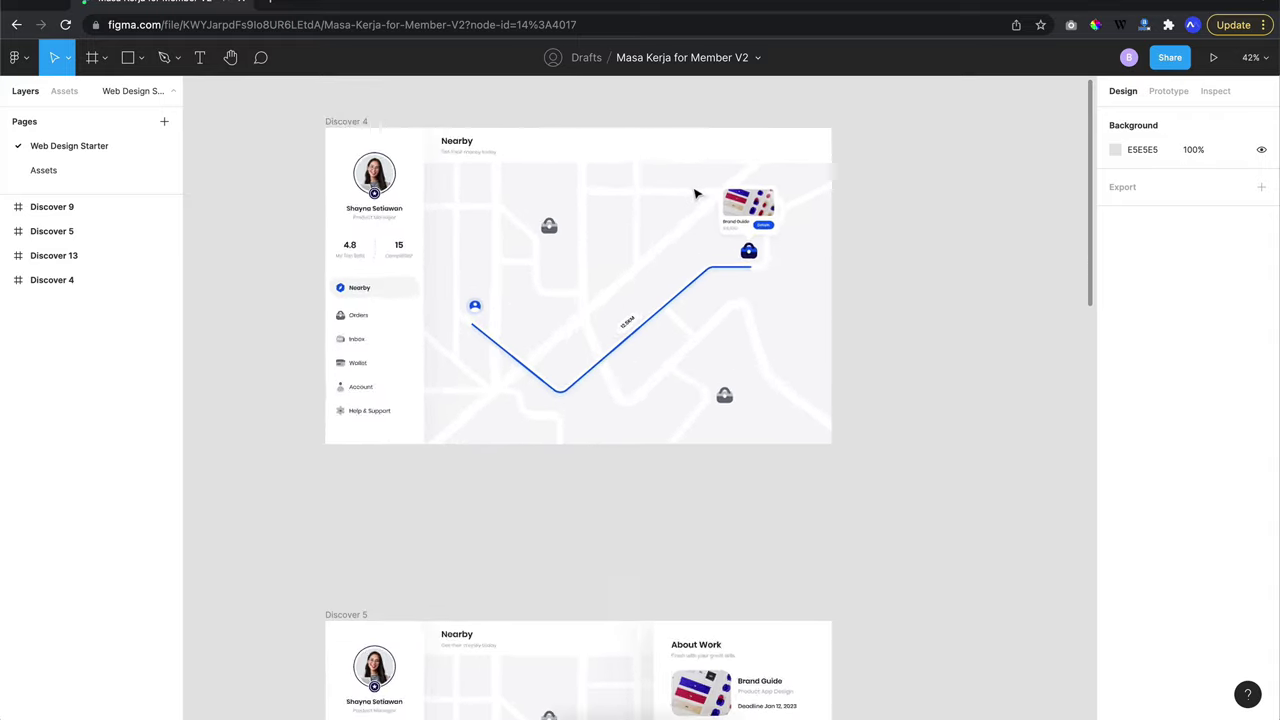
{"action": "scroll", "coordinate": [696, 193], "scroll_direction": "up", "scroll_amount": 2}
{"action": "scroll", "coordinate": [399, 163], "scroll_direction": "down", "scroll_amount": 3}
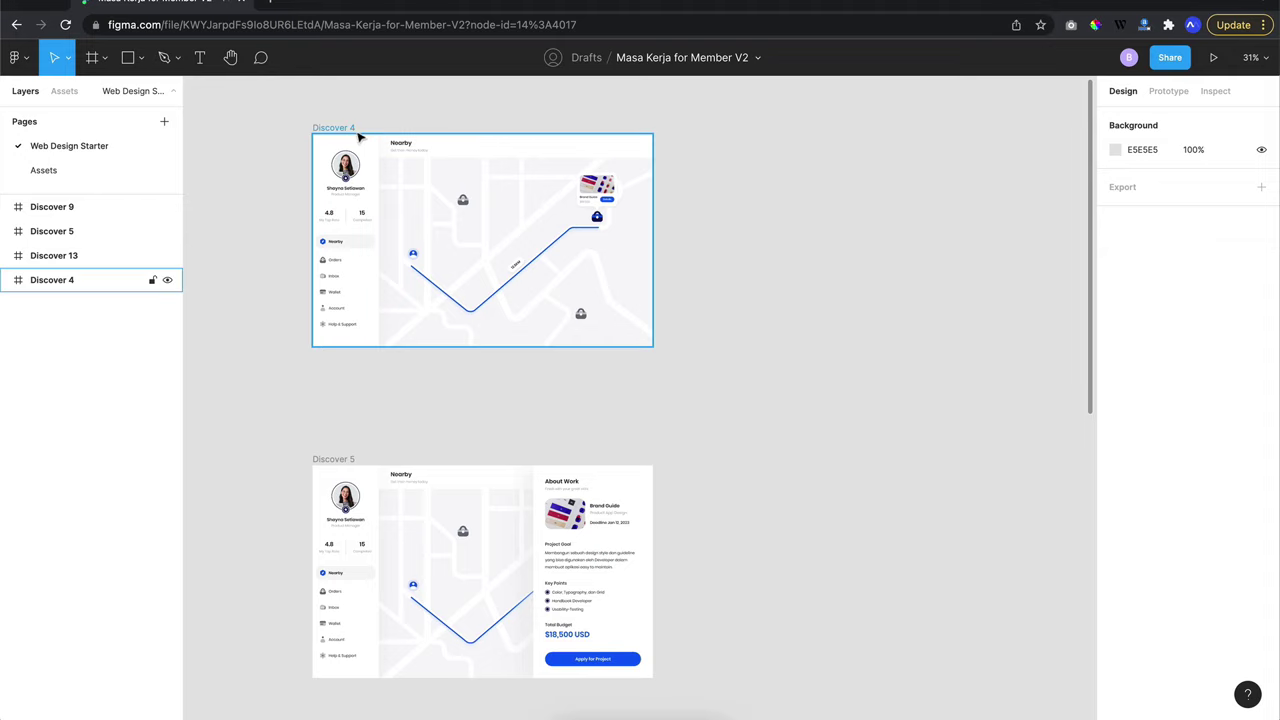
{"action": "scroll", "coordinate": [357, 130], "scroll_direction": "up", "scroll_amount": 1}
{"action": "scroll", "coordinate": [357, 130], "scroll_direction": "up", "scroll_amount": 1}
{"action": "scroll", "coordinate": [573, 174], "scroll_direction": "down", "scroll_amount": 1}
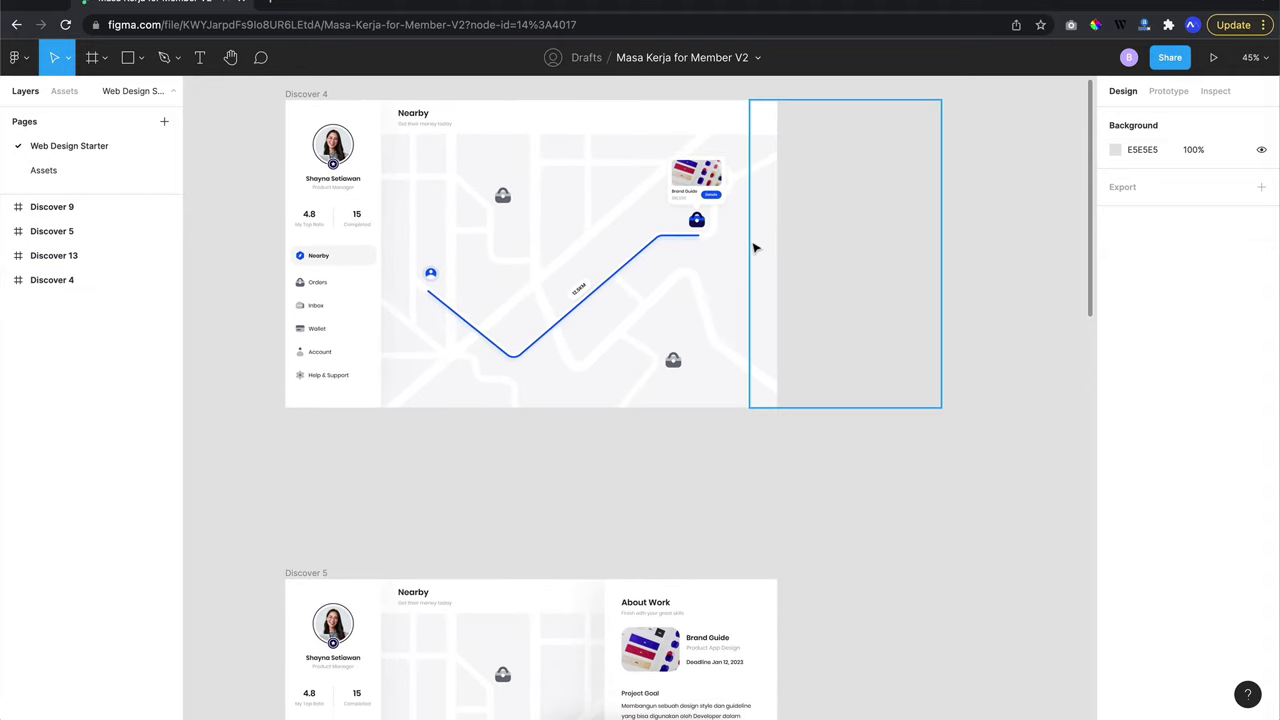
{"action": "left_click", "coordinate": [751, 246]}
{"action": "scroll", "coordinate": [573, 255], "scroll_direction": "up", "scroll_amount": 2}
{"action": "scroll", "coordinate": [509, 226], "scroll_direction": "up", "scroll_amount": 1}
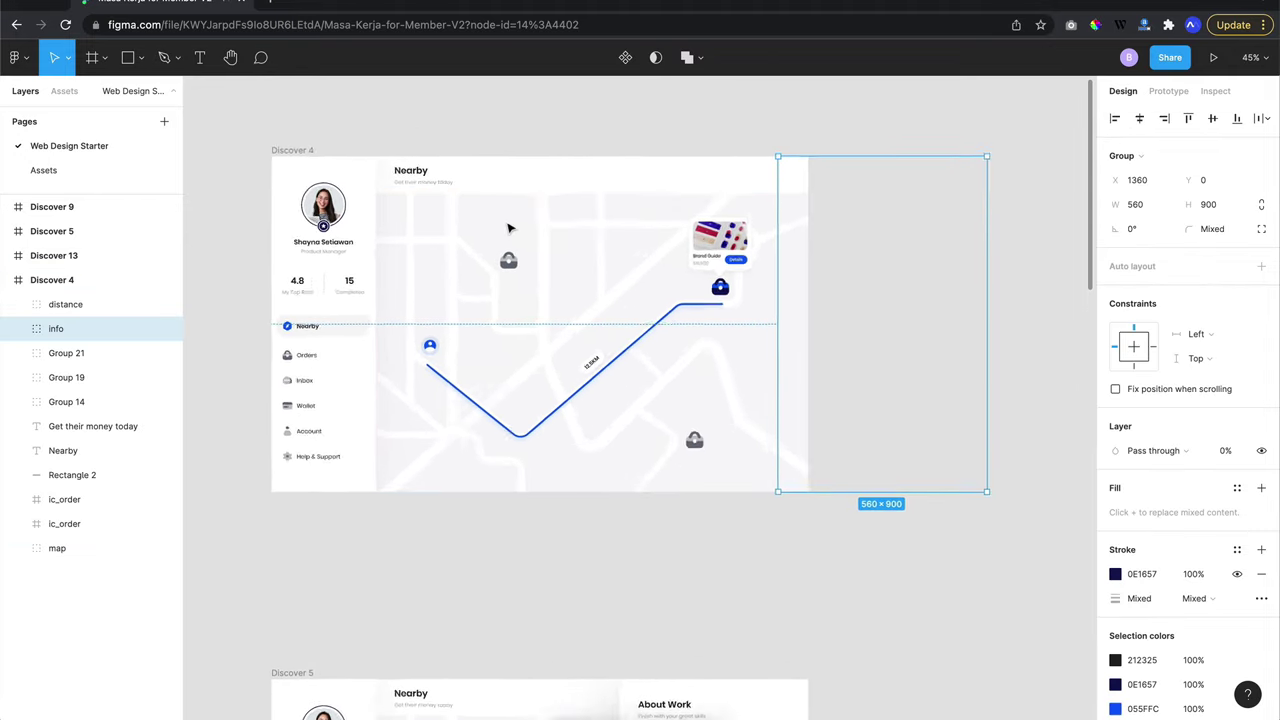
{"action": "scroll", "coordinate": [509, 226], "scroll_direction": "up", "scroll_amount": 1}
{"action": "left_click", "coordinate": [832, 133]}
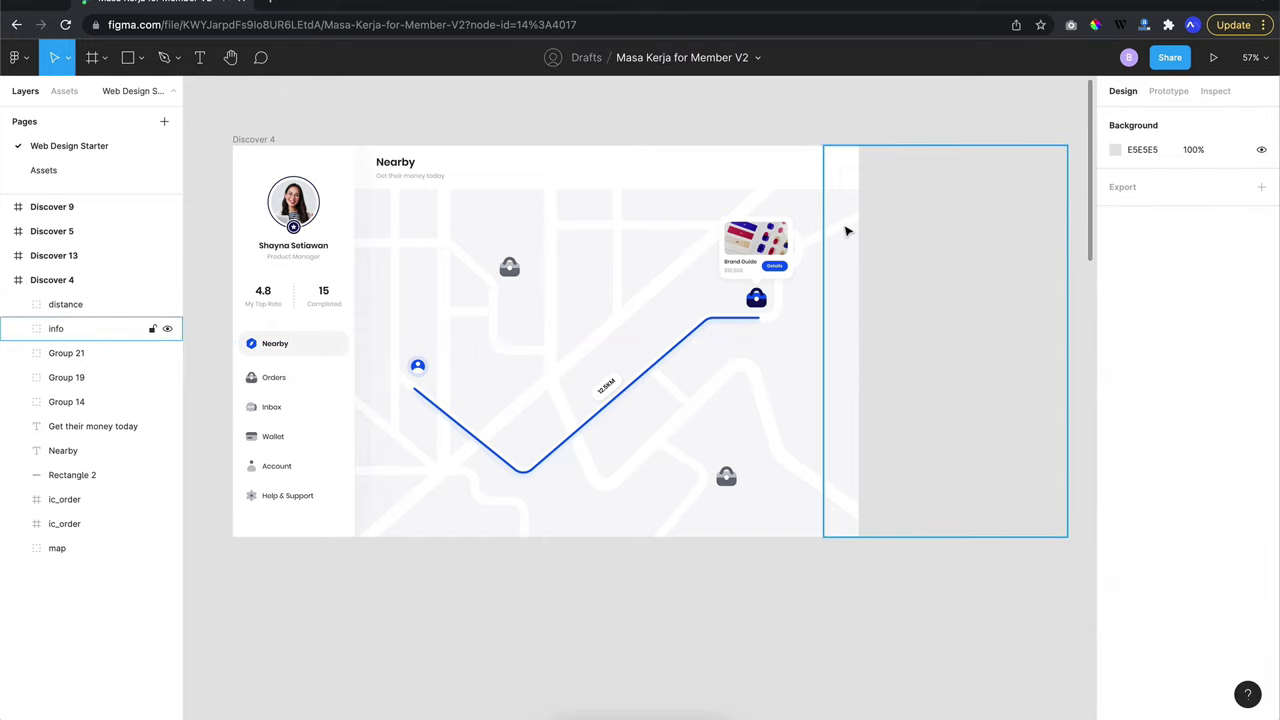
{"action": "left_click", "coordinate": [846, 231]}
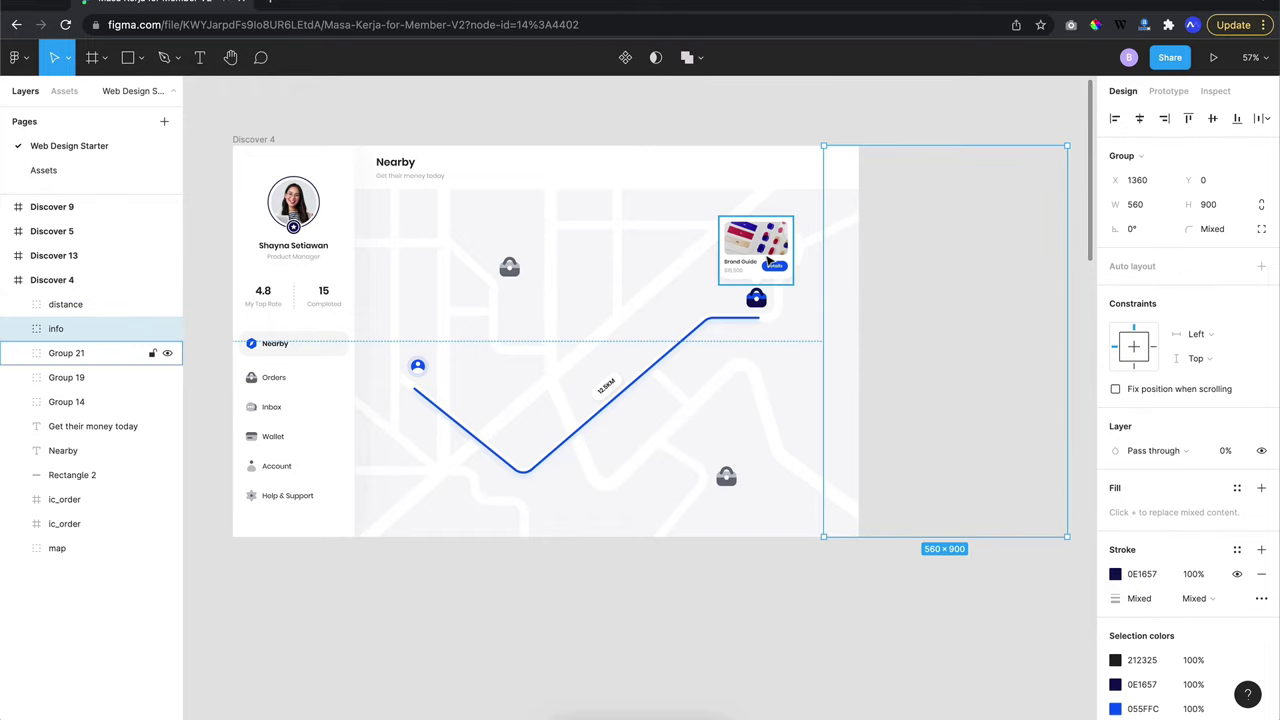
{"action": "key", "text": "Escape"}
Check the info group in Discover 5, then select the Discover 4 frame
{"action": "scroll", "coordinate": [766, 291], "scroll_direction": "down", "scroll_amount": 5}
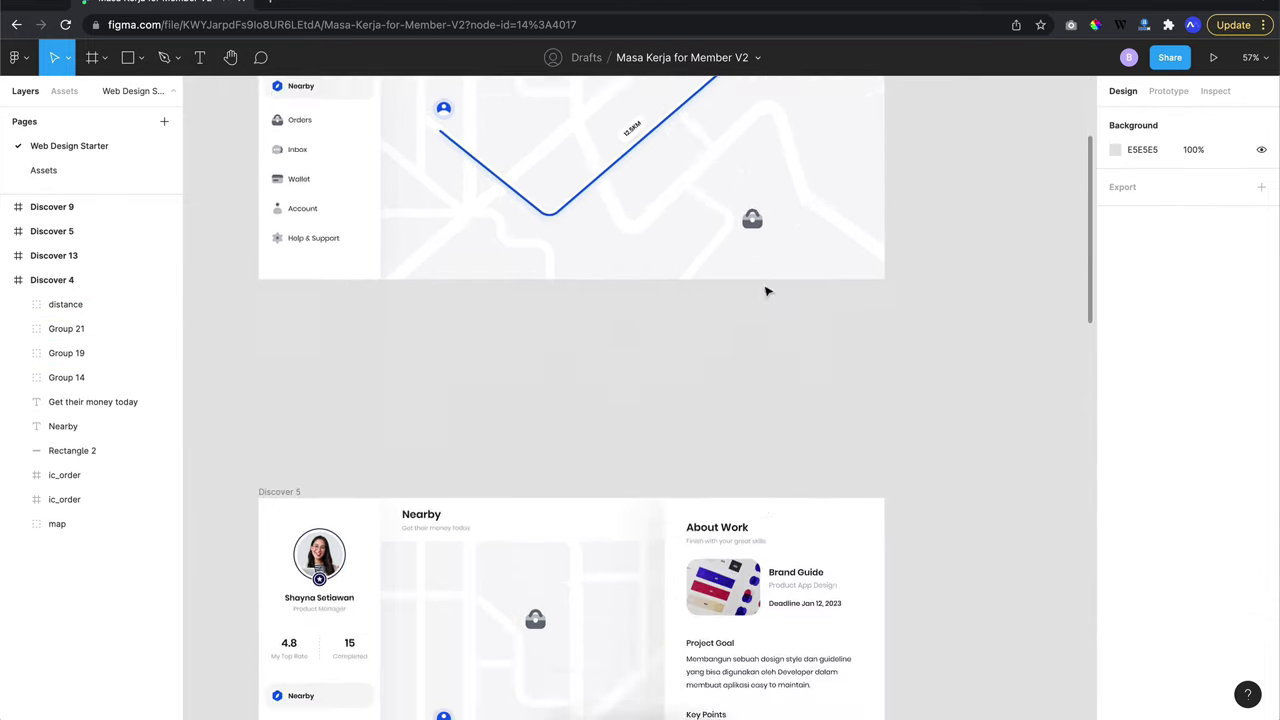
{"action": "scroll", "coordinate": [766, 291], "scroll_direction": "down", "scroll_amount": 6}
{"action": "left_click", "coordinate": [687, 348]}
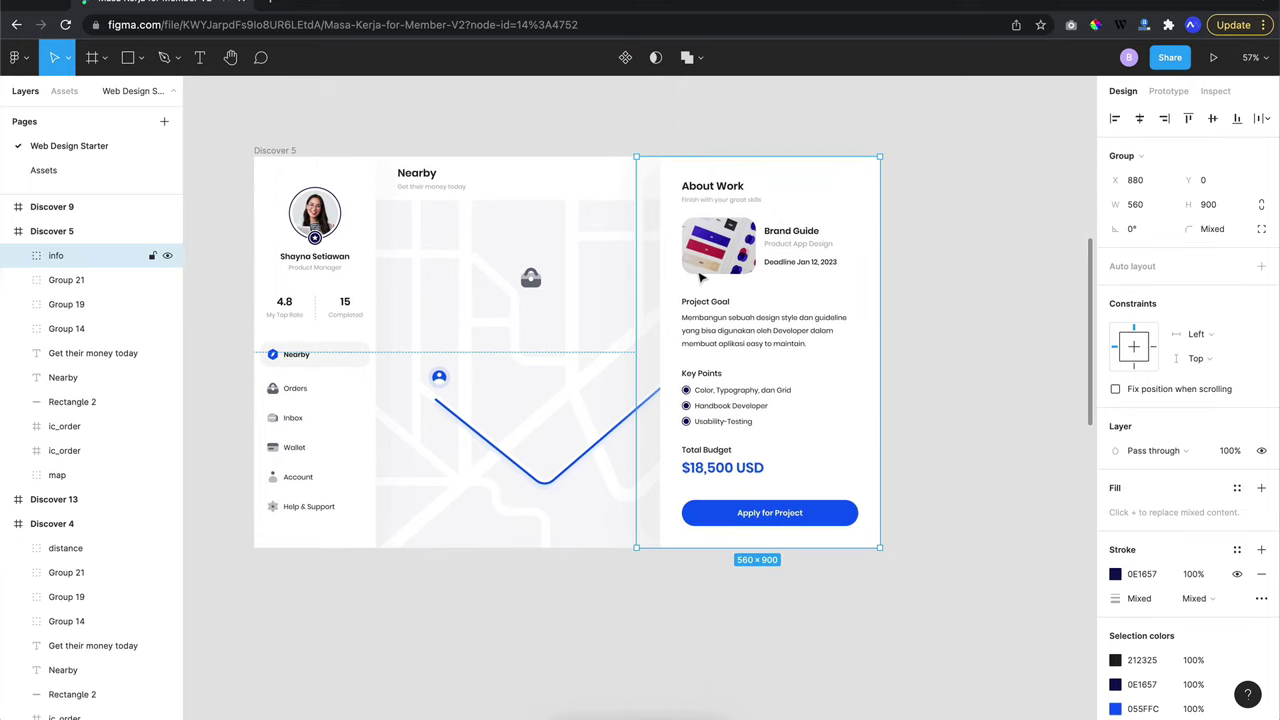
{"action": "scroll", "coordinate": [700, 278], "scroll_direction": "down", "scroll_amount": 5, "text": "ctrl"}
{"action": "scroll", "coordinate": [700, 278], "scroll_direction": "down", "scroll_amount": 3}
{"action": "scroll", "coordinate": [614, 380], "scroll_direction": "down", "scroll_amount": 1}
{"action": "scroll", "coordinate": [617, 379], "scroll_direction": "up", "scroll_amount": 5}
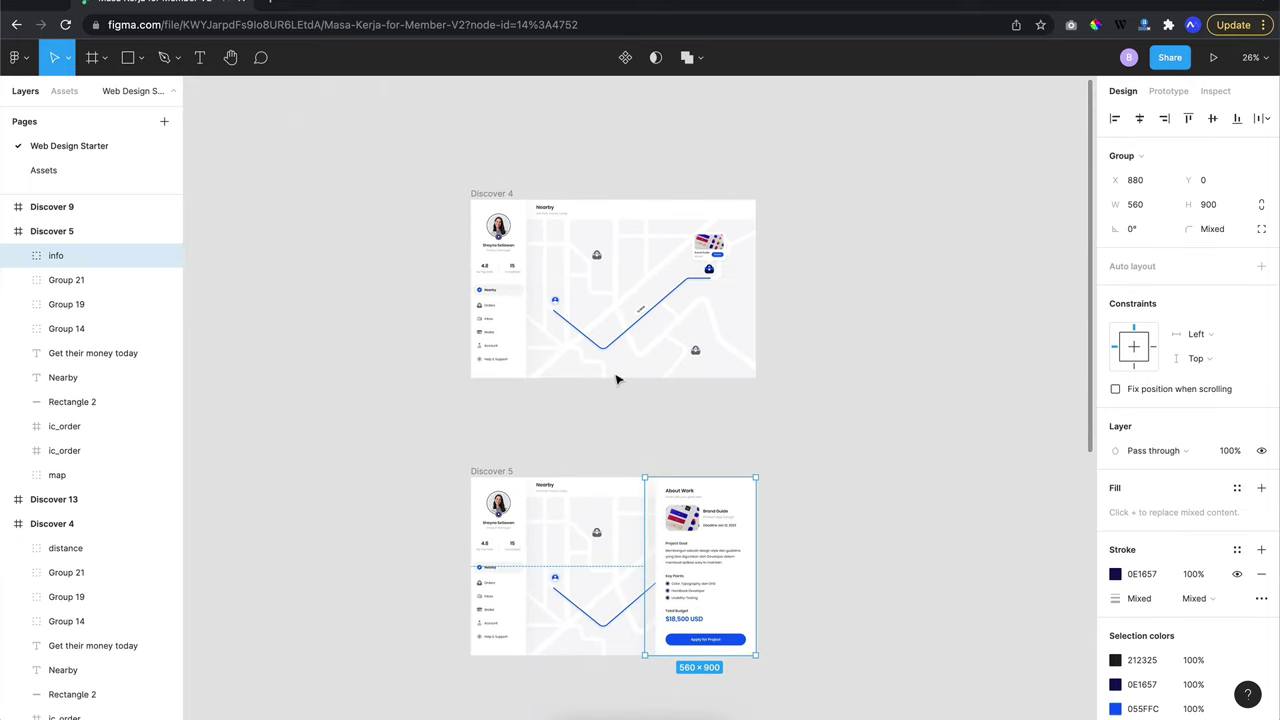
{"action": "scroll", "coordinate": [617, 379], "scroll_direction": "up", "scroll_amount": 5, "text": "ctrl"}
{"action": "scroll", "coordinate": [727, 180], "scroll_direction": "down", "scroll_amount": 2, "text": "ctrl"}
{"action": "scroll", "coordinate": [725, 194], "scroll_direction": "up", "scroll_amount": 1}
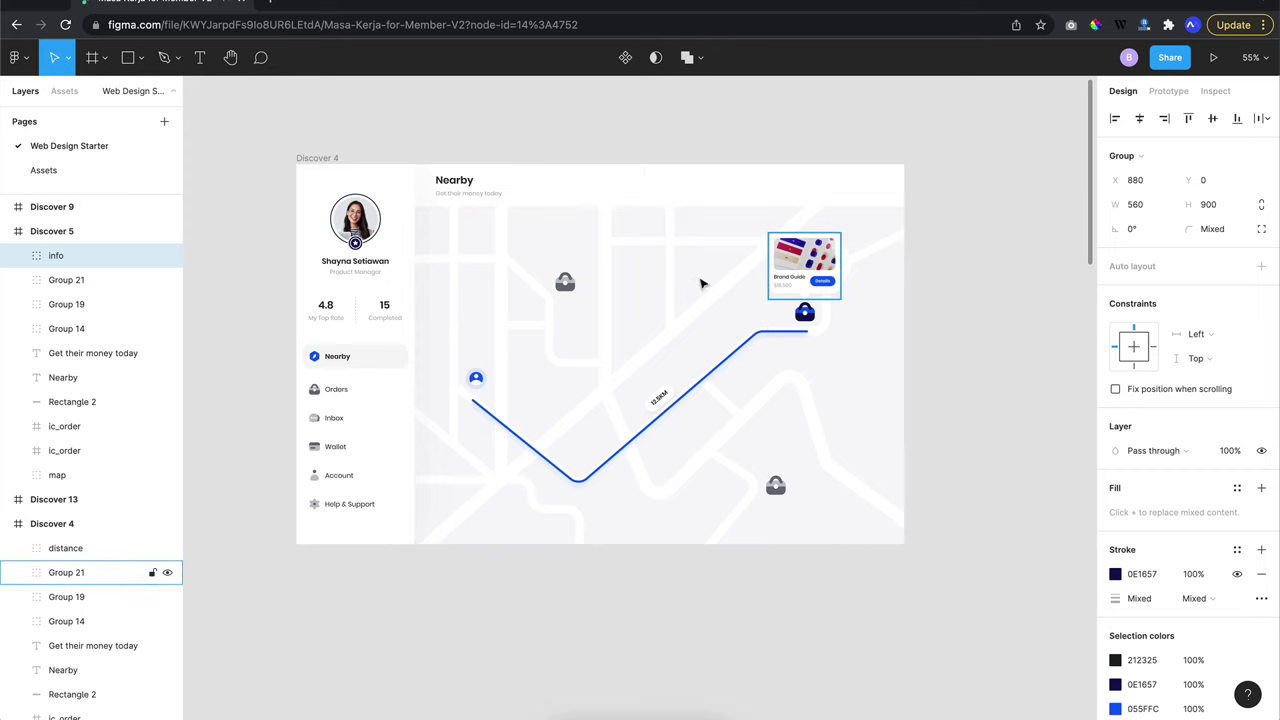
{"action": "scroll", "coordinate": [600, 283], "scroll_direction": "left", "scroll_amount": 2}
{"action": "scroll", "coordinate": [590, 300], "scroll_direction": "up", "scroll_amount": 2}
{"action": "scroll", "coordinate": [583, 315], "scroll_direction": "down", "scroll_amount": 3}
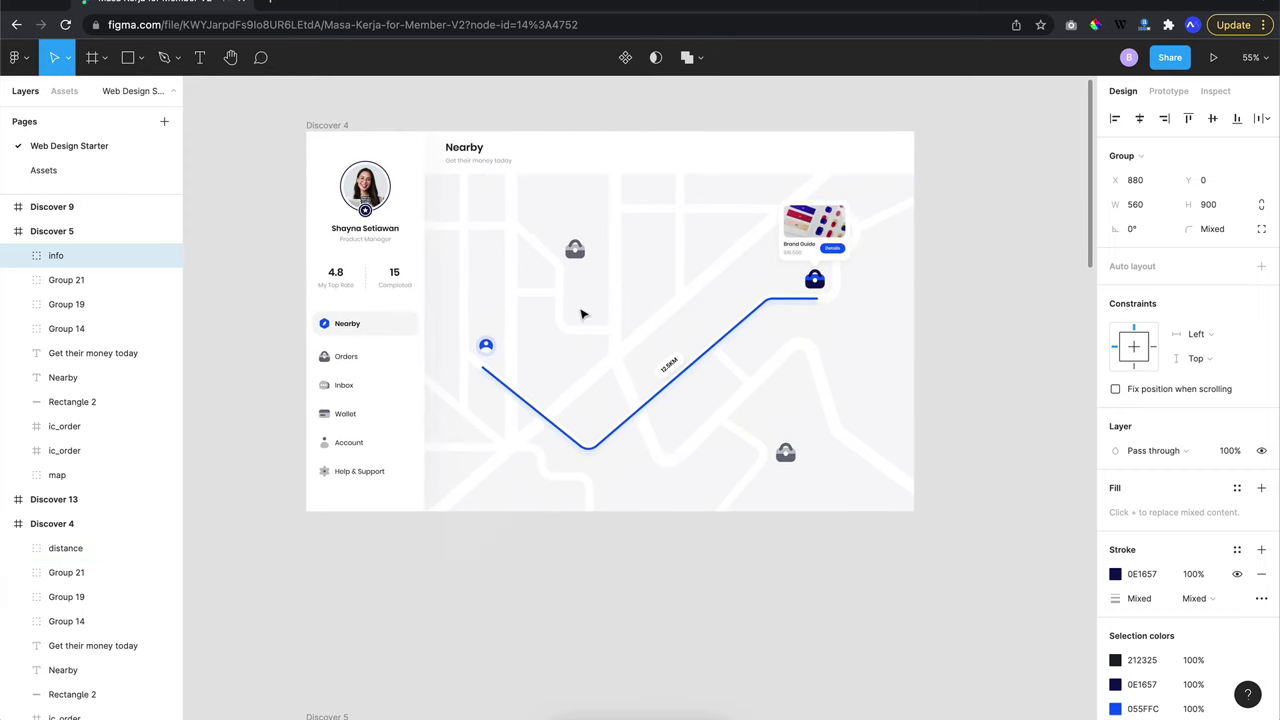
{"action": "scroll", "coordinate": [583, 315], "scroll_direction": "up", "scroll_amount": 1}
{"action": "scroll", "coordinate": [583, 315], "scroll_direction": "up", "scroll_amount": 3, "text": "ctrl"}
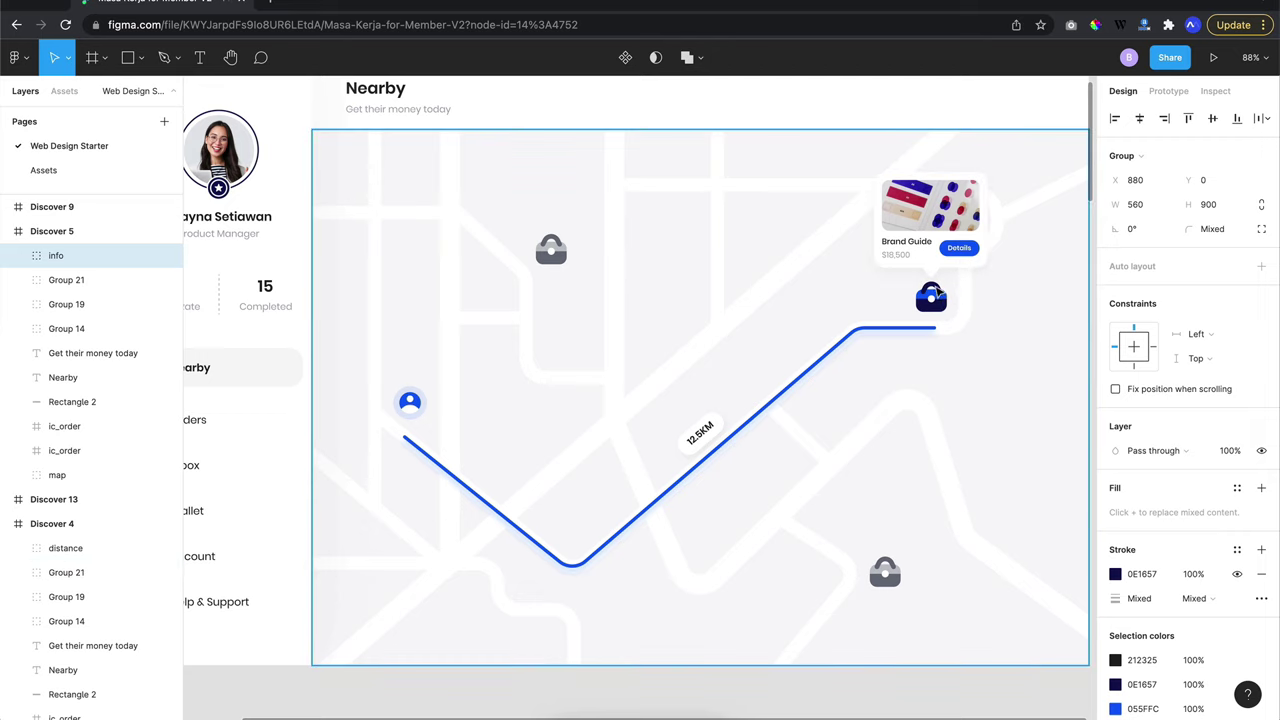
{"action": "scroll", "coordinate": [839, 315], "scroll_direction": "down", "scroll_amount": 3, "text": "ctrl"}
{"action": "scroll", "coordinate": [843, 309], "scroll_direction": "down", "scroll_amount": 2, "text": "ctrl"}
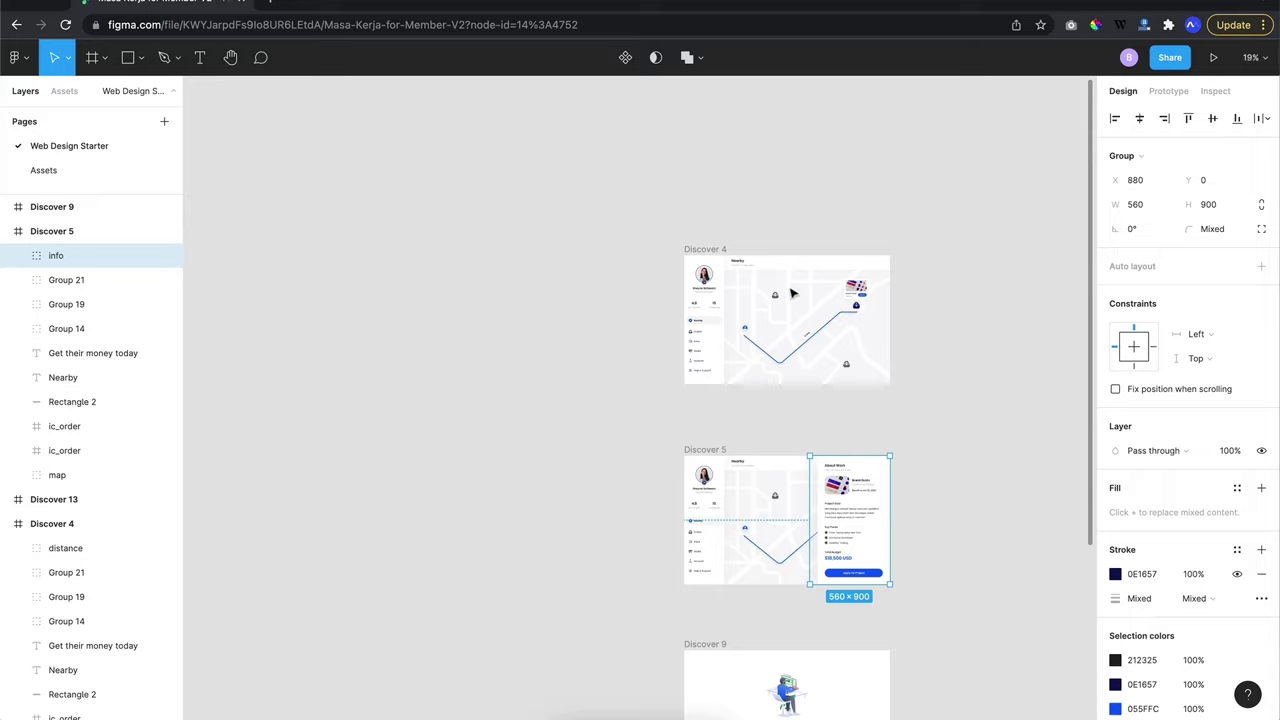
{"action": "left_click", "coordinate": [716, 250]}
Duplicate the Discover 4 frame to create Discover 14
{"action": "key", "text": "ctrl+d"}
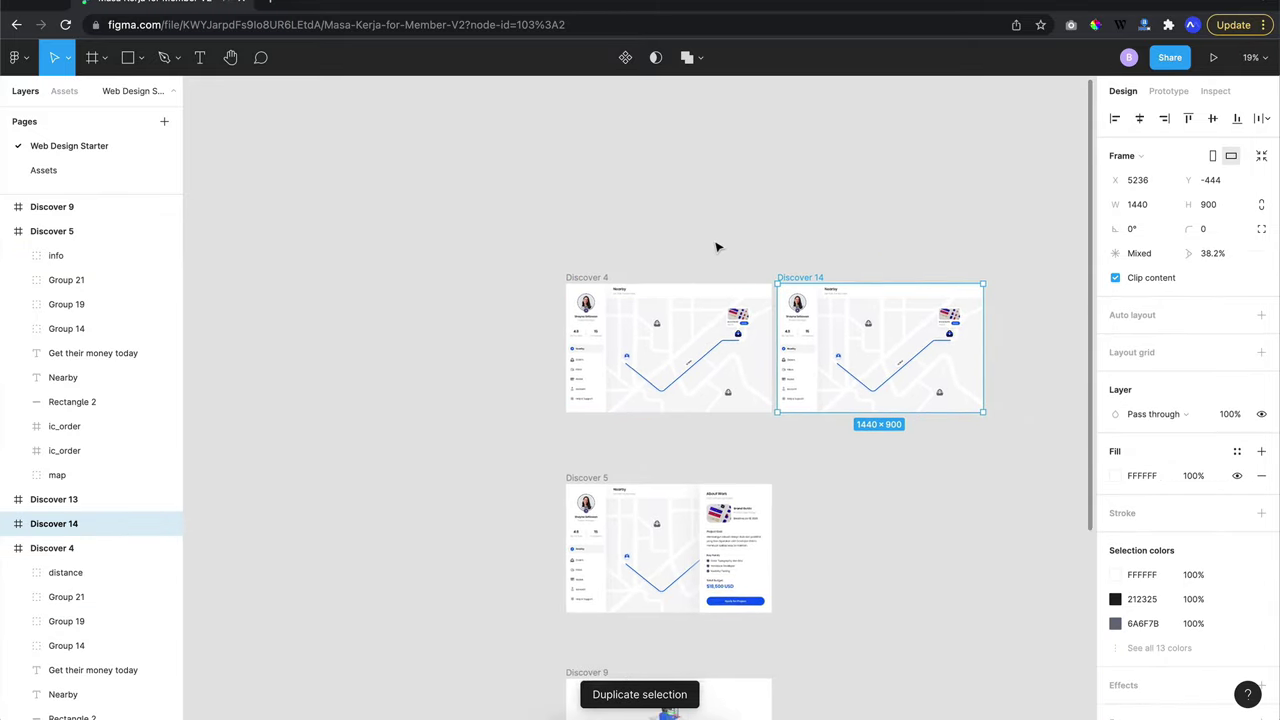
{"action": "scroll", "coordinate": [716, 246], "scroll_direction": "up", "scroll_amount": 2, "text": "ctrl"}
{"action": "scroll", "coordinate": [716, 246], "scroll_direction": "up", "scroll_amount": 3, "text": "ctrl"}
{"action": "scroll", "coordinate": [716, 246], "scroll_direction": "down", "scroll_amount": 4, "text": "ctrl"}
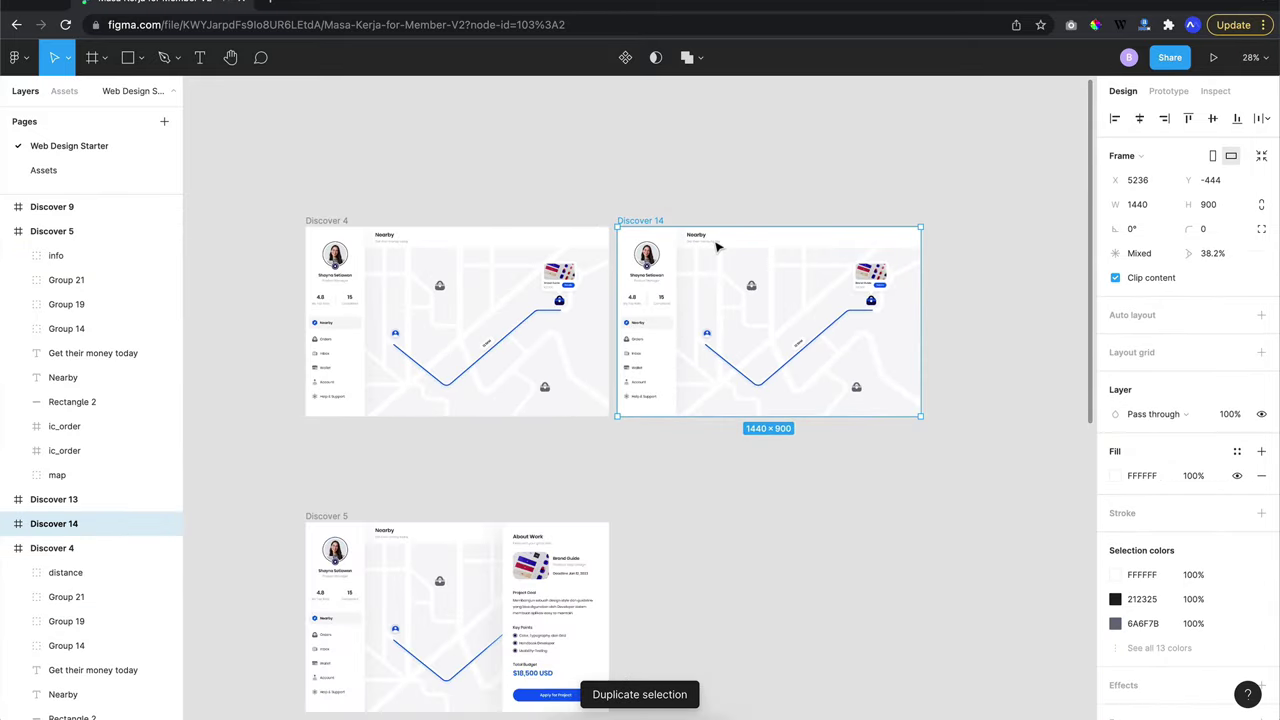
{"action": "scroll", "coordinate": [716, 246], "scroll_direction": "up", "scroll_amount": 3, "text": "ctrl"}
{"action": "scroll", "coordinate": [555, 160], "scroll_direction": "left", "scroll_amount": 1}
{"action": "scroll", "coordinate": [555, 160], "scroll_direction": "down", "scroll_amount": 2, "text": "ctrl"}
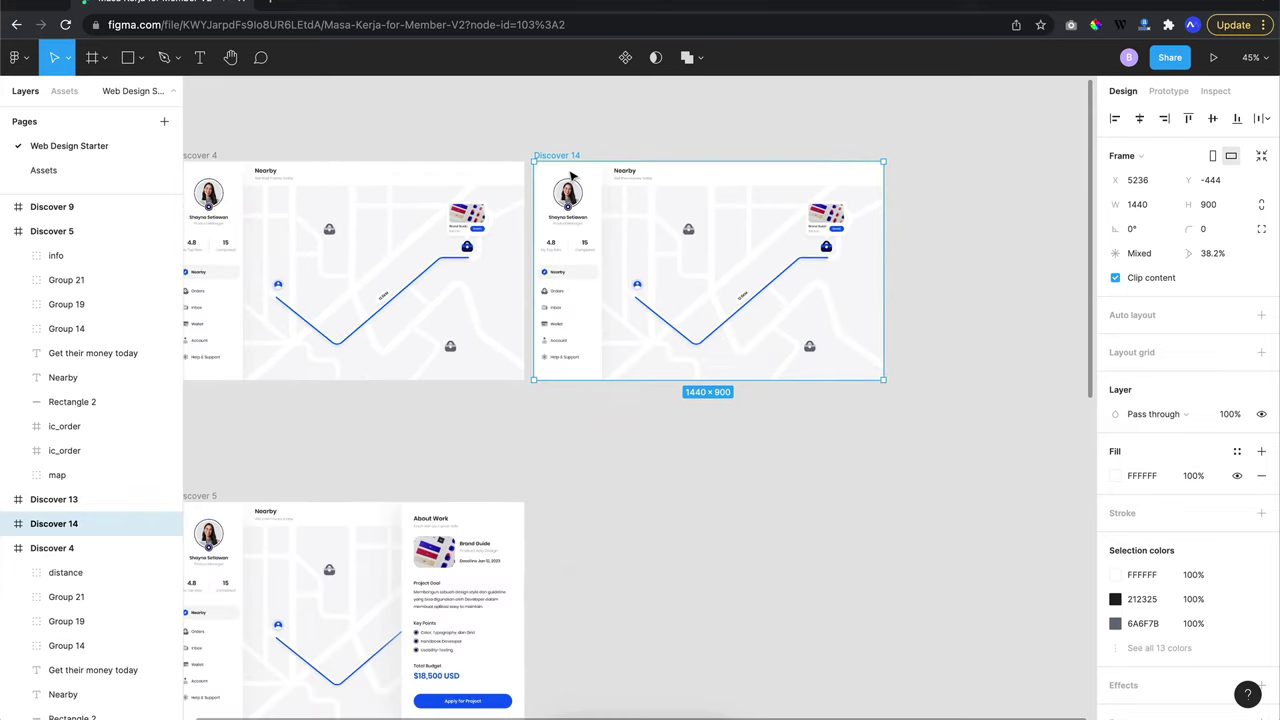
Move Discover 14 slightly right to X 5314, leaving a gap beside Discover 4
{"action": "left_click_drag", "start_coordinate": [555, 160], "coordinate": [648, 141]}
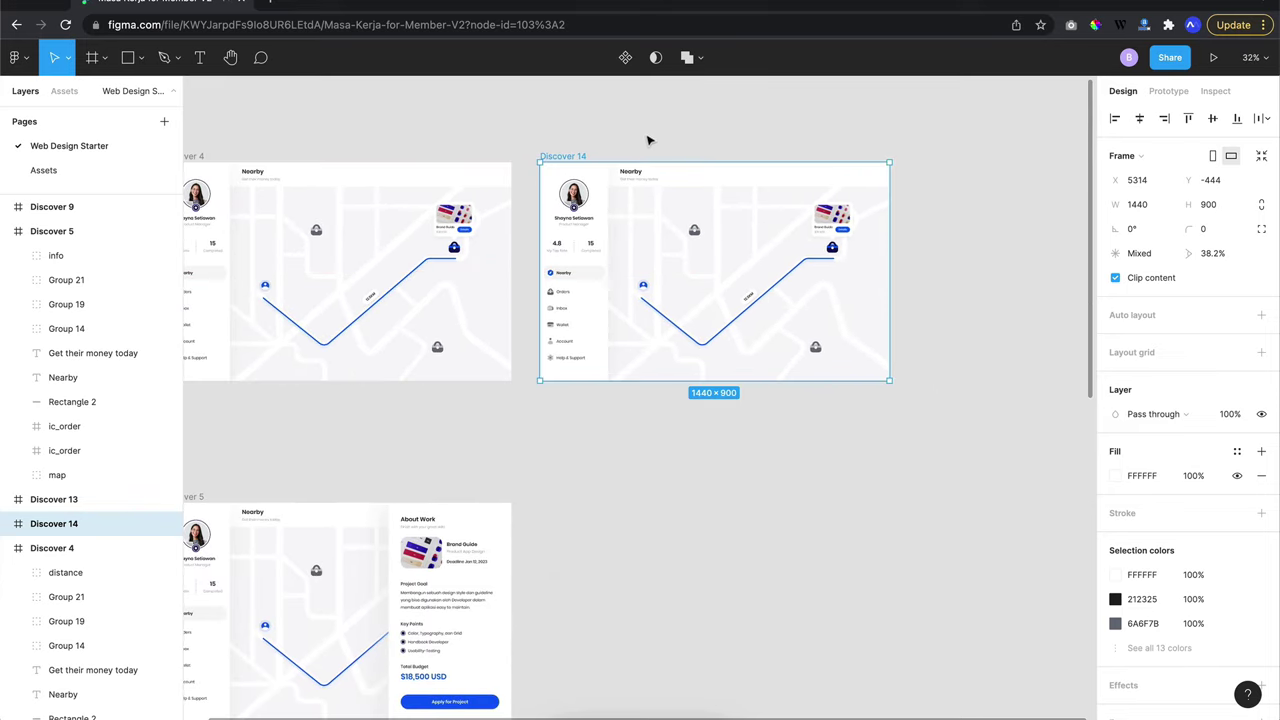
{"action": "scroll", "coordinate": [668, 139], "scroll_direction": "left", "scroll_amount": 2}
{"action": "scroll", "coordinate": [668, 139], "scroll_direction": "right", "scroll_amount": 2}
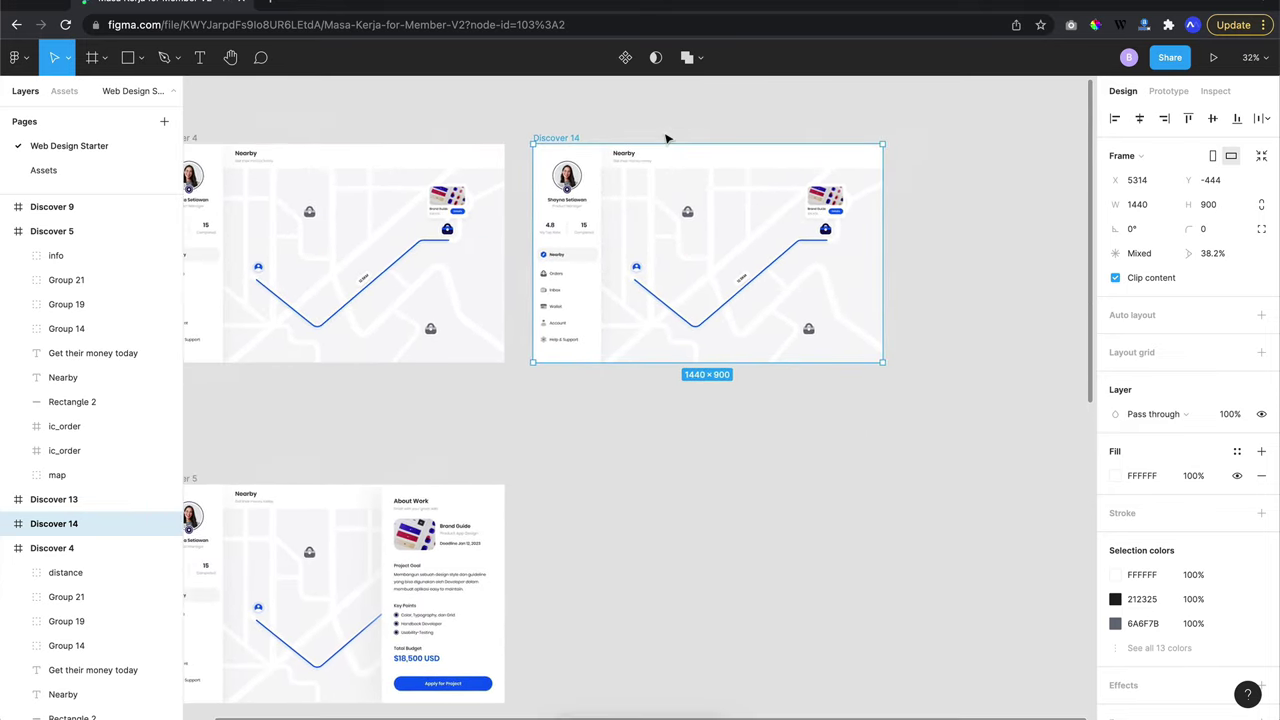
{"action": "scroll", "coordinate": [668, 139], "scroll_direction": "right", "scroll_amount": 3}
{"action": "scroll", "coordinate": [668, 139], "scroll_direction": "up", "scroll_amount": 3, "text": "ctrl"}
{"action": "scroll", "coordinate": [668, 139], "scroll_direction": "up", "scroll_amount": 2, "text": "ctrl"}
{"action": "scroll", "coordinate": [668, 139], "scroll_direction": "up", "scroll_amount": 2, "text": "ctrl"}
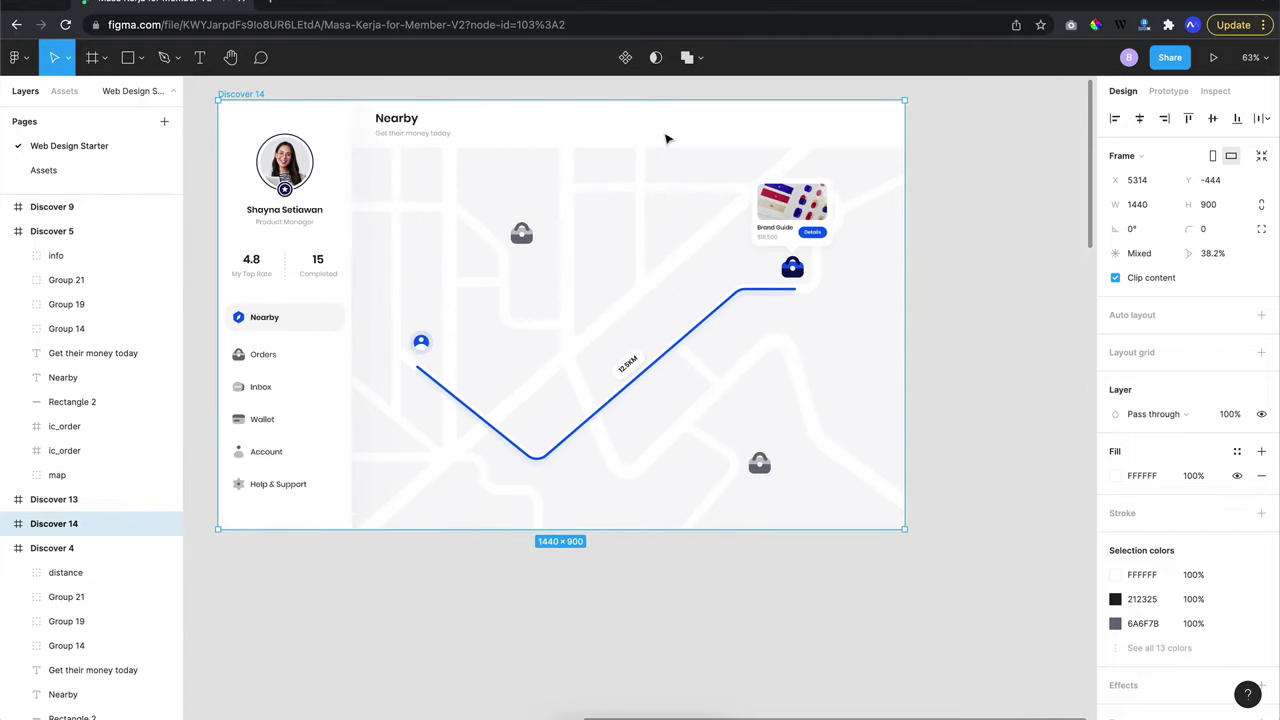
{"action": "scroll", "coordinate": [668, 139], "scroll_direction": "left", "scroll_amount": 3}
{"action": "scroll", "coordinate": [668, 139], "scroll_direction": "up", "scroll_amount": 2, "text": "ctrl"}
{"action": "scroll", "coordinate": [668, 139], "scroll_direction": "right", "scroll_amount": 5}
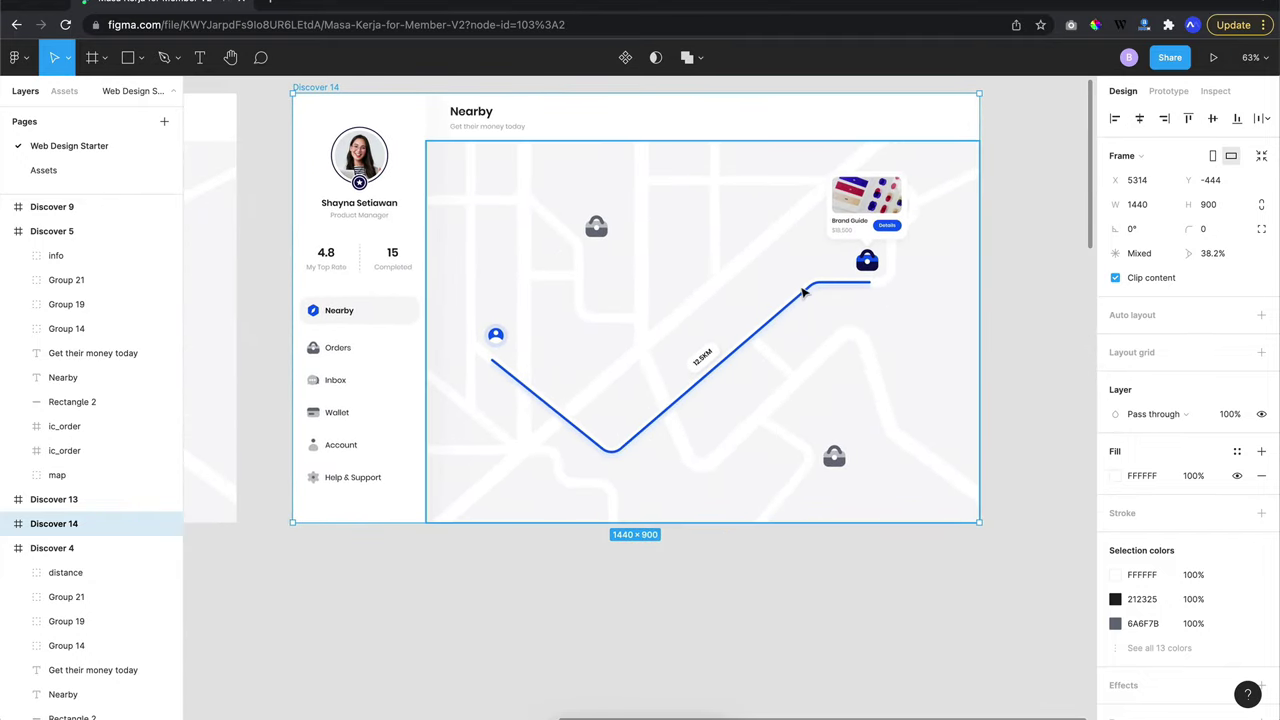
{"action": "scroll", "coordinate": [686, 157], "scroll_direction": "up", "scroll_amount": 1}
{"action": "scroll", "coordinate": [783, 322], "scroll_direction": "left", "scroll_amount": 2}
{"action": "scroll", "coordinate": [783, 330], "scroll_direction": "right", "scroll_amount": 1}
{"action": "scroll", "coordinate": [783, 330], "scroll_direction": "up", "scroll_amount": 1}
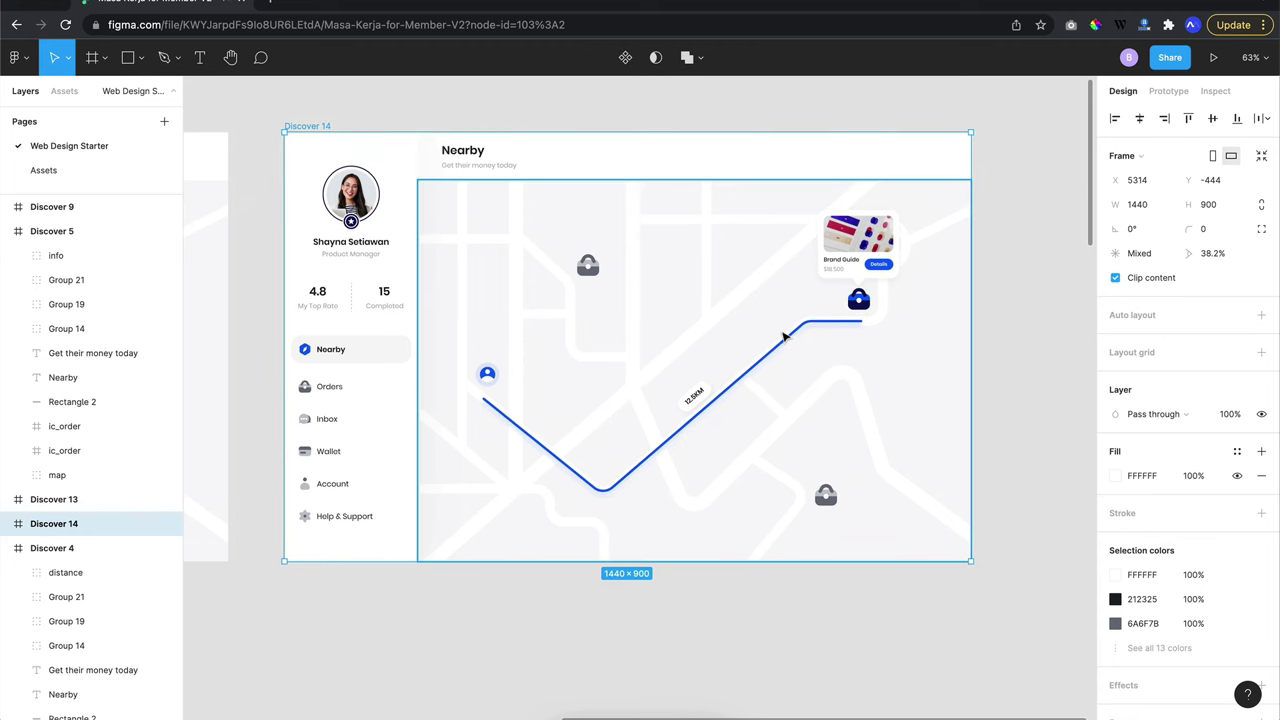
{"action": "scroll", "coordinate": [787, 341], "scroll_direction": "down", "scroll_amount": 1}
Select the route line group (Group 18) inside the Discover 14 map
{"action": "double_click", "coordinate": [785, 336]}
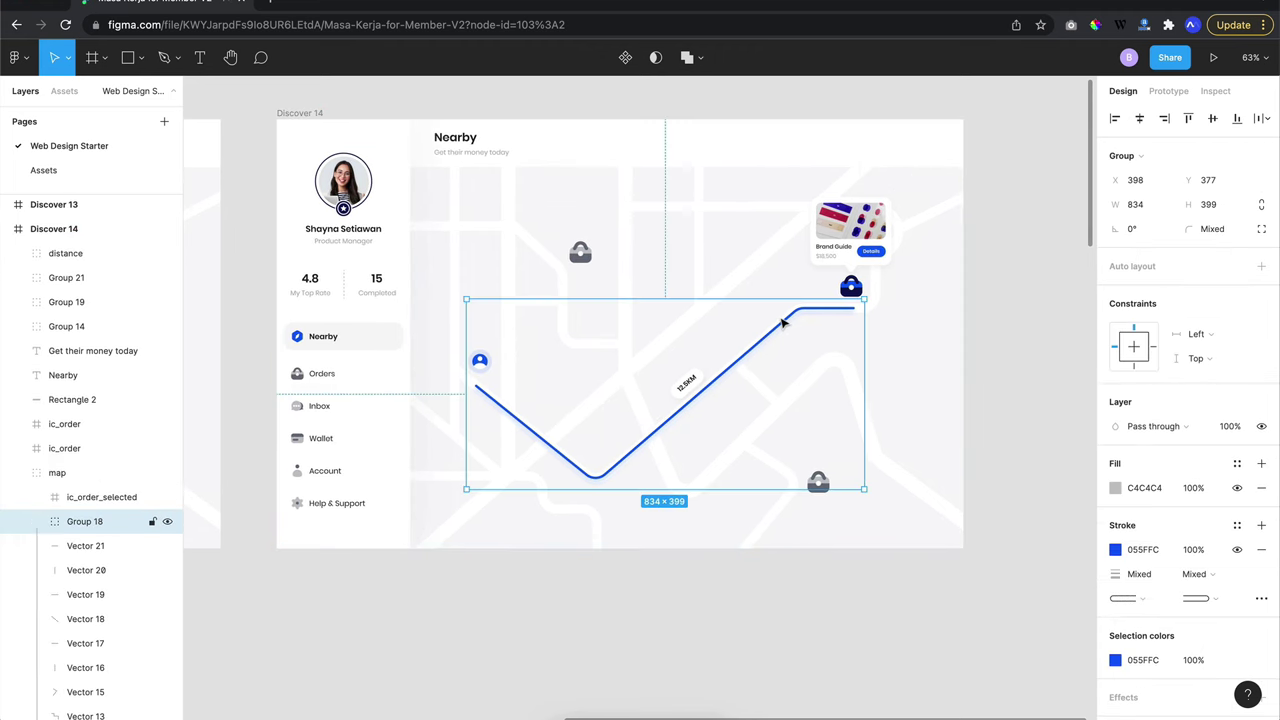
{"action": "scroll", "coordinate": [783, 322], "scroll_direction": "down", "scroll_amount": 2}
{"action": "scroll", "coordinate": [783, 322], "scroll_direction": "up", "scroll_amount": 1}
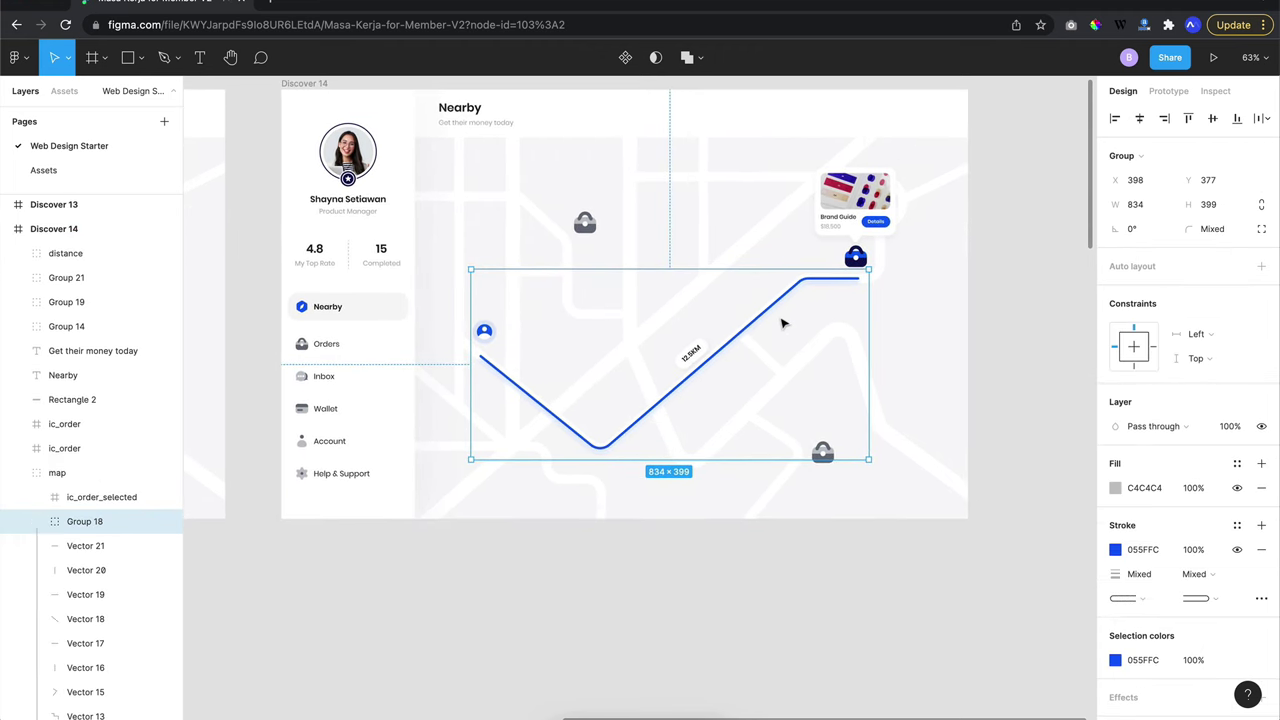
{"action": "scroll", "coordinate": [783, 322], "scroll_direction": "up", "scroll_amount": 3}
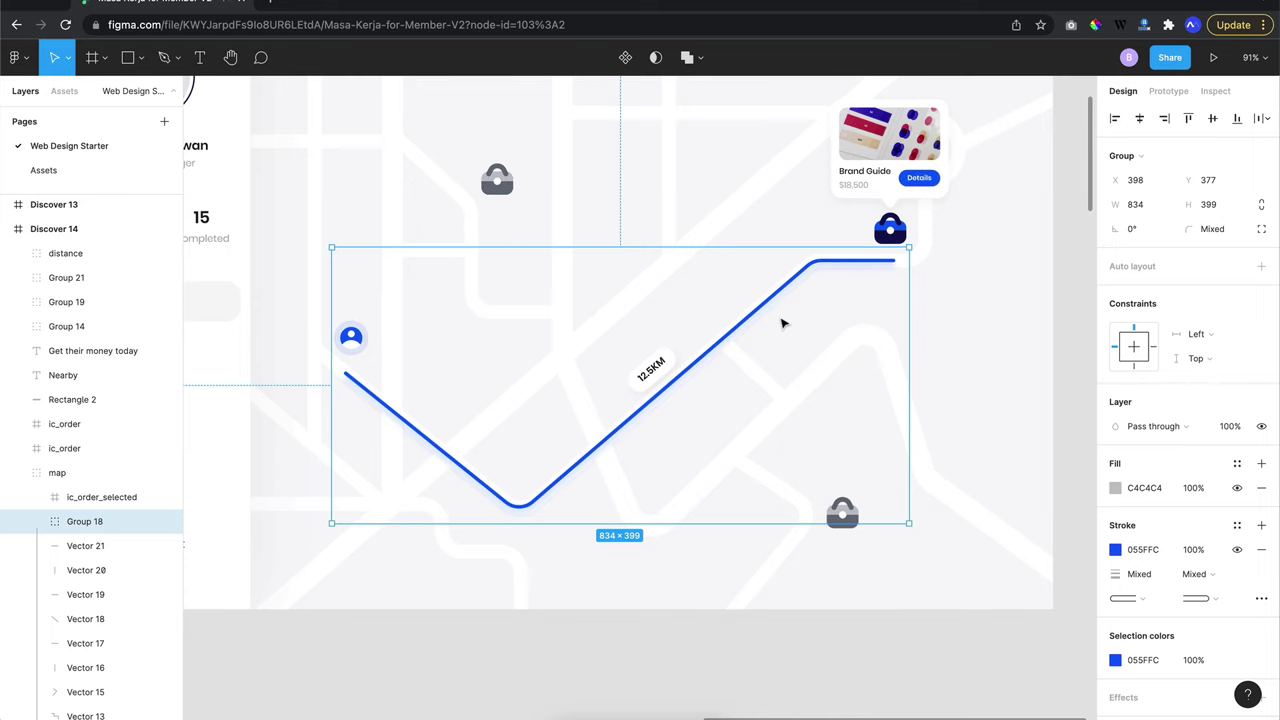
{"action": "scroll", "coordinate": [783, 322], "scroll_direction": "left", "scroll_amount": 1}
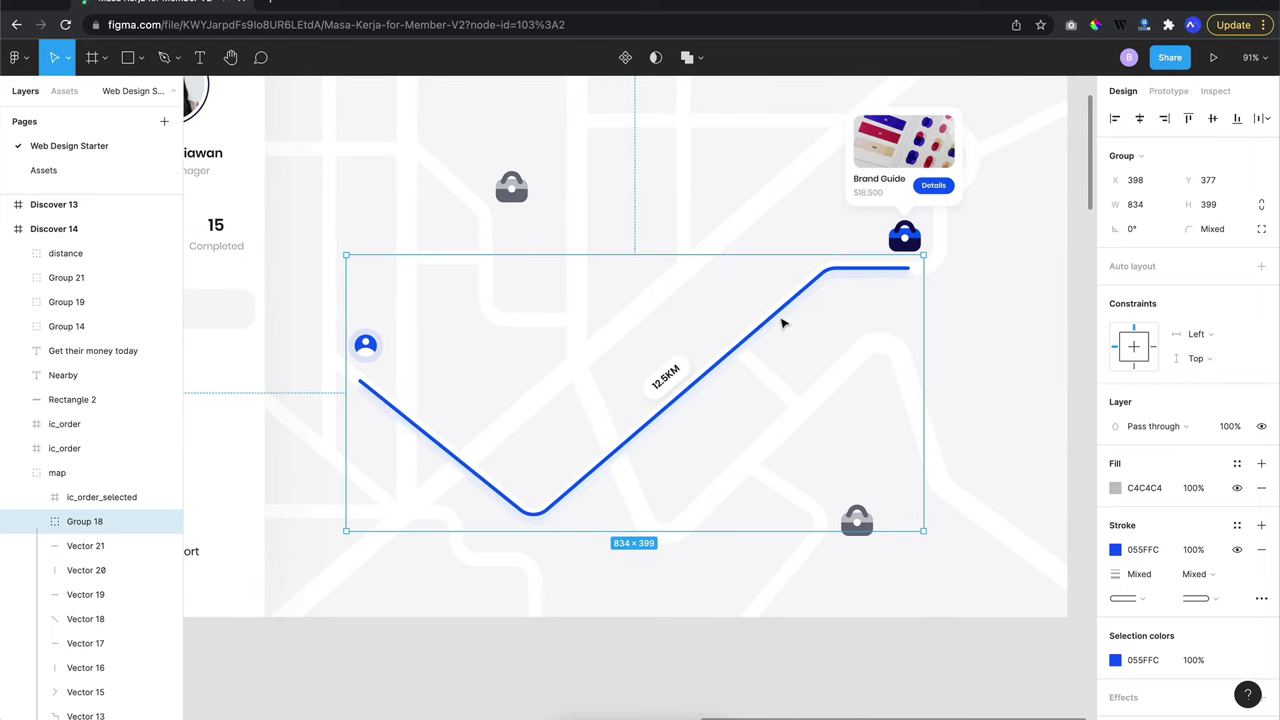
{"action": "scroll", "coordinate": [783, 322], "scroll_direction": "down", "scroll_amount": 2}
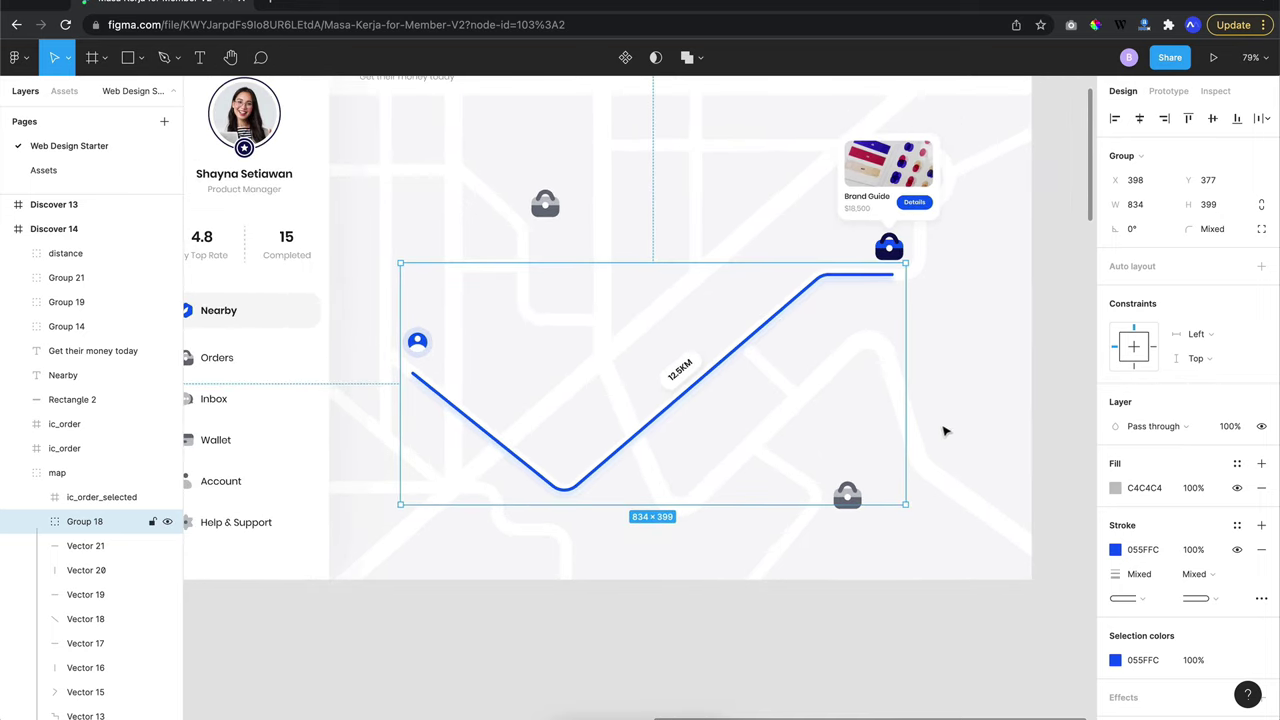
Recolour the lower bag pin's dark grey 6A6F7B to navy 0E1657 sampled from the destination pin
{"action": "left_click", "coordinate": [849, 496]}
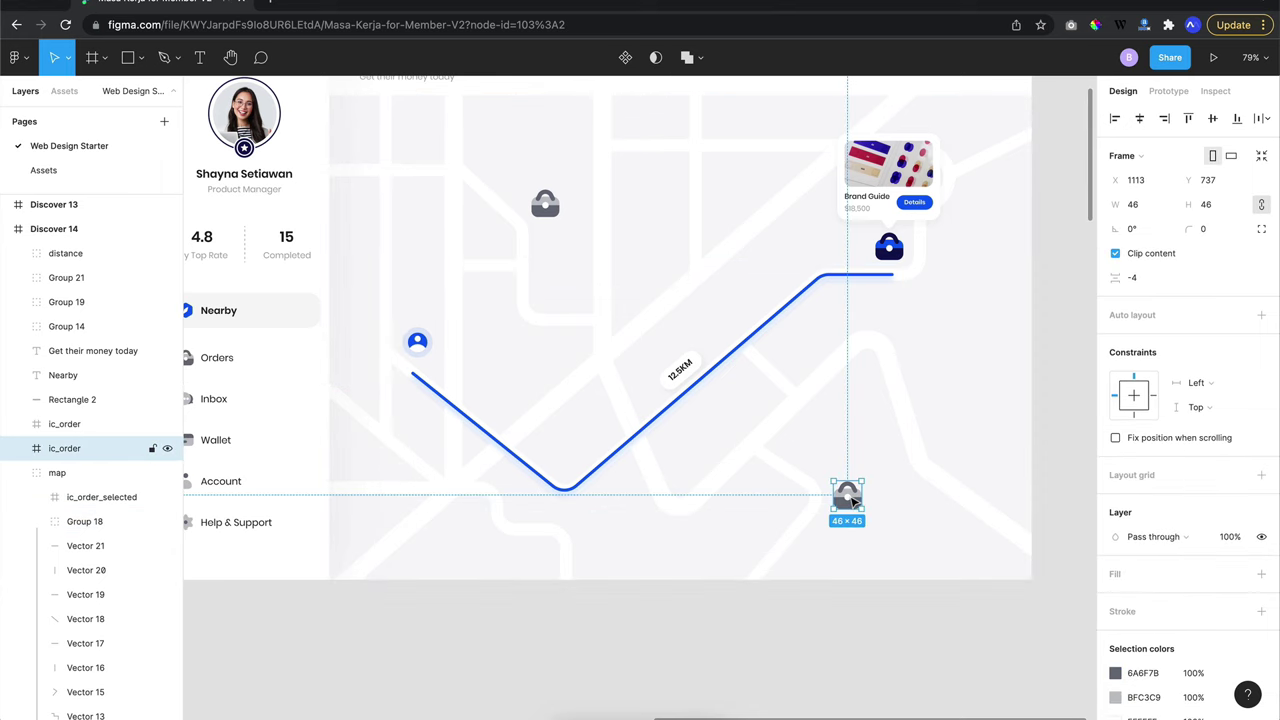
{"action": "scroll", "coordinate": [849, 496], "scroll_direction": "up", "scroll_amount": 3}
{"action": "scroll", "coordinate": [849, 496], "scroll_direction": "up", "scroll_amount": 2}
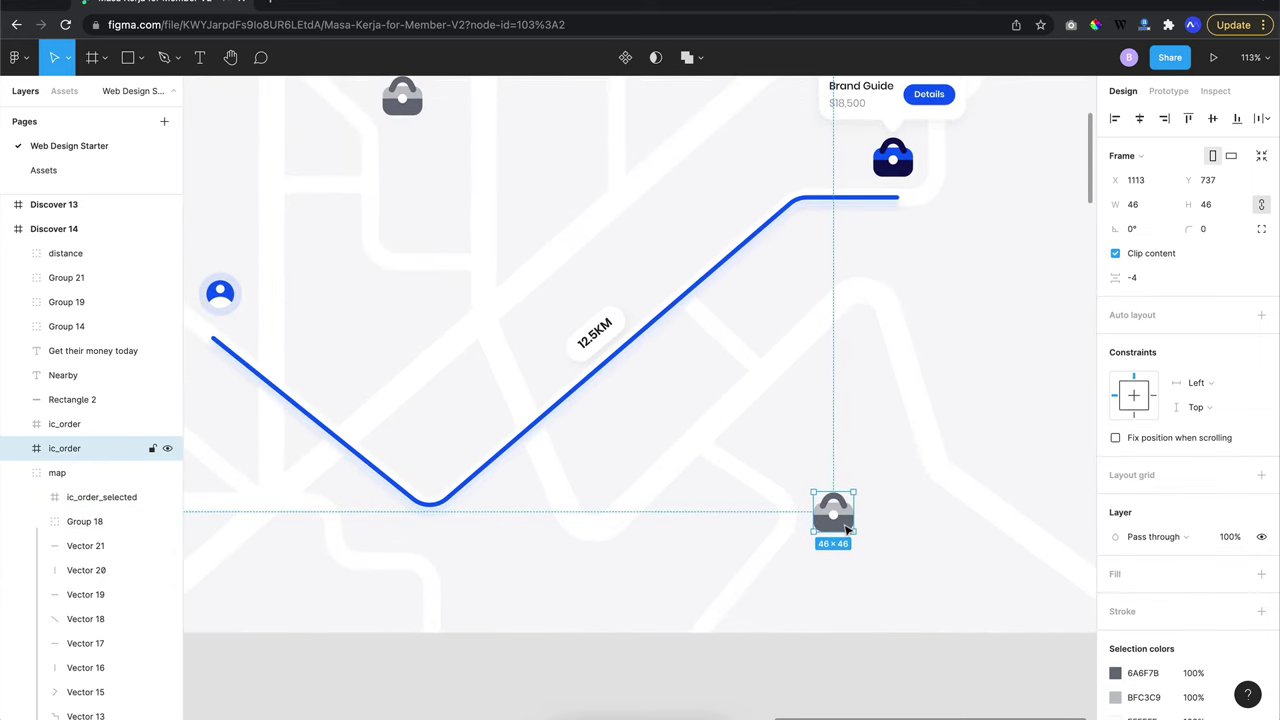
{"action": "scroll", "coordinate": [1137, 614], "scroll_direction": "down", "scroll_amount": 2}
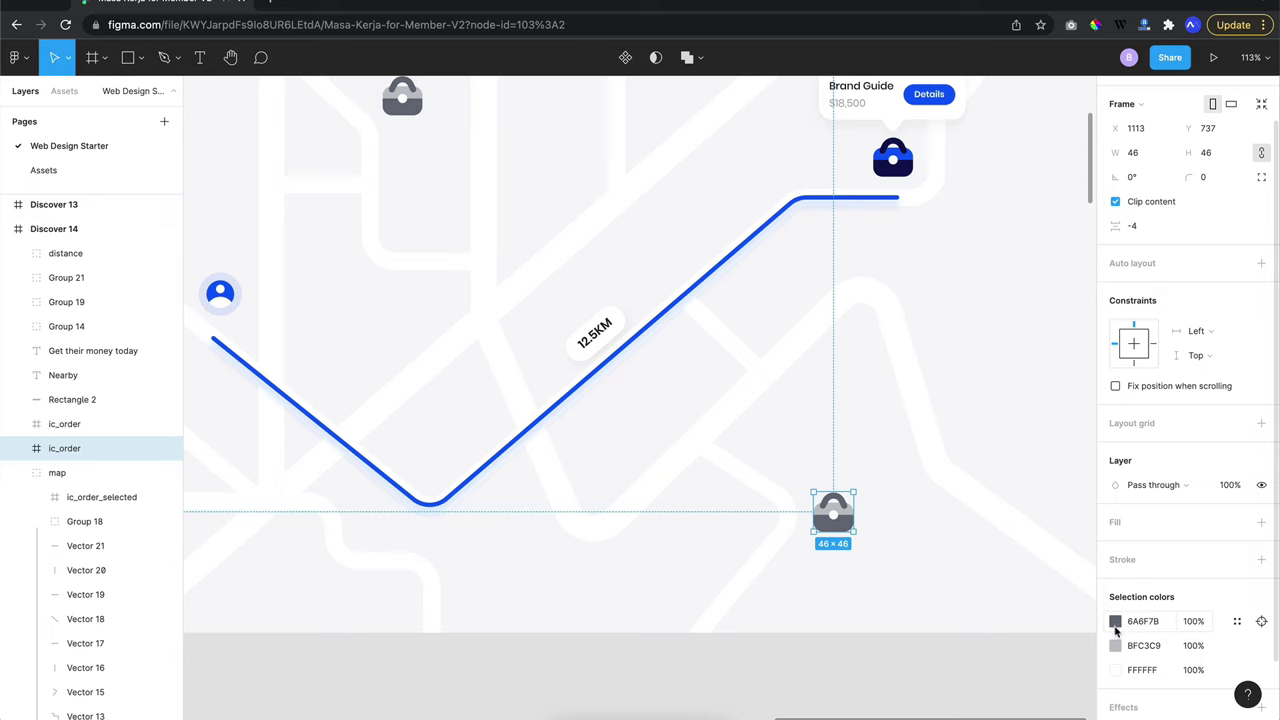
{"action": "left_click", "coordinate": [1115, 622]}
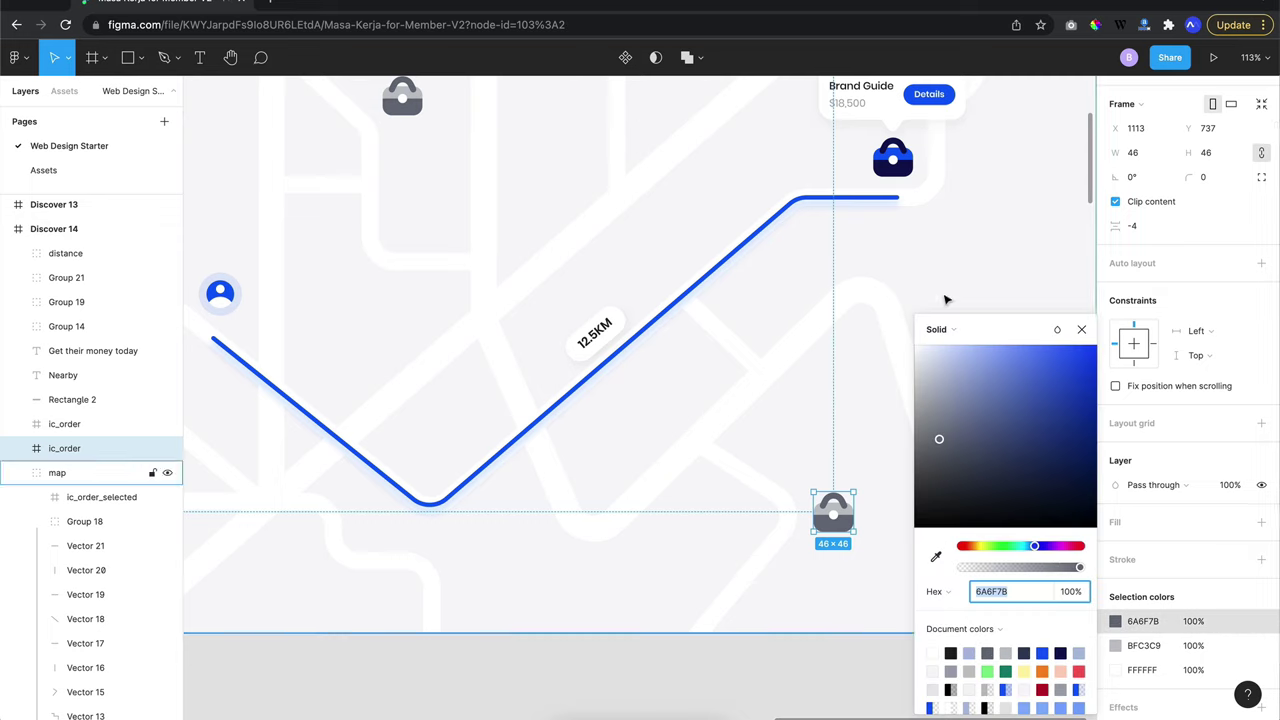
{"action": "left_click", "coordinate": [937, 556]}
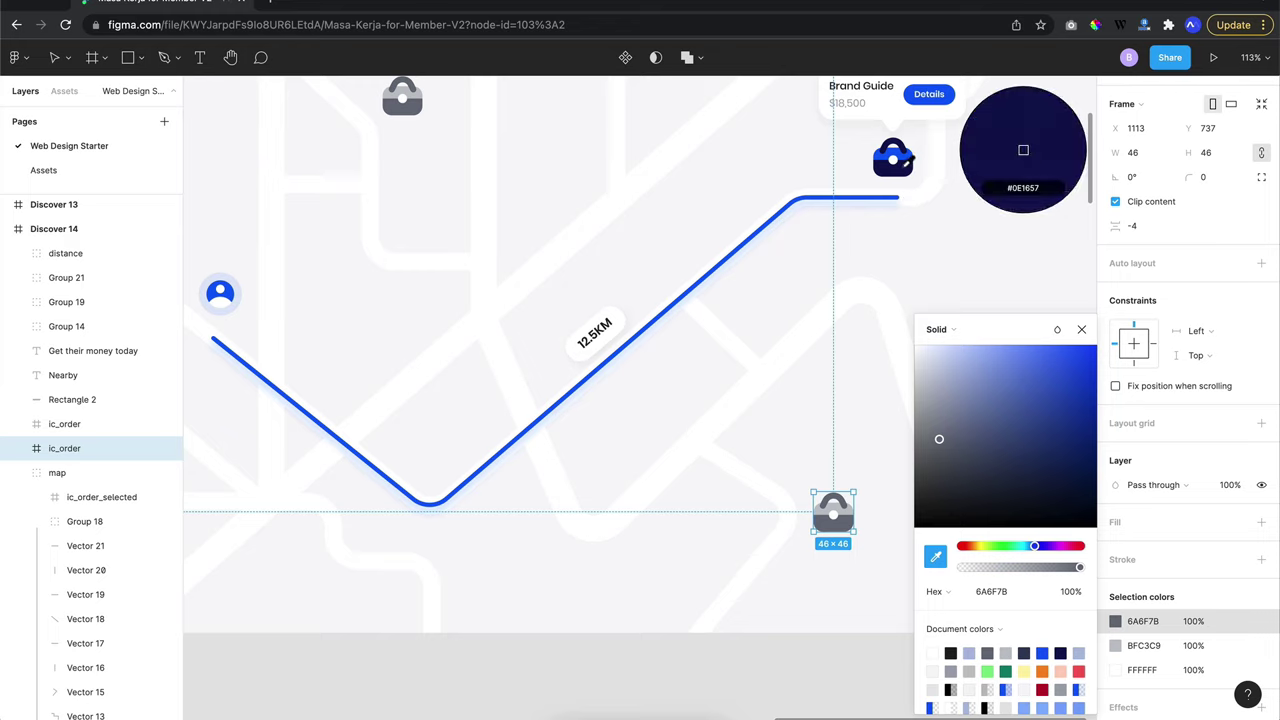
{"action": "left_click", "coordinate": [1023, 150]}
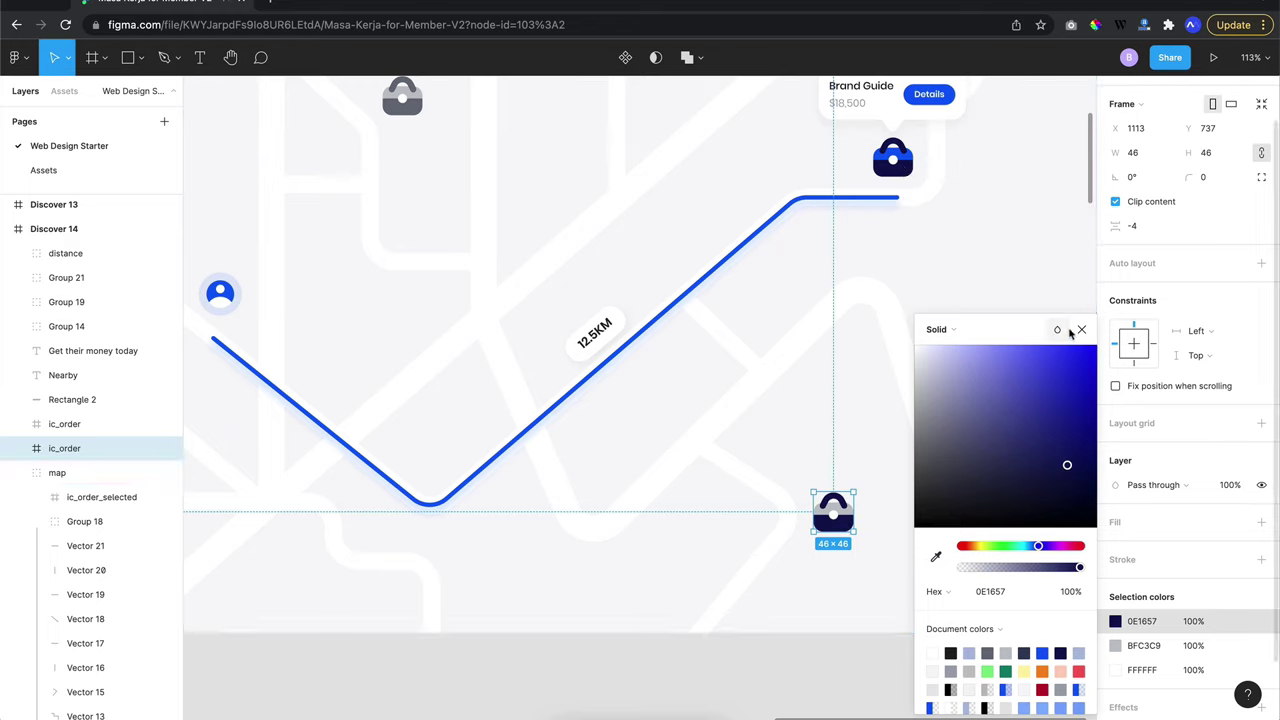
{"action": "key", "text": "Escape"}
Recolour the pin's light grey BFC3C9 to blue 055FFC using the eyedropper
{"action": "left_click", "coordinate": [1115, 645]}
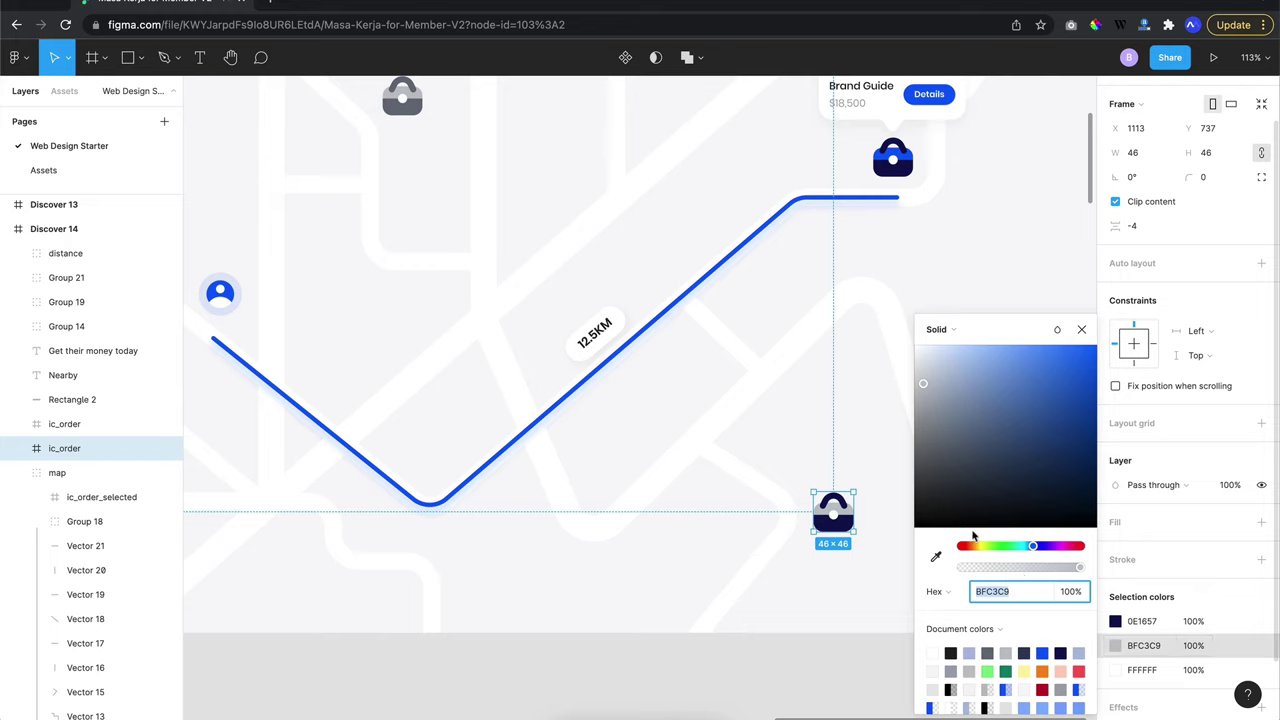
{"action": "left_click", "coordinate": [938, 559]}
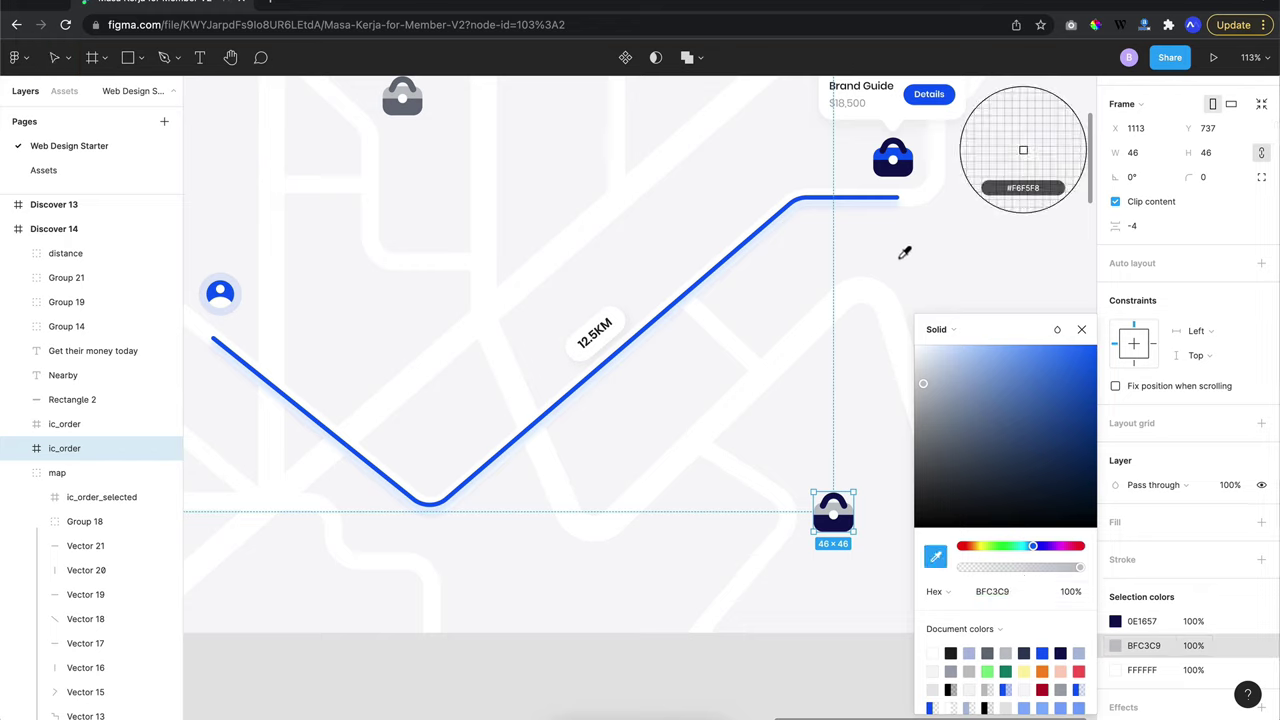
{"action": "left_click", "coordinate": [1020, 150]}
{"action": "left_click", "coordinate": [1083, 331]}
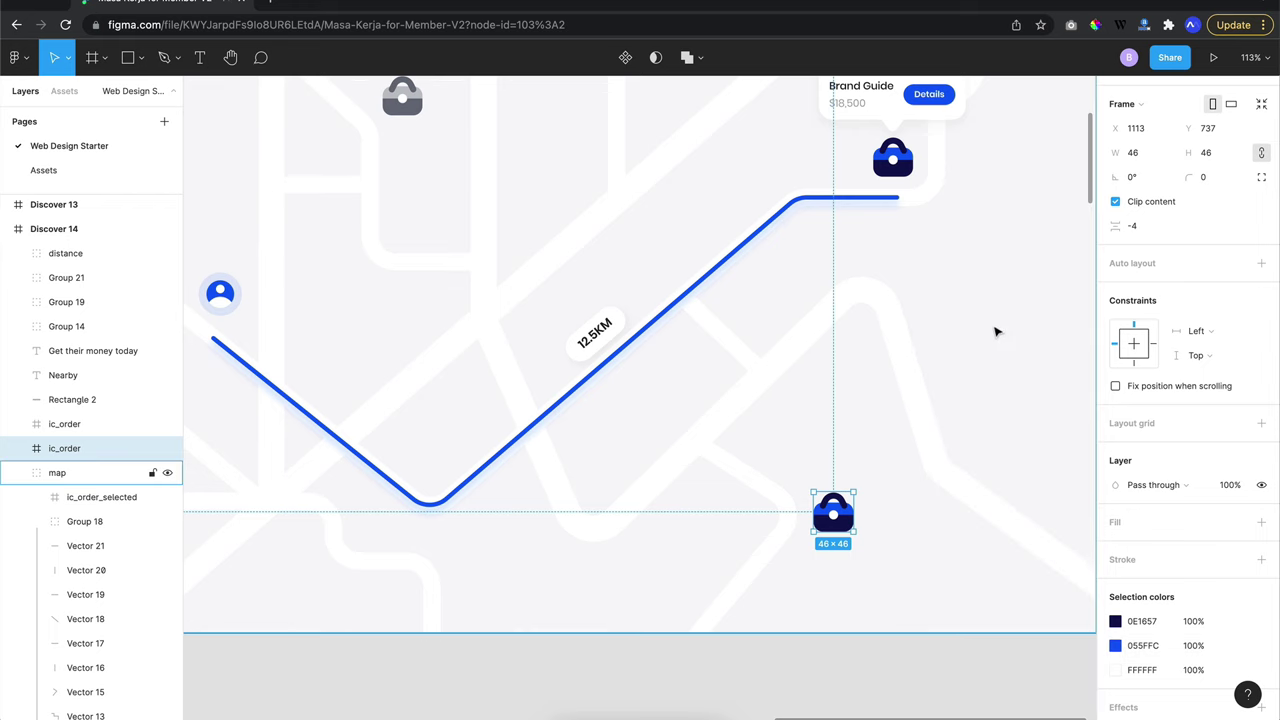
{"action": "scroll", "coordinate": [994, 331], "scroll_direction": "up", "scroll_amount": 2}
{"action": "scroll", "coordinate": [994, 331], "scroll_direction": "left", "scroll_amount": 2}
Recolour the top bag pin's 6A6F7B to navy 0E1657 and BFC3C9 to blue 055FFC, sampled from the destination pin
{"action": "left_click", "coordinate": [493, 187]}
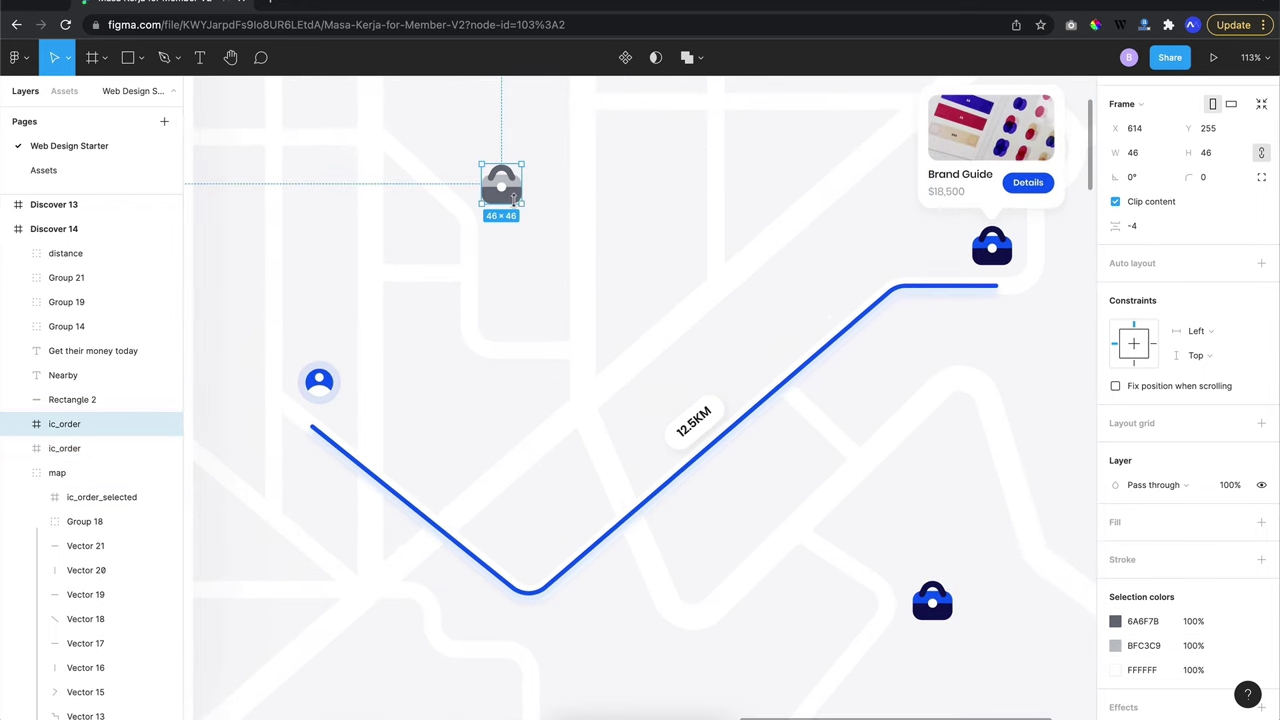
{"action": "left_click", "coordinate": [1116, 622]}
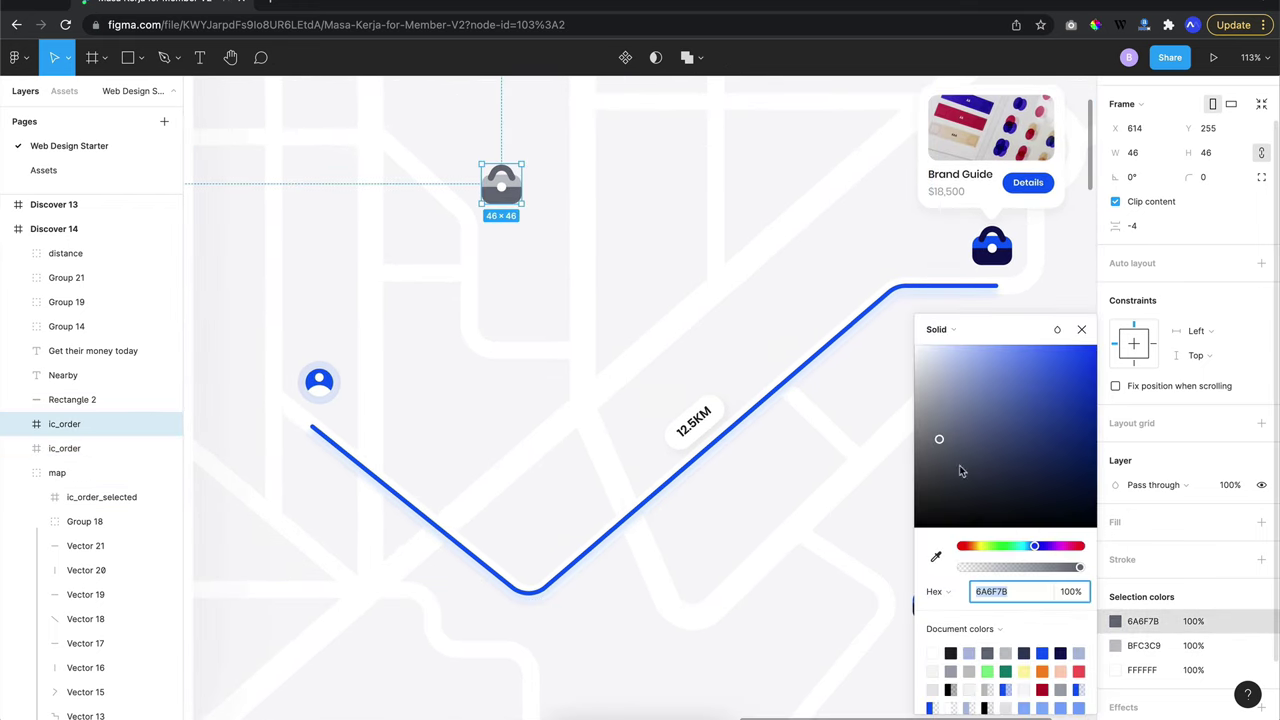
{"action": "left_click", "coordinate": [936, 557]}
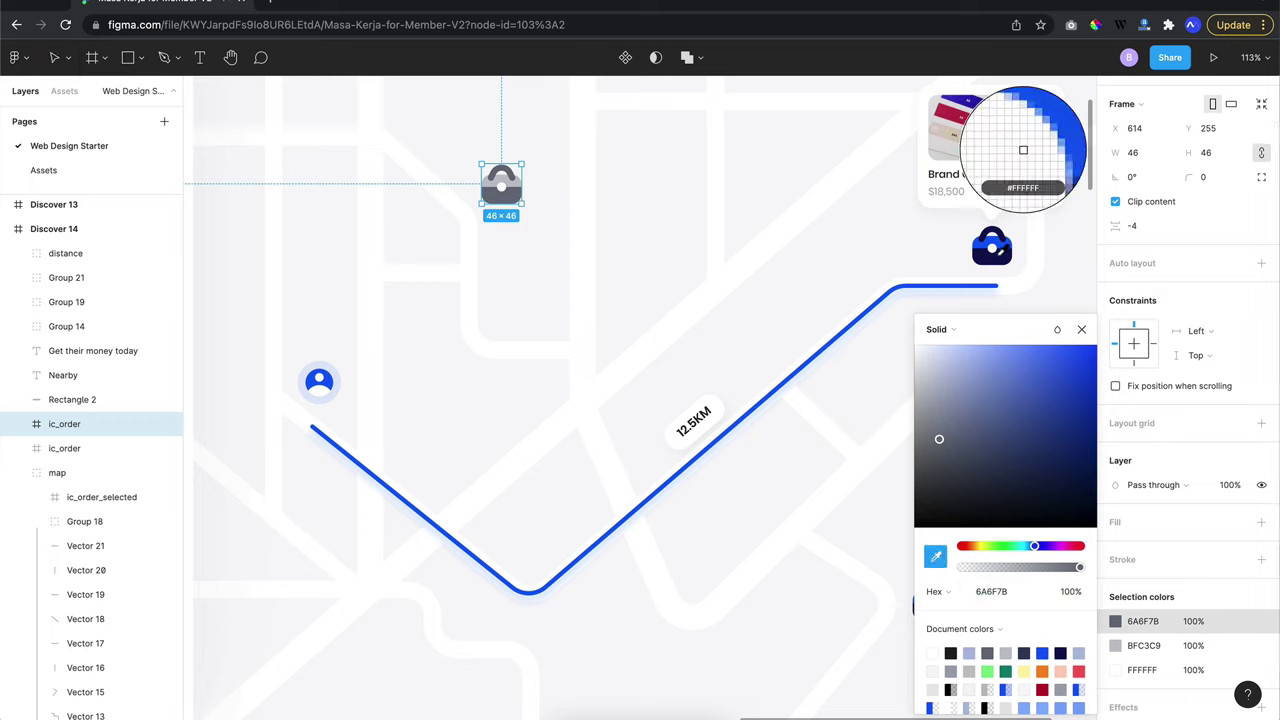
{"action": "left_click", "coordinate": [1023, 150]}
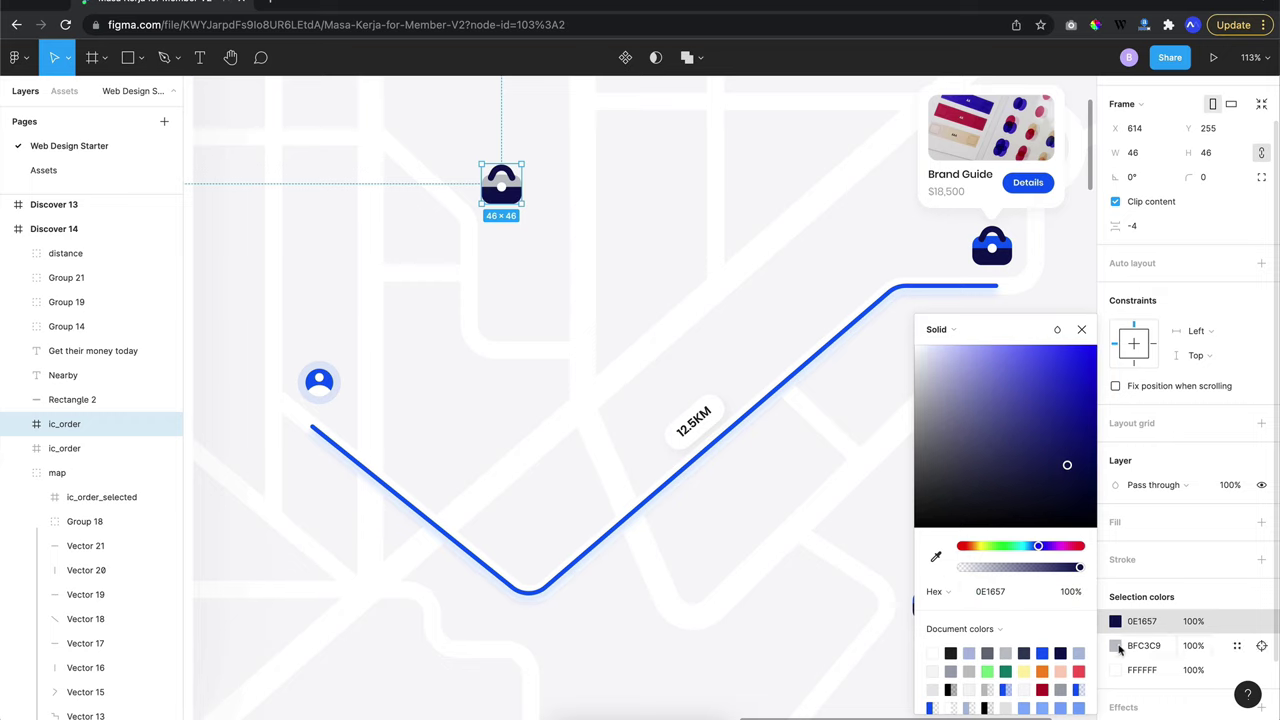
{"action": "left_click", "coordinate": [1118, 646]}
{"action": "left_click", "coordinate": [936, 557]}
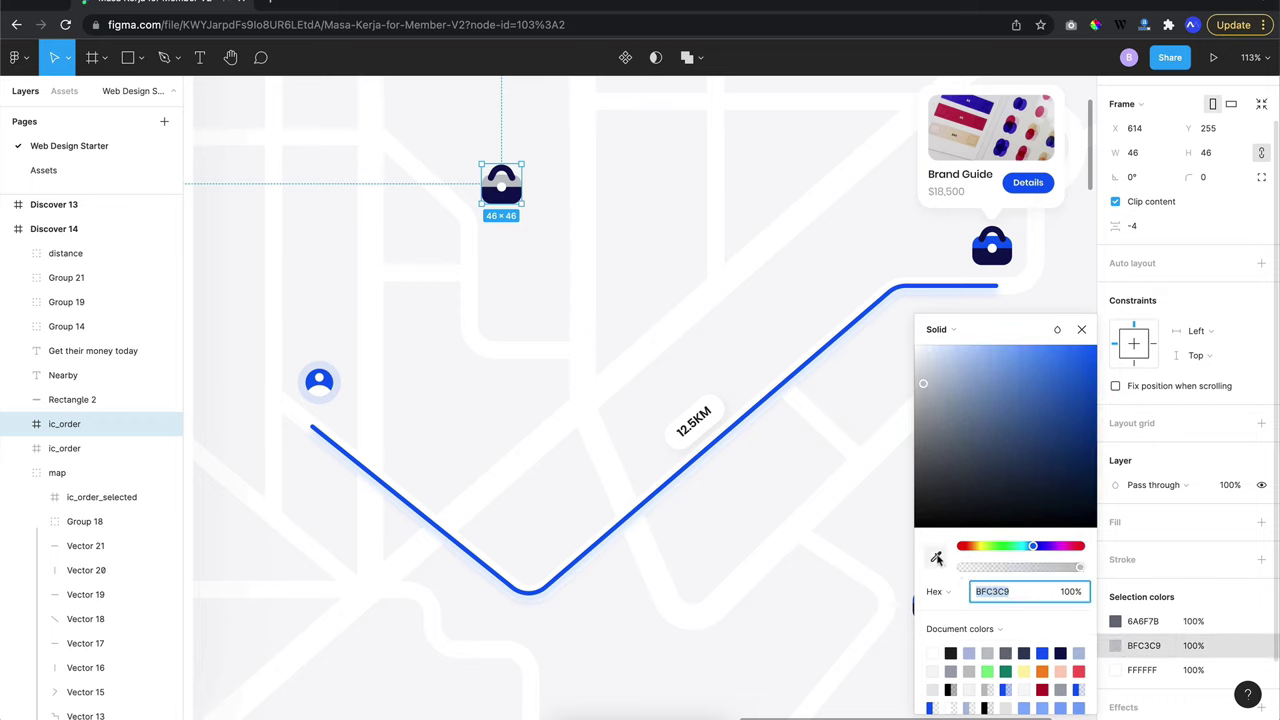
{"action": "left_click", "coordinate": [1023, 150]}
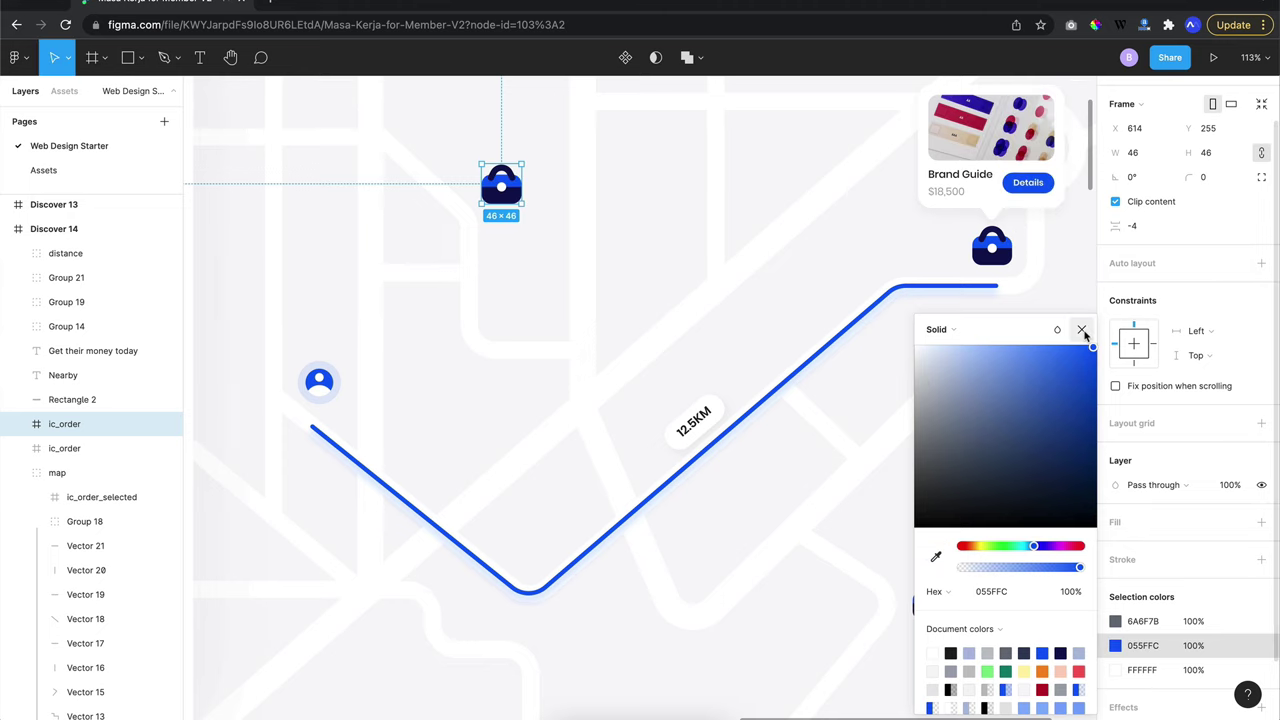
{"action": "left_click", "coordinate": [1081, 329]}
{"action": "scroll", "coordinate": [1012, 333], "scroll_direction": "right", "scroll_amount": 3}
{"action": "scroll", "coordinate": [1012, 333], "scroll_direction": "down", "scroll_amount": 3}
{"action": "scroll", "coordinate": [1012, 333], "scroll_direction": "down", "scroll_amount": 2}
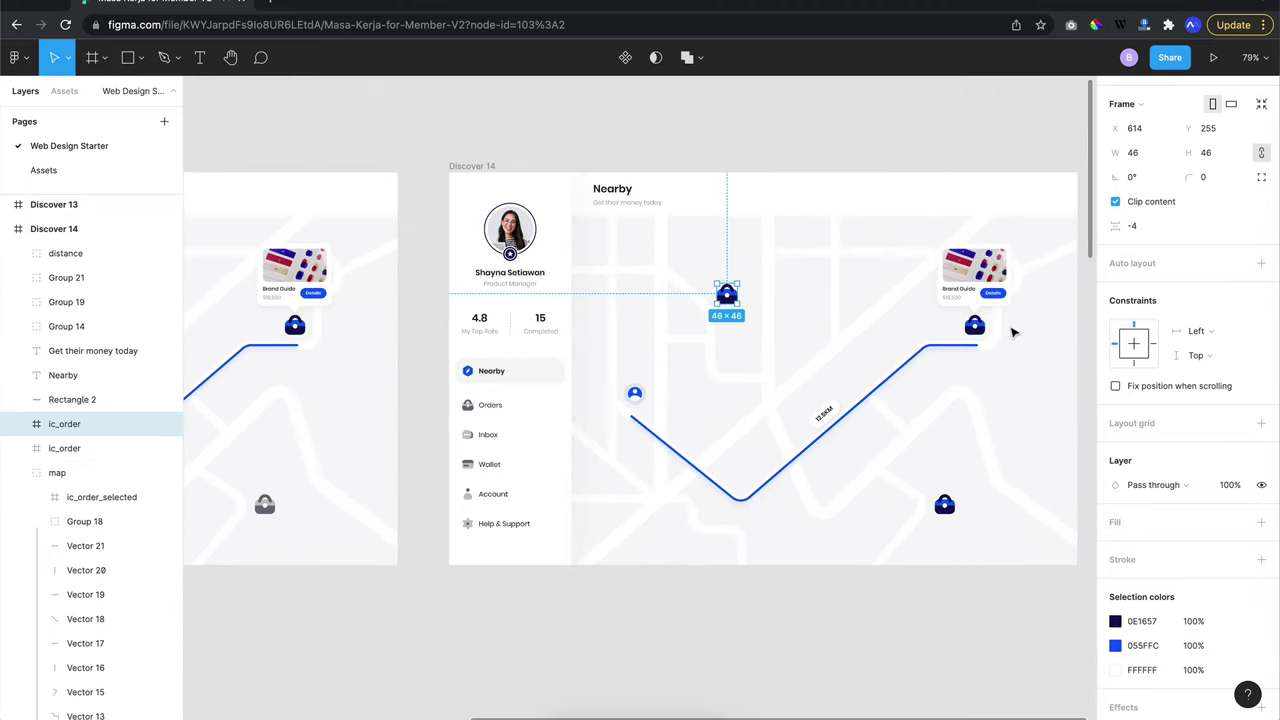
{"action": "scroll", "coordinate": [1012, 333], "scroll_direction": "down", "scroll_amount": 2}
{"action": "scroll", "coordinate": [1012, 333], "scroll_direction": "down", "scroll_amount": 1}
{"action": "scroll", "coordinate": [1012, 333], "scroll_direction": "up", "scroll_amount": 2}
Select the mask Rectangle 18 inside the route group, Group 18
{"action": "scroll", "coordinate": [1011, 331], "scroll_direction": "up", "scroll_amount": 2}
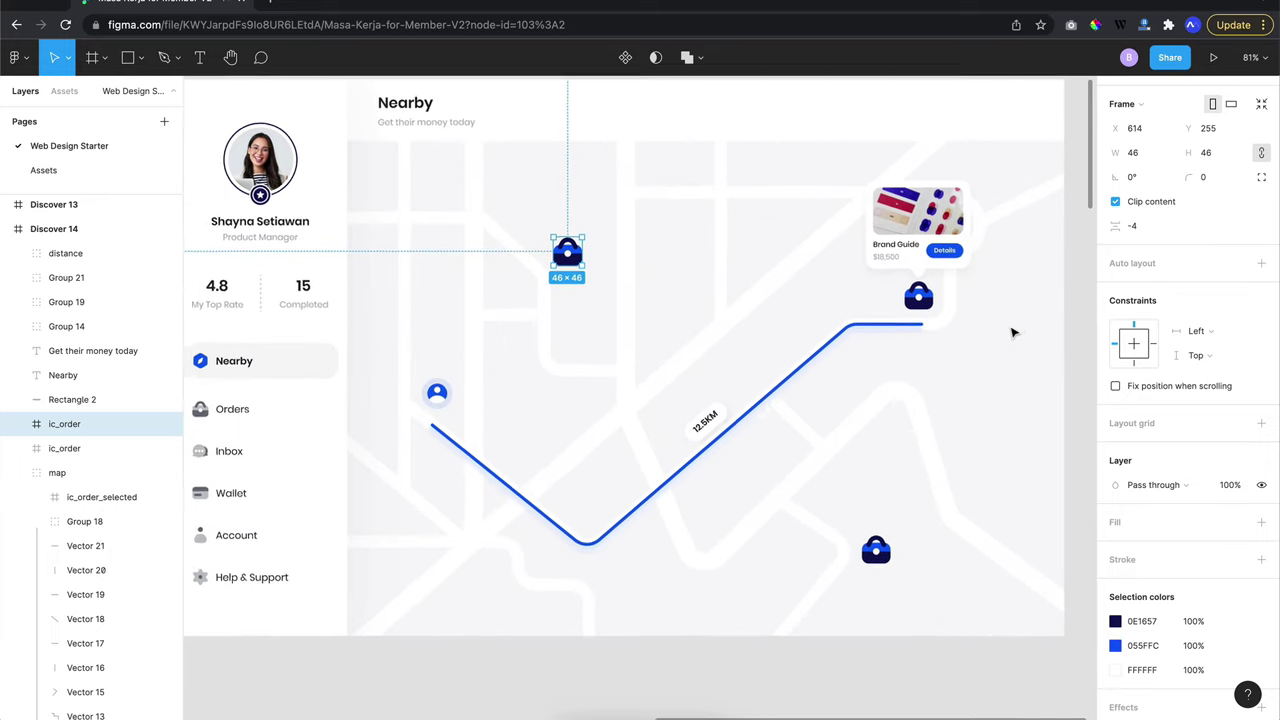
{"action": "scroll", "coordinate": [1010, 332], "scroll_direction": "up", "scroll_amount": 1}
{"action": "left_click", "coordinate": [905, 330]}
{"action": "left_click", "coordinate": [904, 329]}
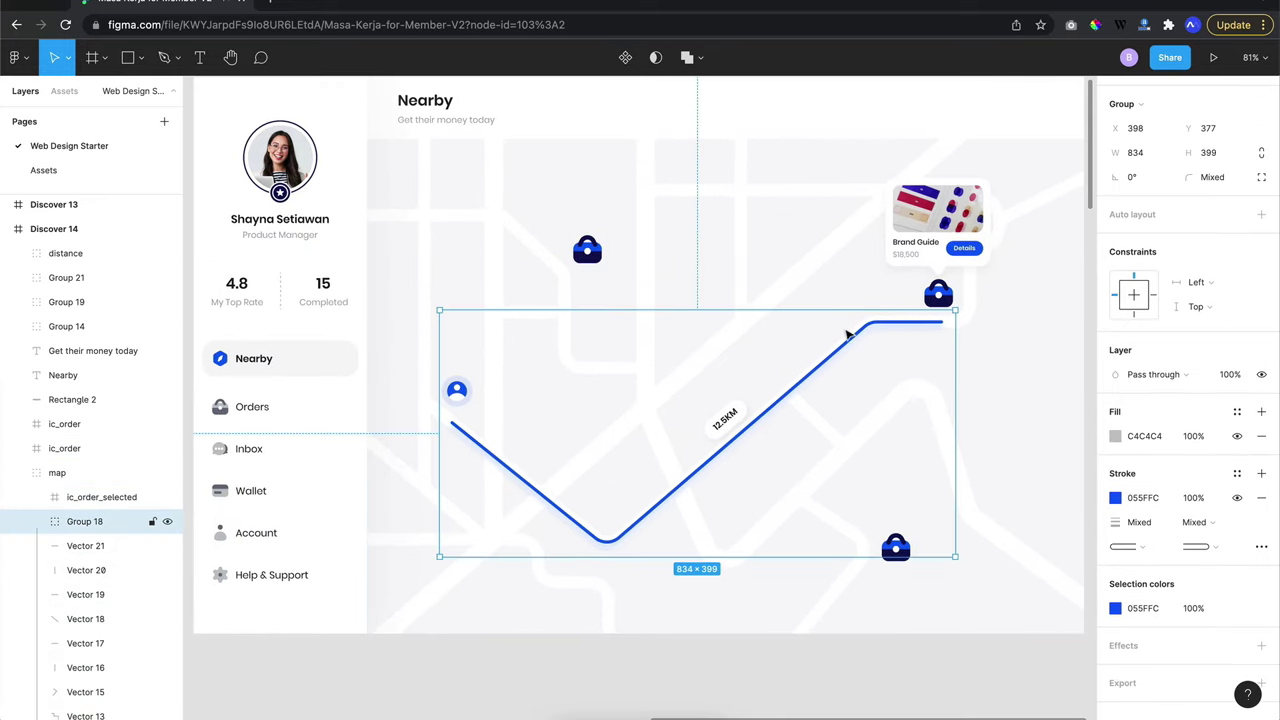
{"action": "double_click", "coordinate": [865, 333]}
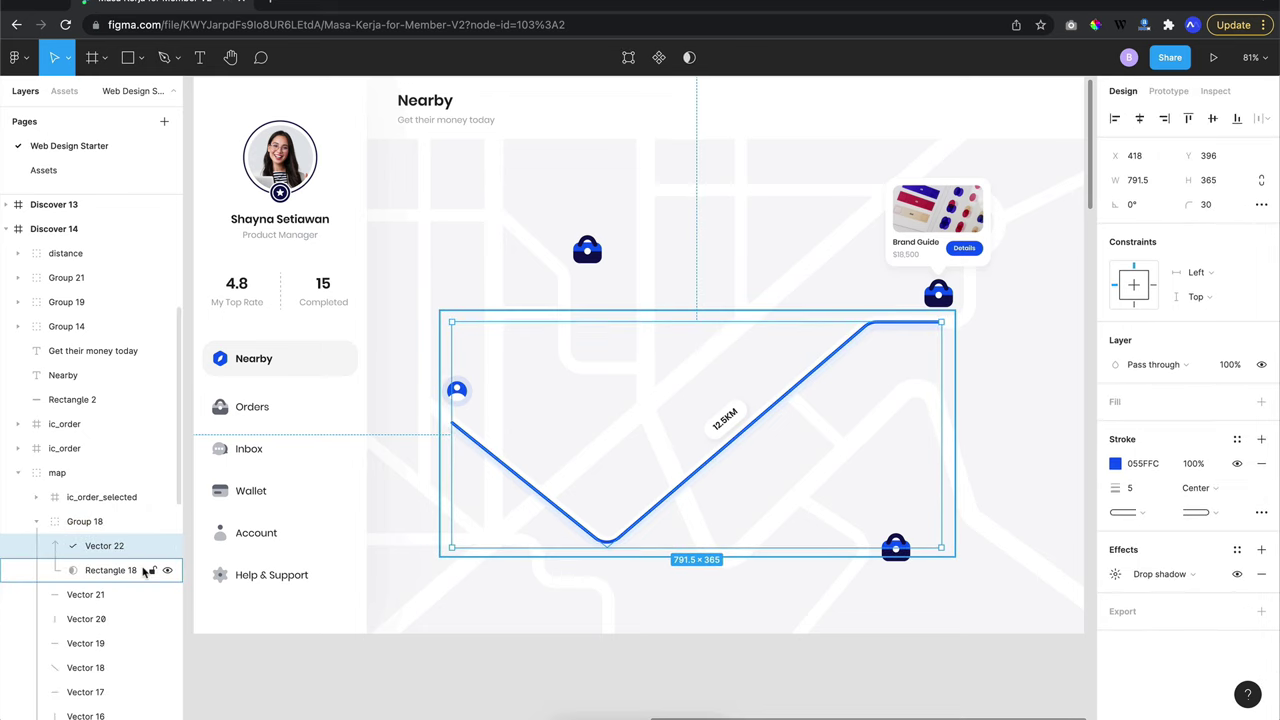
{"action": "scroll", "coordinate": [107, 520], "scroll_direction": "down", "scroll_amount": 1}
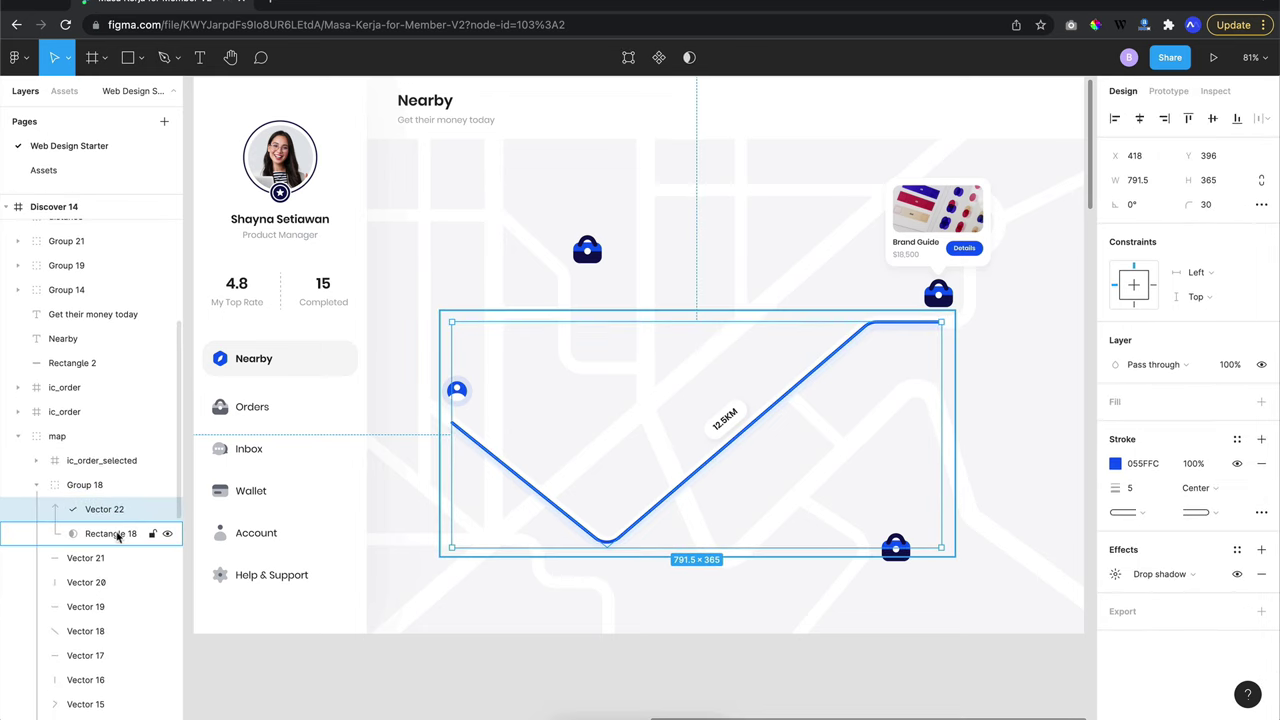
{"action": "left_click", "coordinate": [113, 537]}
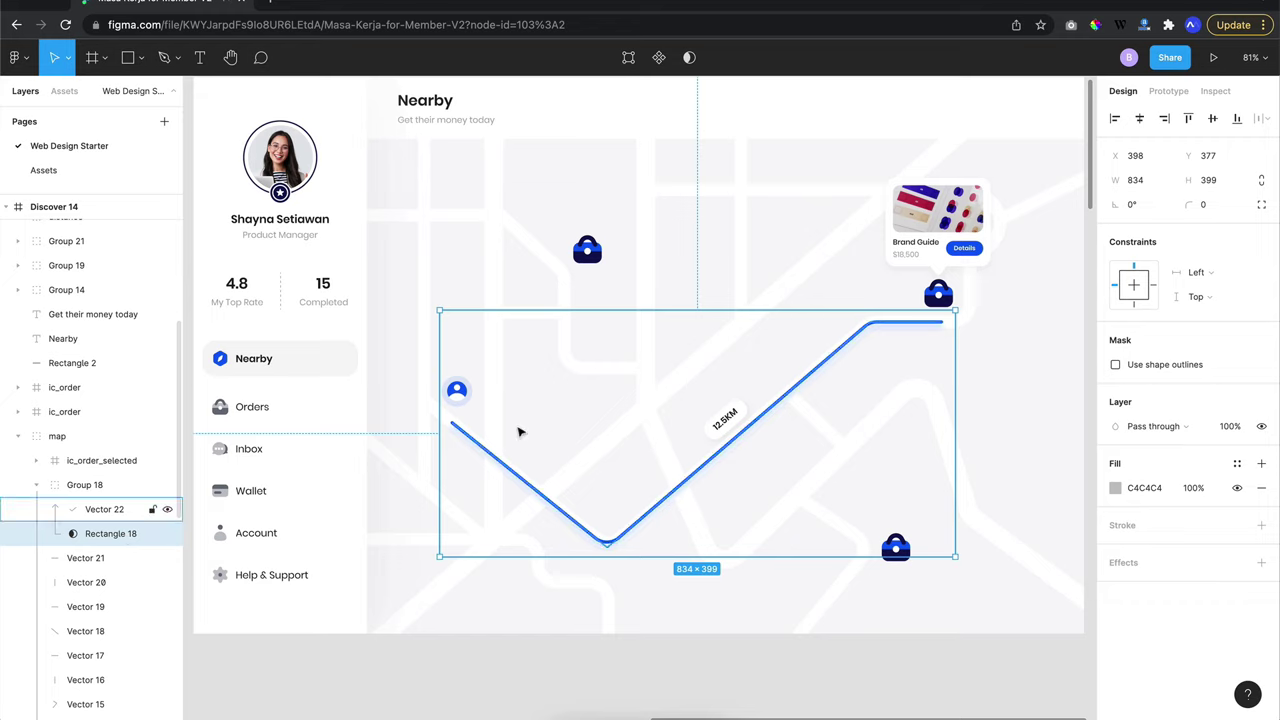
Narrow Rectangle 18 to a 12 px wide strip, hiding the blue route line
{"action": "mouse_move", "coordinate": [954, 379]}
{"action": "left_click_drag", "start_coordinate": [954, 379], "coordinate": [446, 441]}
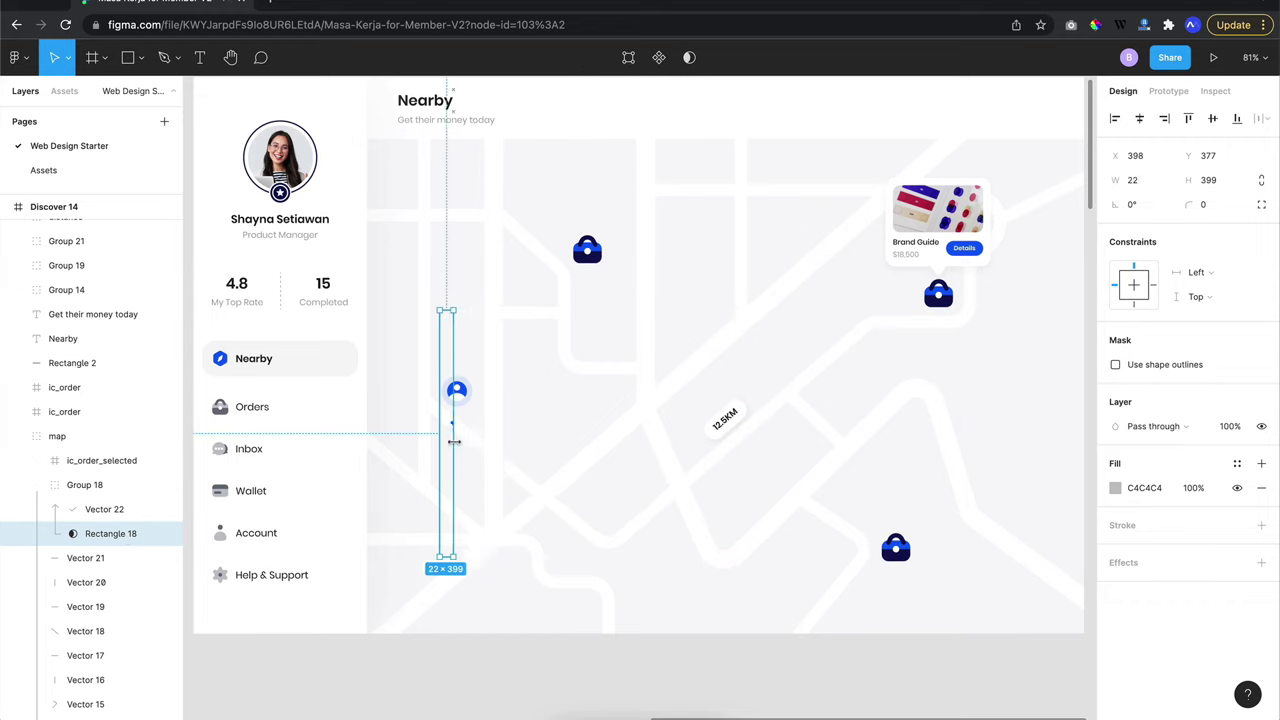
{"action": "scroll", "coordinate": [557, 401], "scroll_direction": "right", "scroll_amount": 3}
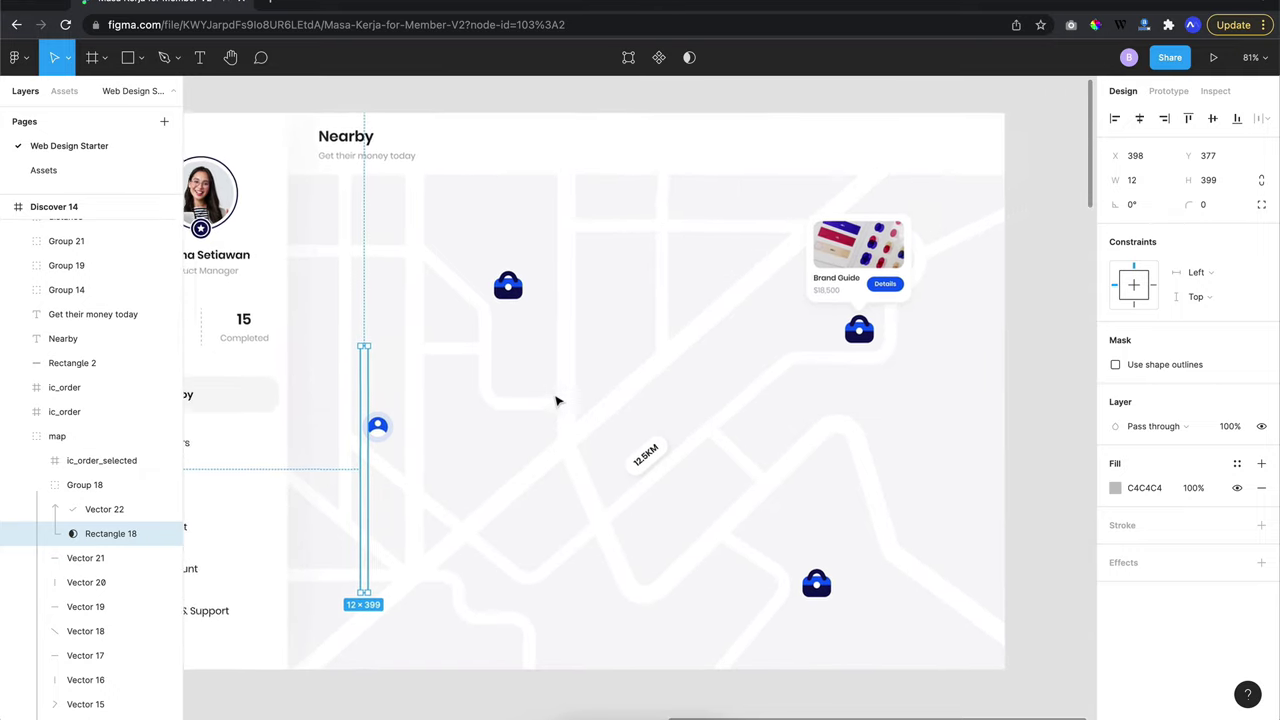
{"action": "scroll", "coordinate": [557, 401], "scroll_direction": "left", "scroll_amount": 3}
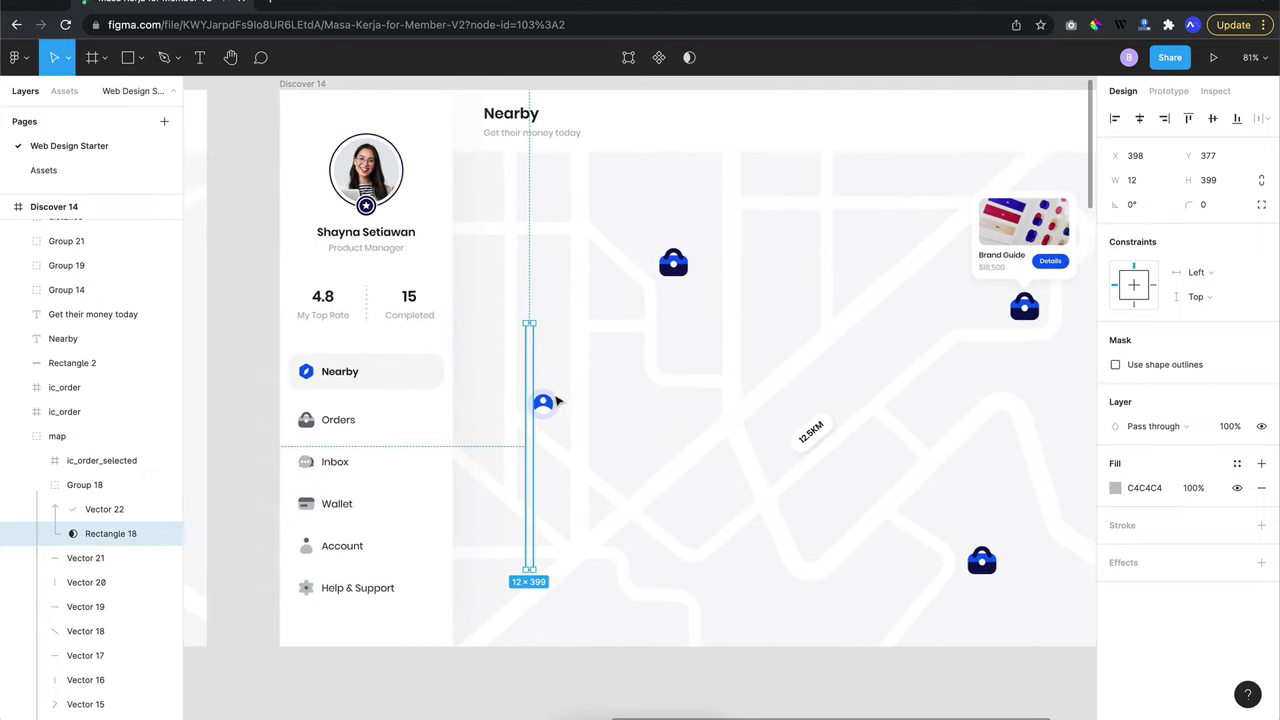
{"action": "scroll", "coordinate": [557, 401], "scroll_direction": "left", "scroll_amount": 5}
{"action": "scroll", "coordinate": [557, 401], "scroll_direction": "right", "scroll_amount": 7}
{"action": "scroll", "coordinate": [557, 401], "scroll_direction": "right", "scroll_amount": 3}
{"action": "scroll", "coordinate": [557, 401], "scroll_direction": "right", "scroll_amount": 2}
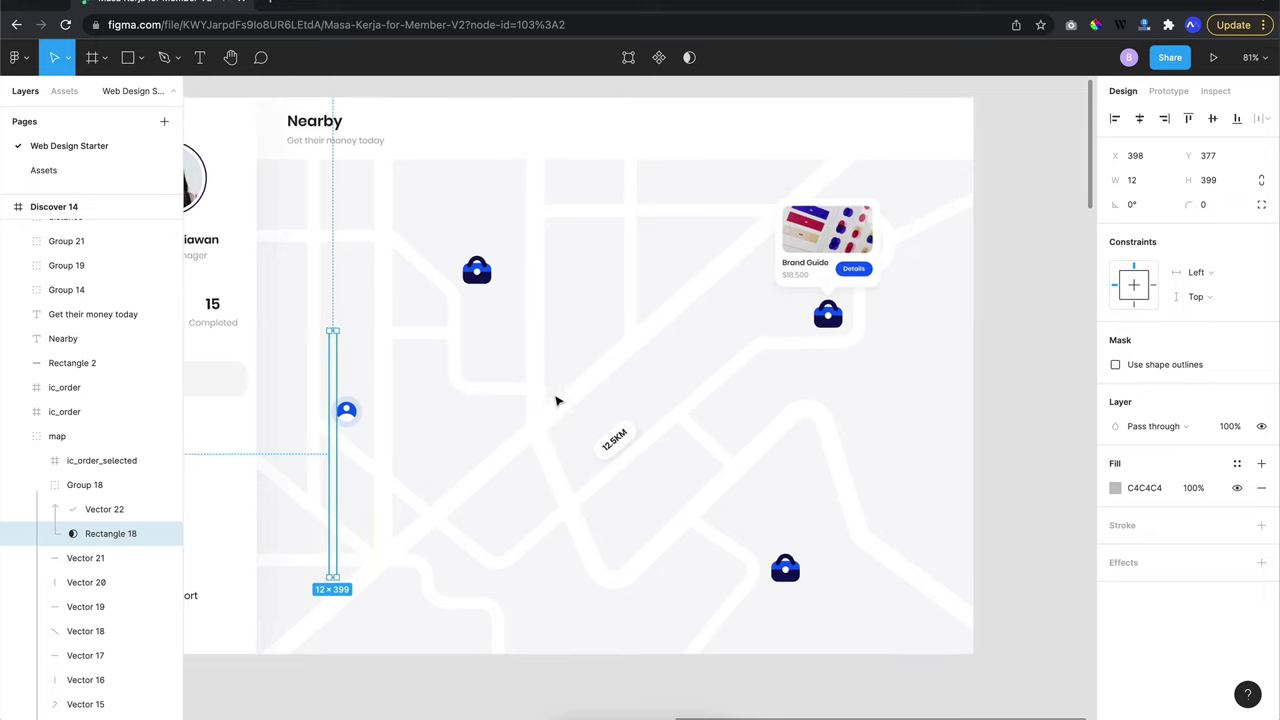
{"action": "scroll", "coordinate": [557, 401], "scroll_direction": "down", "scroll_amount": 2}
Select only the Brand Guide card (Group 21) and nudge it up twice with Shift+Up
{"action": "left_click", "coordinate": [624, 425]}
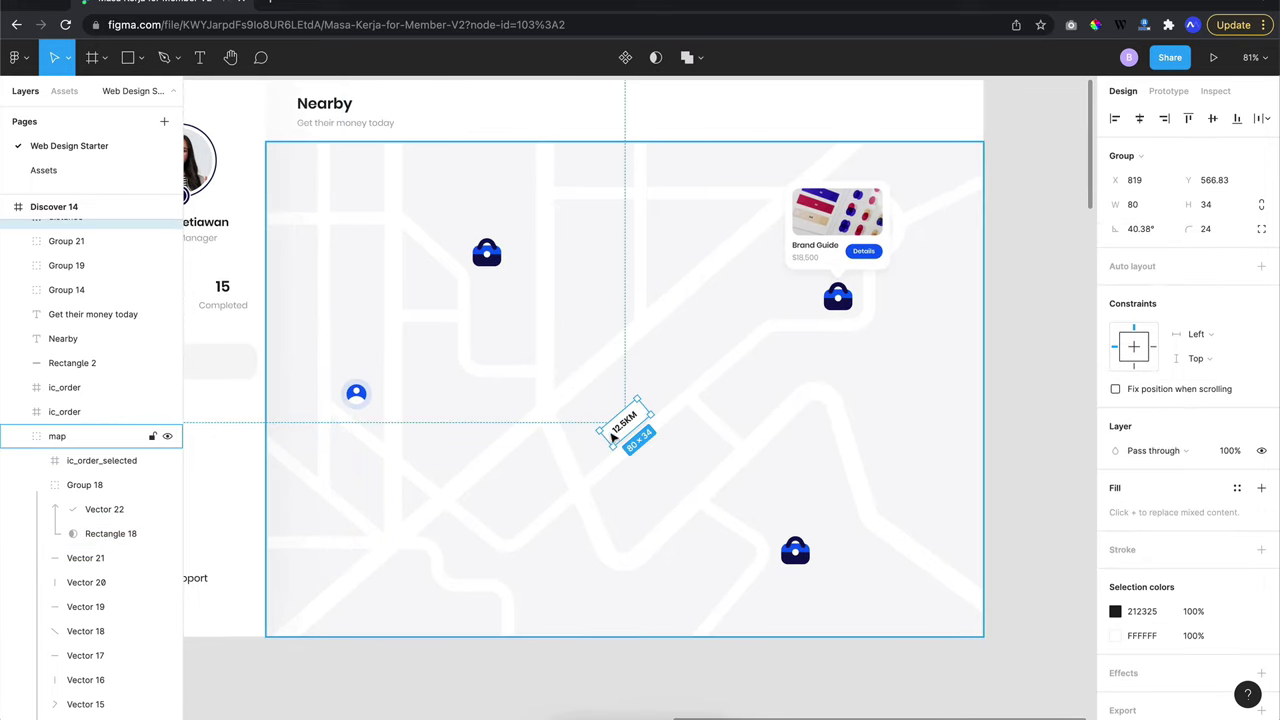
{"action": "scroll", "coordinate": [624, 425], "scroll_direction": "up", "scroll_amount": 3}
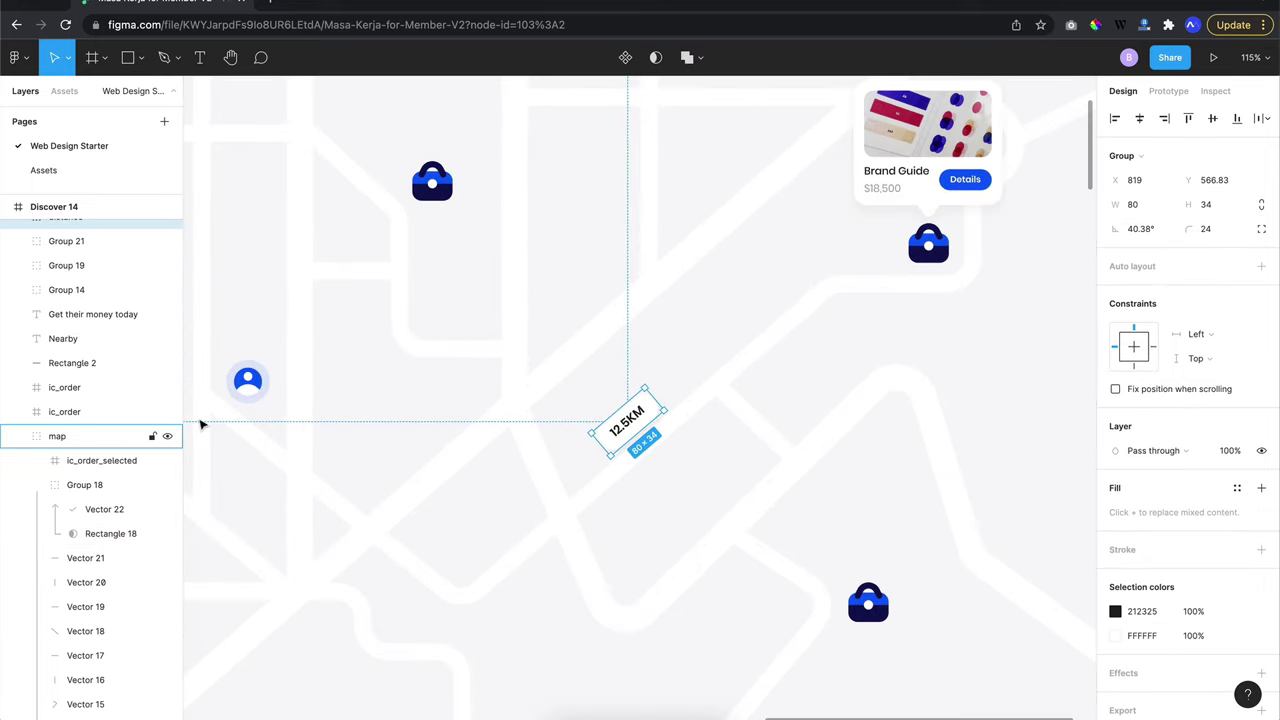
{"action": "scroll", "coordinate": [114, 429], "scroll_direction": "up", "scroll_amount": 2}
{"action": "scroll", "coordinate": [114, 429], "scroll_direction": "up", "scroll_amount": 1}
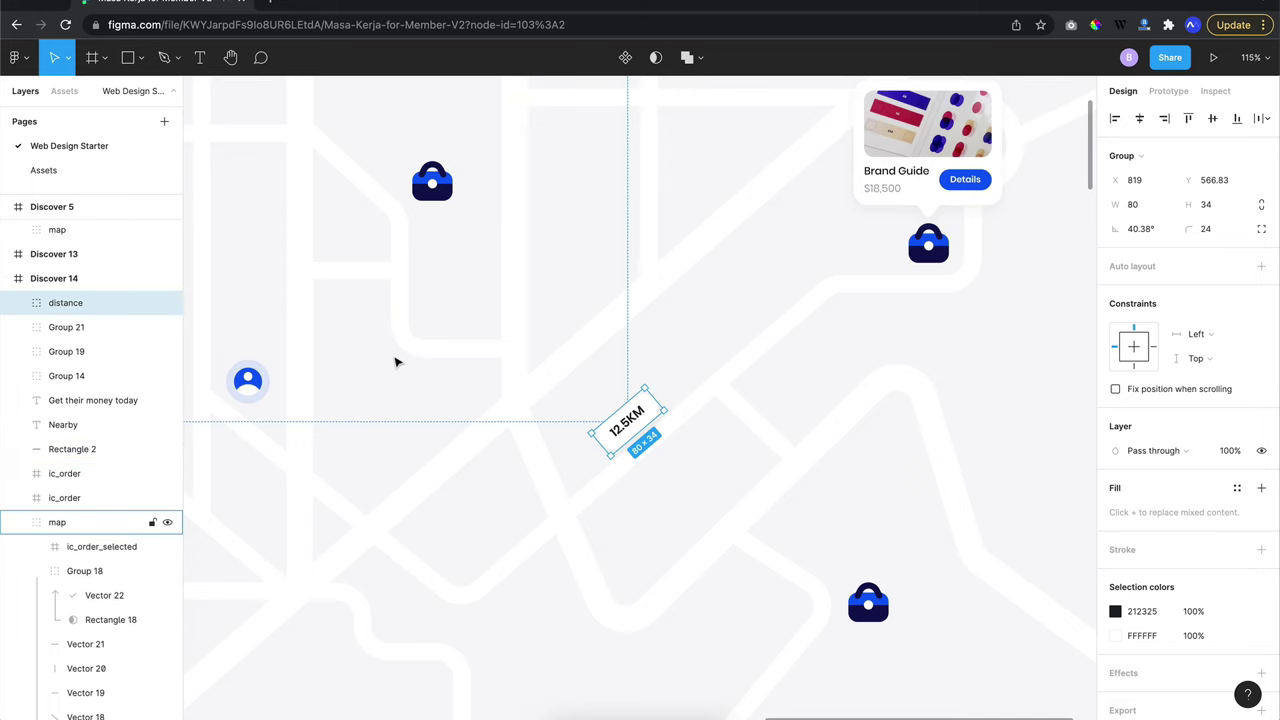
{"action": "scroll", "coordinate": [600, 352], "scroll_direction": "left", "scroll_amount": 1}
{"action": "scroll", "coordinate": [713, 360], "scroll_direction": "down", "scroll_amount": 2}
{"action": "scroll", "coordinate": [713, 360], "scroll_direction": "down", "scroll_amount": 1}
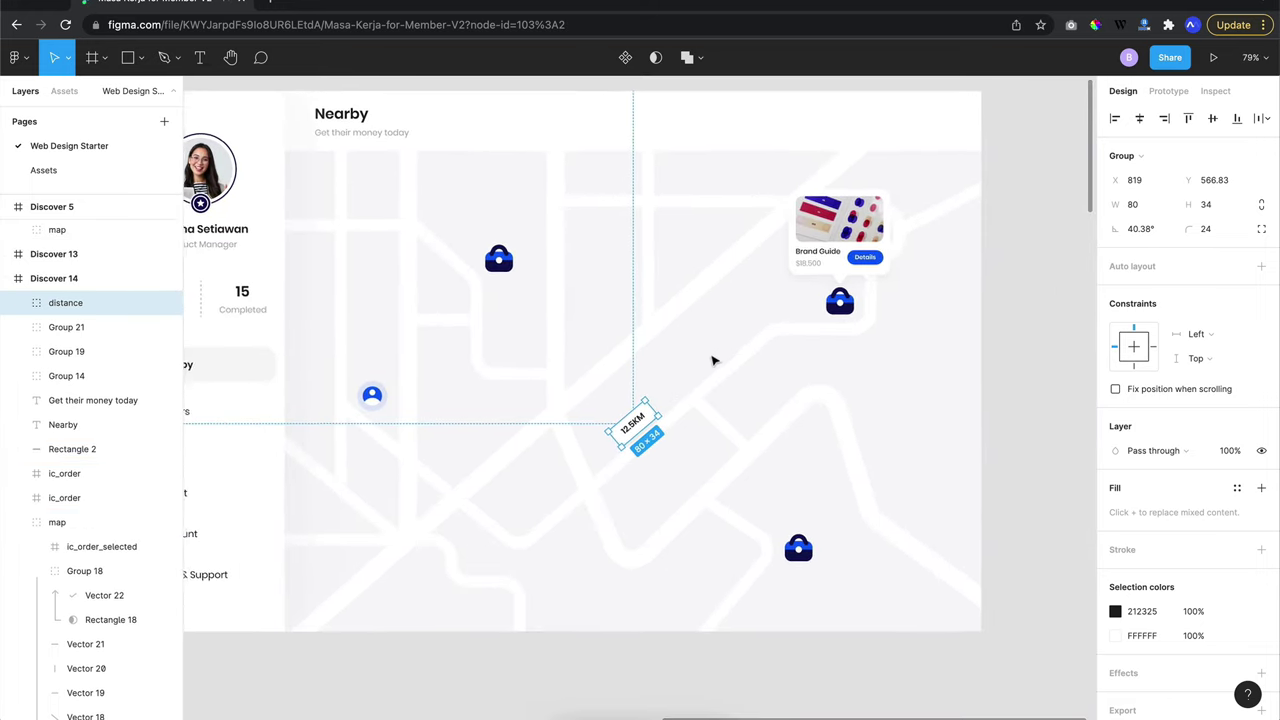
{"action": "scroll", "coordinate": [713, 360], "scroll_direction": "down", "scroll_amount": 2}
{"action": "scroll", "coordinate": [713, 360], "scroll_direction": "down", "scroll_amount": 1}
{"action": "scroll", "coordinate": [713, 360], "scroll_direction": "up", "scroll_amount": 2}
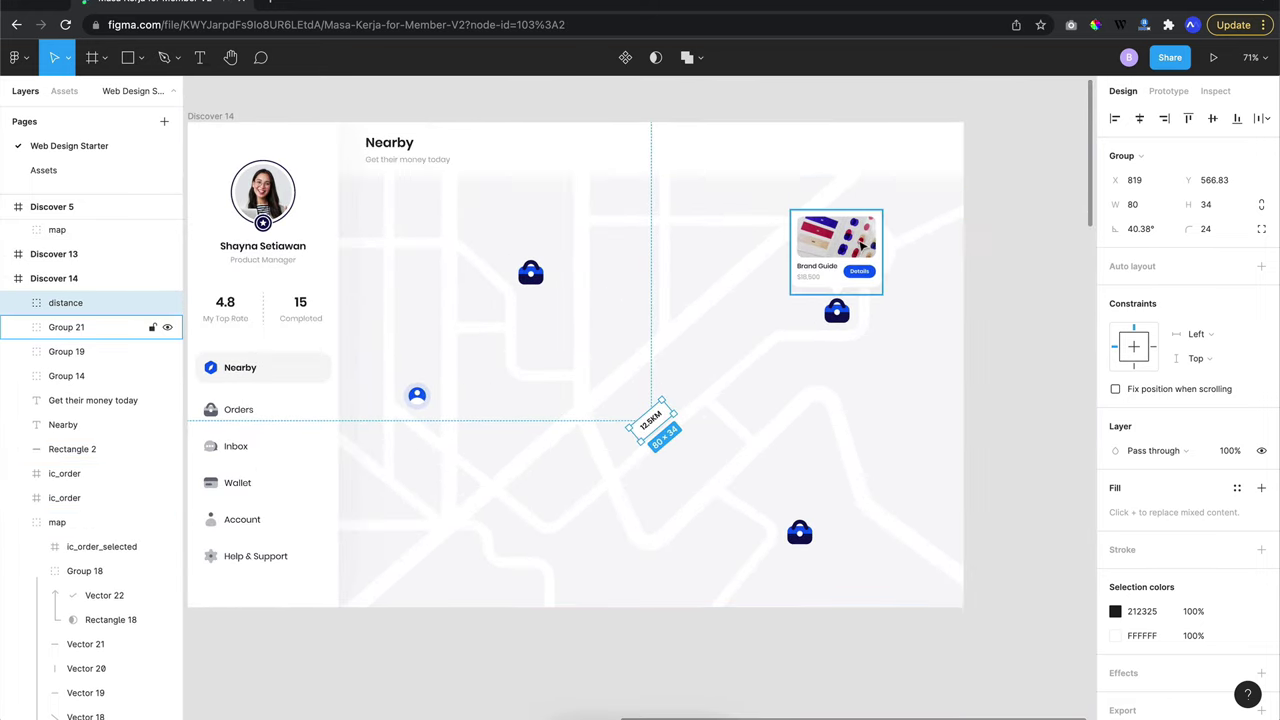
{"action": "left_click", "coordinate": [862, 245], "text": "shift"}
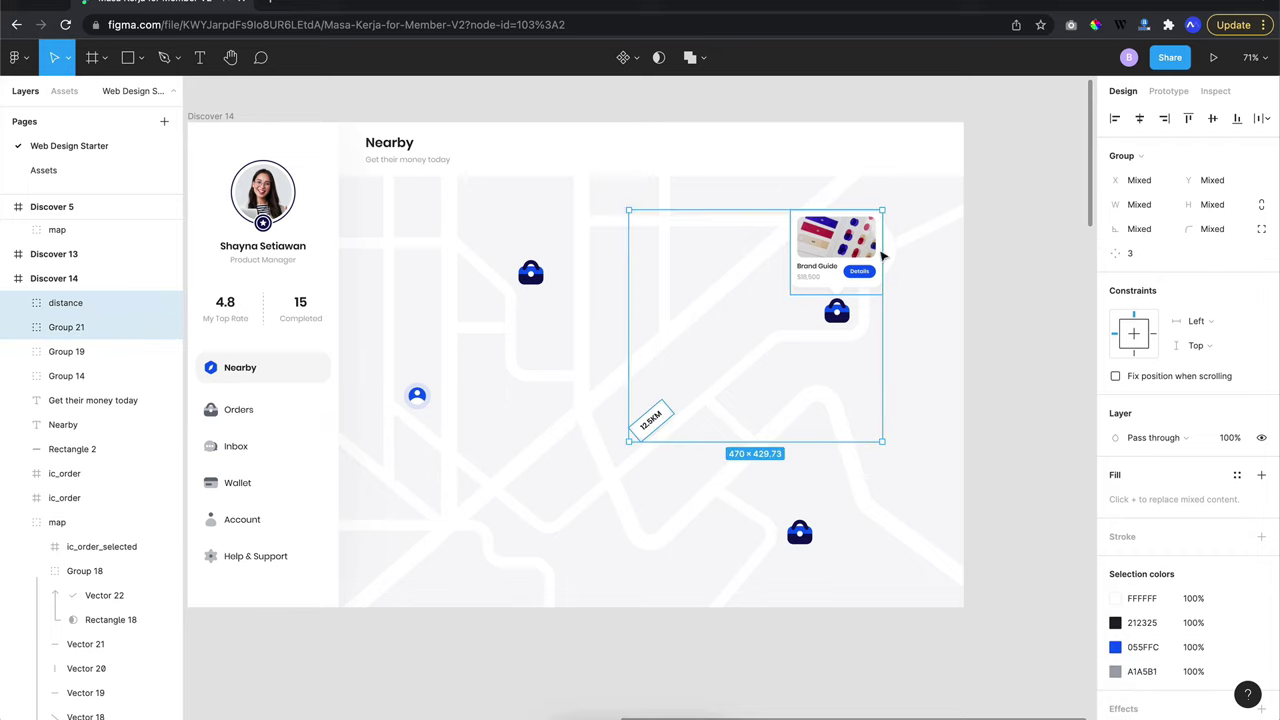
{"action": "key", "text": "Escape"}
{"action": "left_click", "coordinate": [829, 268]}
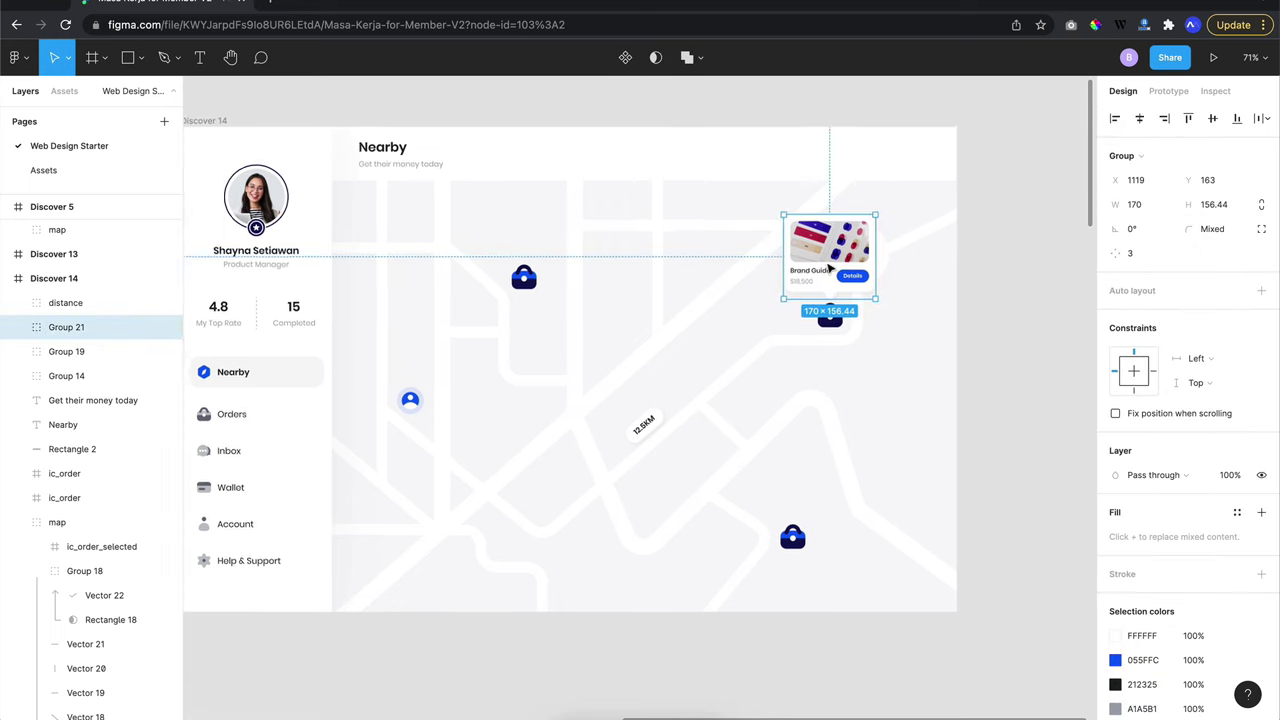
{"action": "scroll", "coordinate": [829, 268], "scroll_direction": "up", "scroll_amount": 3}
{"action": "scroll", "coordinate": [622, 355], "scroll_direction": "up", "scroll_amount": 1}
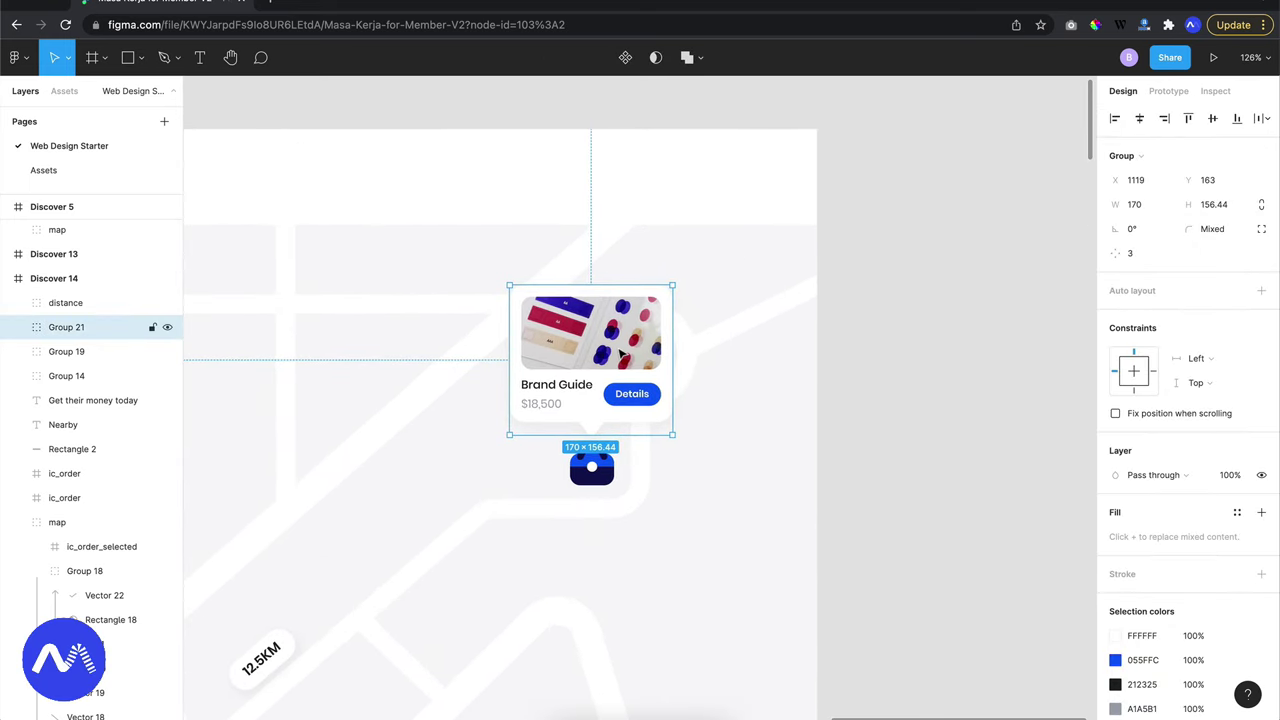
{"action": "key", "text": "shift+Up"}
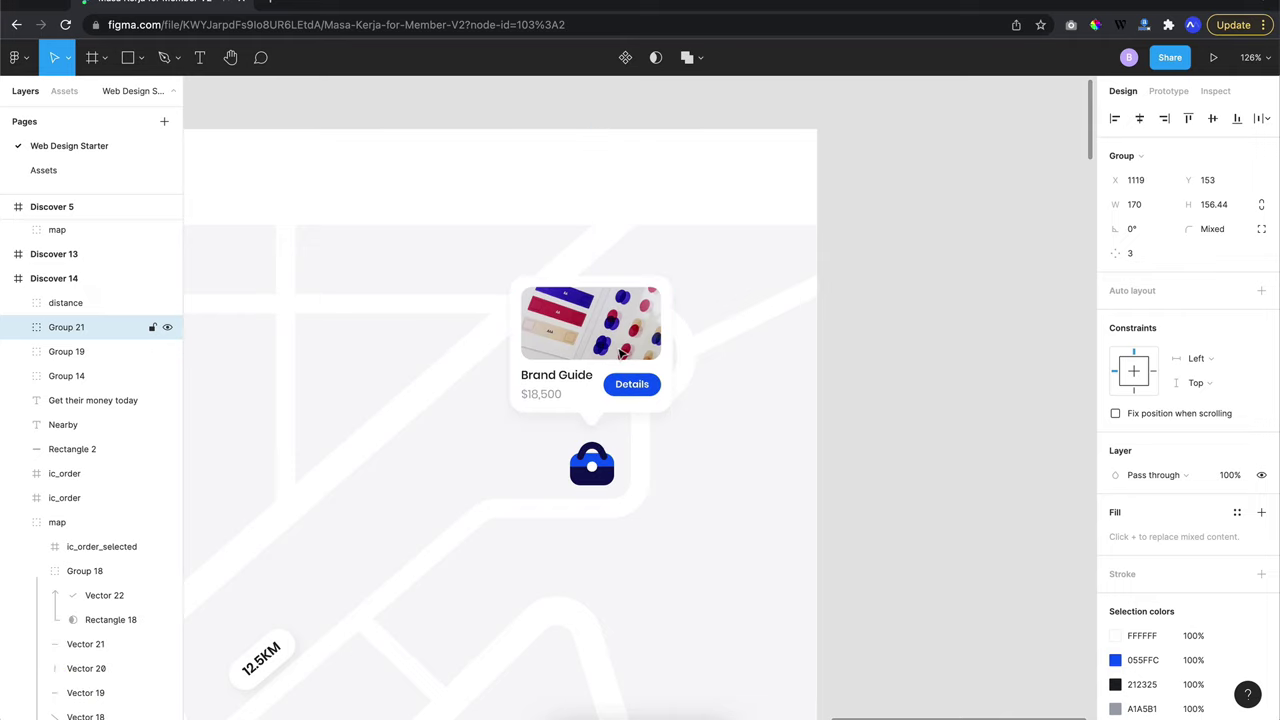
{"action": "key", "text": "shift+Up"}
{"action": "key", "text": "shift+Up"}
{"action": "key", "text": "shift+Up"}
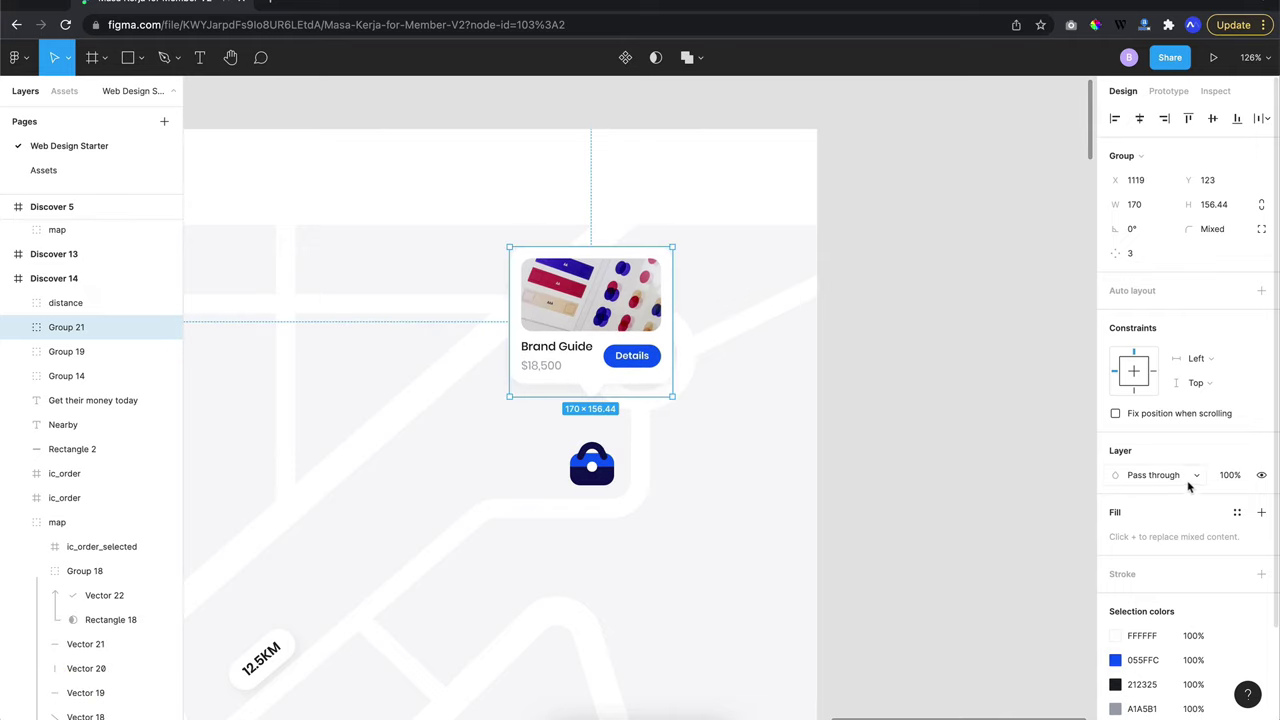
Set the Brand Guide card's layer opacity to 0%
{"action": "left_click", "coordinate": [1230, 476]}
{"action": "type", "text": "0"}
{"action": "key", "text": "Return"}
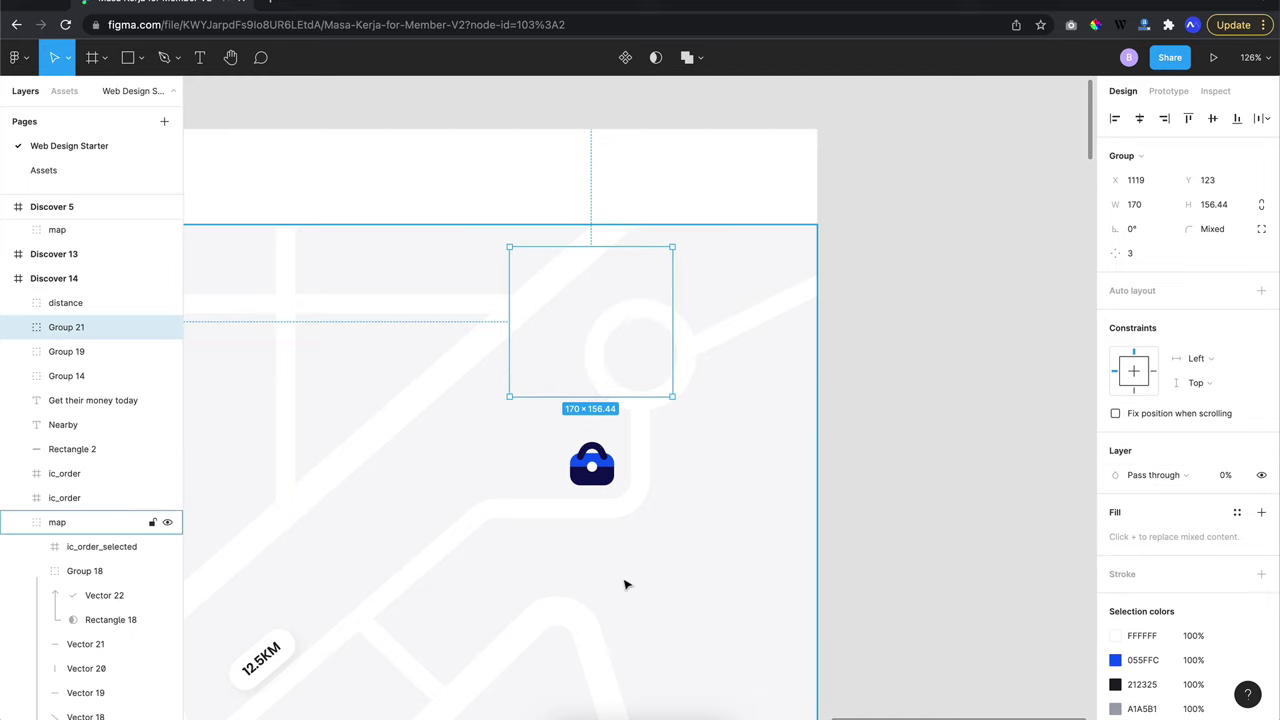
{"action": "scroll", "coordinate": [626, 583], "scroll_direction": "left", "scroll_amount": 5}
{"action": "scroll", "coordinate": [626, 583], "scroll_direction": "down", "scroll_amount": 3}
{"action": "scroll", "coordinate": [614, 589], "scroll_direction": "left", "scroll_amount": 2}
{"action": "scroll", "coordinate": [654, 469], "scroll_direction": "left", "scroll_amount": 1}
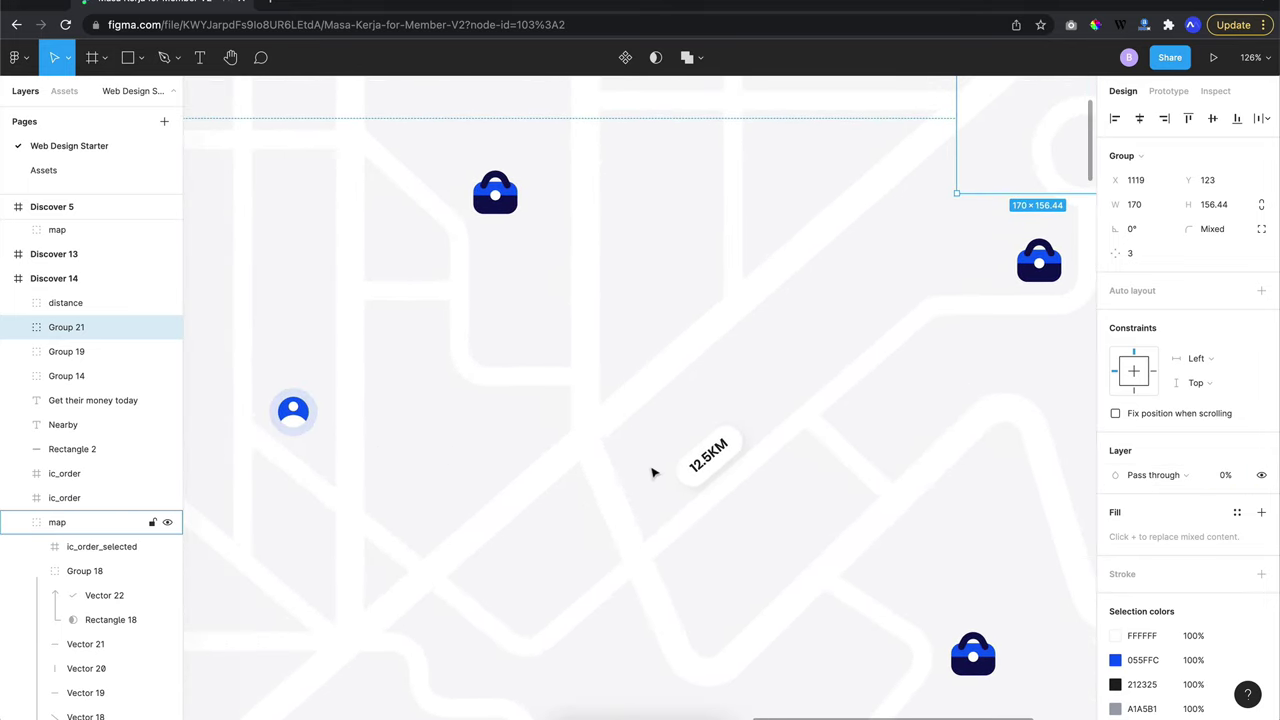
Nudge the 12.5KM distance label up twice and left twice with Shift+arrows
{"action": "left_click", "coordinate": [706, 450]}
{"action": "scroll", "coordinate": [703, 477], "scroll_direction": "right", "scroll_amount": 2}
{"action": "scroll", "coordinate": [703, 477], "scroll_direction": "up", "scroll_amount": 3, "text": "ctrl"}
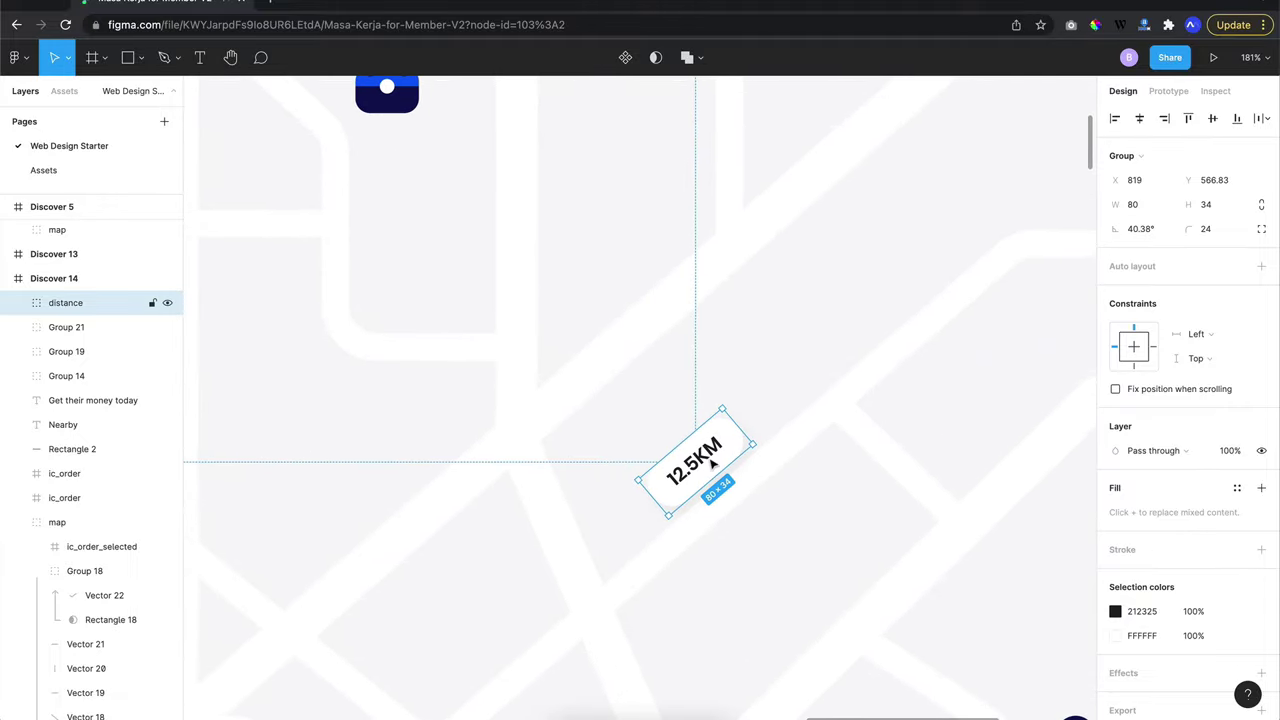
{"action": "key", "text": "shift+Up"}
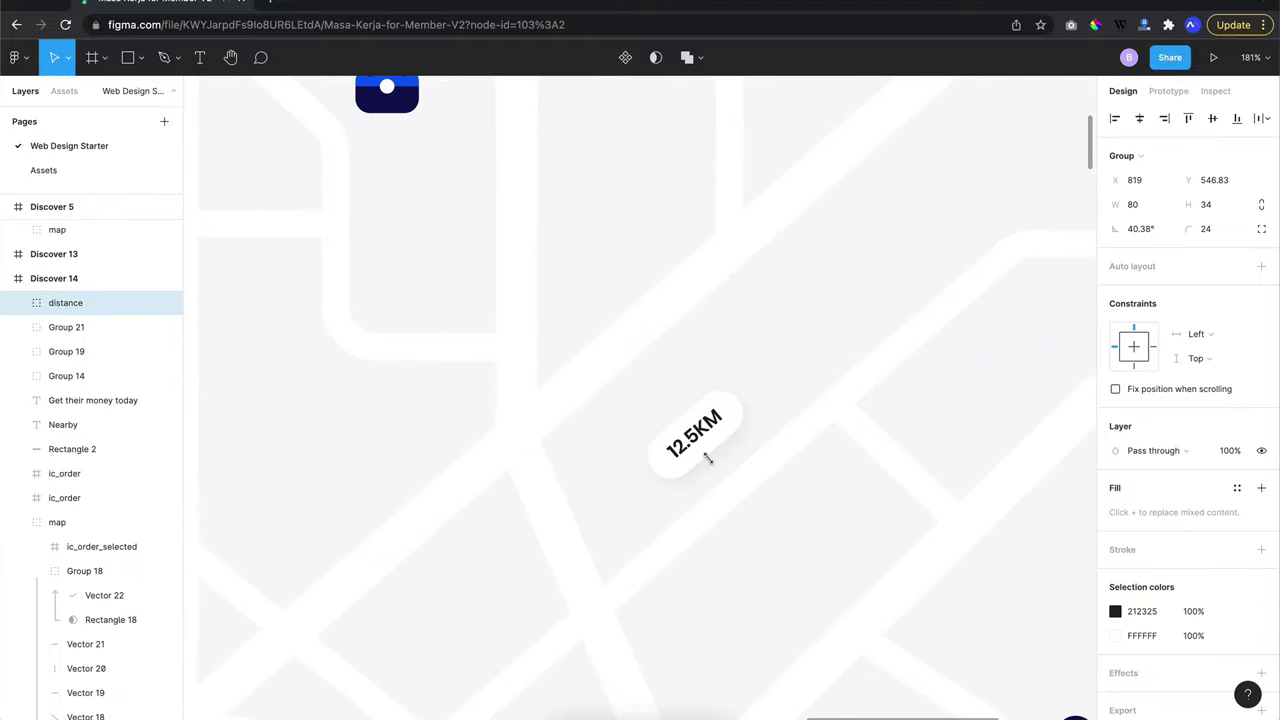
{"action": "key", "text": "shift+Up"}
{"action": "key", "text": "shift+Up"}
{"action": "key", "text": "shift+Up"}
{"action": "key", "text": "shift+Left"}
{"action": "key", "text": "shift+Left"}
{"action": "key", "text": "shift+Left"}
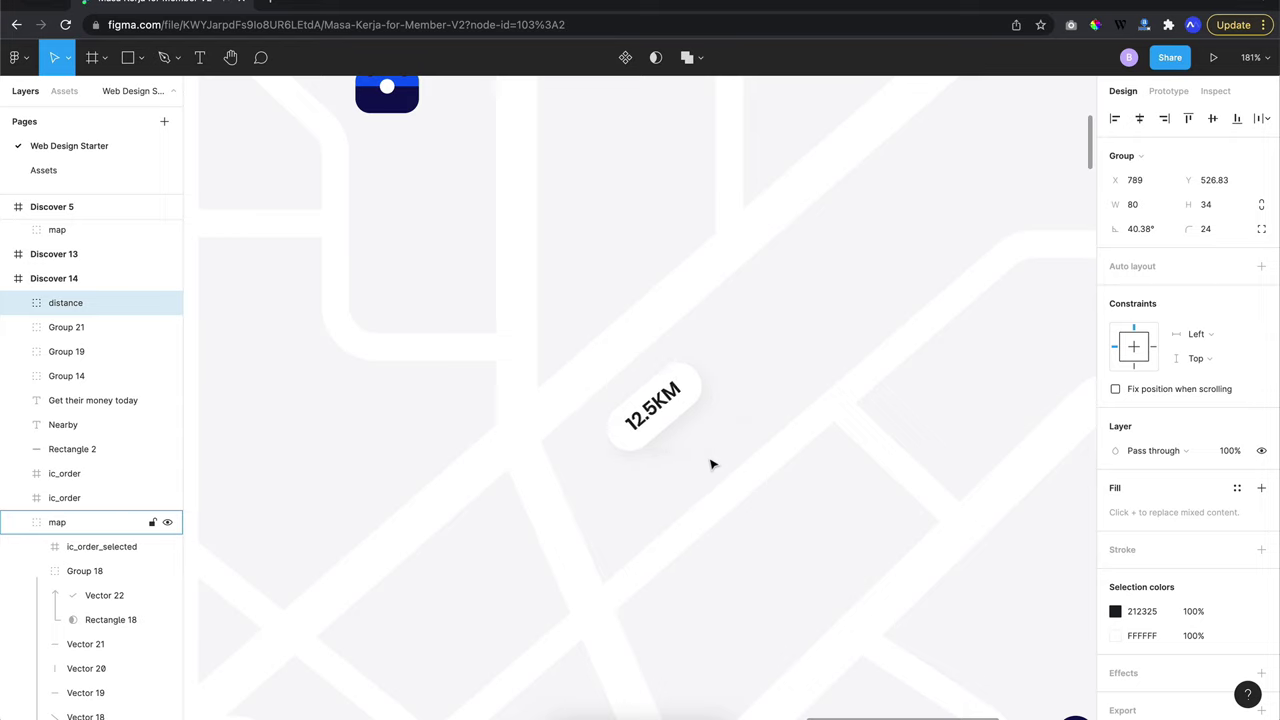
{"action": "key", "text": "shift+Left"}
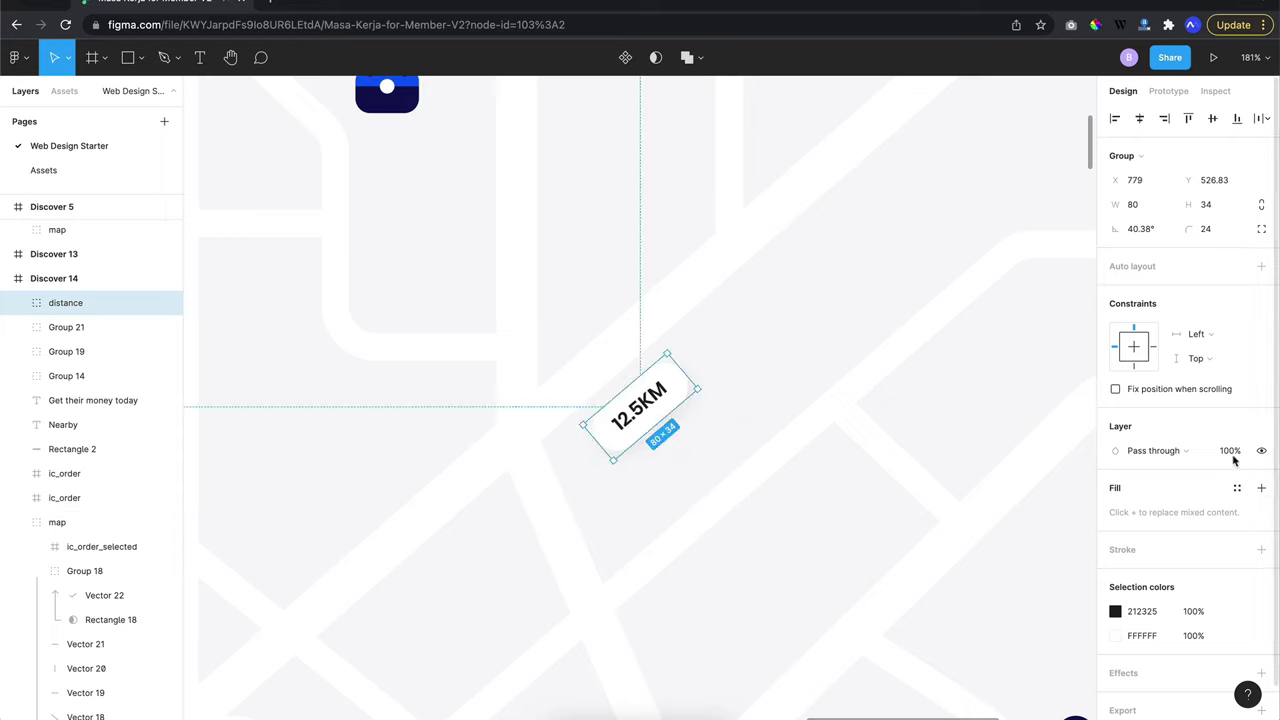
Set the 12.5KM label's layer opacity to 0%
{"action": "left_click", "coordinate": [1230, 451]}
{"action": "type", "text": "0"}
{"action": "key", "text": "Return"}
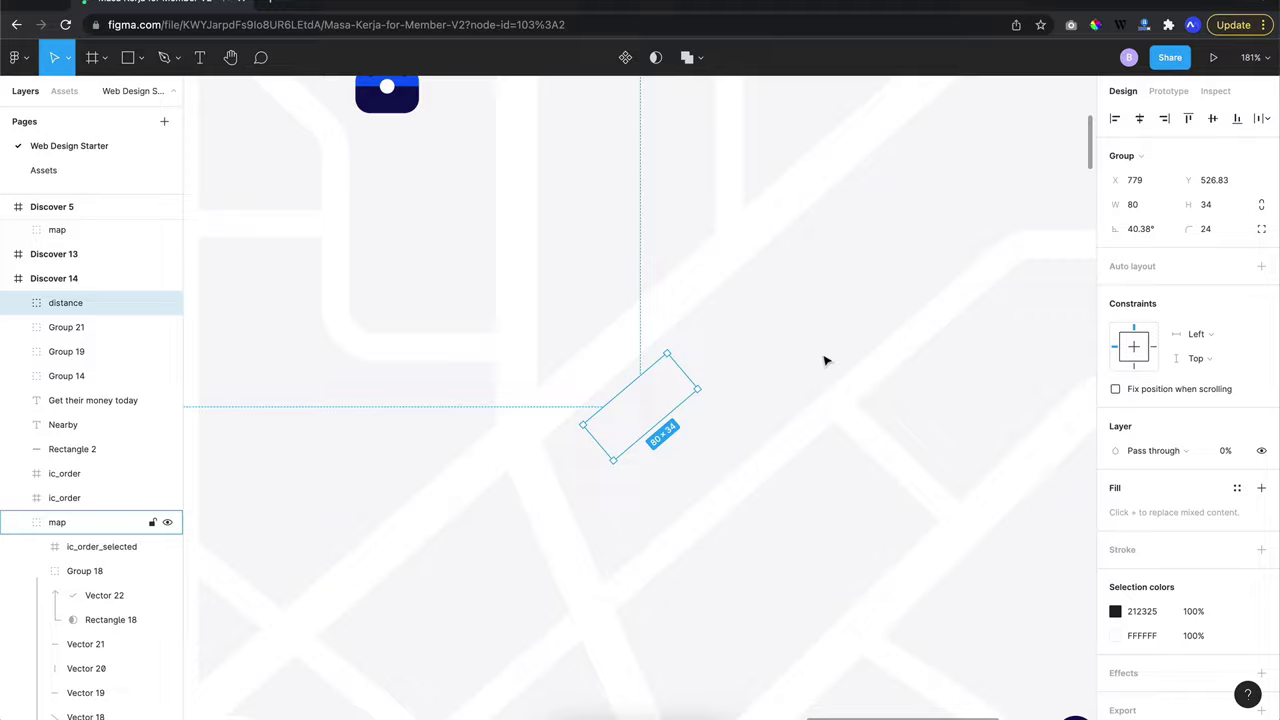
{"action": "scroll", "coordinate": [826, 360], "scroll_direction": "down", "scroll_amount": 5}
{"action": "left_click", "coordinate": [926, 355]}
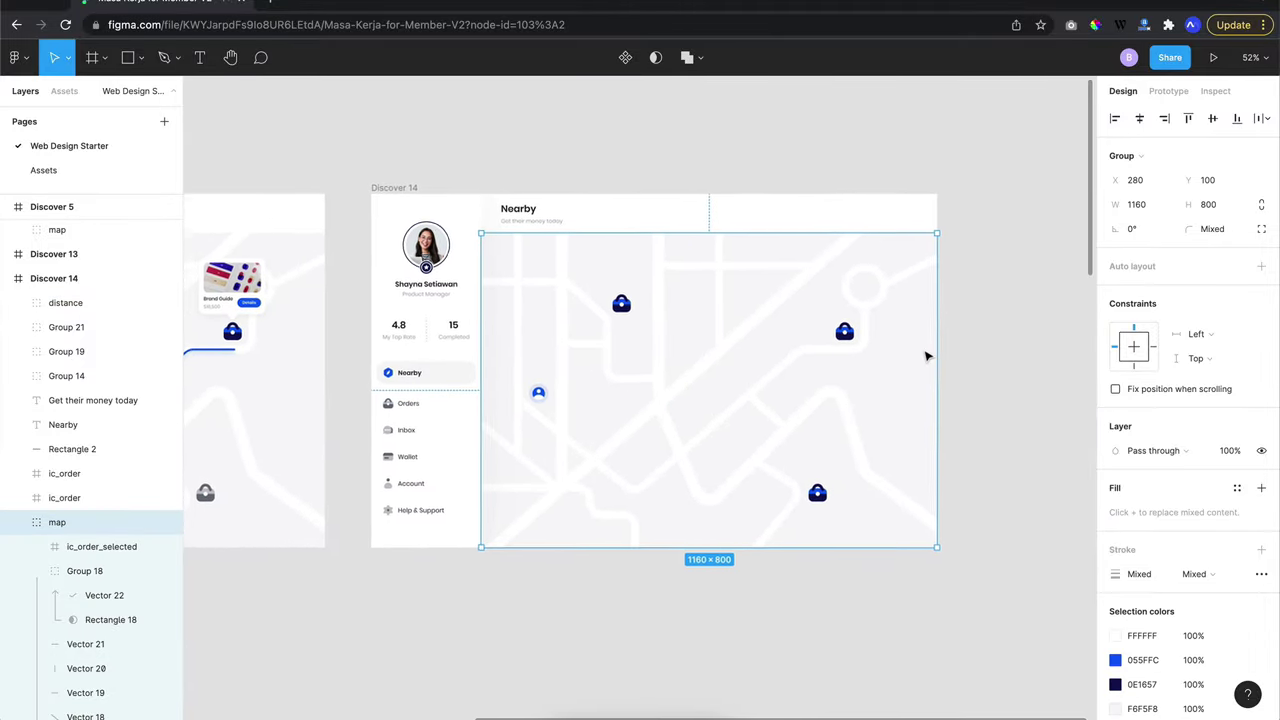
Drag the Discover 14 frame slightly to the right on the canvas
{"action": "left_click", "coordinate": [683, 174]}
{"action": "scroll", "coordinate": [683, 174], "scroll_direction": "left", "scroll_amount": 3}
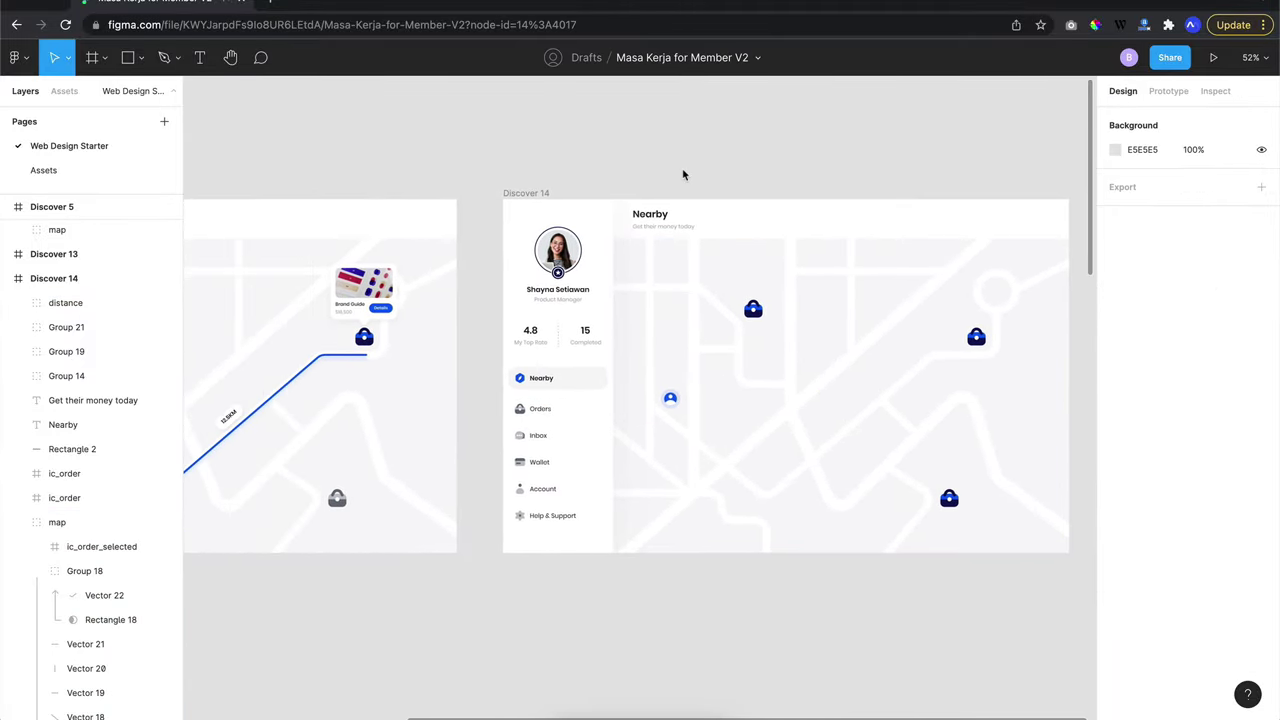
{"action": "scroll", "coordinate": [683, 174], "scroll_direction": "left", "scroll_amount": 2}
{"action": "scroll", "coordinate": [683, 174], "scroll_direction": "left", "scroll_amount": 3}
{"action": "scroll", "coordinate": [683, 174], "scroll_direction": "down", "scroll_amount": 5}
{"action": "scroll", "coordinate": [571, 206], "scroll_direction": "down", "scroll_amount": 1}
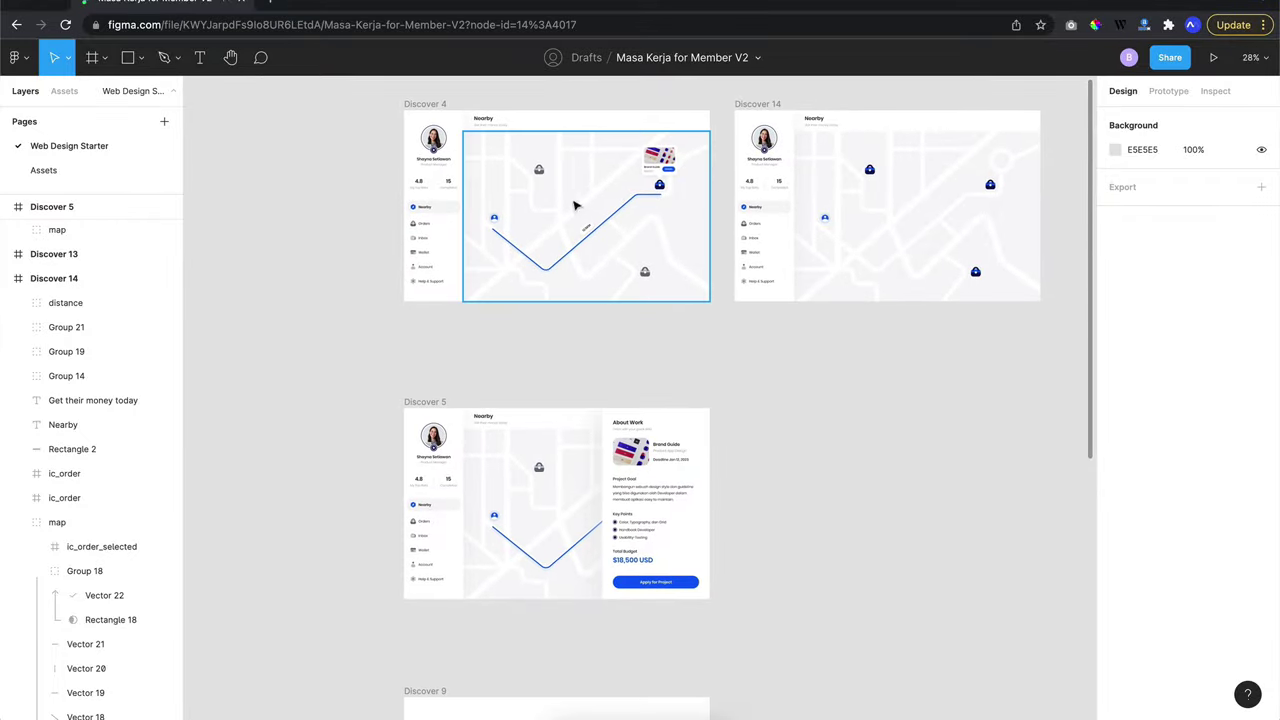
{"action": "scroll", "coordinate": [587, 338], "scroll_direction": "down", "scroll_amount": 3}
{"action": "scroll", "coordinate": [589, 503], "scroll_direction": "right", "scroll_amount": 3}
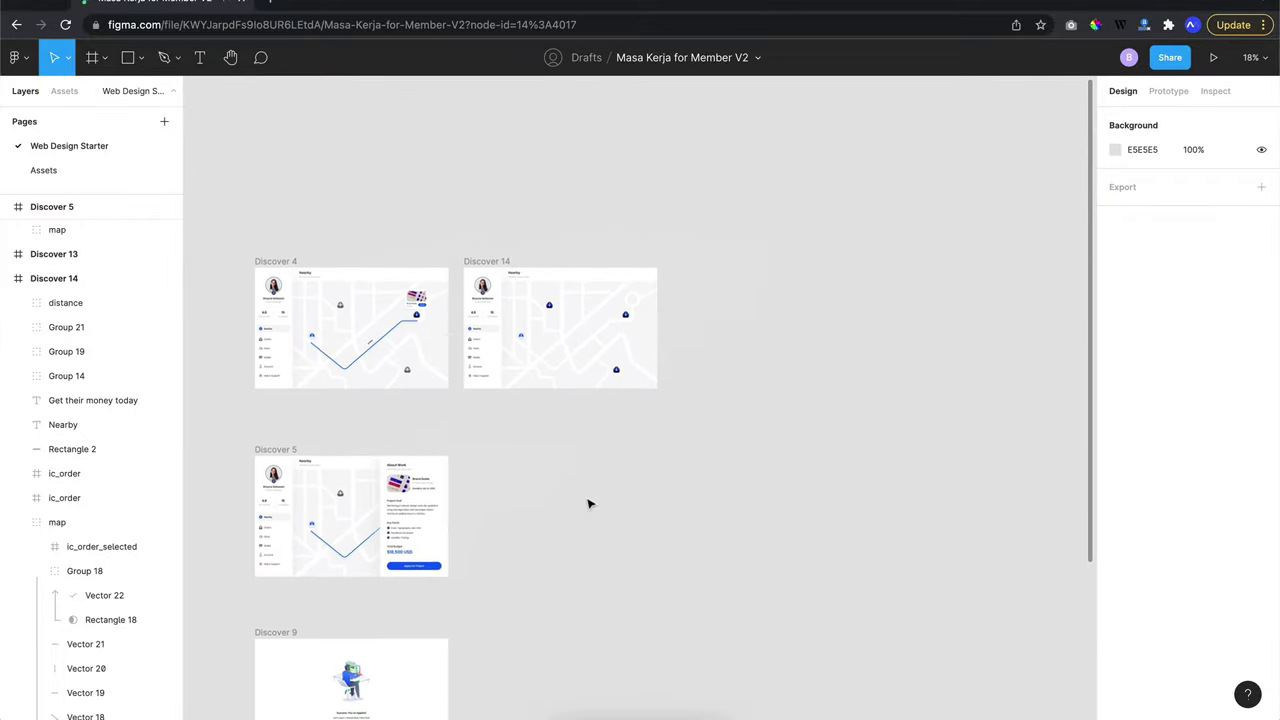
{"action": "scroll", "coordinate": [589, 503], "scroll_direction": "up", "scroll_amount": 2}
{"action": "scroll", "coordinate": [589, 505], "scroll_direction": "up", "scroll_amount": 3}
{"action": "scroll", "coordinate": [589, 505], "scroll_direction": "up", "scroll_amount": 3}
{"action": "scroll", "coordinate": [560, 470], "scroll_direction": "right", "scroll_amount": 2}
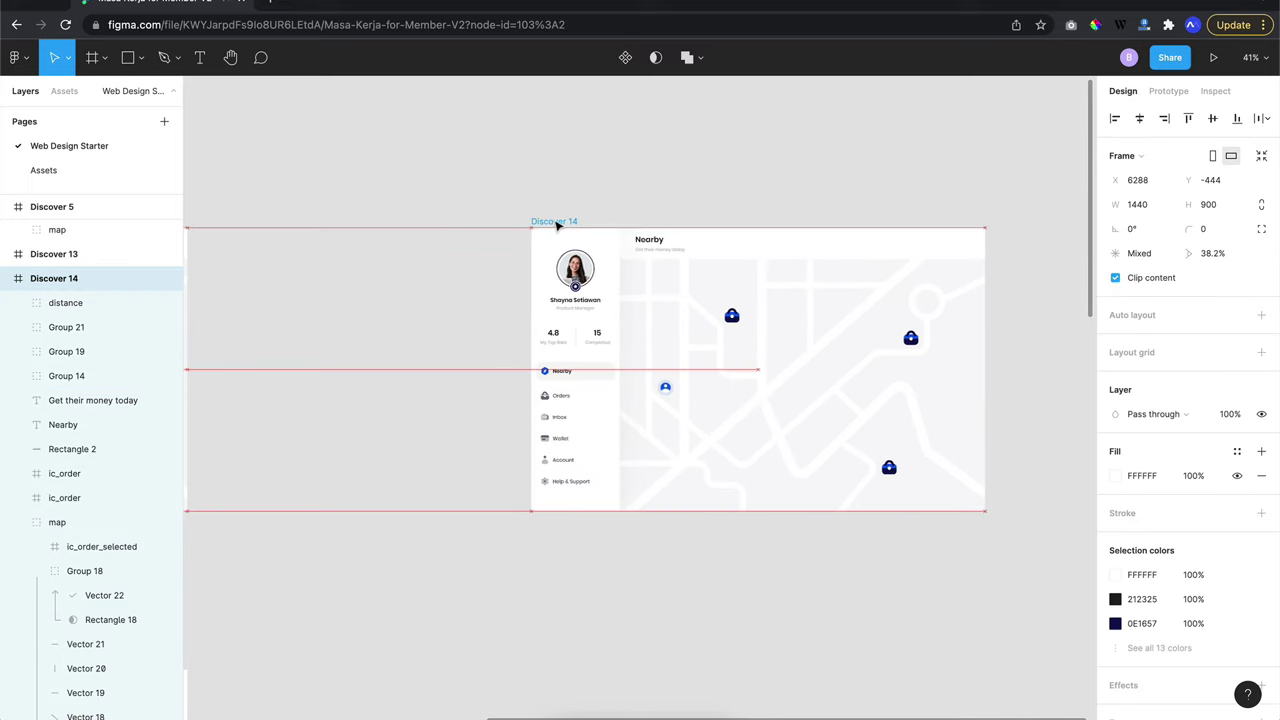
{"action": "left_click_drag", "start_coordinate": [243, 226], "coordinate": [569, 220]}
Inspect the ic_order_selected pin, then reselect the whole Discover 14 frame
{"action": "scroll", "coordinate": [571, 207], "scroll_direction": "right", "scroll_amount": 2}
{"action": "scroll", "coordinate": [570, 207], "scroll_direction": "up", "scroll_amount": 3}
{"action": "scroll", "coordinate": [282, 238], "scroll_direction": "down", "scroll_amount": 1}
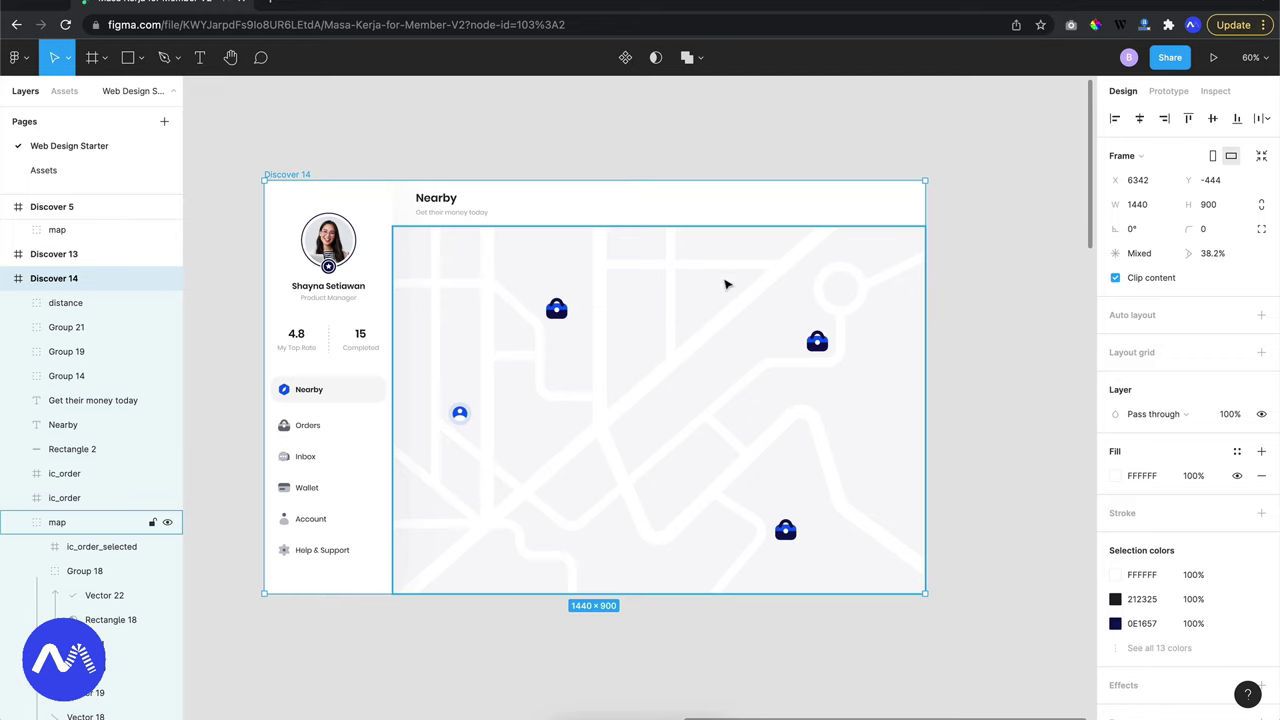
{"action": "double_click", "coordinate": [818, 342]}
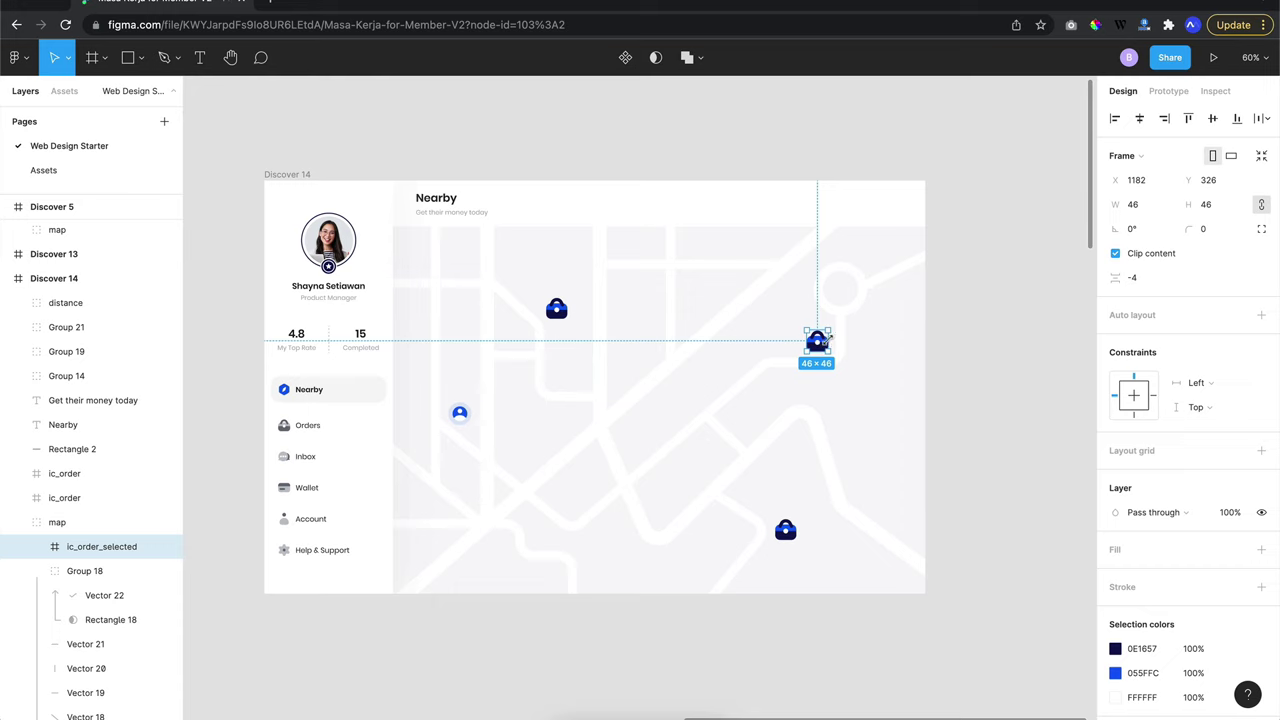
{"action": "left_click", "coordinate": [354, 137]}
{"action": "left_click", "coordinate": [287, 174]}
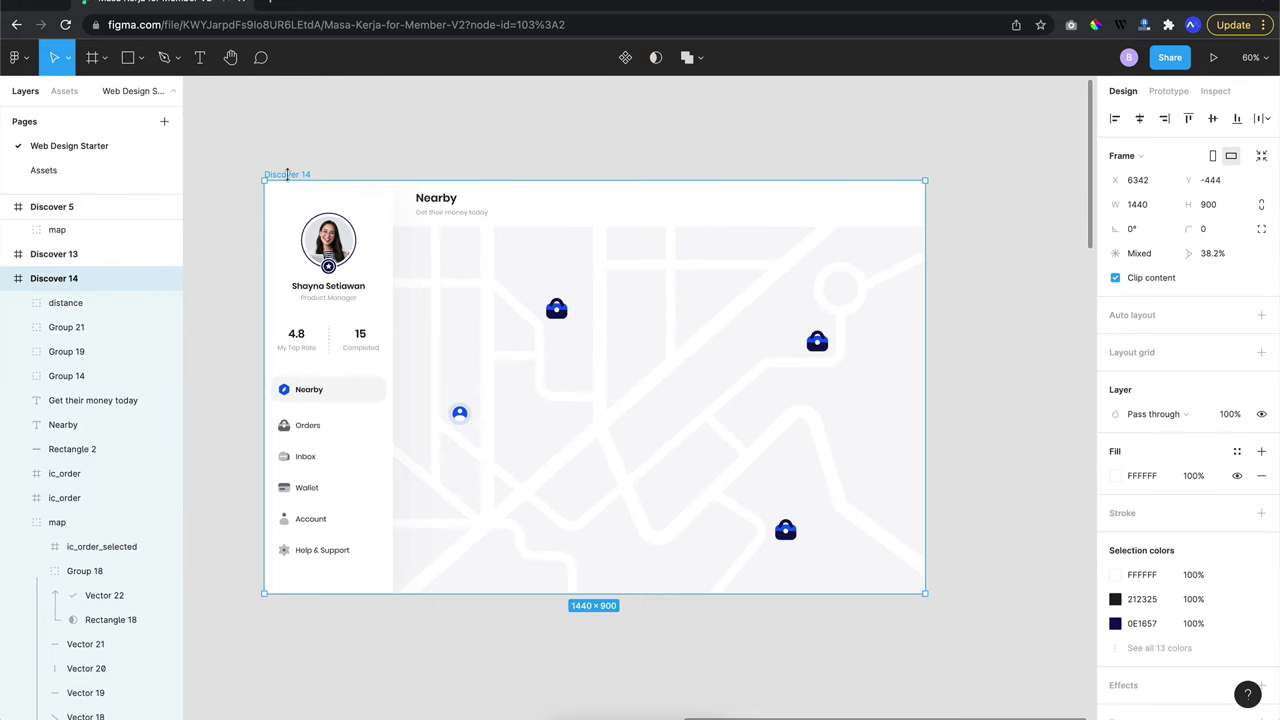
Duplicate Discover 14 as Discover 15 and select its upper-left bag pin
{"action": "key", "text": "ctrl+d"}
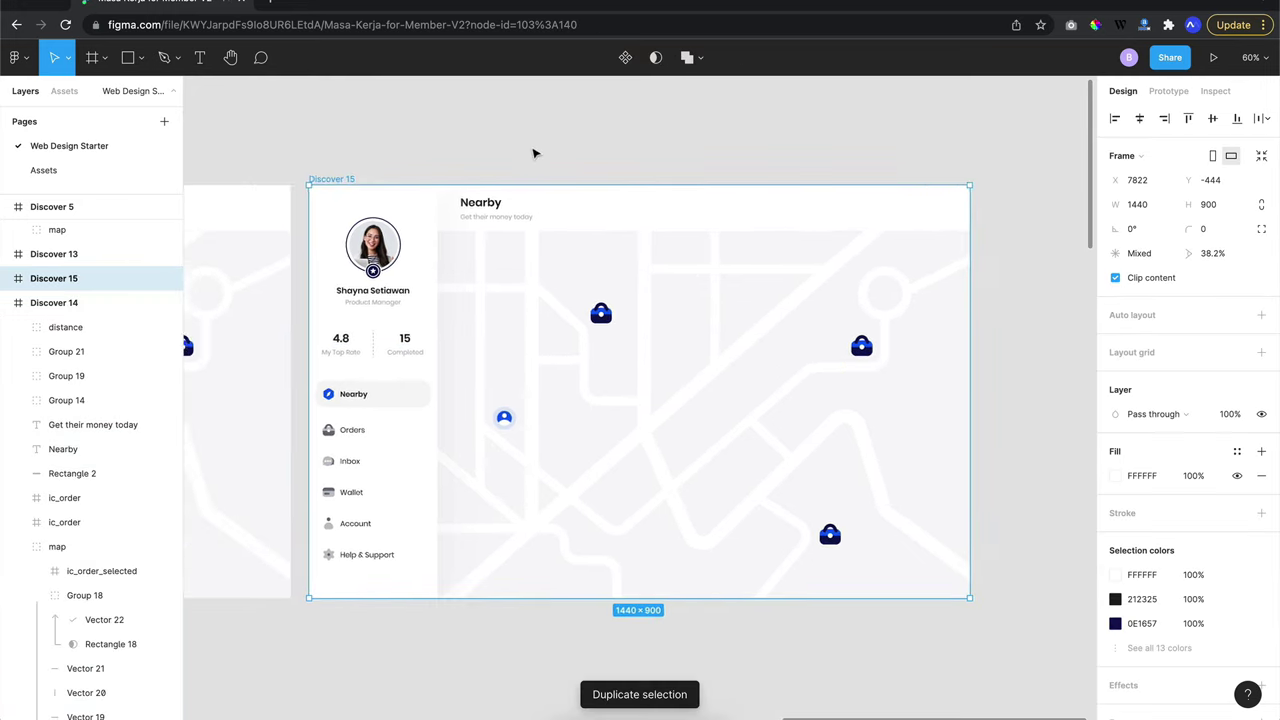
{"action": "scroll", "coordinate": [534, 153], "scroll_direction": "up", "scroll_amount": 5}
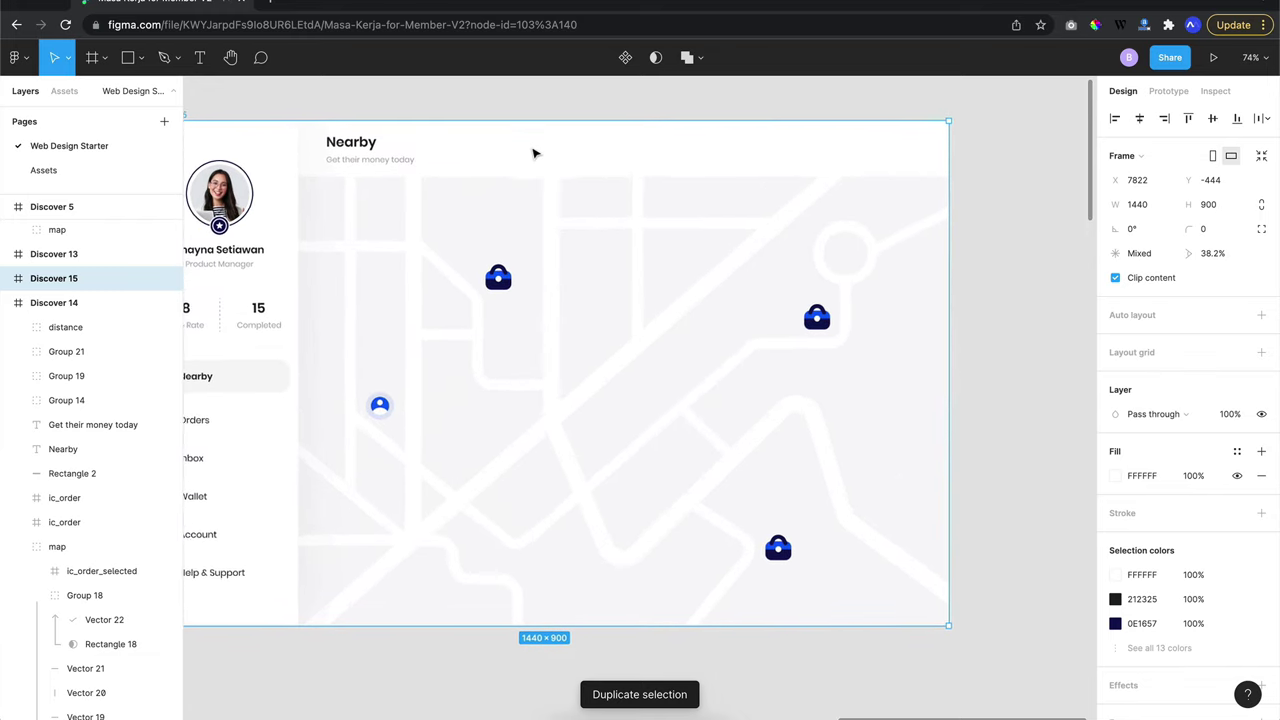
{"action": "left_click", "coordinate": [496, 253]}
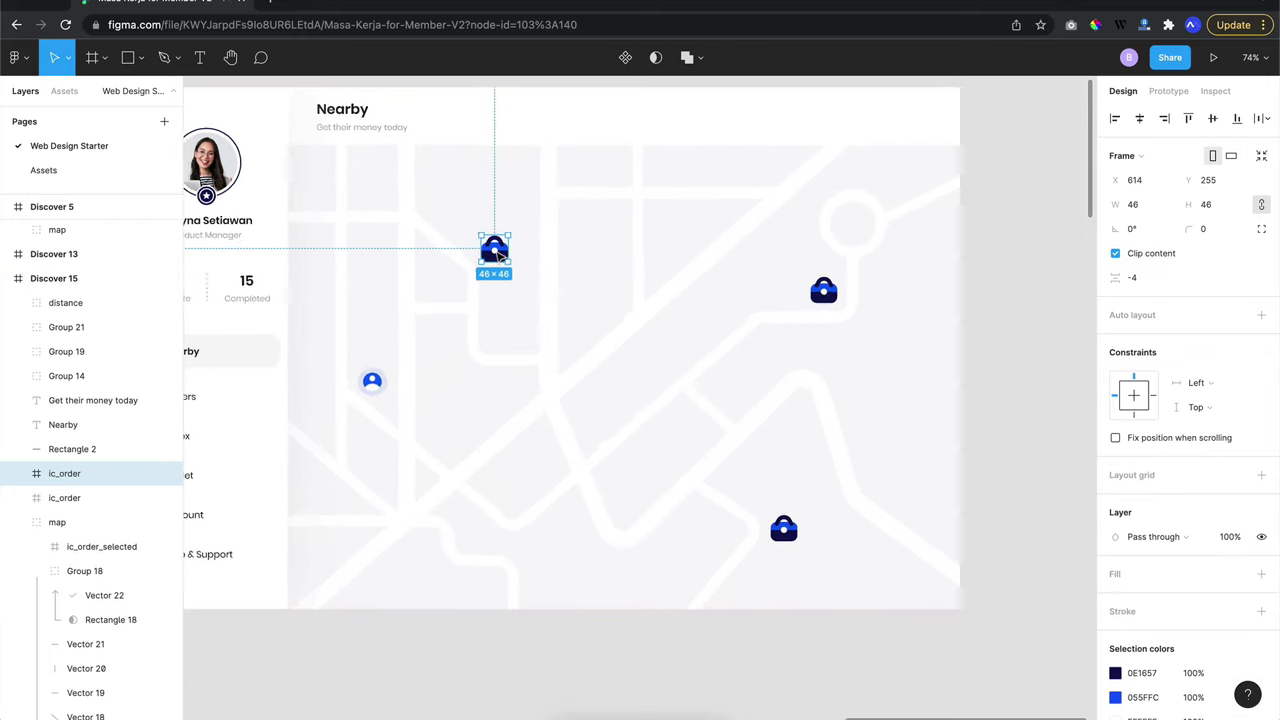
{"action": "scroll", "coordinate": [496, 253], "scroll_direction": "up", "scroll_amount": 3}
{"action": "scroll", "coordinate": [514, 263], "scroll_direction": "left", "scroll_amount": 3}
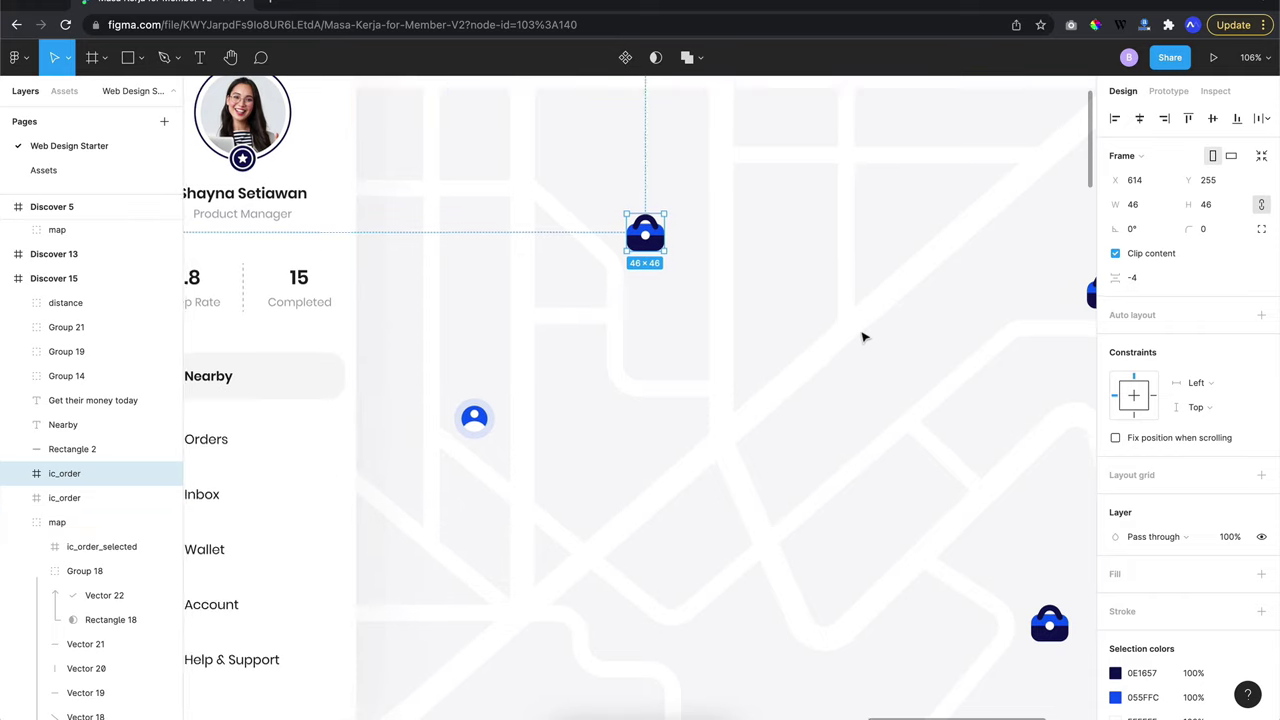
{"action": "scroll", "coordinate": [863, 337], "scroll_direction": "left", "scroll_amount": 5}
{"action": "scroll", "coordinate": [863, 337], "scroll_direction": "down", "scroll_amount": 1}
{"action": "scroll", "coordinate": [867, 588], "scroll_direction": "down", "scroll_amount": 5}
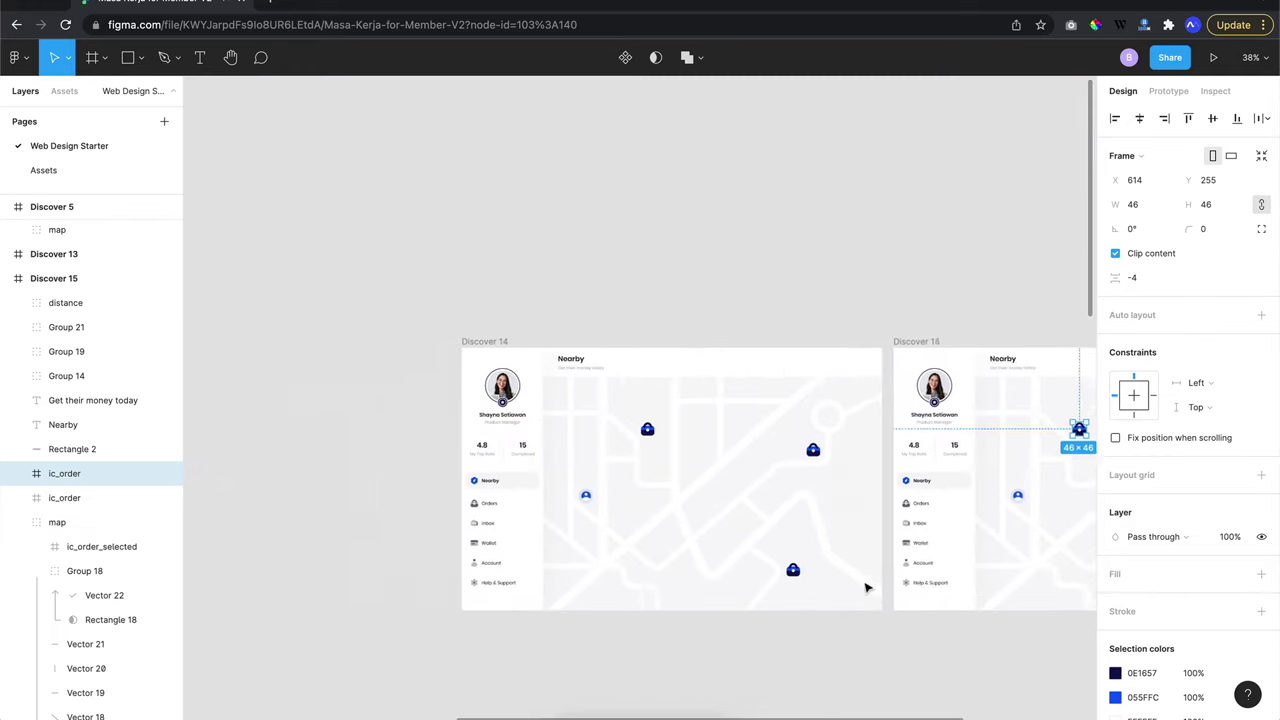
{"action": "scroll", "coordinate": [867, 588], "scroll_direction": "right", "scroll_amount": 3}
{"action": "scroll", "coordinate": [418, 383], "scroll_direction": "up", "scroll_amount": 3}
{"action": "scroll", "coordinate": [606, 323], "scroll_direction": "up", "scroll_amount": 5}
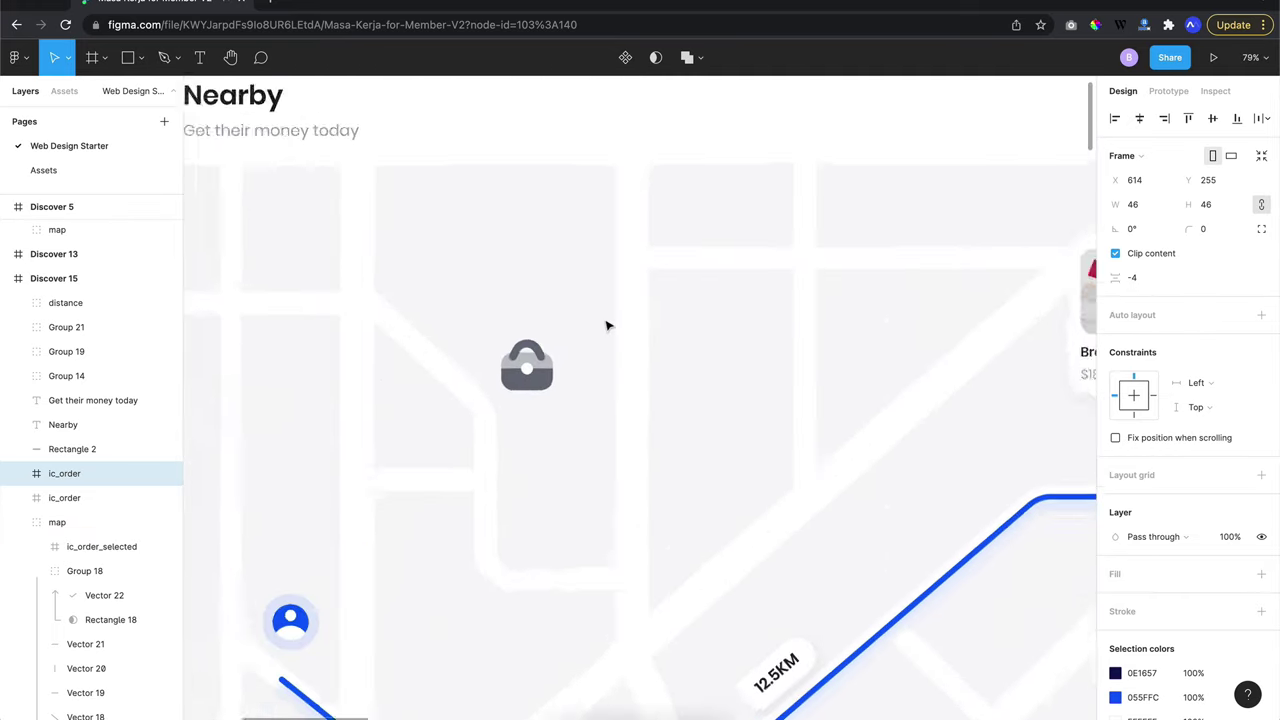
{"action": "scroll", "coordinate": [606, 323], "scroll_direction": "up", "scroll_amount": 1}
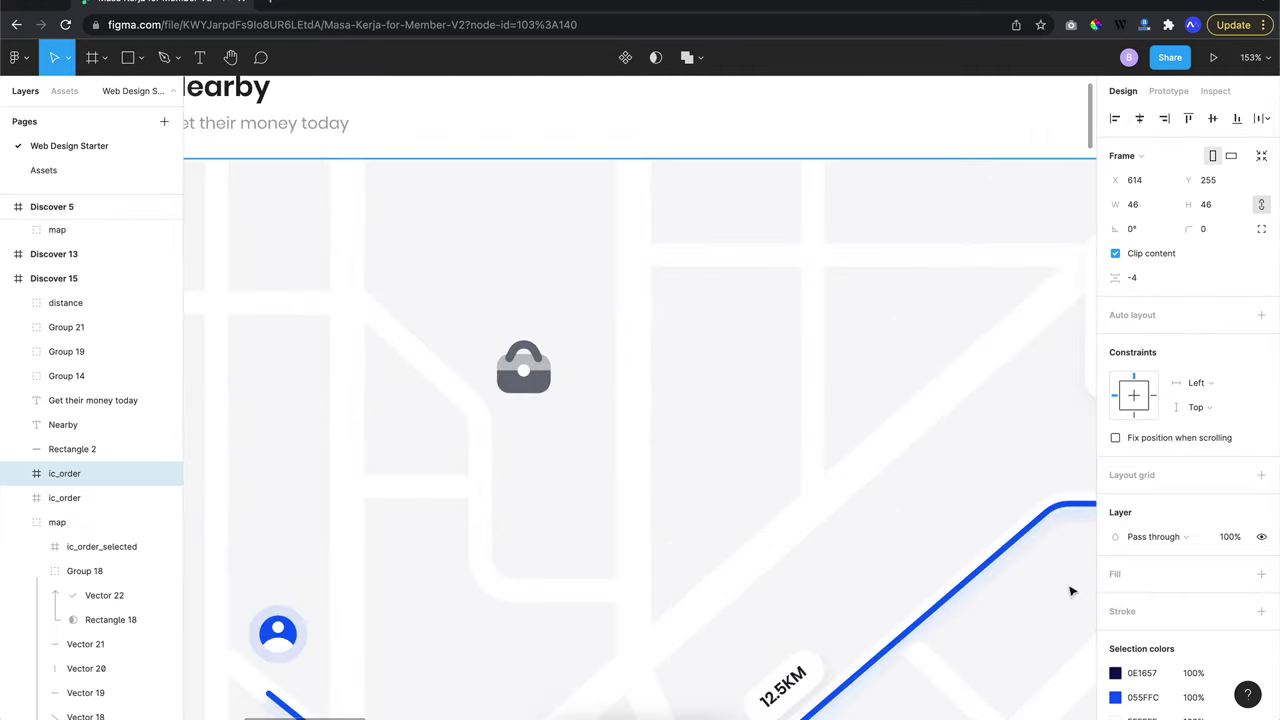
{"action": "scroll", "coordinate": [1118, 671], "scroll_direction": "down", "scroll_amount": 1}
Replace the pin's navy 0E1657 and blue 055FFC with greys sampled from an unselected pin
{"action": "left_click", "coordinate": [1116, 648]}
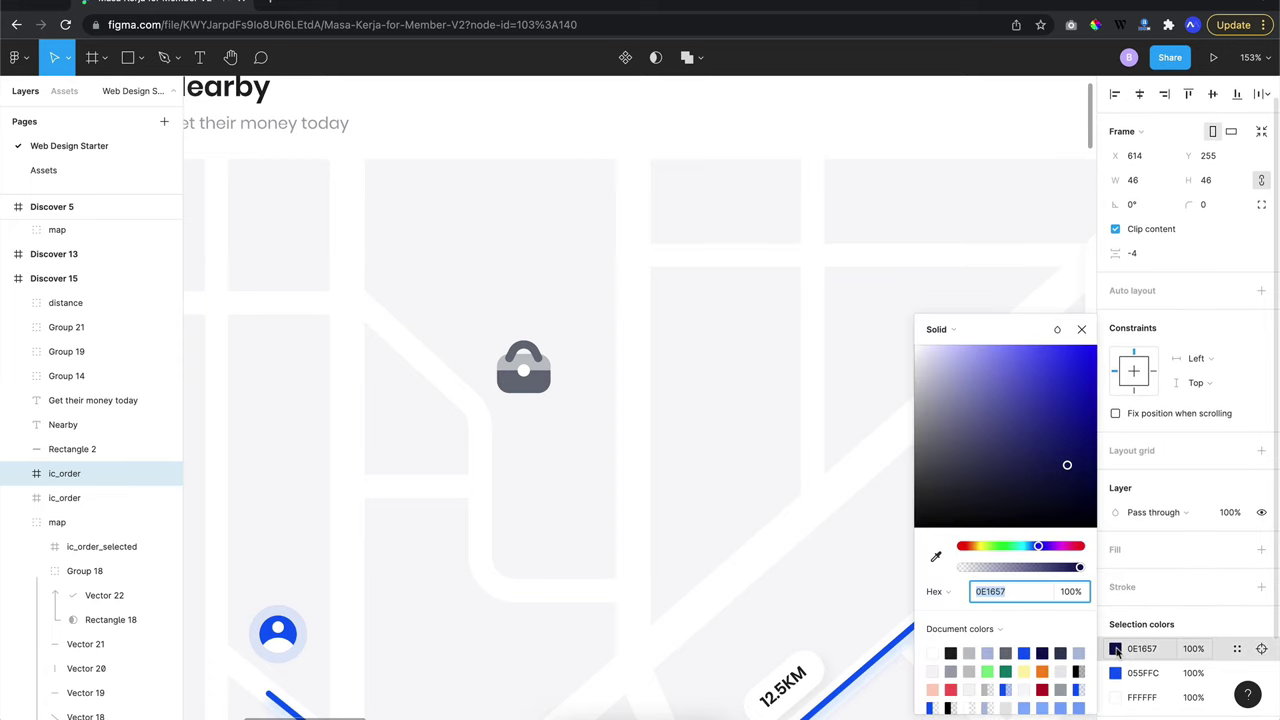
{"action": "left_click", "coordinate": [936, 557]}
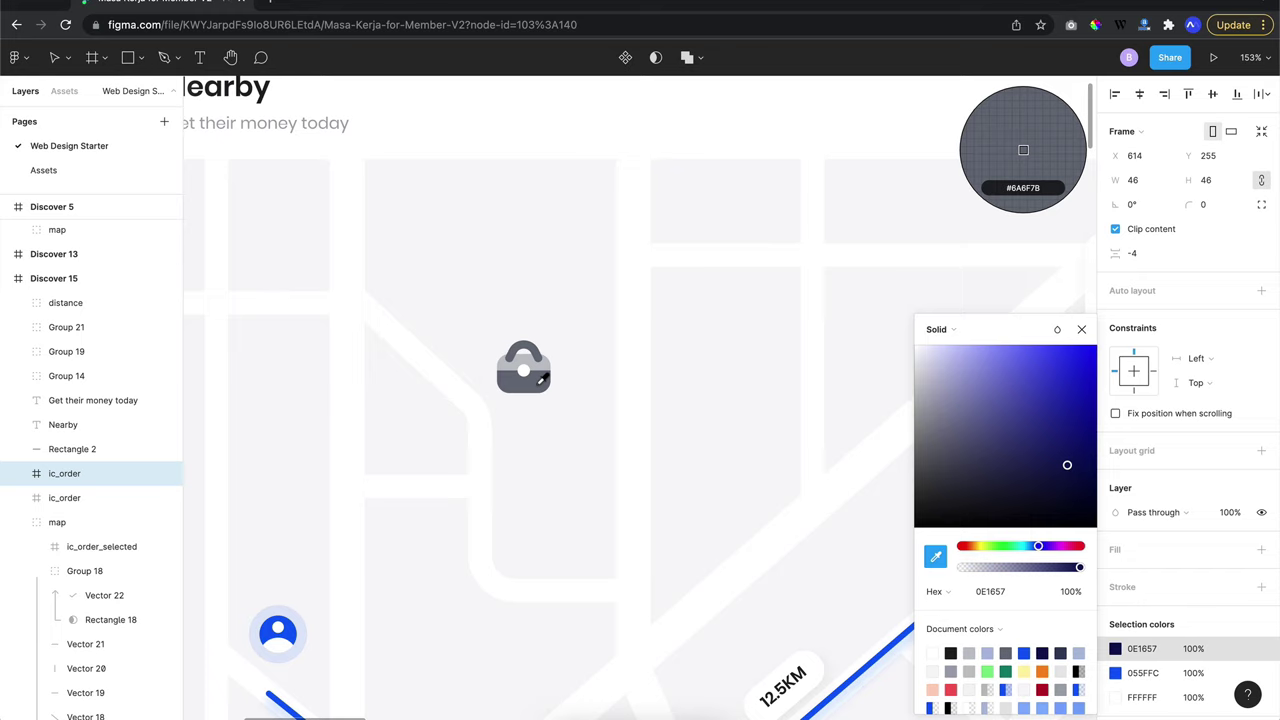
{"action": "left_click", "coordinate": [540, 380]}
{"action": "left_click", "coordinate": [1116, 673]}
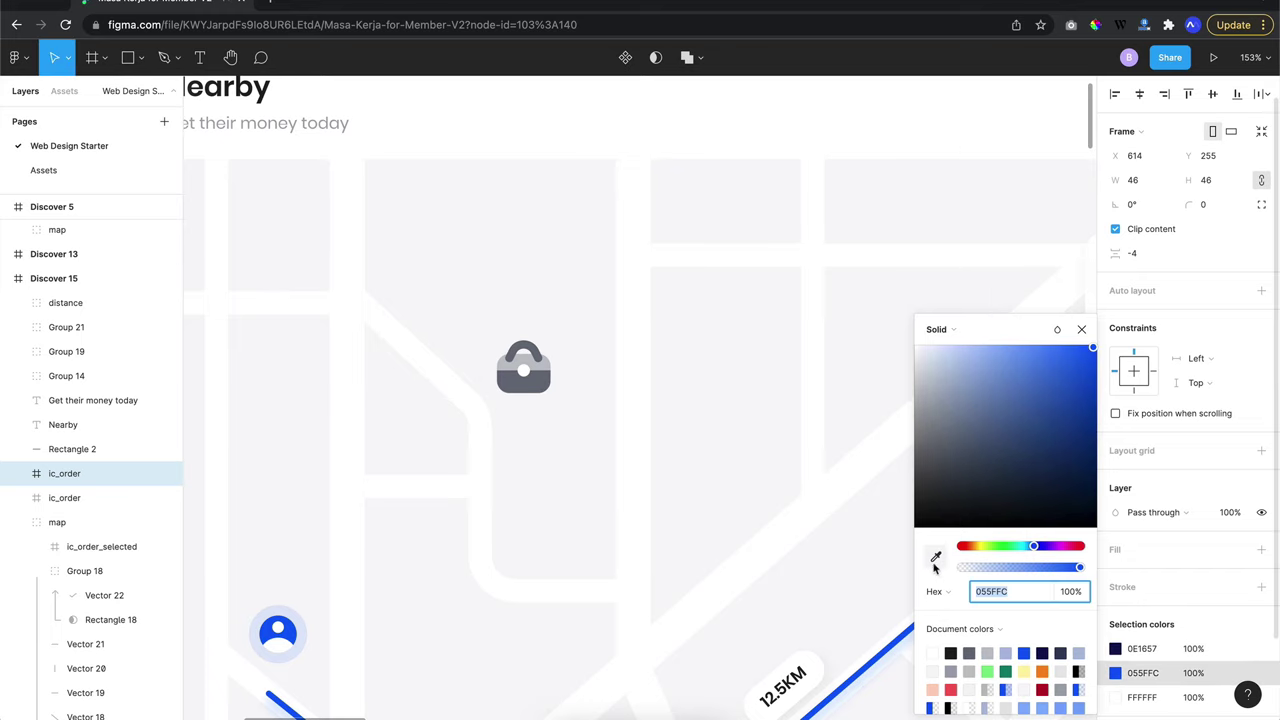
{"action": "left_click", "coordinate": [936, 557]}
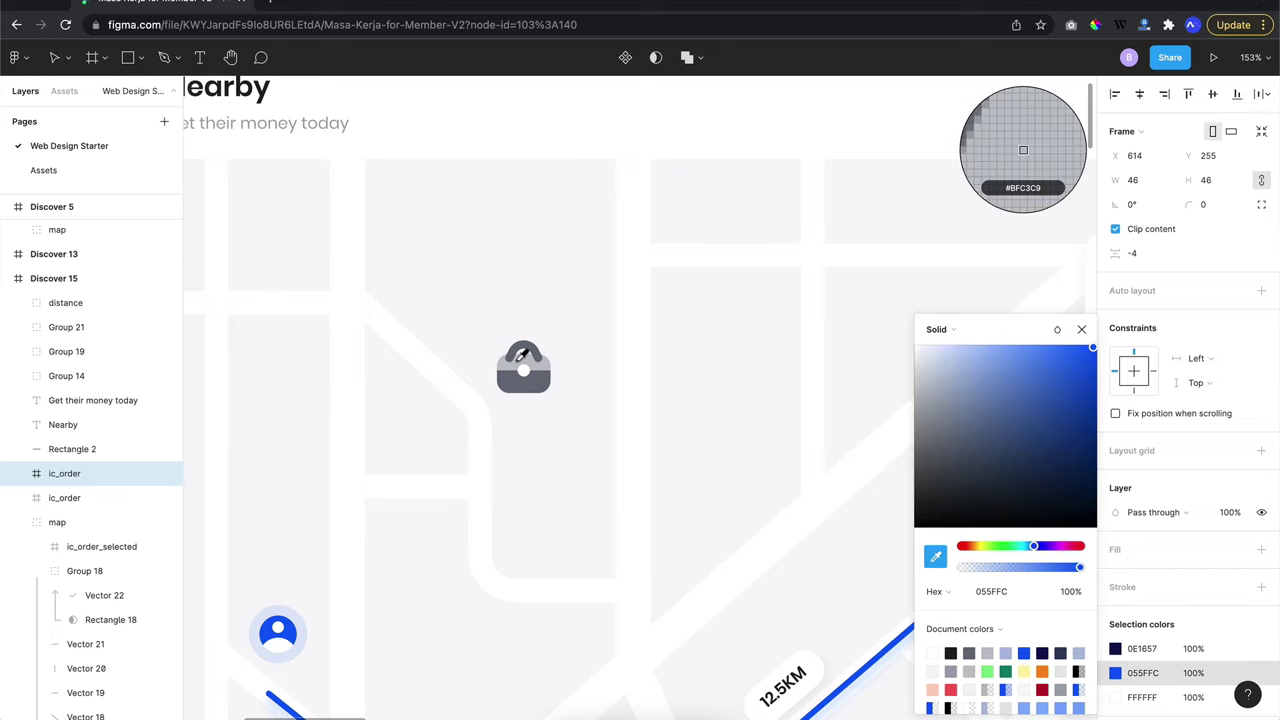
{"action": "left_click", "coordinate": [519, 358]}
{"action": "scroll", "coordinate": [517, 366], "scroll_direction": "down", "scroll_amount": 5, "text": "ctrl"}
{"action": "scroll", "coordinate": [519, 367], "scroll_direction": "down", "scroll_amount": 3, "text": "ctrl"}
Select the route mask Rectangle 18 inside Discover 15's map group
{"action": "scroll", "coordinate": [517, 364], "scroll_direction": "down", "scroll_amount": 2, "text": "ctrl"}
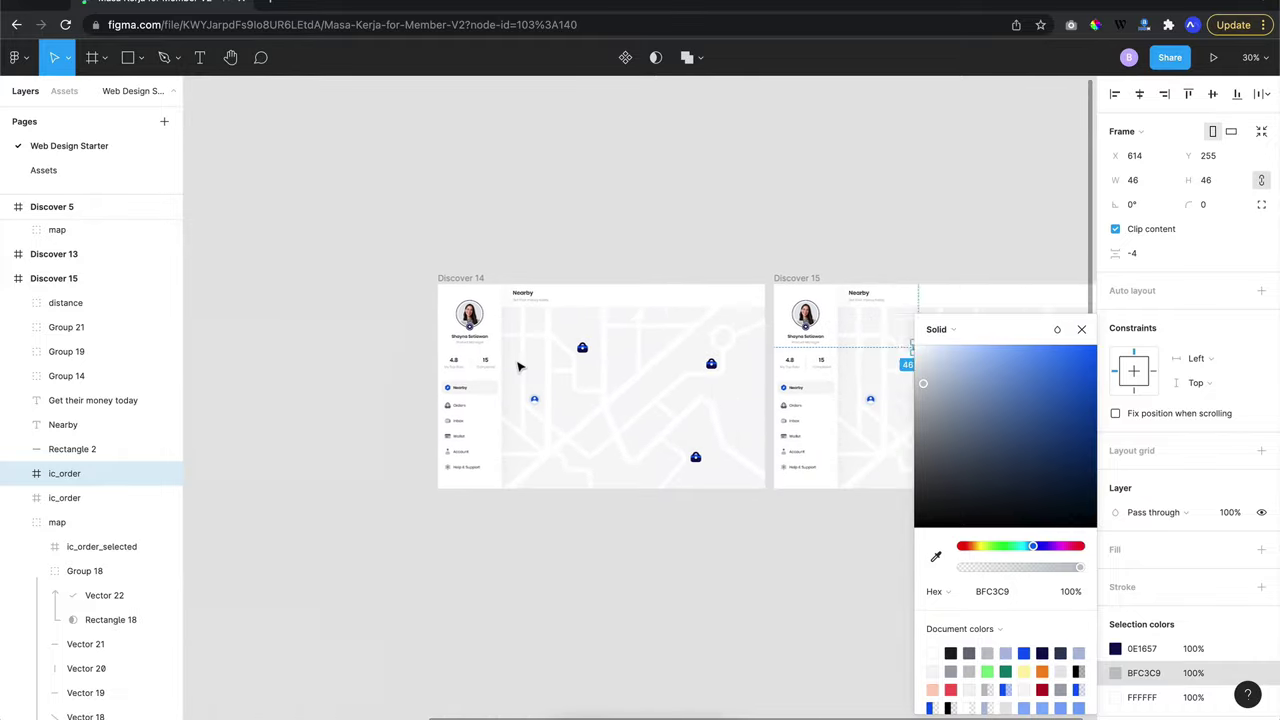
{"action": "scroll", "coordinate": [560, 300], "scroll_direction": "right", "scroll_amount": 3}
{"action": "left_click", "coordinate": [600, 210]}
{"action": "scroll", "coordinate": [600, 212], "scroll_direction": "up", "scroll_amount": 5, "text": "ctrl"}
{"action": "scroll", "coordinate": [600, 212], "scroll_direction": "up", "scroll_amount": 3, "text": "ctrl"}
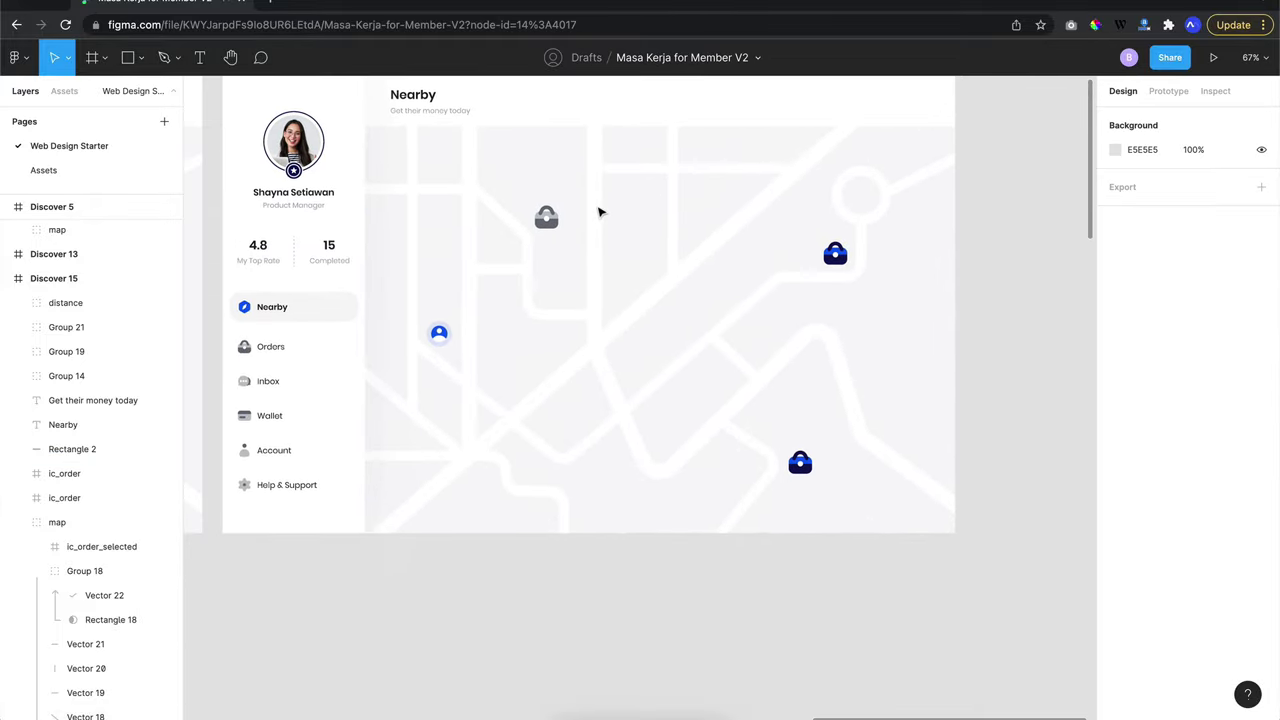
{"action": "scroll", "coordinate": [600, 212], "scroll_direction": "up", "scroll_amount": 5, "text": "ctrl"}
{"action": "scroll", "coordinate": [600, 212], "scroll_direction": "down", "scroll_amount": 2, "text": "ctrl"}
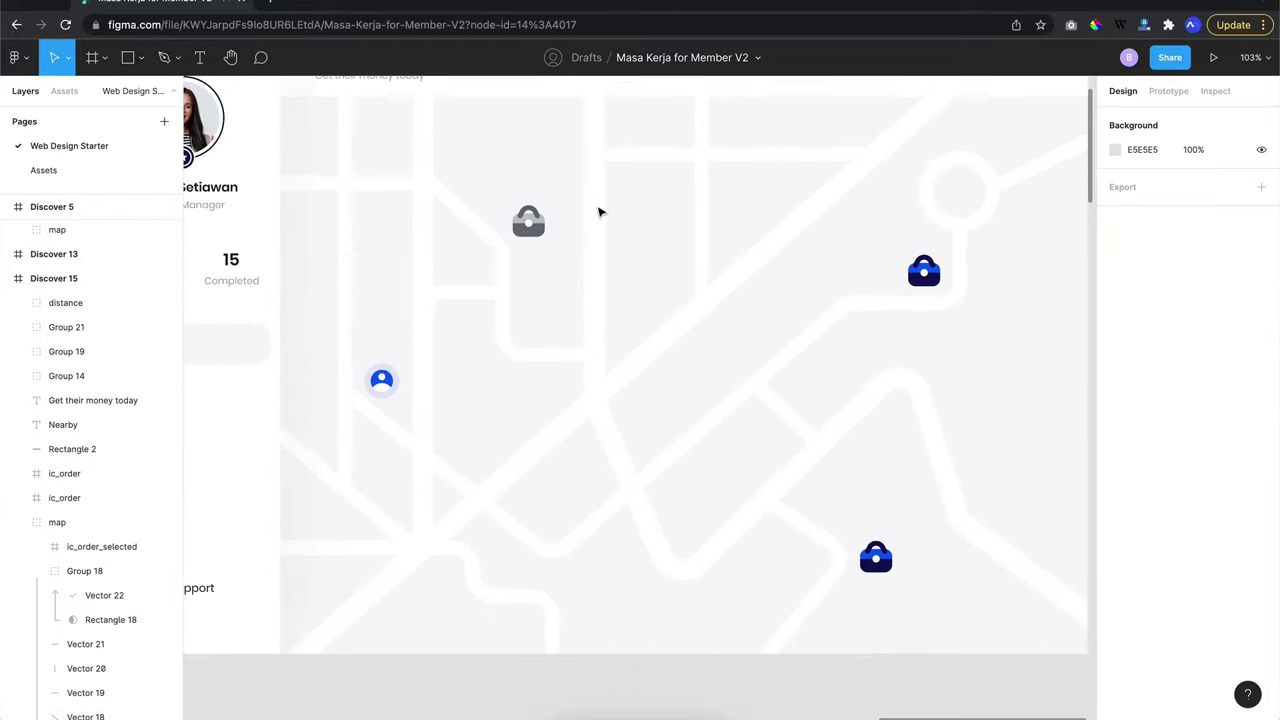
{"action": "left_click", "coordinate": [393, 390]}
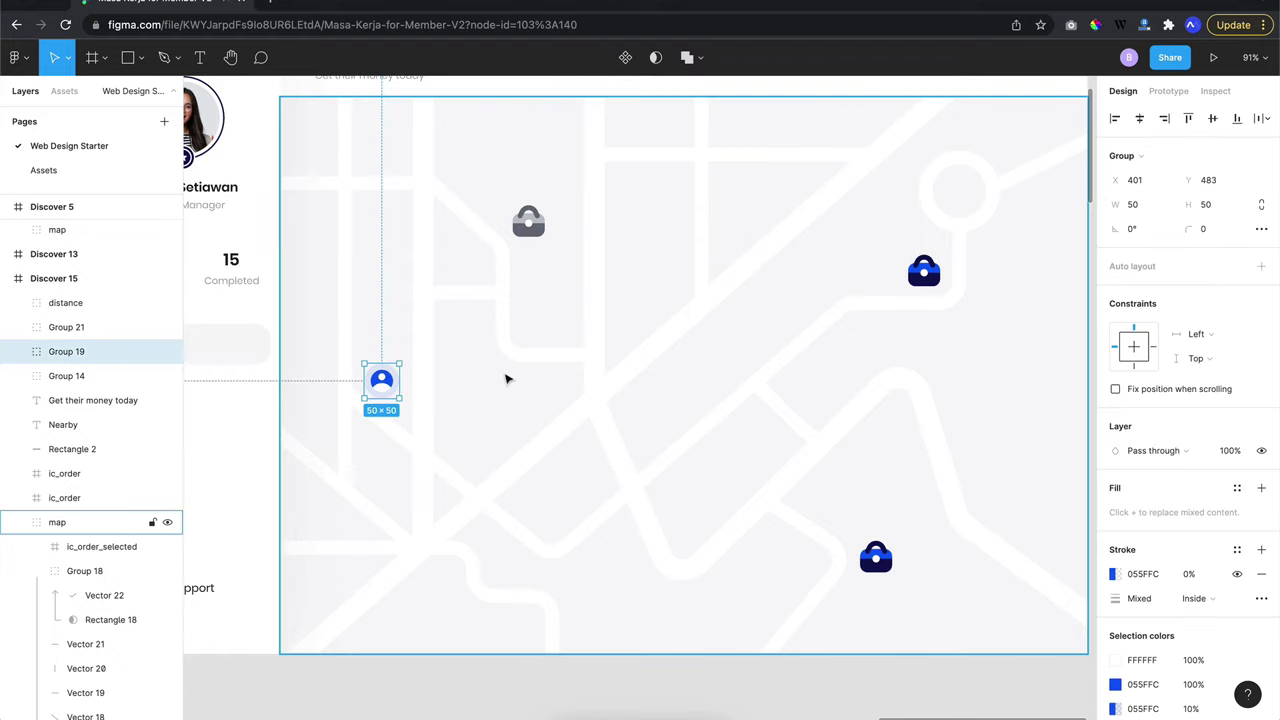
{"action": "left_click", "coordinate": [516, 379]}
{"action": "double_click", "coordinate": [516, 379]}
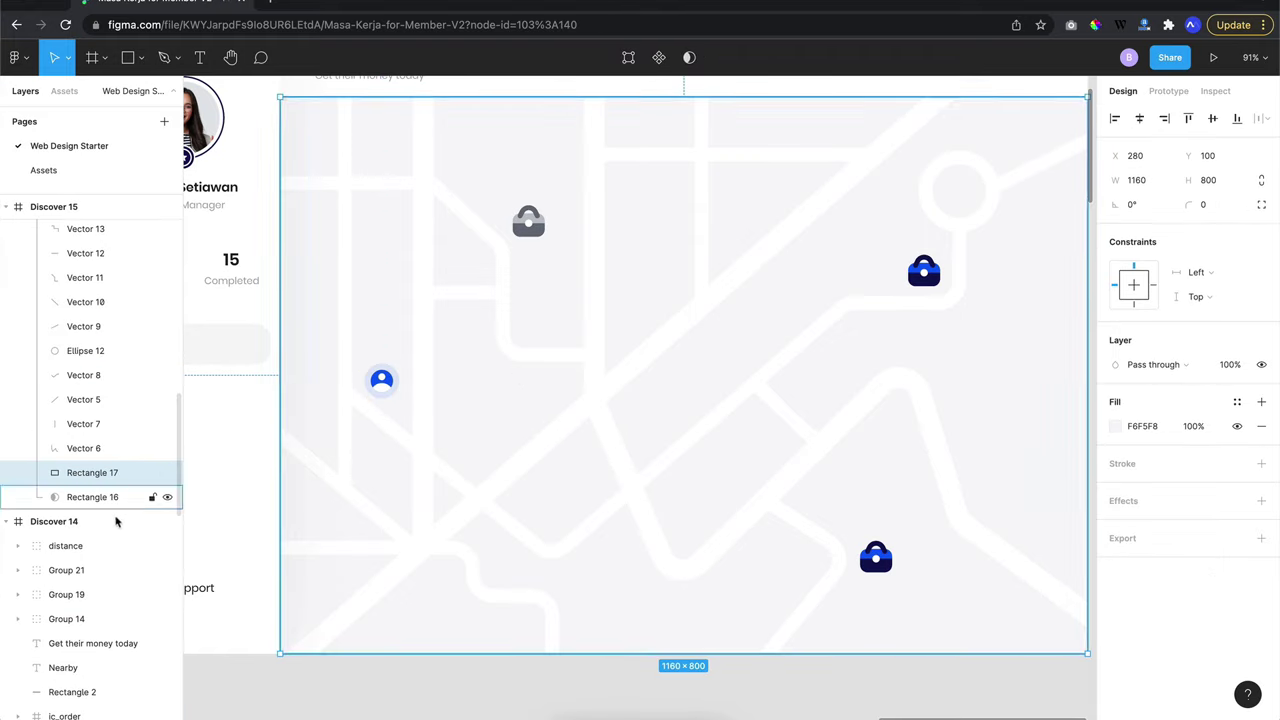
{"action": "scroll", "coordinate": [114, 520], "scroll_direction": "up", "scroll_amount": 3}
{"action": "scroll", "coordinate": [114, 527], "scroll_direction": "up", "scroll_amount": 1}
{"action": "scroll", "coordinate": [115, 527], "scroll_direction": "up", "scroll_amount": 4}
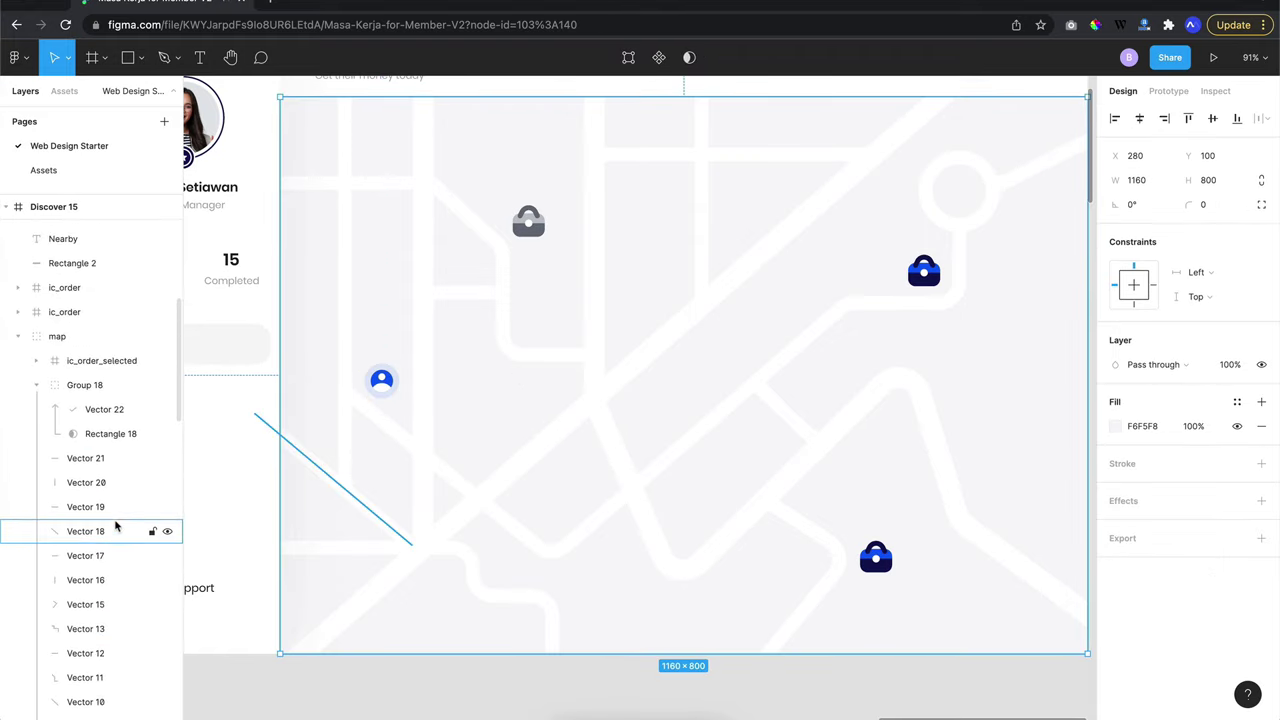
{"action": "left_click", "coordinate": [113, 421]}
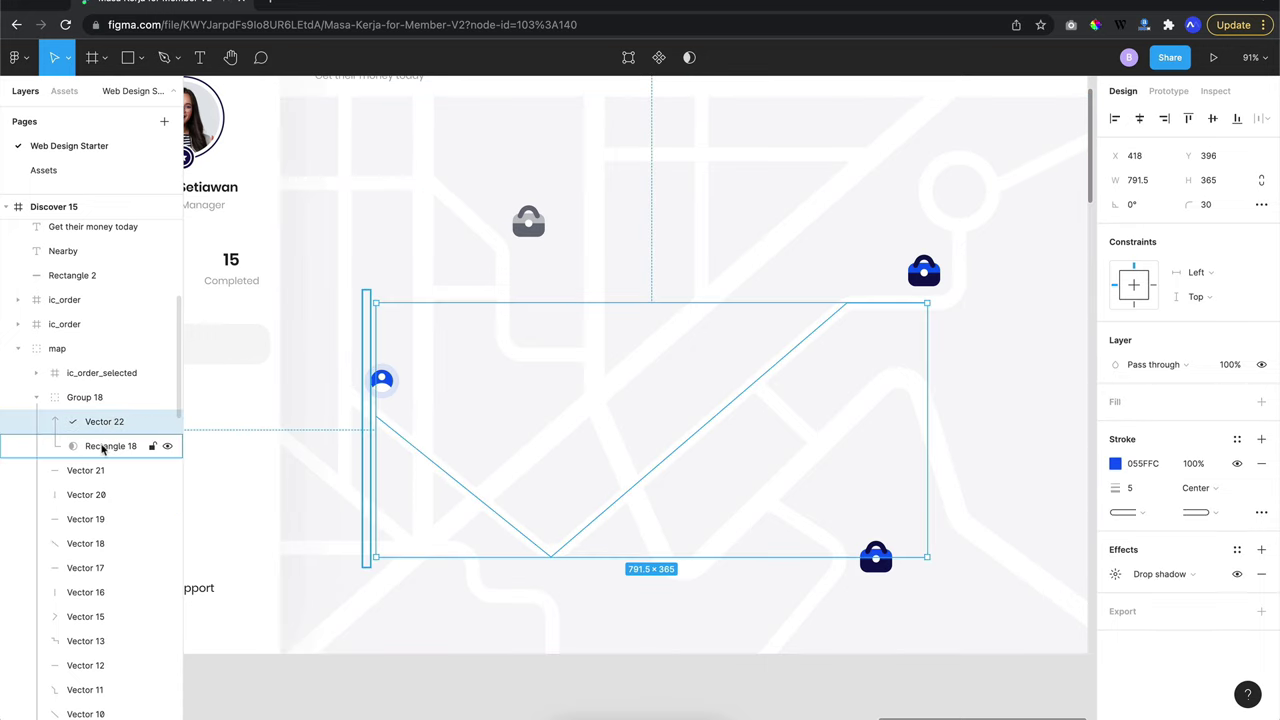
{"action": "left_click", "coordinate": [113, 446]}
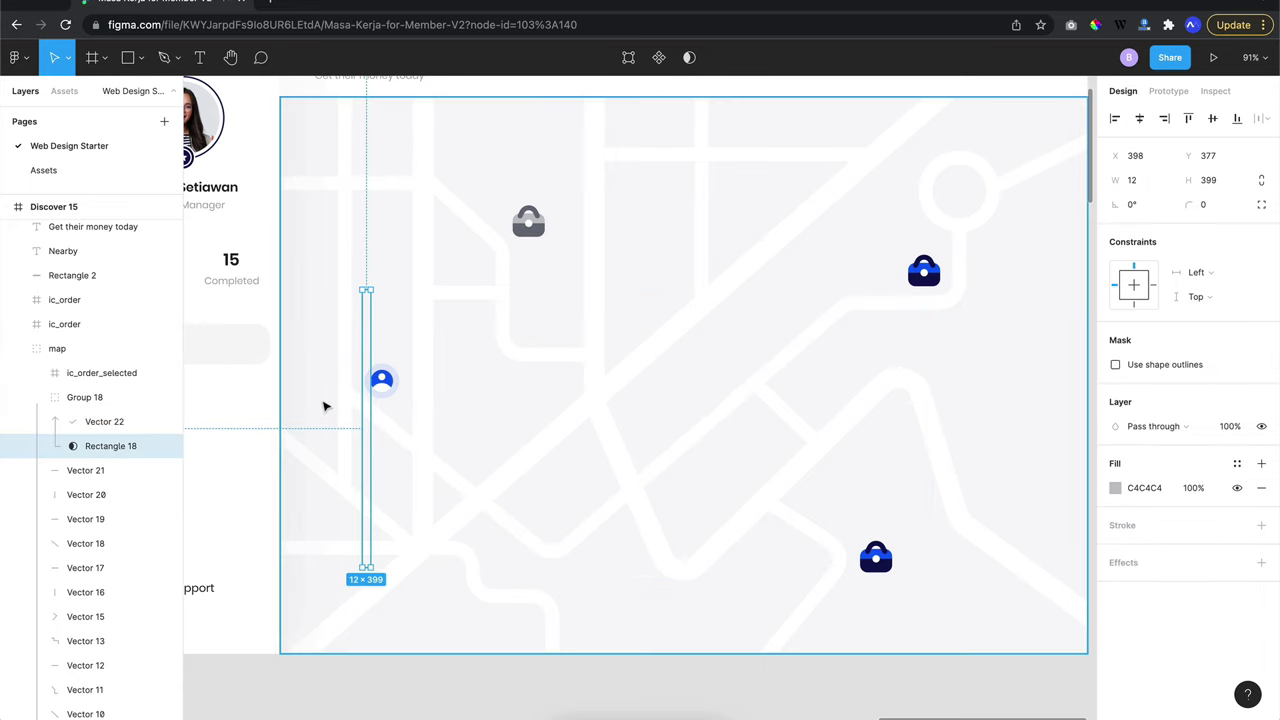
Widen Rectangle 18 to 832×399, revealing the full blue route line
{"action": "scroll", "coordinate": [322, 404], "scroll_direction": "right", "scroll_amount": 2}
{"action": "scroll", "coordinate": [322, 404], "scroll_direction": "up", "scroll_amount": 1}
{"action": "mouse_move", "coordinate": [322, 400]}
{"action": "left_mouse_down"}
{"action": "mouse_move", "coordinate": [714, 369]}
{"action": "mouse_move", "coordinate": [907, 327]}
{"action": "mouse_move", "coordinate": [891, 330]}
{"action": "left_mouse_up"}
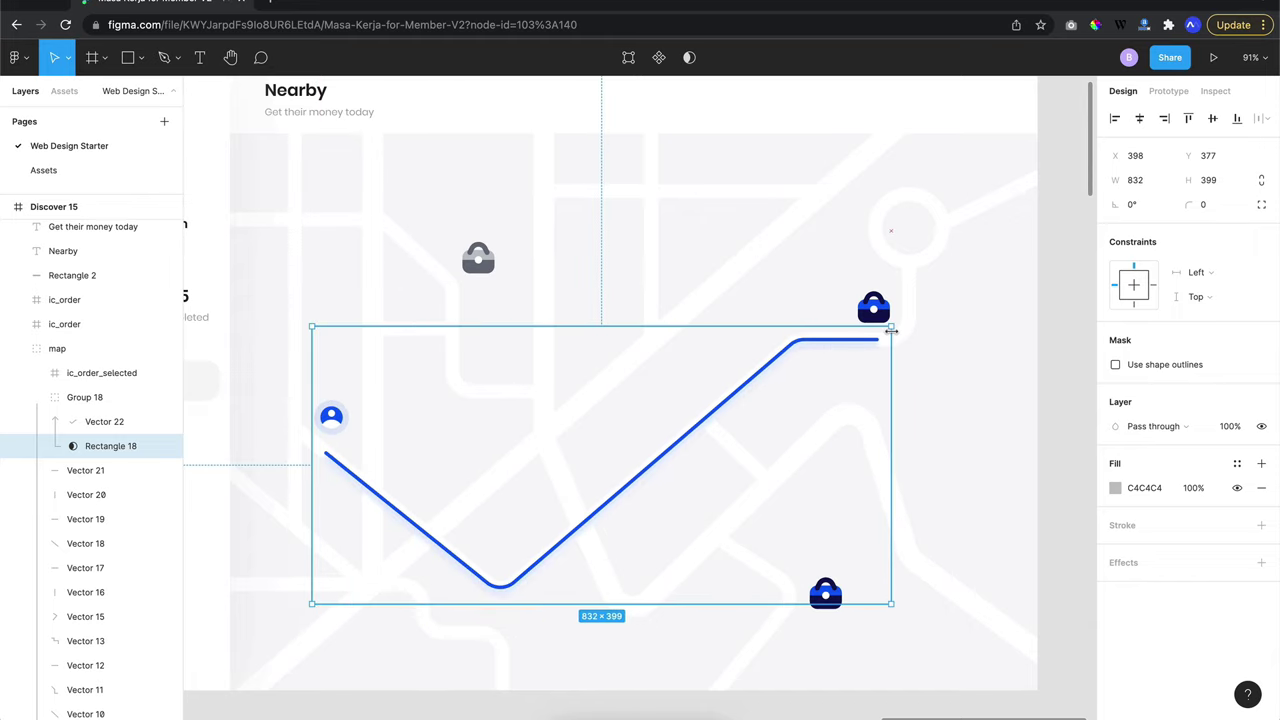
{"action": "scroll", "coordinate": [846, 312], "scroll_direction": "down", "scroll_amount": 2}
{"action": "scroll", "coordinate": [847, 315], "scroll_direction": "down", "scroll_amount": 2}
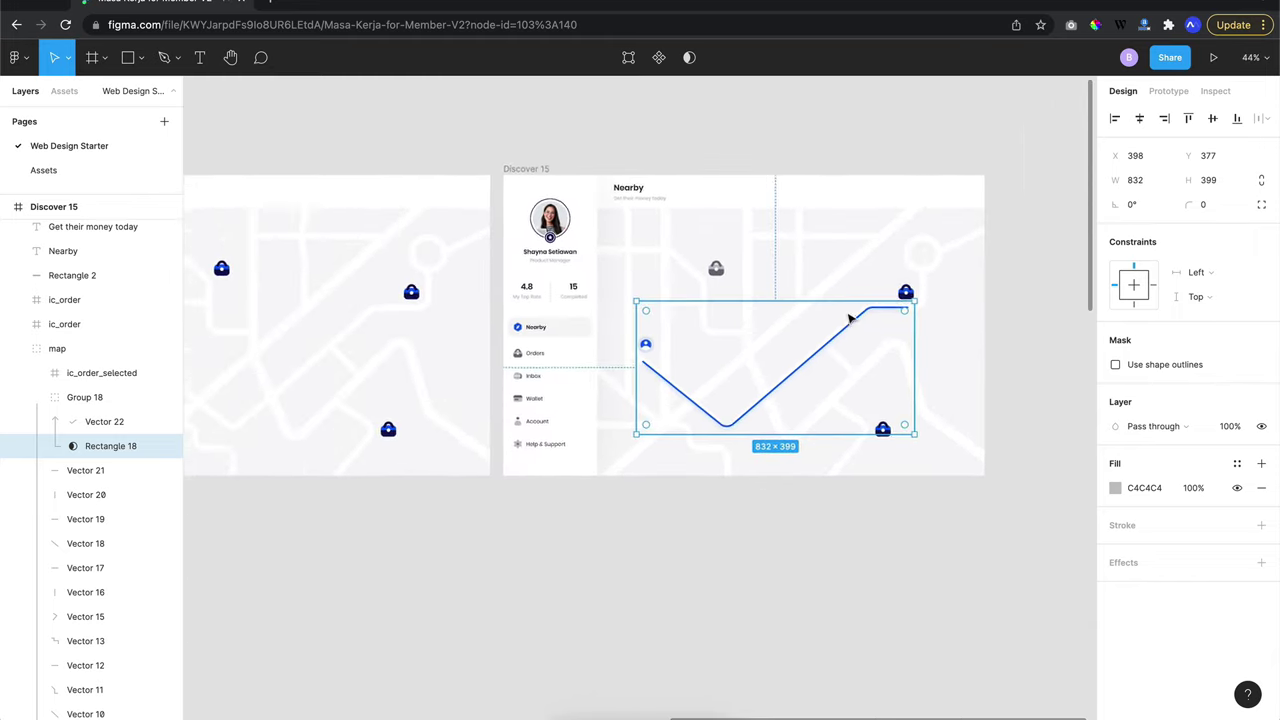
{"action": "scroll", "coordinate": [849, 319], "scroll_direction": "down", "scroll_amount": 2}
{"action": "scroll", "coordinate": [848, 317], "scroll_direction": "up", "scroll_amount": 2}
{"action": "scroll", "coordinate": [848, 317], "scroll_direction": "right", "scroll_amount": 3}
Select the highlighted order pin (ic_order_selected) on Discover 14
{"action": "scroll", "coordinate": [677, 200], "scroll_direction": "left", "scroll_amount": 3}
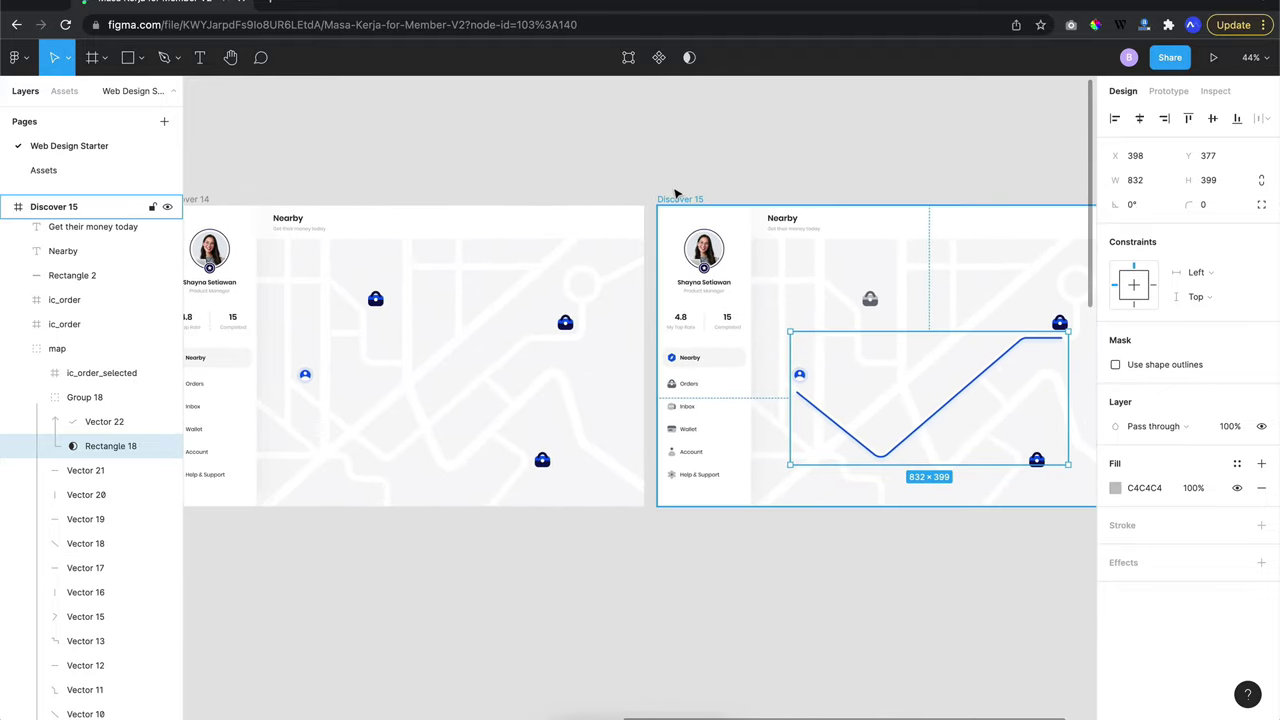
{"action": "left_click", "coordinate": [697, 152]}
{"action": "scroll", "coordinate": [697, 152], "scroll_direction": "left", "scroll_amount": 3}
{"action": "scroll", "coordinate": [520, 145], "scroll_direction": "up", "scroll_amount": 3}
{"action": "scroll", "coordinate": [360, 137], "scroll_direction": "left", "scroll_amount": 3}
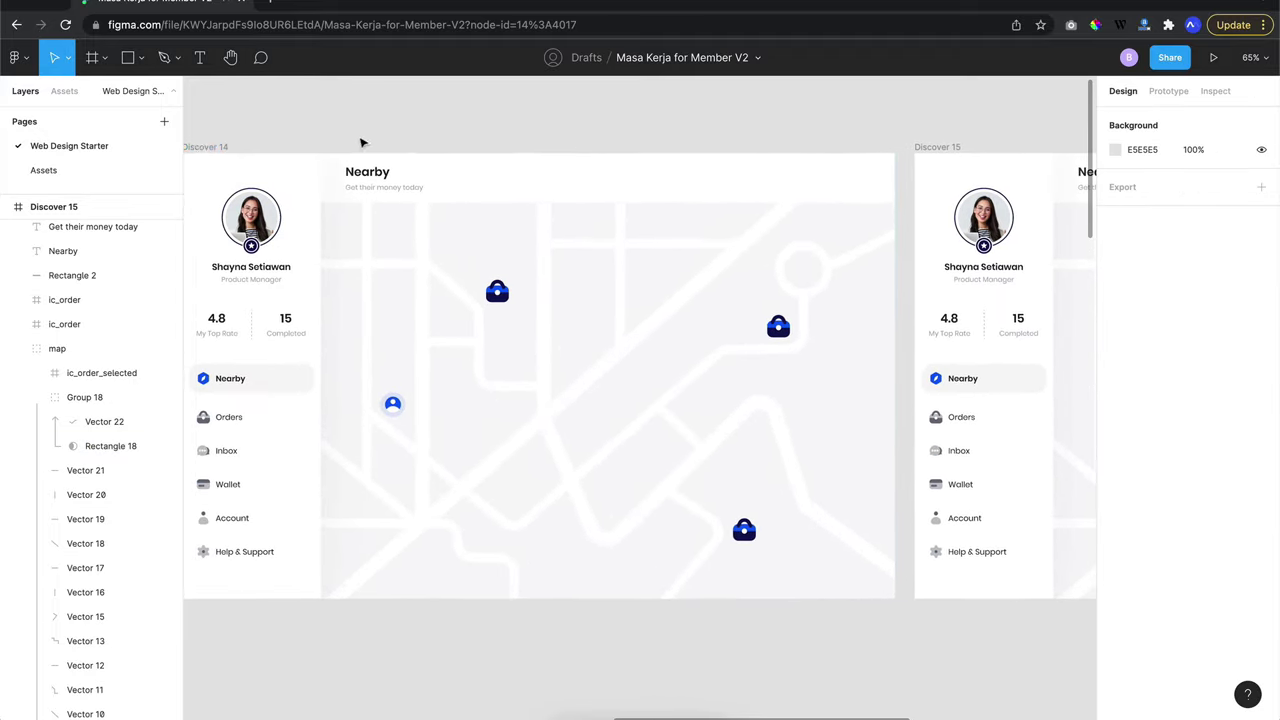
{"action": "scroll", "coordinate": [325, 149], "scroll_direction": "right", "scroll_amount": 3}
{"action": "scroll", "coordinate": [490, 225], "scroll_direction": "down", "scroll_amount": 2}
{"action": "double_click", "coordinate": [645, 303]}
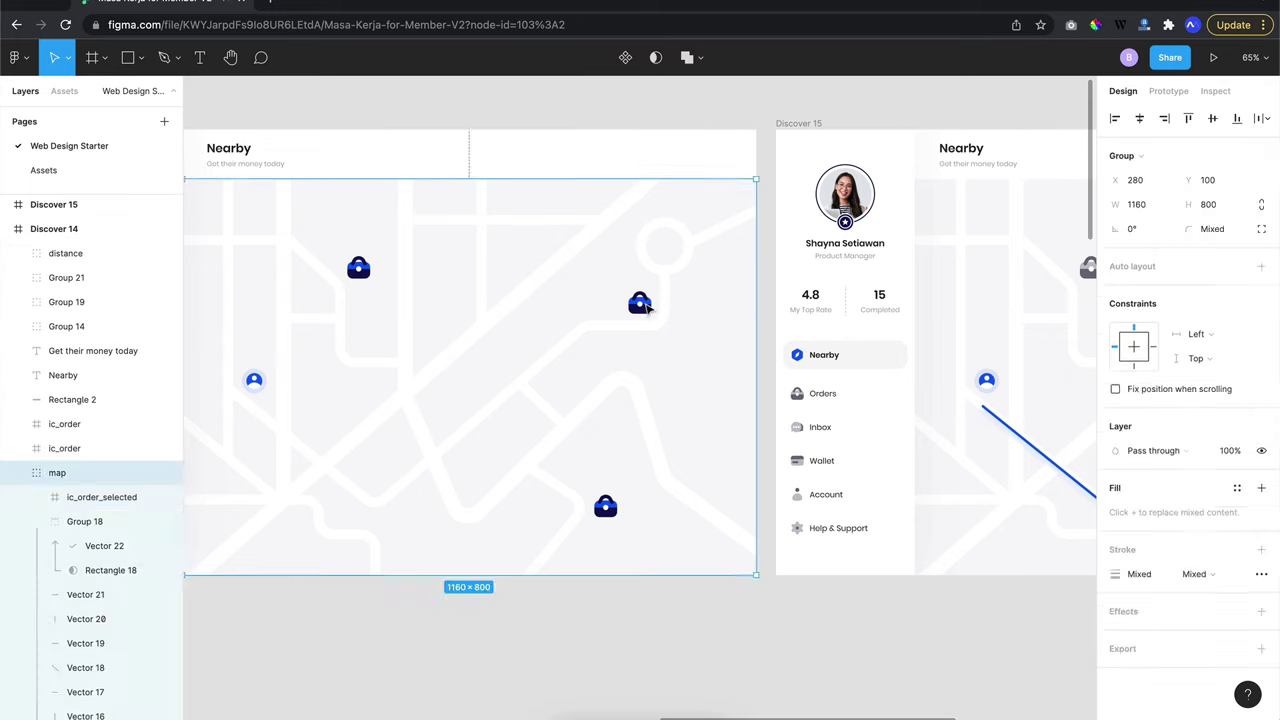
In Prototype mode, connect the order pin to the Discover 15 frame as an On click → Navigate to interaction
{"action": "scroll", "coordinate": [645, 305], "scroll_direction": "up", "scroll_amount": 3}
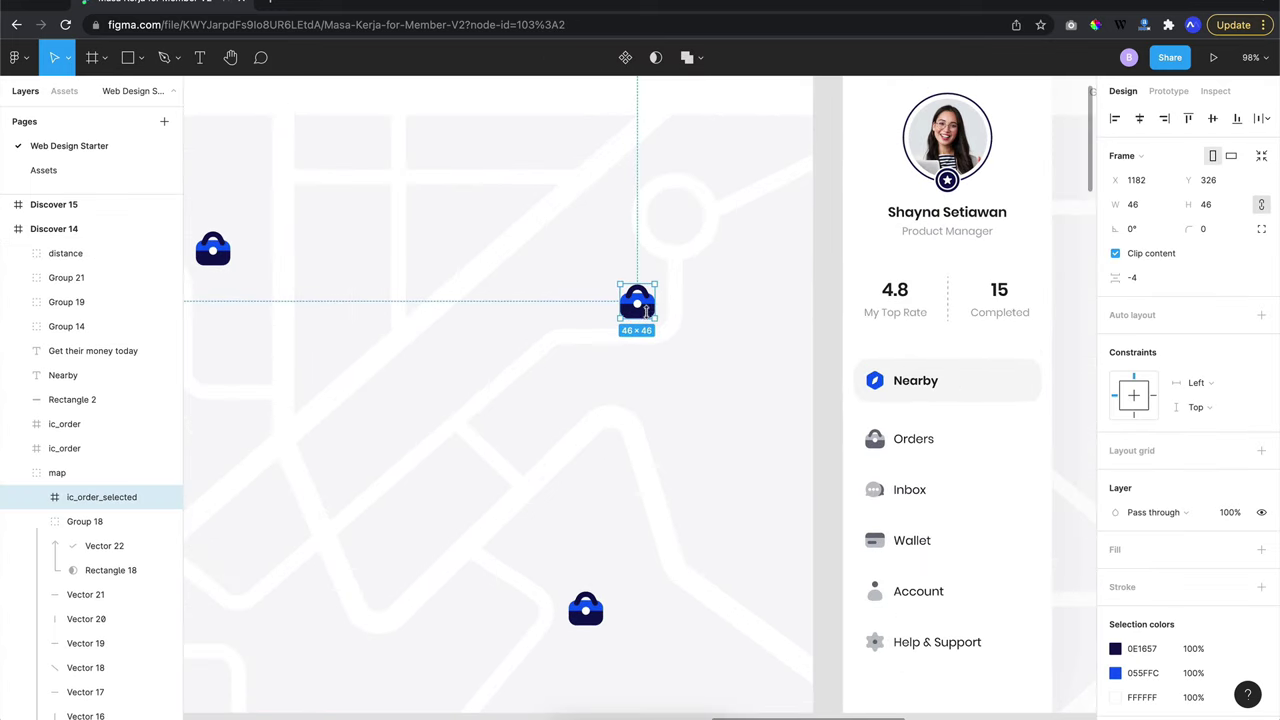
{"action": "scroll", "coordinate": [645, 305], "scroll_direction": "right", "scroll_amount": 2}
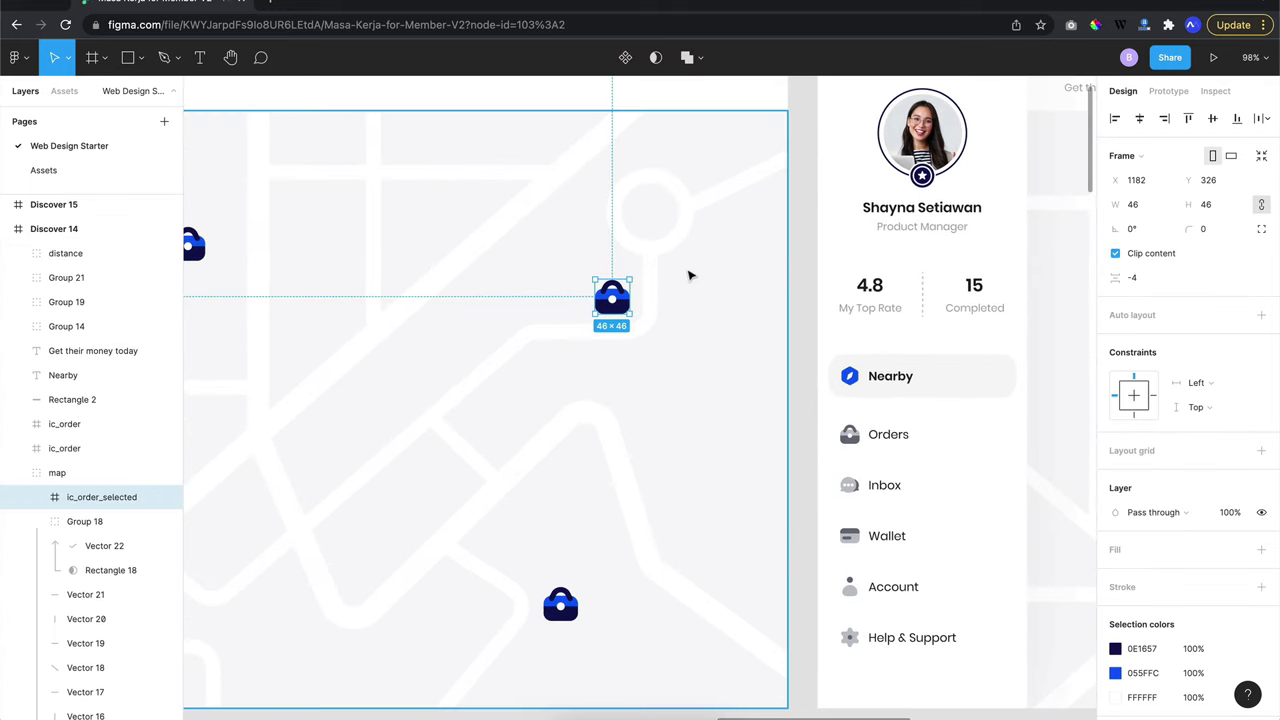
{"action": "left_click", "coordinate": [1168, 91]}
{"action": "scroll", "coordinate": [928, 208], "scroll_direction": "right", "scroll_amount": 3}
{"action": "mouse_move", "coordinate": [551, 294]}
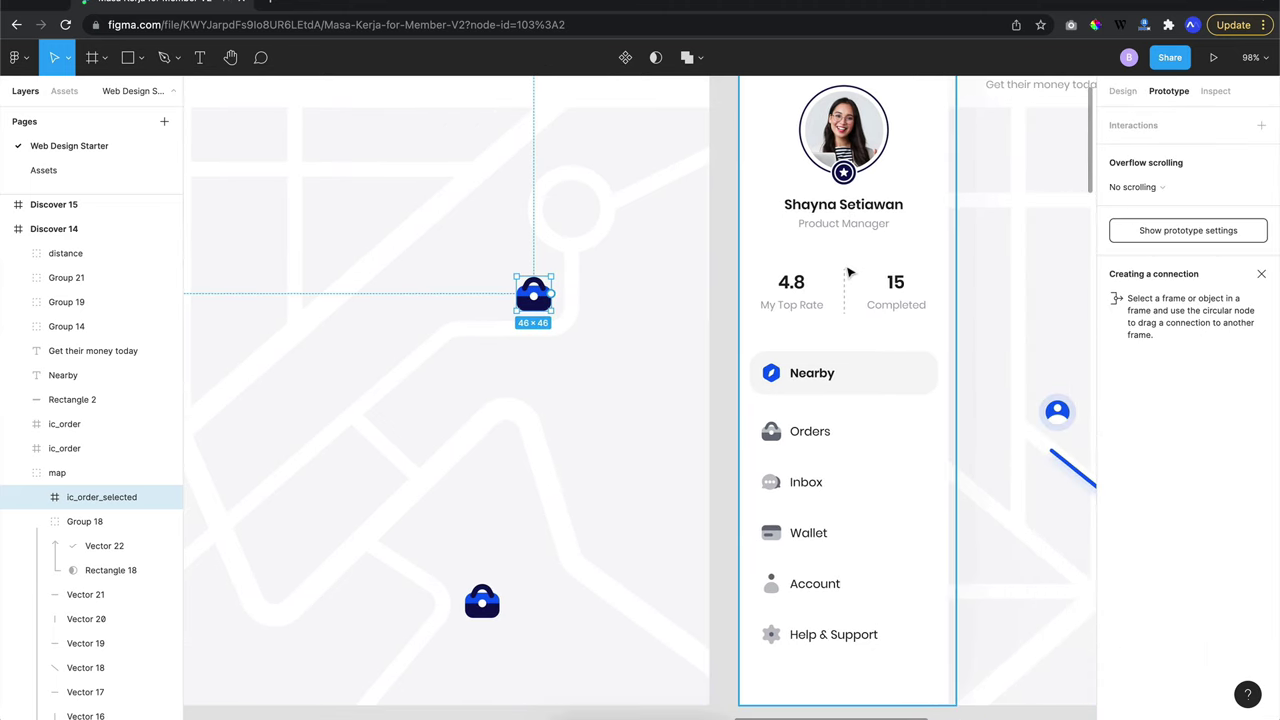
{"action": "mouse_move", "coordinate": [551, 294]}
{"action": "left_mouse_down"}
{"action": "mouse_move", "coordinate": [720, 342]}
{"action": "mouse_move", "coordinate": [774, 340]}
{"action": "left_mouse_up"}
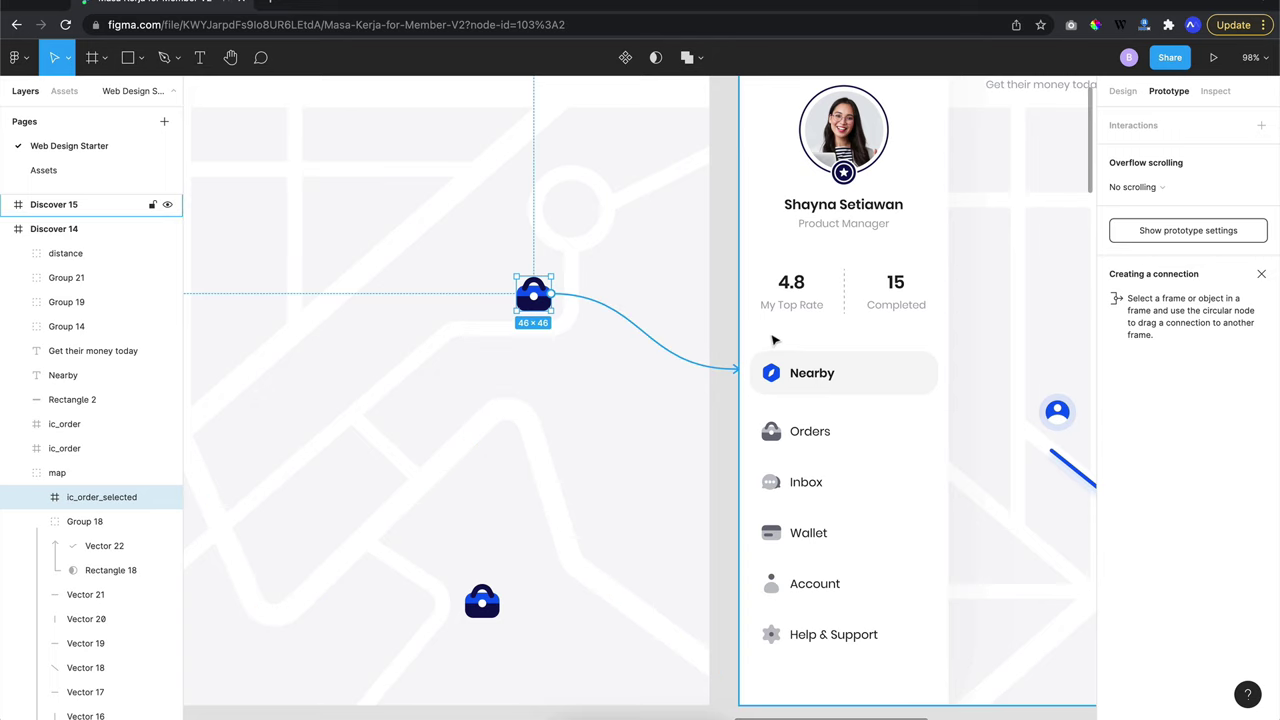
{"action": "scroll", "coordinate": [774, 340], "scroll_direction": "right", "scroll_amount": 5}
{"action": "scroll", "coordinate": [774, 340], "scroll_direction": "right", "scroll_amount": 2}
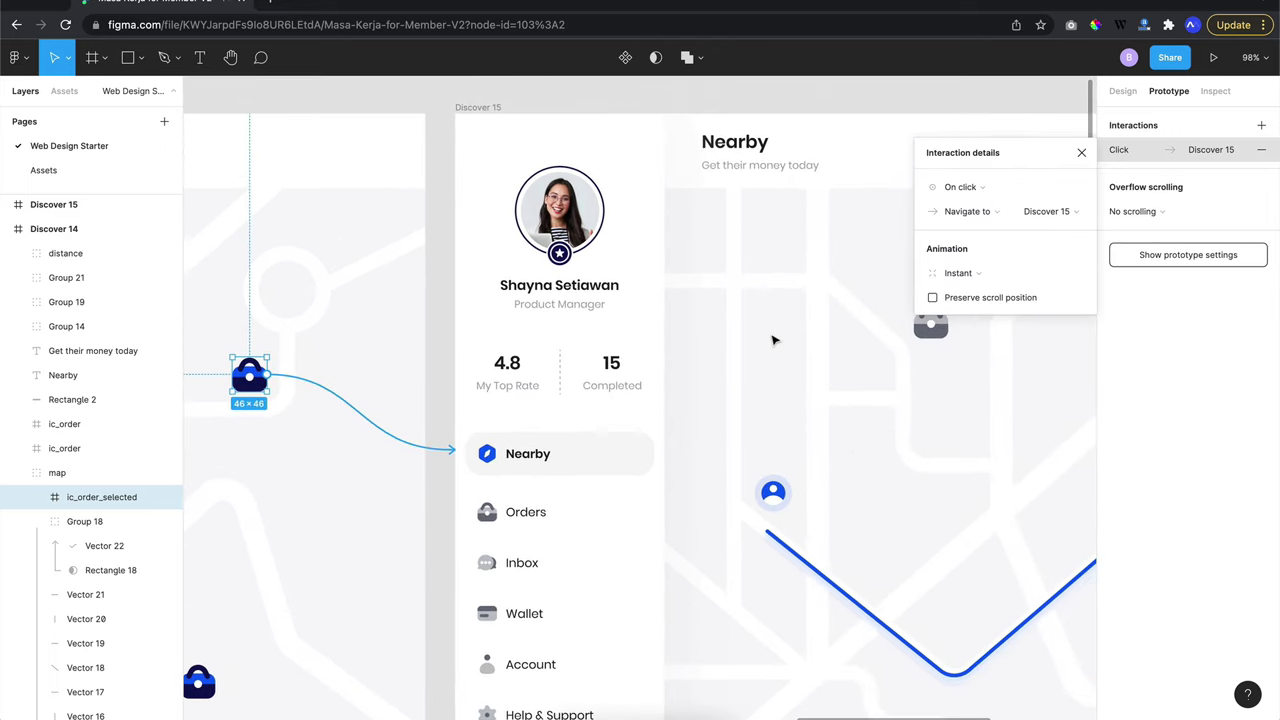
Change the pin's transition to Smart animate with an 850ms duration
{"action": "scroll", "coordinate": [774, 340], "scroll_direction": "right", "scroll_amount": 4}
{"action": "scroll", "coordinate": [773, 340], "scroll_direction": "right", "scroll_amount": 4}
{"action": "scroll", "coordinate": [771, 337], "scroll_direction": "left", "scroll_amount": 4}
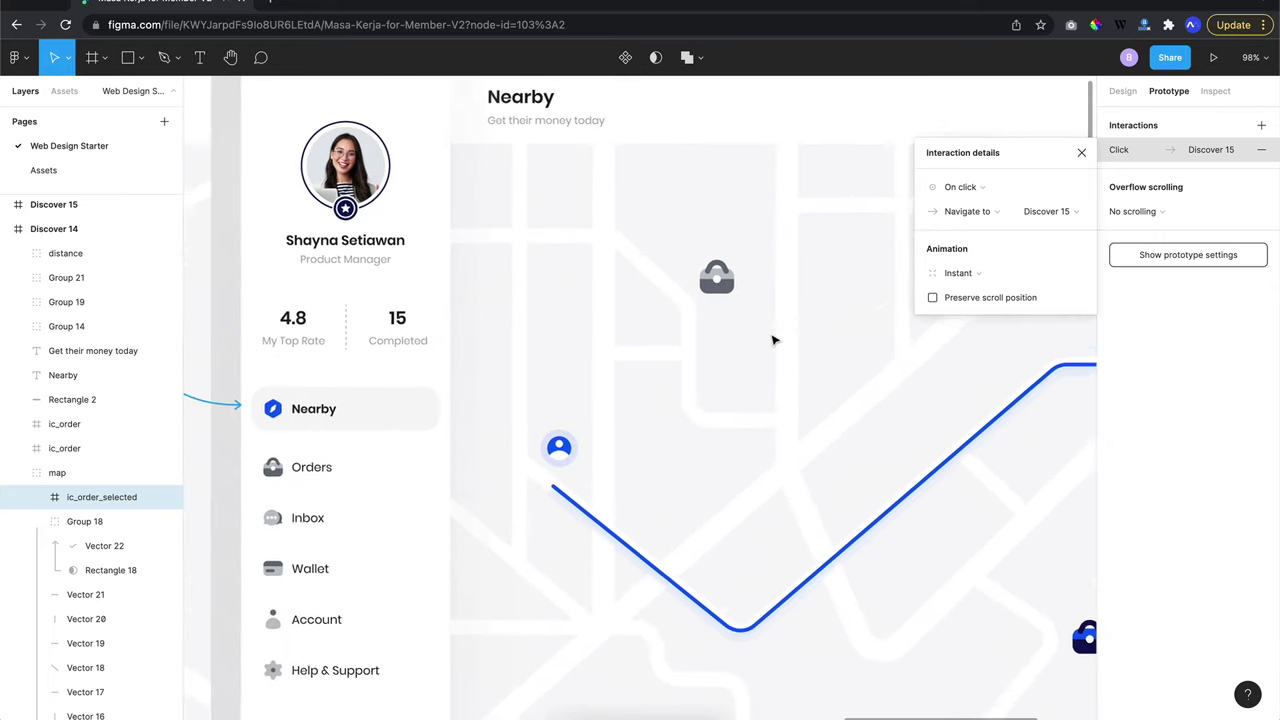
{"action": "scroll", "coordinate": [771, 337], "scroll_direction": "down", "scroll_amount": 1}
{"action": "scroll", "coordinate": [771, 337], "scroll_direction": "left", "scroll_amount": 1}
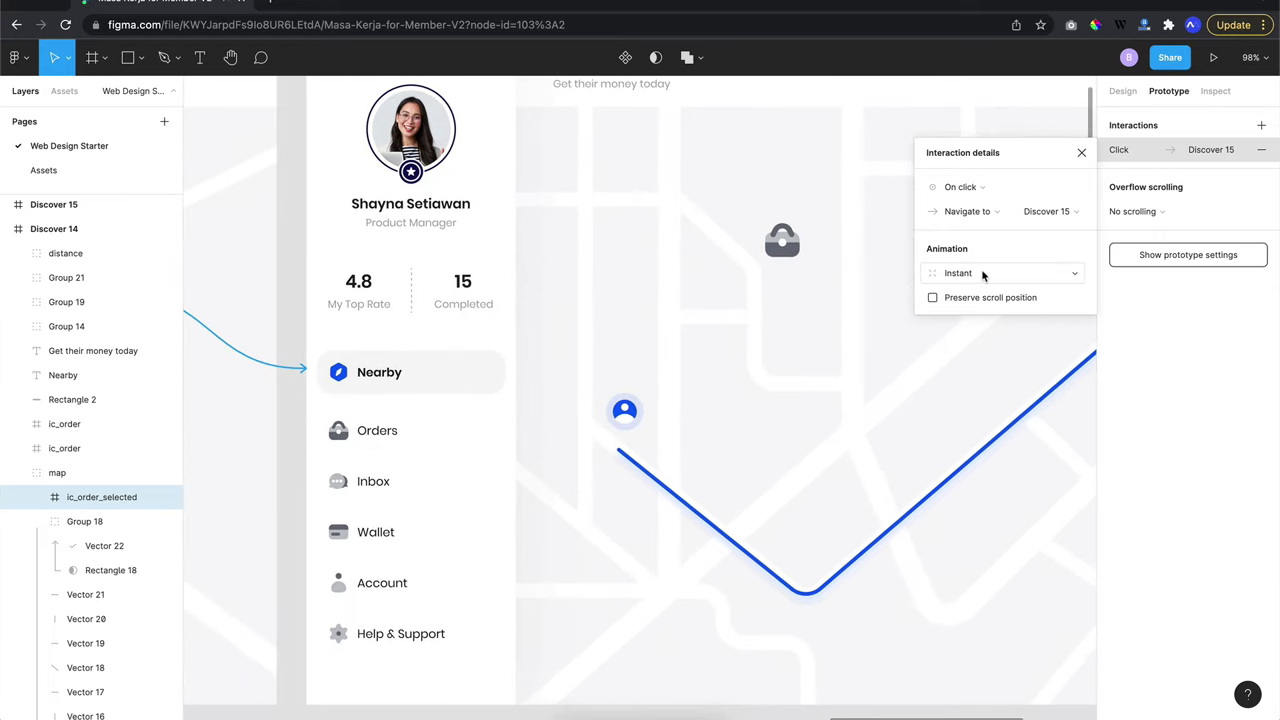
{"action": "left_click", "coordinate": [978, 274]}
{"action": "left_click", "coordinate": [987, 309]}
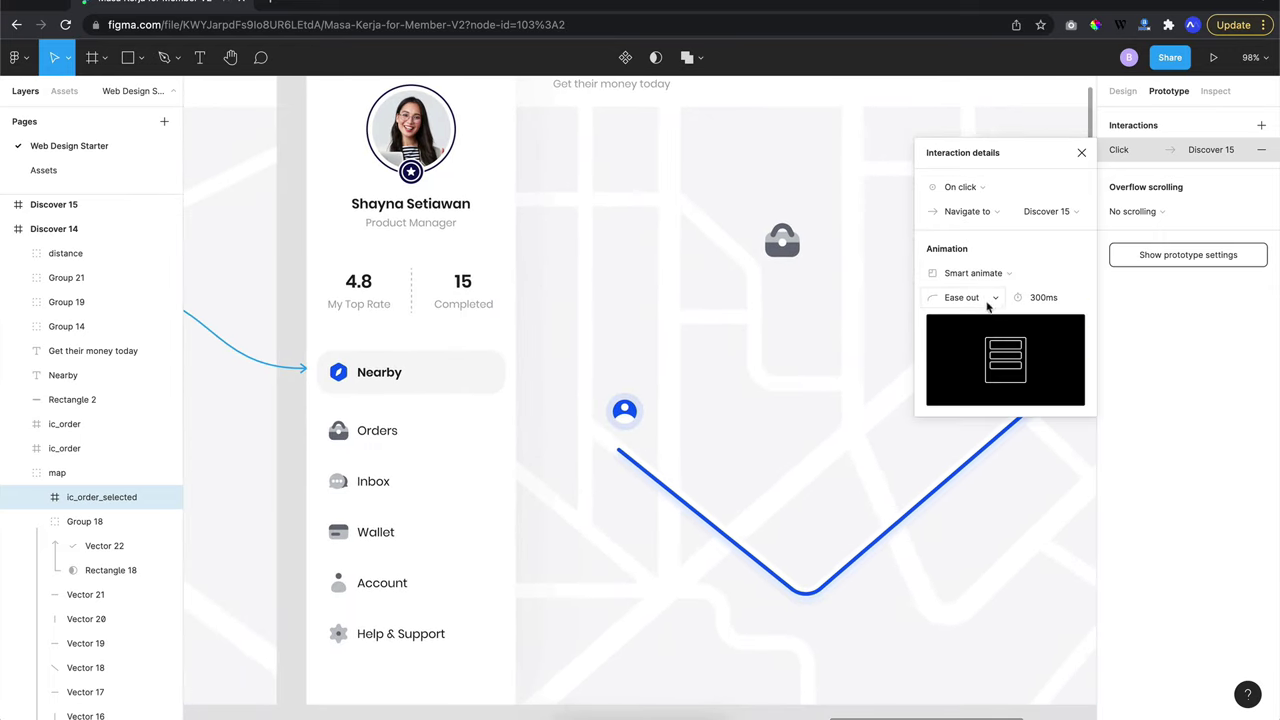
{"action": "left_click", "coordinate": [1047, 298]}
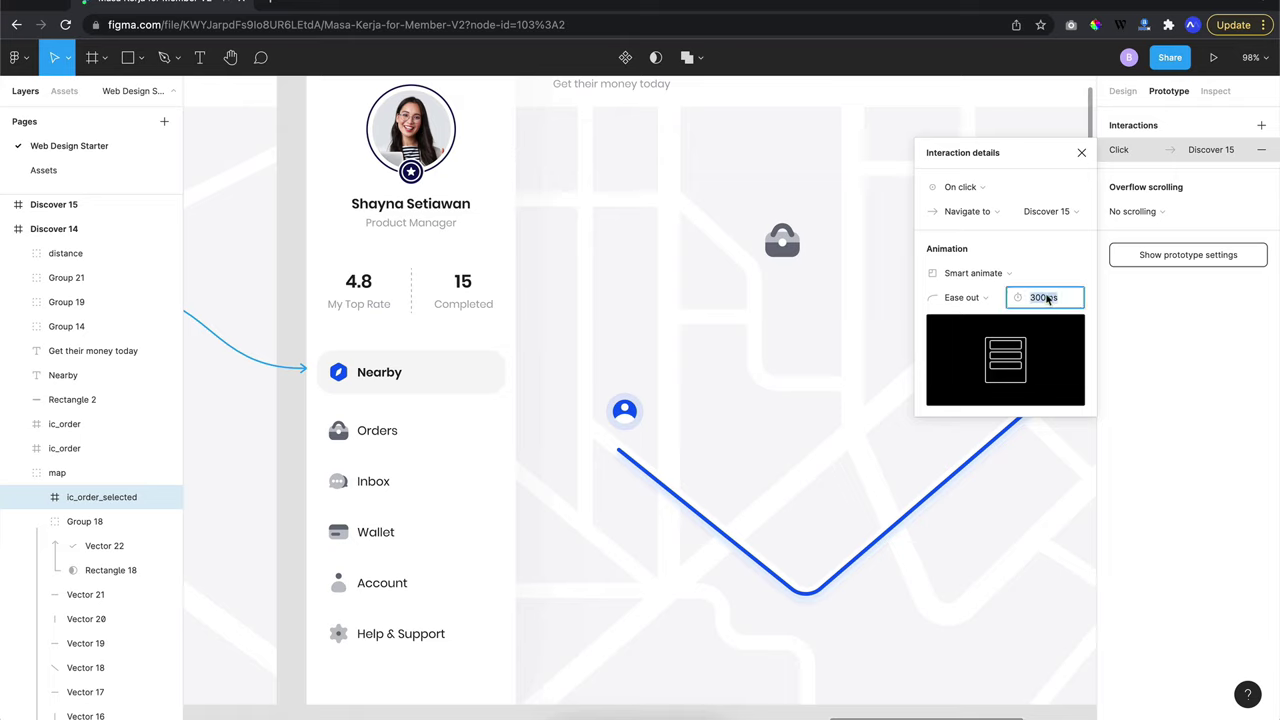
{"action": "type", "text": "8"}
{"action": "type", "text": "0"}
{"action": "key", "text": "Return"}
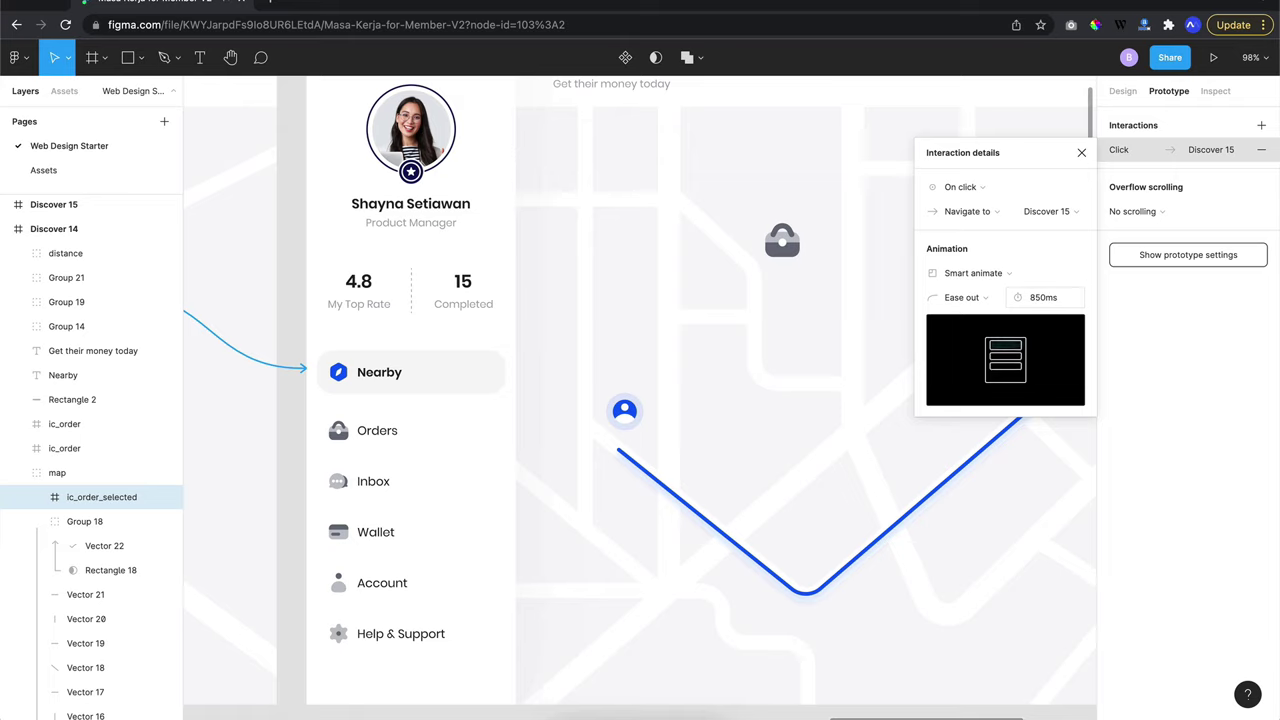
Set the transition easing to Ease in and out, replaying the preview
{"action": "left_click", "coordinate": [966, 297]}
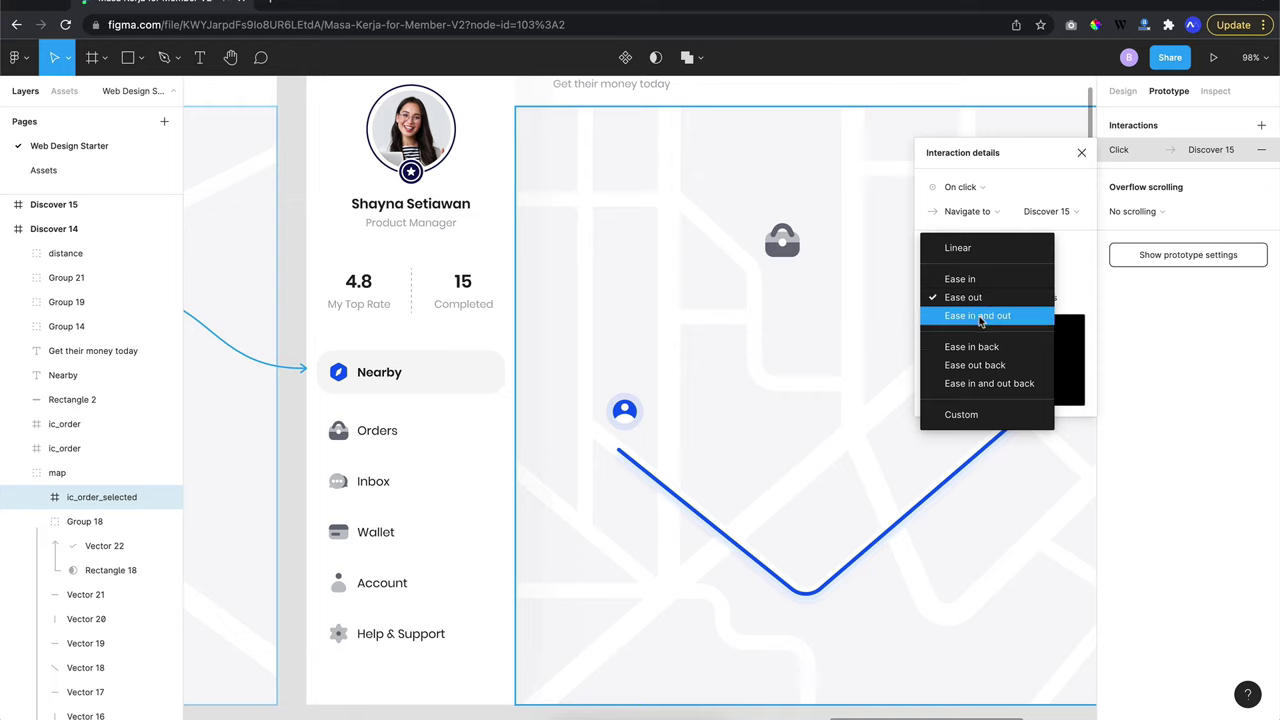
{"action": "left_click", "coordinate": [980, 316]}
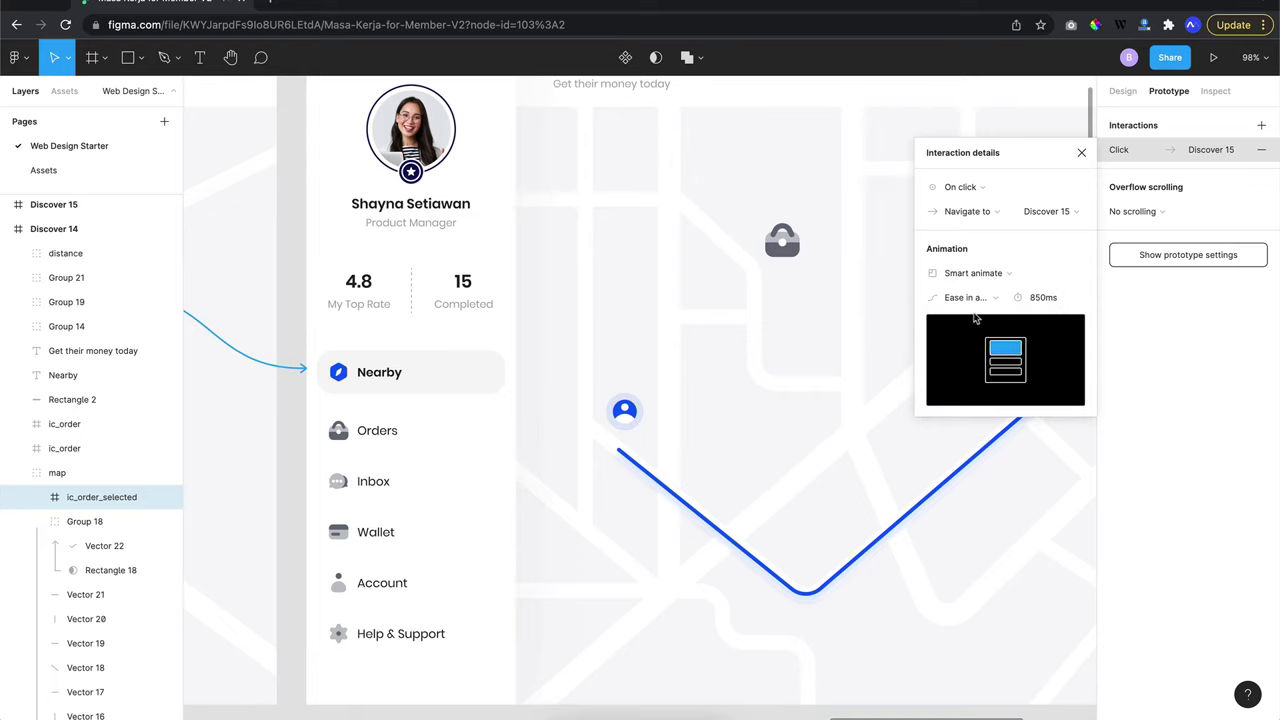
{"action": "left_click", "coordinate": [975, 299]}
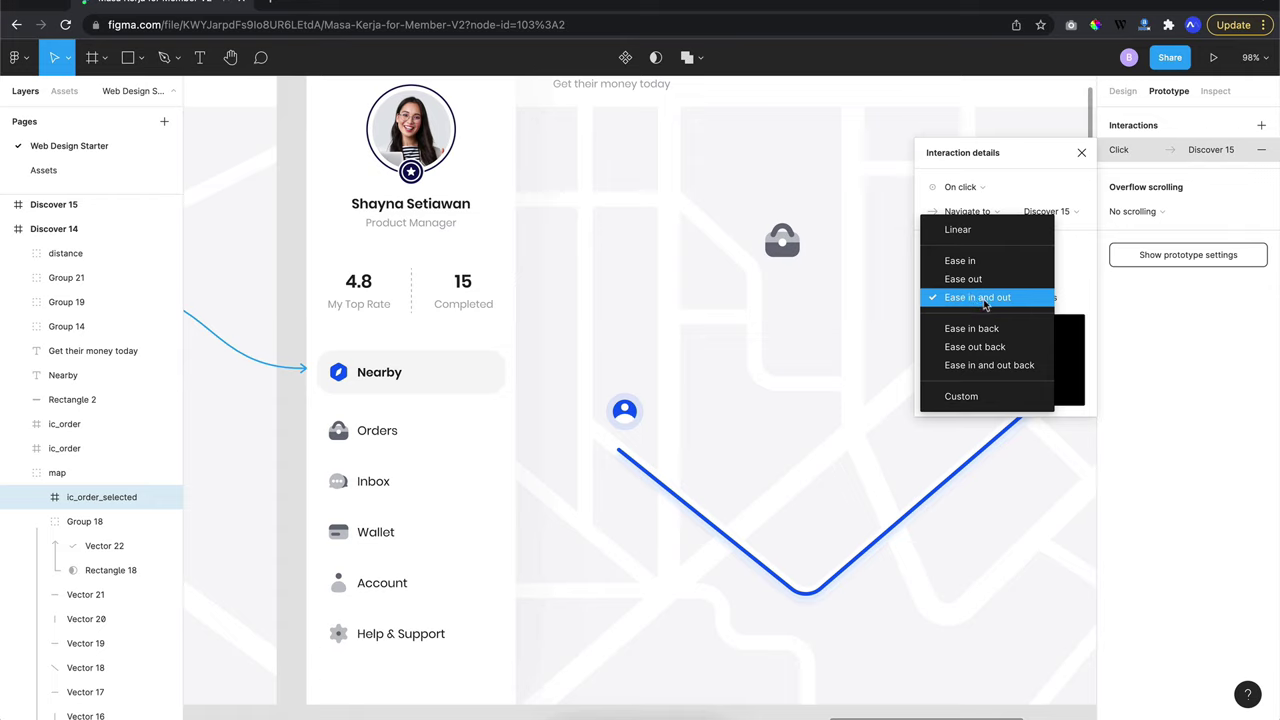
{"action": "left_click", "coordinate": [985, 303]}
{"action": "left_click", "coordinate": [975, 298]}
{"action": "left_click", "coordinate": [988, 312]}
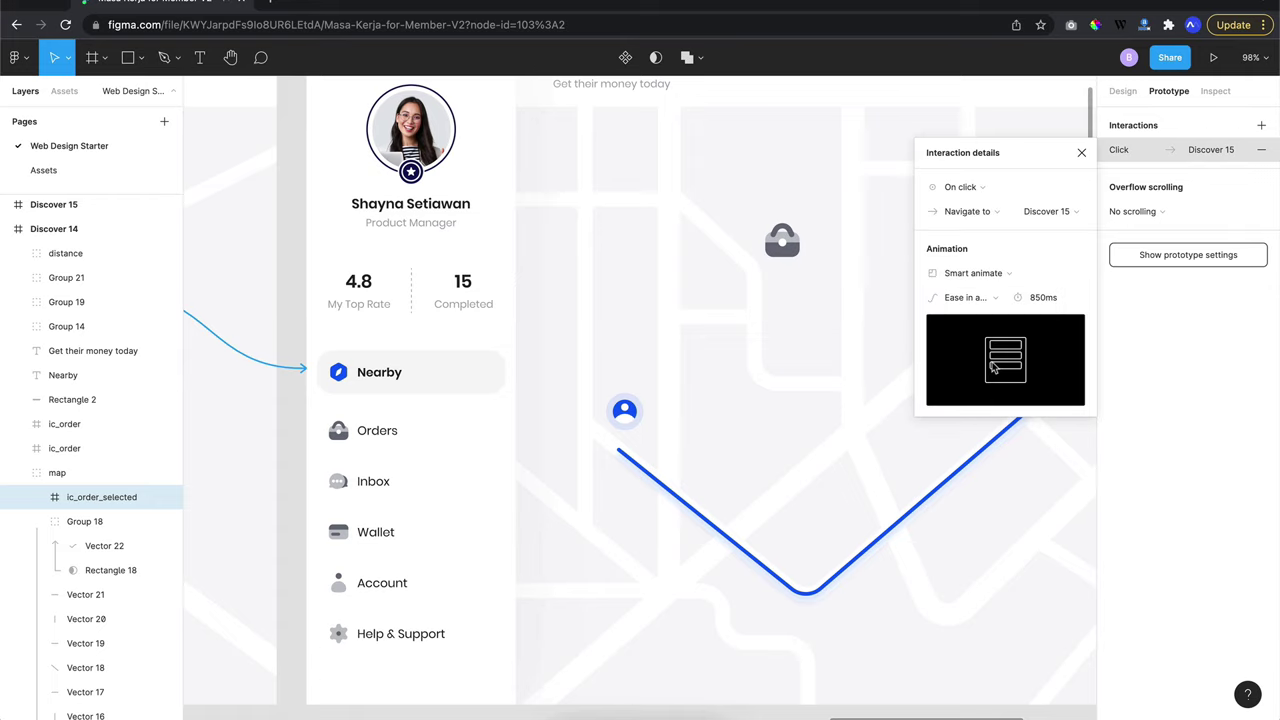
Try Ease out back and Ease in back easings, then settle on Ease in and out
{"action": "left_click", "coordinate": [981, 306]}
{"action": "left_click", "coordinate": [976, 278]}
{"action": "left_click", "coordinate": [996, 300]}
{"action": "left_click", "coordinate": [997, 282]}
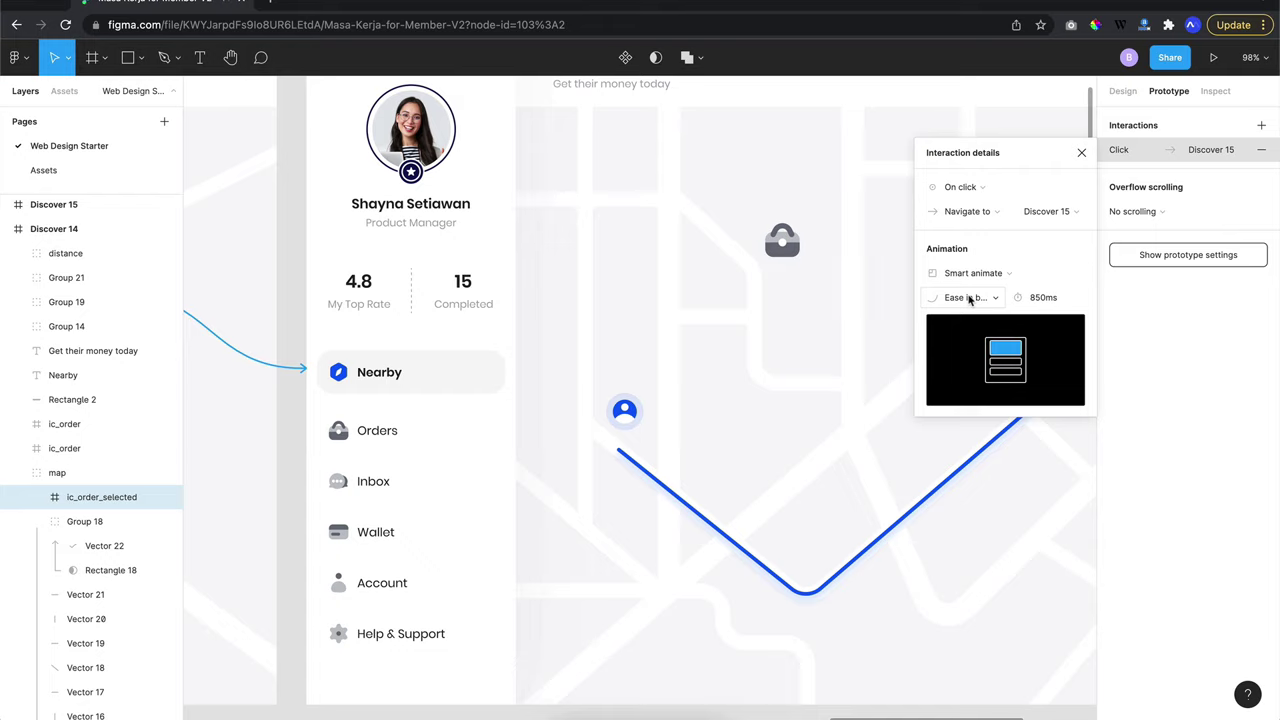
{"action": "left_click", "coordinate": [969, 300]}
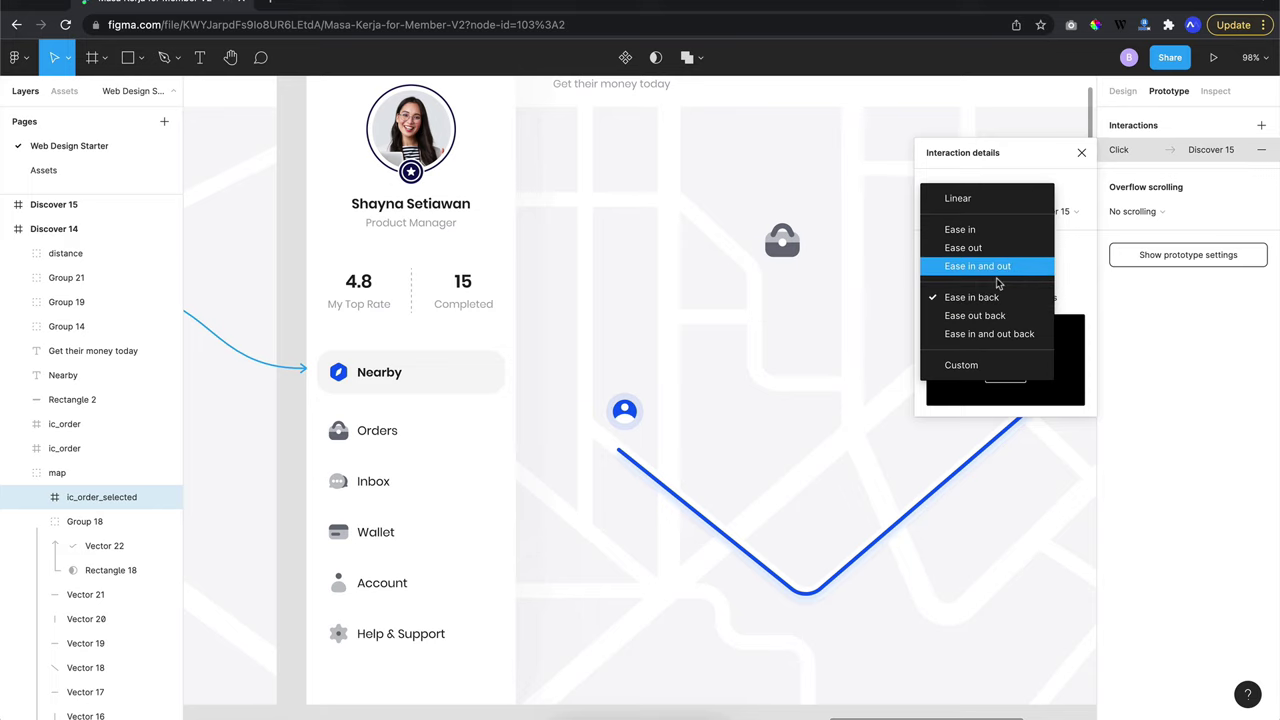
{"action": "left_click", "coordinate": [999, 278]}
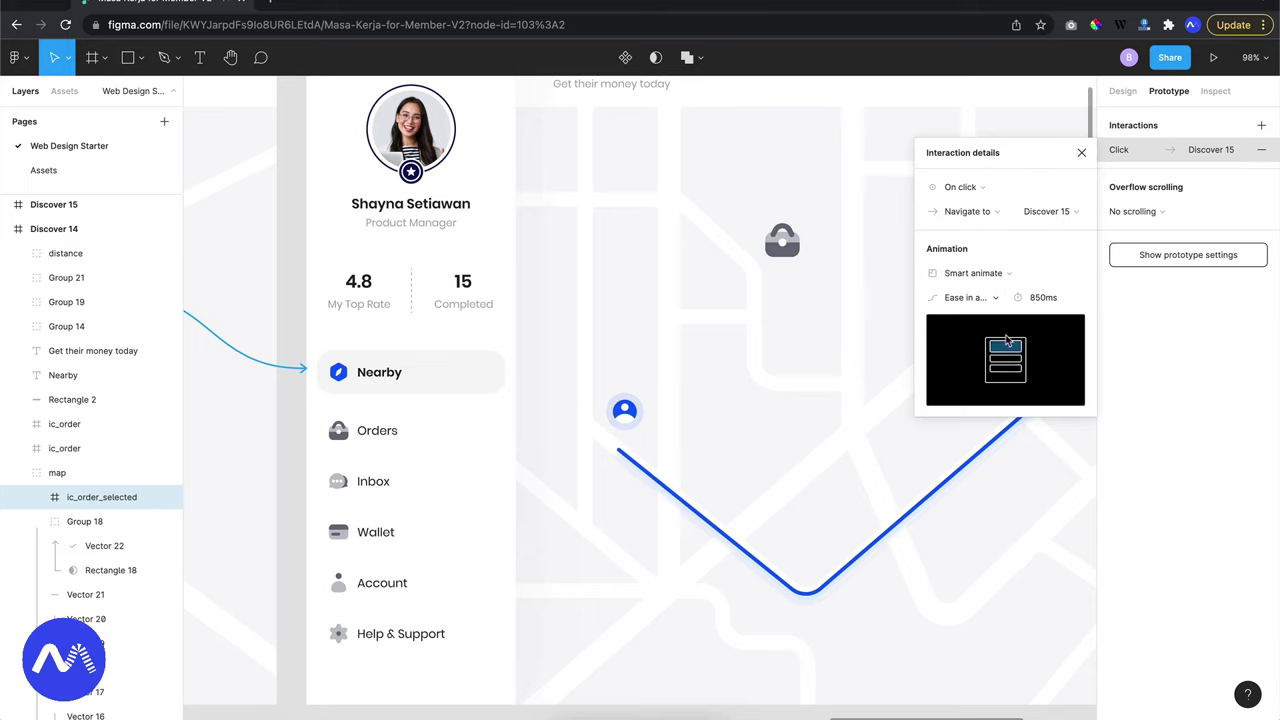
{"action": "key", "text": "shift+1"}
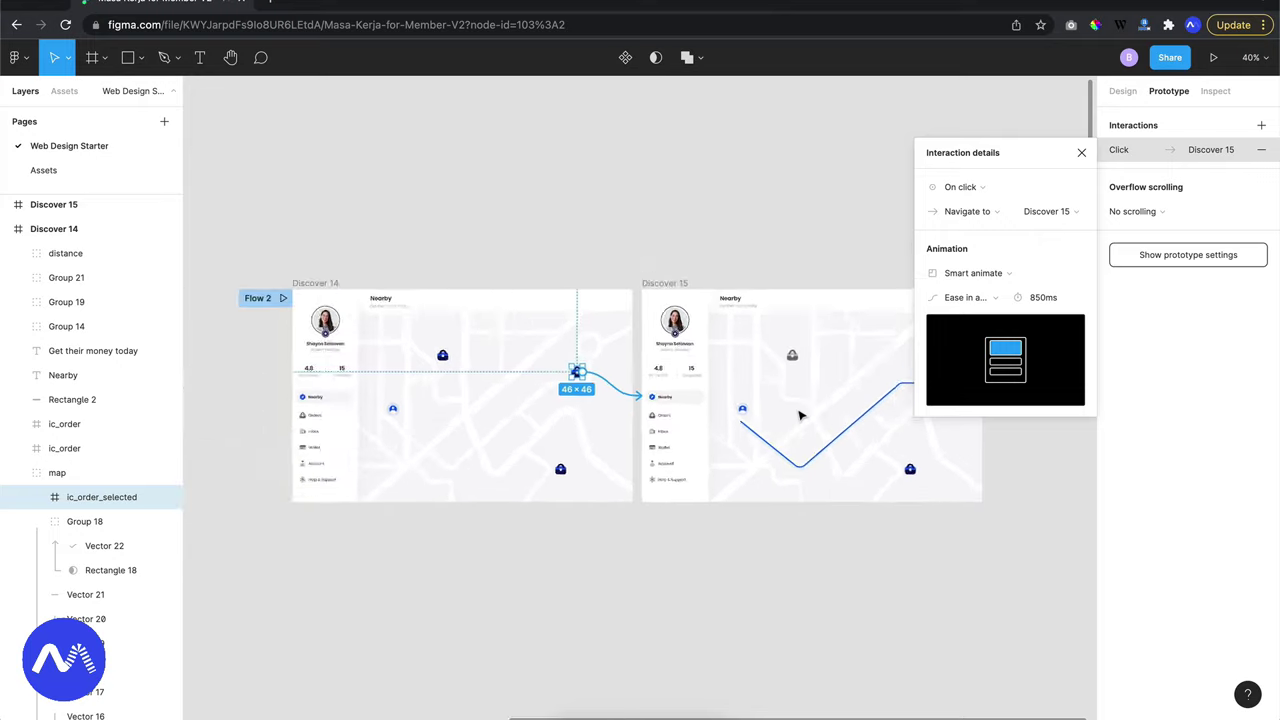
Remove the Flow 1 starting point from the Discover 4 frame
{"action": "left_click", "coordinate": [461, 246]}
{"action": "scroll", "coordinate": [461, 246], "scroll_direction": "left", "scroll_amount": 2}
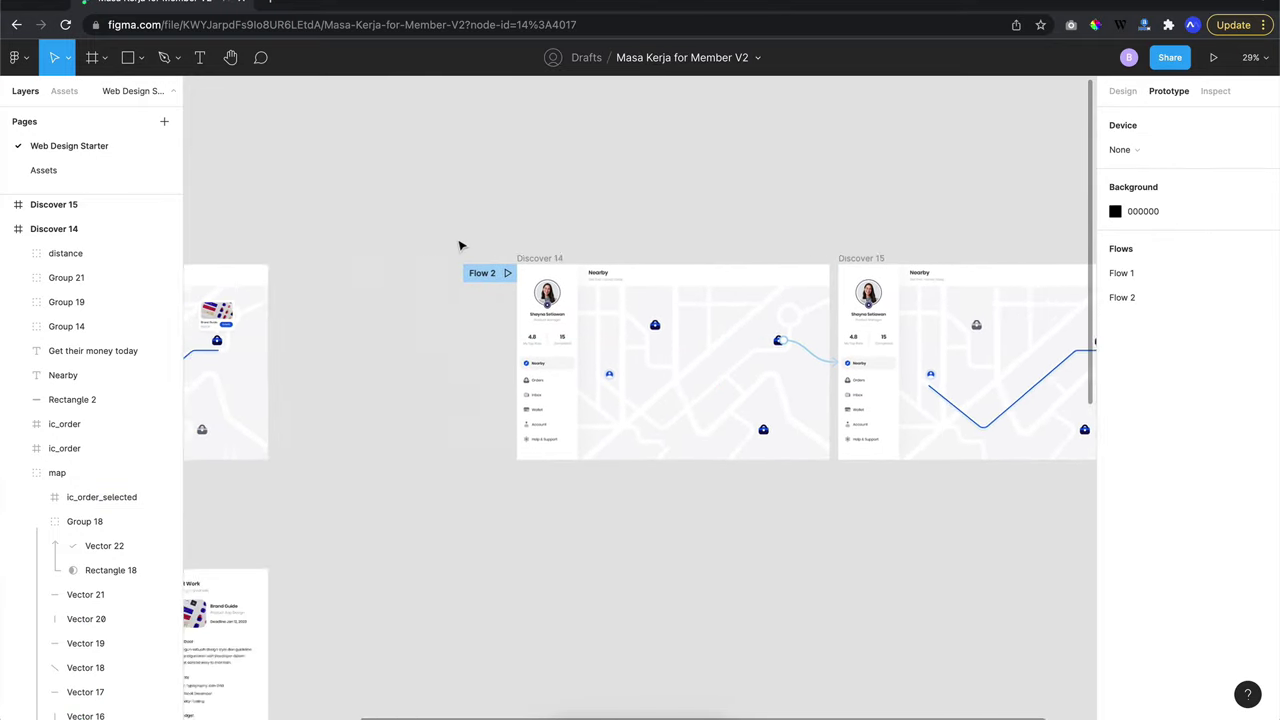
{"action": "scroll", "coordinate": [461, 246], "scroll_direction": "left", "scroll_amount": 5}
{"action": "left_click", "coordinate": [438, 235]}
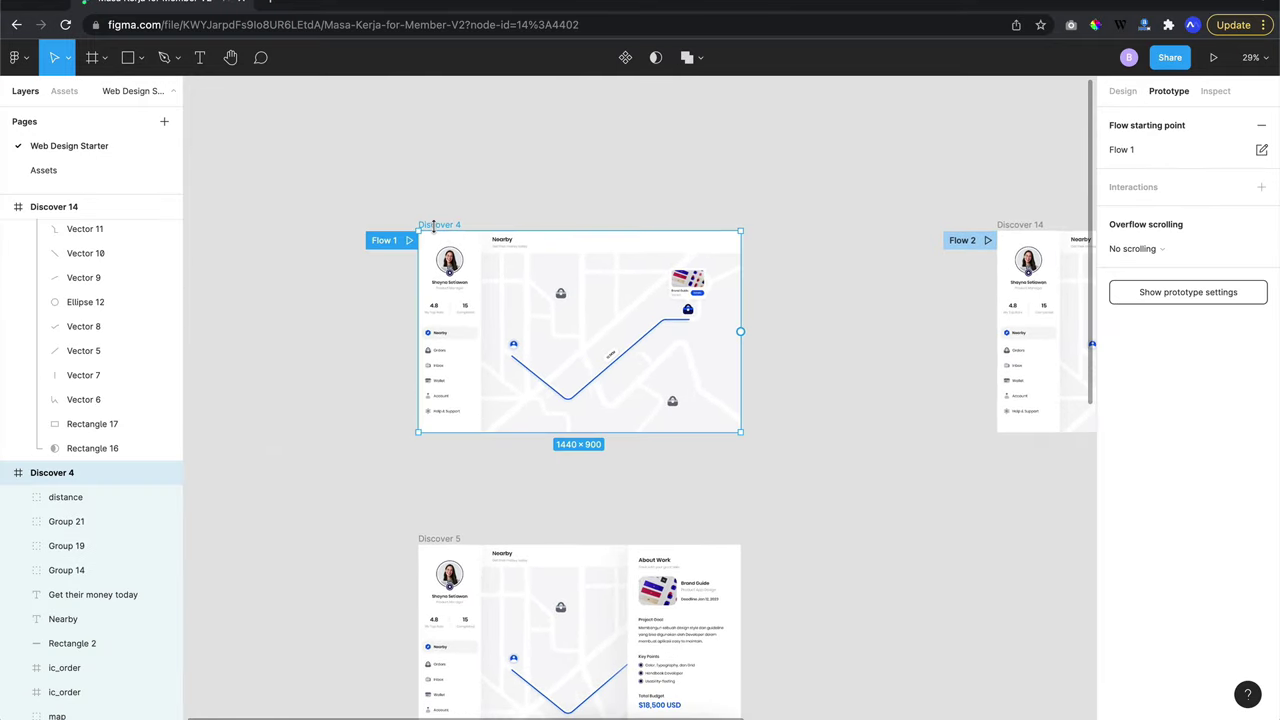
{"action": "scroll", "coordinate": [434, 250], "scroll_direction": "up", "scroll_amount": 3}
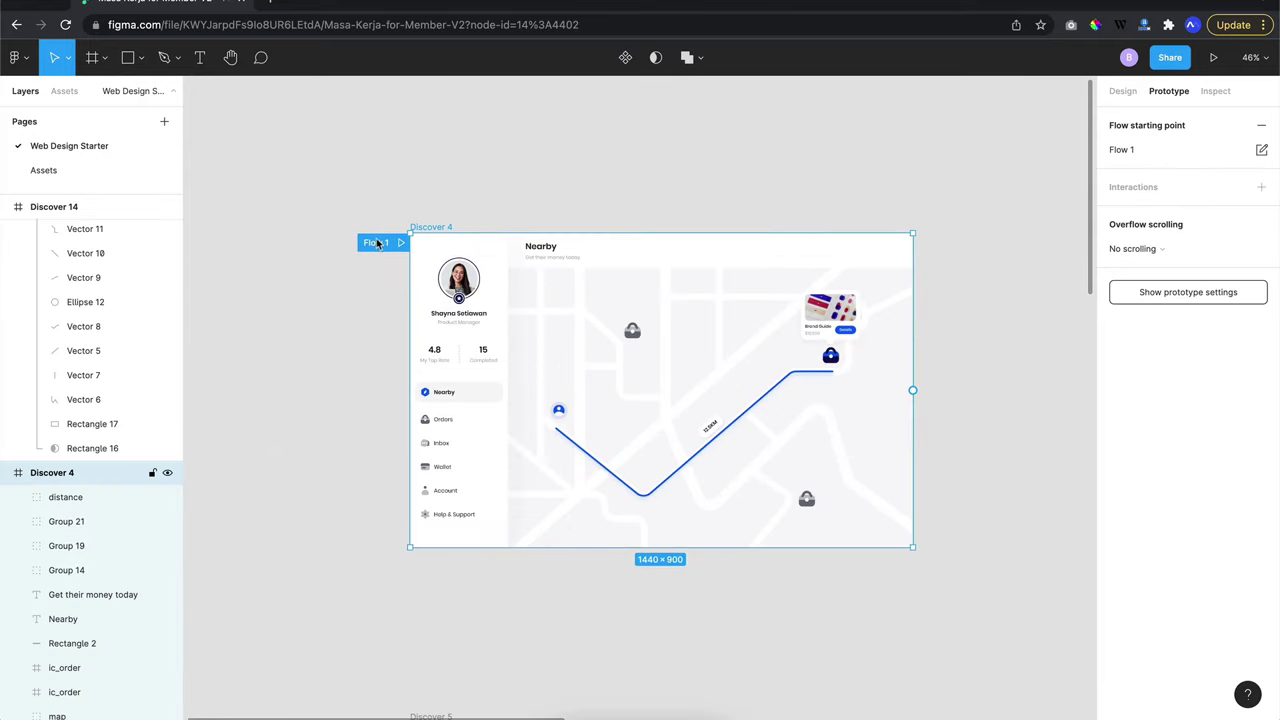
{"action": "left_click", "coordinate": [1262, 127]}
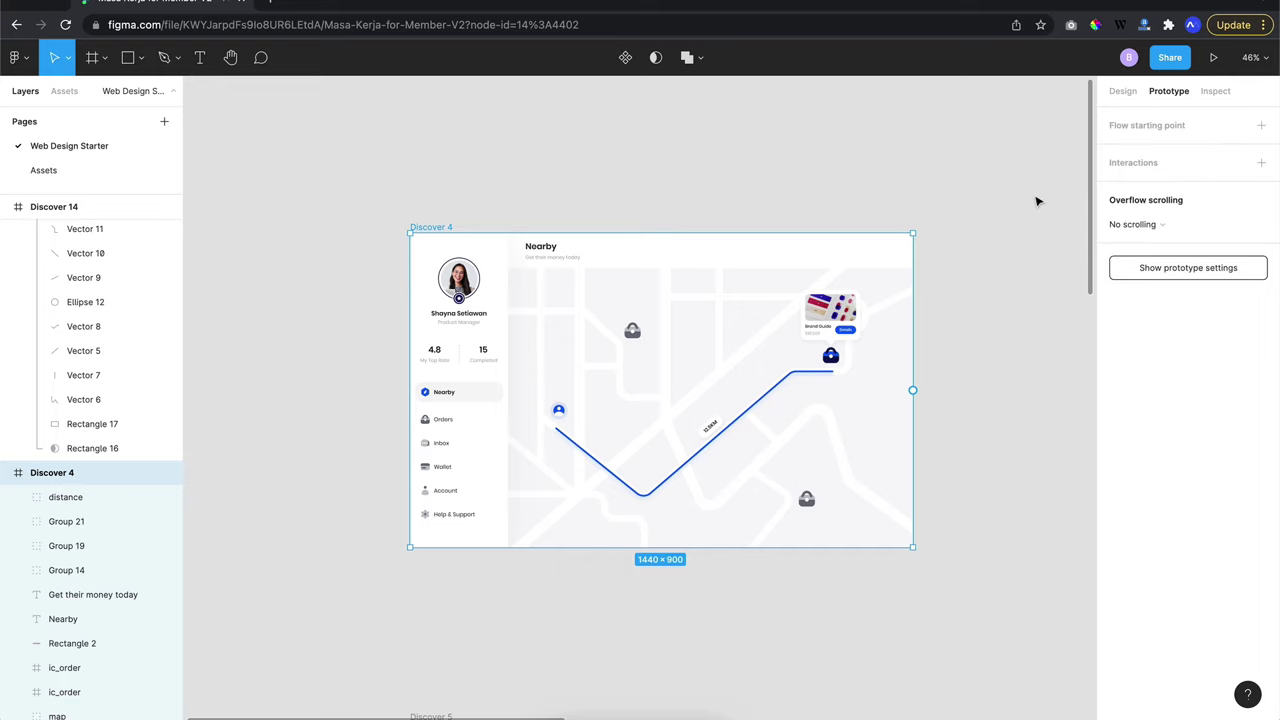
Select Discover 14, now the Flow 2 starting frame, and start presenting the prototype
{"action": "scroll", "coordinate": [1035, 200], "scroll_direction": "down", "scroll_amount": 3}
{"action": "scroll", "coordinate": [1024, 201], "scroll_direction": "right", "scroll_amount": 5}
{"action": "scroll", "coordinate": [741, 200], "scroll_direction": "up", "scroll_amount": 2}
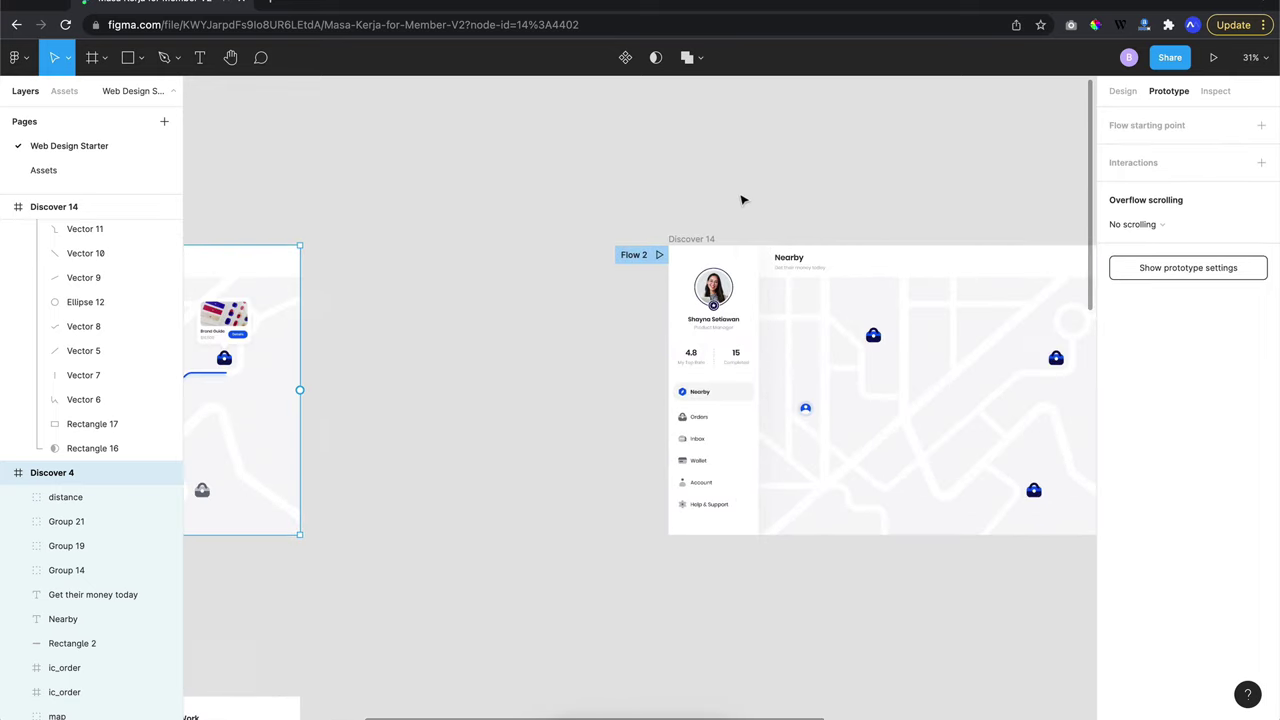
{"action": "left_click", "coordinate": [703, 238]}
{"action": "scroll", "coordinate": [760, 200], "scroll_direction": "right", "scroll_amount": 4}
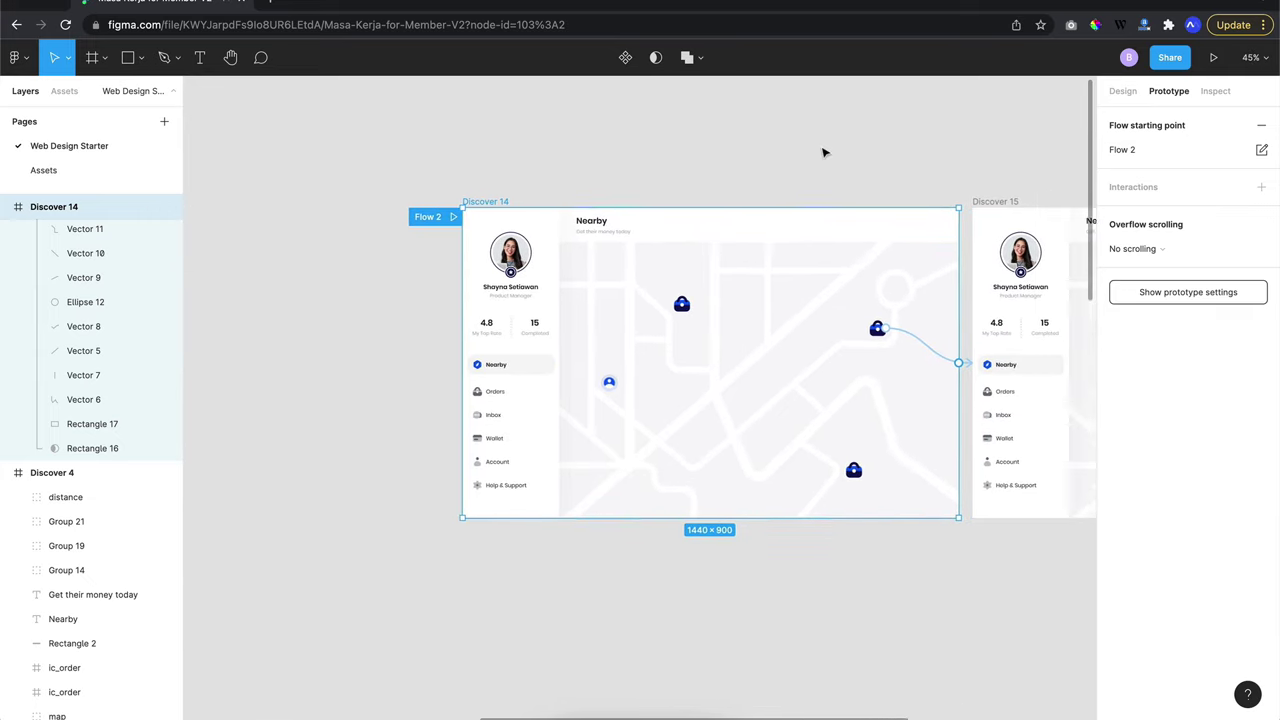
{"action": "scroll", "coordinate": [824, 152], "scroll_direction": "right", "scroll_amount": 1}
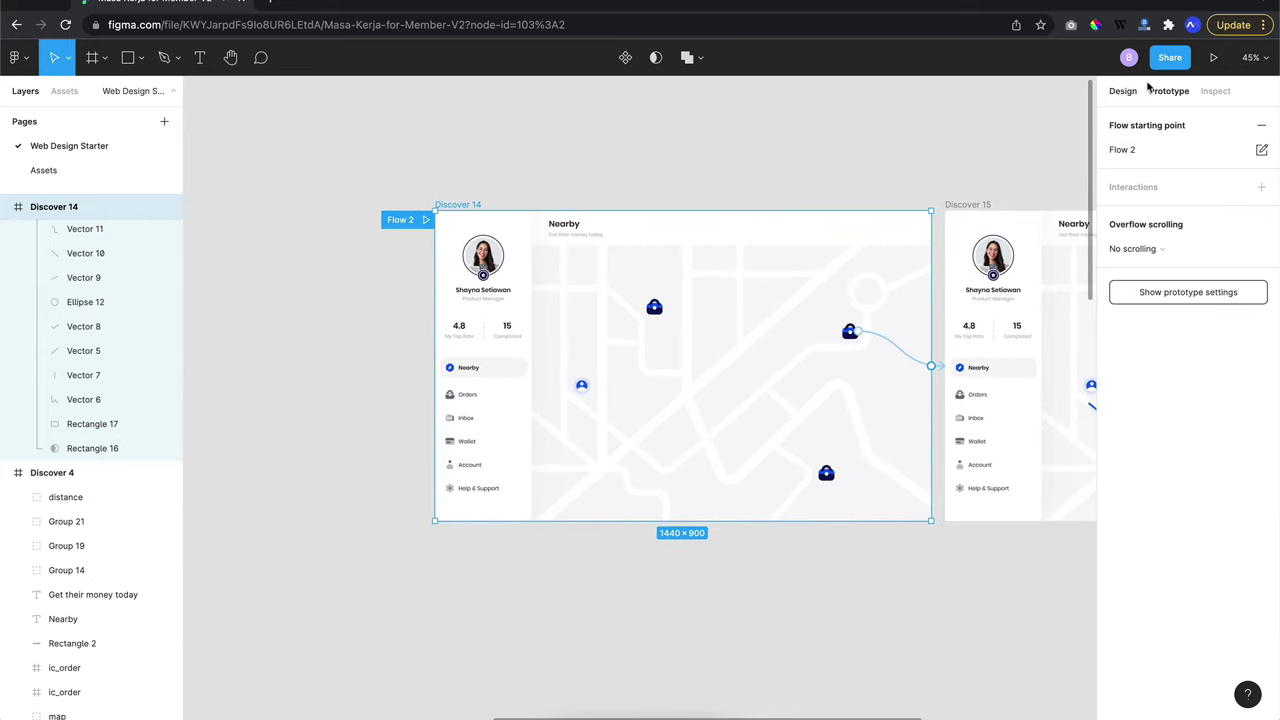
{"action": "left_click", "coordinate": [1216, 57]}
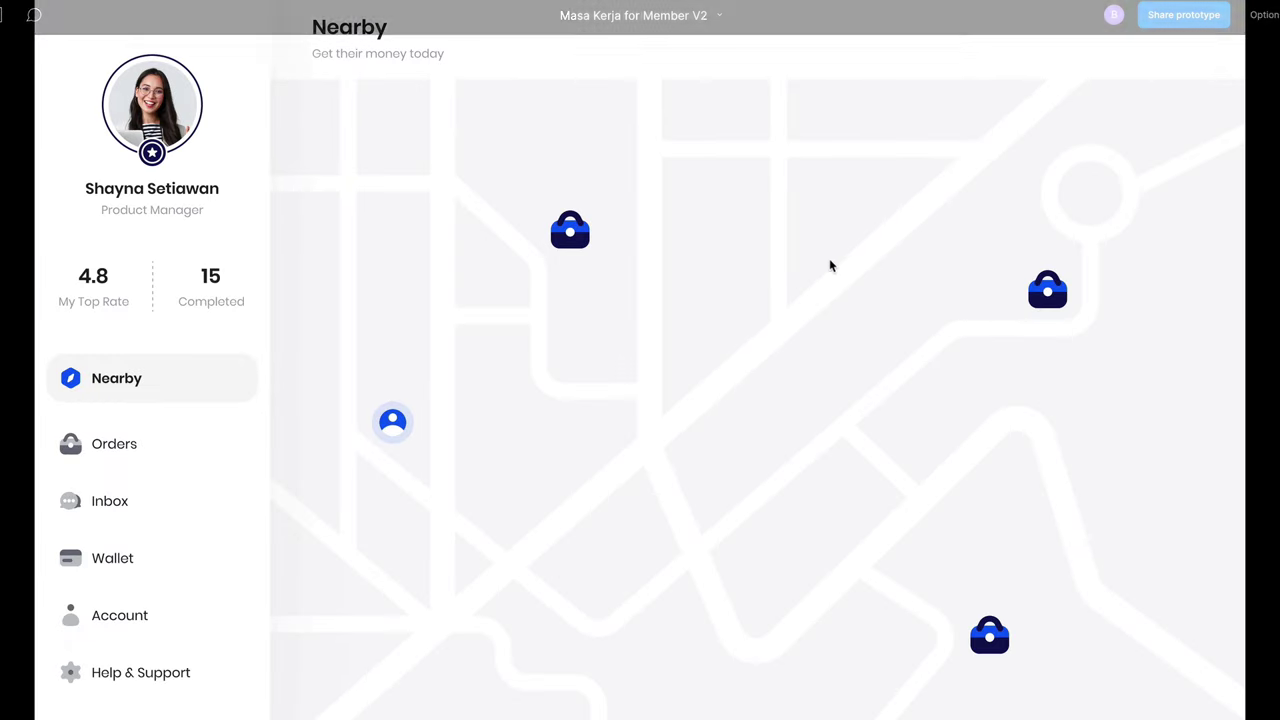
Click the order pin in the presented prototype to draw in the blue route line
{"action": "left_click", "coordinate": [1043, 295]}
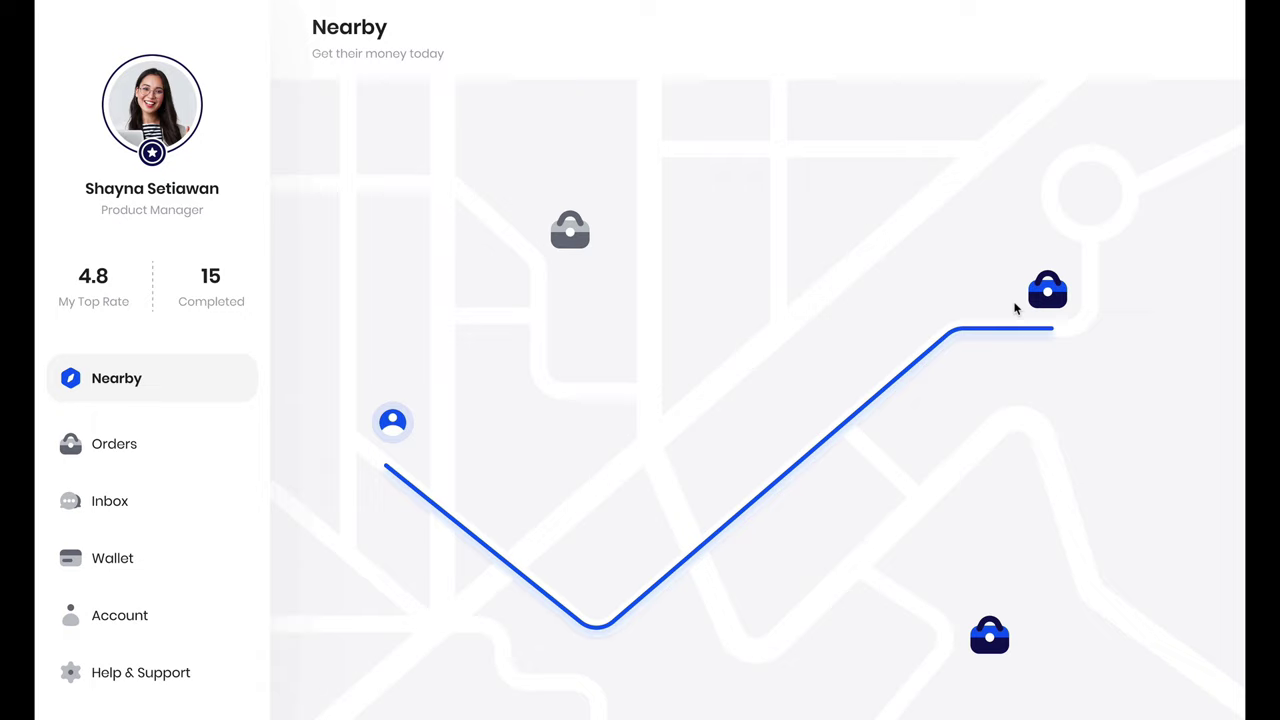
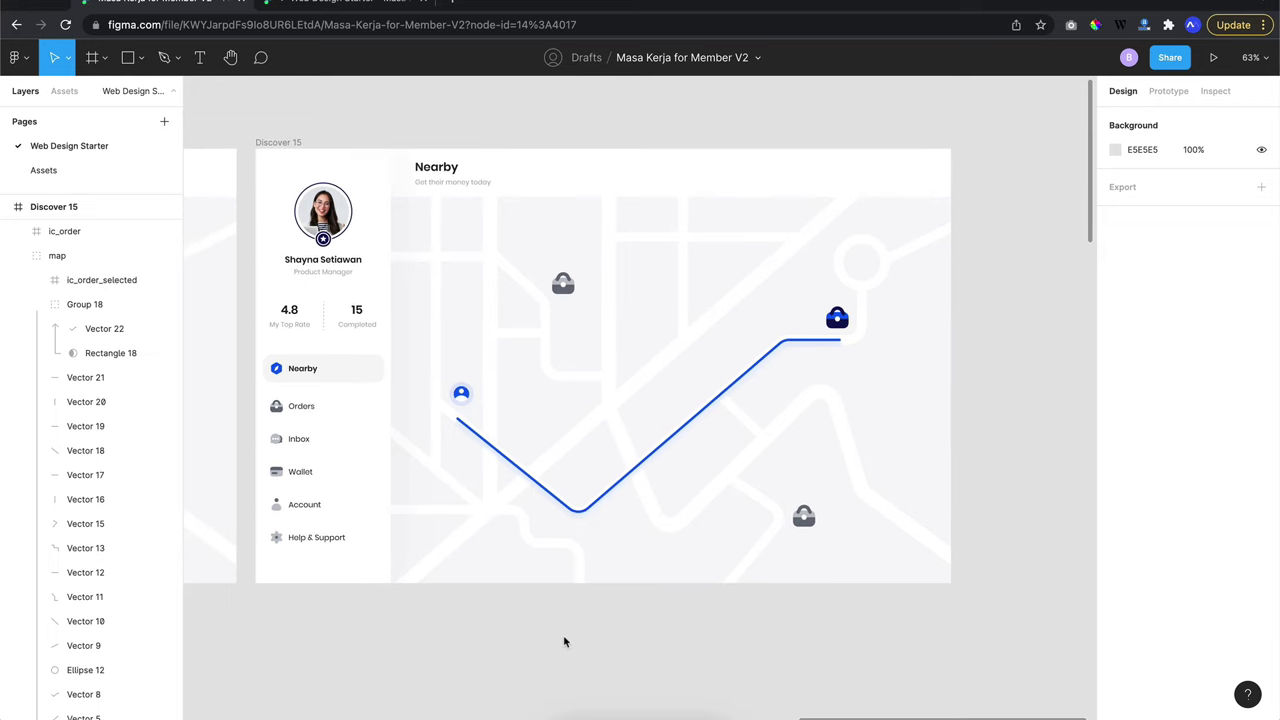
Replay the animated route to the bag in the prototype preview, then return to the editor
{"action": "scroll", "coordinate": [564, 641], "scroll_direction": "up", "scroll_amount": 3}
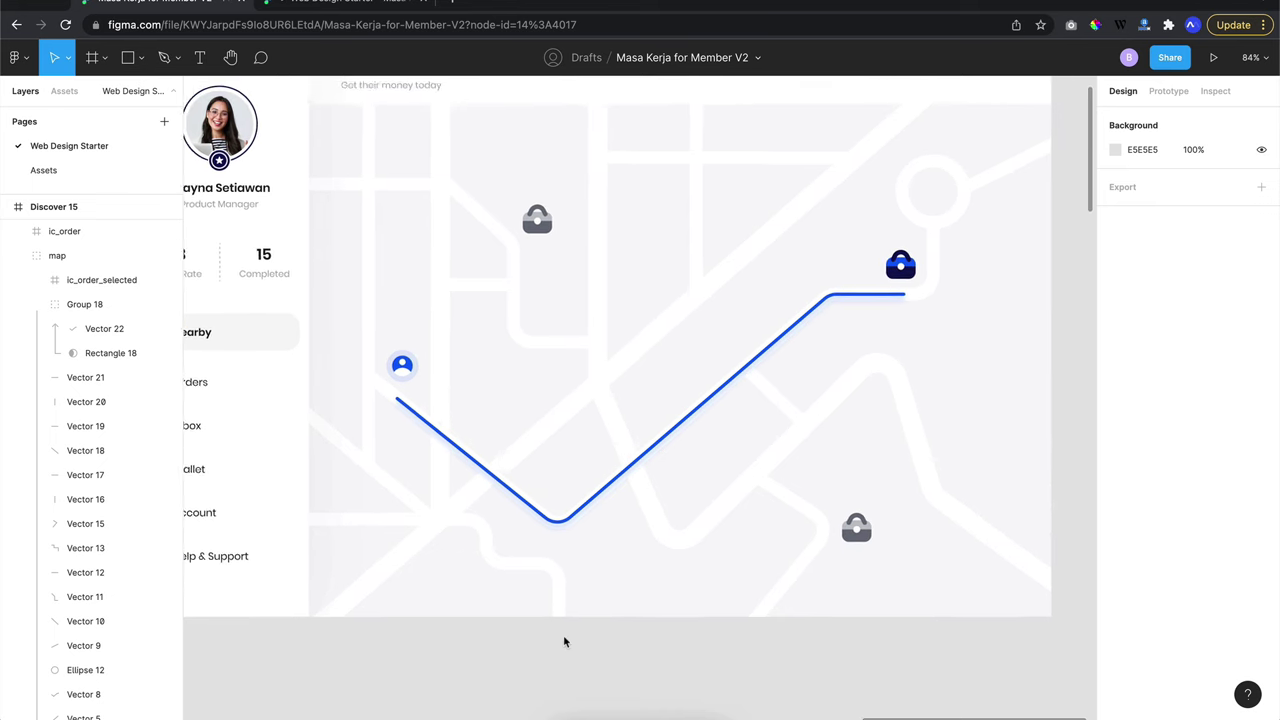
{"action": "left_click", "coordinate": [837, 545]}
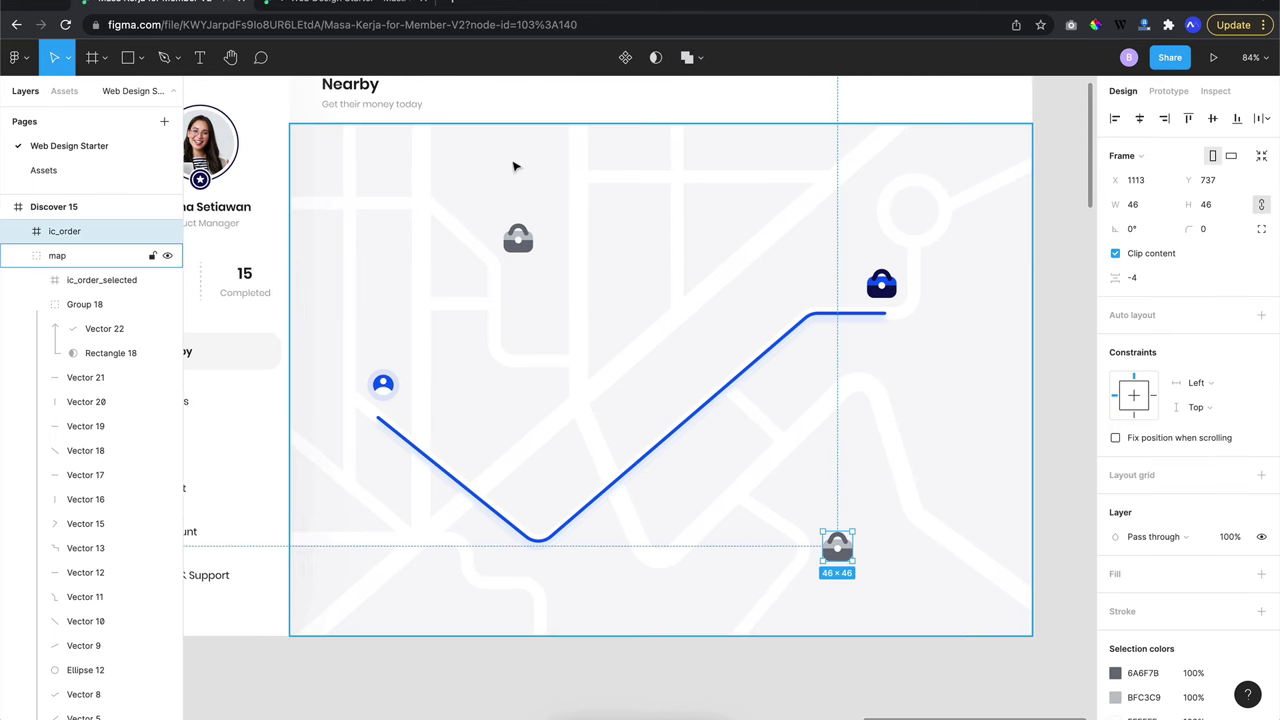
{"action": "left_click", "coordinate": [389, 10]}
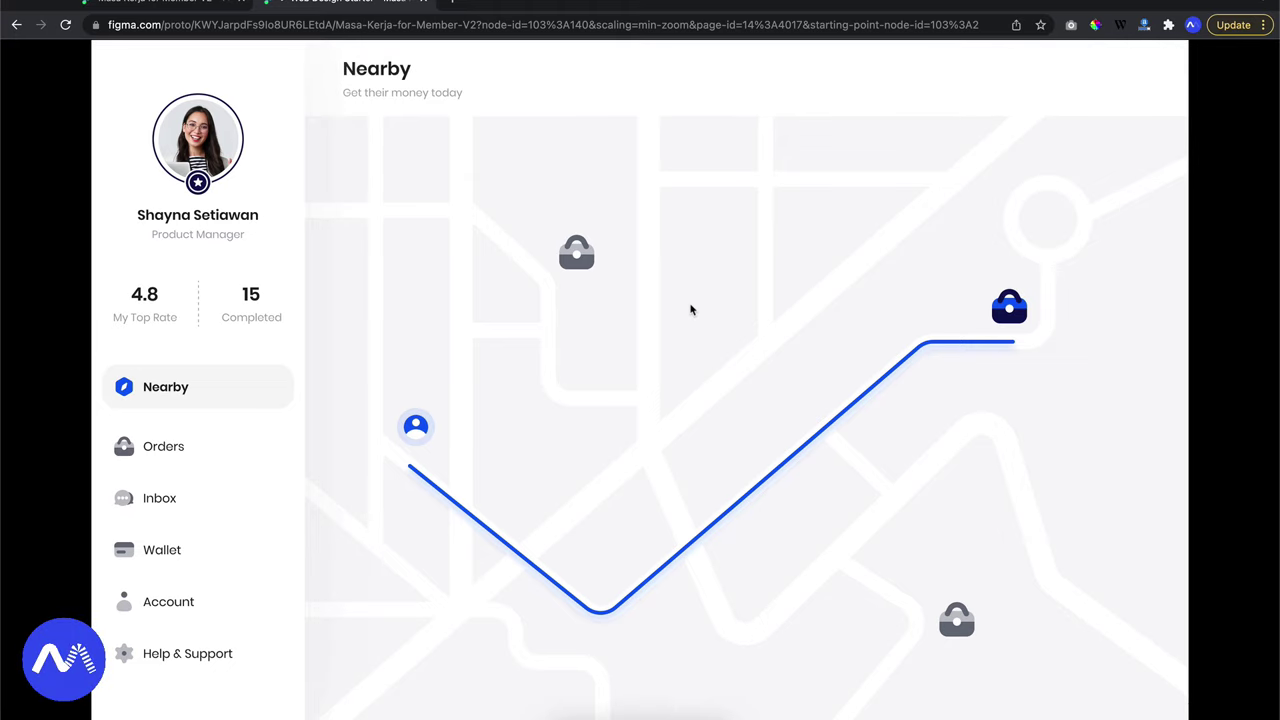
{"action": "left_click", "coordinate": [1010, 305]}
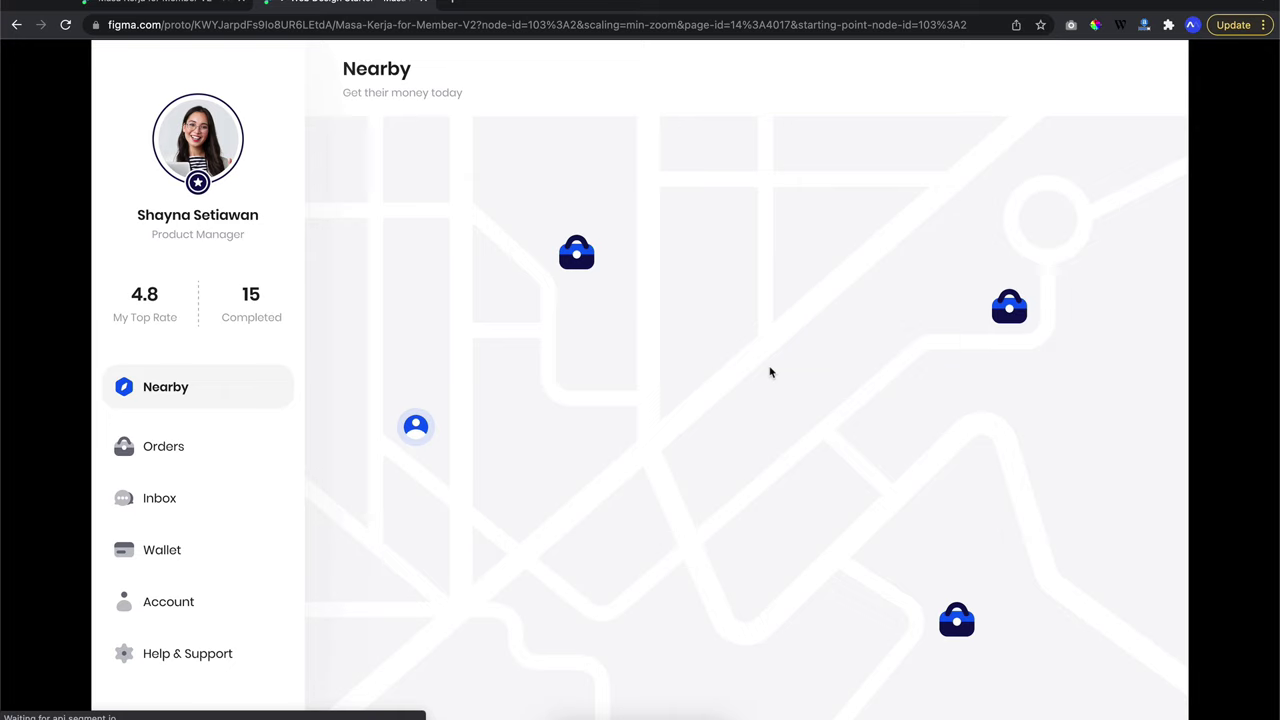
{"action": "left_click", "coordinate": [1009, 320]}
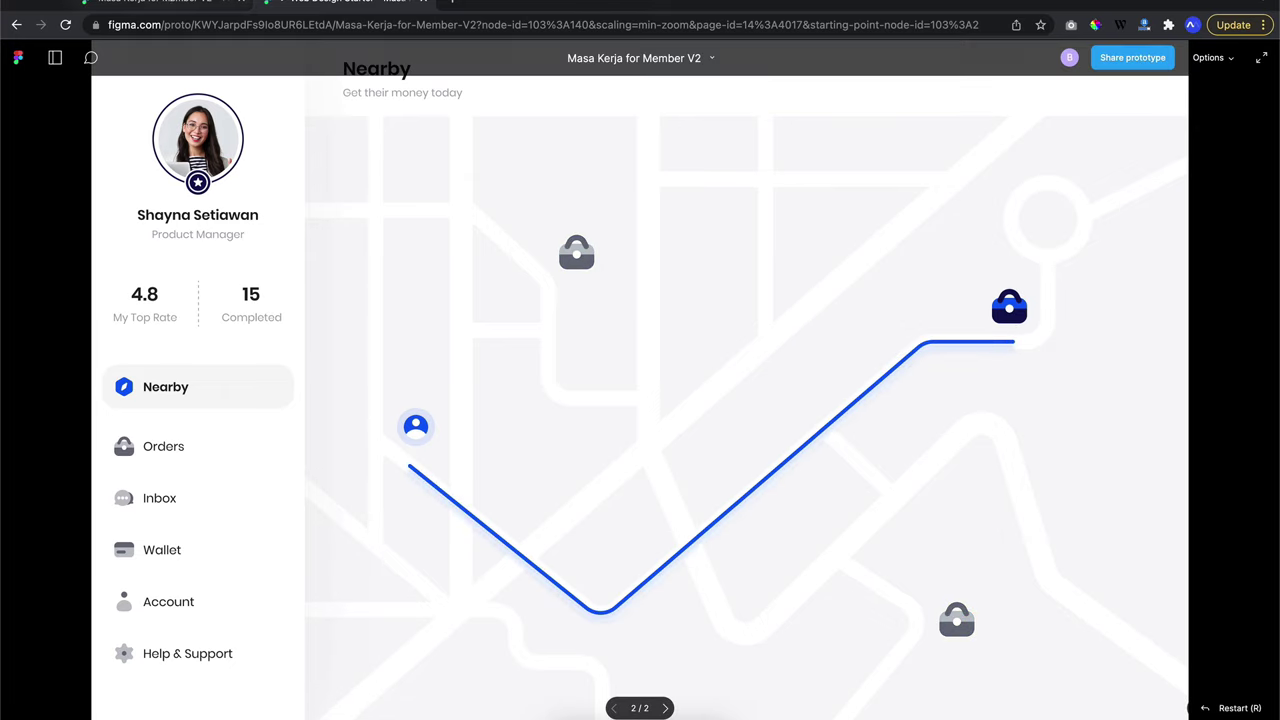
{"action": "left_click", "coordinate": [220, 12]}
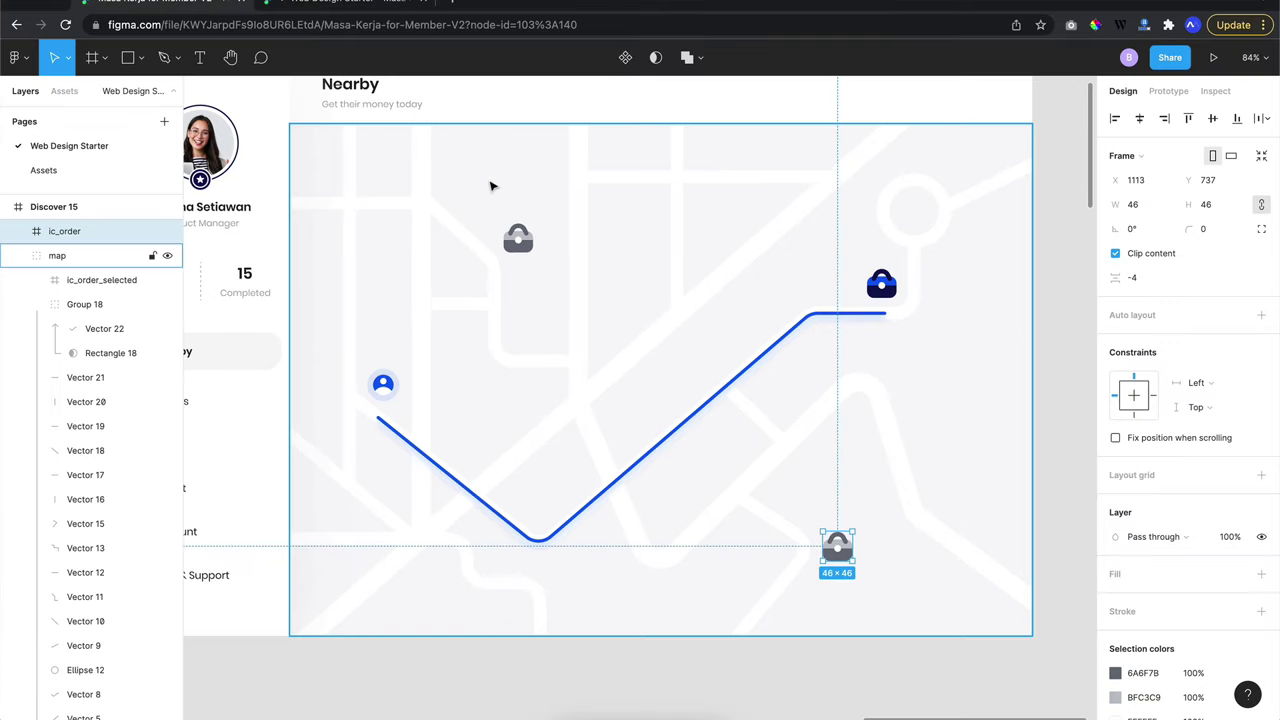
Duplicate the Discover 15 frame to create Discover 16
{"action": "scroll", "coordinate": [491, 186], "scroll_direction": "down", "scroll_amount": 5, "text": "ctrl"}
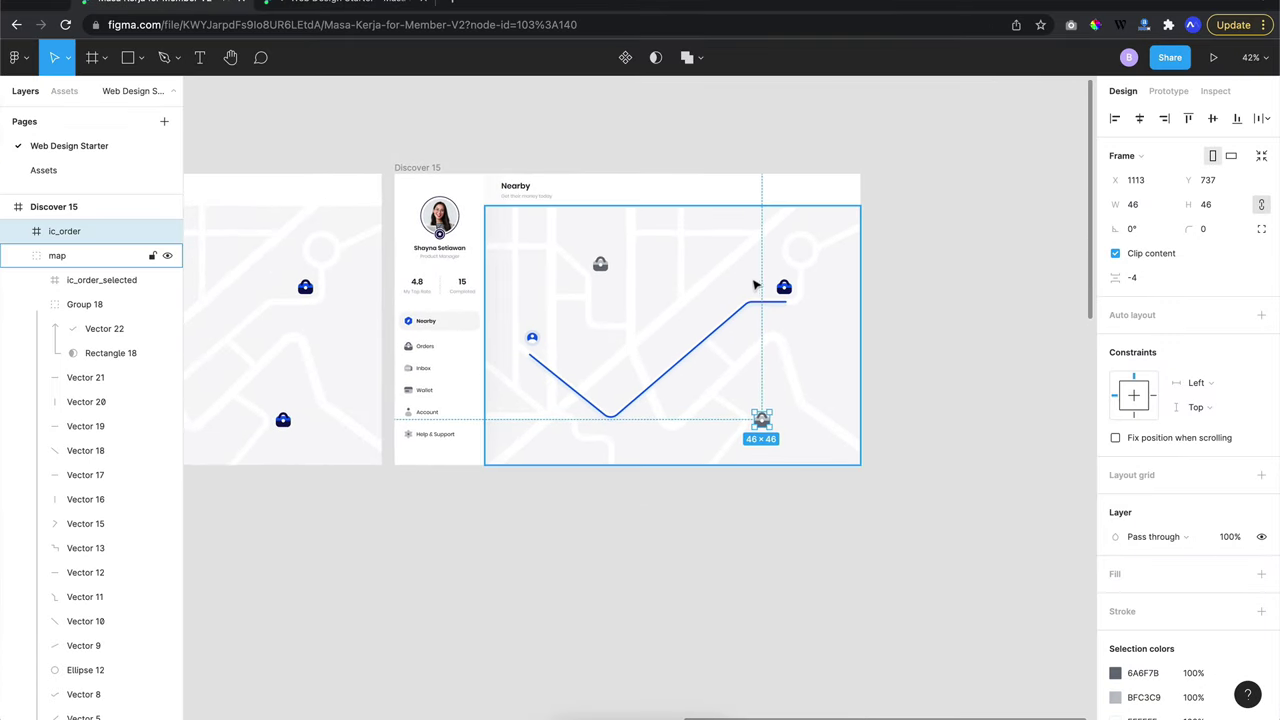
{"action": "left_click", "coordinate": [792, 262]}
{"action": "scroll", "coordinate": [700, 340], "scroll_direction": "left", "scroll_amount": 1}
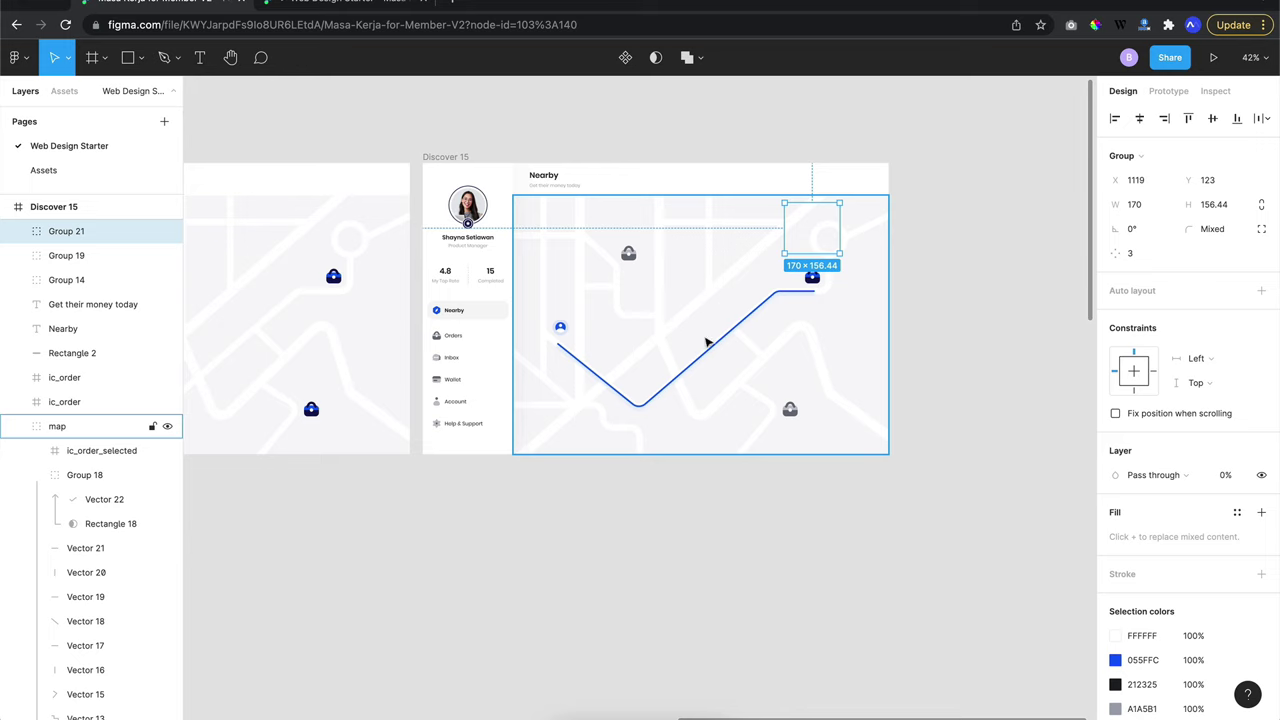
{"action": "scroll", "coordinate": [600, 250], "scroll_direction": "left", "scroll_amount": 1}
{"action": "left_click", "coordinate": [574, 149]}
{"action": "left_click", "coordinate": [448, 172]}
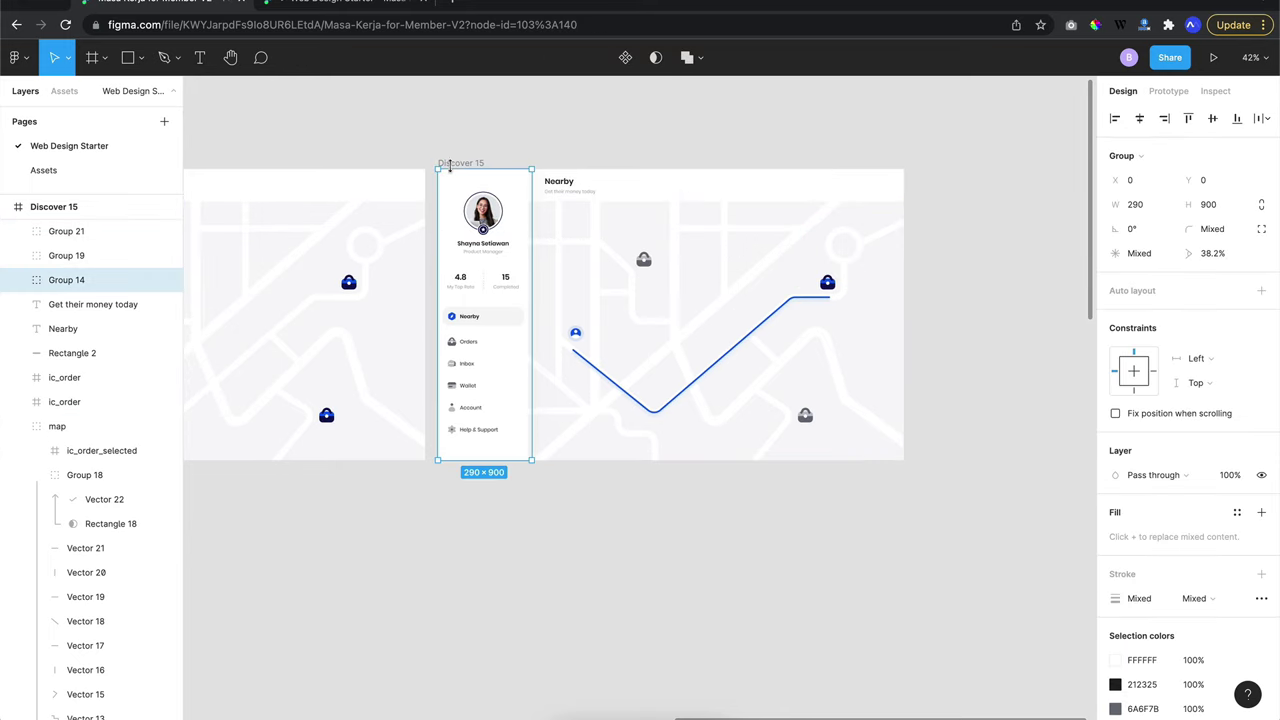
{"action": "left_click", "coordinate": [466, 162]}
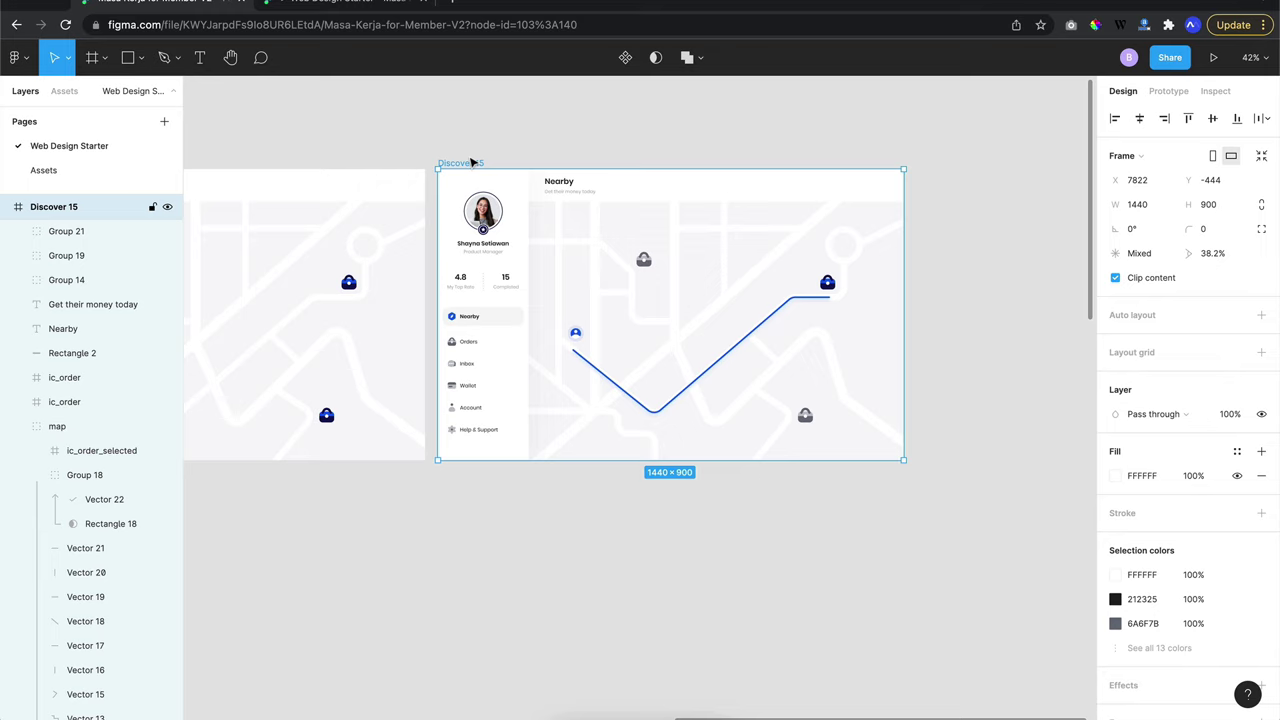
{"action": "key", "text": "ctrl+d"}
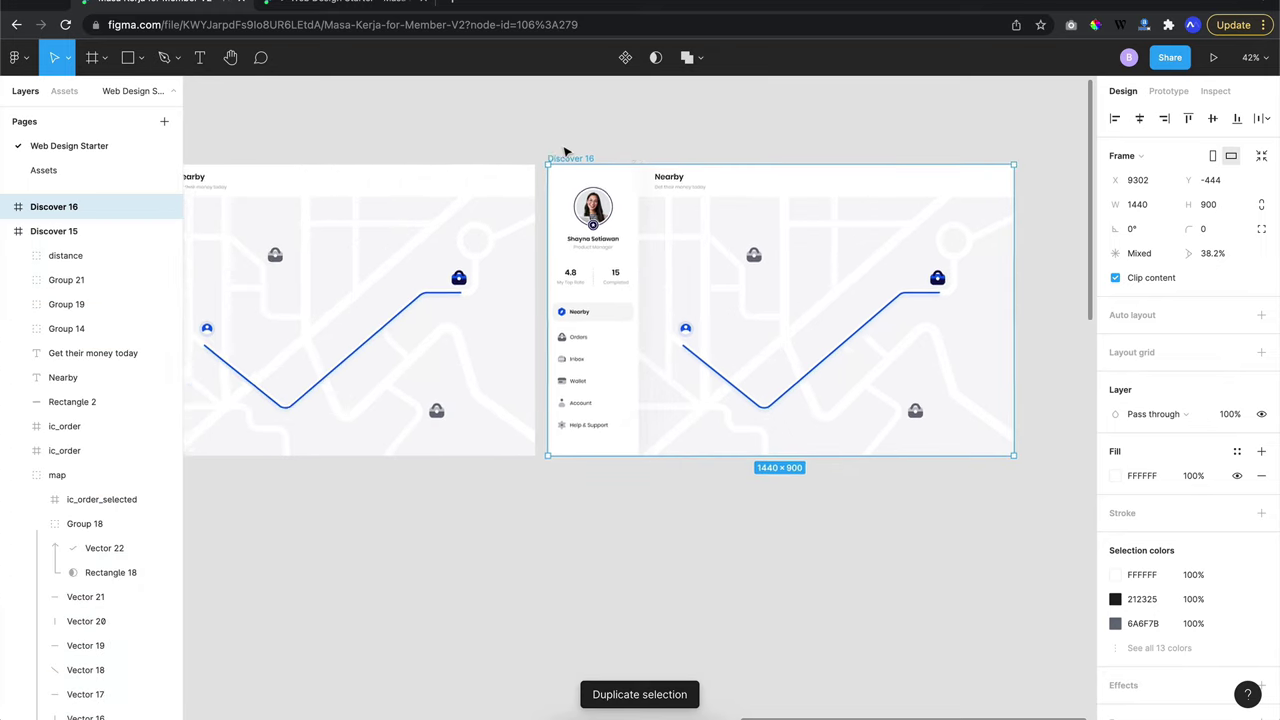
In Discover 16, set the Brand Guide card group to 100% opacity and nudge it down
{"action": "scroll", "coordinate": [543, 137], "scroll_direction": "up", "scroll_amount": 3}
{"action": "scroll", "coordinate": [780, 209], "scroll_direction": "up", "scroll_amount": 3}
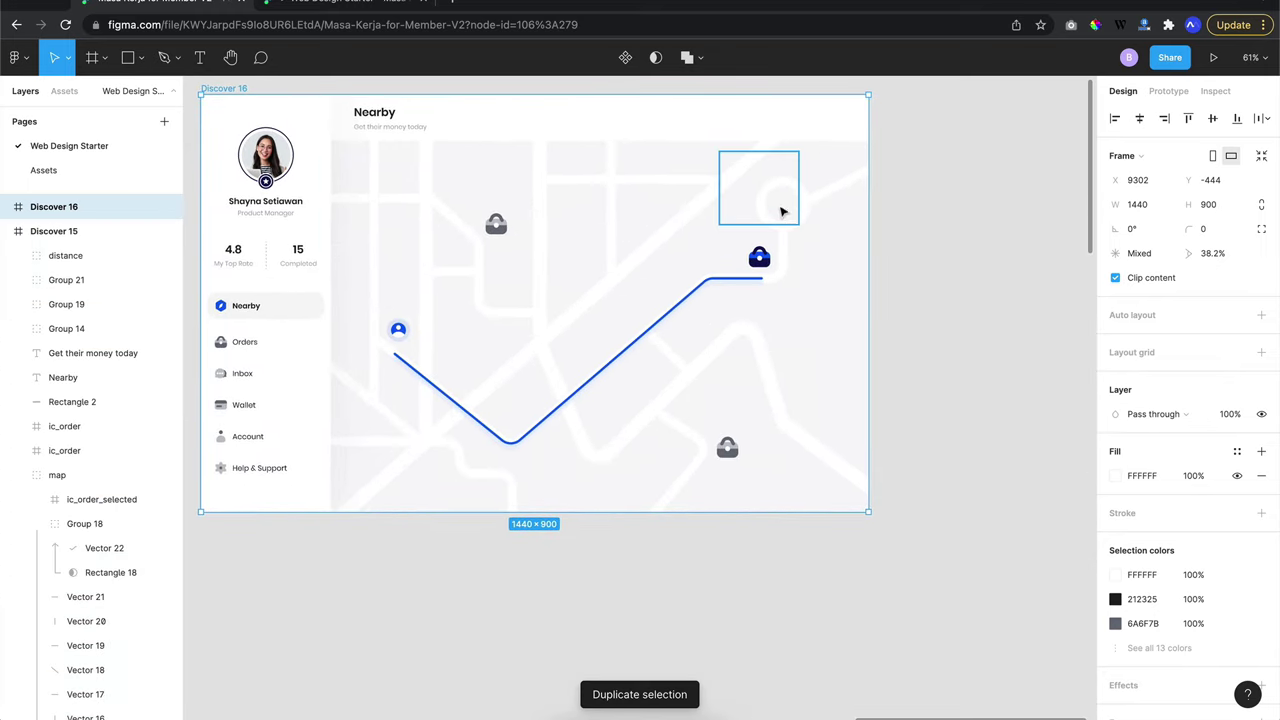
{"action": "left_click", "coordinate": [766, 194]}
{"action": "scroll", "coordinate": [763, 196], "scroll_direction": "up", "scroll_amount": 3}
{"action": "scroll", "coordinate": [763, 196], "scroll_direction": "up", "scroll_amount": 3}
{"action": "scroll", "coordinate": [763, 194], "scroll_direction": "up", "scroll_amount": 2}
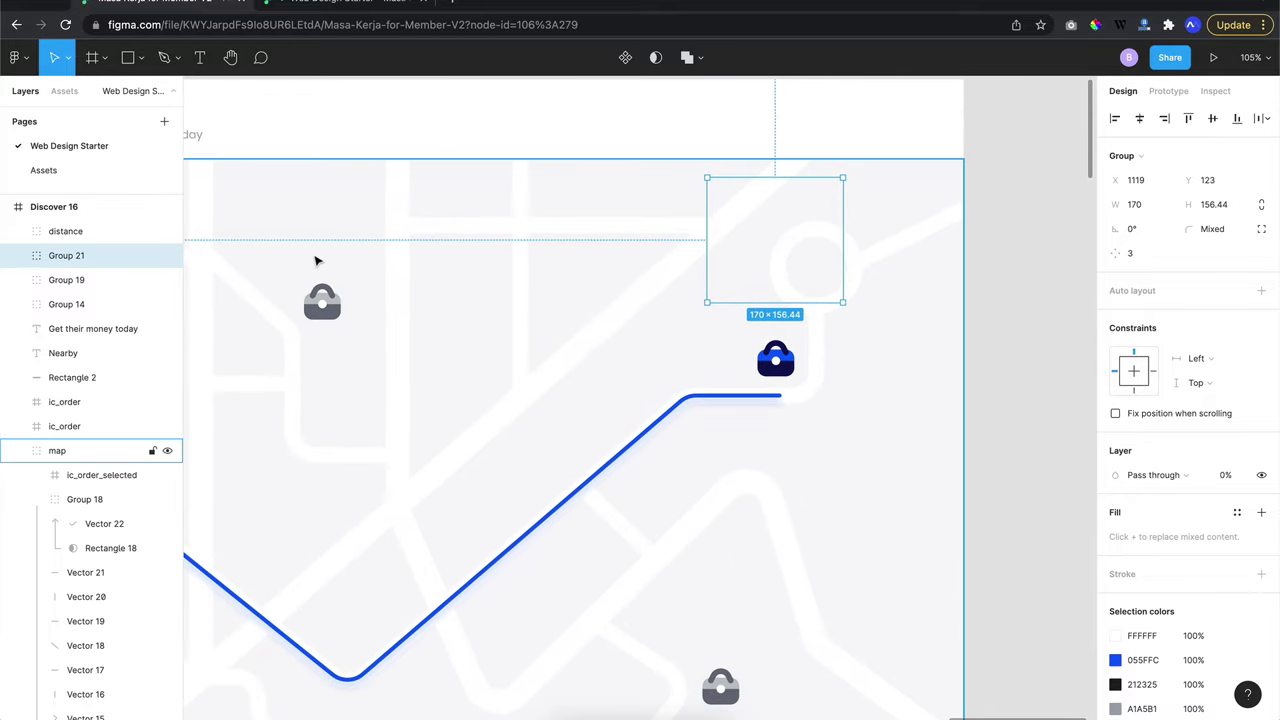
{"action": "left_click", "coordinate": [1227, 476]}
{"action": "type", "text": "100"}
{"action": "key", "text": "Return"}
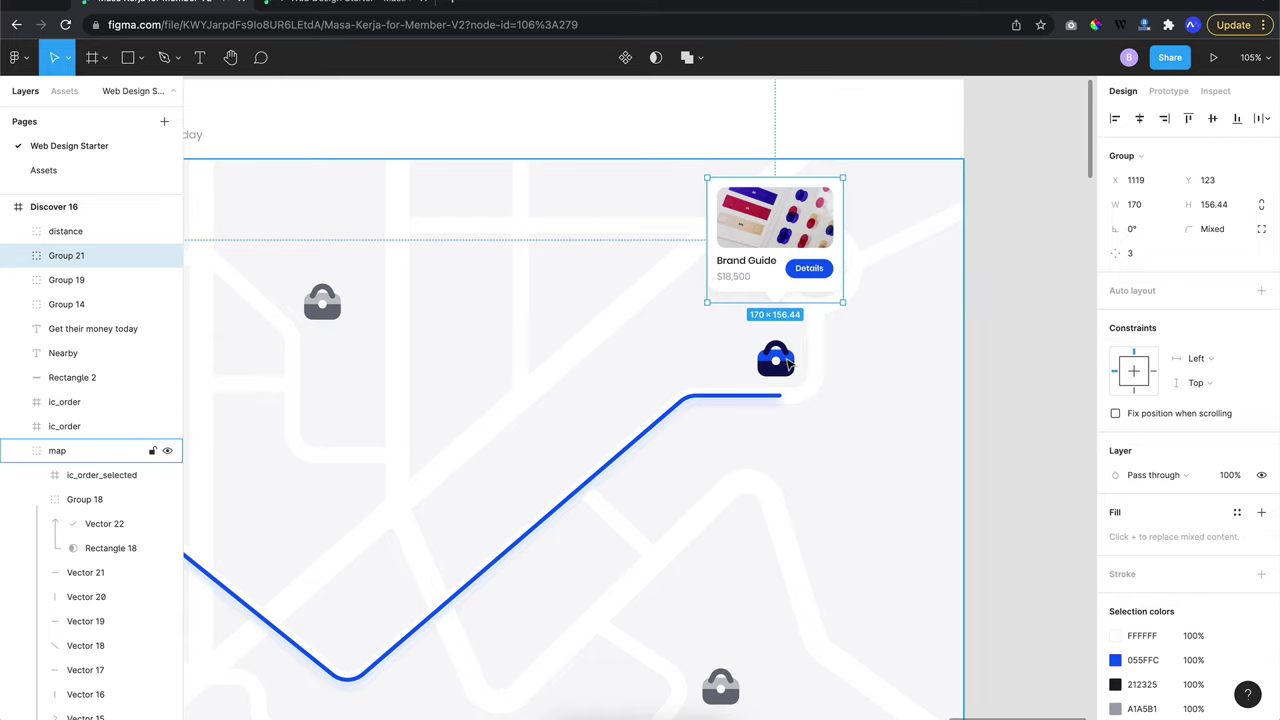
{"action": "key", "text": "shift+Down"}
{"action": "key", "text": "shift+Down"}
{"action": "key", "text": "shift+Down"}
{"action": "key", "text": "shift+Down"}
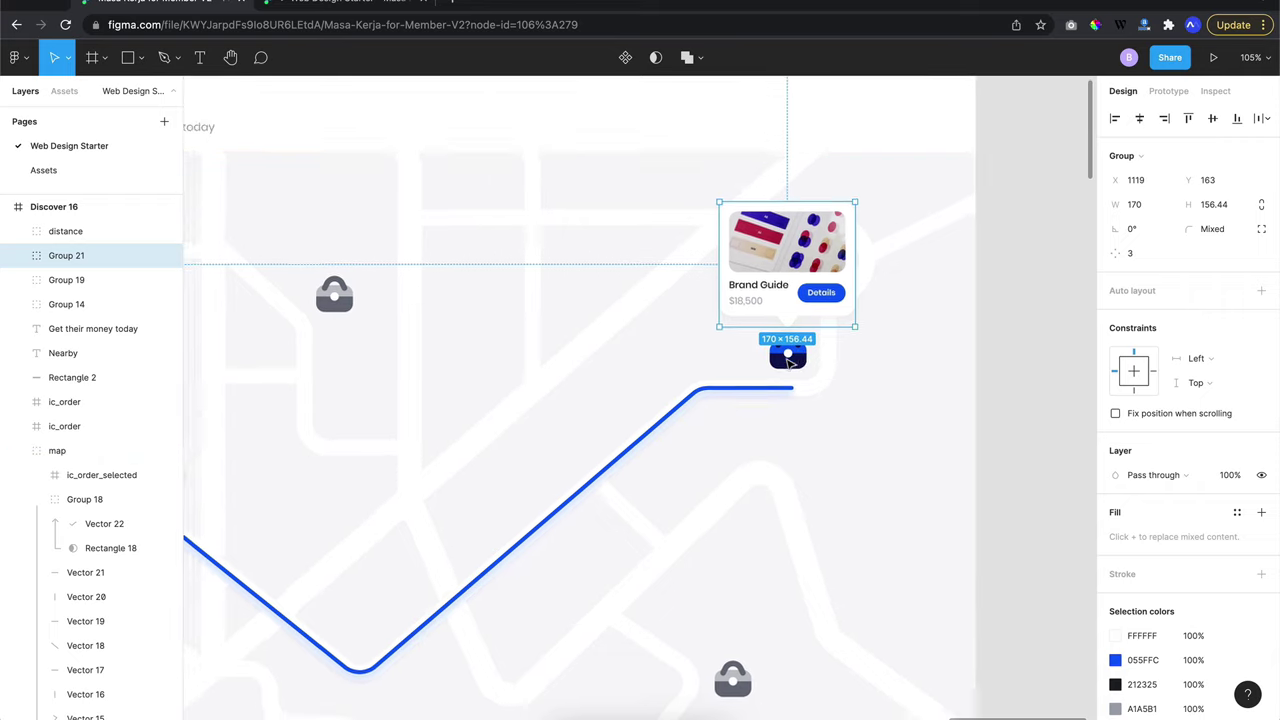
Inspect the blue route line group down to its Rectangle 18 shape
{"action": "scroll", "coordinate": [785, 351], "scroll_direction": "down", "scroll_amount": 3}
{"action": "scroll", "coordinate": [785, 351], "scroll_direction": "left", "scroll_amount": 3}
{"action": "left_click", "coordinate": [600, 480]}
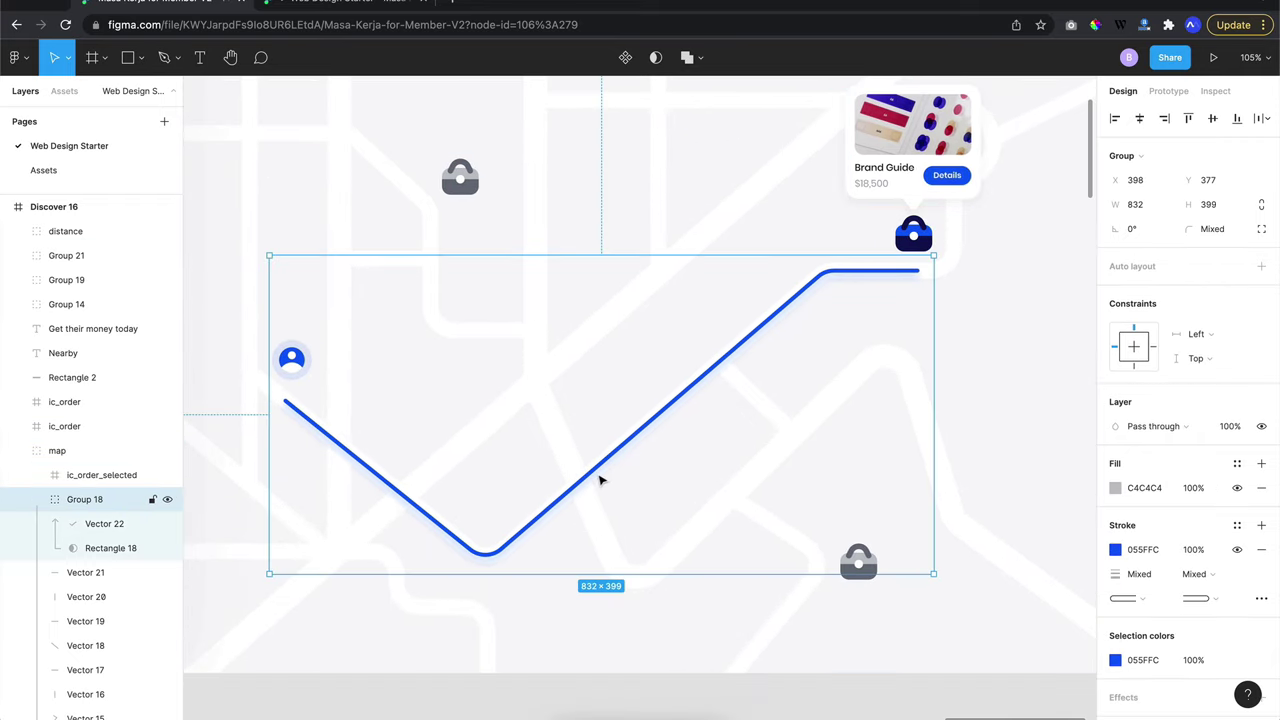
{"action": "left_click", "coordinate": [90, 475]}
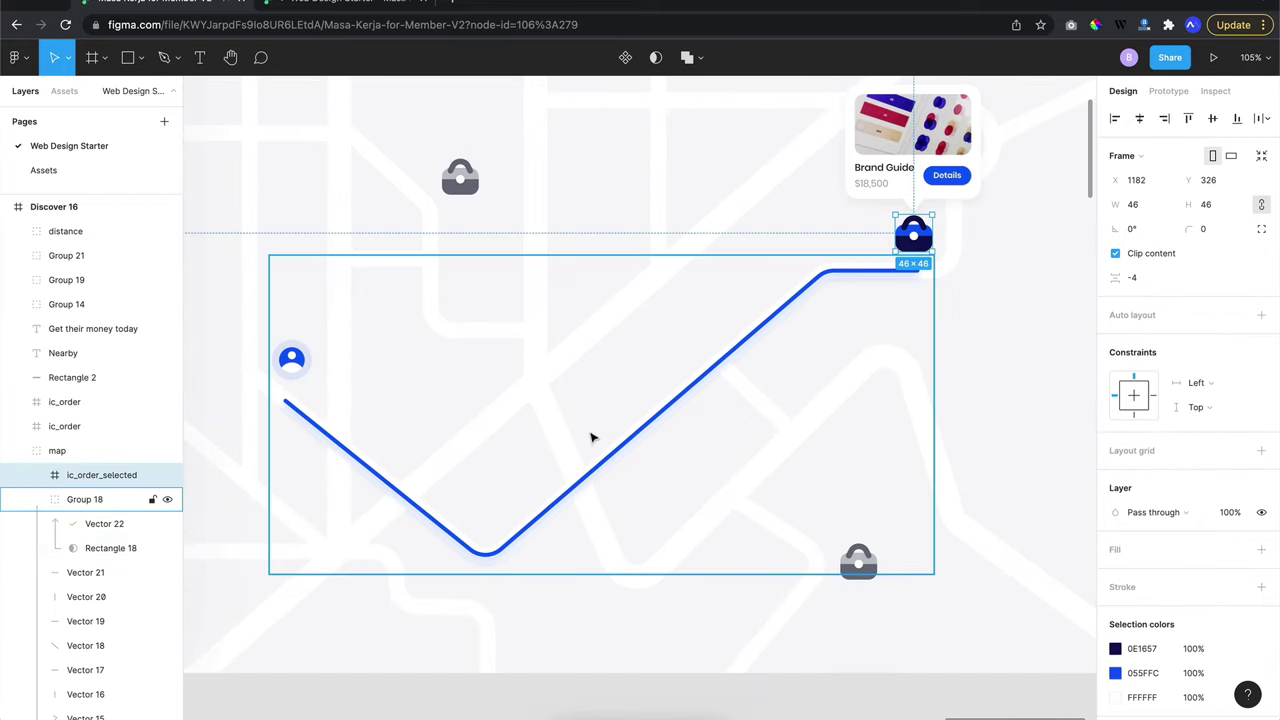
{"action": "left_click", "coordinate": [608, 456]}
{"action": "double_click", "coordinate": [608, 456]}
{"action": "double_click", "coordinate": [608, 456]}
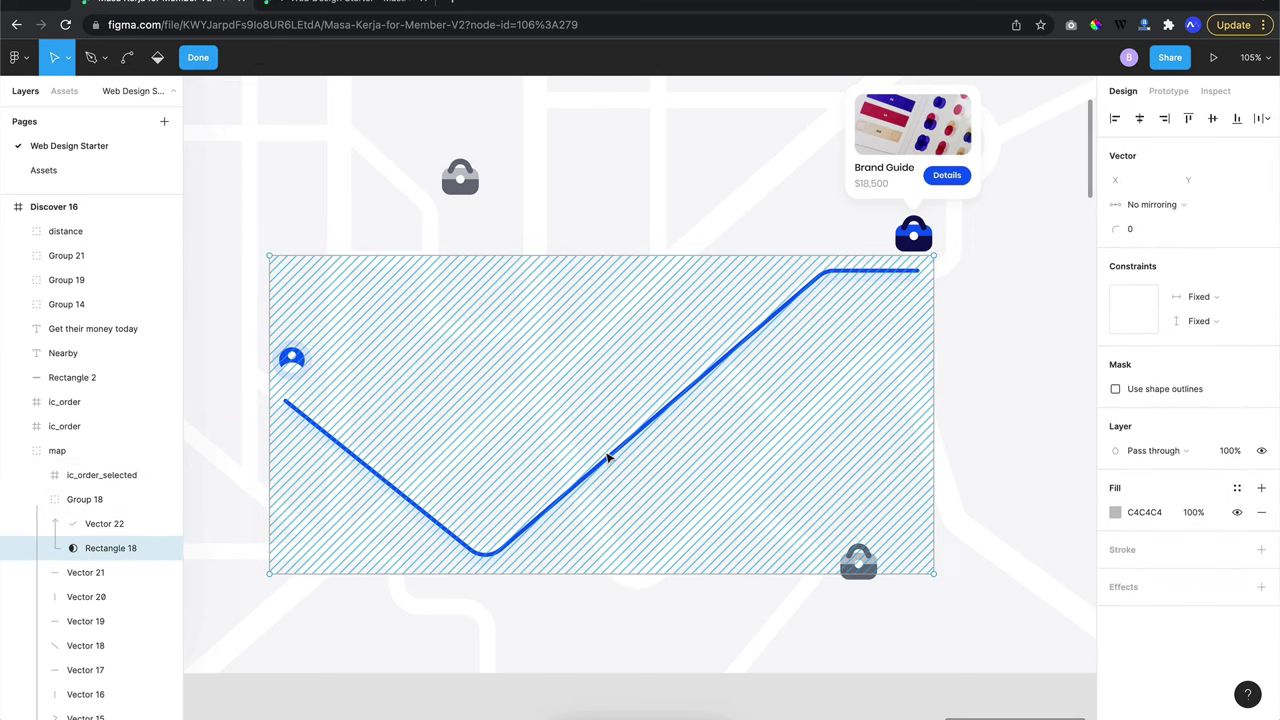
{"action": "key", "text": "Escape"}
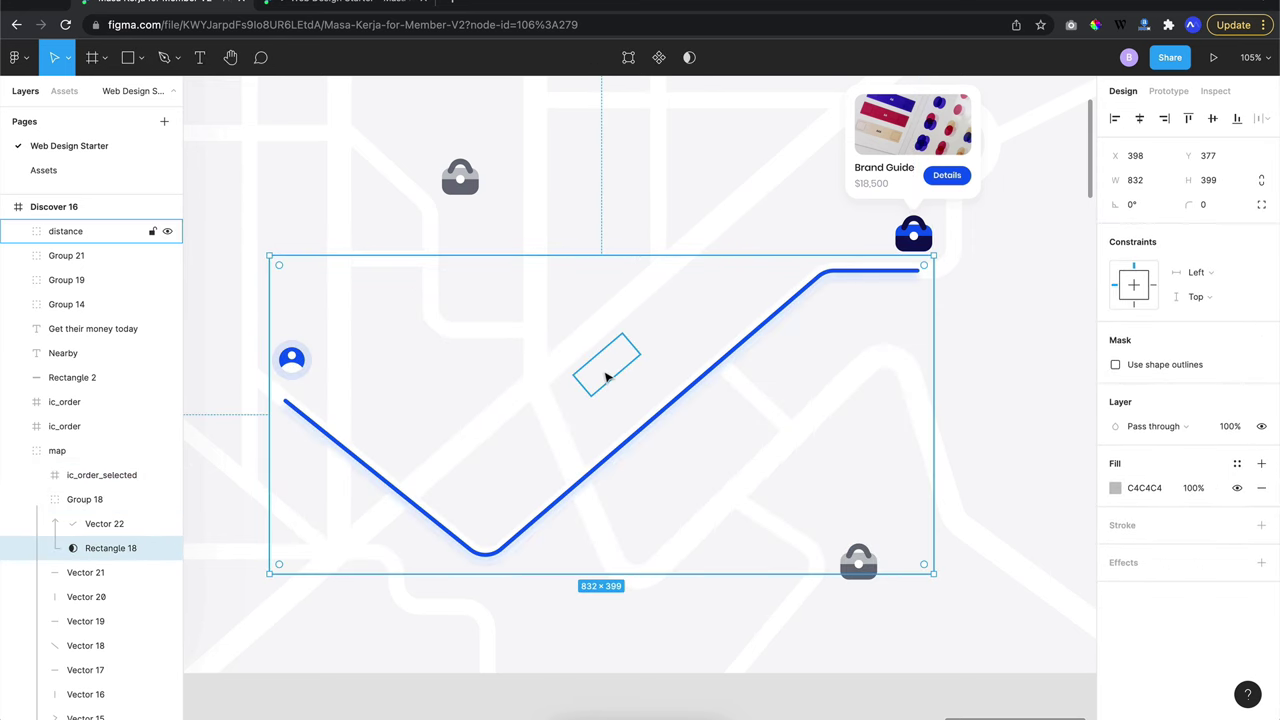
Set the 12.5KM distance label to 100% opacity and nudge it down and right
{"action": "left_click", "coordinate": [606, 376]}
{"action": "scroll", "coordinate": [127, 338], "scroll_direction": "up", "scroll_amount": 3}
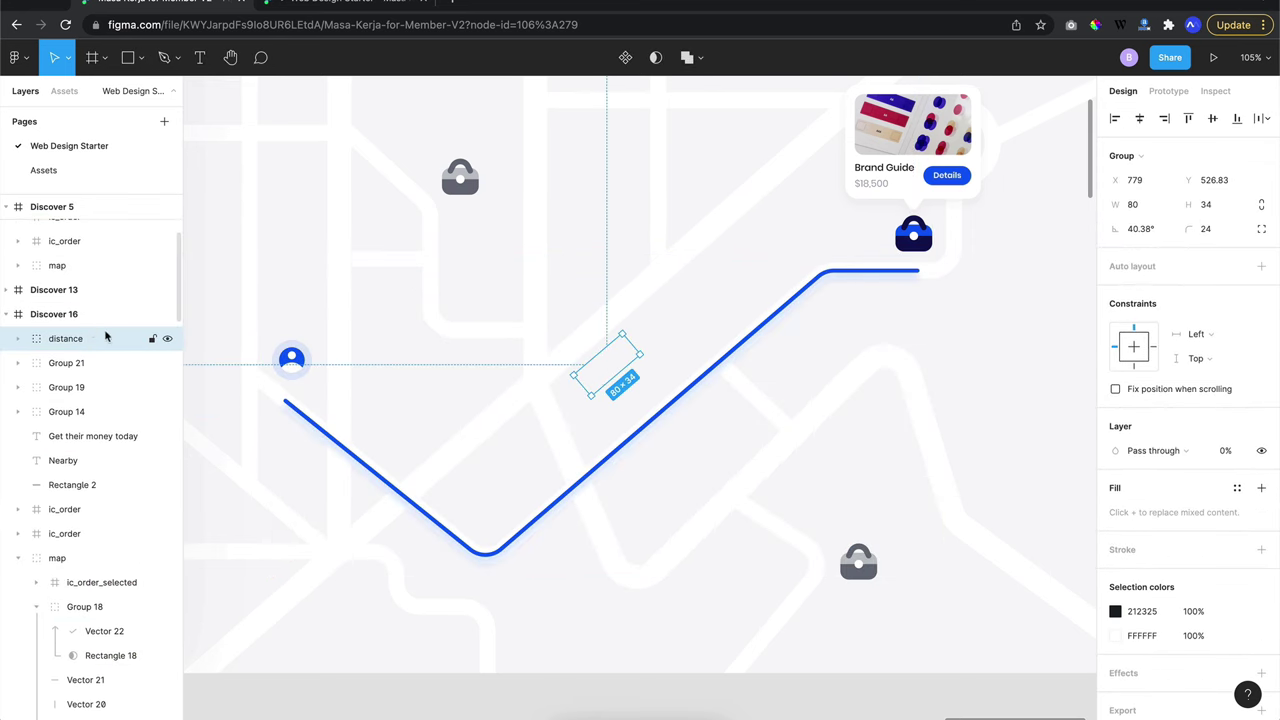
{"action": "left_click", "coordinate": [1239, 452]}
{"action": "type", "text": "100"}
{"action": "key", "text": "Return"}
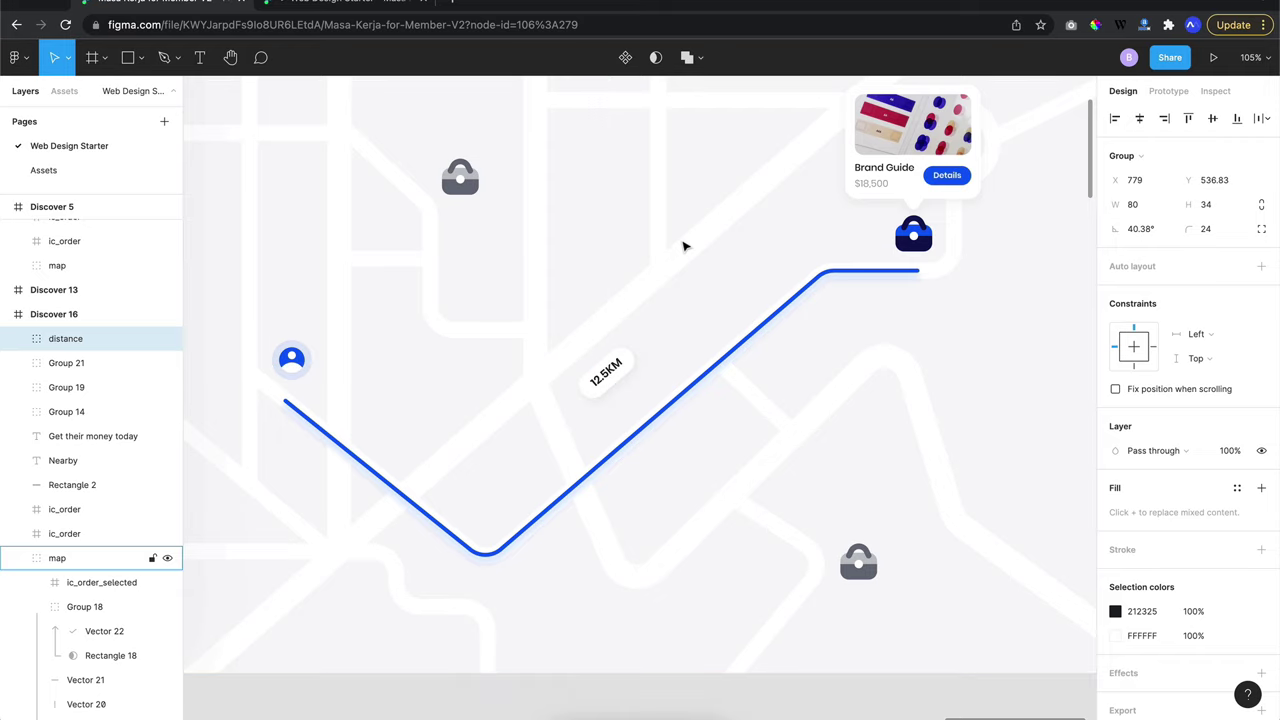
{"action": "key", "text": "shift+Down"}
{"action": "key", "text": "shift+Down"}
{"action": "key", "text": "shift+Down"}
{"action": "key", "text": "shift+Down"}
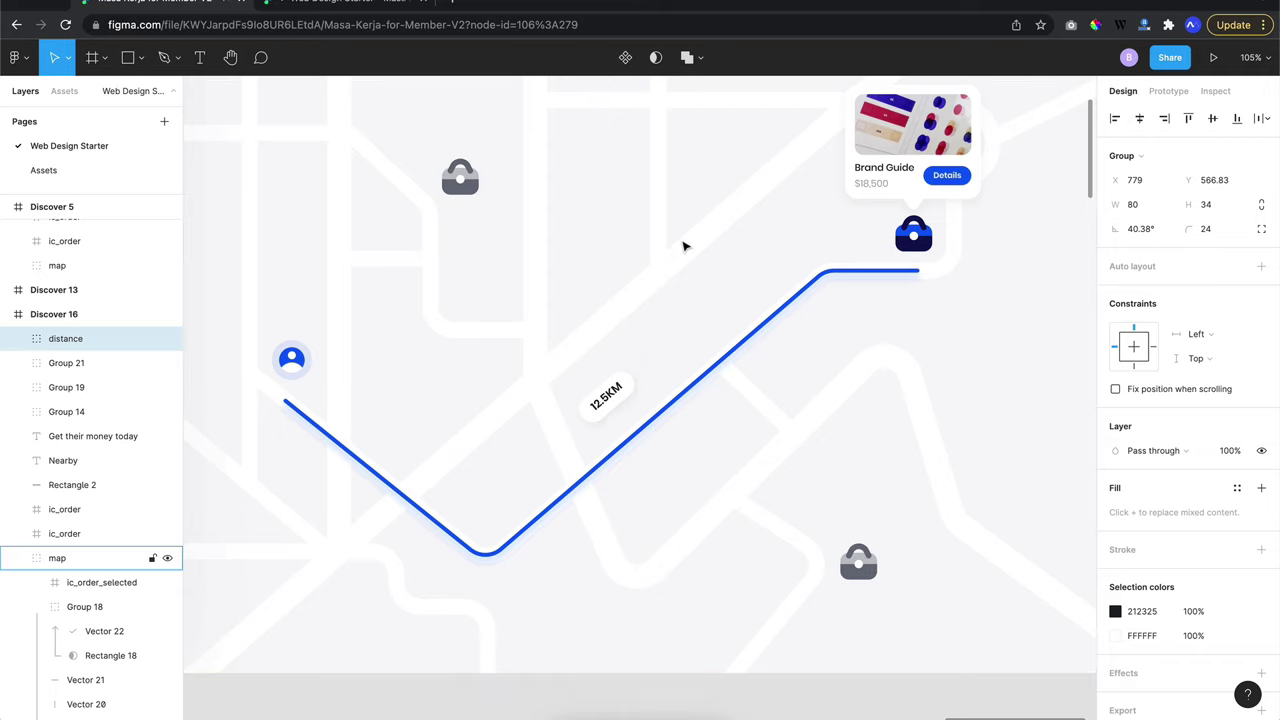
{"action": "key", "text": "shift+Right"}
{"action": "key", "text": "shift+Right"}
{"action": "key", "text": "shift+Right"}
{"action": "key", "text": "shift+Right"}
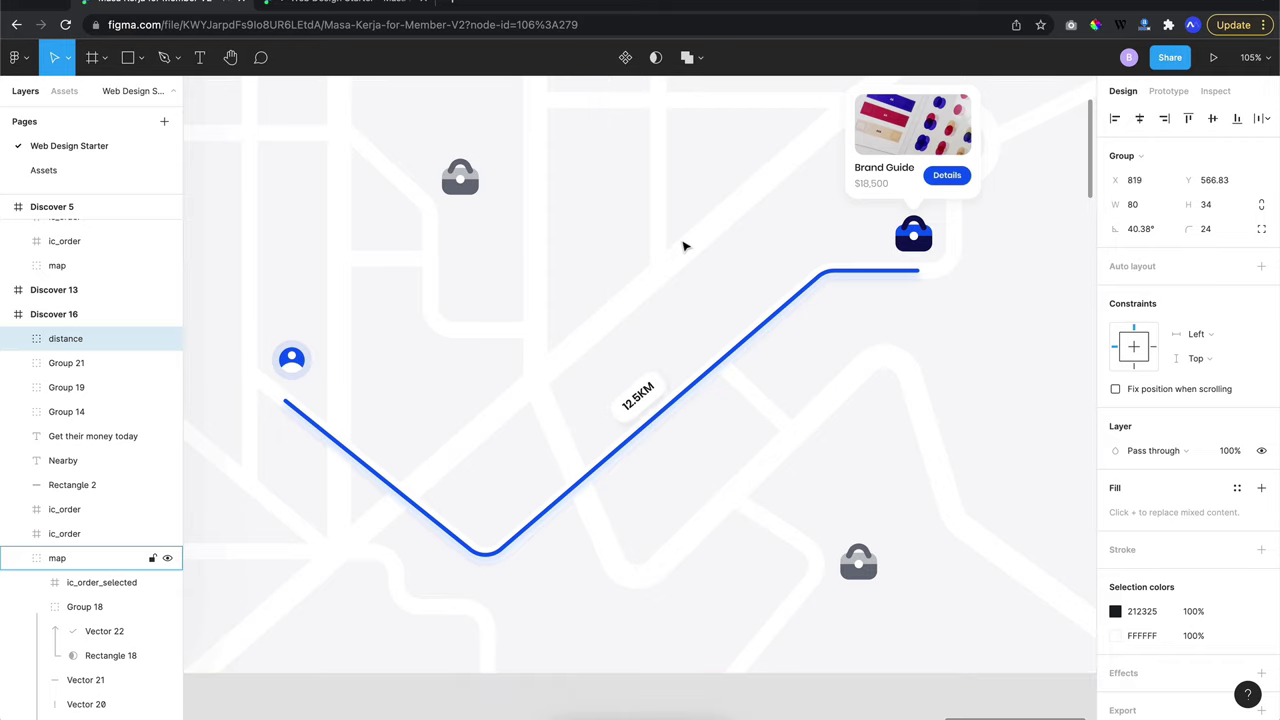
{"action": "scroll", "coordinate": [647, 340], "scroll_direction": "down", "scroll_amount": 5, "text": "ctrl"}
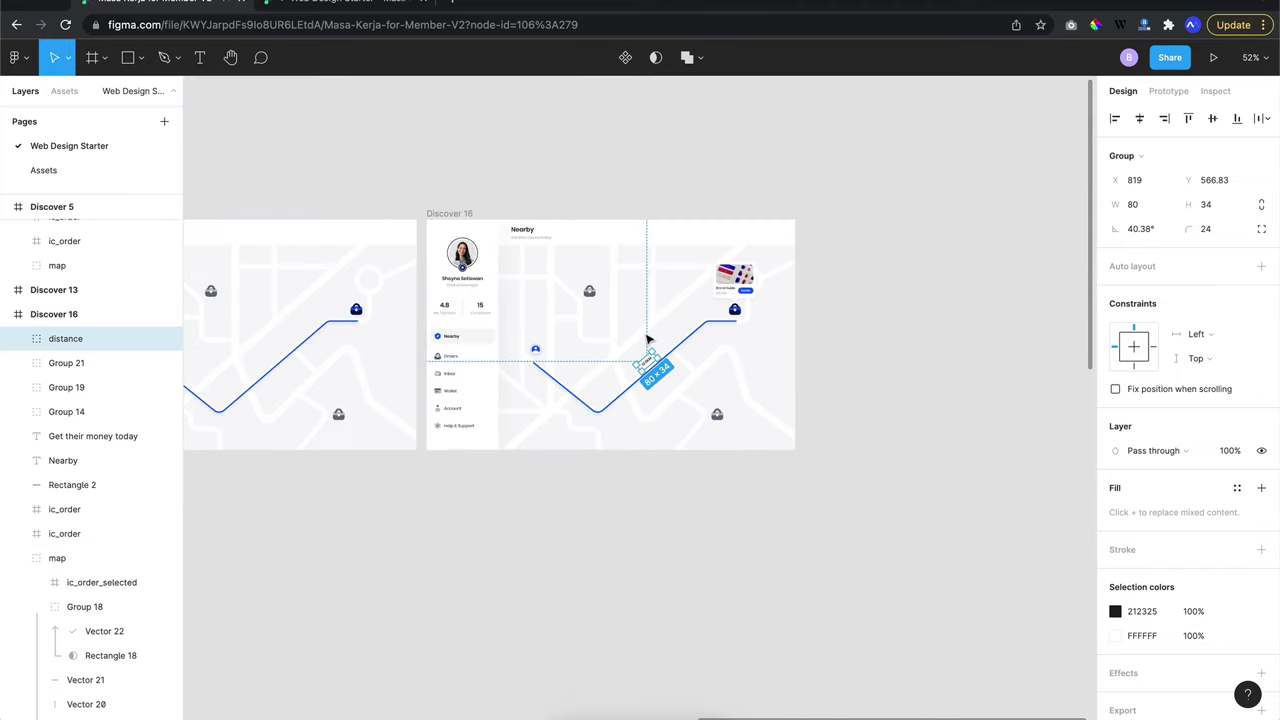
In prototype mode, link the Discover 15 frame to Discover 16
{"action": "left_click", "coordinate": [645, 197]}
{"action": "scroll", "coordinate": [643, 197], "scroll_direction": "up", "scroll_amount": 3, "text": "ctrl"}
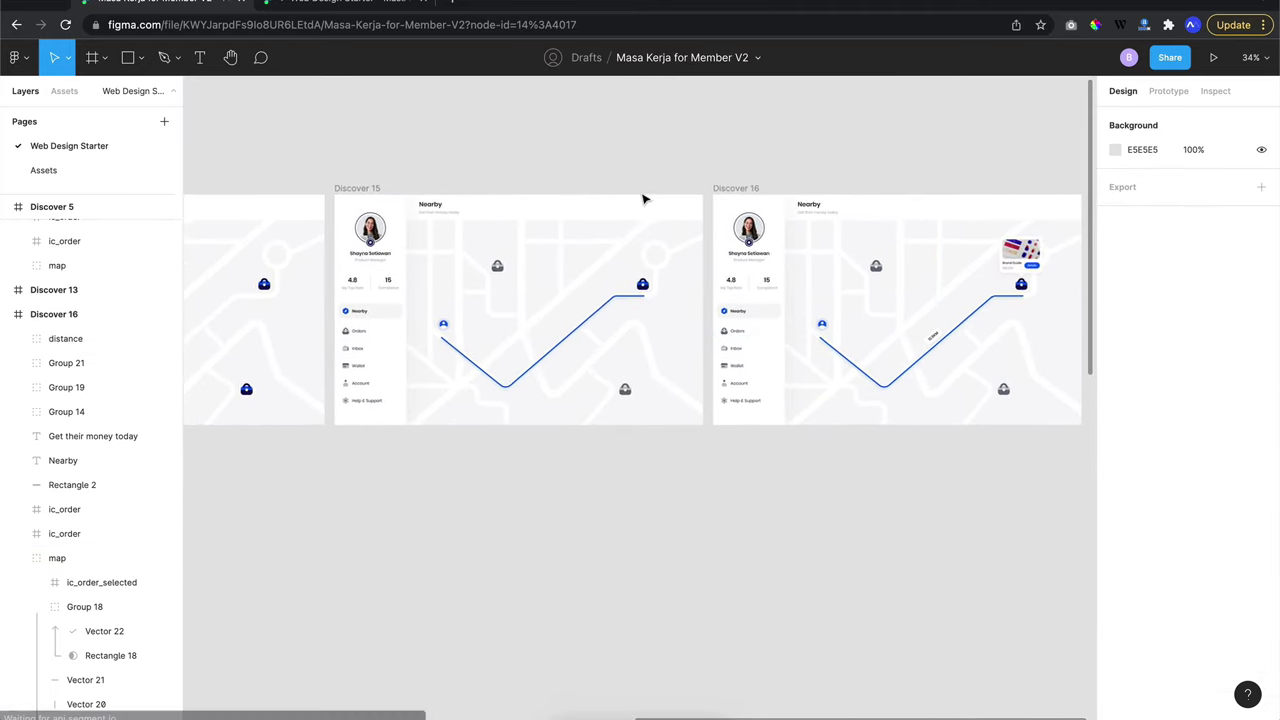
{"action": "scroll", "coordinate": [645, 347], "scroll_direction": "up", "scroll_amount": 3, "text": "ctrl"}
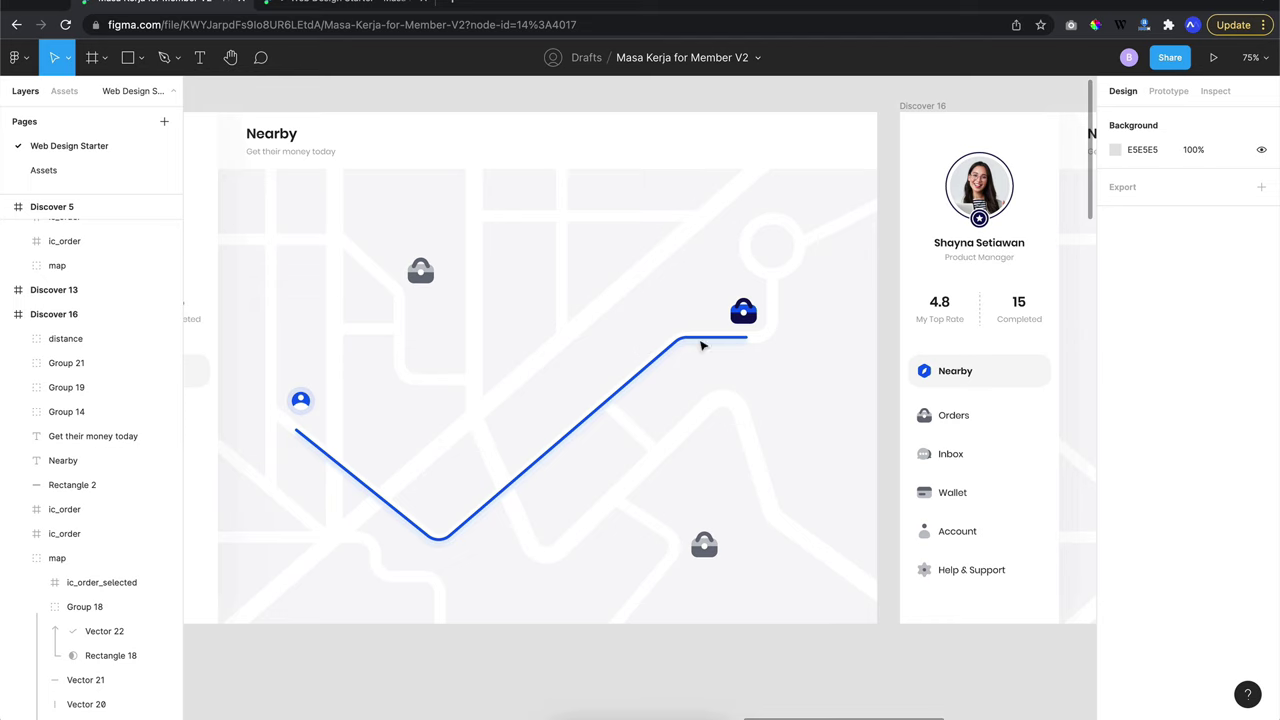
{"action": "scroll", "coordinate": [741, 313], "scroll_direction": "down", "scroll_amount": 2, "text": "ctrl"}
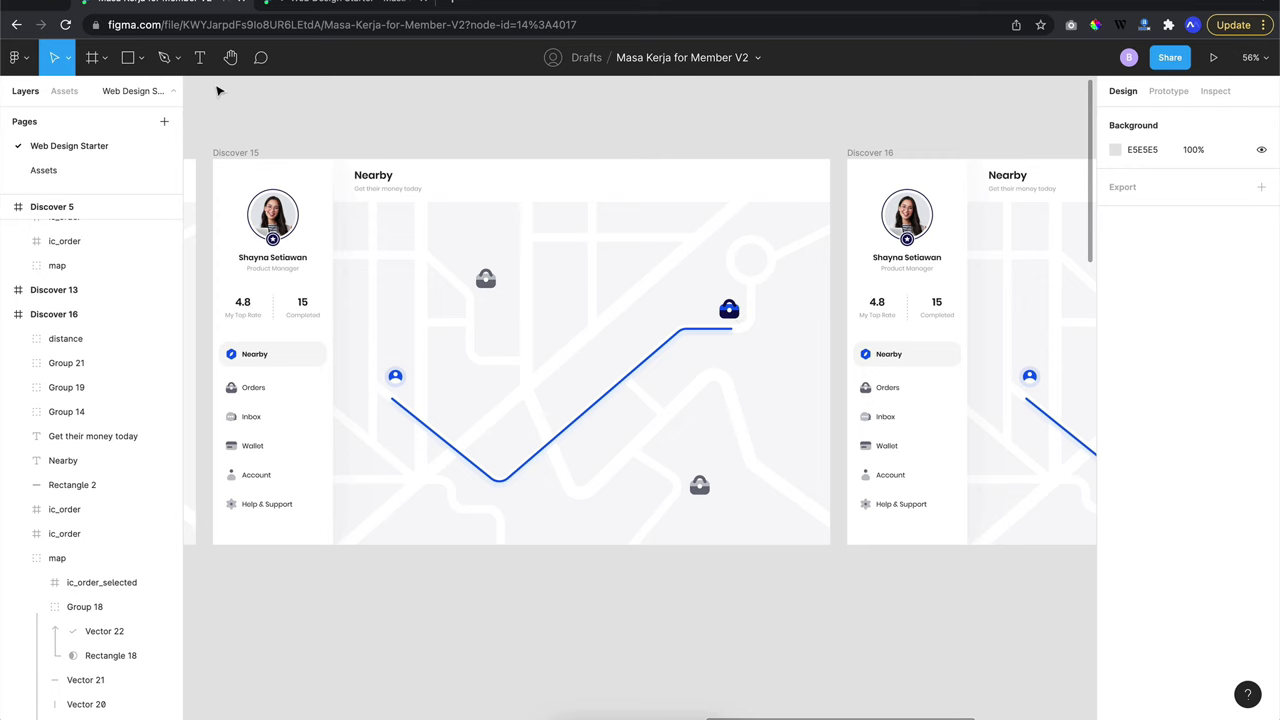
{"action": "left_click", "coordinate": [235, 153]}
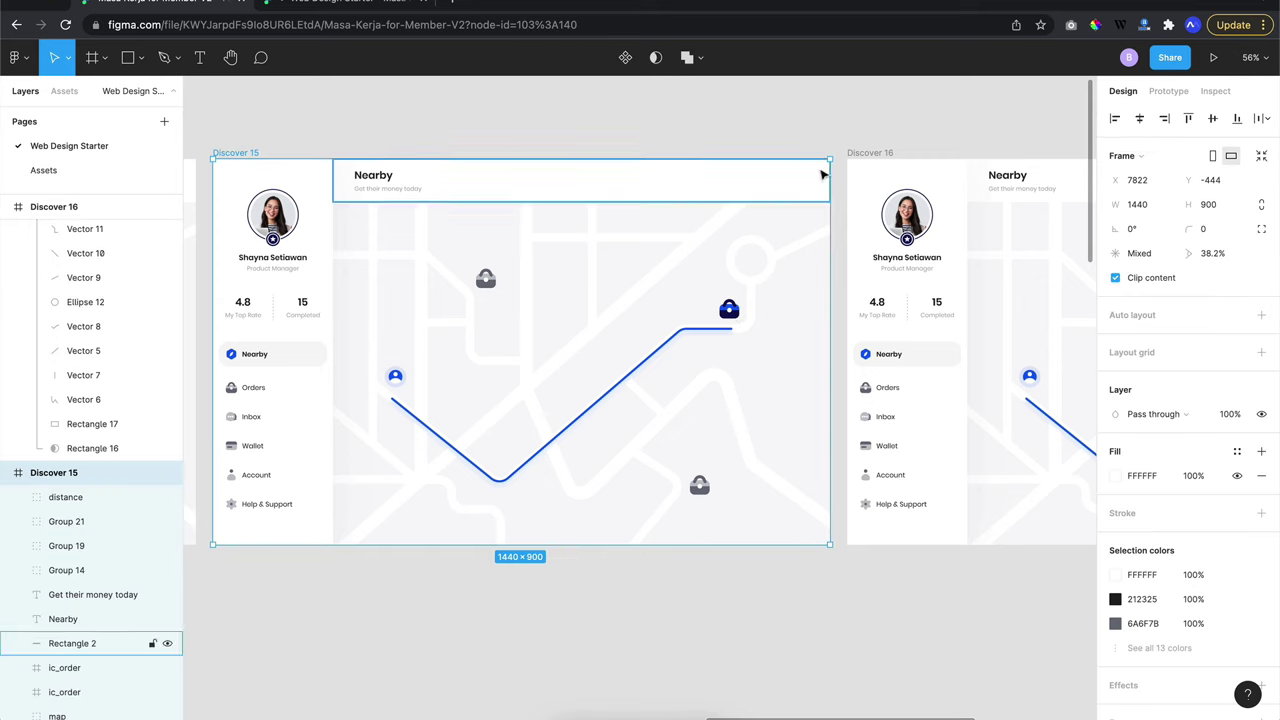
{"action": "left_click", "coordinate": [1178, 93]}
{"action": "scroll", "coordinate": [934, 131], "scroll_direction": "up", "scroll_amount": 5}
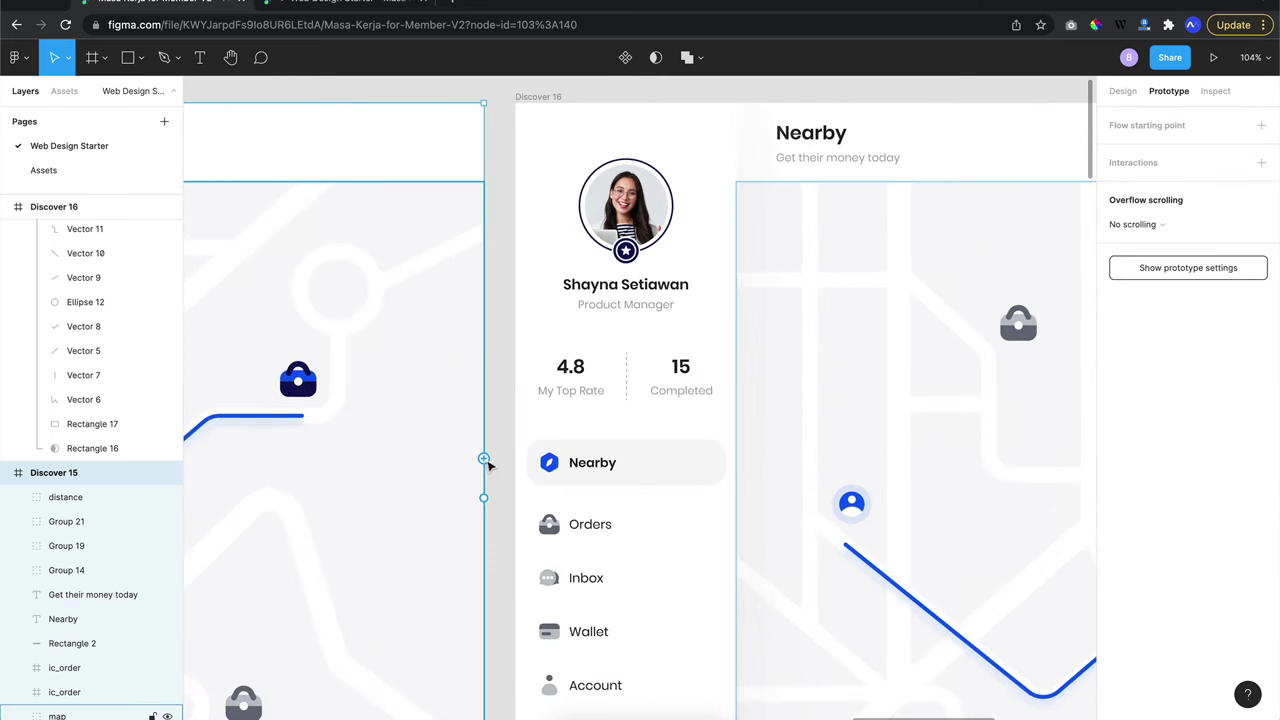
{"action": "left_click_drag", "start_coordinate": [484, 460], "coordinate": [565, 380]}
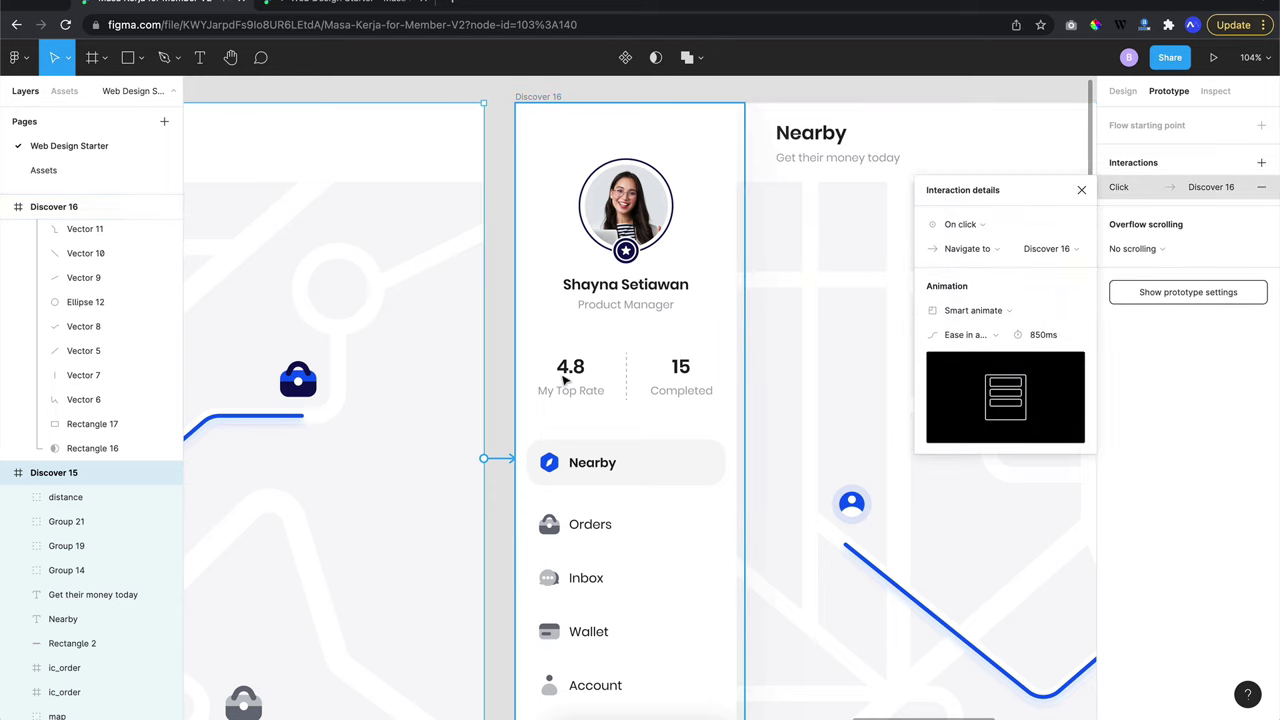
Set the trigger to After delay 1ms, duration 350ms, keeping Ease in and out
{"action": "left_click", "coordinate": [957, 226]}
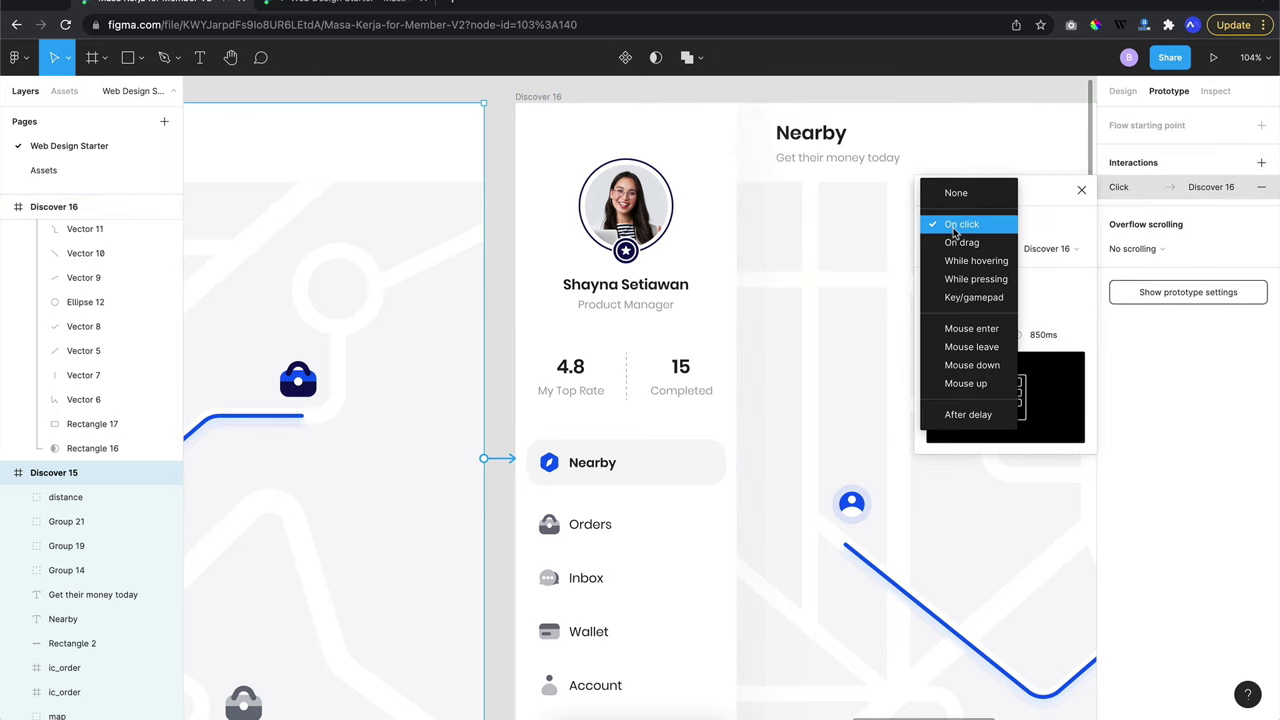
{"action": "left_click", "coordinate": [975, 416]}
{"action": "left_click", "coordinate": [1043, 227]}
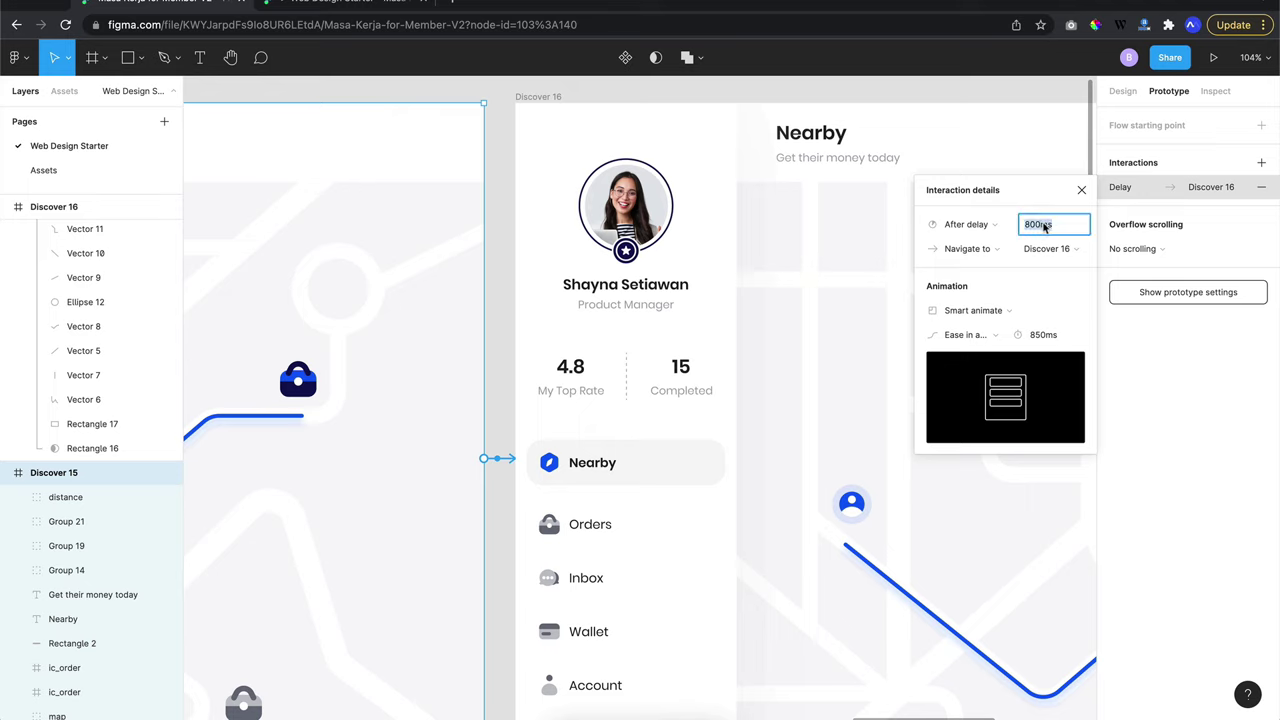
{"action": "type", "text": "1"}
{"action": "key", "text": "Return"}
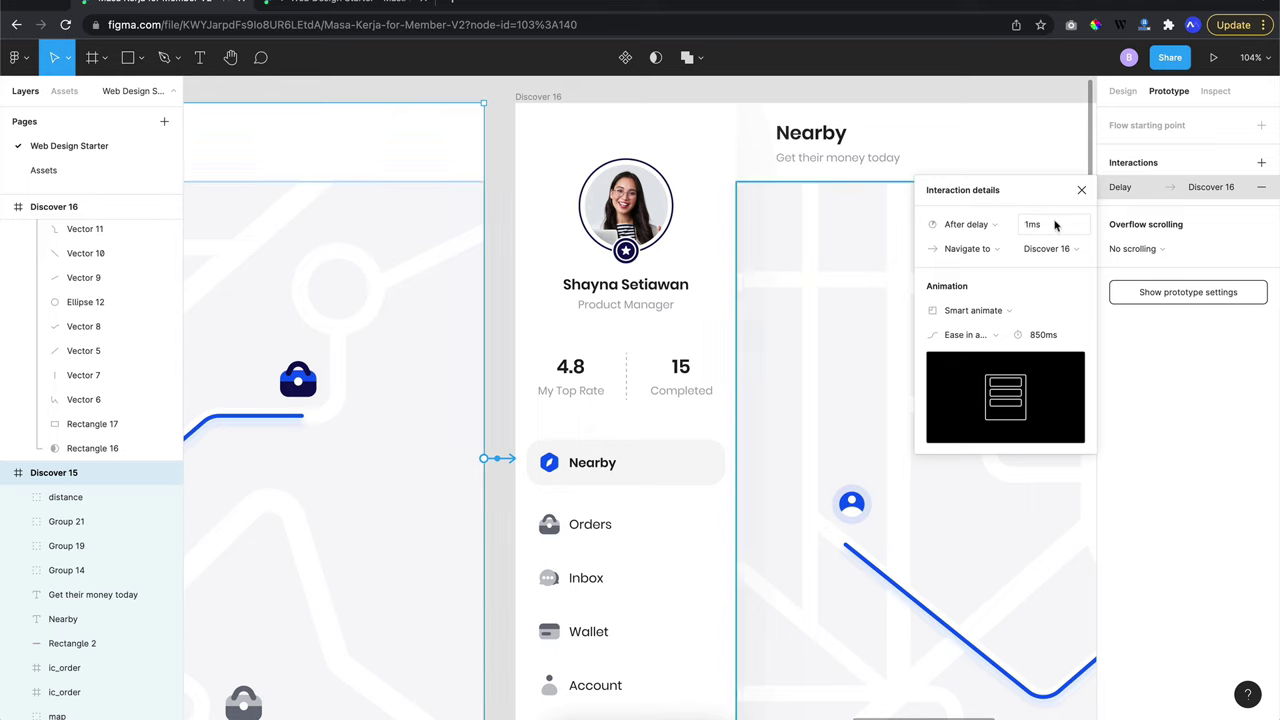
{"action": "left_click", "coordinate": [1040, 340]}
{"action": "type", "text": "300"}
{"action": "key", "text": "Return"}
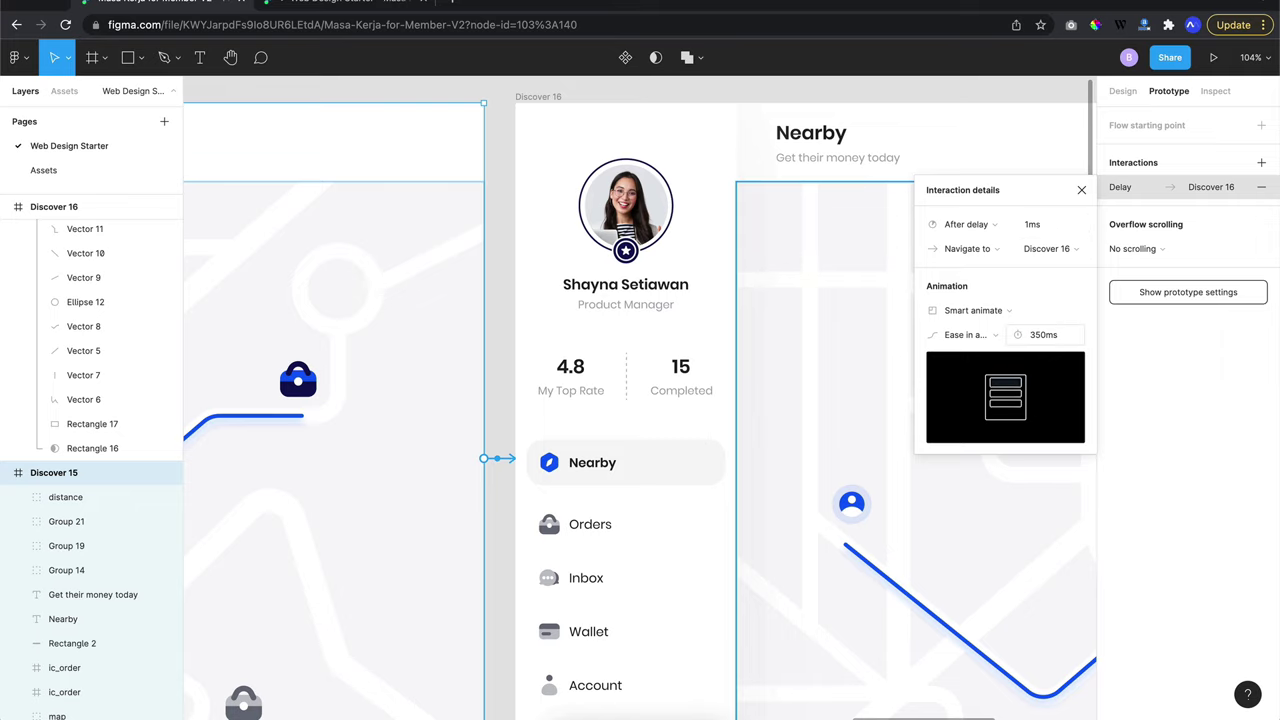
{"action": "left_click", "coordinate": [972, 340]}
{"action": "left_click", "coordinate": [980, 340]}
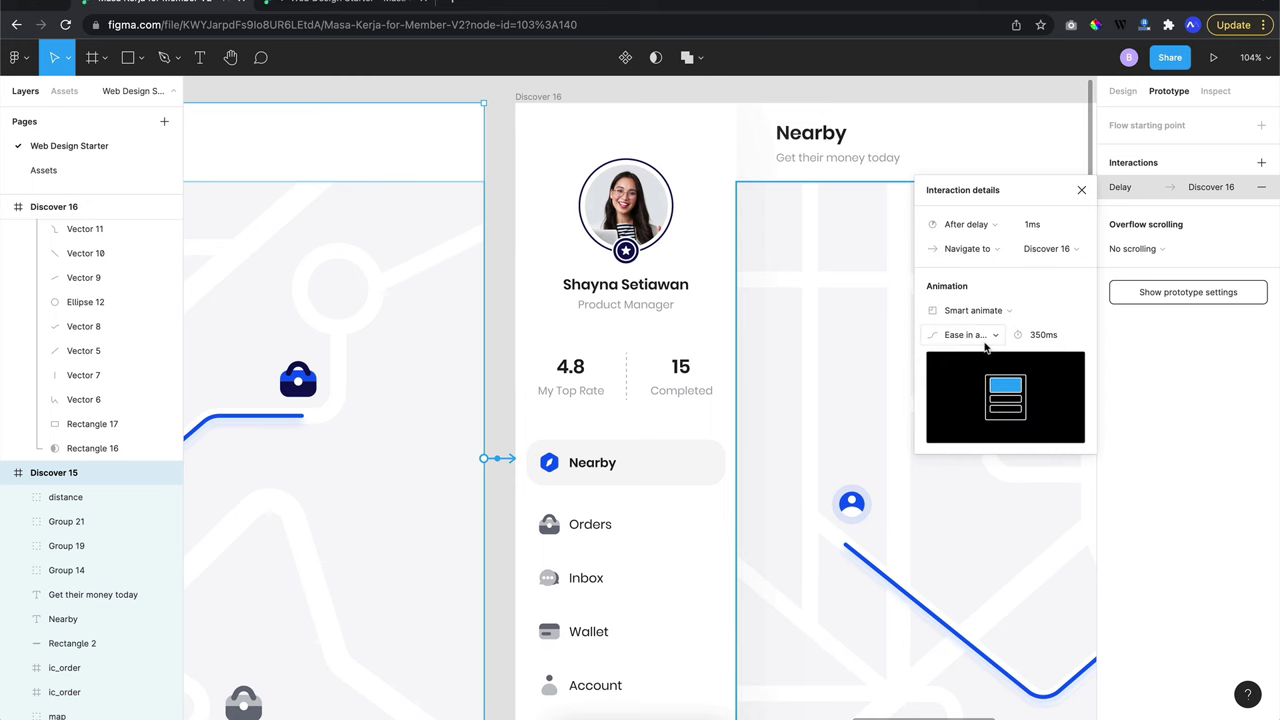
Restart the prototype preview to watch the delayed route animation
{"action": "left_click", "coordinate": [388, 10]}
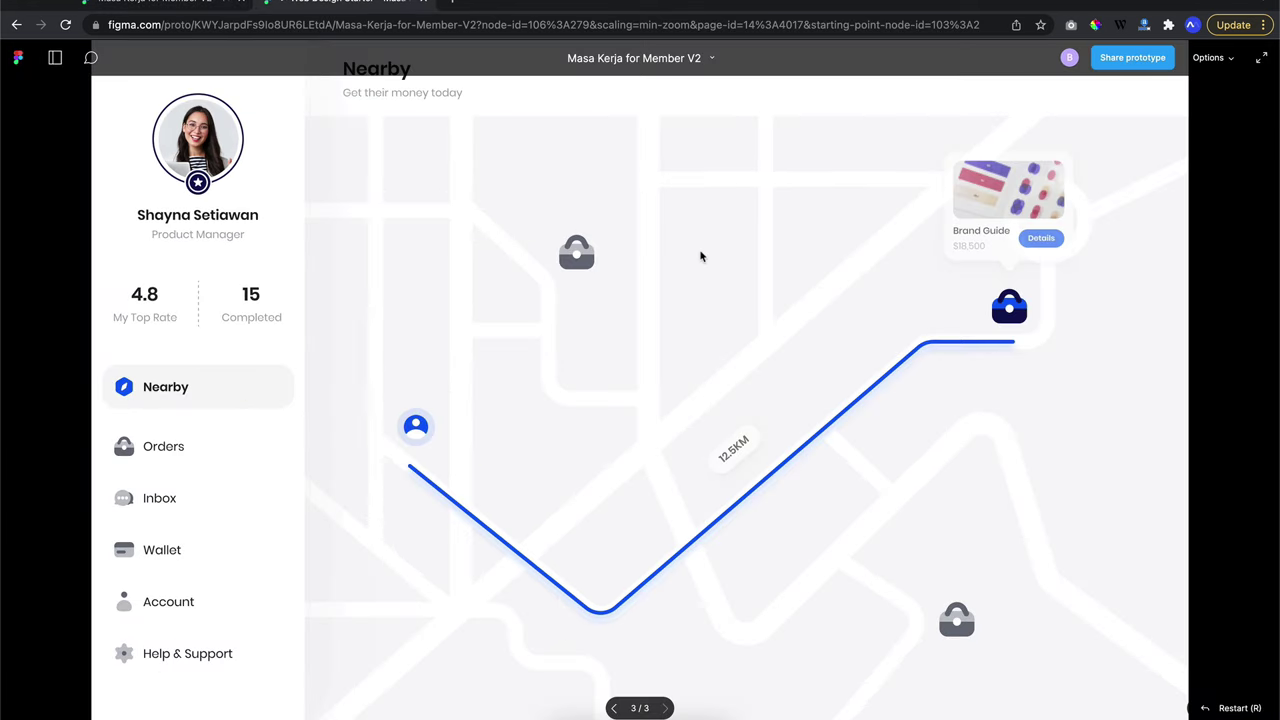
{"action": "left_click", "coordinate": [808, 248]}
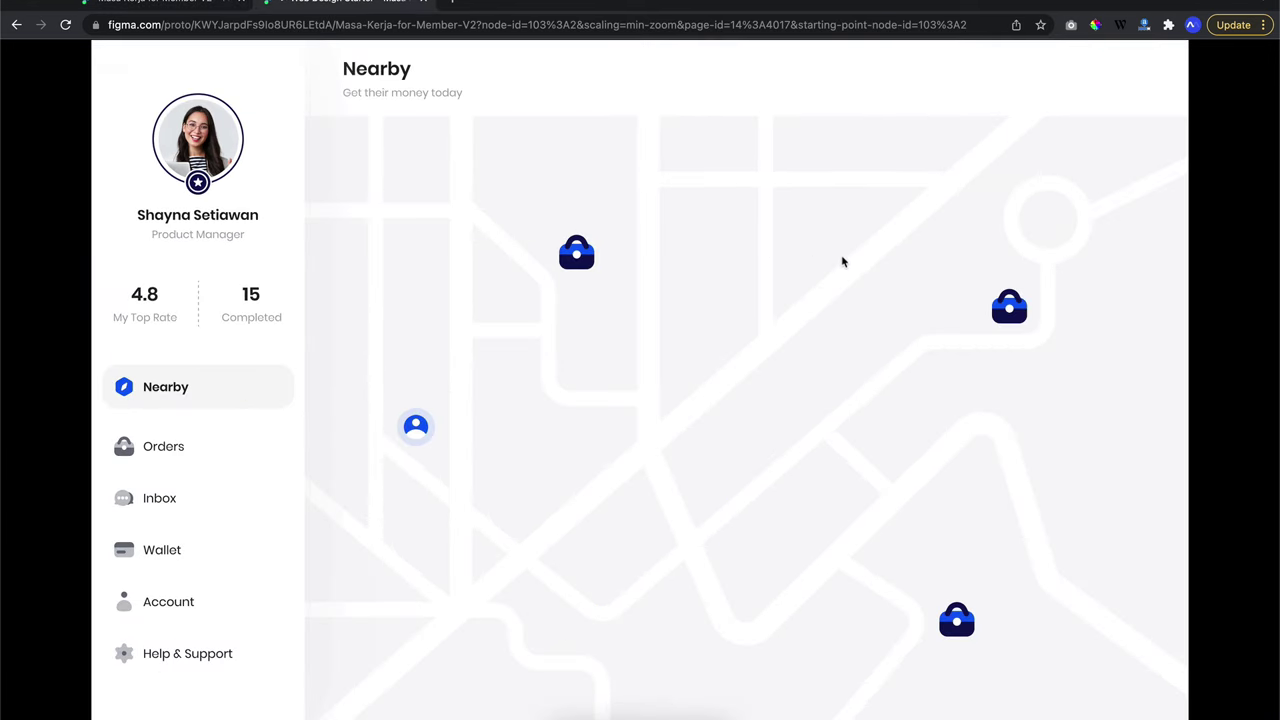
{"action": "left_click", "coordinate": [1009, 306]}
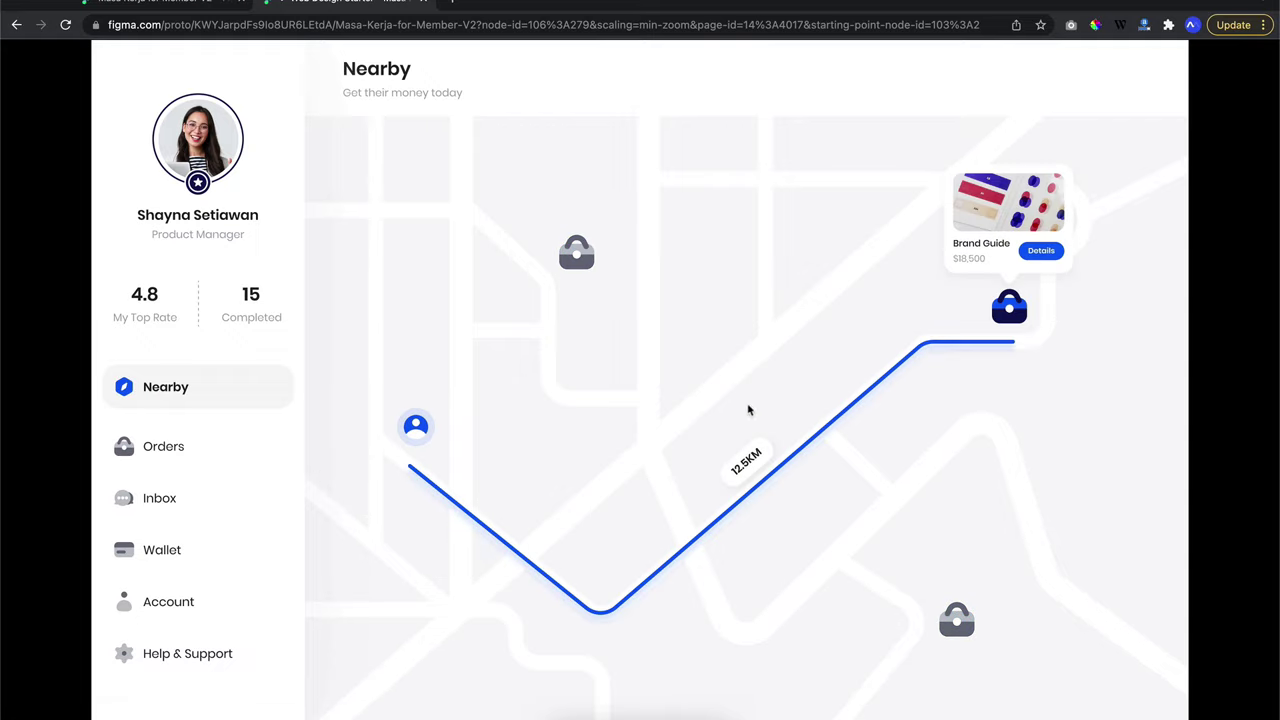
Back in the editor, close the interaction details and clear the frame selection
{"action": "left_click", "coordinate": [200, 5]}
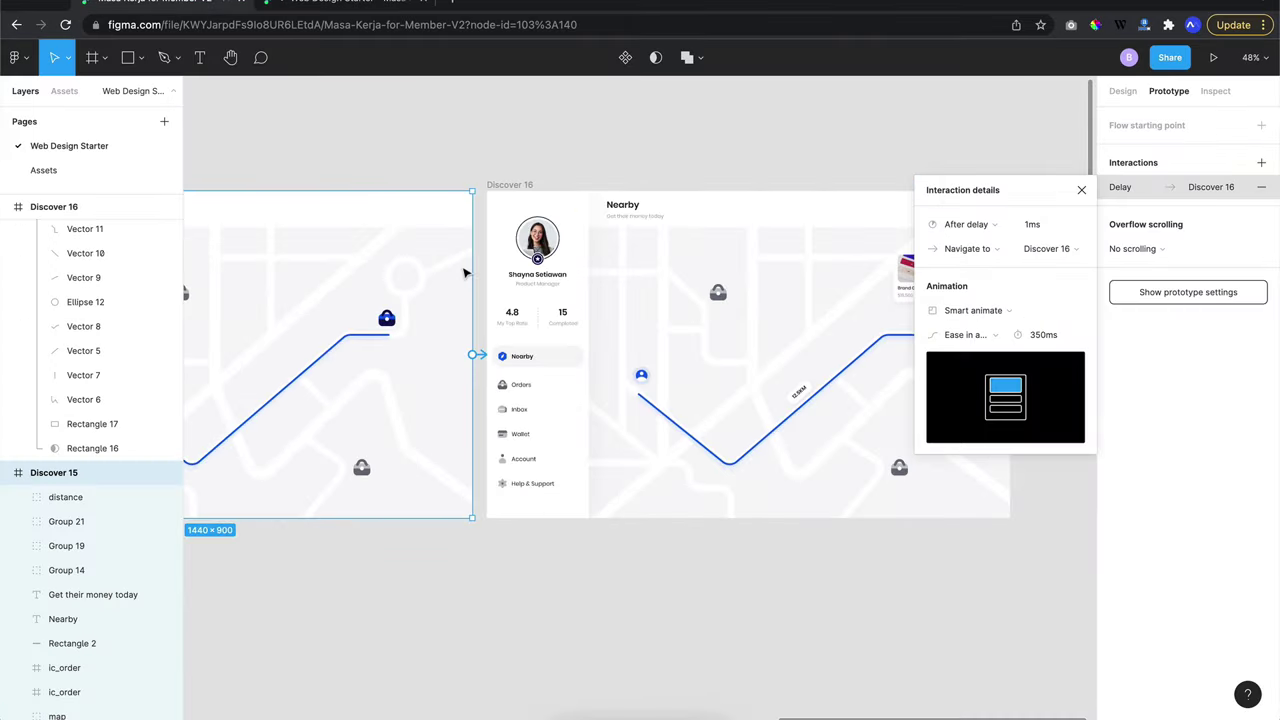
{"action": "left_click", "coordinate": [1082, 190]}
{"action": "left_click", "coordinate": [871, 186]}
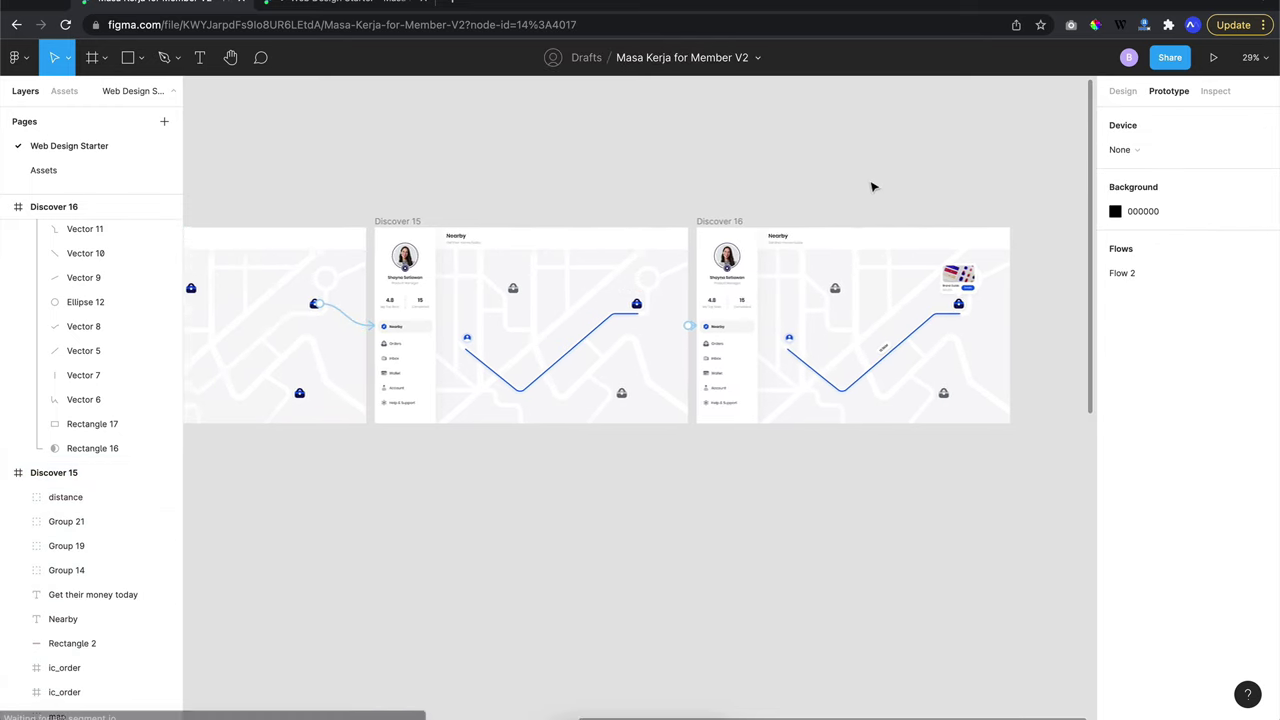
{"action": "scroll", "coordinate": [871, 186], "scroll_direction": "left", "scroll_amount": 10}
{"action": "scroll", "coordinate": [871, 186], "scroll_direction": "right", "scroll_amount": 2}
{"action": "scroll", "coordinate": [871, 186], "scroll_direction": "right", "scroll_amount": 2}
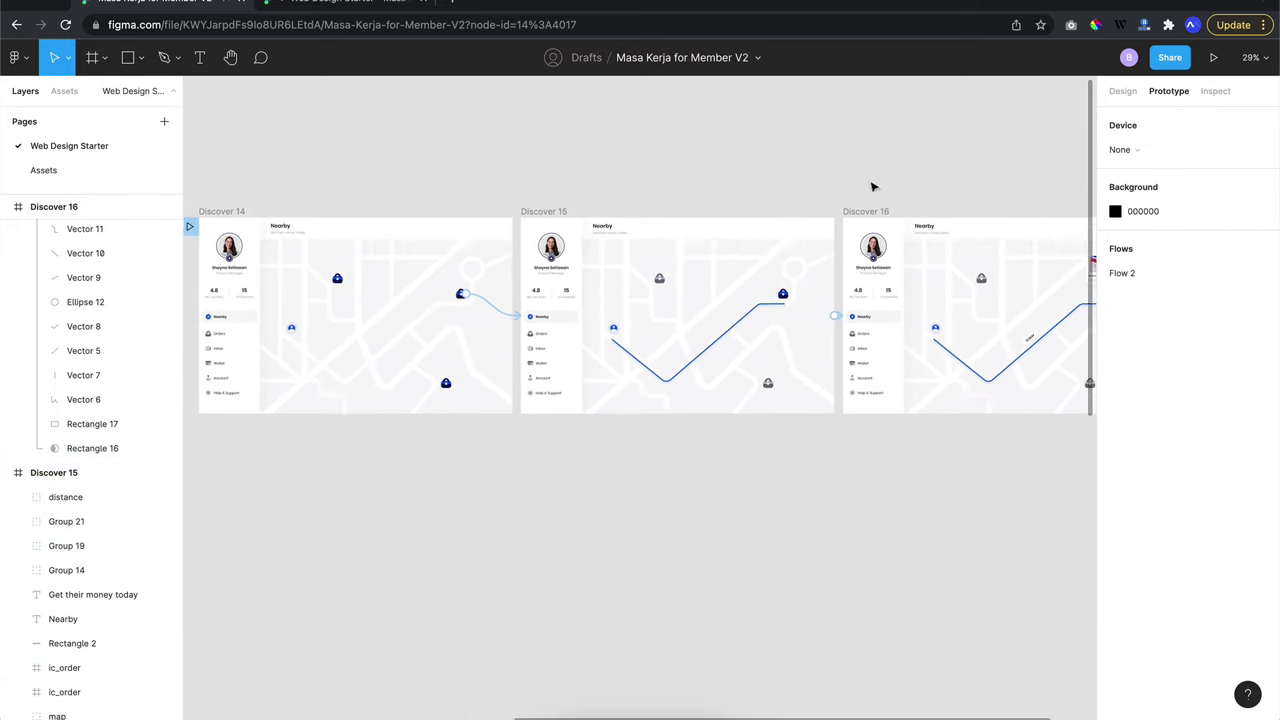
{"action": "scroll", "coordinate": [871, 186], "scroll_direction": "right", "scroll_amount": 5}
{"action": "scroll", "coordinate": [871, 186], "scroll_direction": "down", "scroll_amount": 1}
{"action": "scroll", "coordinate": [871, 186], "scroll_direction": "left", "scroll_amount": 2}
{"action": "scroll", "coordinate": [871, 186], "scroll_direction": "down", "scroll_amount": 3}
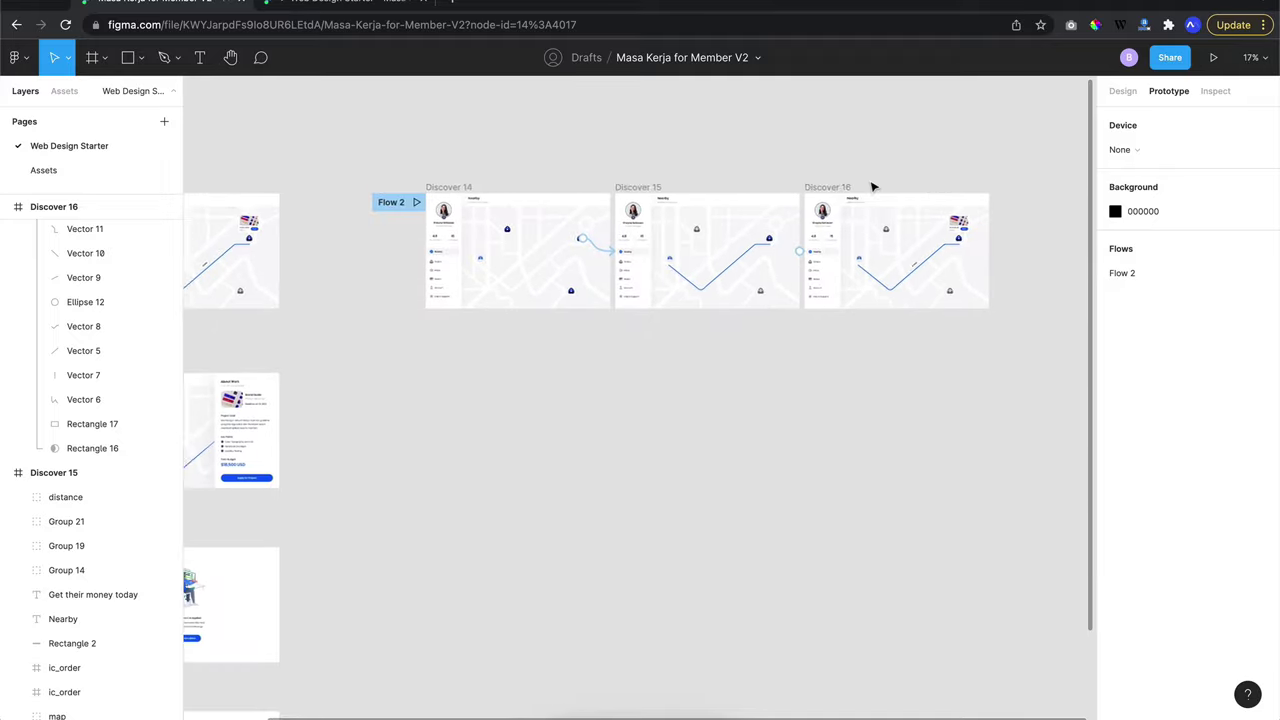
{"action": "scroll", "coordinate": [871, 186], "scroll_direction": "down", "scroll_amount": 2}
{"action": "scroll", "coordinate": [871, 186], "scroll_direction": "down", "scroll_amount": 1}
{"action": "scroll", "coordinate": [871, 186], "scroll_direction": "right", "scroll_amount": 2}
{"action": "scroll", "coordinate": [871, 186], "scroll_direction": "up", "scroll_amount": 2}
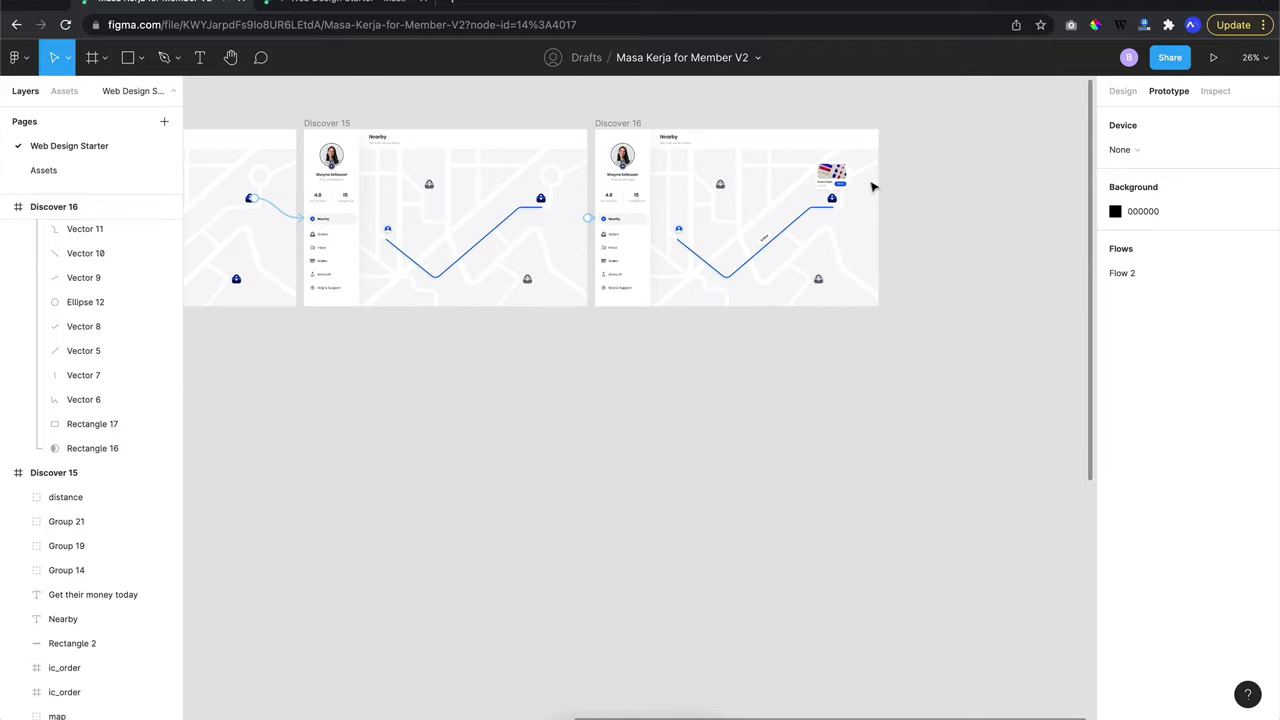
{"action": "scroll", "coordinate": [871, 186], "scroll_direction": "up", "scroll_amount": 2}
{"action": "scroll", "coordinate": [871, 186], "scroll_direction": "up", "scroll_amount": 2}
{"action": "scroll", "coordinate": [871, 186], "scroll_direction": "up", "scroll_amount": 2}
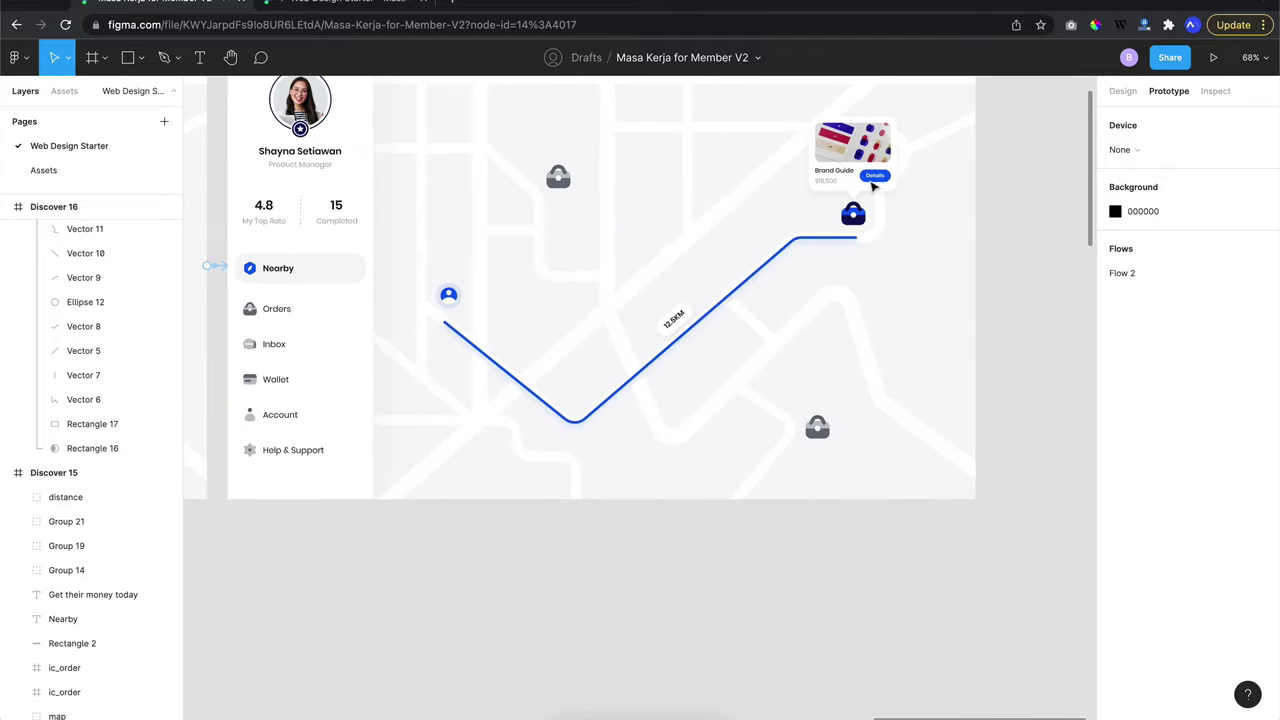
{"action": "scroll", "coordinate": [873, 186], "scroll_direction": "up", "scroll_amount": 1}
{"action": "scroll", "coordinate": [873, 186], "scroll_direction": "left", "scroll_amount": 1}
{"action": "scroll", "coordinate": [873, 186], "scroll_direction": "up", "scroll_amount": 1}
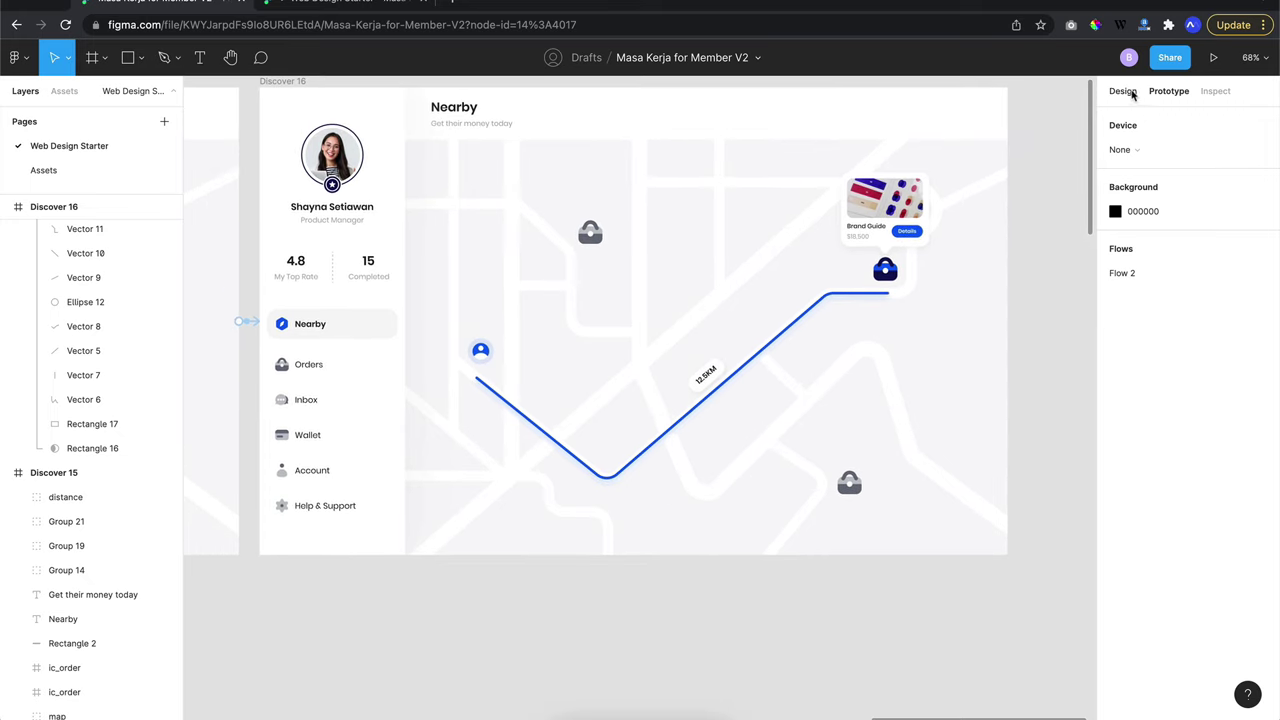
{"action": "left_click", "coordinate": [1122, 91]}
{"action": "left_click", "coordinate": [950, 244]}
{"action": "scroll", "coordinate": [950, 244], "scroll_direction": "up", "scroll_amount": 1}
{"action": "scroll", "coordinate": [950, 244], "scroll_direction": "left", "scroll_amount": 1}
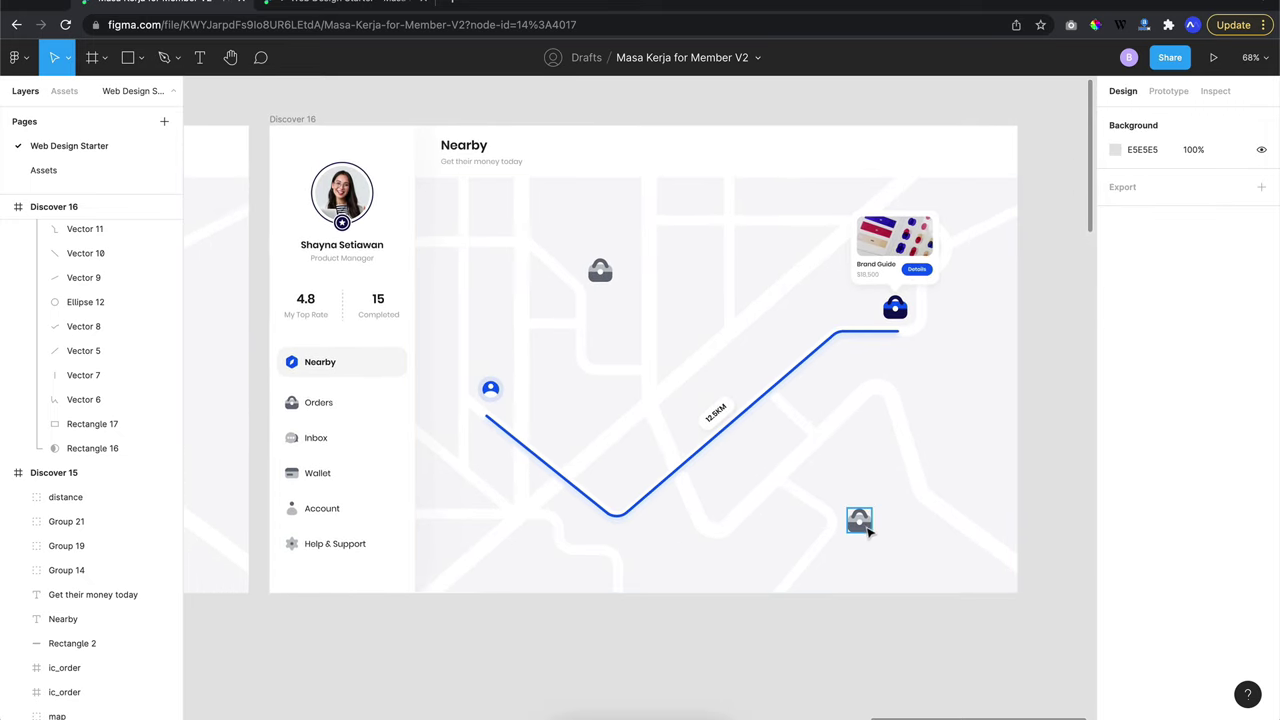
{"action": "left_click", "coordinate": [859, 520]}
{"action": "scroll", "coordinate": [858, 526], "scroll_direction": "down", "scroll_amount": 3}
{"action": "scroll", "coordinate": [866, 528], "scroll_direction": "down", "scroll_amount": 3}
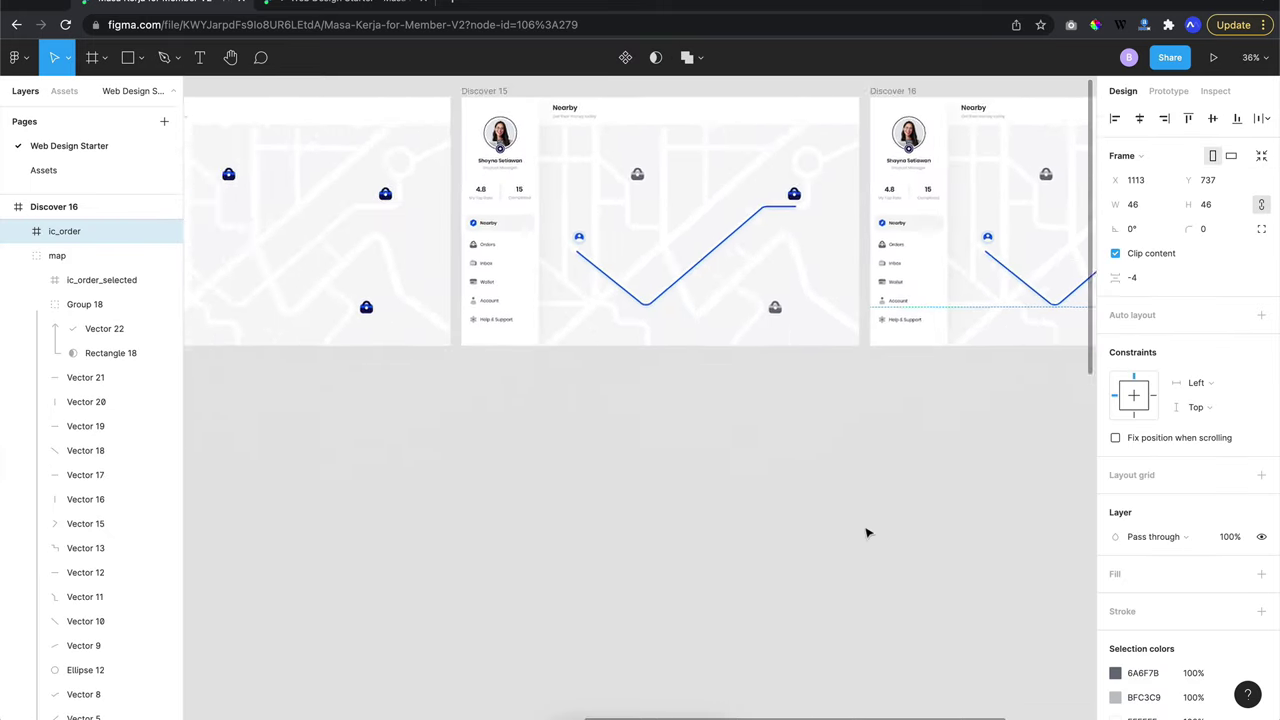
{"action": "scroll", "coordinate": [867, 533], "scroll_direction": "down", "scroll_amount": 3}
{"action": "scroll", "coordinate": [867, 533], "scroll_direction": "left", "scroll_amount": 5}
{"action": "scroll", "coordinate": [867, 533], "scroll_direction": "left", "scroll_amount": 3}
{"action": "scroll", "coordinate": [867, 533], "scroll_direction": "down", "scroll_amount": 1}
{"action": "scroll", "coordinate": [867, 533], "scroll_direction": "down", "scroll_amount": 2}
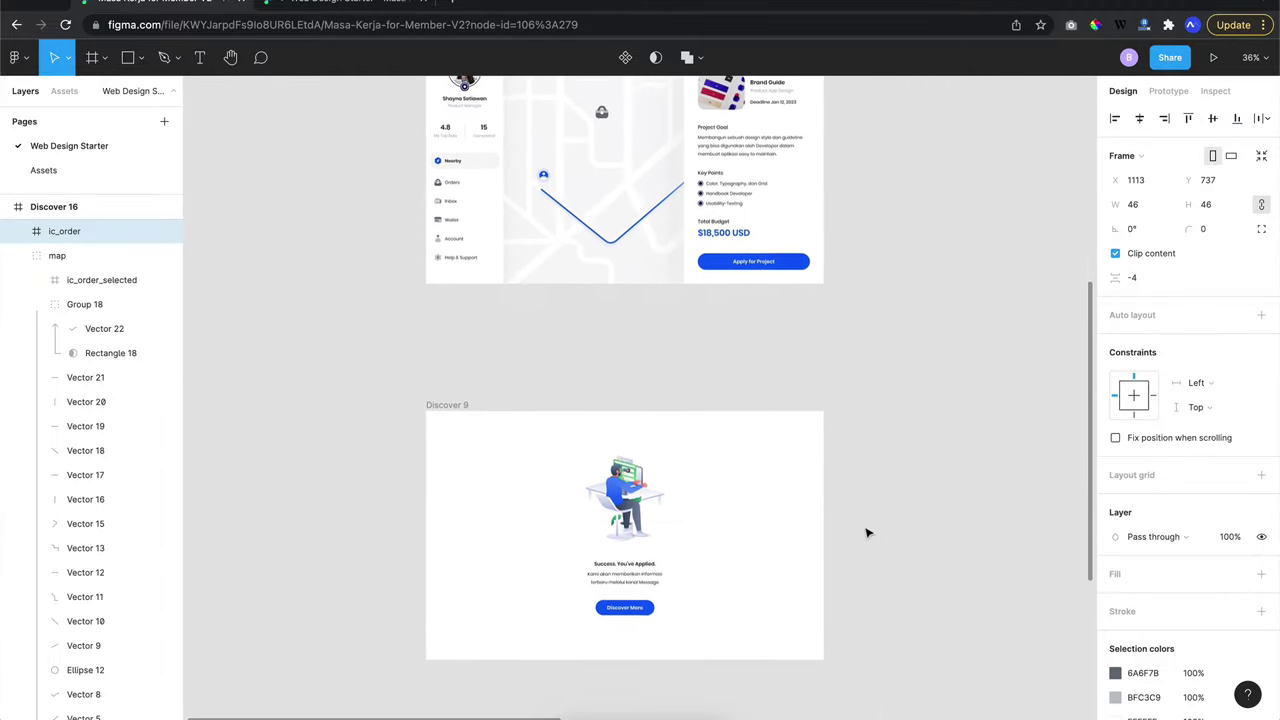
{"action": "scroll", "coordinate": [867, 533], "scroll_direction": "down", "scroll_amount": 5}
{"action": "scroll", "coordinate": [668, 349], "scroll_direction": "up", "scroll_amount": 5}
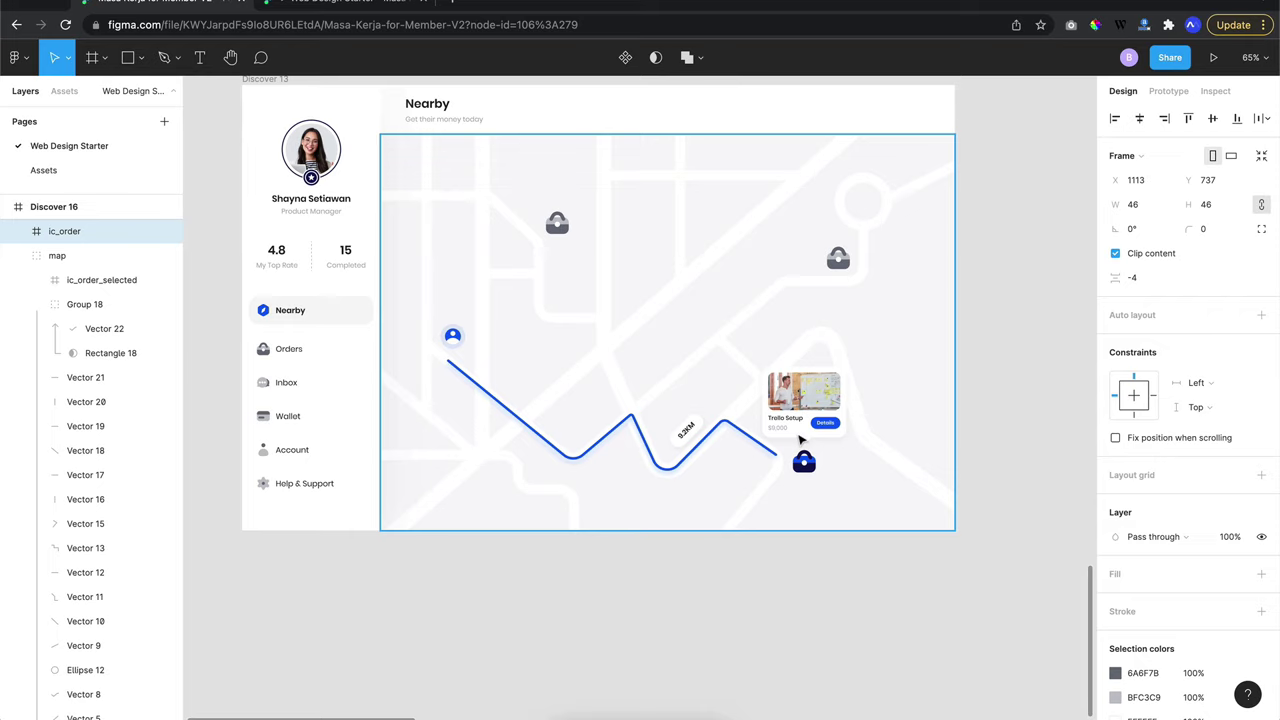
{"action": "scroll", "coordinate": [800, 435], "scroll_direction": "down", "scroll_amount": 1}
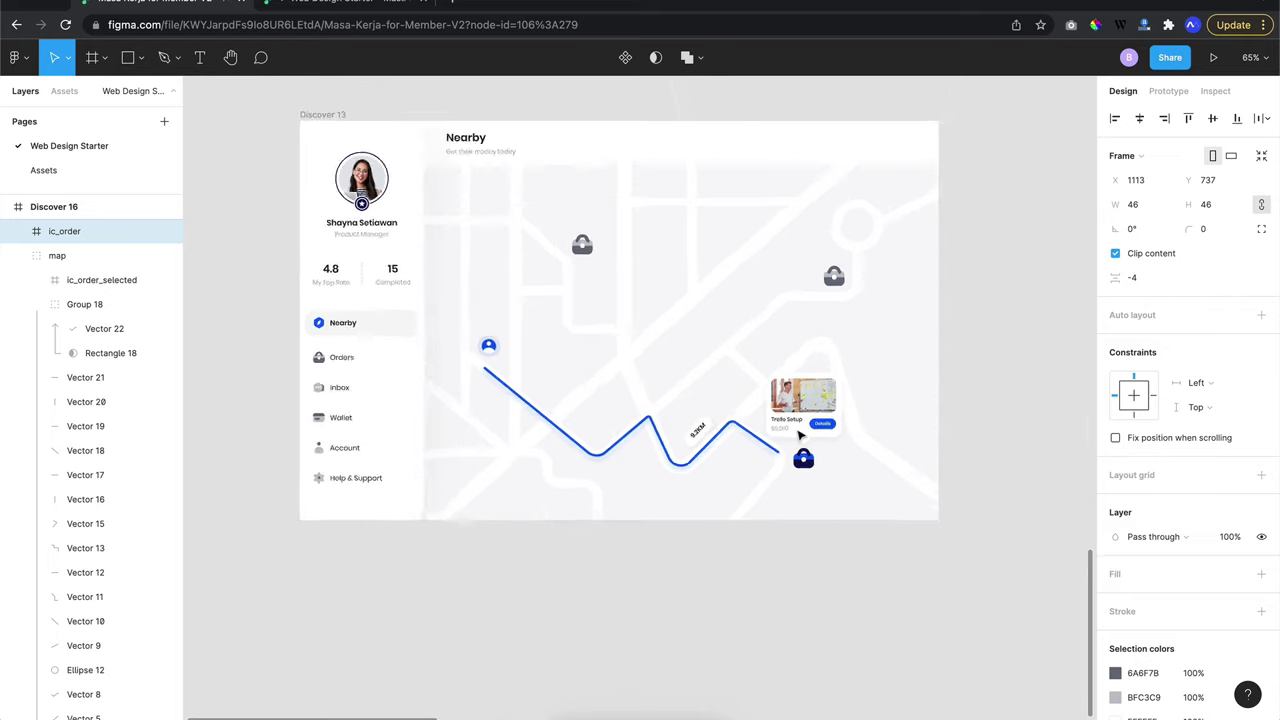
{"action": "scroll", "coordinate": [800, 435], "scroll_direction": "down", "scroll_amount": 5}
{"action": "scroll", "coordinate": [800, 434], "scroll_direction": "right", "scroll_amount": 3}
{"action": "scroll", "coordinate": [800, 434], "scroll_direction": "right", "scroll_amount": 1}
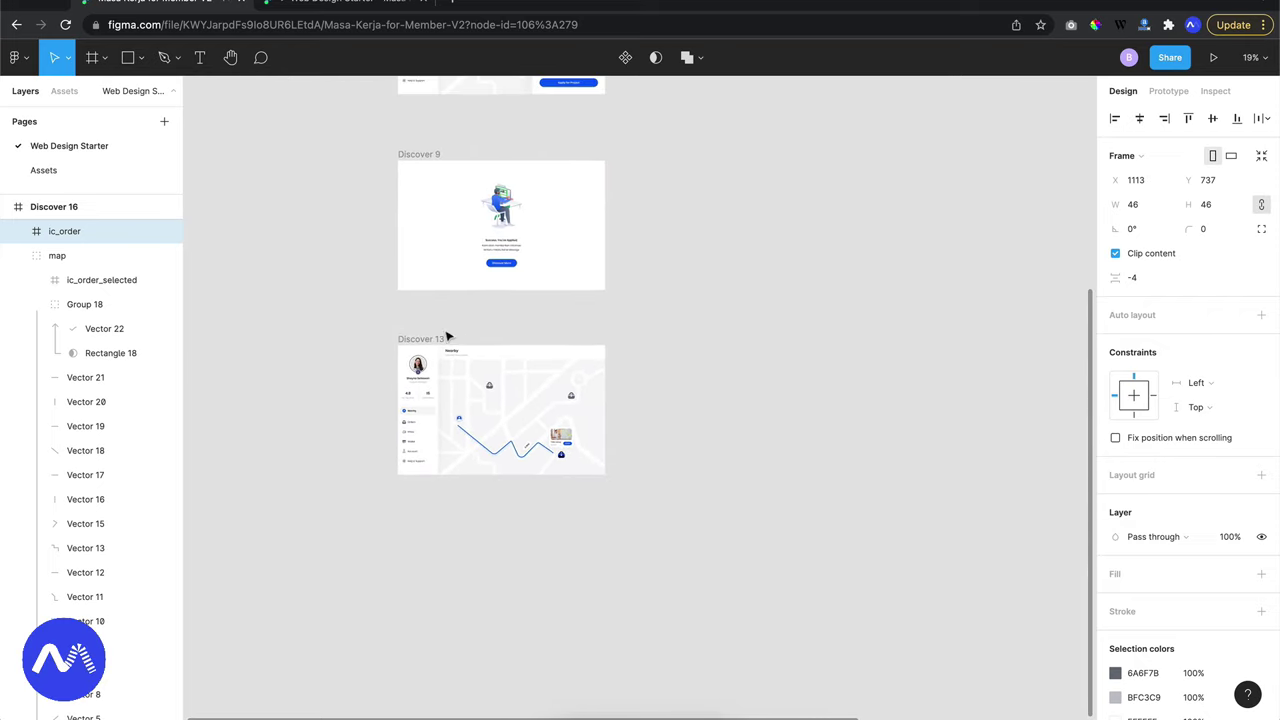
Drag Discover 13 up into the map row beside Discover 16, then deselect it
{"action": "left_click_drag", "start_coordinate": [420, 339], "coordinate": [906, 180]}
{"action": "scroll", "coordinate": [910, 180], "scroll_direction": "up", "scroll_amount": 2}
{"action": "scroll", "coordinate": [910, 180], "scroll_direction": "right", "scroll_amount": 3}
{"action": "scroll", "coordinate": [910, 180], "scroll_direction": "up", "scroll_amount": 3}
{"action": "scroll", "coordinate": [910, 180], "scroll_direction": "right", "scroll_amount": 3}
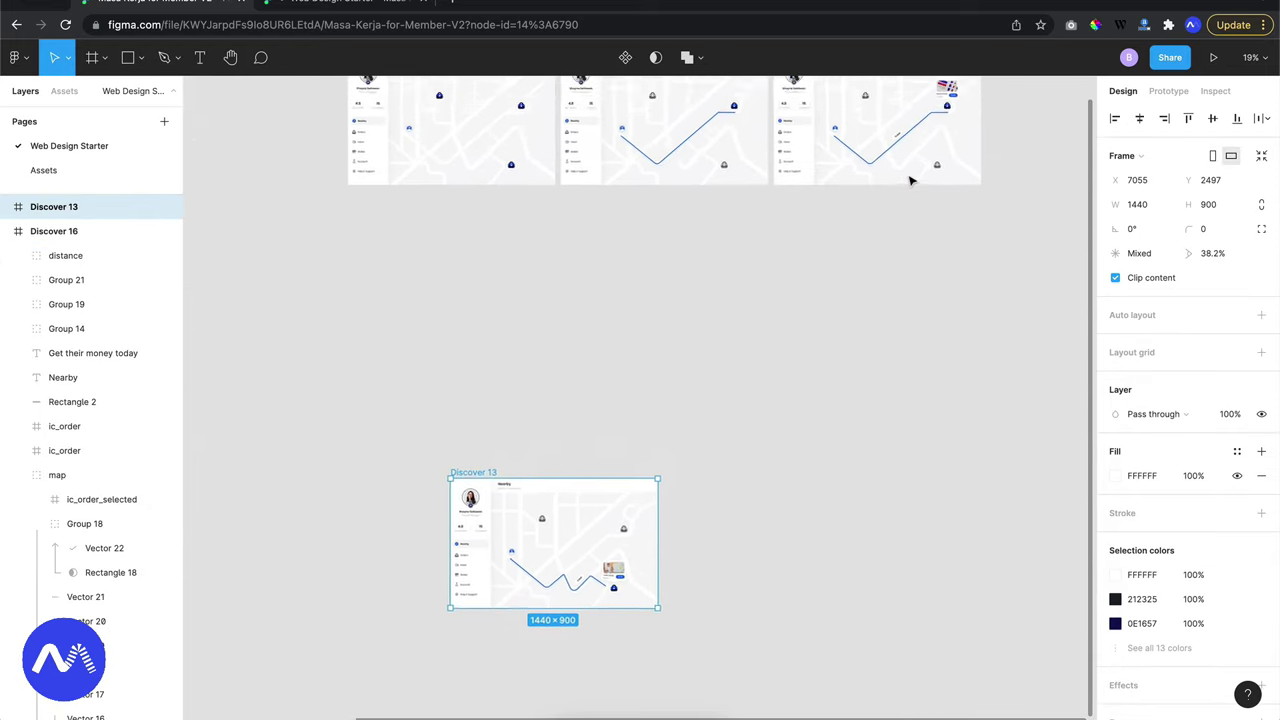
{"action": "scroll", "coordinate": [910, 180], "scroll_direction": "down", "scroll_amount": 2}
{"action": "scroll", "coordinate": [910, 180], "scroll_direction": "right", "scroll_amount": 1}
{"action": "left_click_drag", "start_coordinate": [470, 445], "coordinate": [858, 146]}
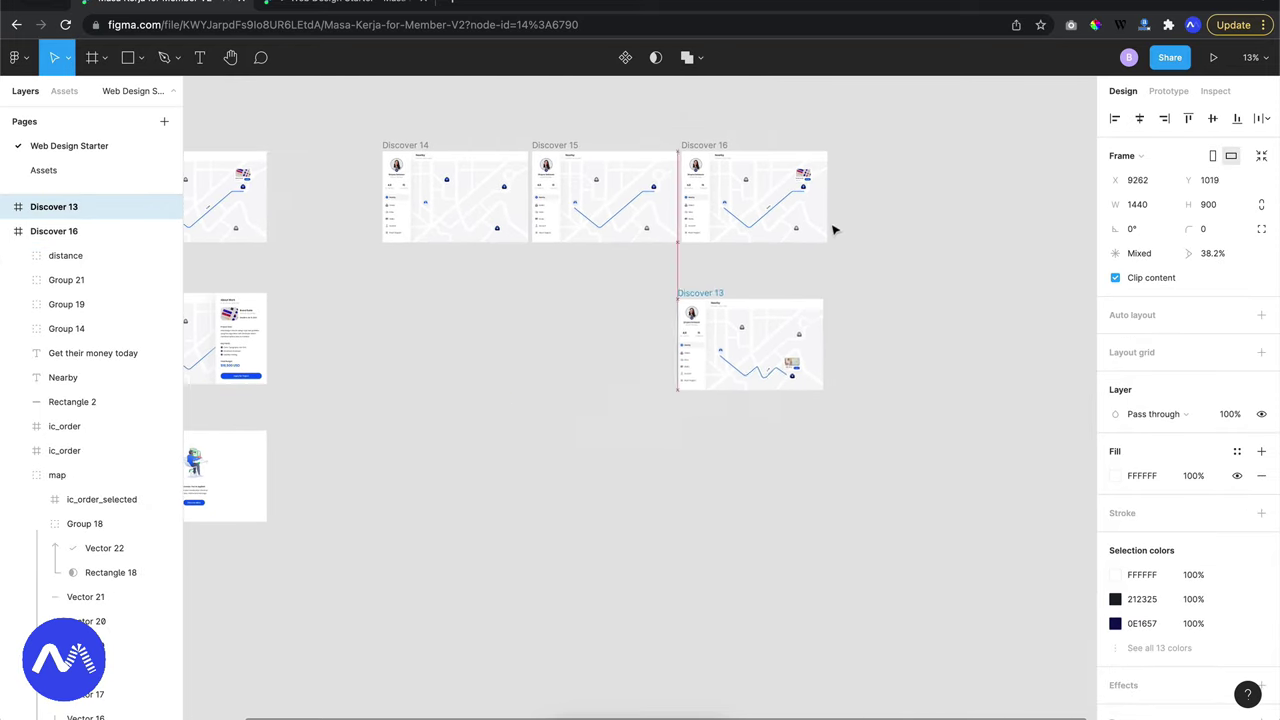
{"action": "left_click", "coordinate": [846, 109]}
{"action": "scroll", "coordinate": [846, 108], "scroll_direction": "up", "scroll_amount": 3}
{"action": "scroll", "coordinate": [846, 108], "scroll_direction": "up", "scroll_amount": 2}
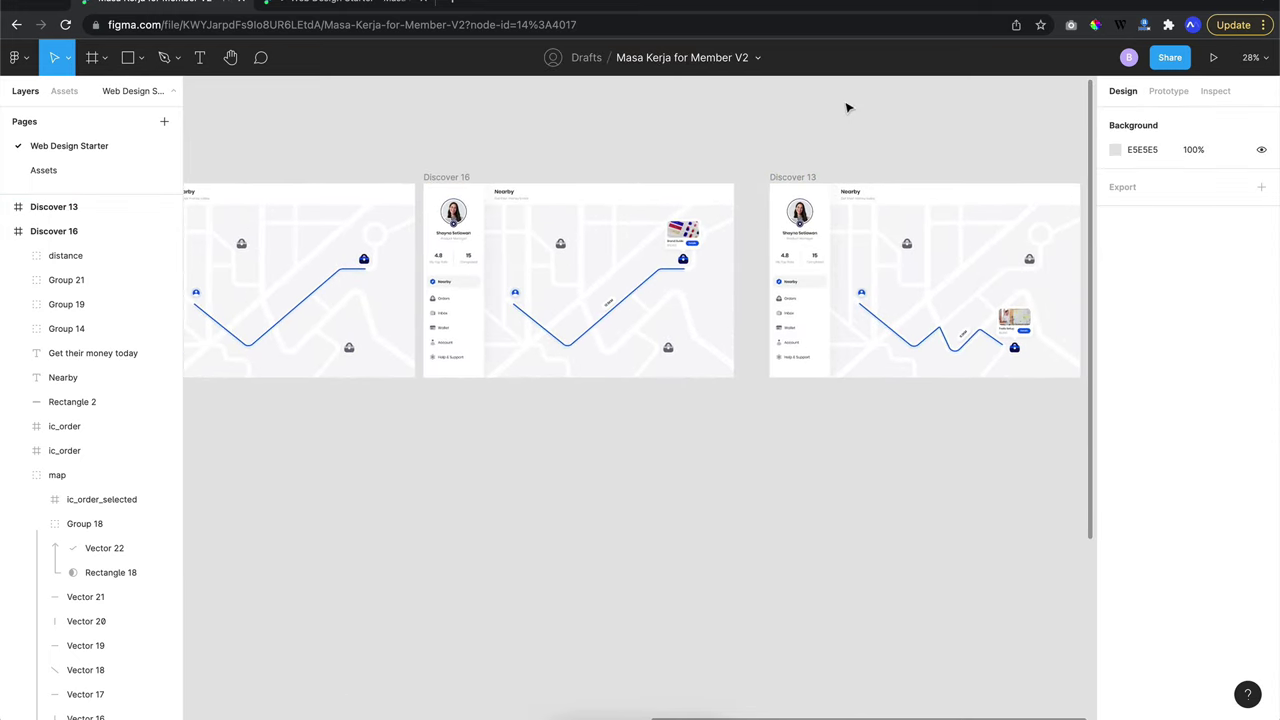
{"action": "scroll", "coordinate": [846, 108], "scroll_direction": "up", "scroll_amount": 2}
{"action": "scroll", "coordinate": [846, 108], "scroll_direction": "up", "scroll_amount": 2}
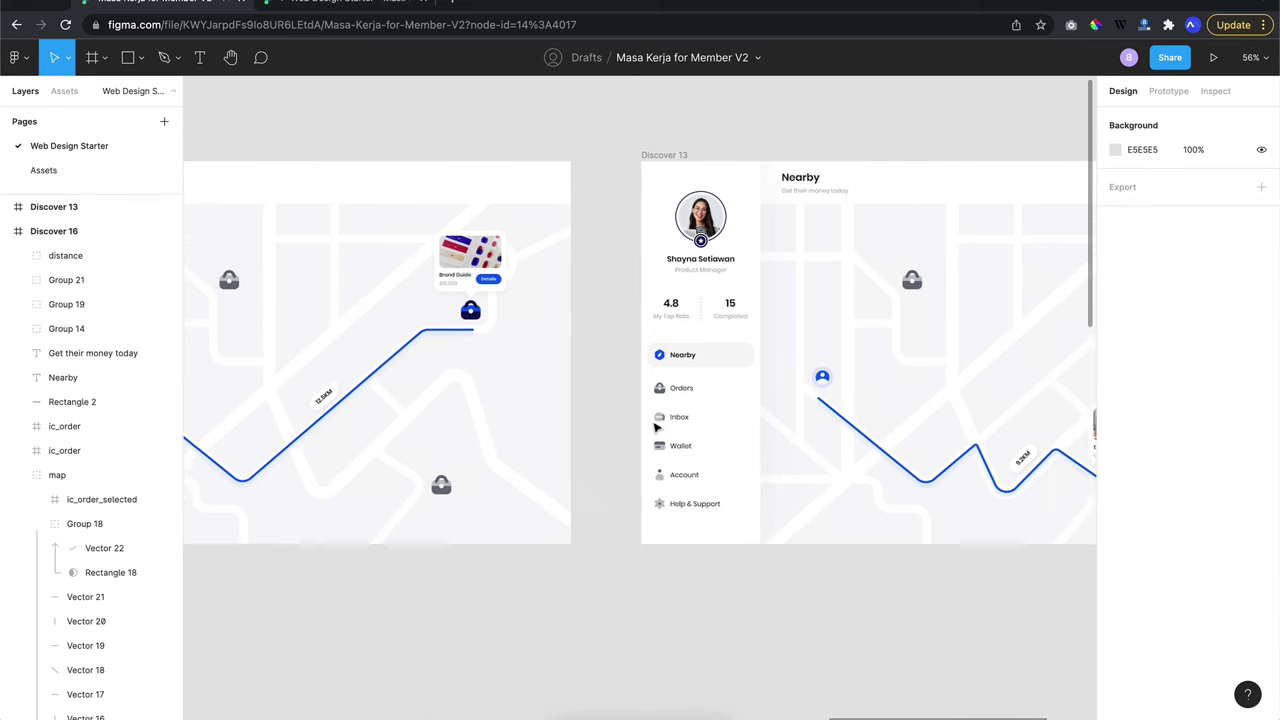
{"action": "left_click", "coordinate": [840, 352]}
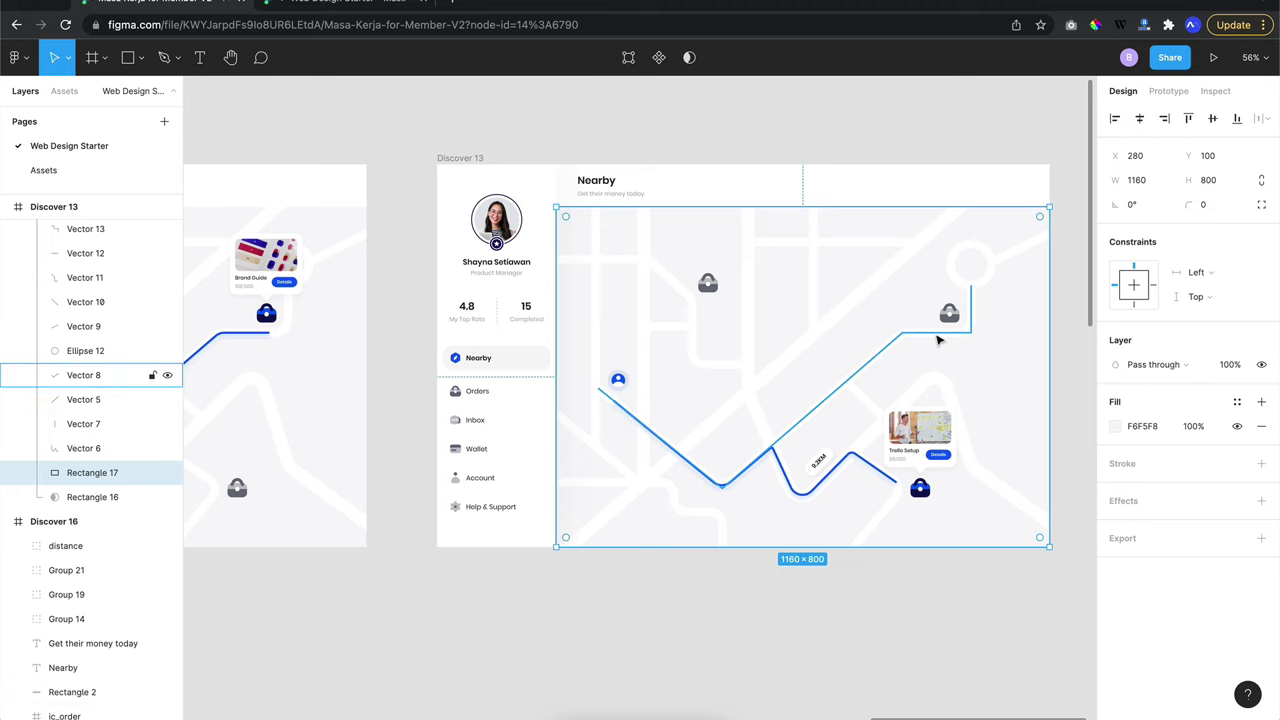
{"action": "left_click", "coordinate": [938, 341]}
{"action": "scroll", "coordinate": [851, 334], "scroll_direction": "left", "scroll_amount": 3}
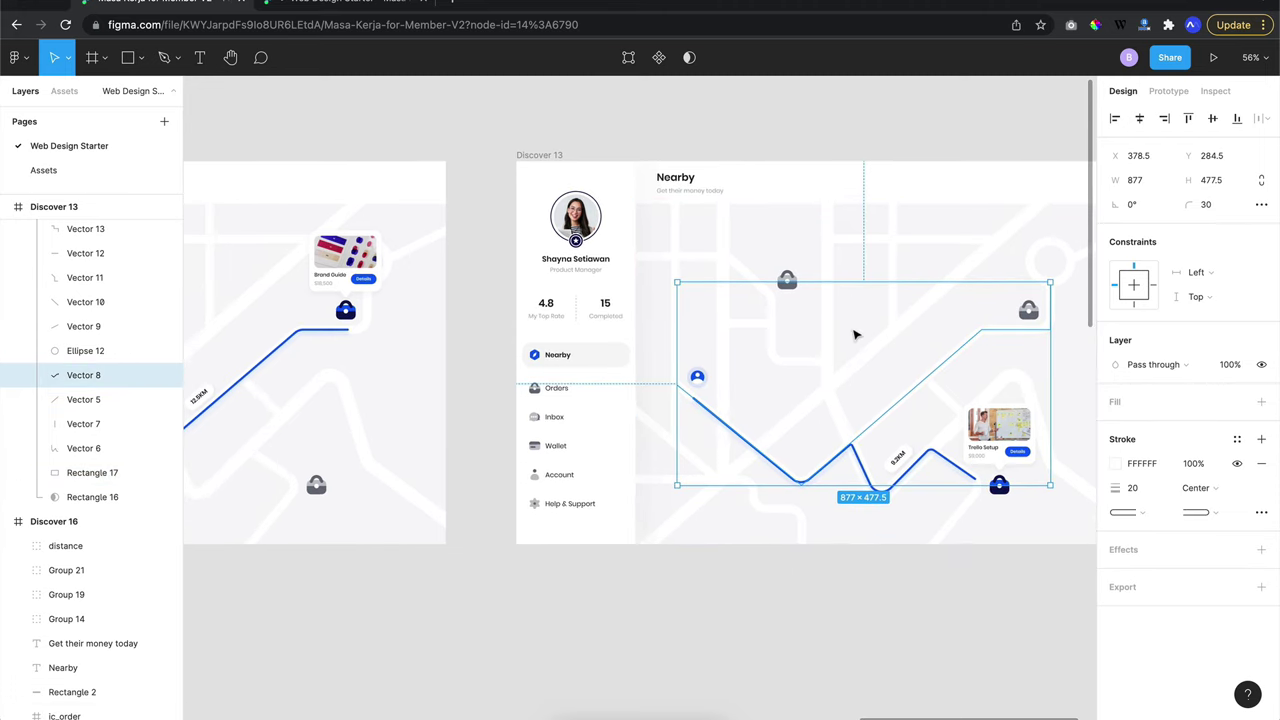
{"action": "scroll", "coordinate": [855, 335], "scroll_direction": "left", "scroll_amount": 2}
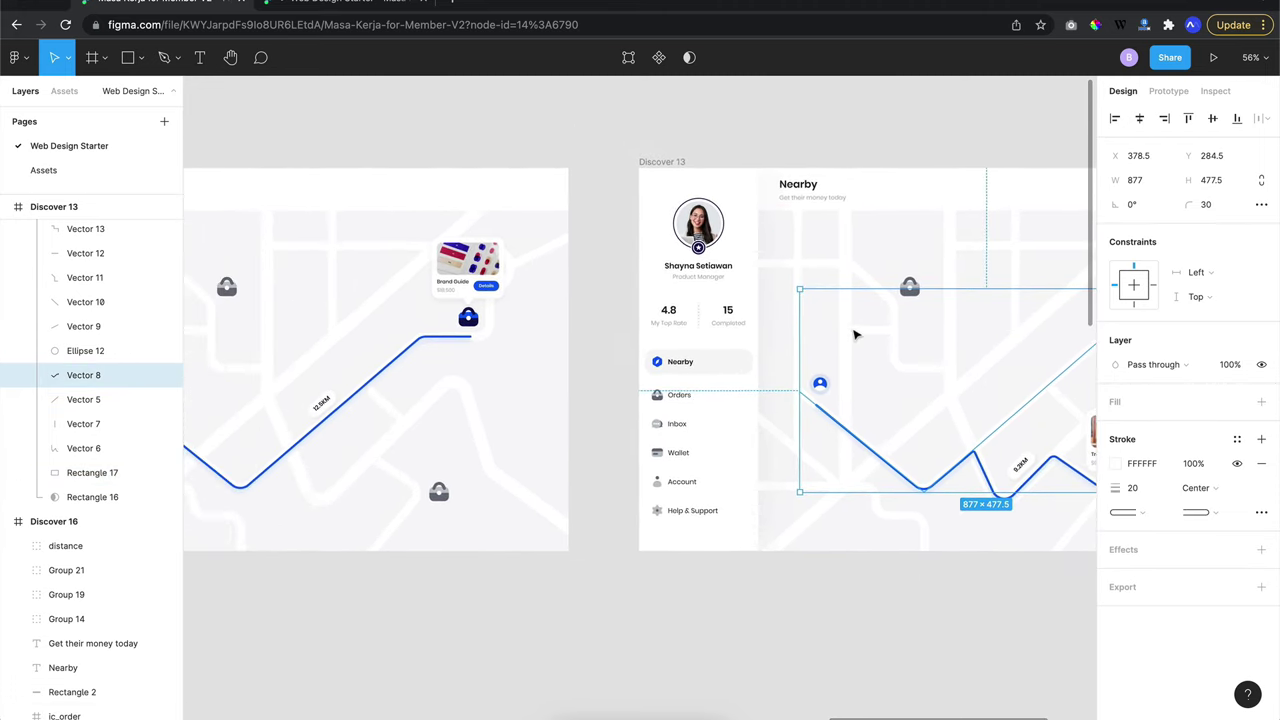
{"action": "scroll", "coordinate": [855, 335], "scroll_direction": "right", "scroll_amount": 3}
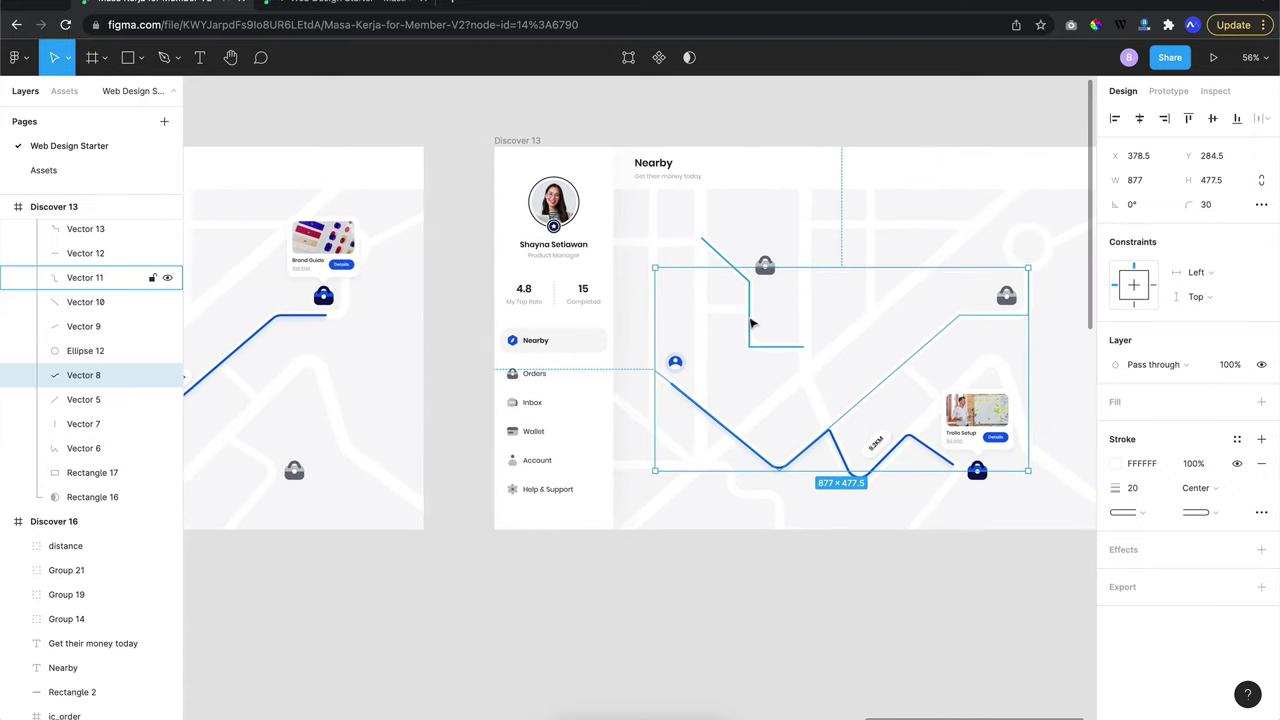
{"action": "scroll", "coordinate": [781, 294], "scroll_direction": "up", "scroll_amount": 2}
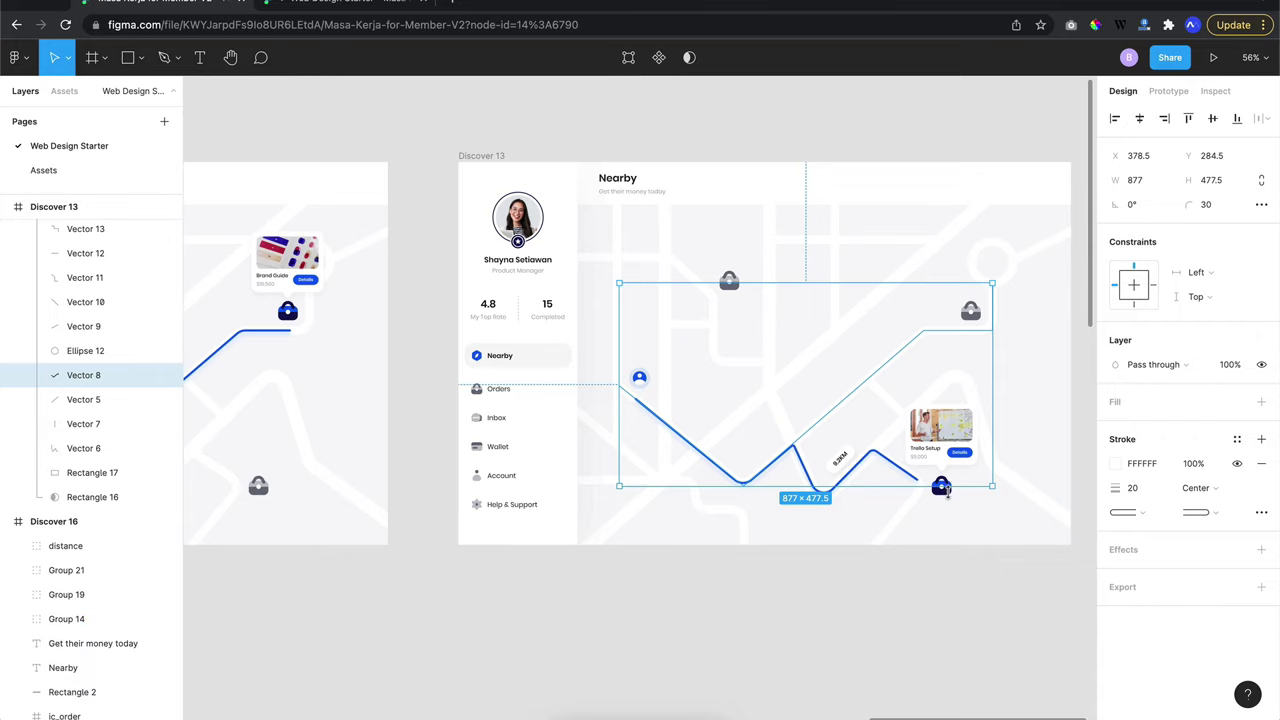
{"action": "scroll", "coordinate": [950, 495], "scroll_direction": "left", "scroll_amount": 3}
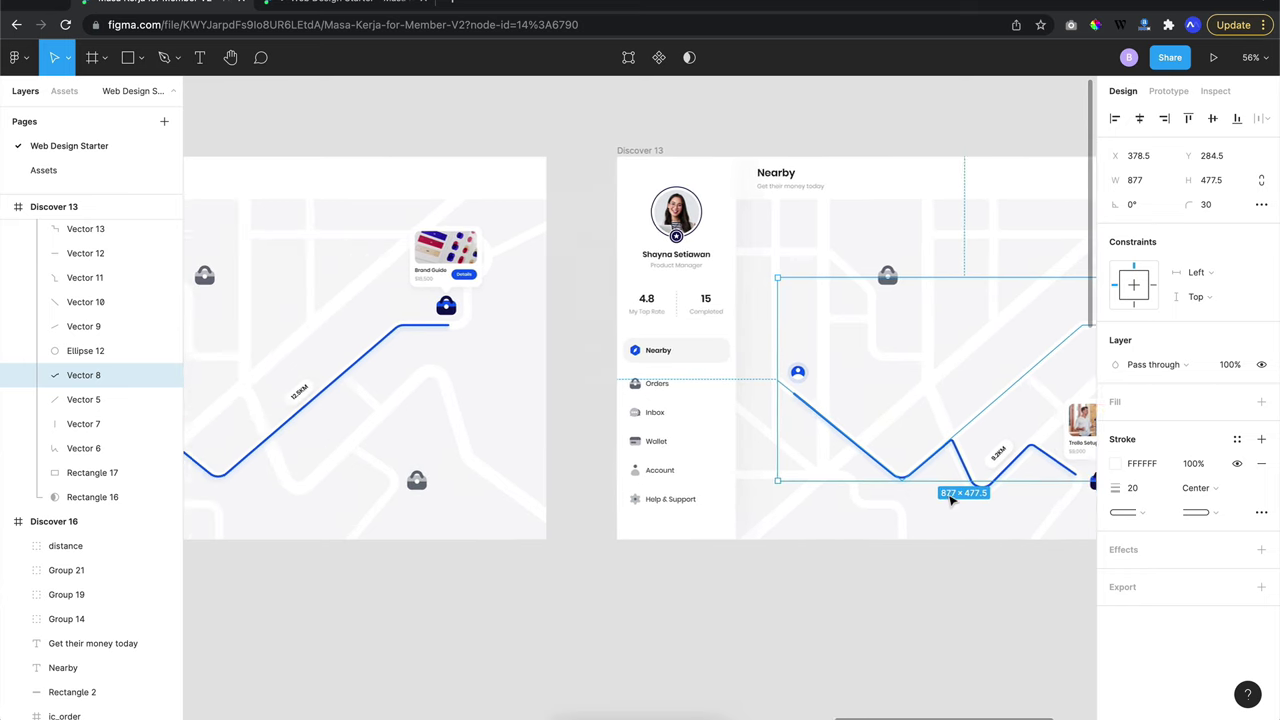
{"action": "scroll", "coordinate": [948, 492], "scroll_direction": "left", "scroll_amount": 3}
{"action": "scroll", "coordinate": [950, 498], "scroll_direction": "left", "scroll_amount": 4}
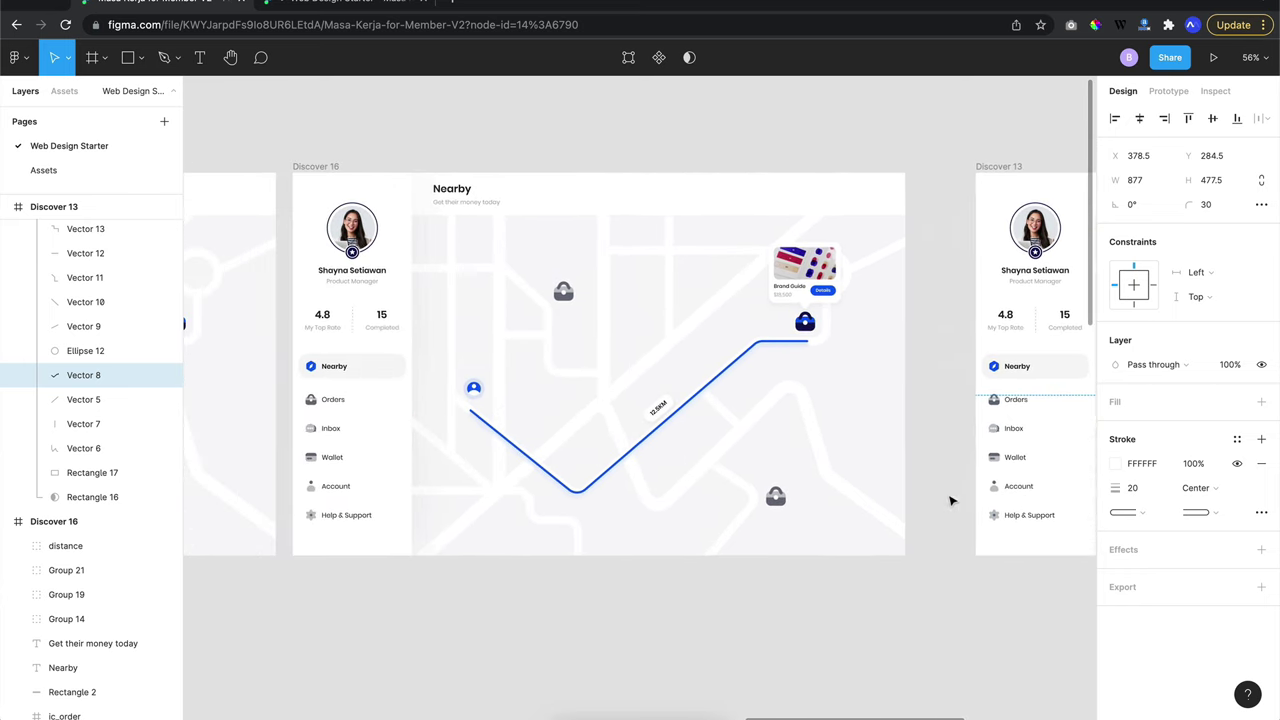
In prototype mode, link Discover 16's lower bag icon to the Discover 13 screen
{"action": "left_click", "coordinate": [335, 166]}
{"action": "scroll", "coordinate": [337, 166], "scroll_direction": "right", "scroll_amount": 1}
{"action": "scroll", "coordinate": [337, 166], "scroll_direction": "right", "scroll_amount": 2}
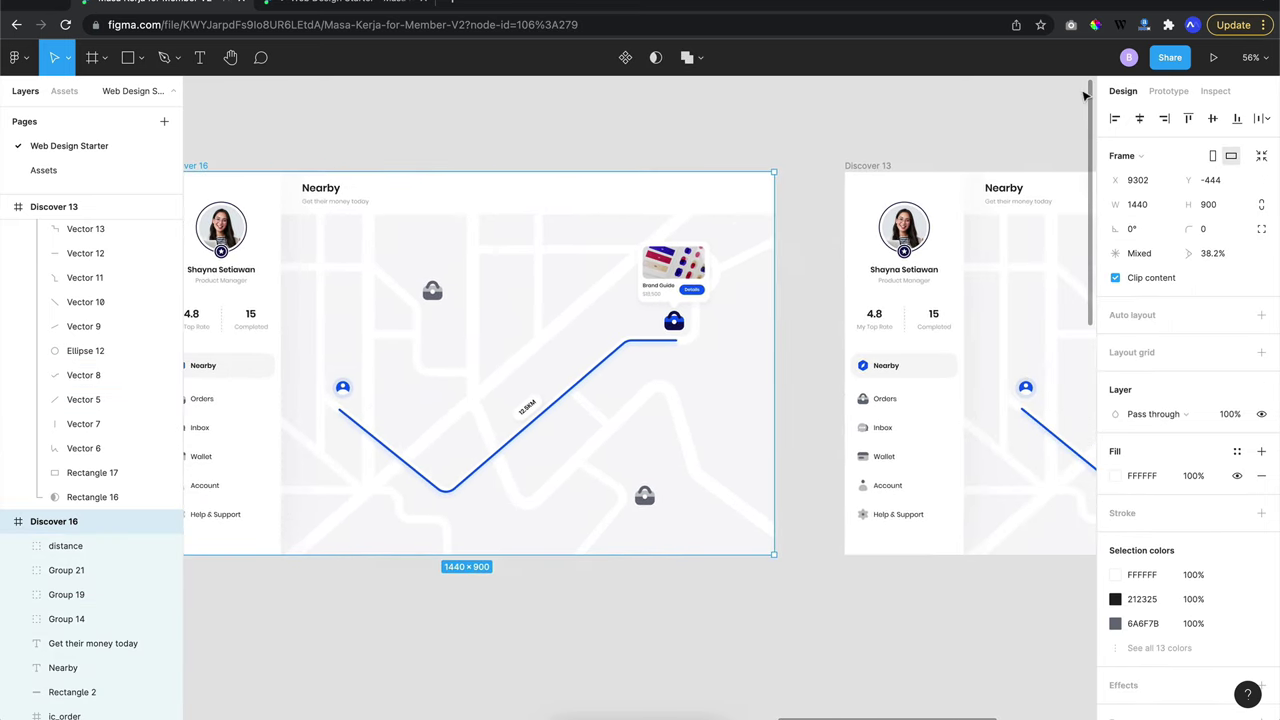
{"action": "left_click", "coordinate": [1168, 91]}
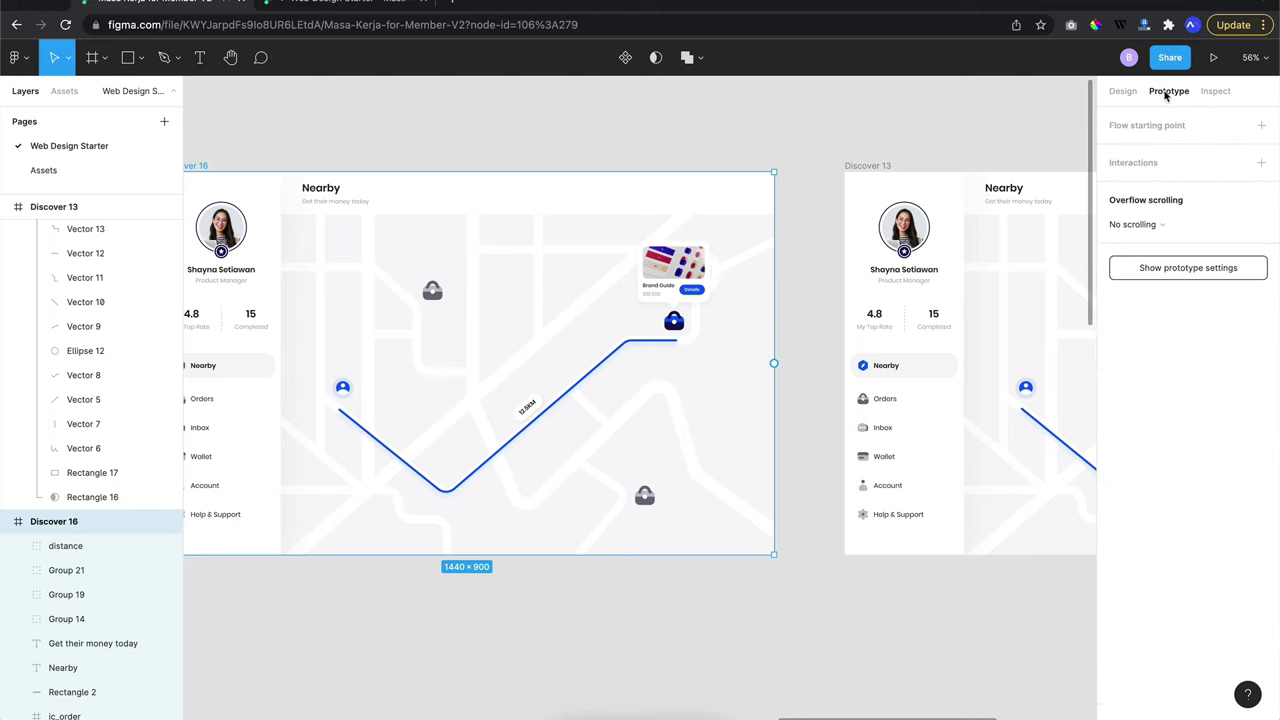
{"action": "left_click", "coordinate": [656, 495]}
{"action": "scroll", "coordinate": [651, 500], "scroll_direction": "right", "scroll_amount": 3}
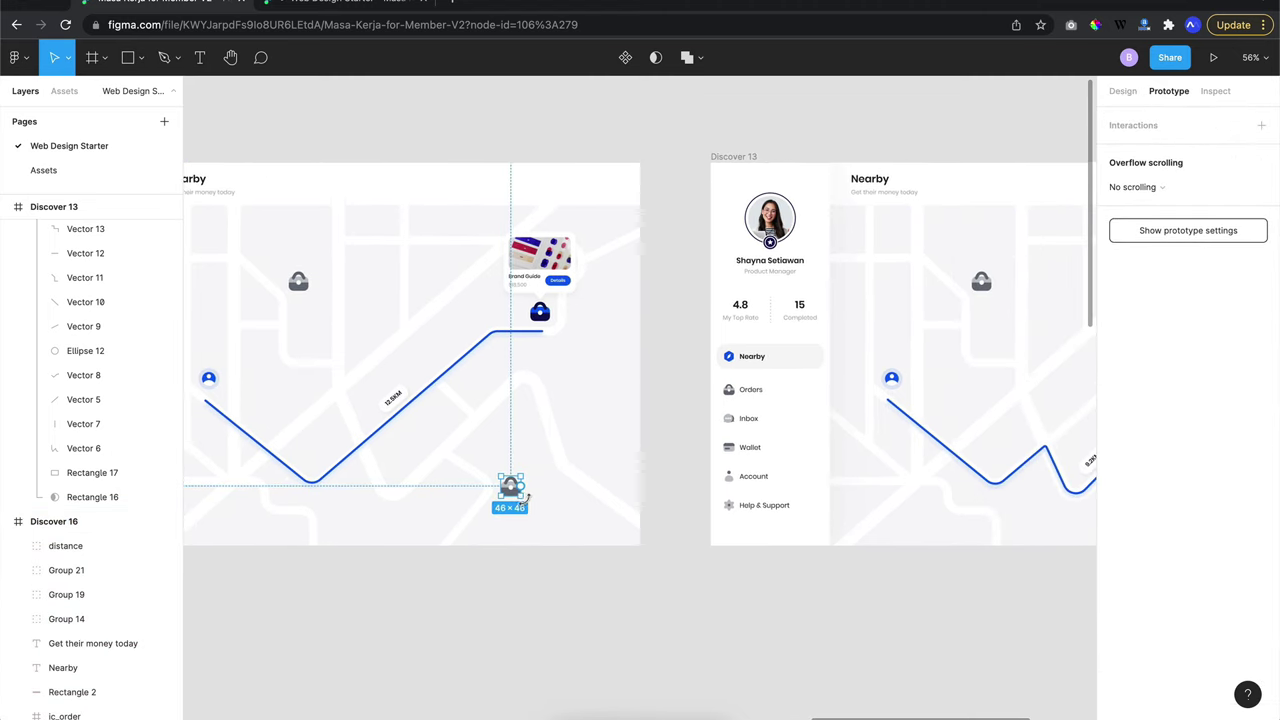
{"action": "mouse_move", "coordinate": [521, 487]}
{"action": "left_mouse_down"}
{"action": "mouse_move", "coordinate": [716, 426]}
{"action": "mouse_move", "coordinate": [823, 297]}
{"action": "left_mouse_up"}
Set the smart-animate transition to 850ms and launch the prototype preview
{"action": "scroll", "coordinate": [823, 297], "scroll_direction": "right", "scroll_amount": 5}
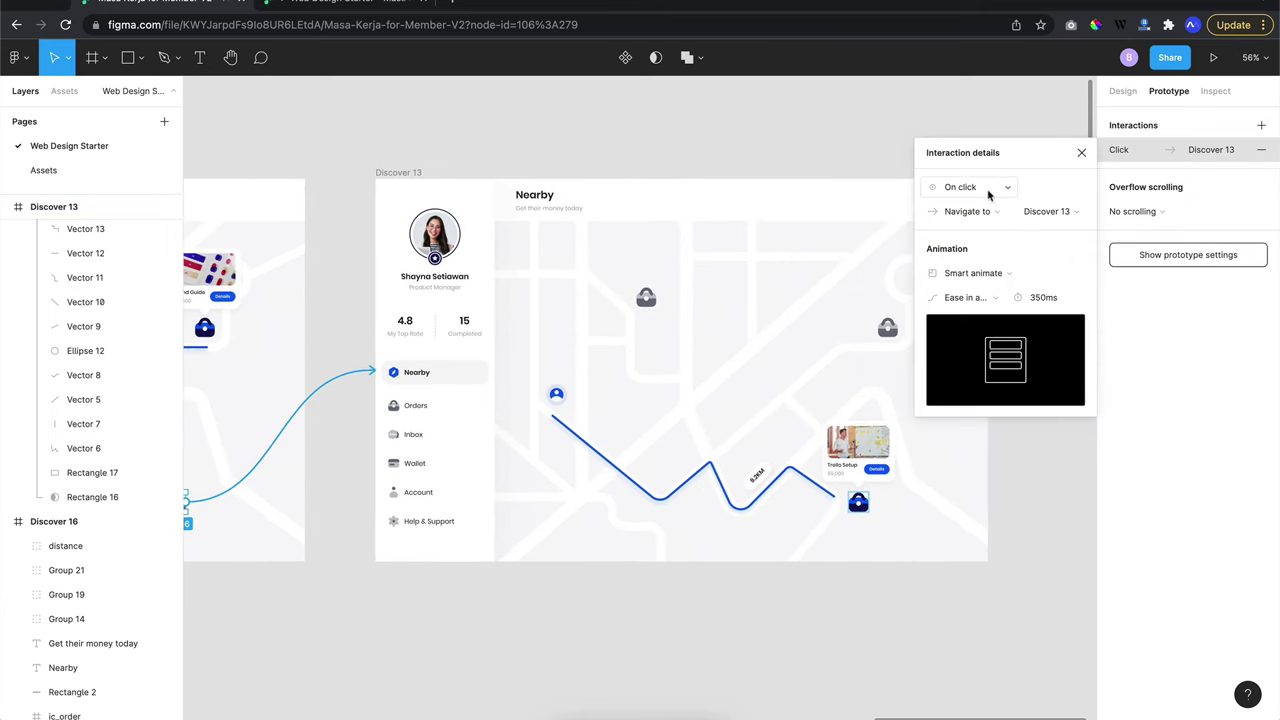
{"action": "left_click", "coordinate": [1043, 296]}
{"action": "type", "text": "850"}
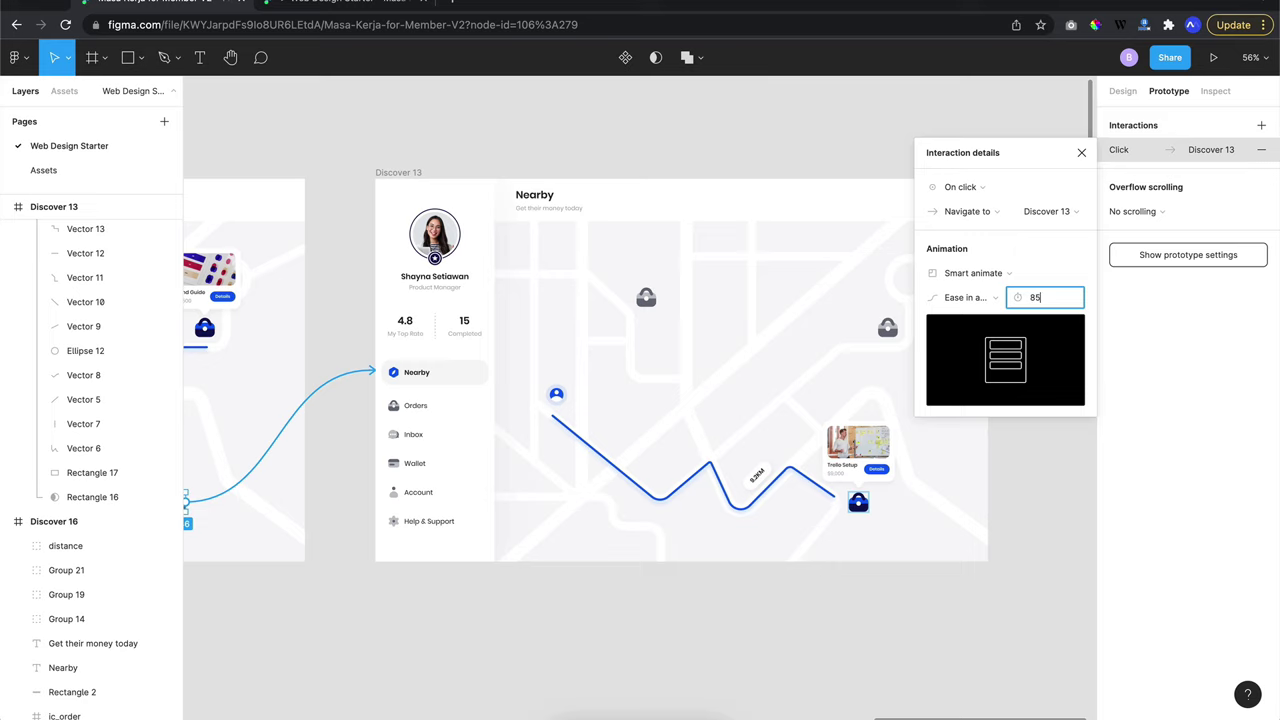
{"action": "left_click", "coordinate": [794, 109]}
{"action": "left_click", "coordinate": [380, 5]}
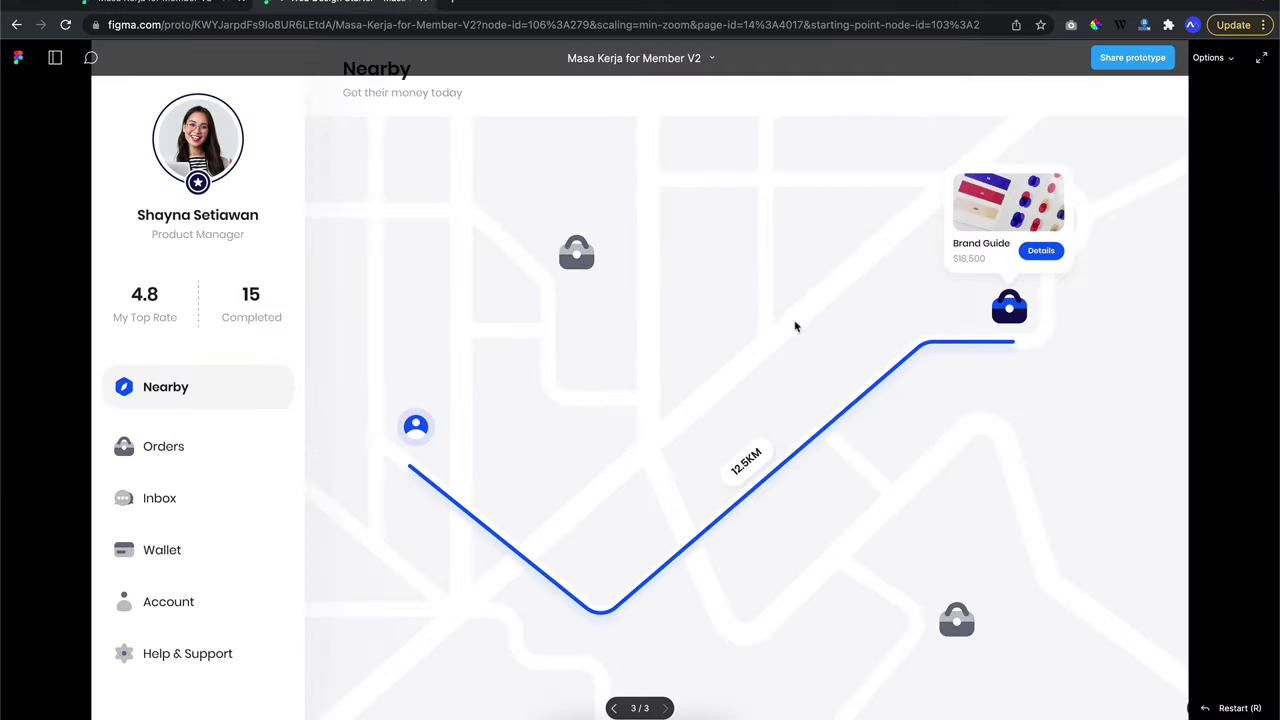
Click the lower, Brand Guide and Trello Setup bag icons to test each route, then exit
{"action": "left_click", "coordinate": [968, 622]}
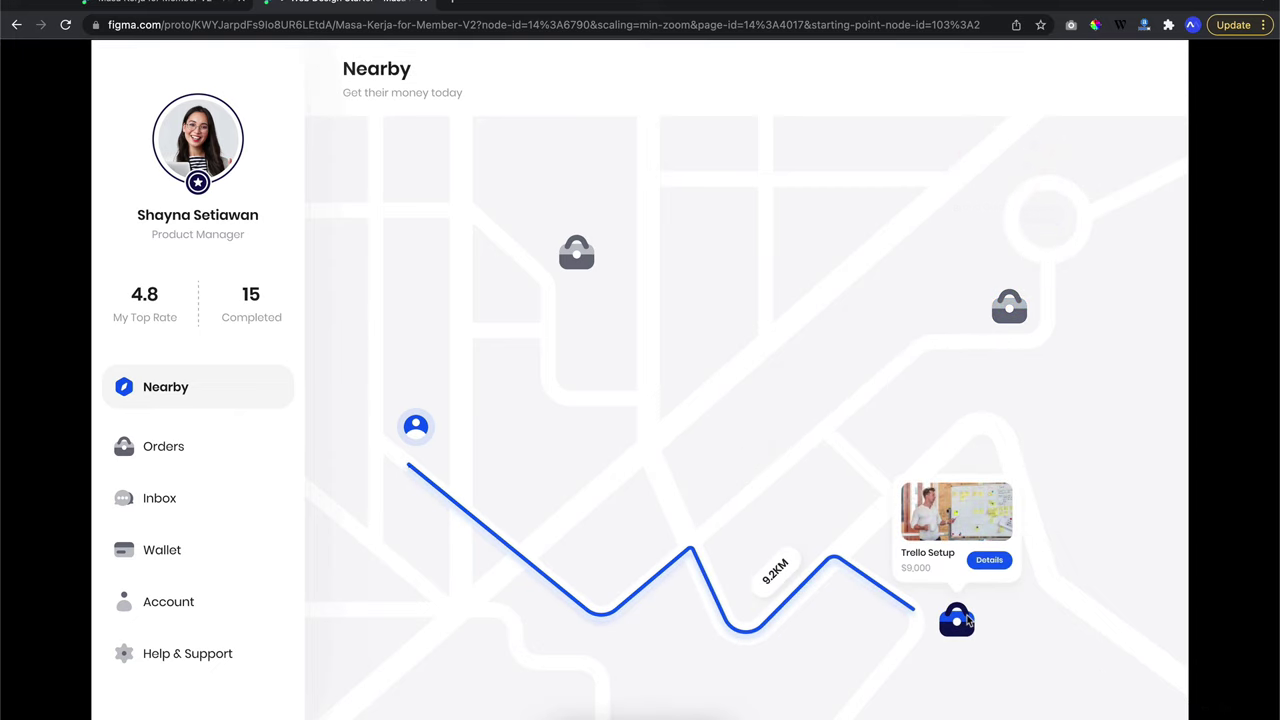
{"action": "left_click", "coordinate": [904, 573]}
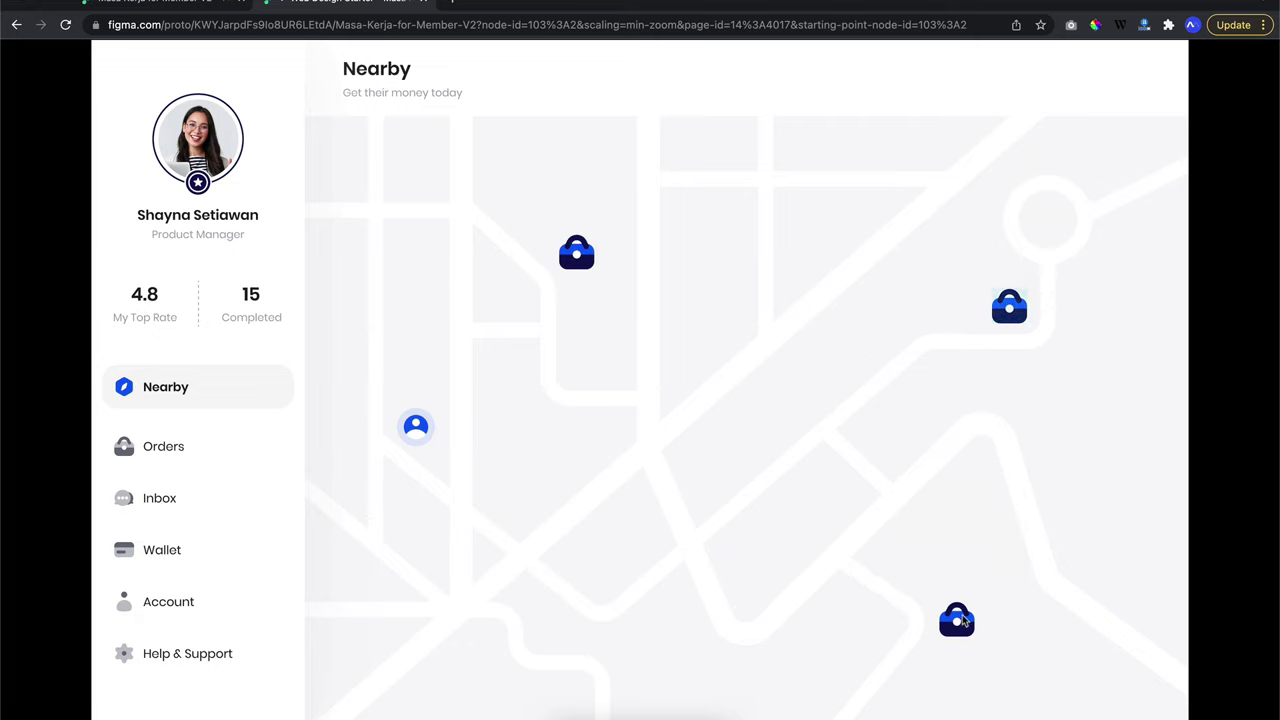
{"action": "left_click", "coordinate": [1010, 318]}
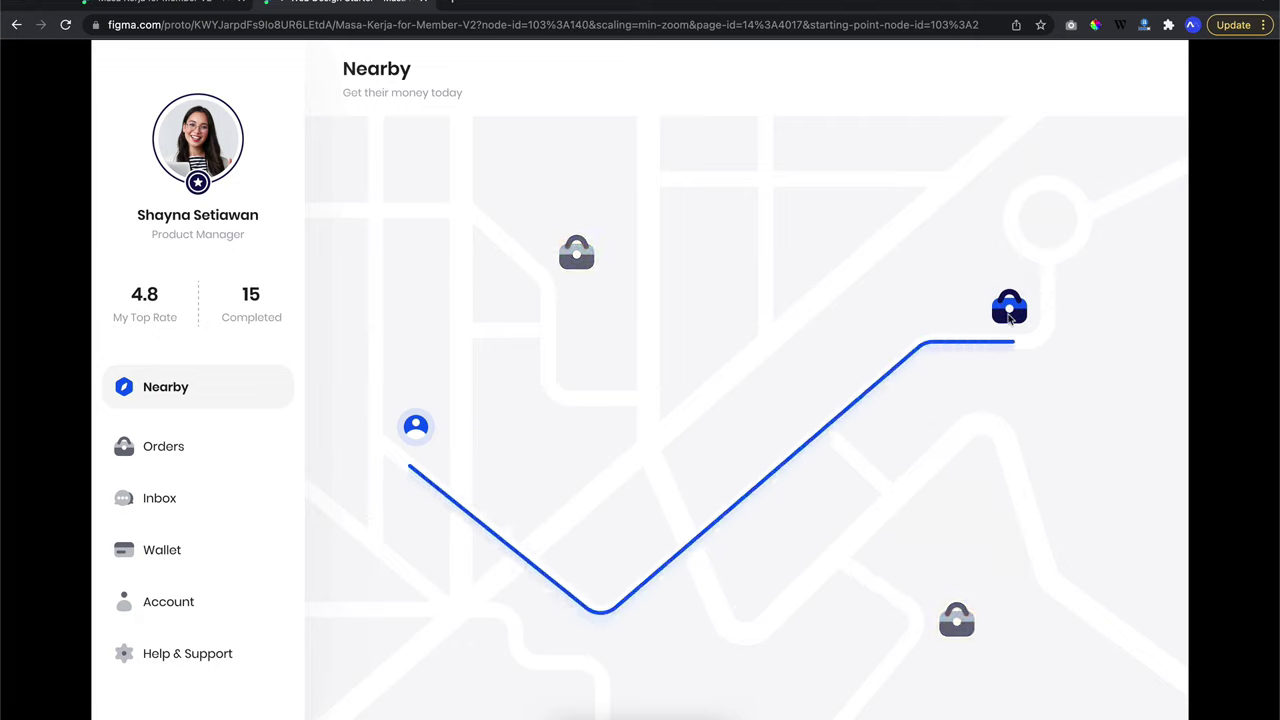
{"action": "left_click", "coordinate": [957, 632]}
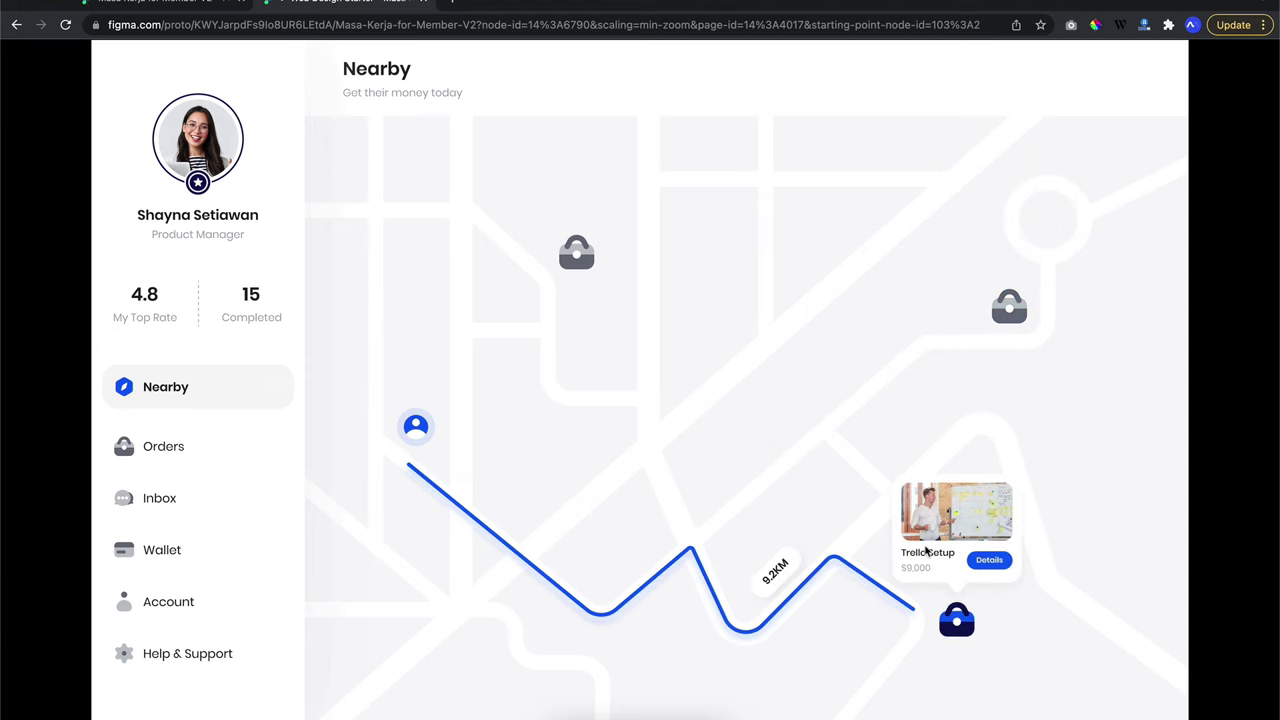
{"action": "key", "text": "ctrl+shift+Tab"}
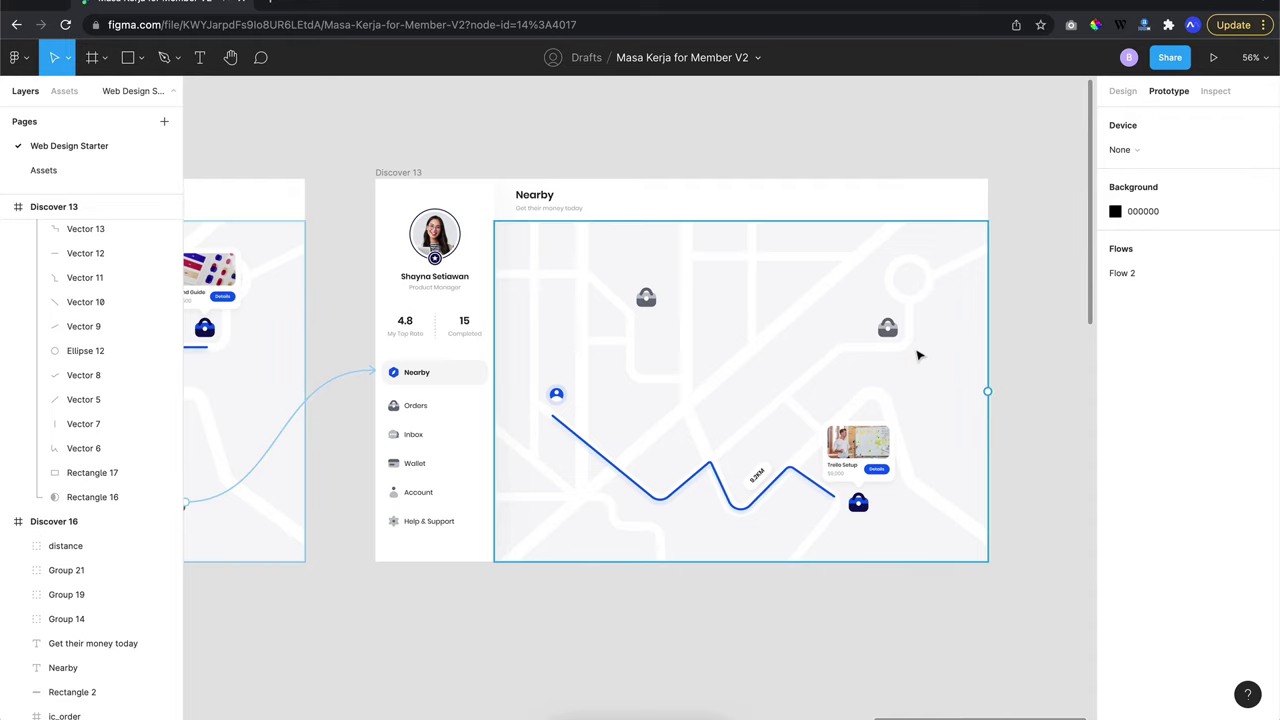
{"action": "scroll", "coordinate": [918, 354], "scroll_direction": "left", "scroll_amount": 3}
{"action": "scroll", "coordinate": [918, 354], "scroll_direction": "left", "scroll_amount": 2}
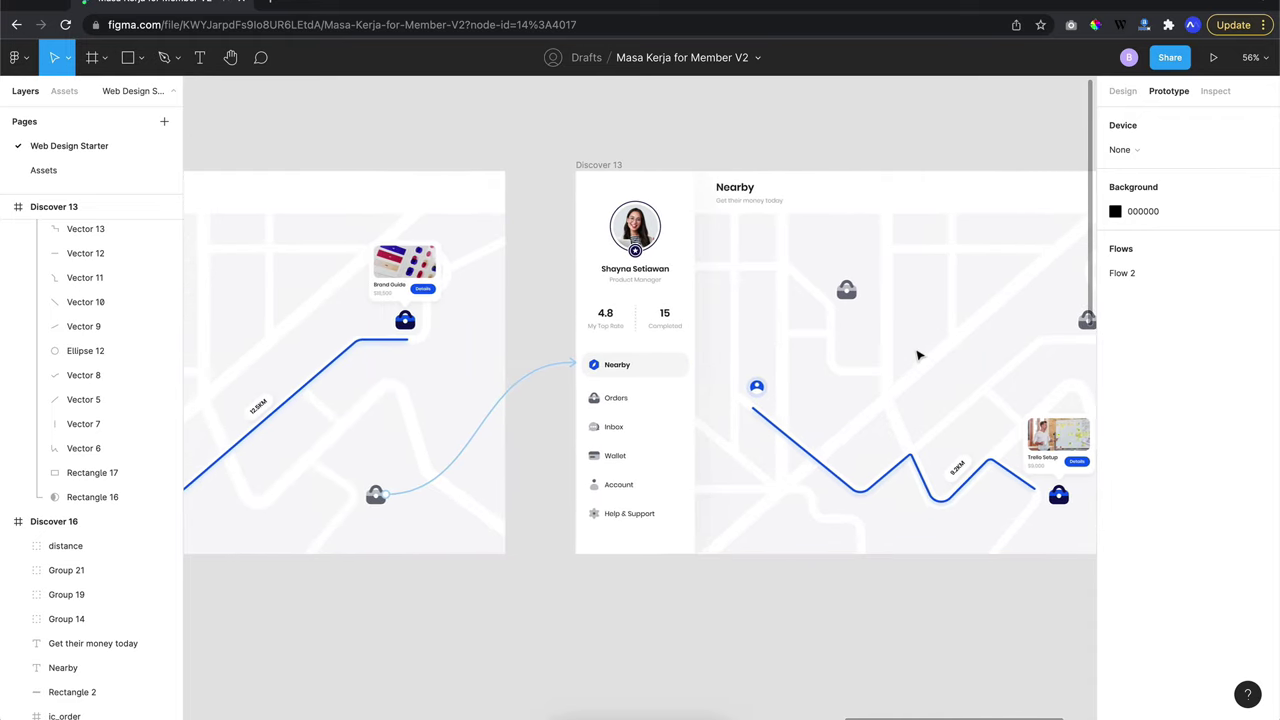
{"action": "left_click", "coordinate": [1116, 97]}
{"action": "scroll", "coordinate": [904, 142], "scroll_direction": "left", "scroll_amount": 3}
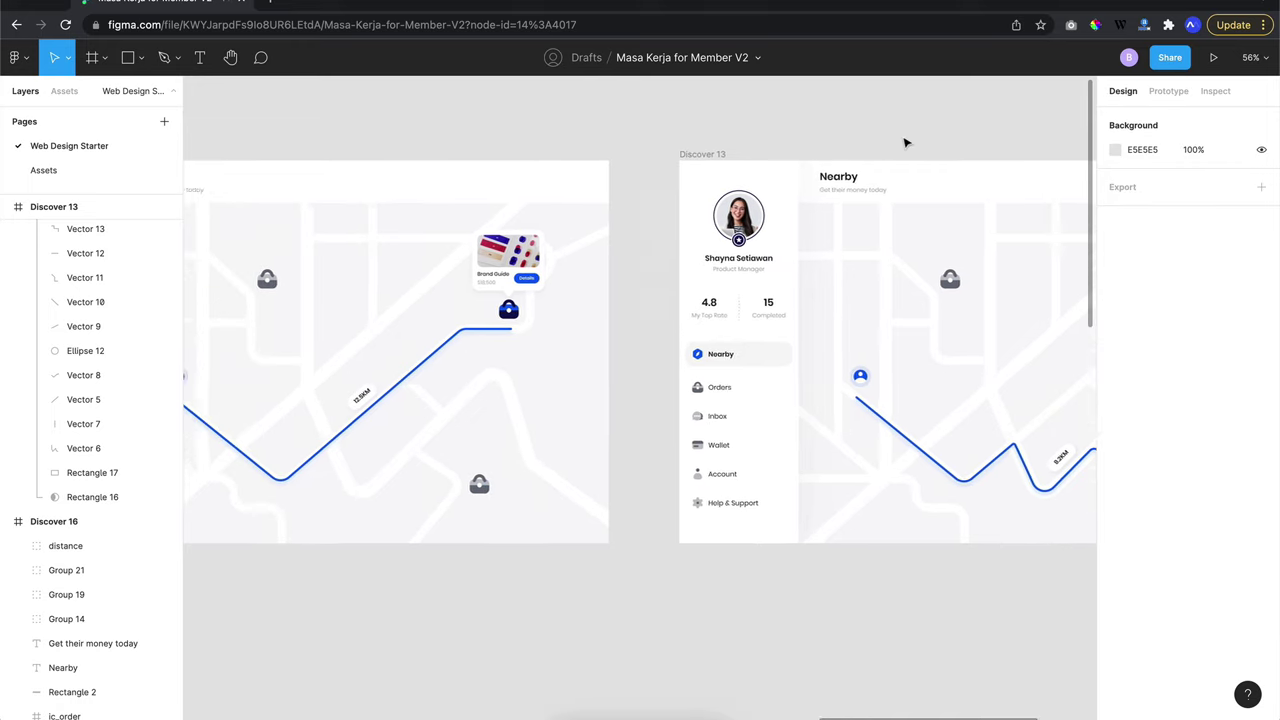
{"action": "scroll", "coordinate": [904, 142], "scroll_direction": "left", "scroll_amount": 6}
{"action": "scroll", "coordinate": [904, 142], "scroll_direction": "left", "scroll_amount": 2}
{"action": "scroll", "coordinate": [904, 142], "scroll_direction": "left", "scroll_amount": 2}
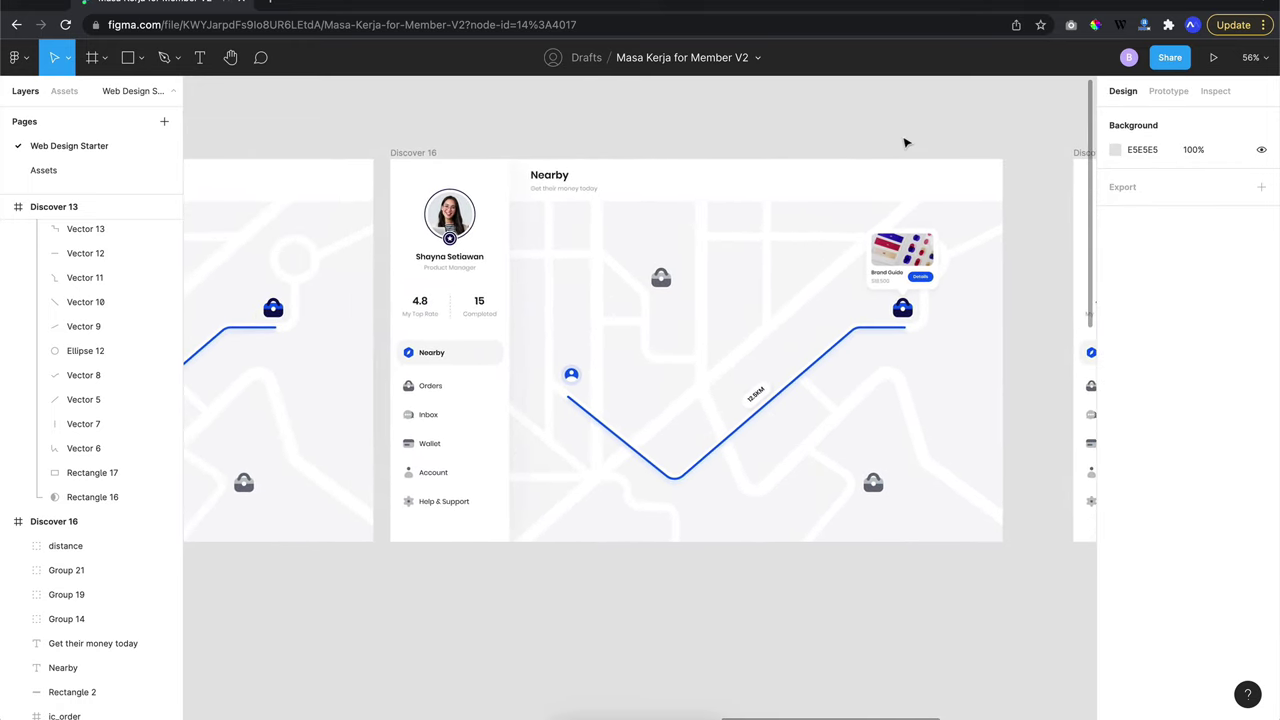
{"action": "scroll", "coordinate": [904, 142], "scroll_direction": "left", "scroll_amount": 3}
{"action": "scroll", "coordinate": [904, 142], "scroll_direction": "left", "scroll_amount": 4}
{"action": "scroll", "coordinate": [557, 260], "scroll_direction": "left", "scroll_amount": 5}
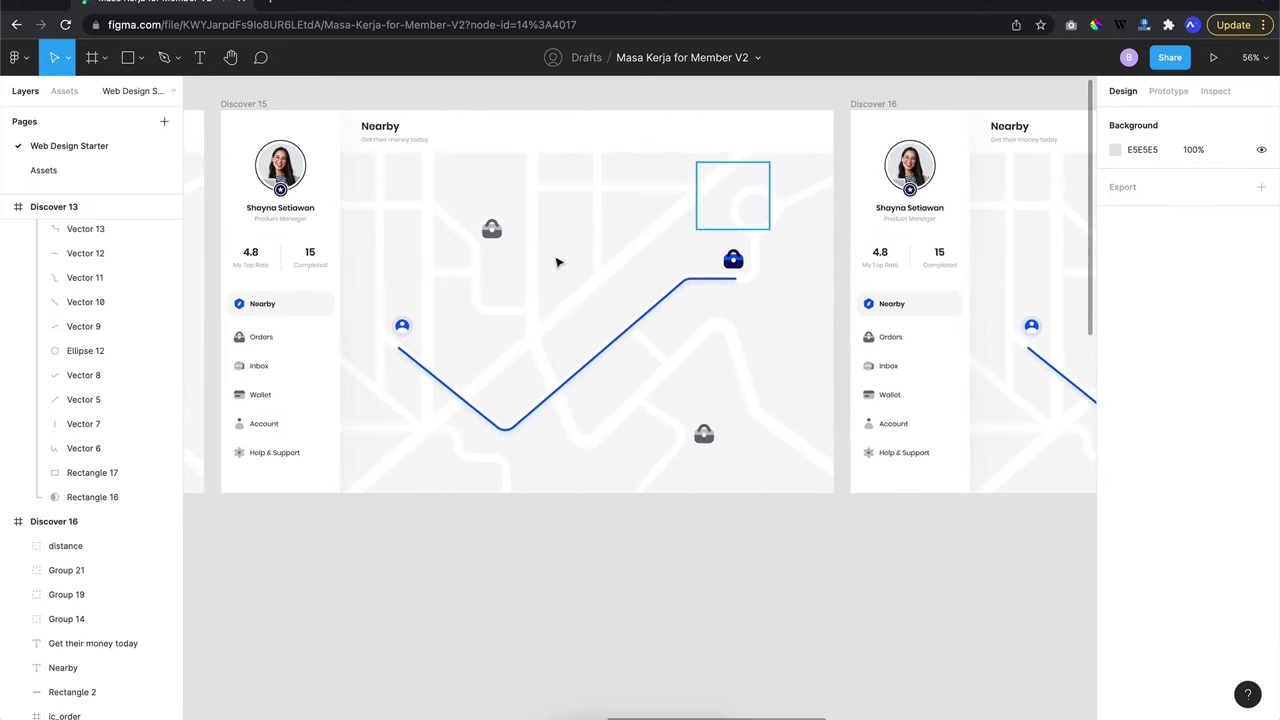
{"action": "scroll", "coordinate": [523, 283], "scroll_direction": "left", "scroll_amount": 15}
{"action": "scroll", "coordinate": [537, 323], "scroll_direction": "left", "scroll_amount": 1}
{"action": "scroll", "coordinate": [537, 323], "scroll_direction": "left", "scroll_amount": 10}
{"action": "scroll", "coordinate": [560, 323], "scroll_direction": "left", "scroll_amount": 10}
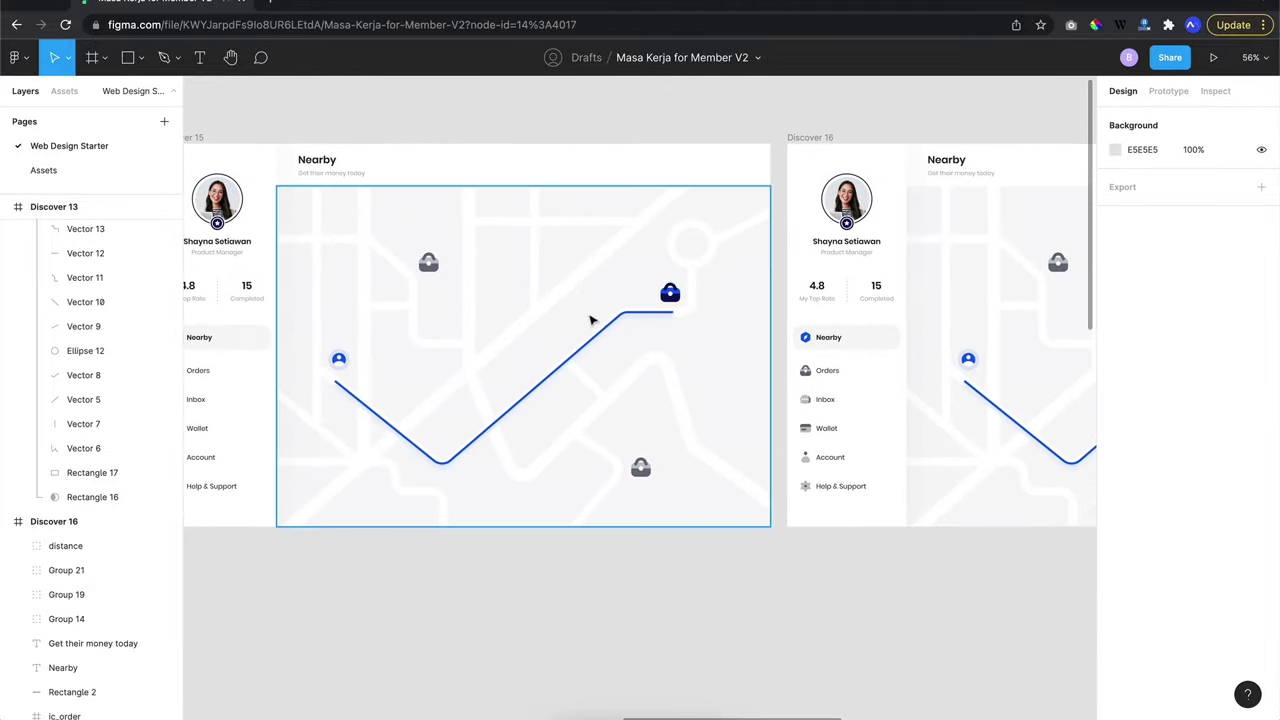
{"action": "scroll", "coordinate": [595, 321], "scroll_direction": "left", "scroll_amount": 10}
{"action": "scroll", "coordinate": [604, 319], "scroll_direction": "left", "scroll_amount": 10}
{"action": "scroll", "coordinate": [604, 319], "scroll_direction": "right", "scroll_amount": 10}
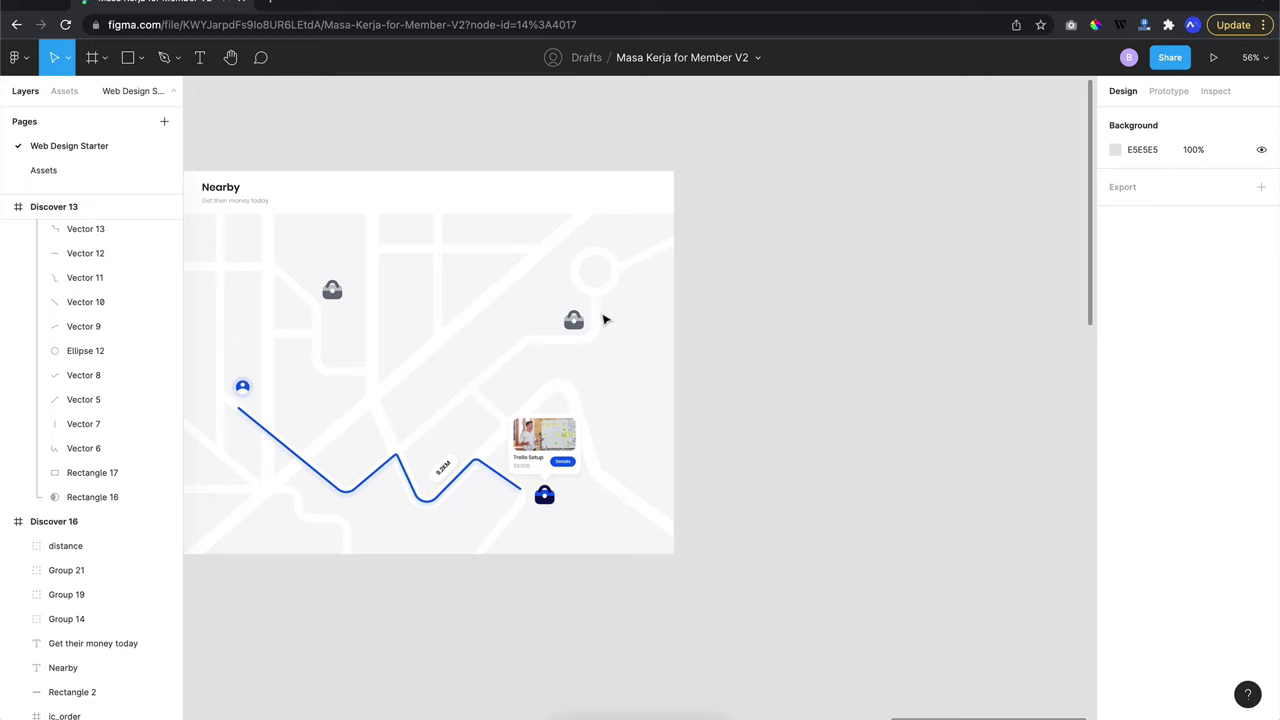
{"action": "scroll", "coordinate": [603, 319], "scroll_direction": "left", "scroll_amount": 3}
{"action": "scroll", "coordinate": [603, 319], "scroll_direction": "left", "scroll_amount": 3}
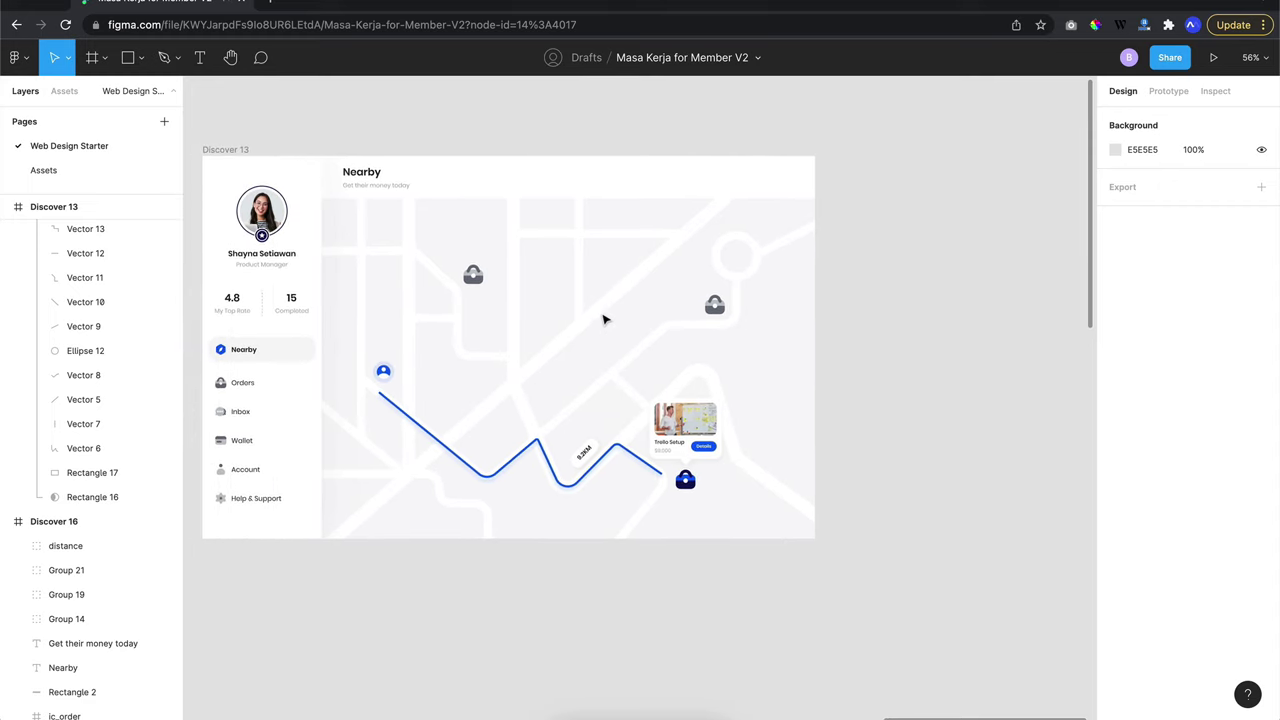
{"action": "scroll", "coordinate": [603, 319], "scroll_direction": "left", "scroll_amount": 5}
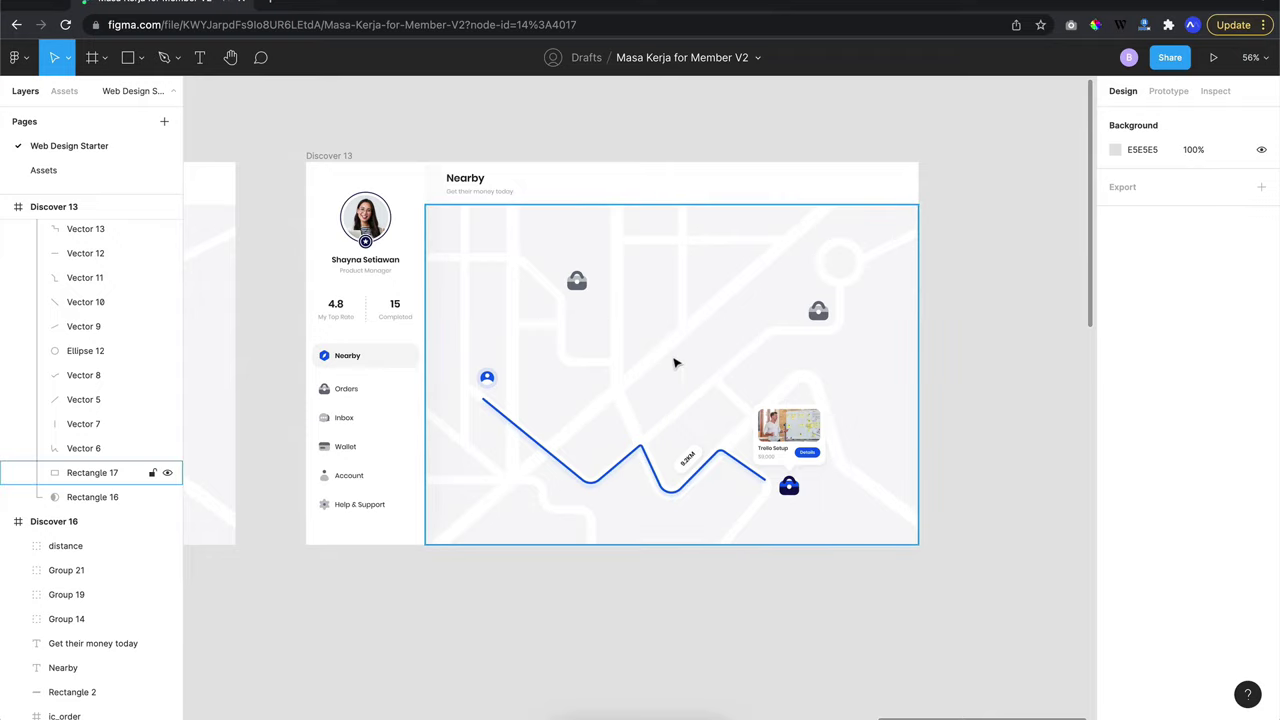
{"action": "scroll", "coordinate": [601, 565], "scroll_direction": "left", "scroll_amount": 5}
{"action": "scroll", "coordinate": [601, 565], "scroll_direction": "down", "scroll_amount": 5}
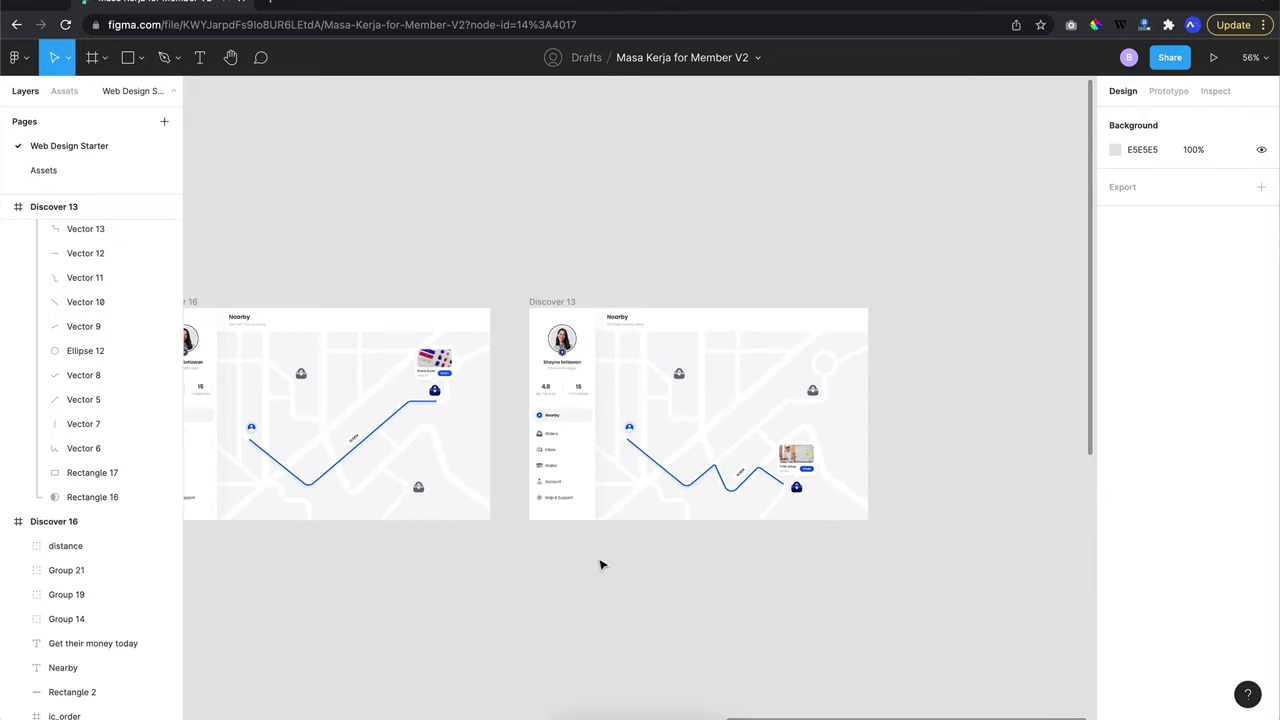
{"action": "scroll", "coordinate": [601, 565], "scroll_direction": "left", "scroll_amount": 3}
{"action": "scroll", "coordinate": [601, 565], "scroll_direction": "left", "scroll_amount": 5}
{"action": "scroll", "coordinate": [601, 565], "scroll_direction": "left", "scroll_amount": 3}
{"action": "scroll", "coordinate": [601, 565], "scroll_direction": "left", "scroll_amount": 5}
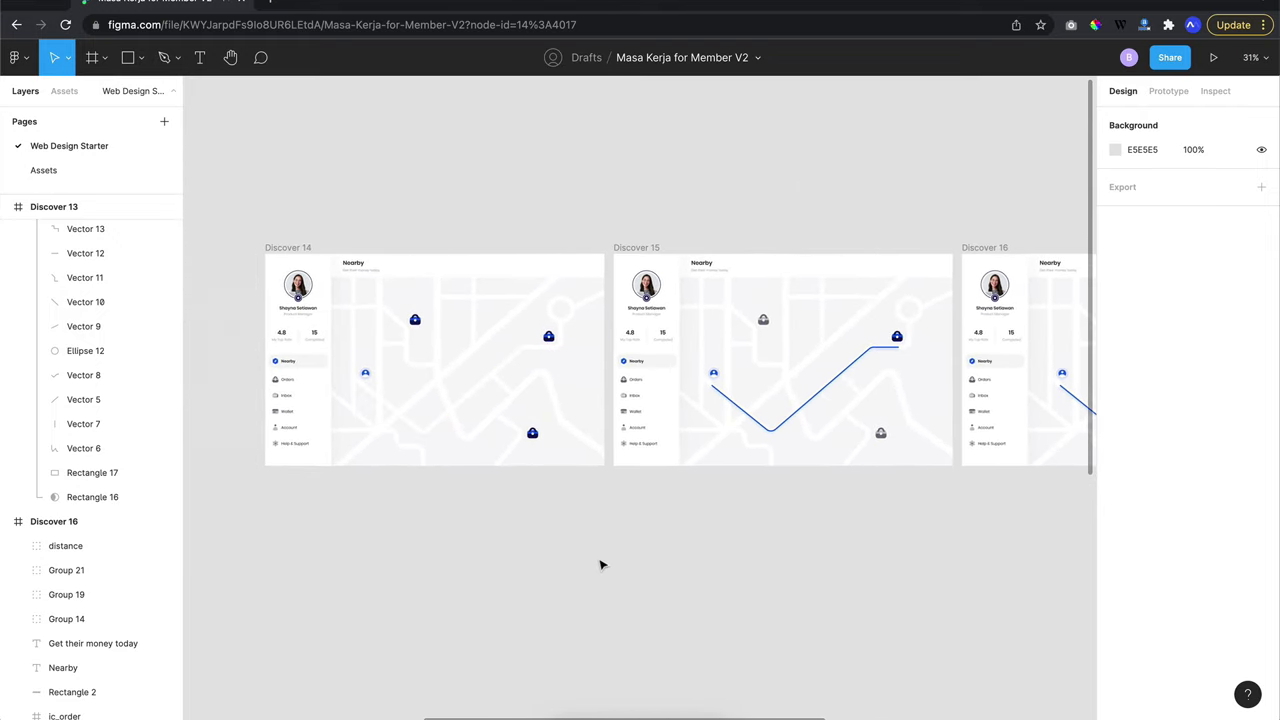
{"action": "scroll", "coordinate": [601, 565], "scroll_direction": "right", "scroll_amount": 5}
{"action": "scroll", "coordinate": [601, 565], "scroll_direction": "down", "scroll_amount": 3}
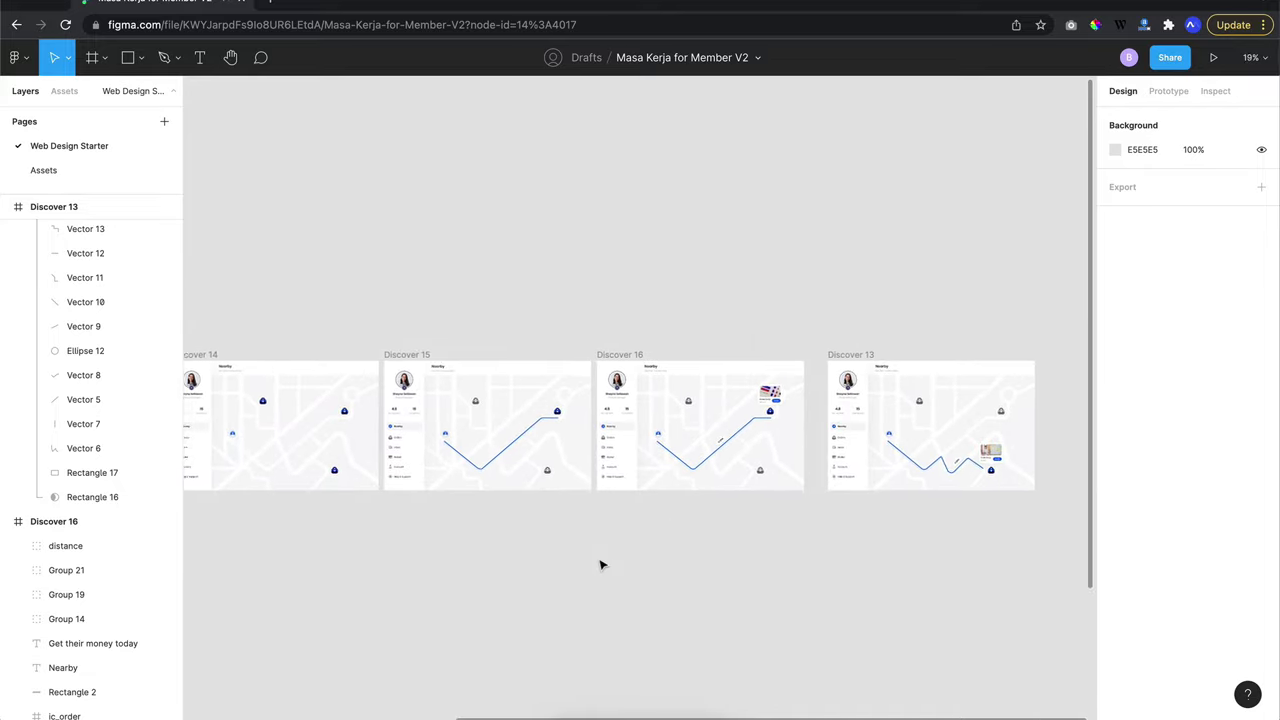
{"action": "scroll", "coordinate": [601, 565], "scroll_direction": "left", "scroll_amount": 3}
{"action": "scroll", "coordinate": [601, 565], "scroll_direction": "left", "scroll_amount": 2}
{"action": "scroll", "coordinate": [600, 563], "scroll_direction": "left", "scroll_amount": 2}
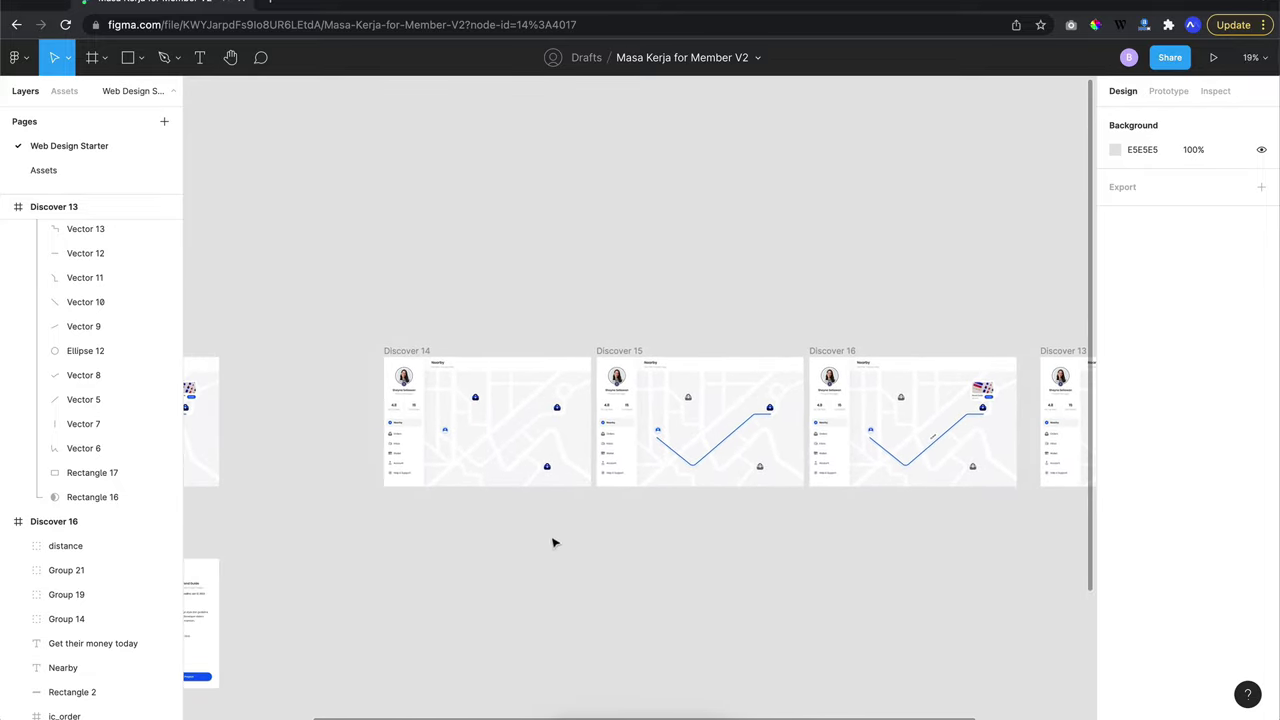
{"action": "scroll", "coordinate": [486, 429], "scroll_direction": "up", "scroll_amount": 5}
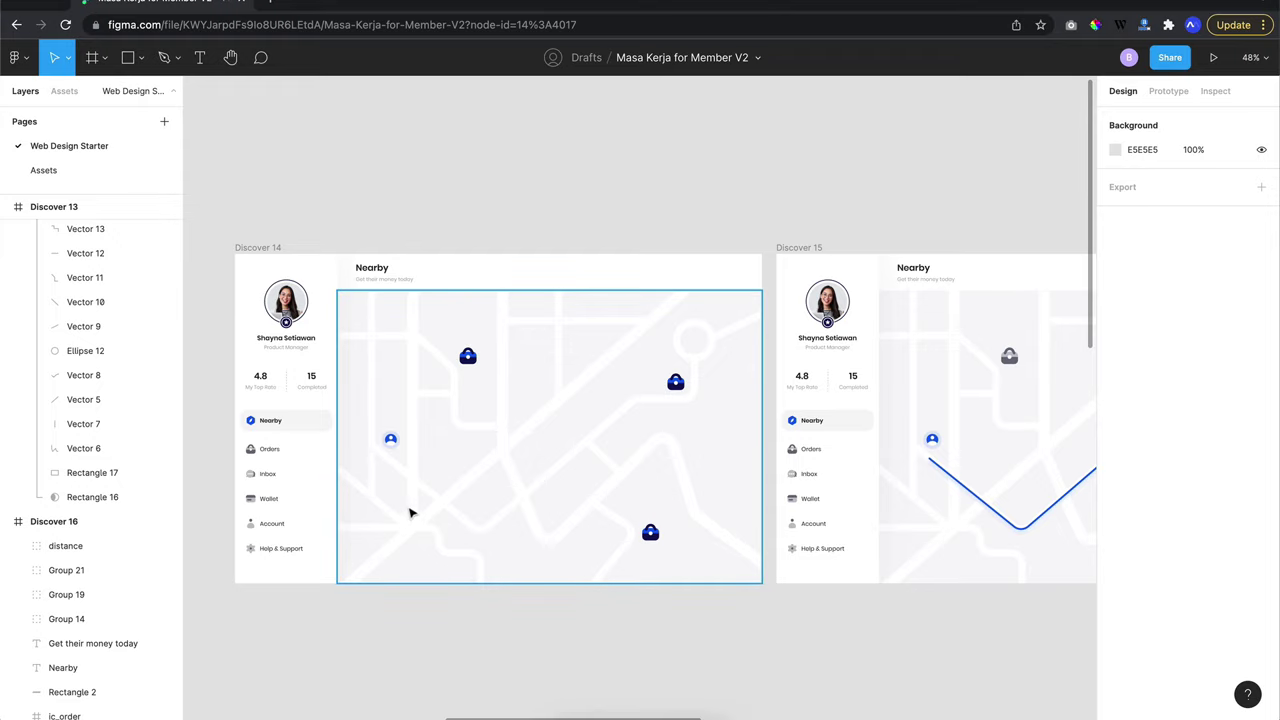
{"action": "scroll", "coordinate": [410, 513], "scroll_direction": "down", "scroll_amount": 3}
{"action": "scroll", "coordinate": [410, 513], "scroll_direction": "down", "scroll_amount": 3}
{"action": "scroll", "coordinate": [408, 511], "scroll_direction": "up", "scroll_amount": 3}
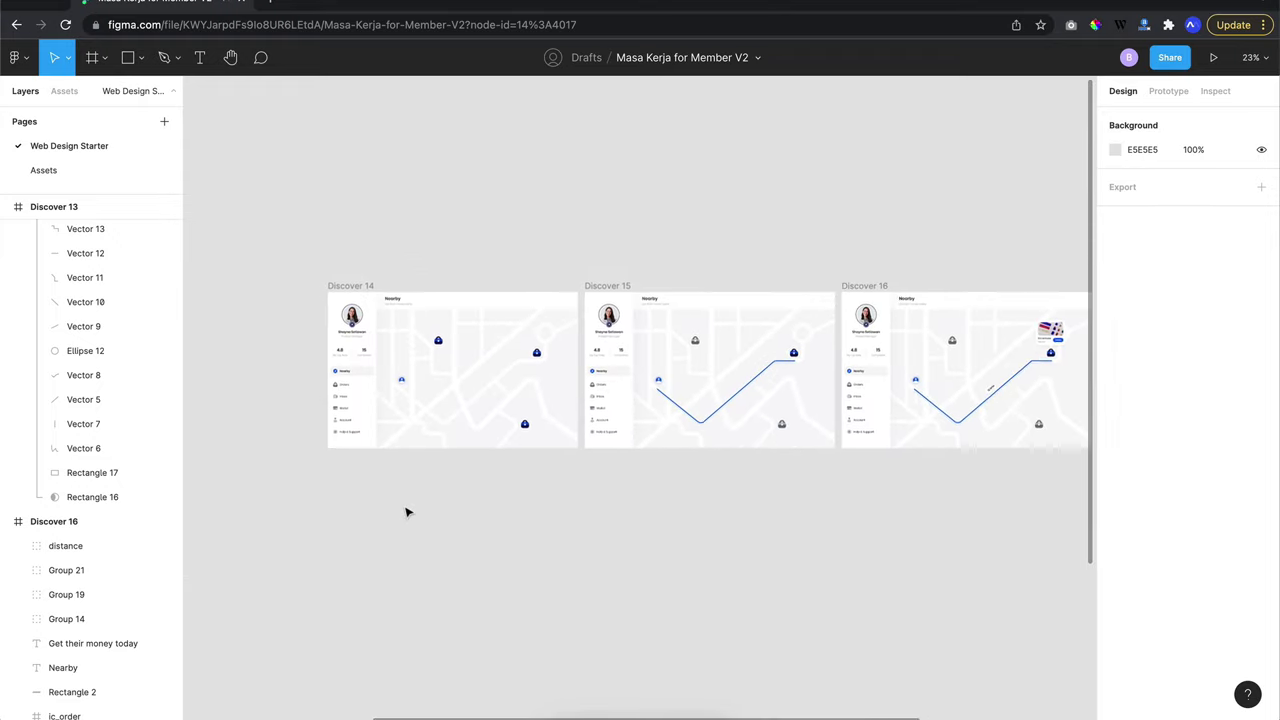
{"action": "scroll", "coordinate": [406, 513], "scroll_direction": "up", "scroll_amount": 3}
{"action": "scroll", "coordinate": [395, 400], "scroll_direction": "up", "scroll_amount": 1}
{"action": "left_click", "coordinate": [370, 270]}
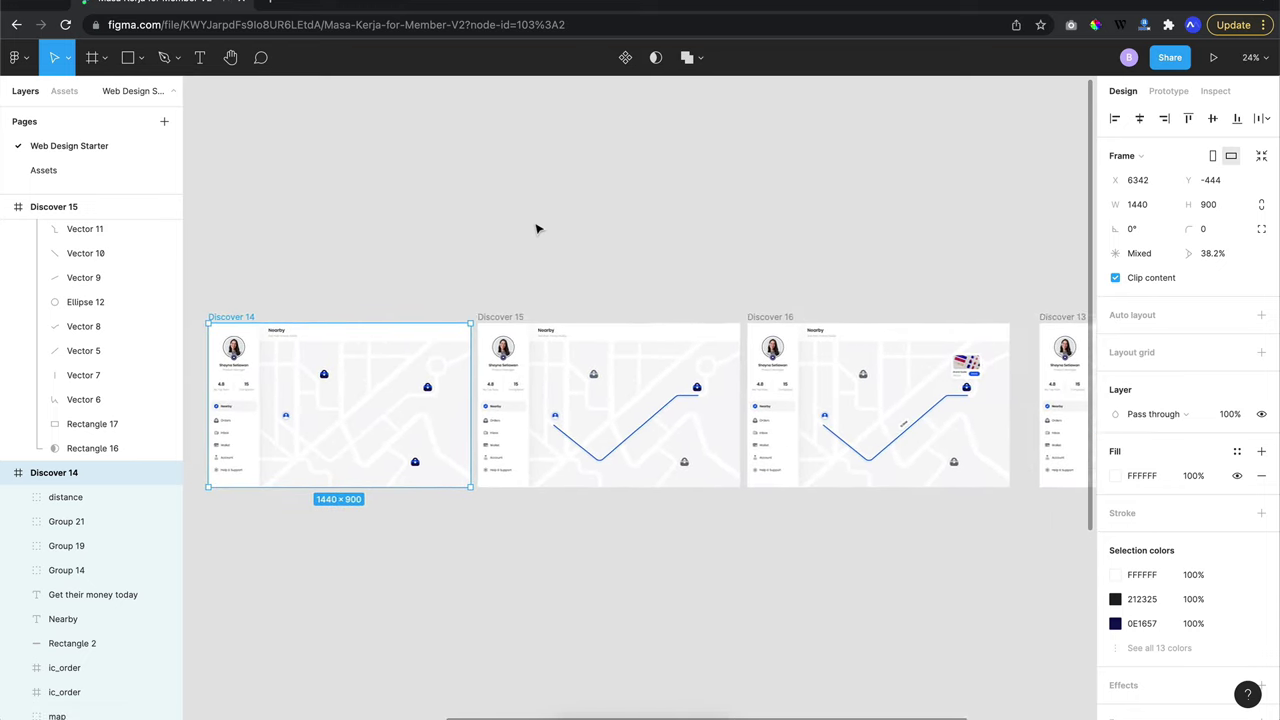
{"action": "scroll", "coordinate": [536, 229], "scroll_direction": "left", "scroll_amount": 3}
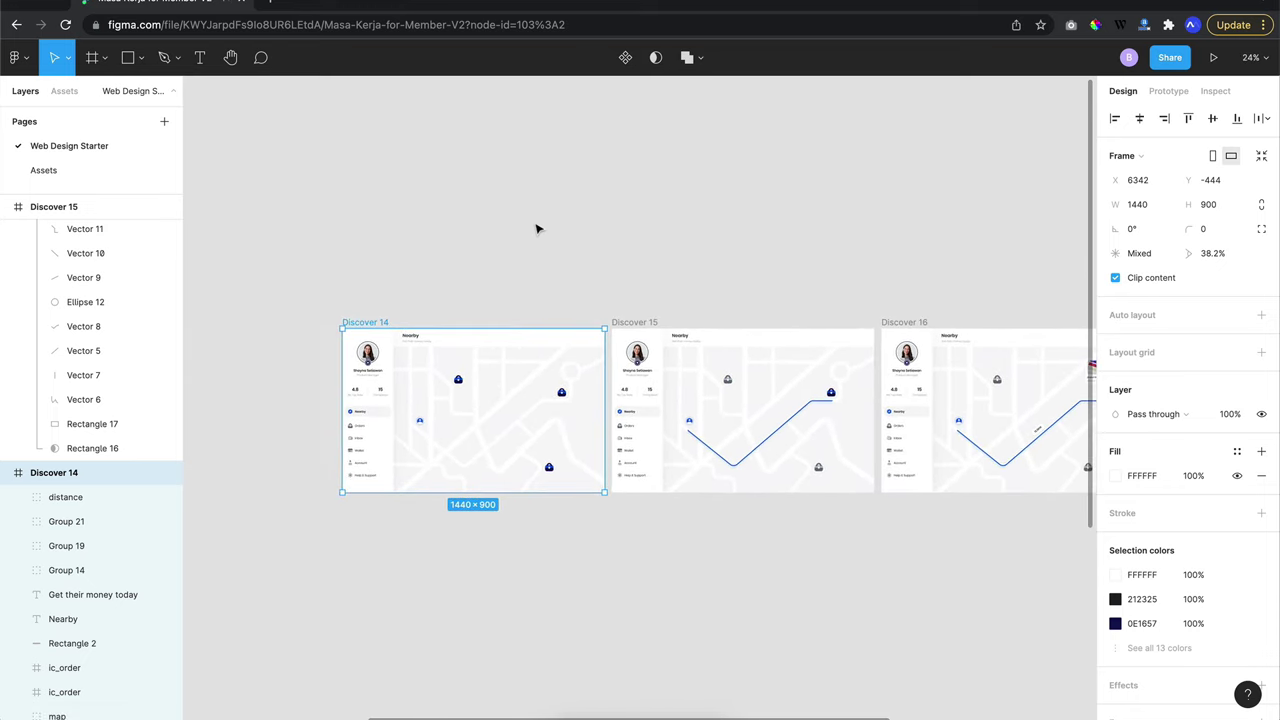
{"action": "scroll", "coordinate": [536, 229], "scroll_direction": "right", "scroll_amount": 5}
{"action": "scroll", "coordinate": [536, 229], "scroll_direction": "right", "scroll_amount": 5}
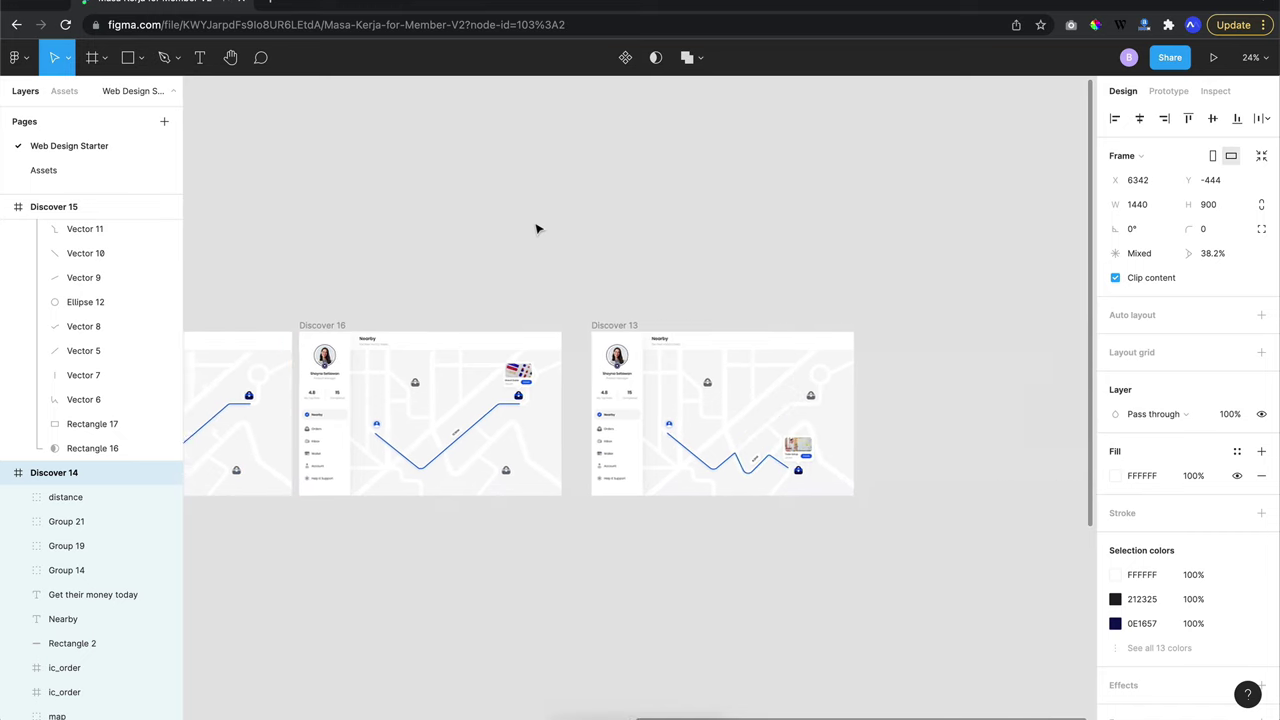
{"action": "scroll", "coordinate": [534, 223], "scroll_direction": "up", "scroll_amount": 5}
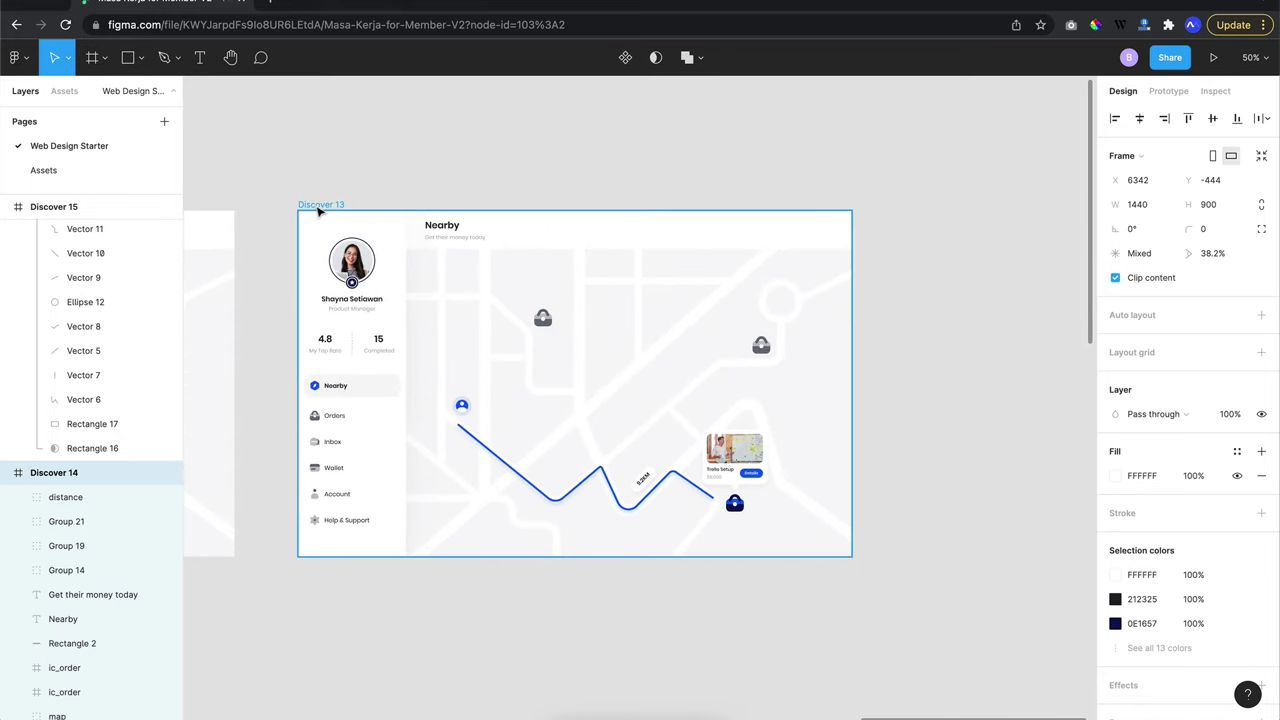
Duplicate Discover 13 as Discover 17, then select Discover 13's route line group
{"action": "left_click", "coordinate": [318, 206]}
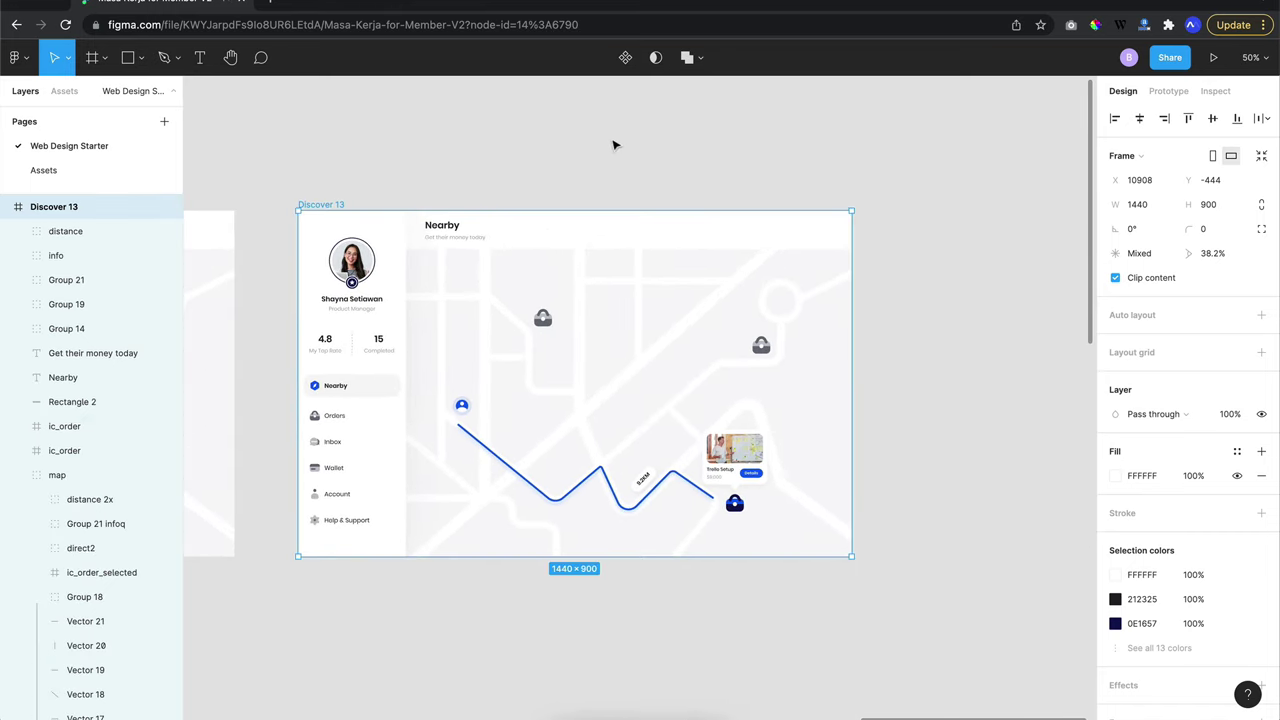
{"action": "key", "text": "ctrl+d"}
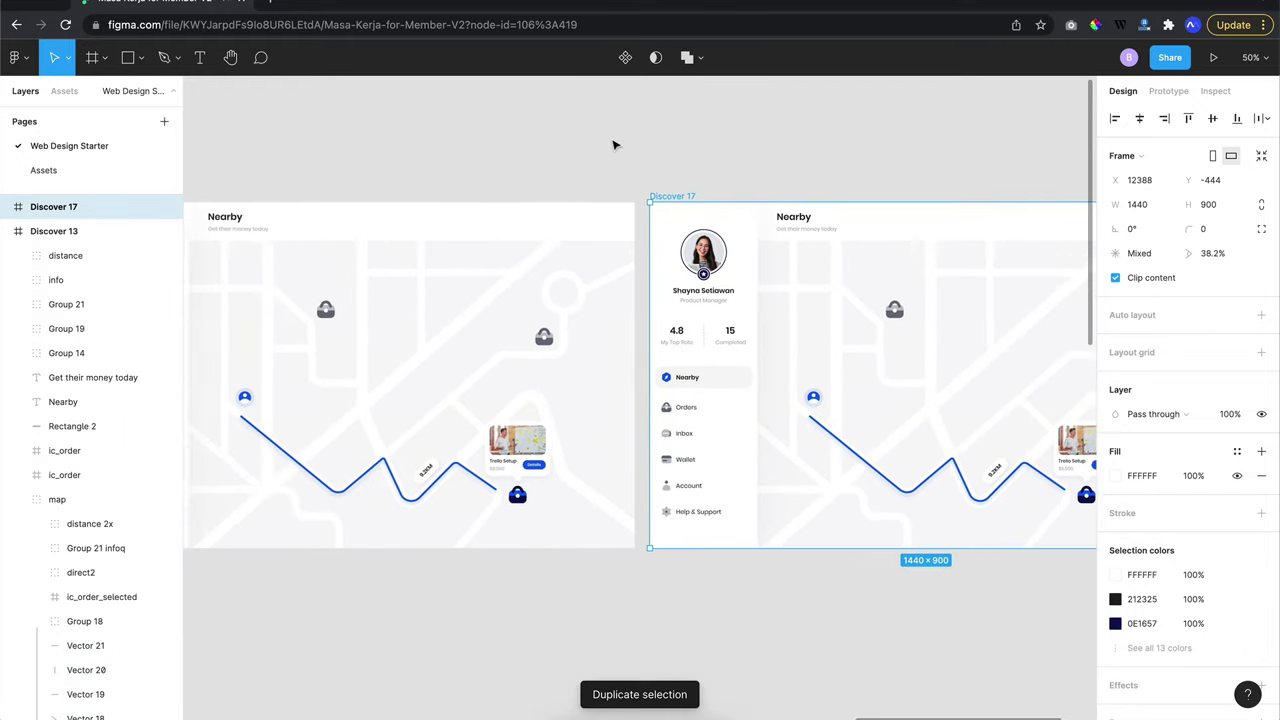
{"action": "scroll", "coordinate": [960, 151], "scroll_direction": "up", "scroll_amount": 3}
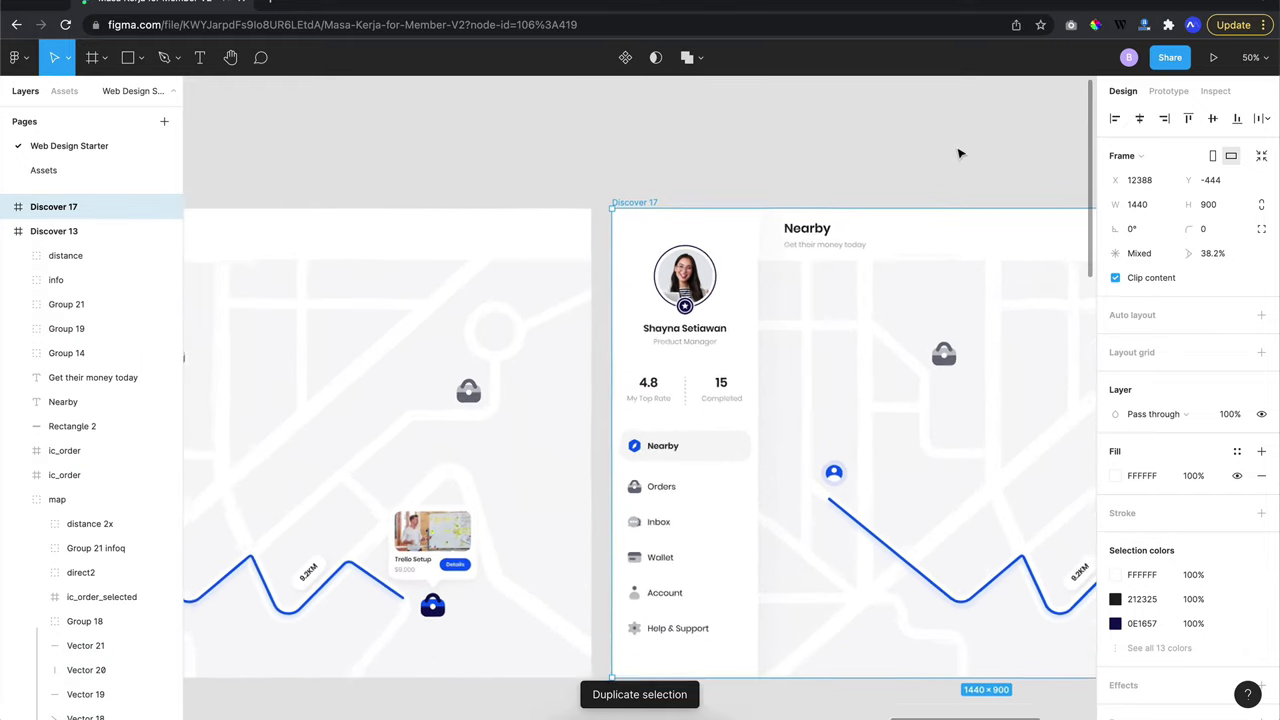
{"action": "scroll", "coordinate": [680, 195], "scroll_direction": "left", "scroll_amount": 5}
{"action": "scroll", "coordinate": [680, 195], "scroll_direction": "down", "scroll_amount": 1}
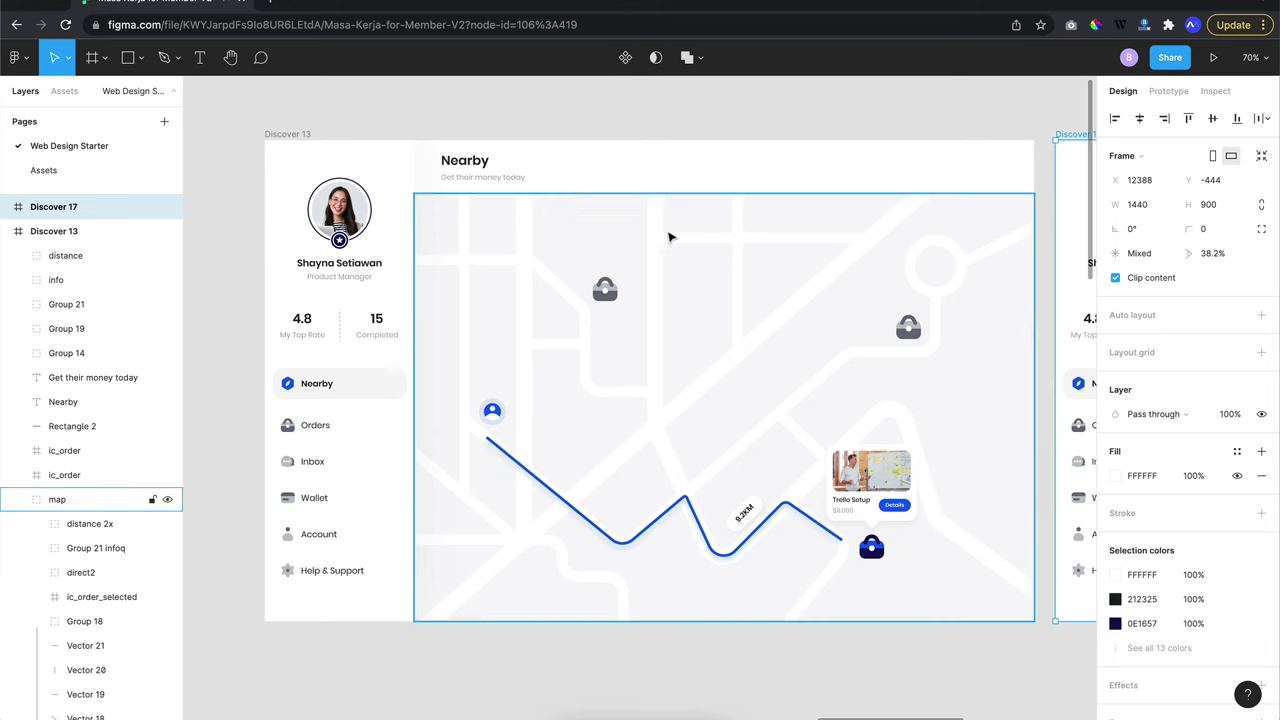
{"action": "double_click", "coordinate": [578, 508]}
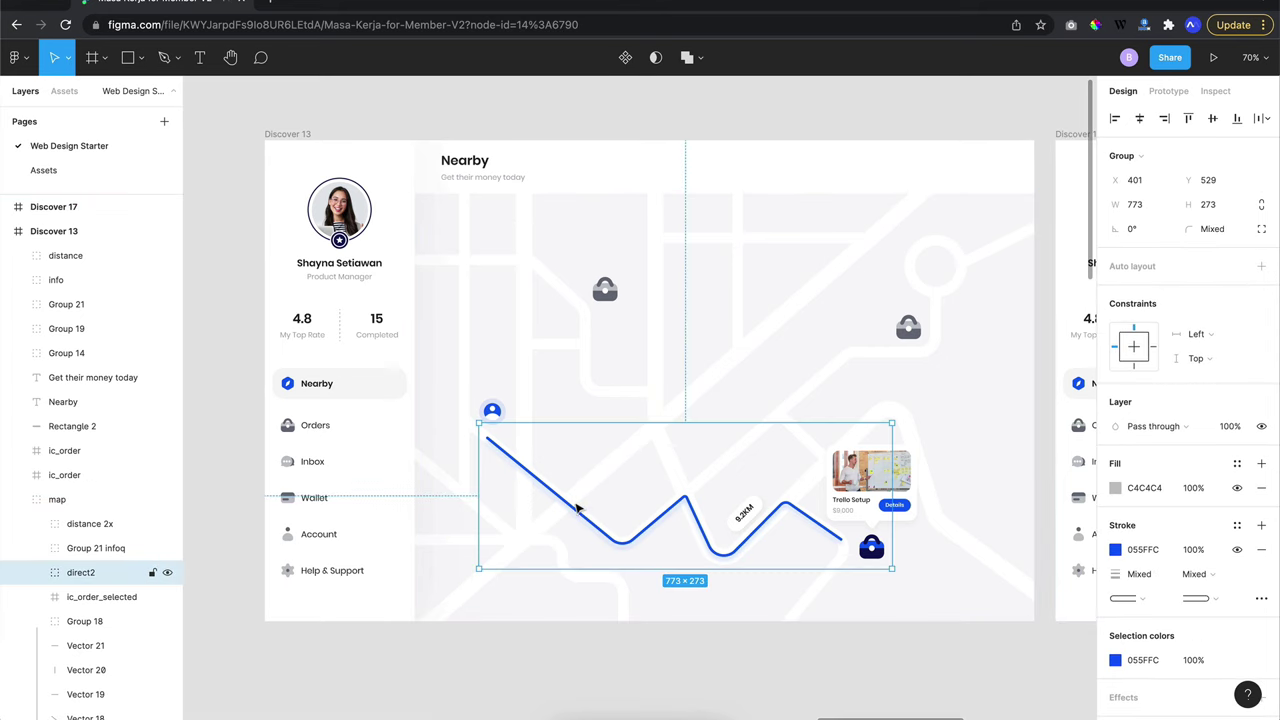
Narrow the route's mask rectangle from the right so the blue route disappears
{"action": "left_click", "coordinate": [35, 573]}
{"action": "left_click", "coordinate": [95, 620]}
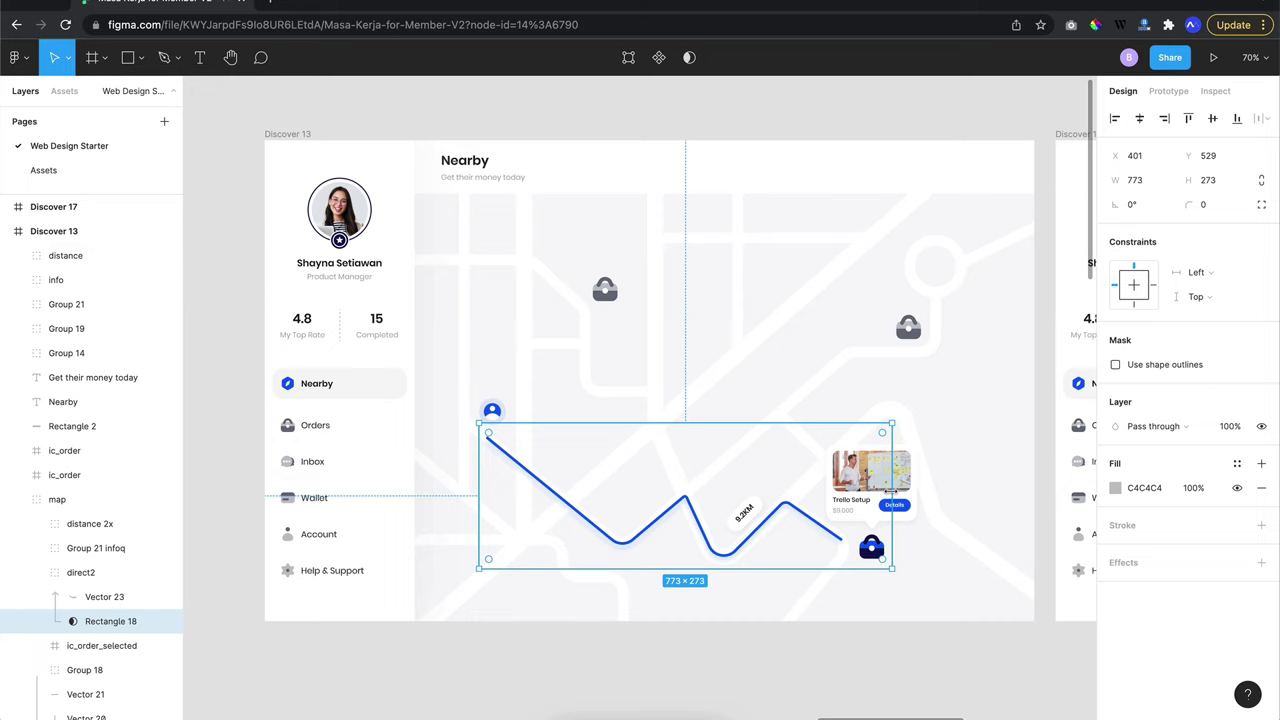
{"action": "left_click_drag", "start_coordinate": [890, 490], "coordinate": [481, 490]}
{"action": "scroll", "coordinate": [607, 457], "scroll_direction": "right", "scroll_amount": 5}
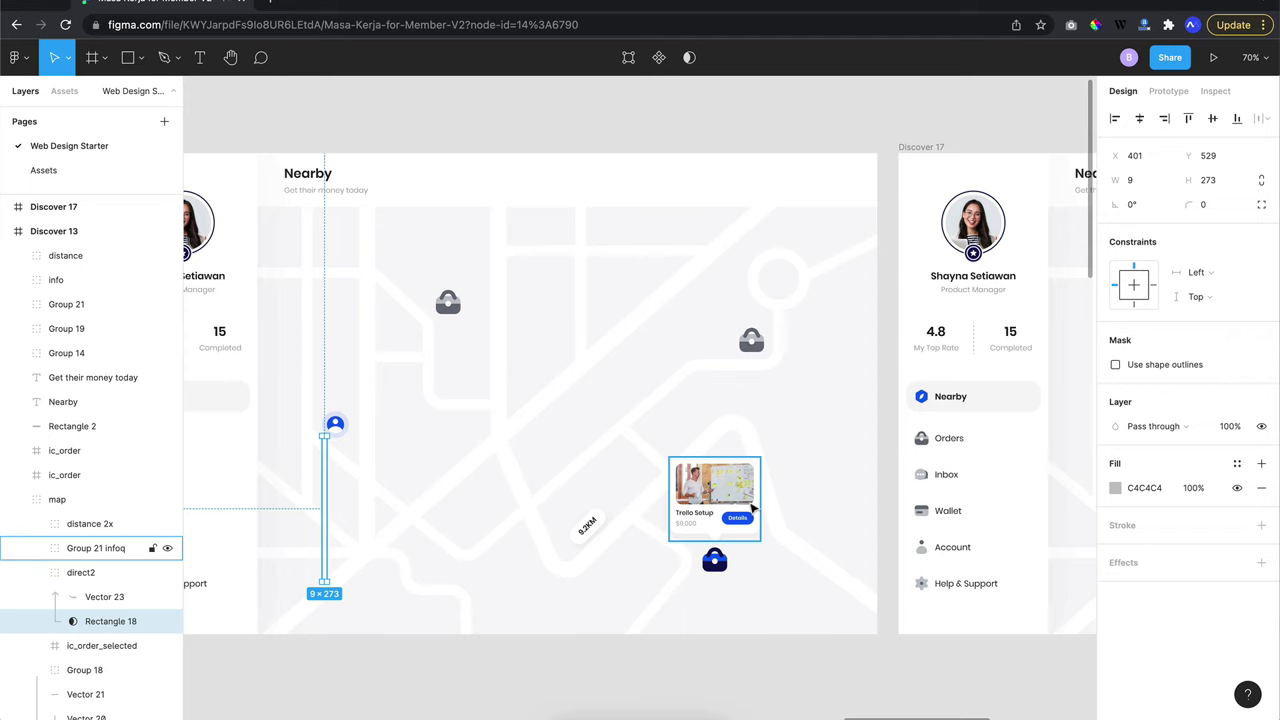
Move the Trello Setup card slightly up and set its opacity to 0%
{"action": "left_click", "coordinate": [753, 510]}
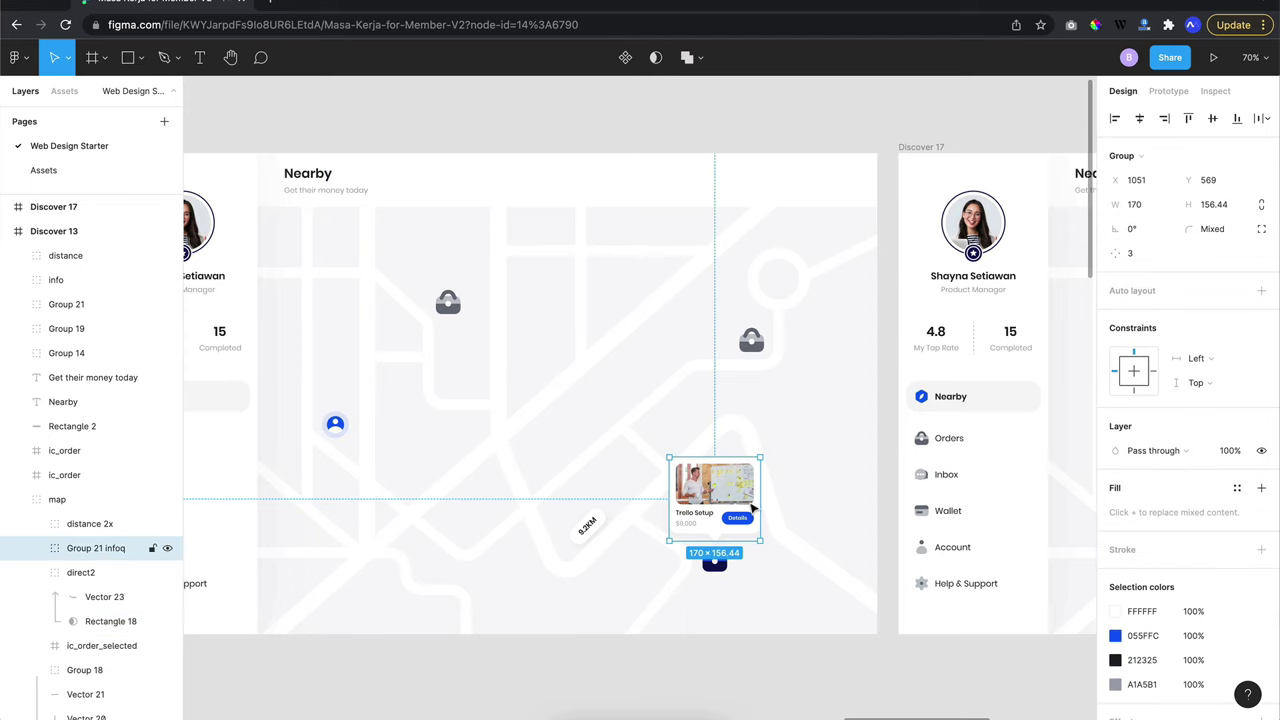
{"action": "left_click_drag", "start_coordinate": [753, 510], "coordinate": [753, 489]}
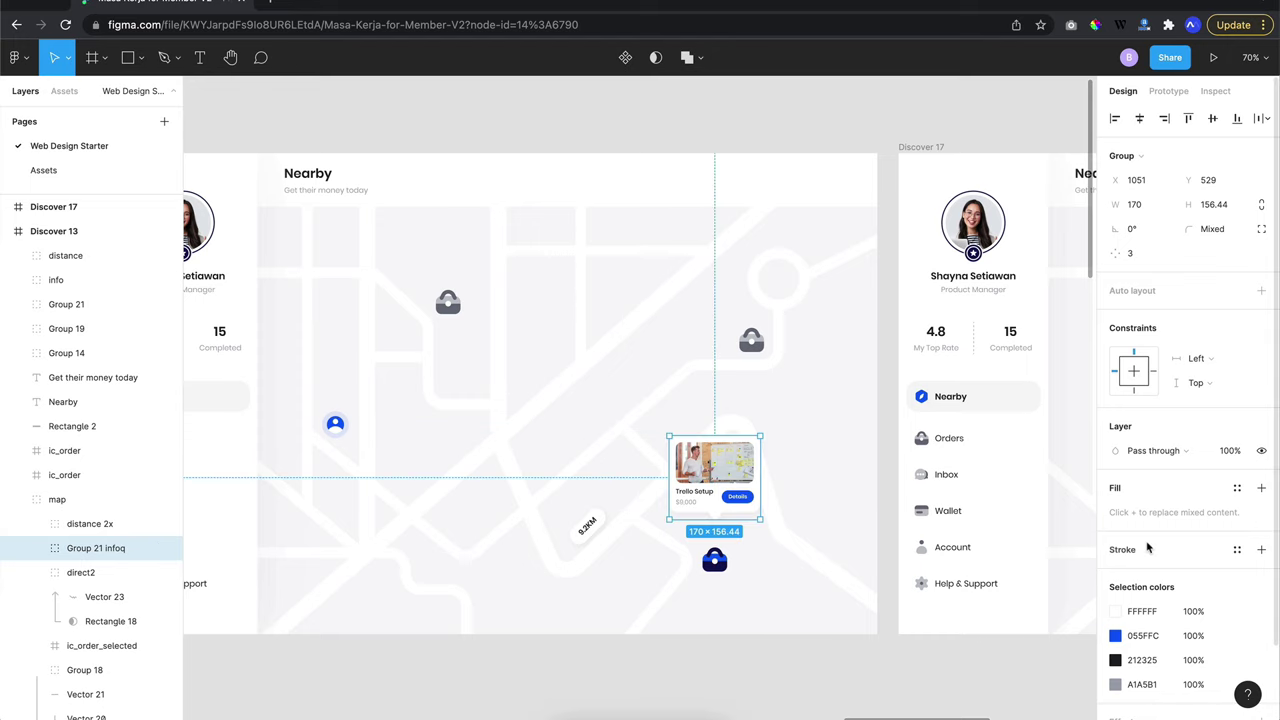
{"action": "left_click", "coordinate": [1232, 452]}
{"action": "type", "text": "0"}
{"action": "key", "text": "Return"}
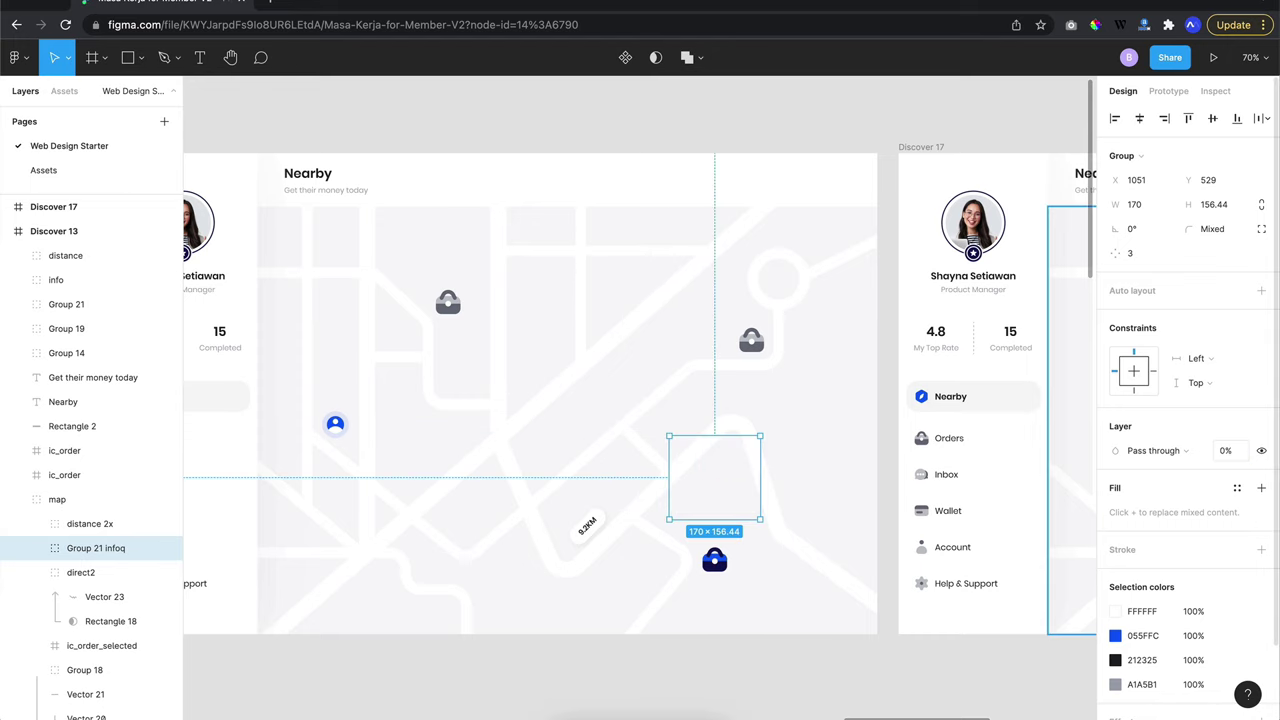
Nudge the 9.2KM label up twice and left once, and set its opacity to 0%
{"action": "left_click", "coordinate": [588, 525]}
{"action": "scroll", "coordinate": [590, 525], "scroll_direction": "up", "scroll_amount": 3}
{"action": "scroll", "coordinate": [597, 522], "scroll_direction": "up", "scroll_amount": 5}
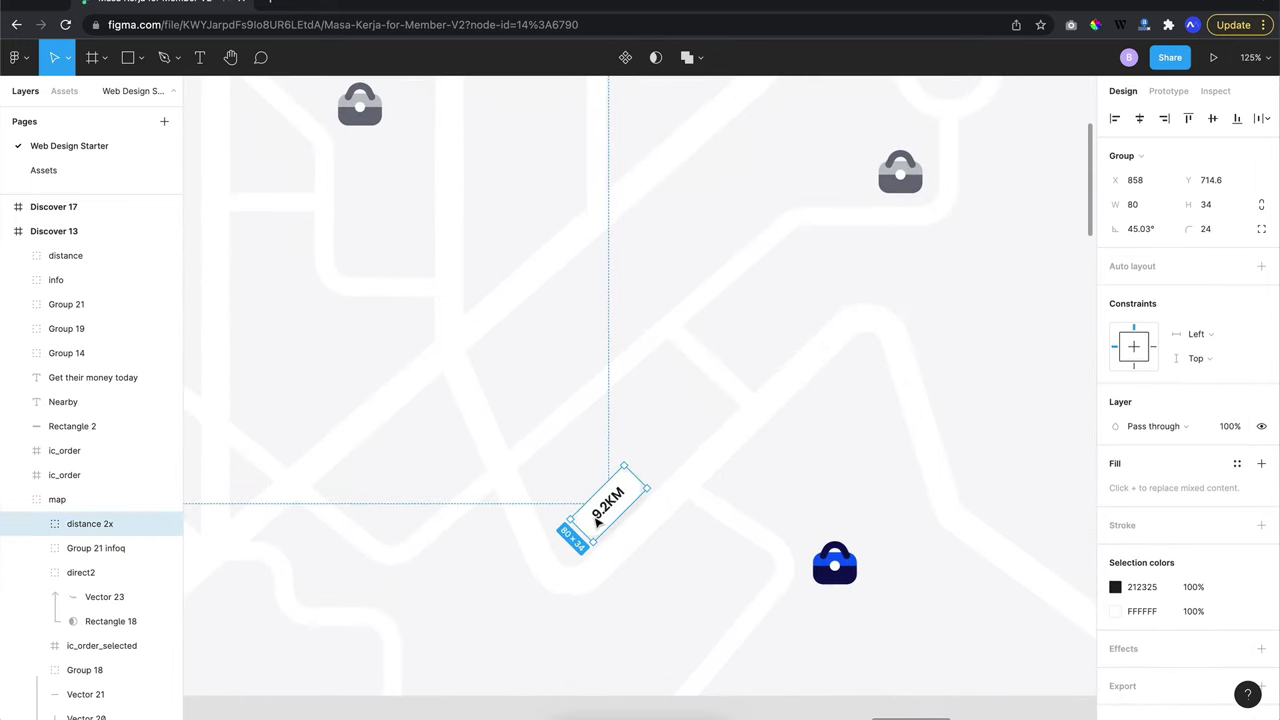
{"action": "key", "text": "shift+Up"}
{"action": "key", "text": "shift+Up"}
{"action": "key", "text": "shift+Up"}
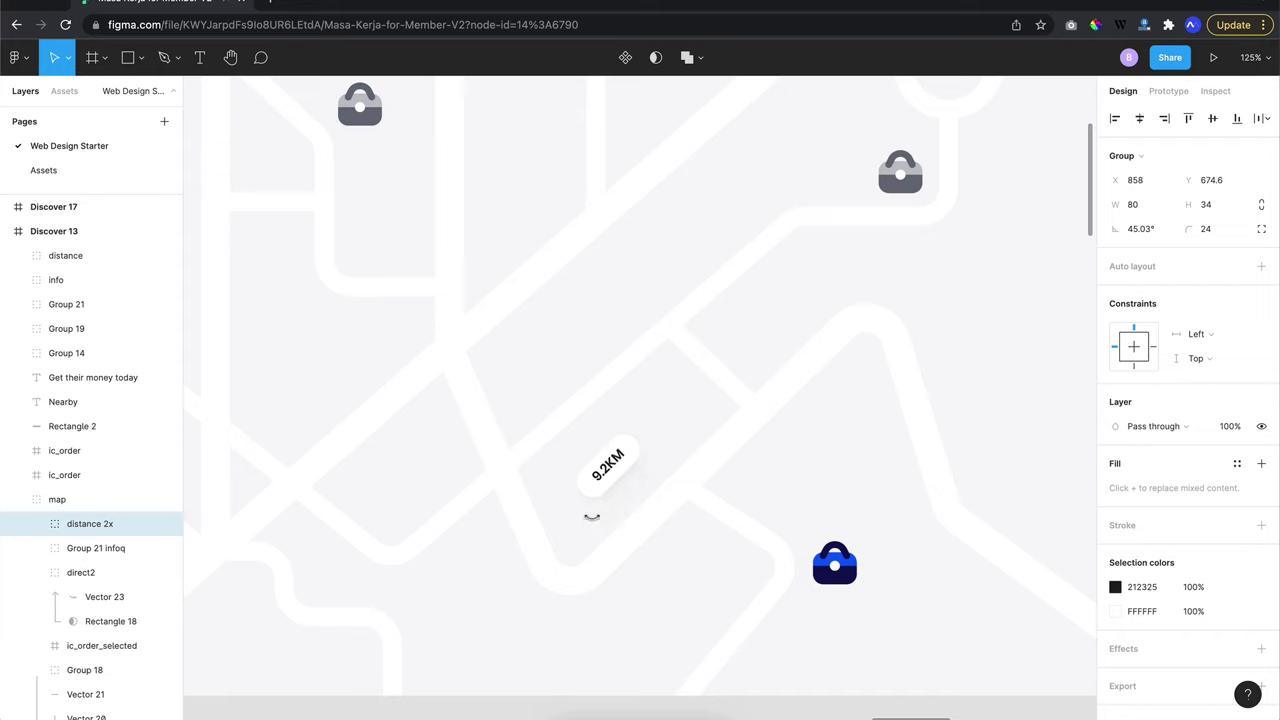
{"action": "key", "text": "shift+Up"}
{"action": "key", "text": "shift+Left"}
{"action": "key", "text": "shift+Left"}
{"action": "key", "text": "shift+Left"}
{"action": "key", "text": "shift+Left"}
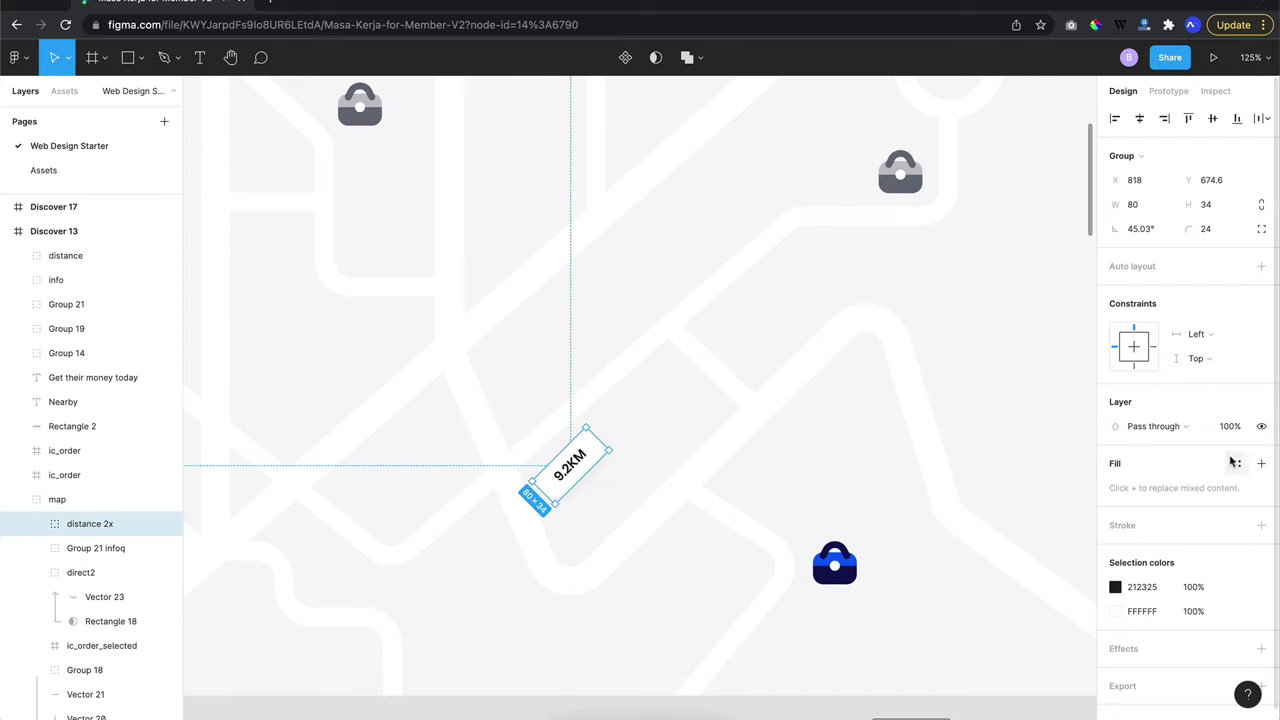
{"action": "left_click", "coordinate": [1231, 426]}
{"action": "type", "text": "0"}
{"action": "key", "text": "Return"}
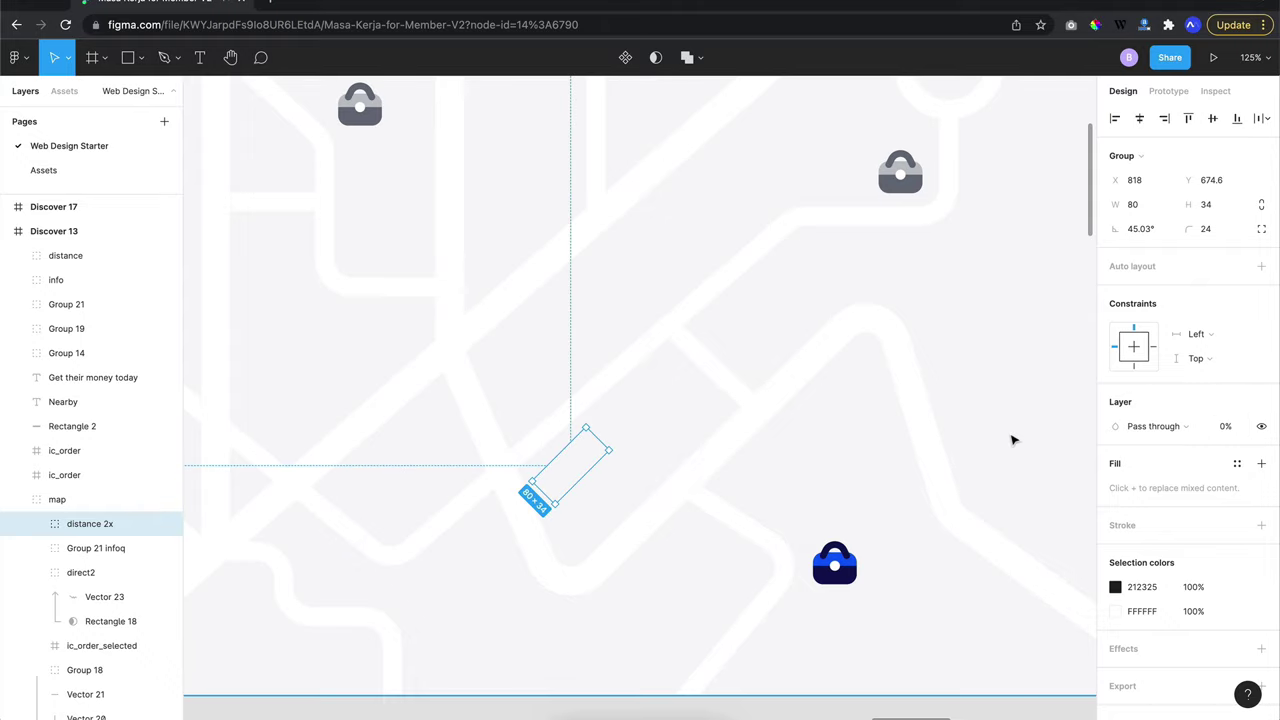
{"action": "scroll", "coordinate": [1012, 440], "scroll_direction": "down", "scroll_amount": 5}
{"action": "scroll", "coordinate": [1012, 440], "scroll_direction": "right", "scroll_amount": 3}
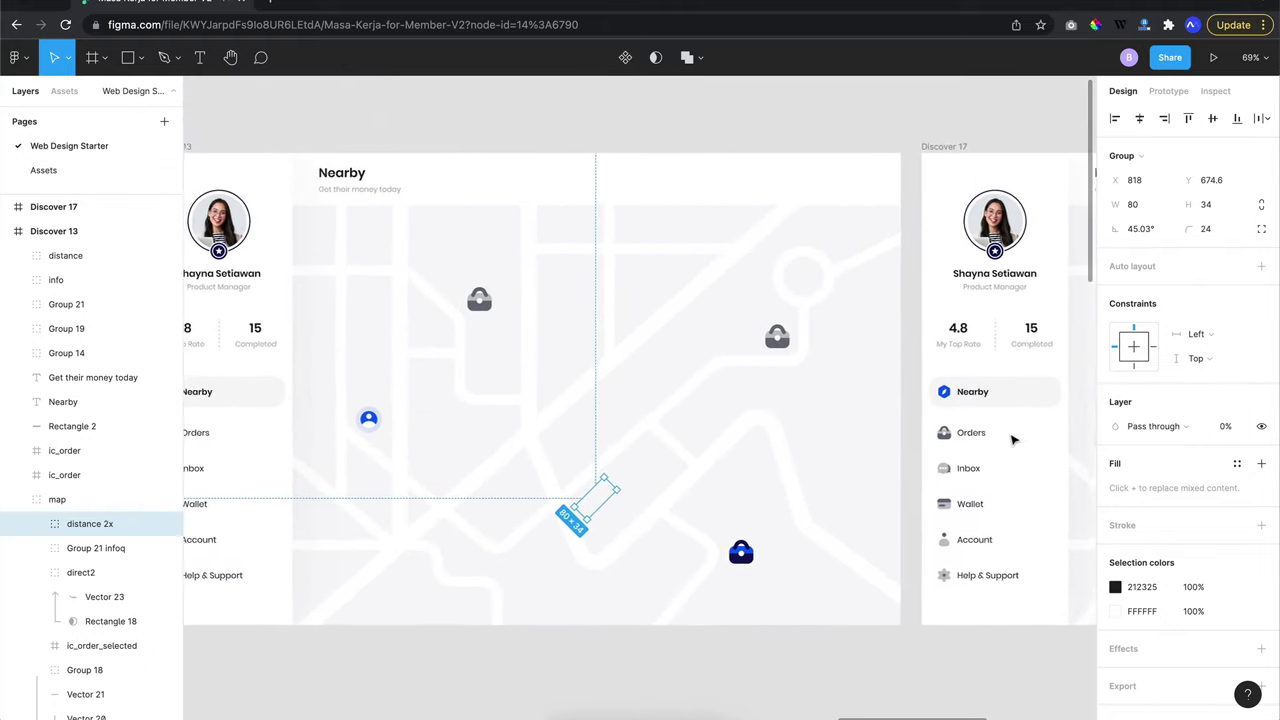
{"action": "scroll", "coordinate": [1012, 440], "scroll_direction": "left", "scroll_amount": 3}
{"action": "scroll", "coordinate": [1000, 432], "scroll_direction": "left", "scroll_amount": 1}
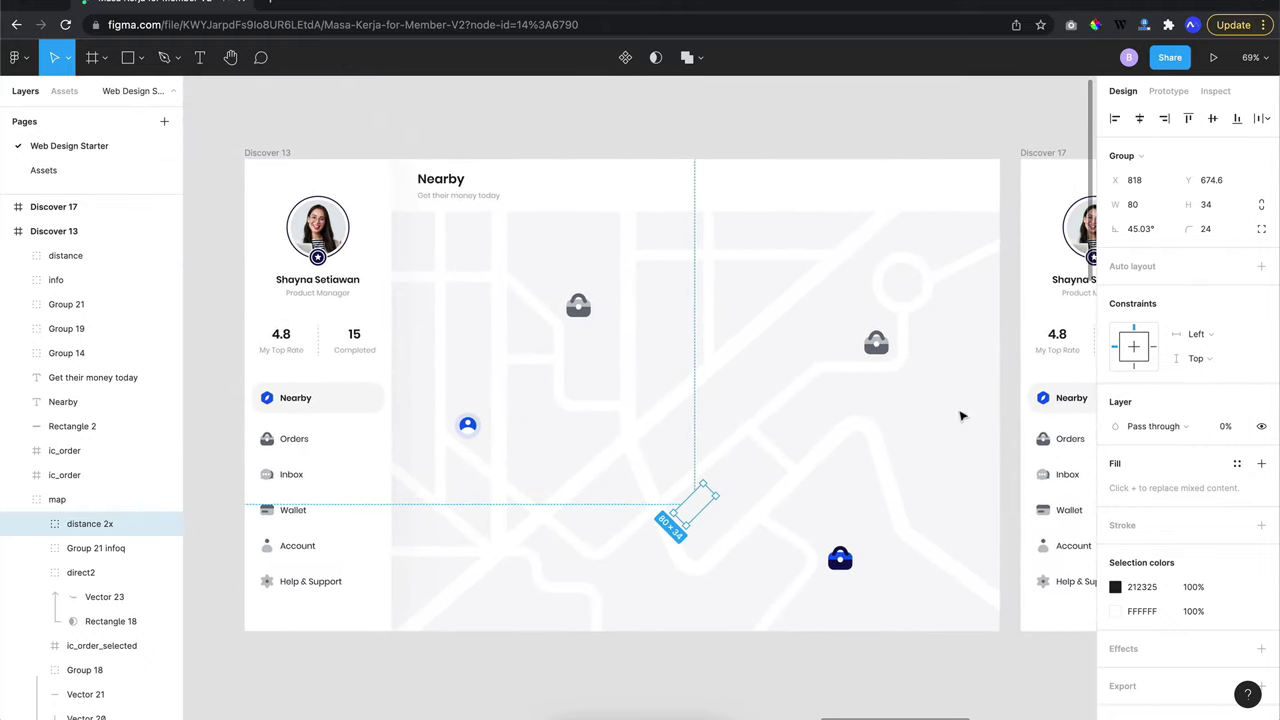
Eyedrop the active bag's colours onto both grey bags: 6A6F7B→0E1657, BFC3C9→055FFC
{"action": "left_click", "coordinate": [876, 343]}
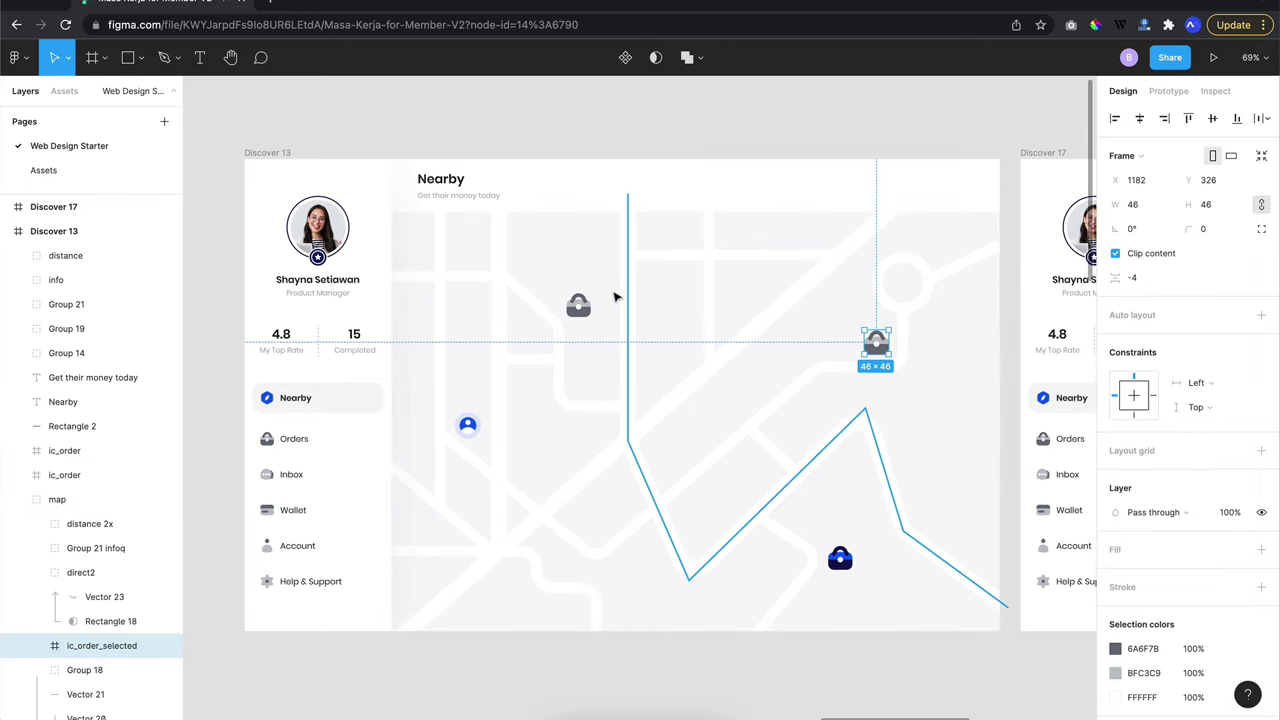
{"action": "left_click", "coordinate": [579, 306], "text": "shift"}
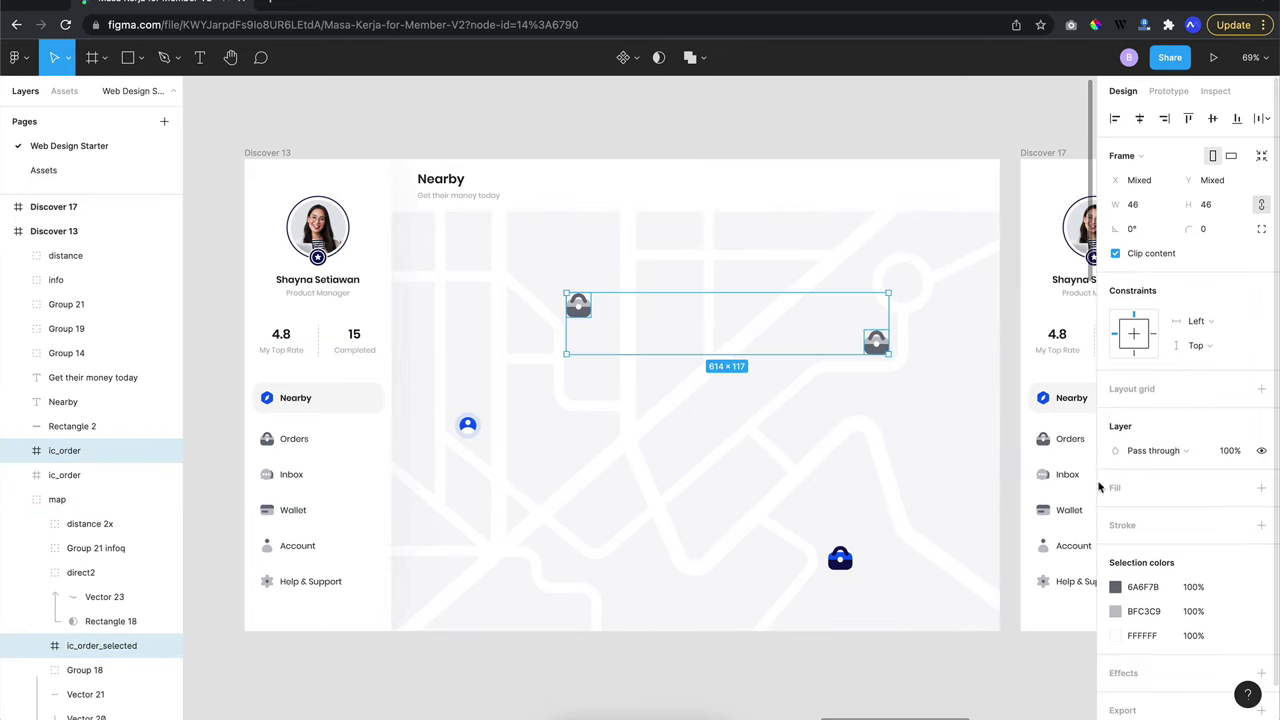
{"action": "left_click", "coordinate": [1116, 587]}
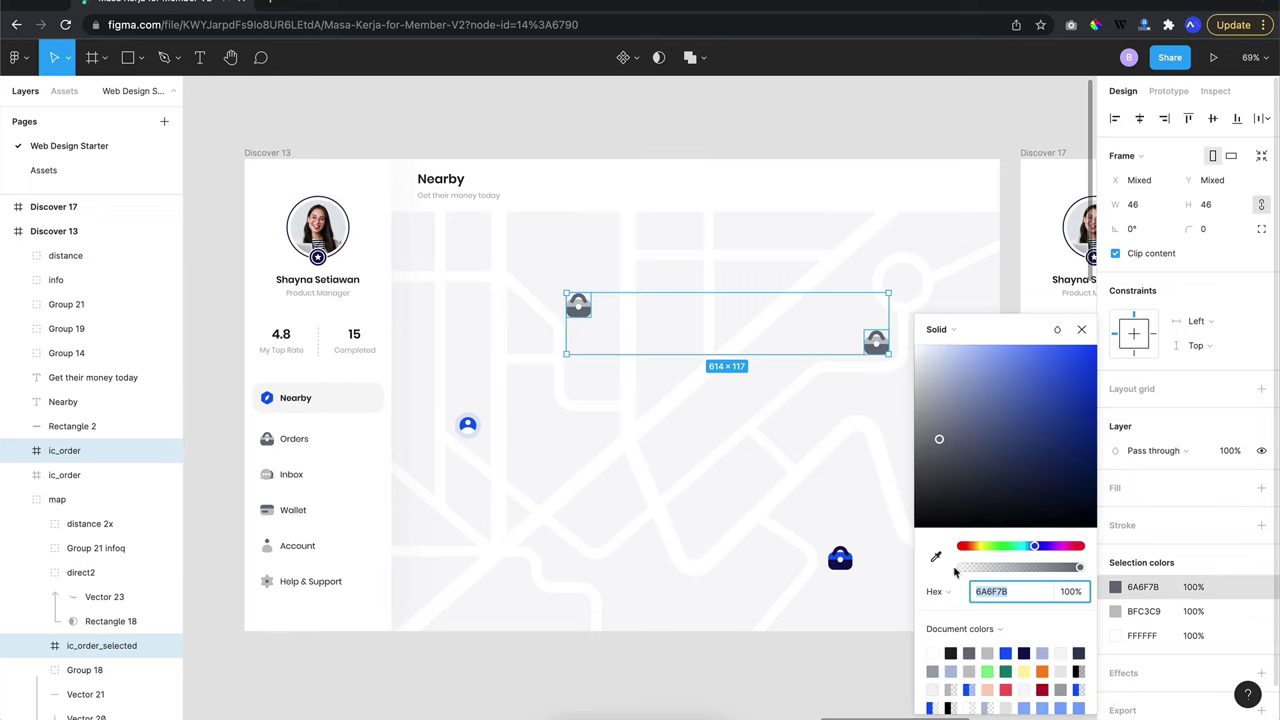
{"action": "left_click", "coordinate": [936, 557]}
{"action": "left_click", "coordinate": [845, 562]}
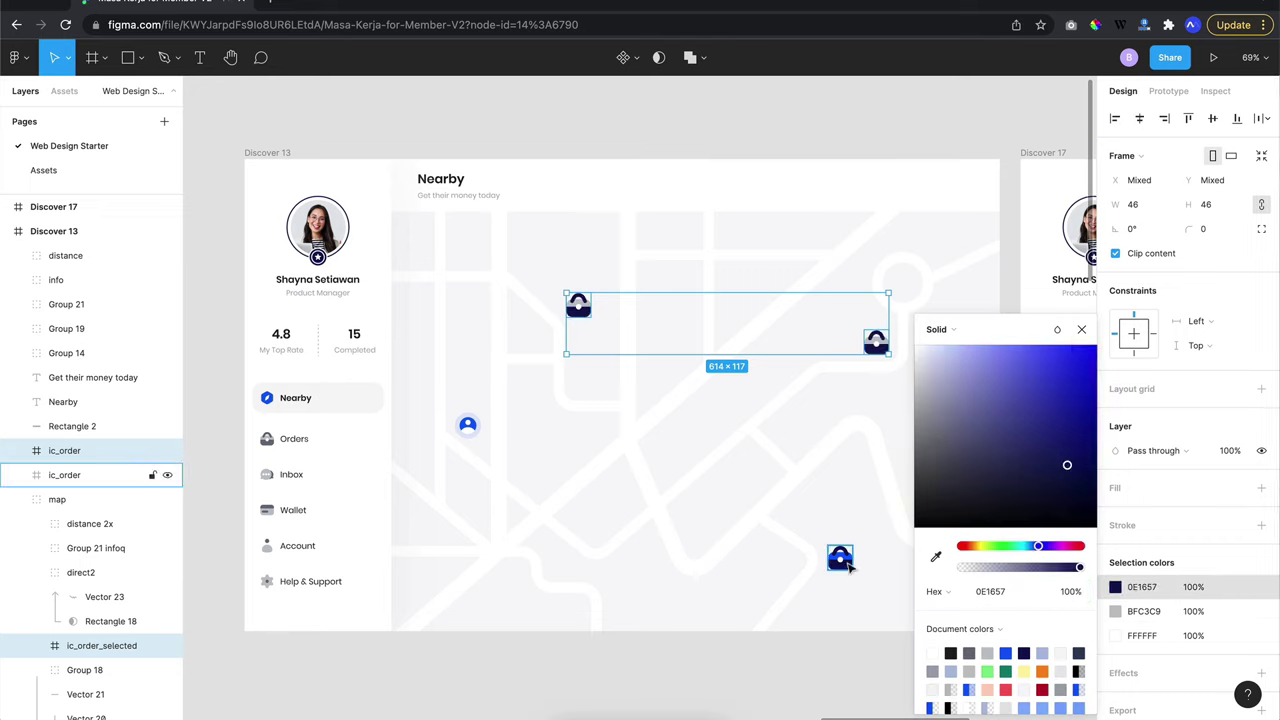
{"action": "left_click", "coordinate": [1116, 611]}
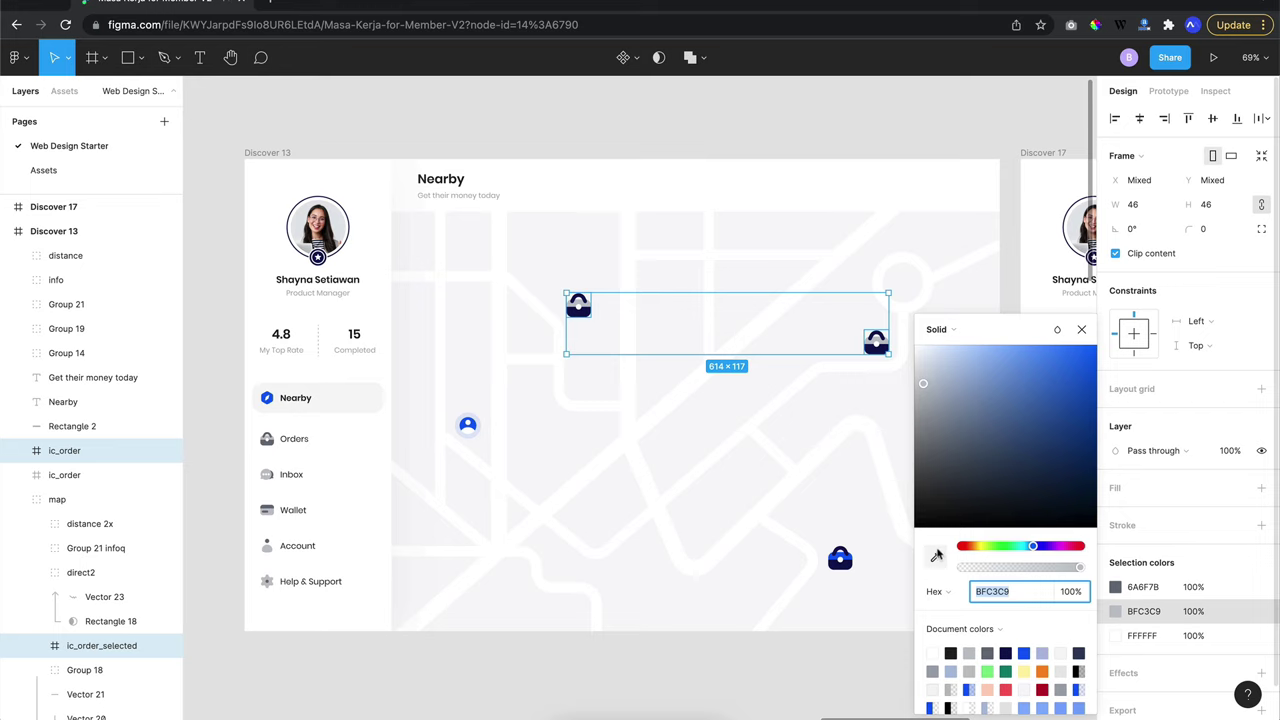
{"action": "left_click", "coordinate": [937, 556]}
{"action": "left_click", "coordinate": [841, 562]}
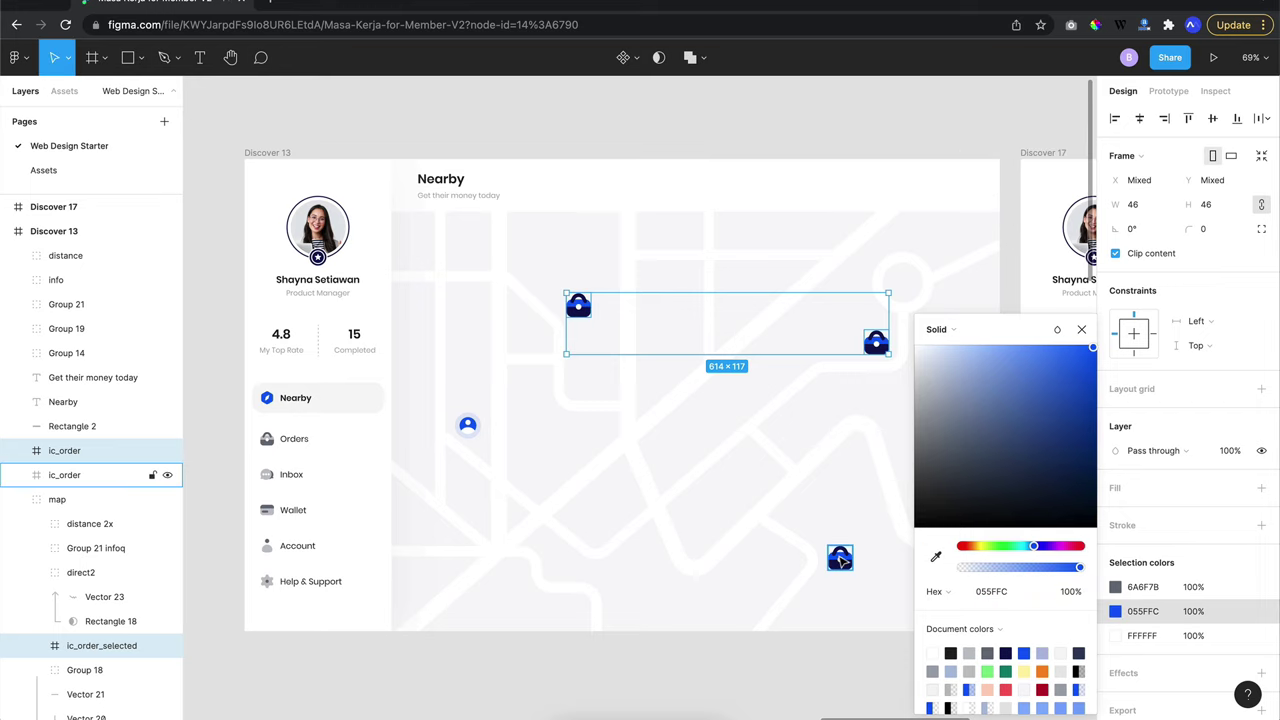
{"action": "left_click", "coordinate": [735, 688]}
{"action": "scroll", "coordinate": [733, 688], "scroll_direction": "down", "scroll_amount": 5}
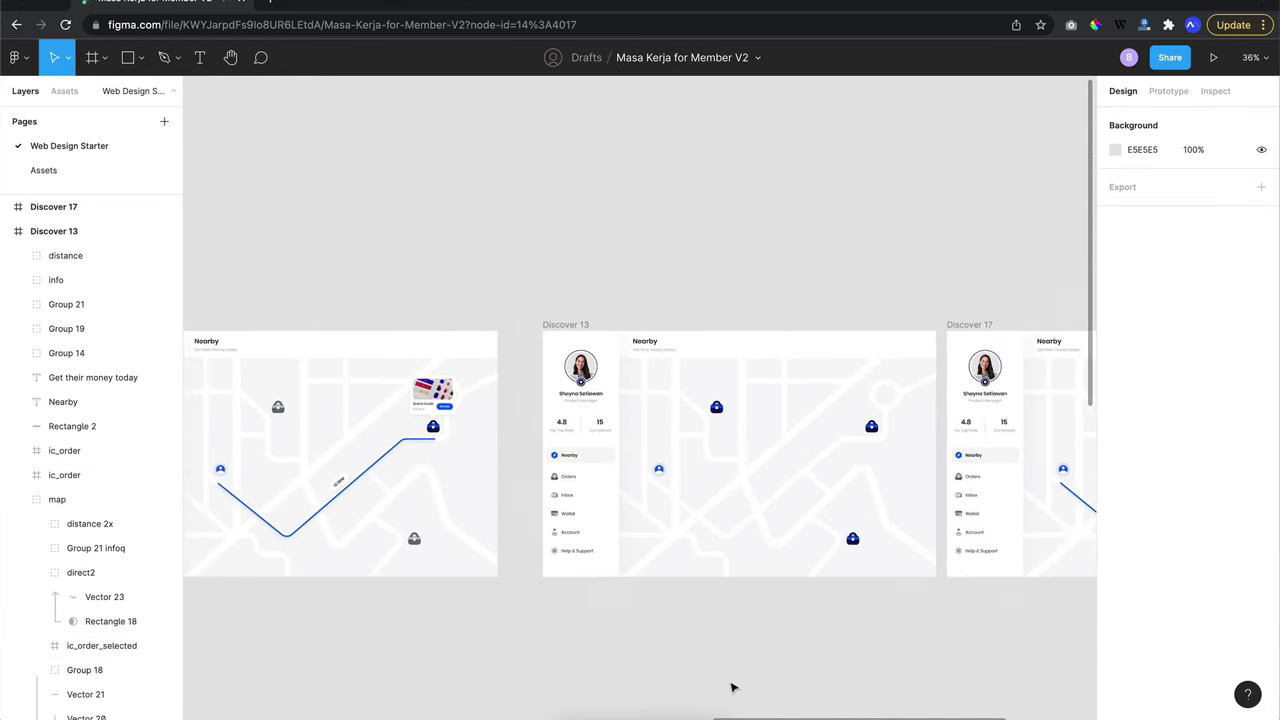
Open the prototype preview in its own browser tab
{"action": "scroll", "coordinate": [733, 688], "scroll_direction": "left", "scroll_amount": 2}
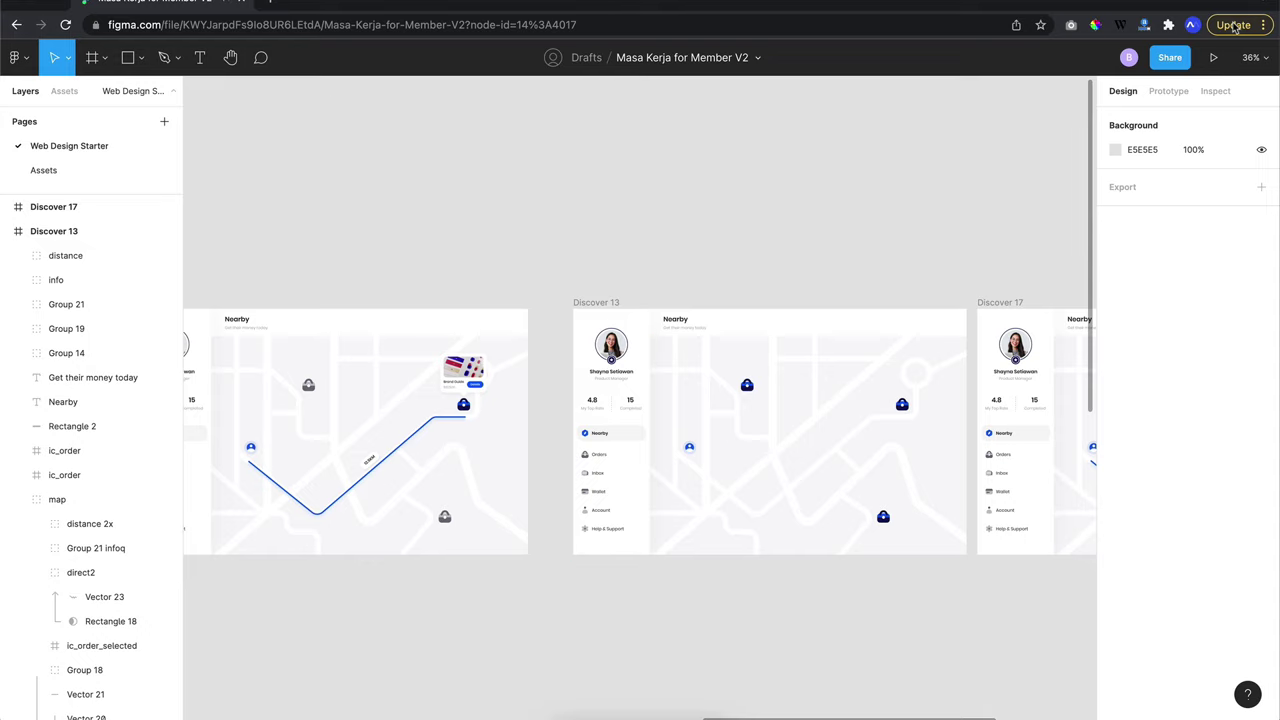
{"action": "left_click", "coordinate": [1208, 60]}
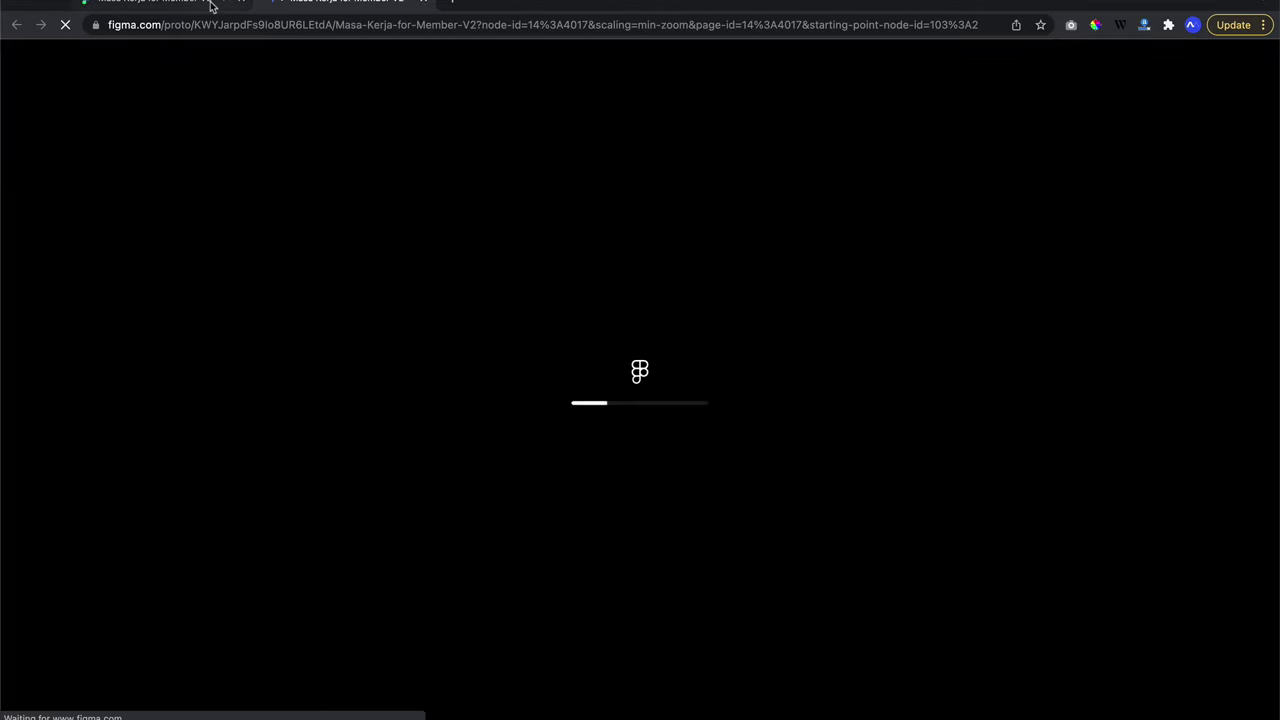
{"action": "left_click", "coordinate": [205, 5]}
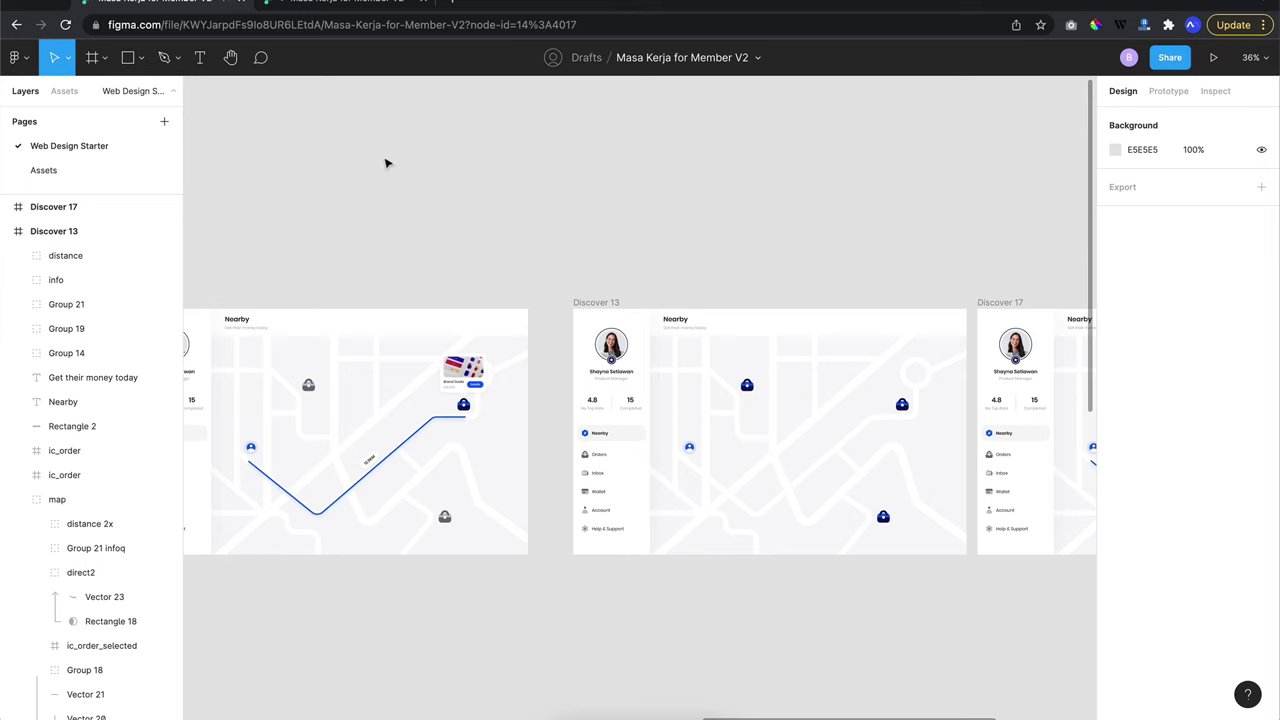
{"action": "scroll", "coordinate": [387, 163], "scroll_direction": "left", "scroll_amount": 5}
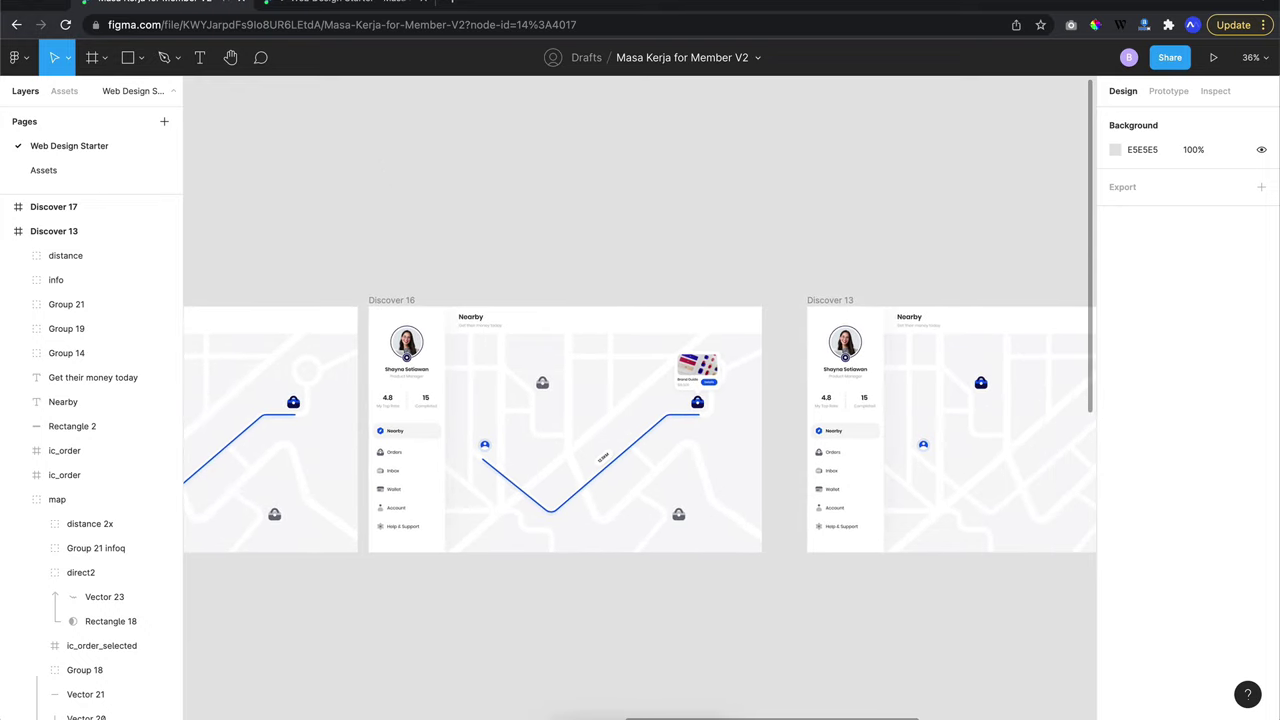
{"action": "left_click", "coordinate": [340, 5]}
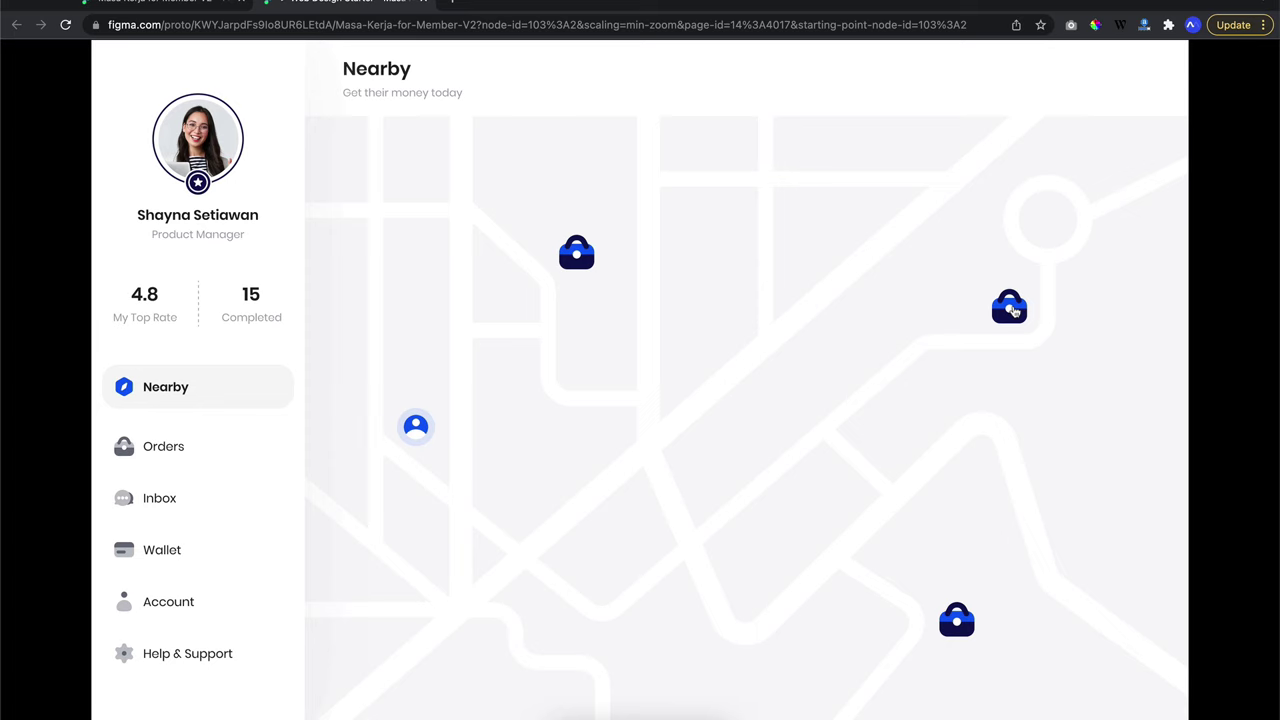
Tap a bag to check the Brand Guide route, tap back, then return to the editor
{"action": "left_click", "coordinate": [1010, 309]}
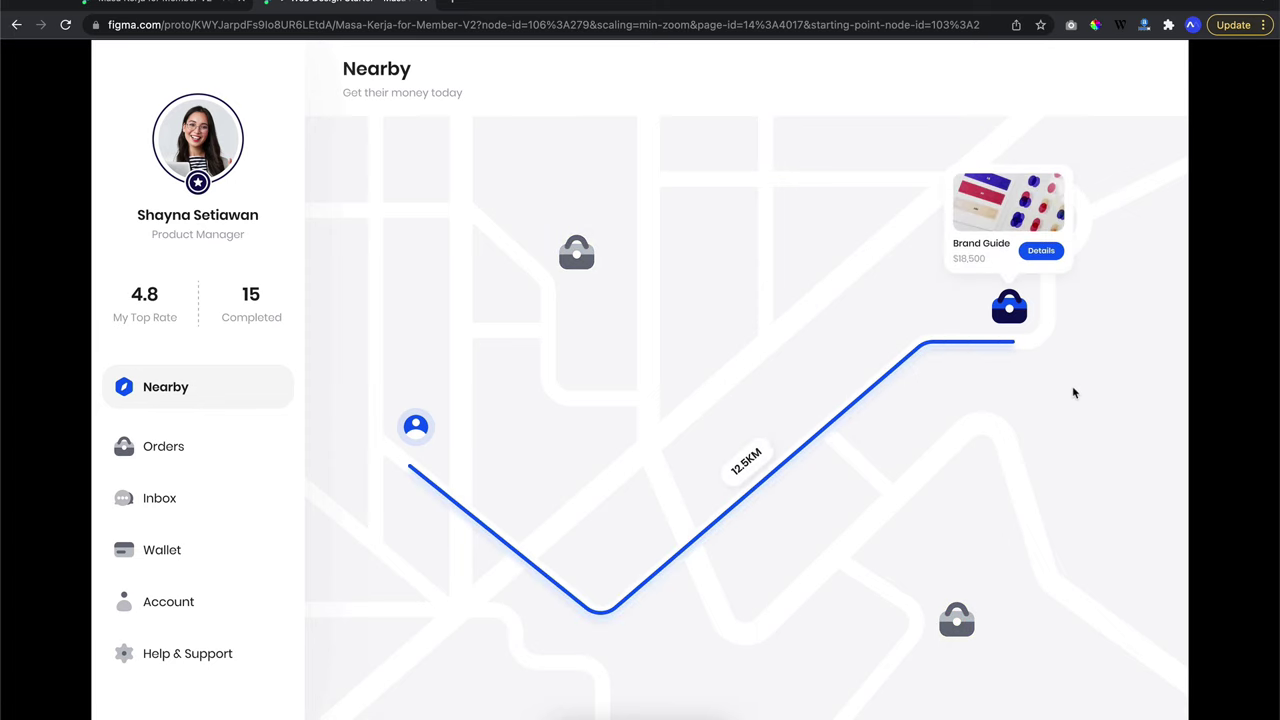
{"action": "left_click", "coordinate": [958, 623]}
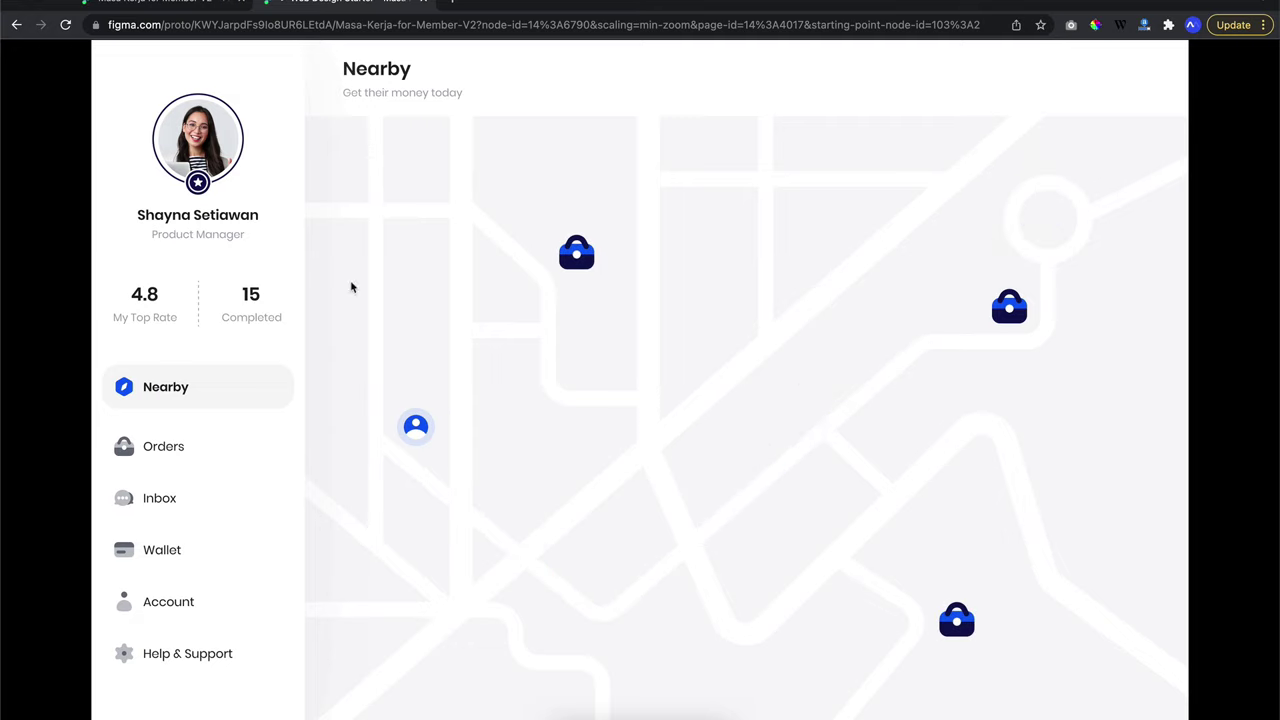
{"action": "left_click", "coordinate": [202, 3]}
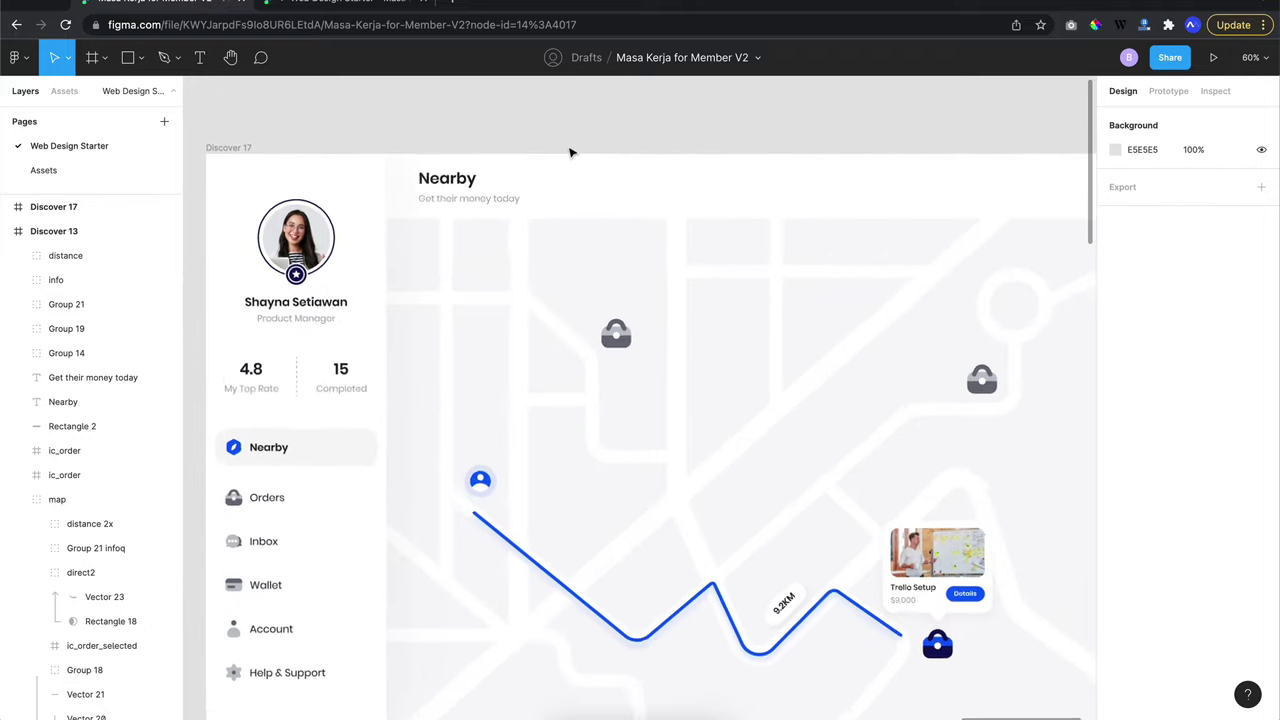
{"action": "scroll", "coordinate": [570, 152], "scroll_direction": "left", "scroll_amount": 5}
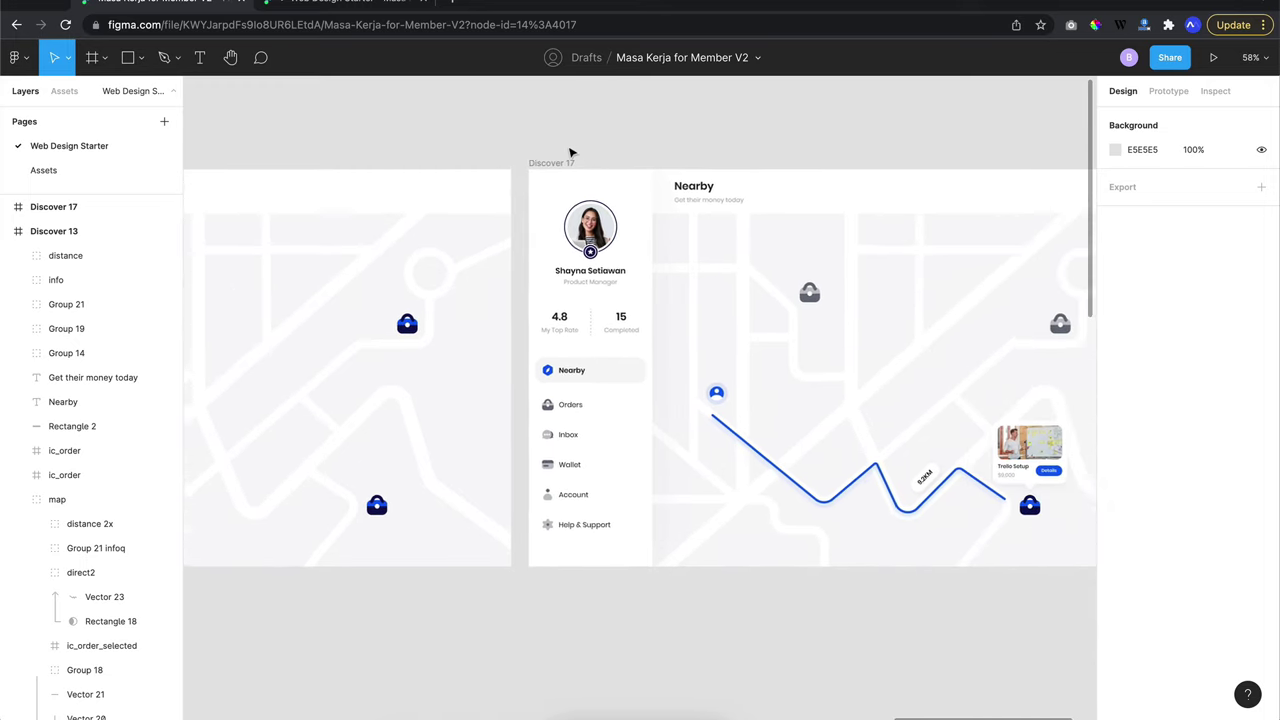
{"action": "scroll", "coordinate": [570, 152], "scroll_direction": "left", "scroll_amount": 5}
{"action": "scroll", "coordinate": [570, 152], "scroll_direction": "left", "scroll_amount": 3}
Move Discover 17 further right of Discover 13, then select Discover 13
{"action": "scroll", "coordinate": [570, 152], "scroll_direction": "left", "scroll_amount": 1}
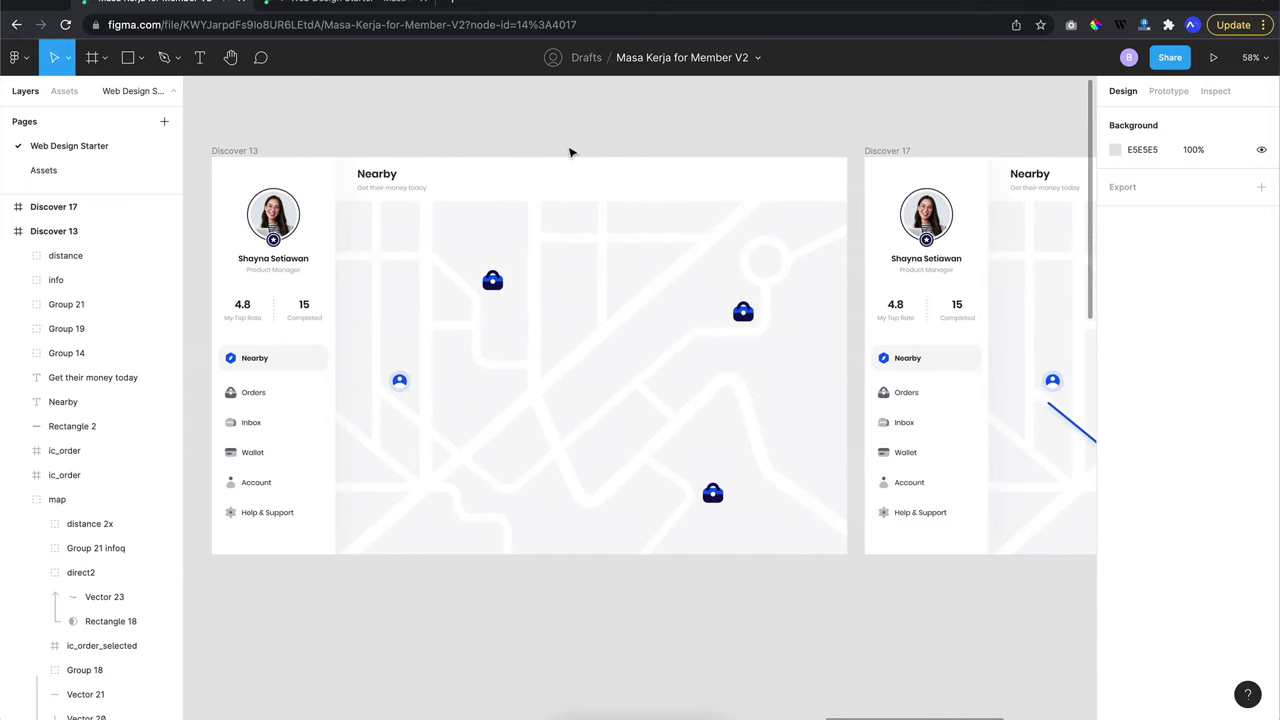
{"action": "left_click", "coordinate": [712, 487]}
{"action": "left_click", "coordinate": [714, 489]}
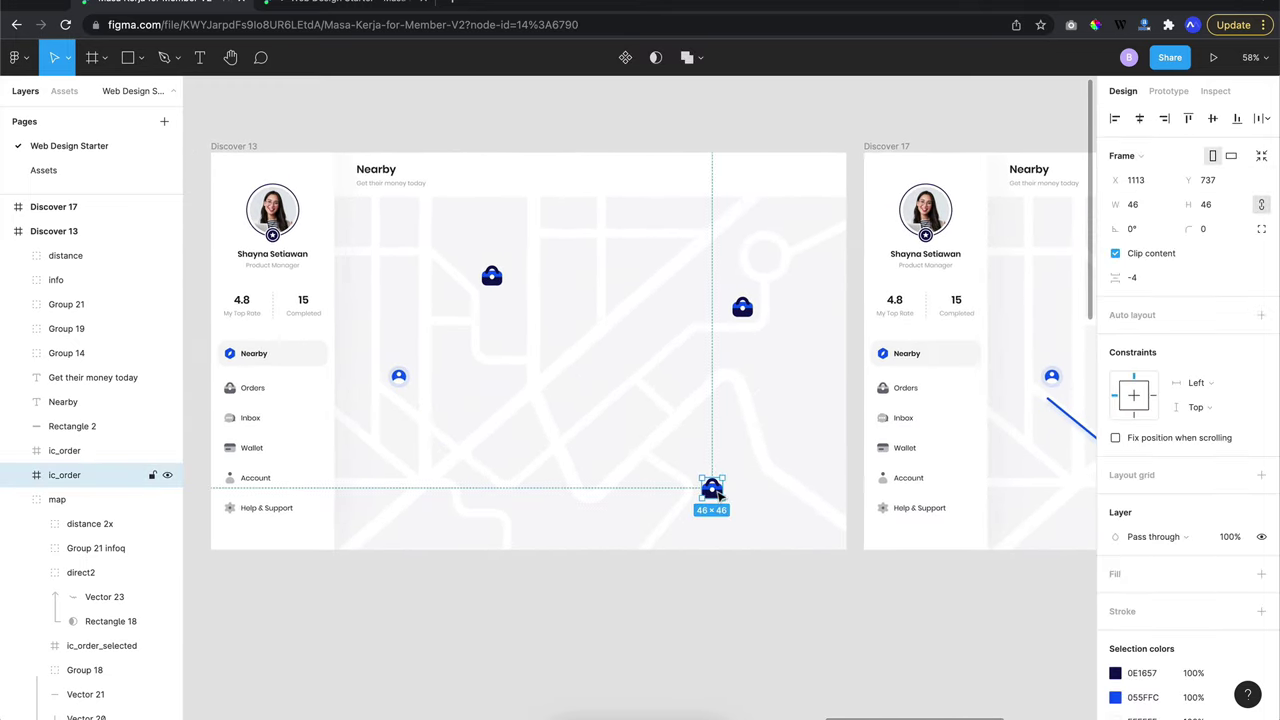
{"action": "scroll", "coordinate": [700, 460], "scroll_direction": "left", "scroll_amount": 5}
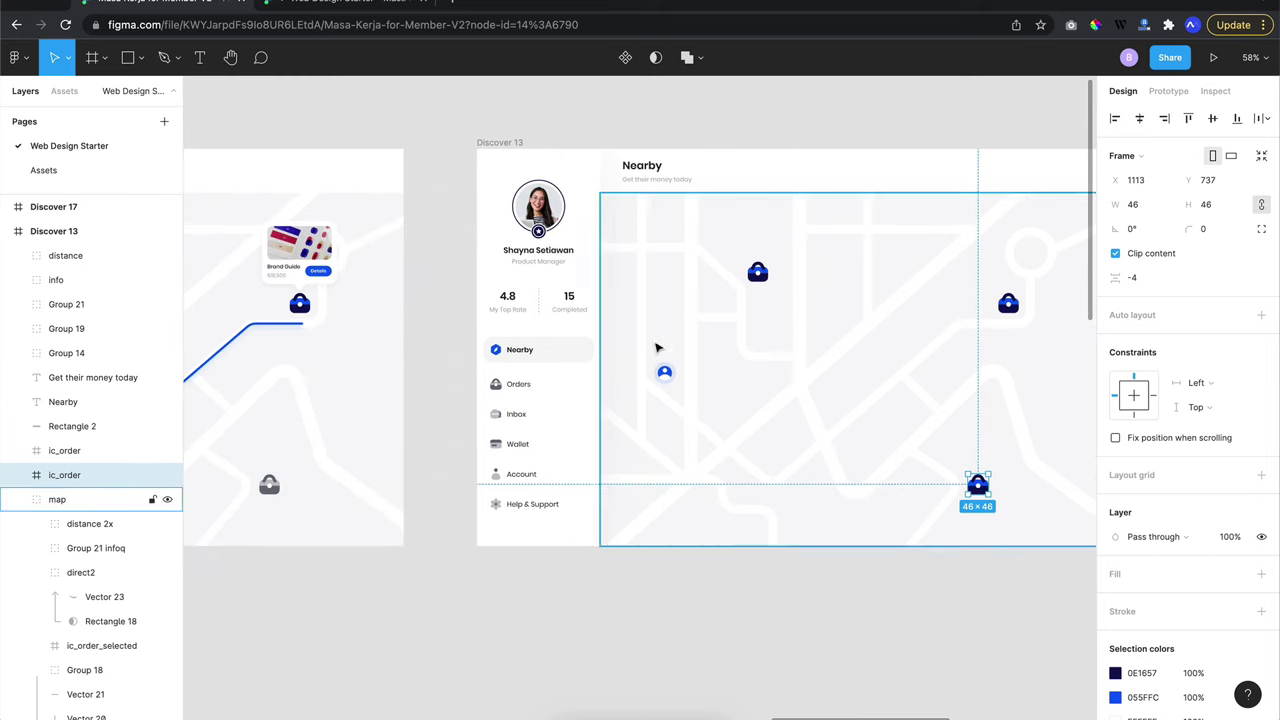
{"action": "left_click", "coordinate": [520, 145]}
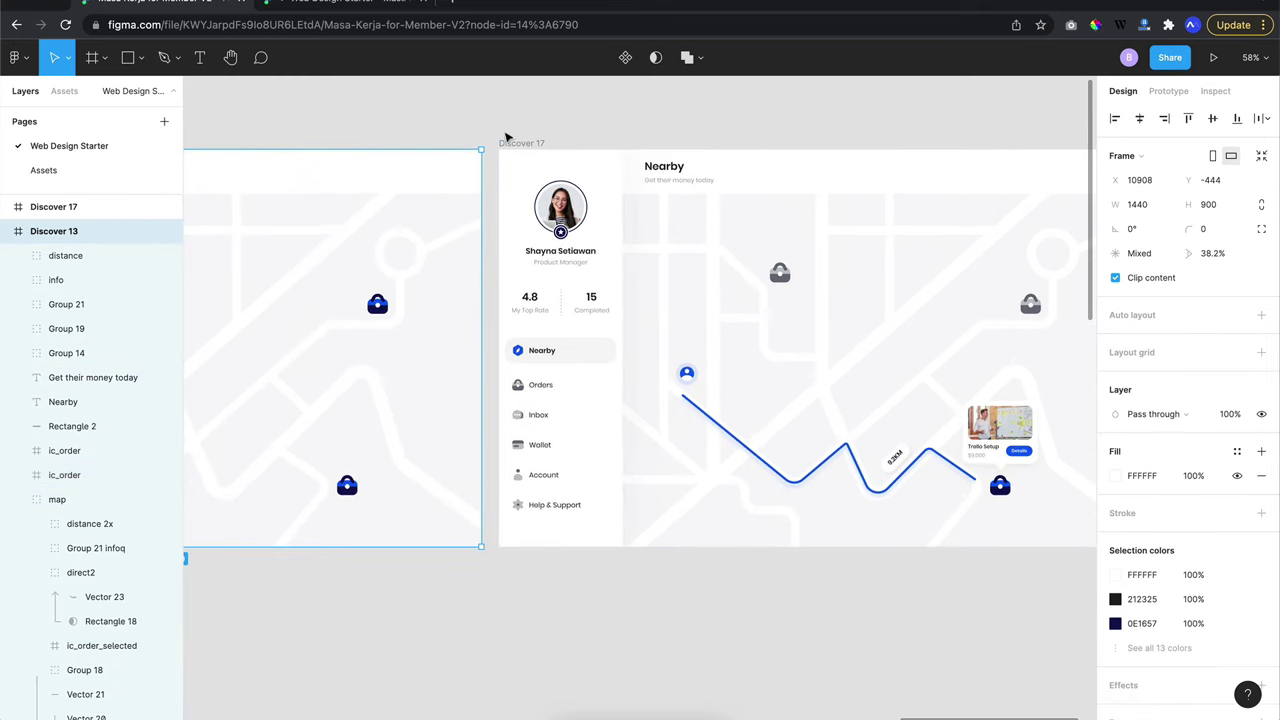
{"action": "left_click", "coordinate": [515, 145]}
{"action": "left_click_drag", "start_coordinate": [515, 145], "coordinate": [314, 131]}
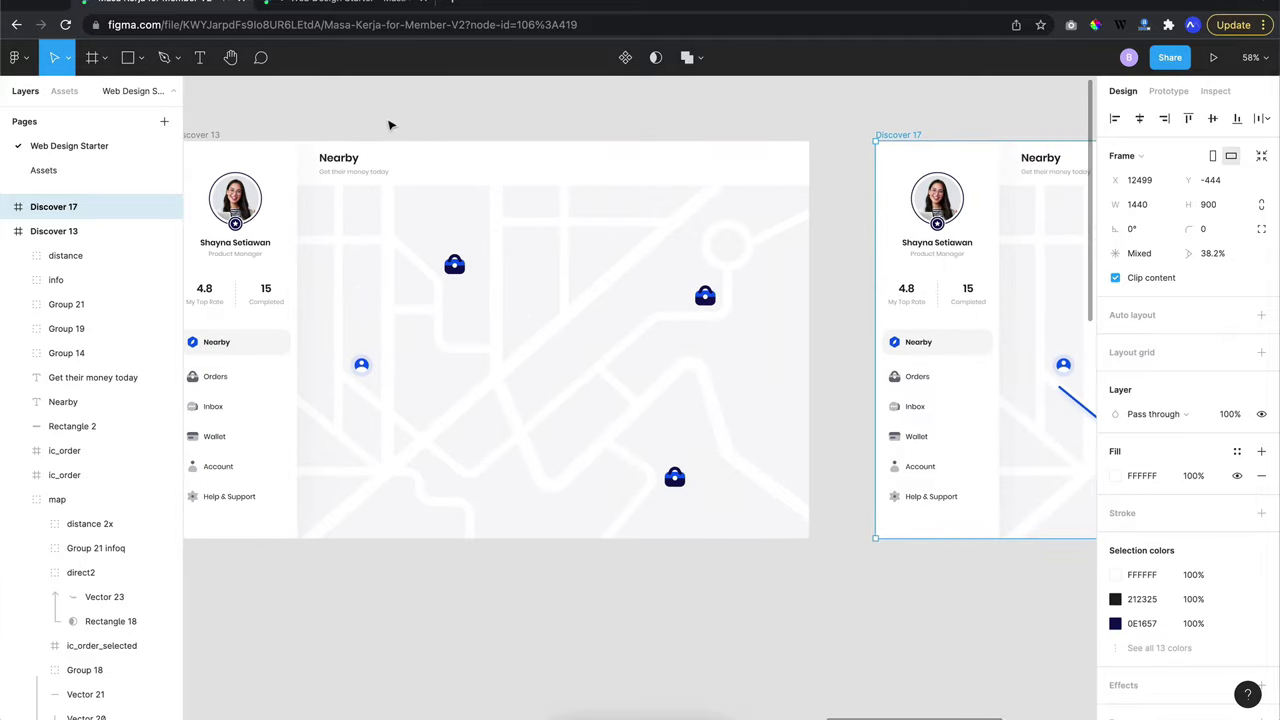
{"action": "left_click", "coordinate": [282, 131]}
Link Discover 13 to Discover 17 with an After delay 1ms smart animate, then preview it
{"action": "scroll", "coordinate": [500, 129], "scroll_direction": "right", "scroll_amount": 3}
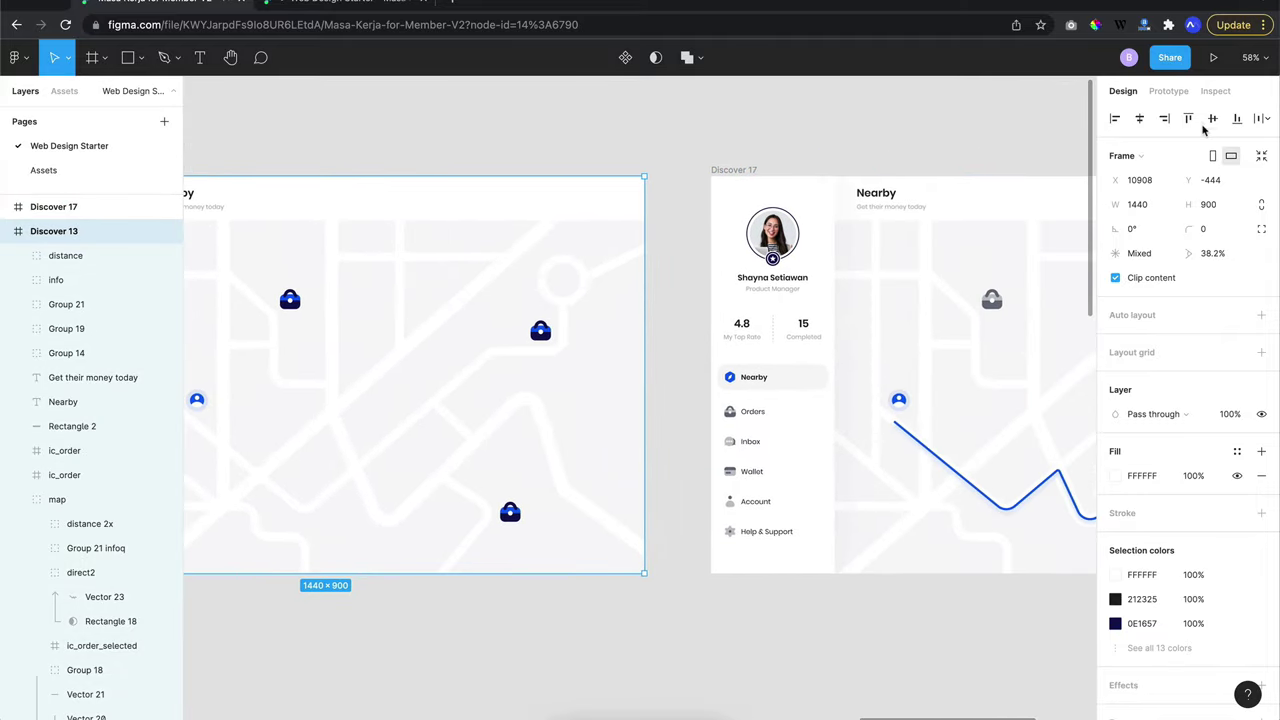
{"action": "left_click", "coordinate": [1168, 91]}
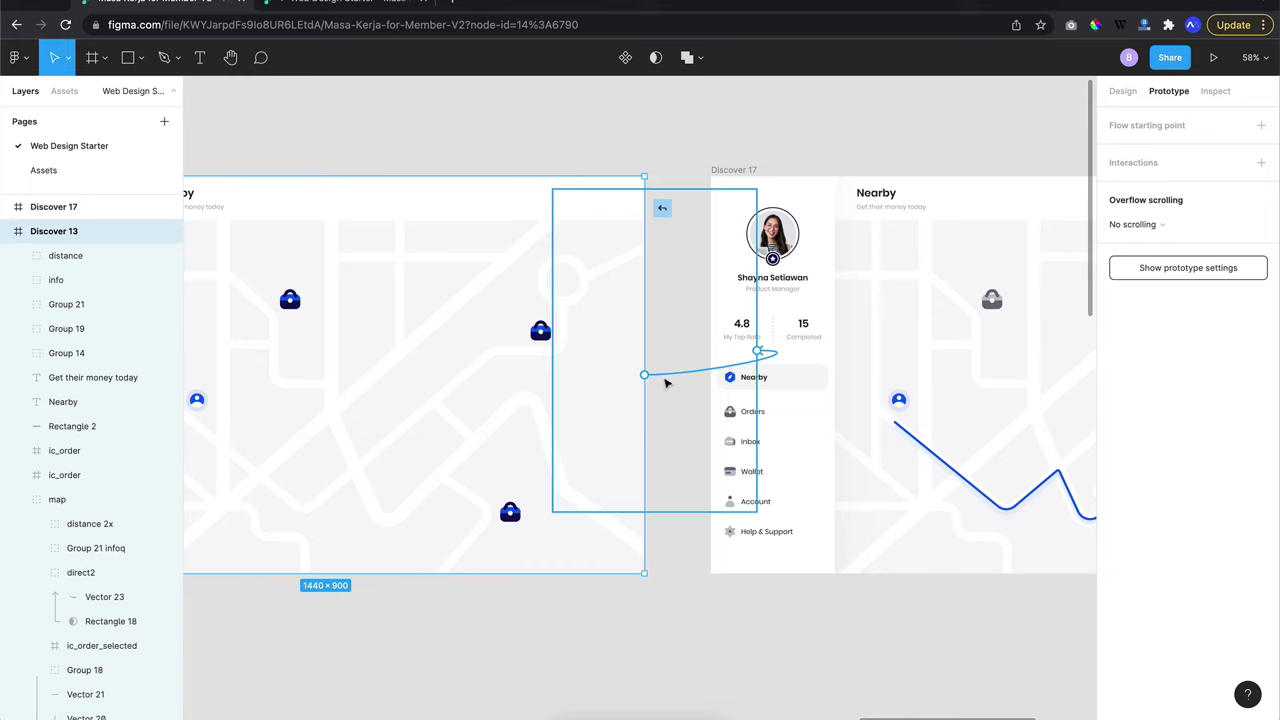
{"action": "mouse_move", "coordinate": [644, 375]}
{"action": "left_mouse_down"}
{"action": "mouse_move", "coordinate": [695, 396]}
{"action": "mouse_move", "coordinate": [748, 190]}
{"action": "mouse_move", "coordinate": [728, 188]}
{"action": "left_mouse_up"}
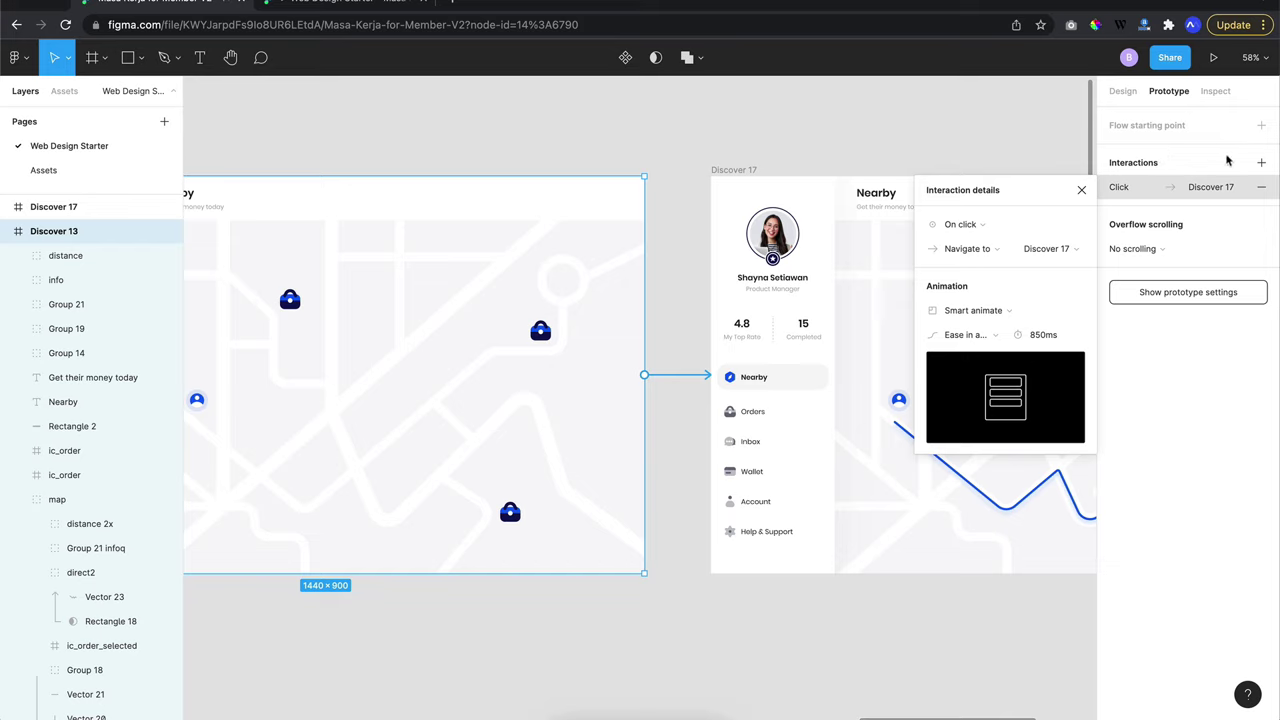
{"action": "left_click", "coordinate": [973, 226]}
{"action": "left_click", "coordinate": [968, 414]}
{"action": "left_click", "coordinate": [1050, 224]}
{"action": "type", "text": "1"}
{"action": "key", "text": "Return"}
{"action": "left_click", "coordinate": [806, 140]}
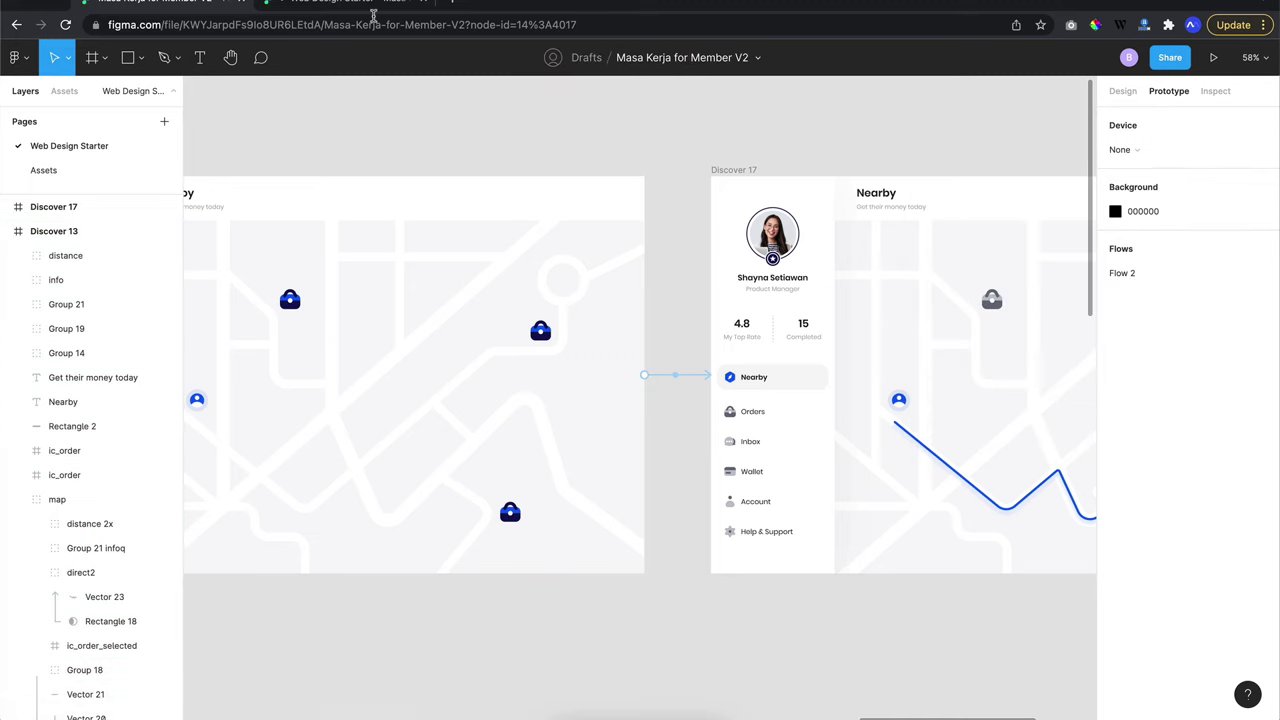
{"action": "left_click", "coordinate": [150, 6]}
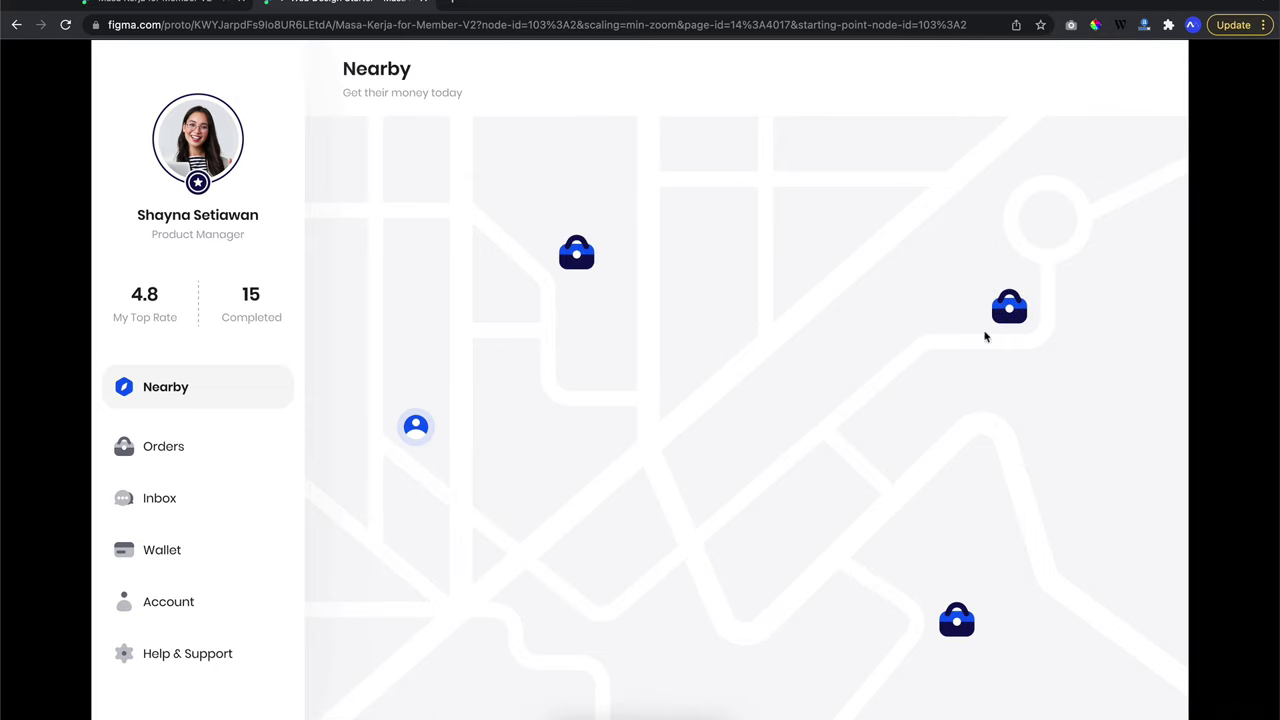
Play the Brand Guide and Trello Setup route animations in the preview, then return to the editor
{"action": "left_click", "coordinate": [1010, 315]}
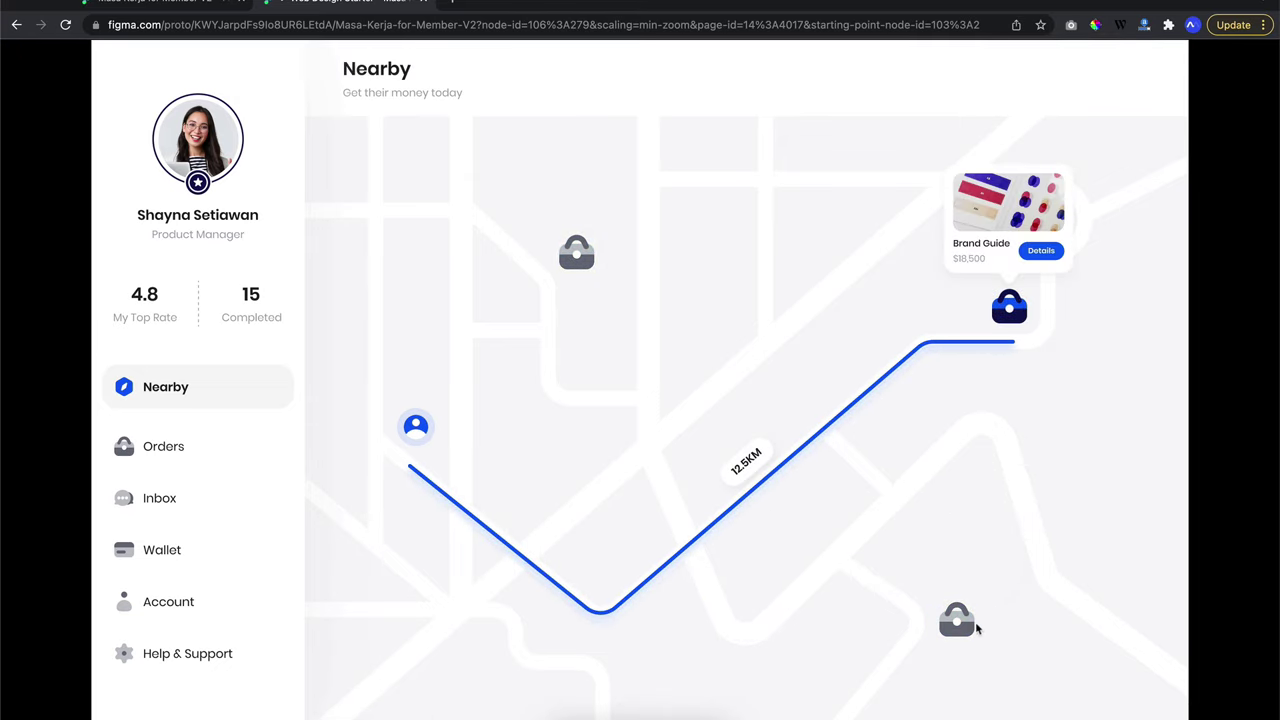
{"action": "left_click", "coordinate": [968, 628]}
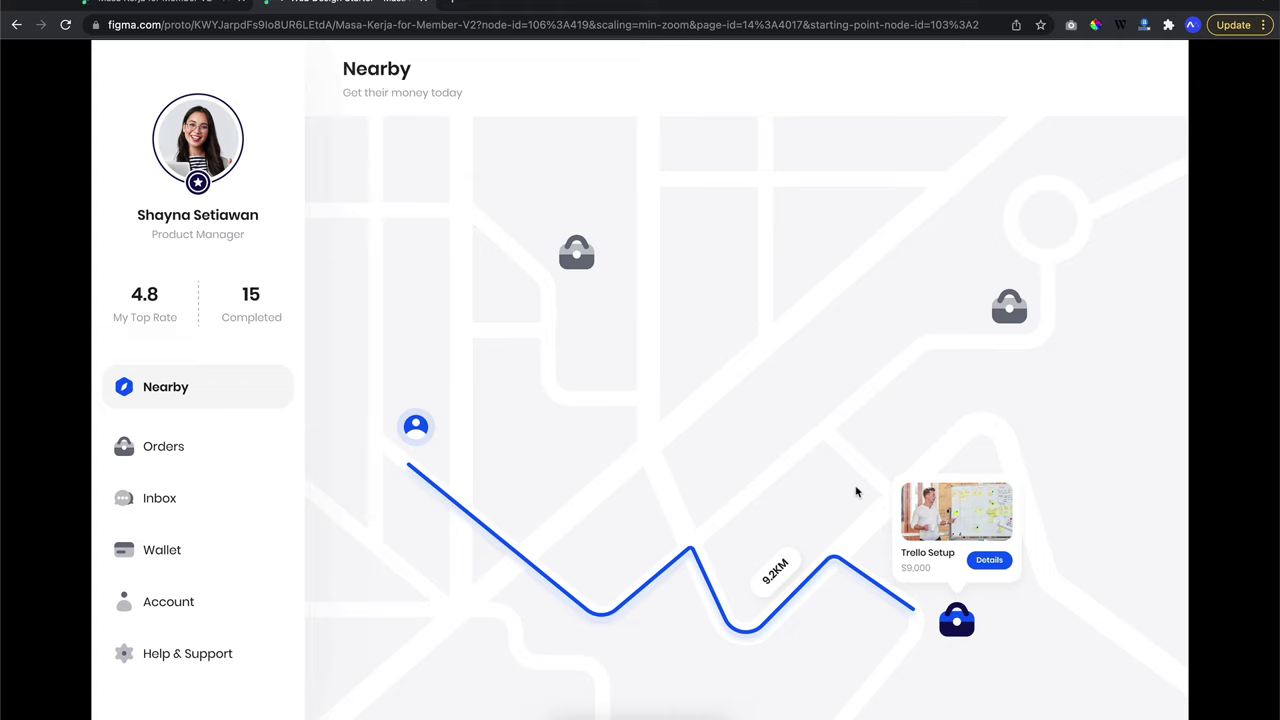
{"action": "left_click", "coordinate": [160, 8]}
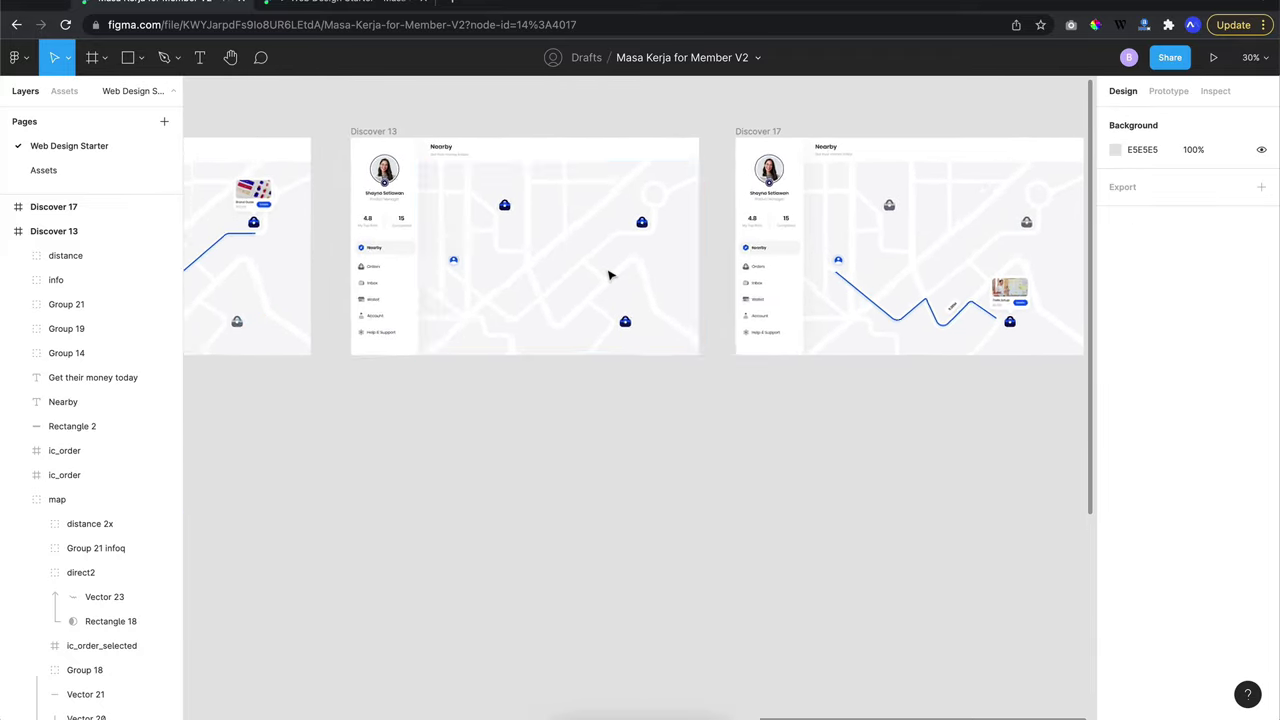
Select the Trello Setup card on Discover 17 and nudge it upward
{"action": "scroll", "coordinate": [609, 272], "scroll_direction": "up", "scroll_amount": 5}
{"action": "left_click", "coordinate": [573, 415]}
{"action": "left_click", "coordinate": [667, 315]}
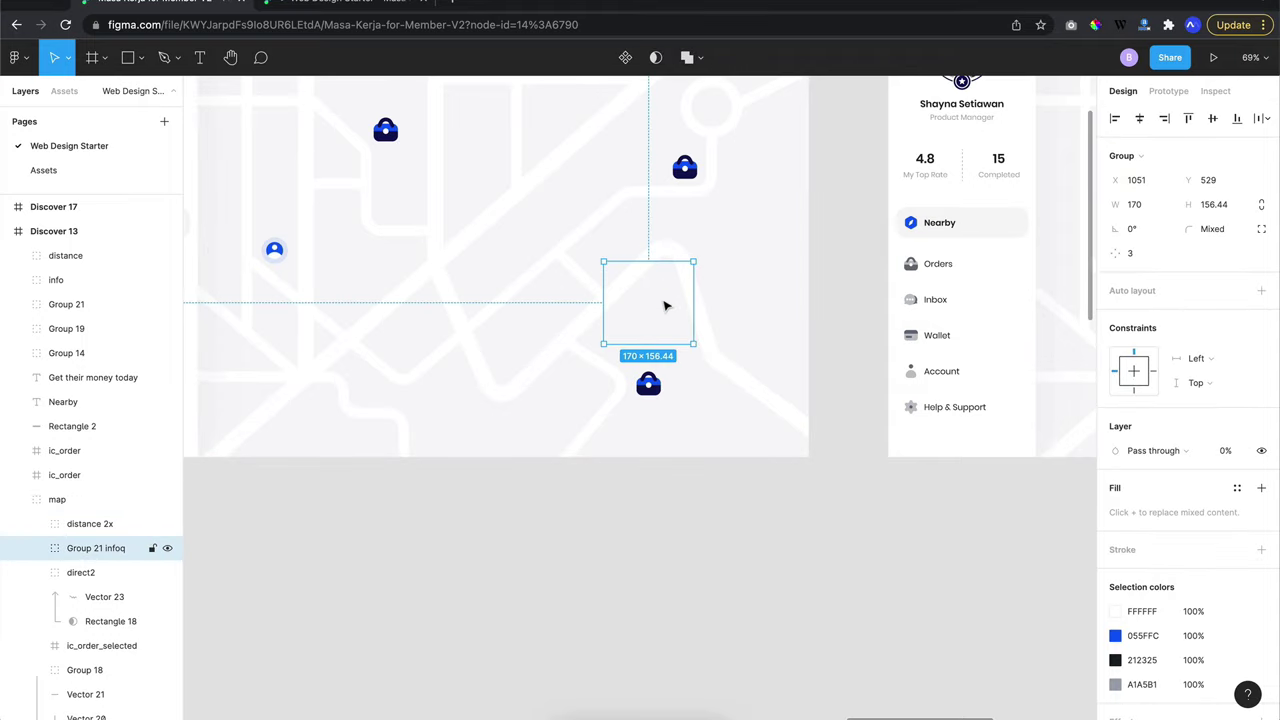
{"action": "scroll", "coordinate": [663, 303], "scroll_direction": "right", "scroll_amount": 4}
{"action": "scroll", "coordinate": [750, 310], "scroll_direction": "right", "scroll_amount": 5}
{"action": "scroll", "coordinate": [840, 314], "scroll_direction": "right", "scroll_amount": 3}
{"action": "left_click", "coordinate": [850, 395]}
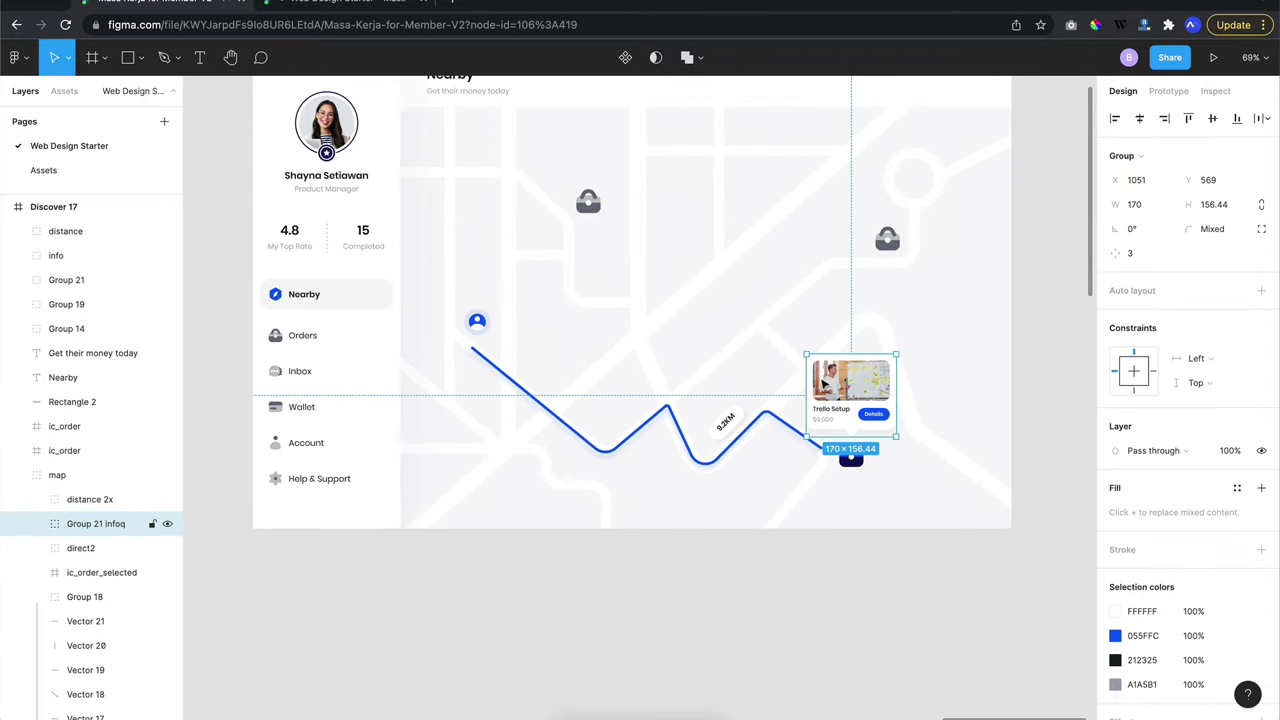
{"action": "scroll", "coordinate": [823, 384], "scroll_direction": "up", "scroll_amount": 3}
{"action": "scroll", "coordinate": [823, 384], "scroll_direction": "up", "scroll_amount": 2}
{"action": "scroll", "coordinate": [823, 384], "scroll_direction": "left", "scroll_amount": 3}
{"action": "key", "text": "shift+Up"}
{"action": "key", "text": "shift+Up"}
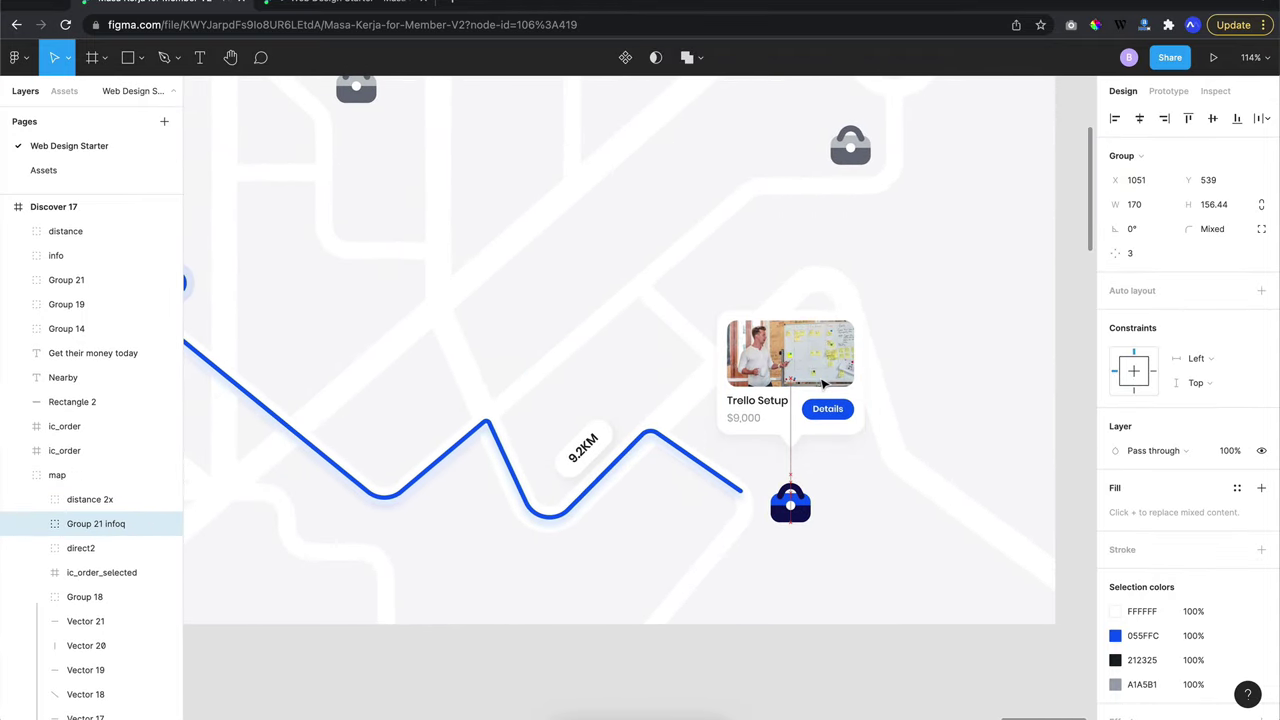
{"action": "key", "text": "shift+Up"}
Nudge the 9.2KM distance label up and to the left
{"action": "key", "text": "shift+Up"}
{"action": "left_click", "coordinate": [585, 458]}
{"action": "key", "text": "shift+Up"}
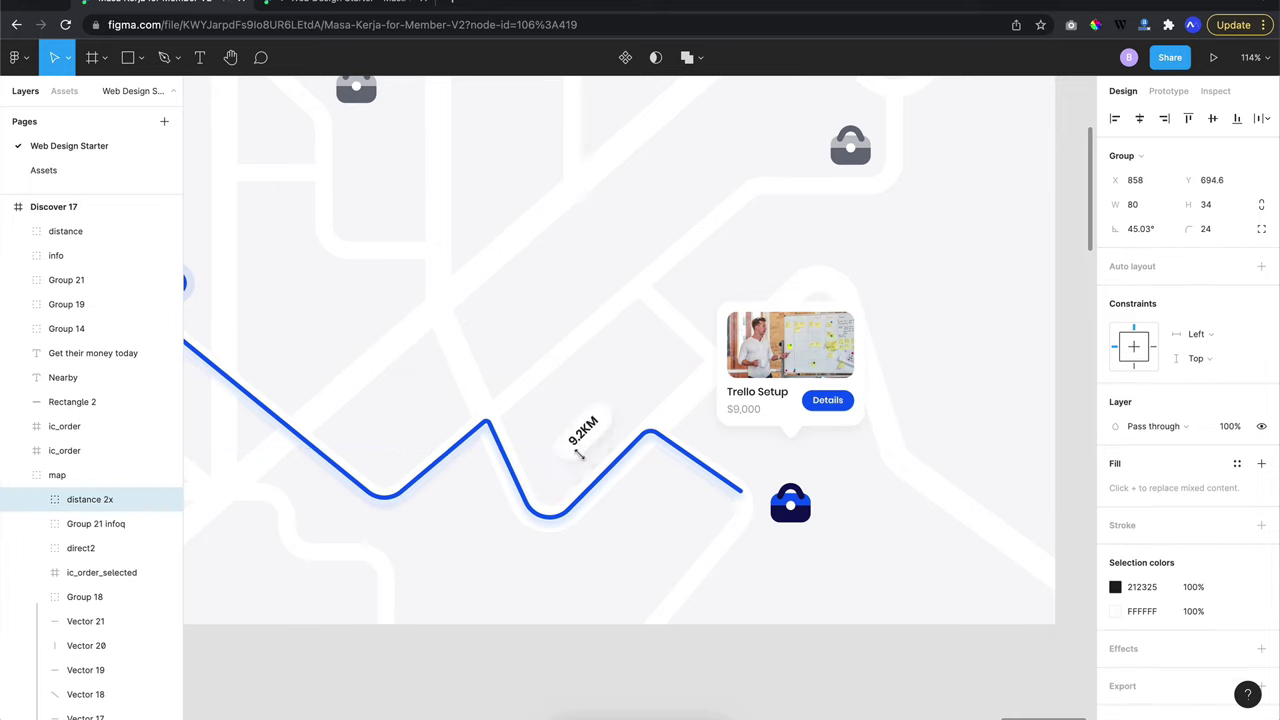
{"action": "key", "text": "shift+Up"}
{"action": "key", "text": "shift+Up"}
{"action": "key", "text": "shift+Left"}
{"action": "key", "text": "shift+Left"}
{"action": "key", "text": "shift+Left"}
{"action": "key", "text": "shift+Left"}
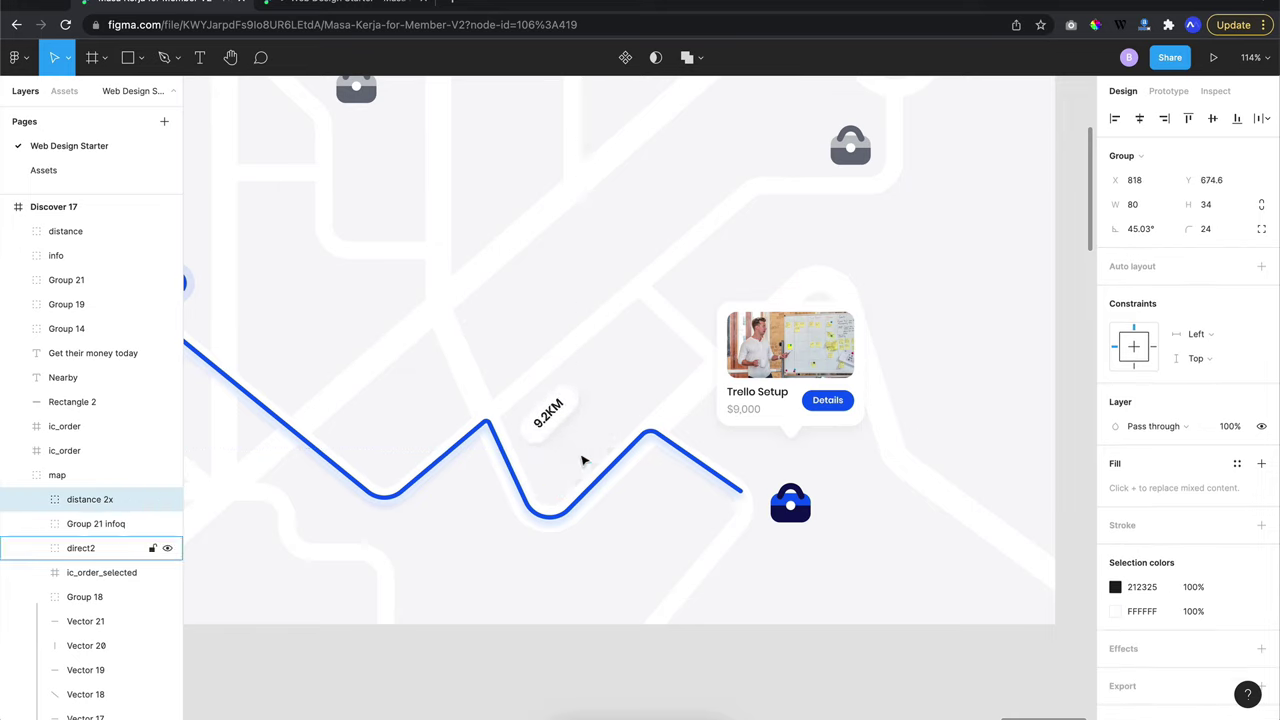
Set both the Trello Setup card and 9.2KM label to 0% opacity
{"action": "left_click", "coordinate": [778, 393], "text": "shift"}
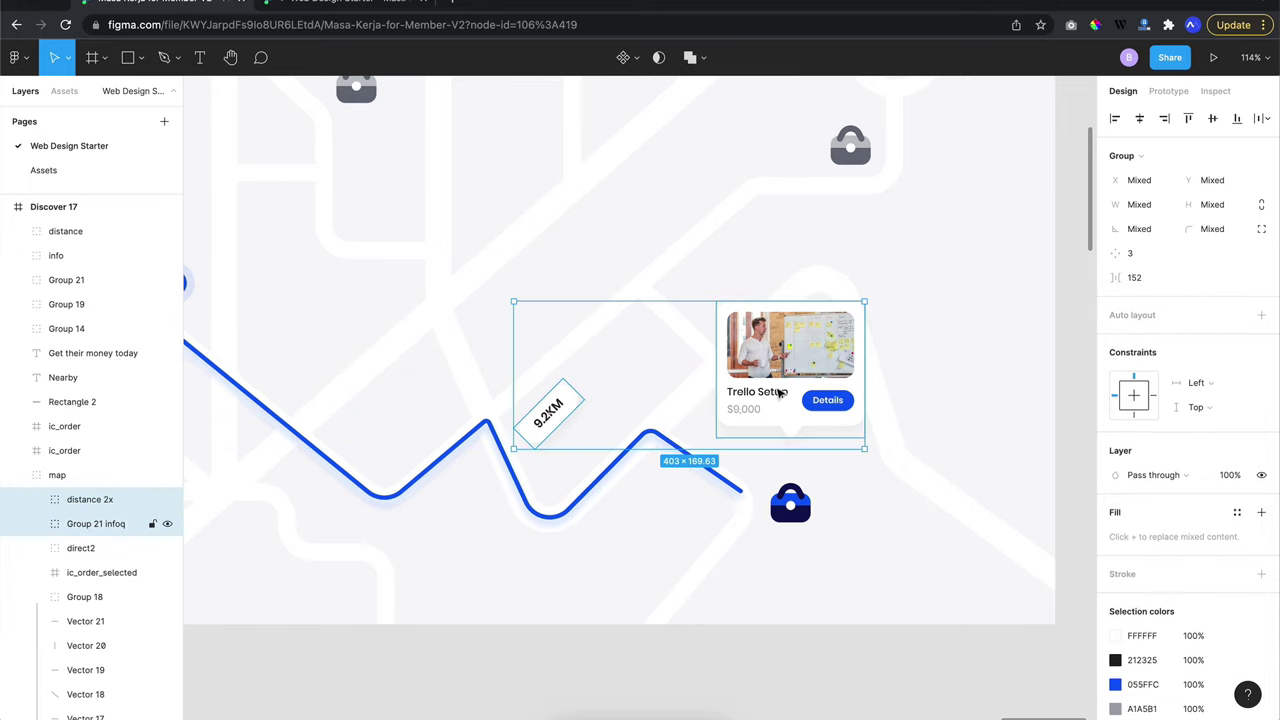
{"action": "left_click", "coordinate": [1230, 474]}
{"action": "type", "text": "0"}
{"action": "key", "text": "Return"}
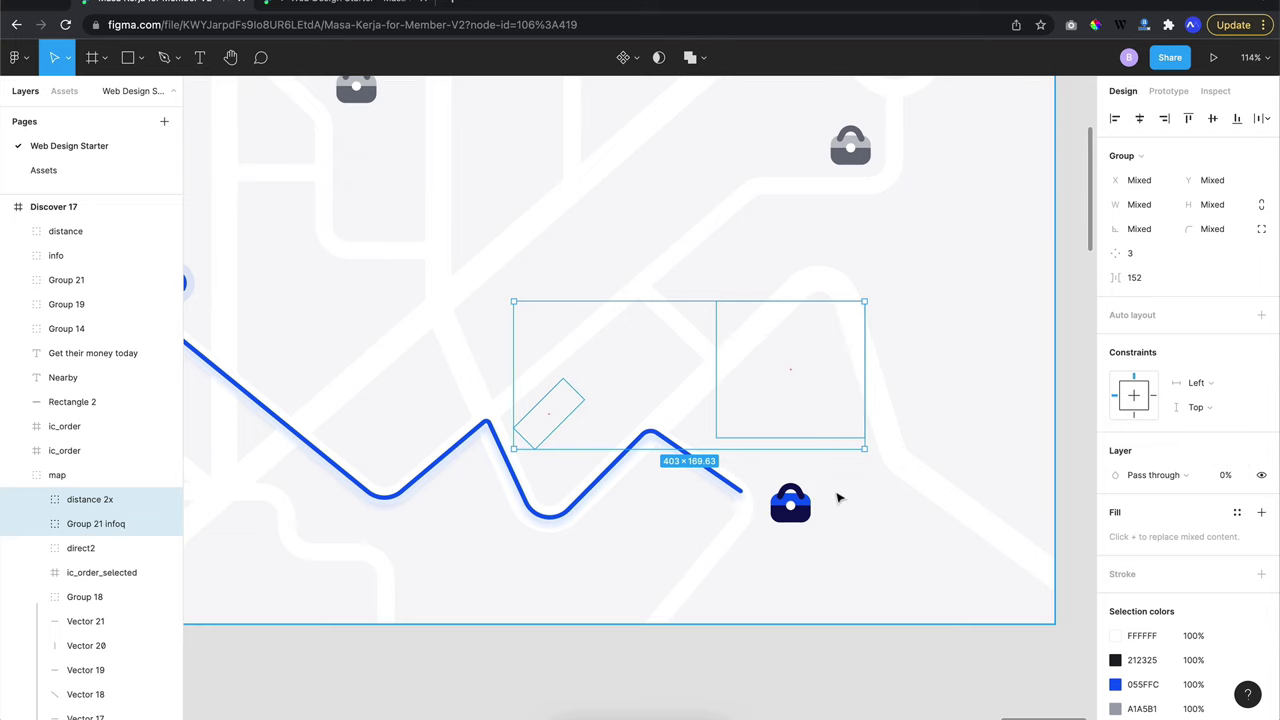
{"action": "scroll", "coordinate": [780, 663], "scroll_direction": "down", "scroll_amount": 5}
{"action": "left_click", "coordinate": [781, 667]}
{"action": "scroll", "coordinate": [780, 666], "scroll_direction": "down", "scroll_amount": 5}
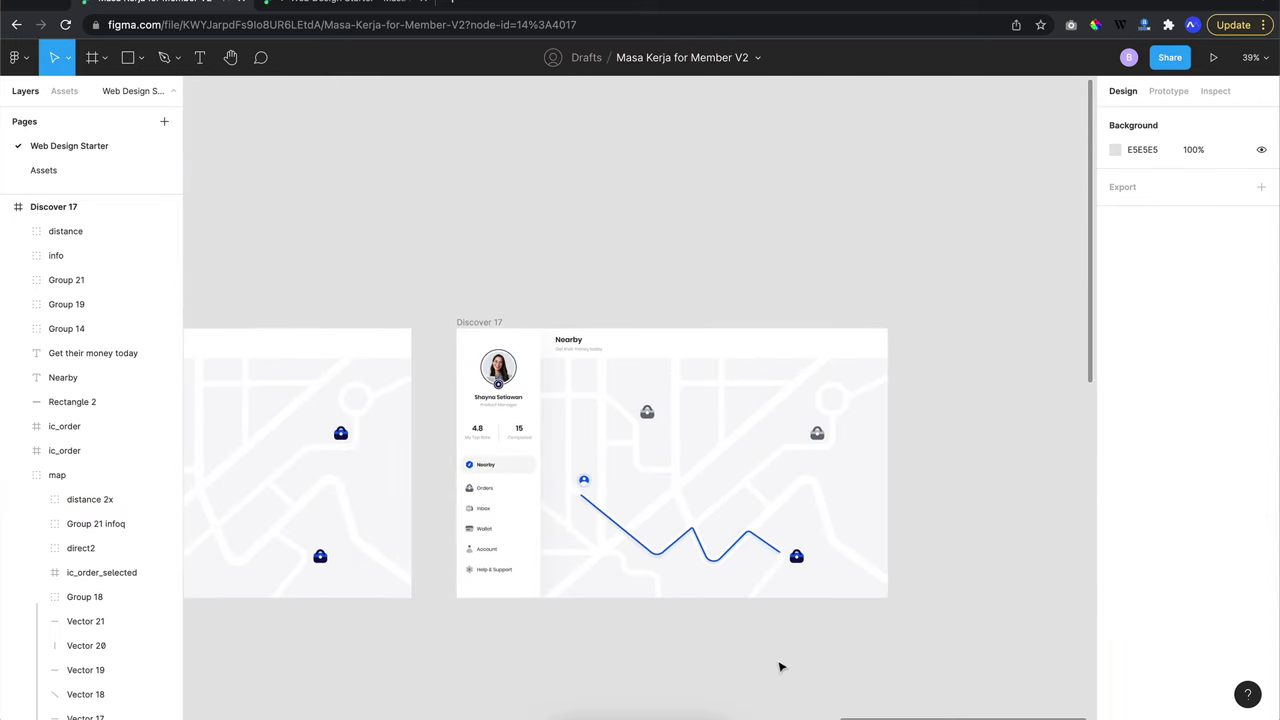
{"action": "scroll", "coordinate": [600, 450], "scroll_direction": "down", "scroll_amount": 2}
Duplicate Discover 17 to create Discover 18
{"action": "left_click", "coordinate": [437, 289]}
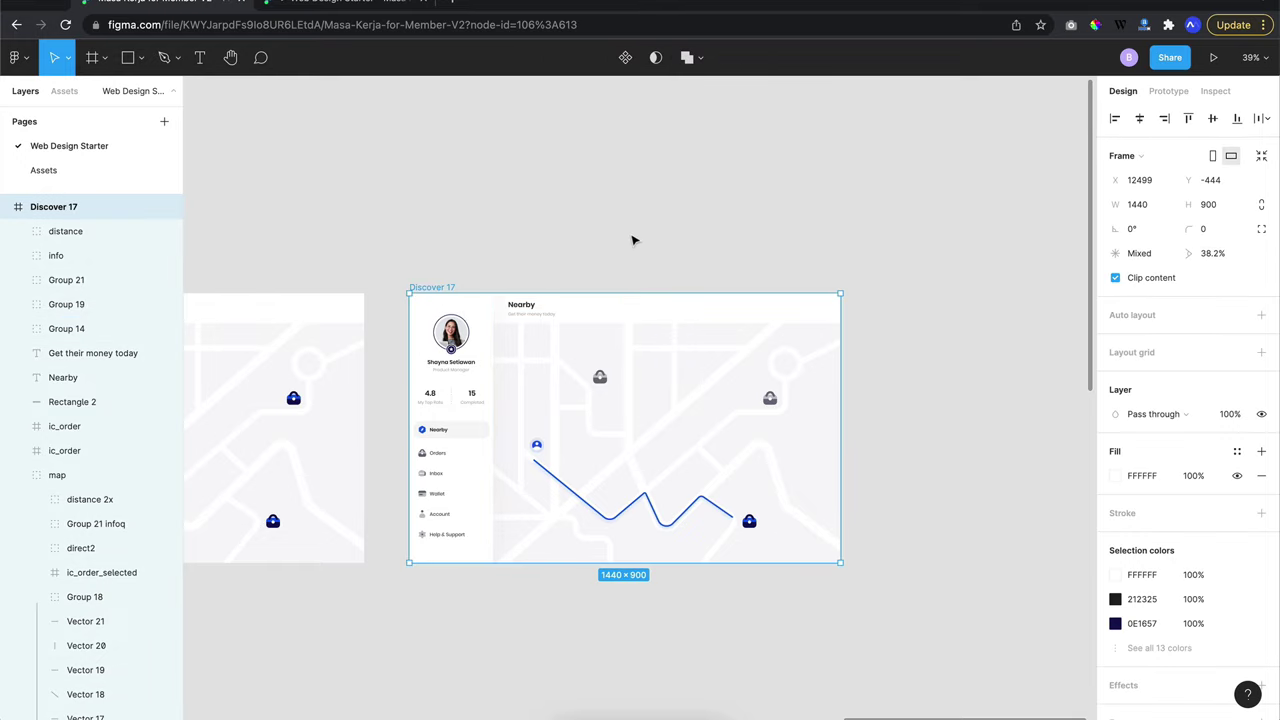
{"action": "key", "text": "ctrl+d"}
{"action": "scroll", "coordinate": [630, 233], "scroll_direction": "up", "scroll_amount": 5}
{"action": "scroll", "coordinate": [780, 502], "scroll_direction": "down", "scroll_amount": 2}
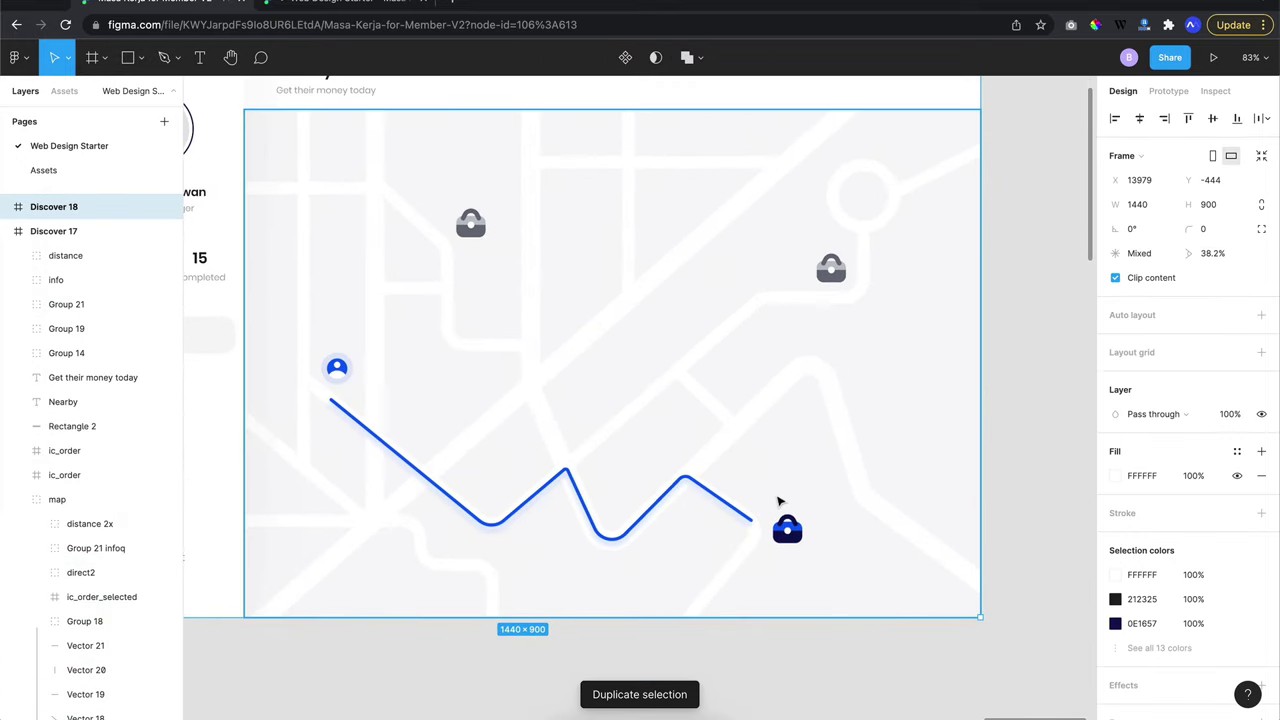
Set the Trello Setup card and 9.2KM label in Discover 18 to 100% opacity
{"action": "left_click", "coordinate": [787, 528]}
{"action": "double_click", "coordinate": [803, 458]}
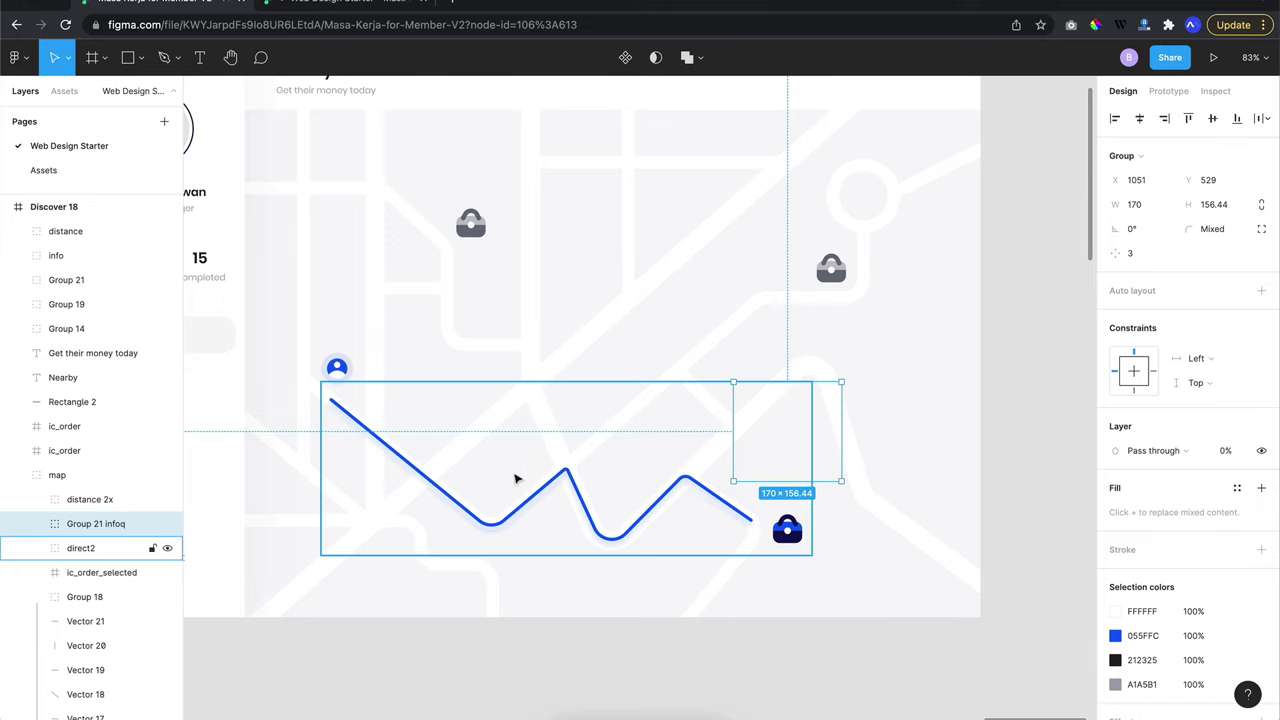
{"action": "left_click", "coordinate": [92, 506], "text": "shift"}
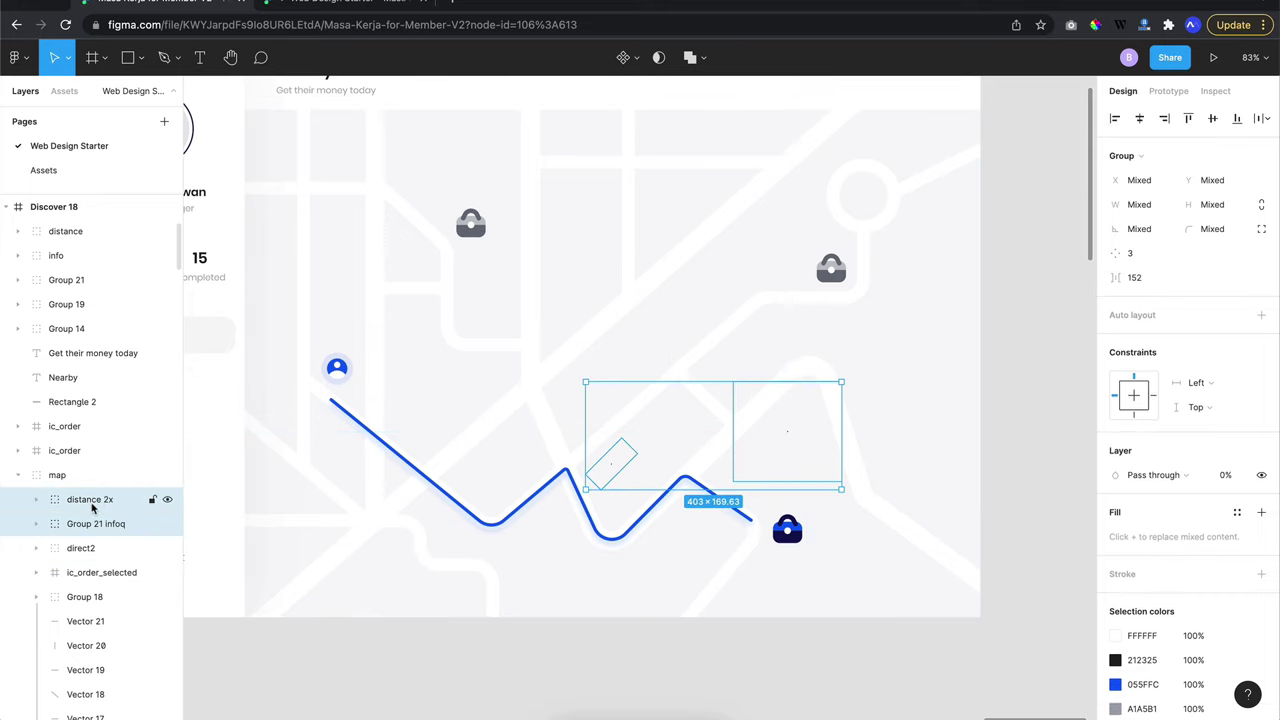
{"action": "left_click", "coordinate": [1226, 475]}
{"action": "type", "text": "0"}
{"action": "key", "text": "Return"}
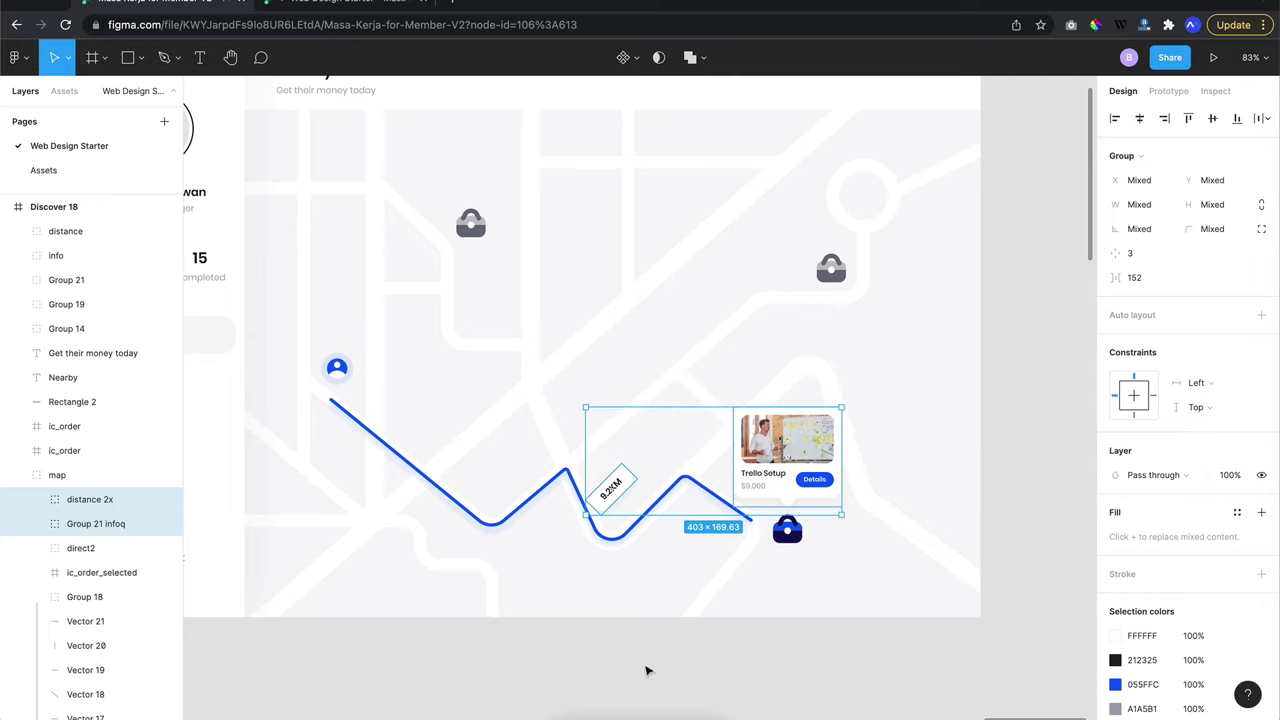
Nudge the 9.2KM label right and shift the Discover 18 frame slightly right
{"action": "left_click", "coordinate": [622, 487]}
{"action": "left_click", "coordinate": [619, 487]}
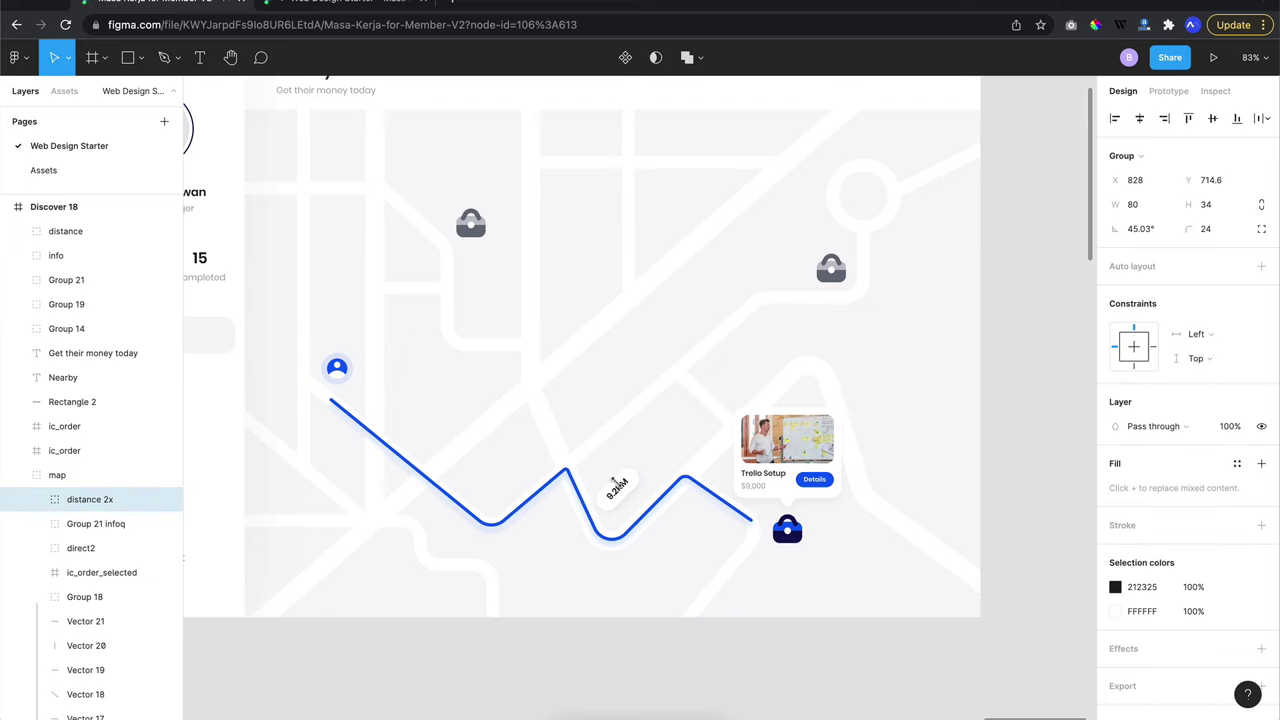
{"action": "key", "text": "shift+Right"}
{"action": "key", "text": "shift+Right"}
{"action": "key", "text": "shift+Right"}
{"action": "scroll", "coordinate": [619, 487], "scroll_direction": "down", "scroll_amount": 5}
{"action": "scroll", "coordinate": [617, 486], "scroll_direction": "left", "scroll_amount": 5}
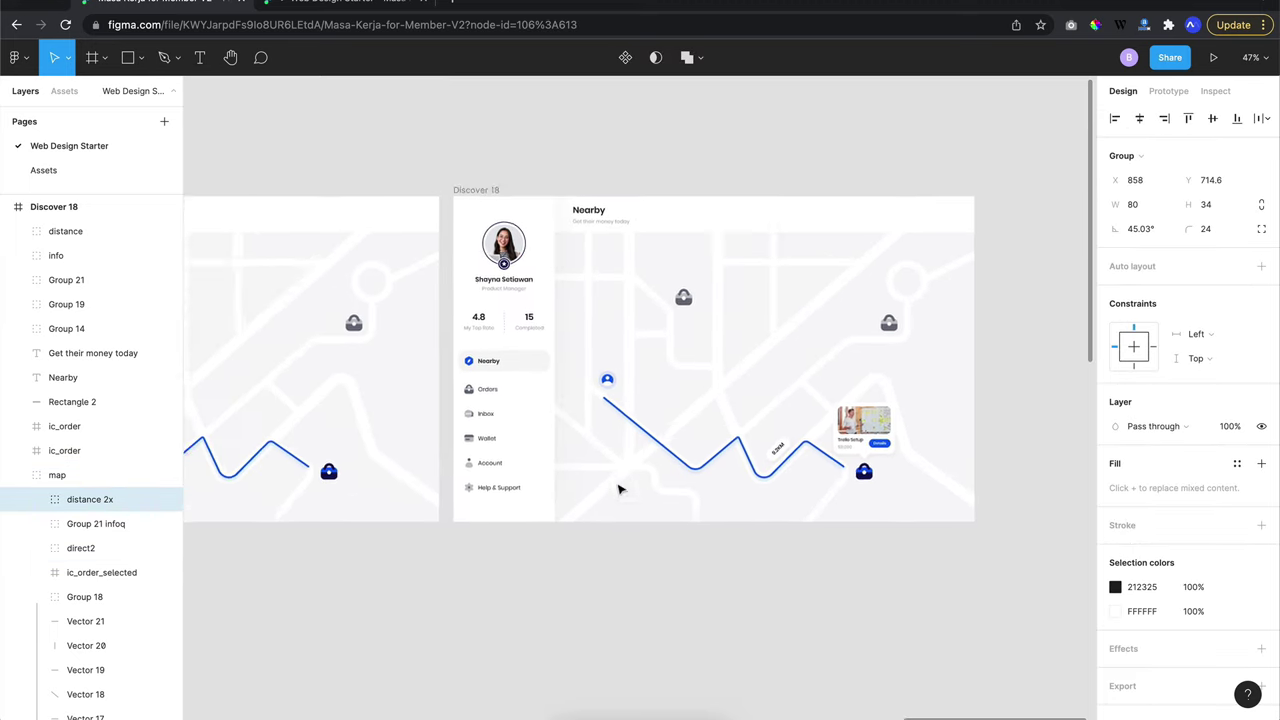
{"action": "scroll", "coordinate": [466, 300], "scroll_direction": "left", "scroll_amount": 5}
{"action": "left_click_drag", "start_coordinate": [797, 173], "coordinate": [830, 173]}
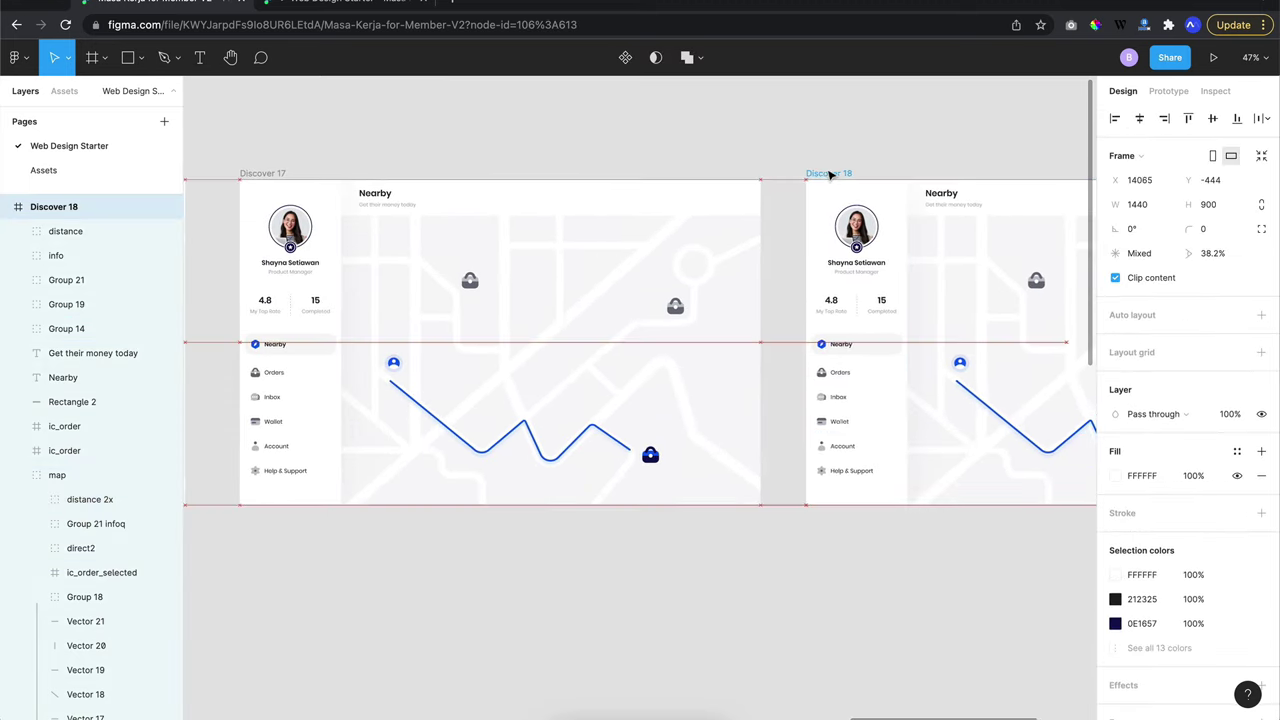
{"action": "left_click", "coordinate": [731, 123]}
Connect Discover 17 to Discover 18 in prototype mode
{"action": "left_click", "coordinate": [270, 174]}
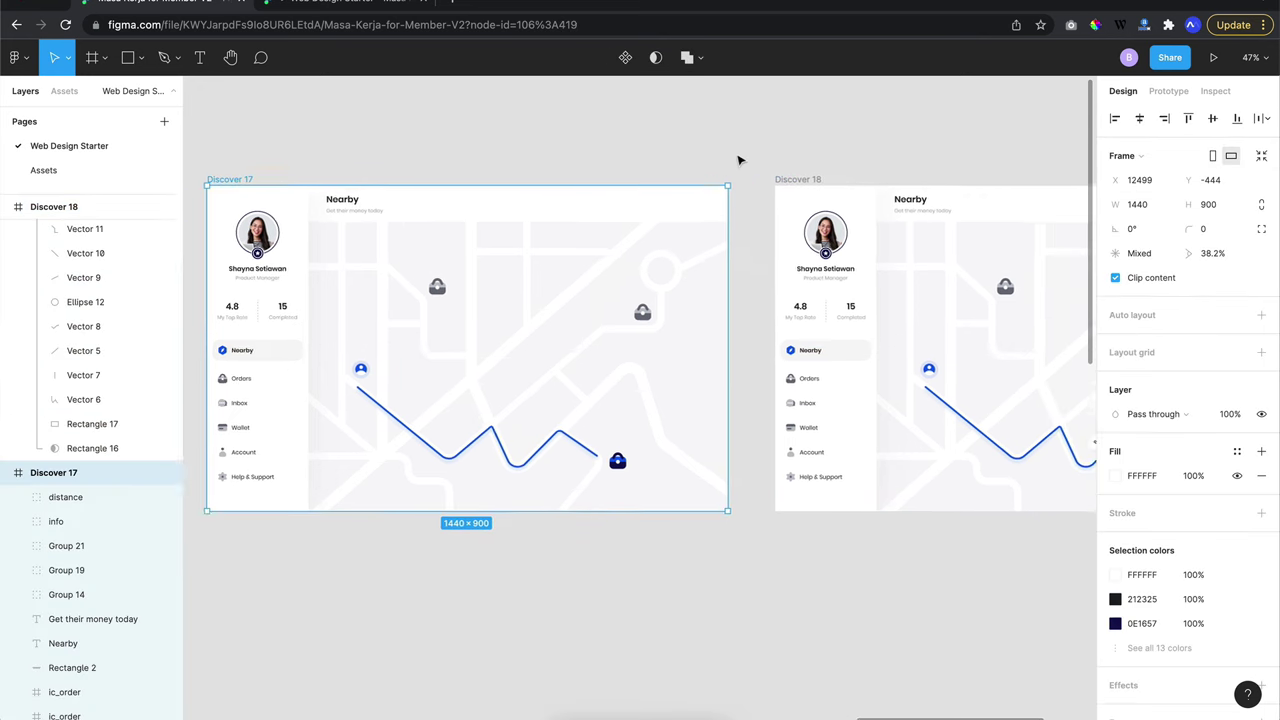
{"action": "scroll", "coordinate": [737, 157], "scroll_direction": "right", "scroll_amount": 3}
{"action": "left_click", "coordinate": [1168, 91]}
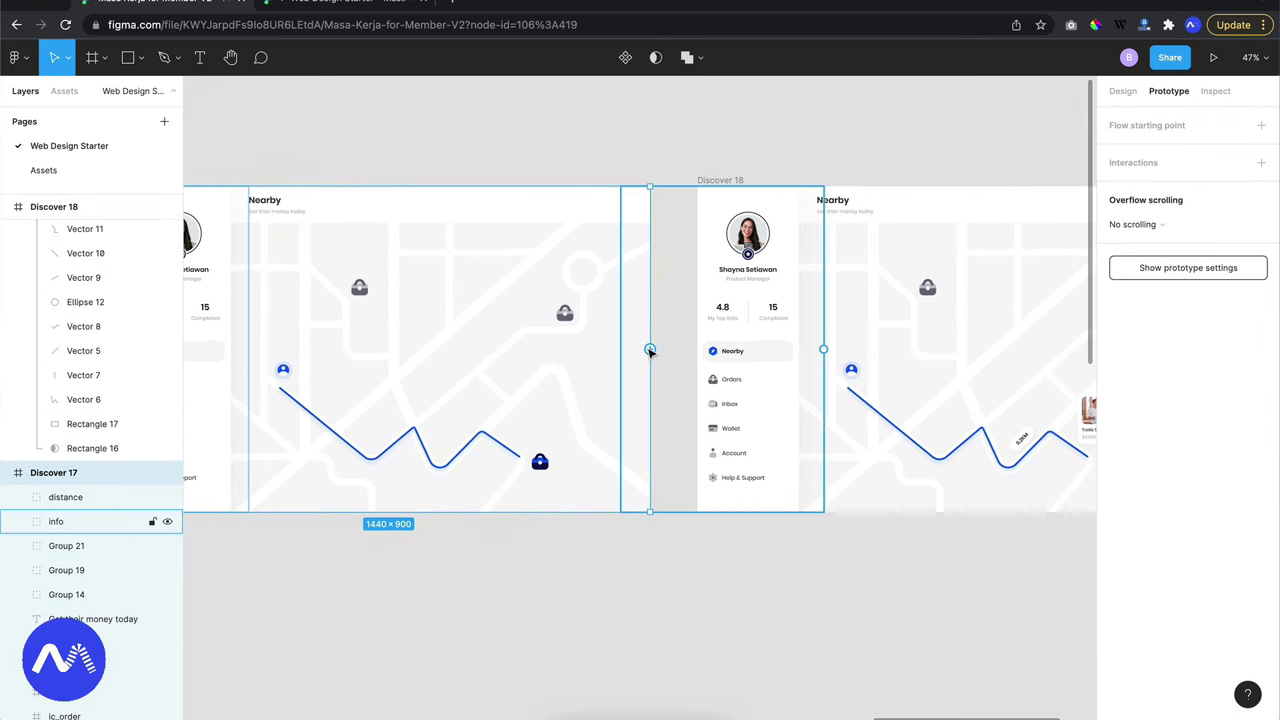
{"action": "mouse_move", "coordinate": [650, 350]}
{"action": "left_mouse_down"}
{"action": "mouse_move", "coordinate": [735, 528]}
{"action": "mouse_move", "coordinate": [737, 486]}
{"action": "left_mouse_up"}
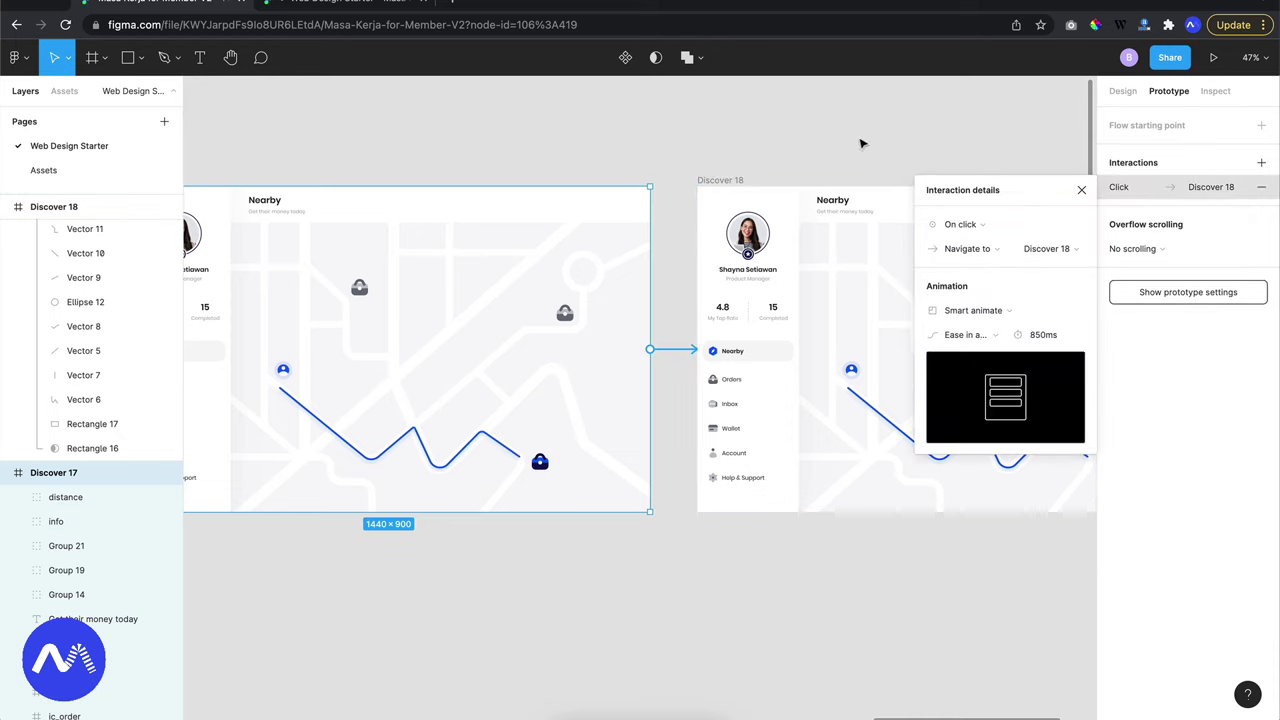
Set the interaction to After delay 1ms with a 350ms smart animate, then present
{"action": "left_click", "coordinate": [991, 226]}
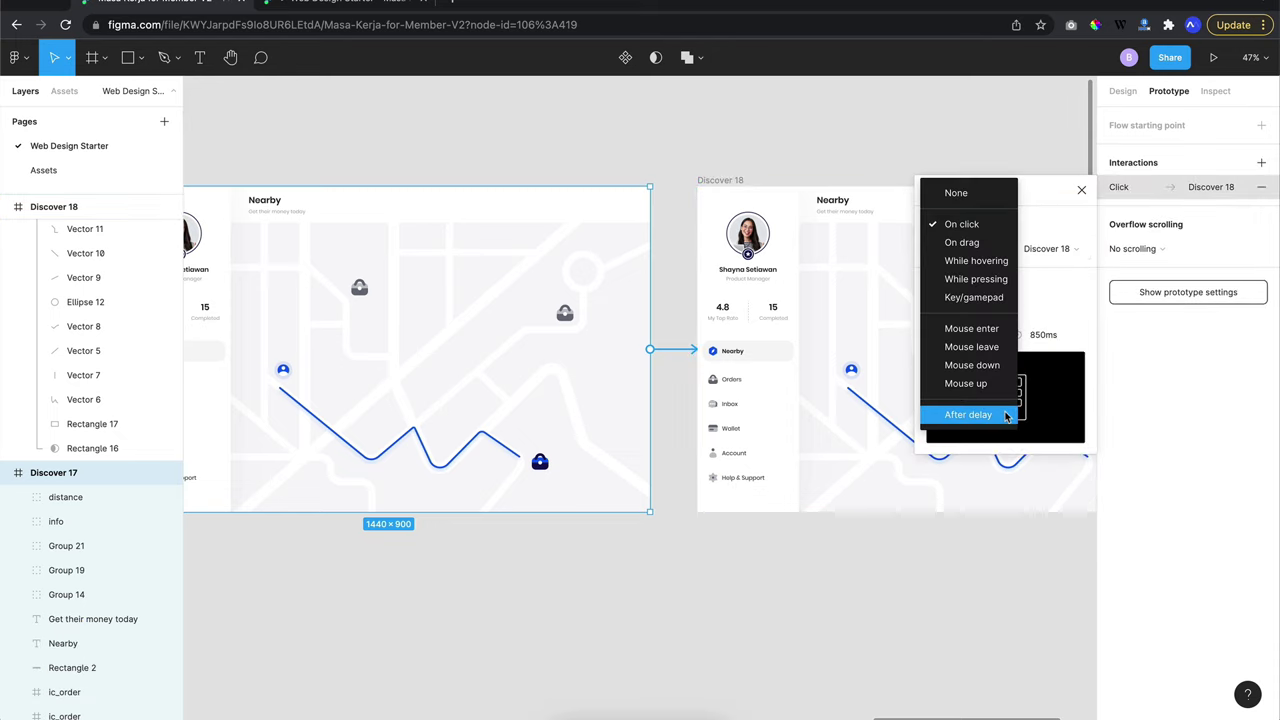
{"action": "left_click", "coordinate": [963, 414]}
{"action": "left_click", "coordinate": [1063, 228]}
{"action": "type", "text": "1"}
{"action": "key", "text": "Return"}
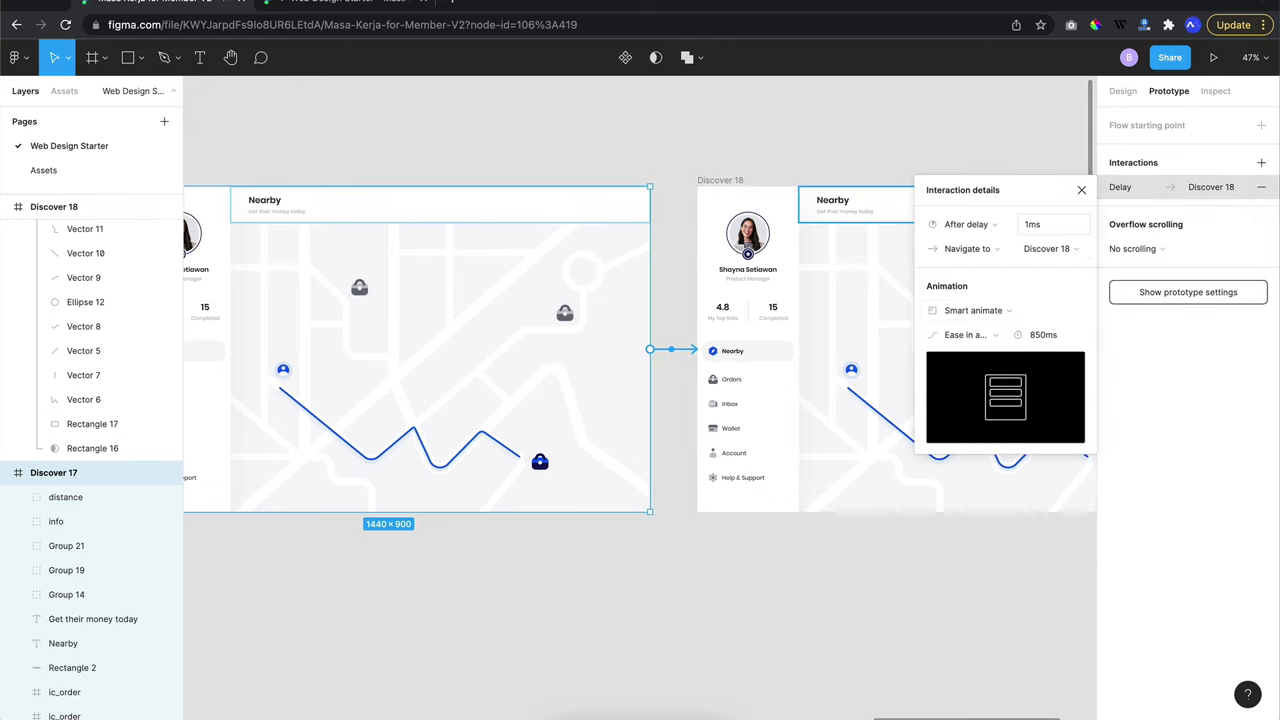
{"action": "left_click", "coordinate": [1046, 335]}
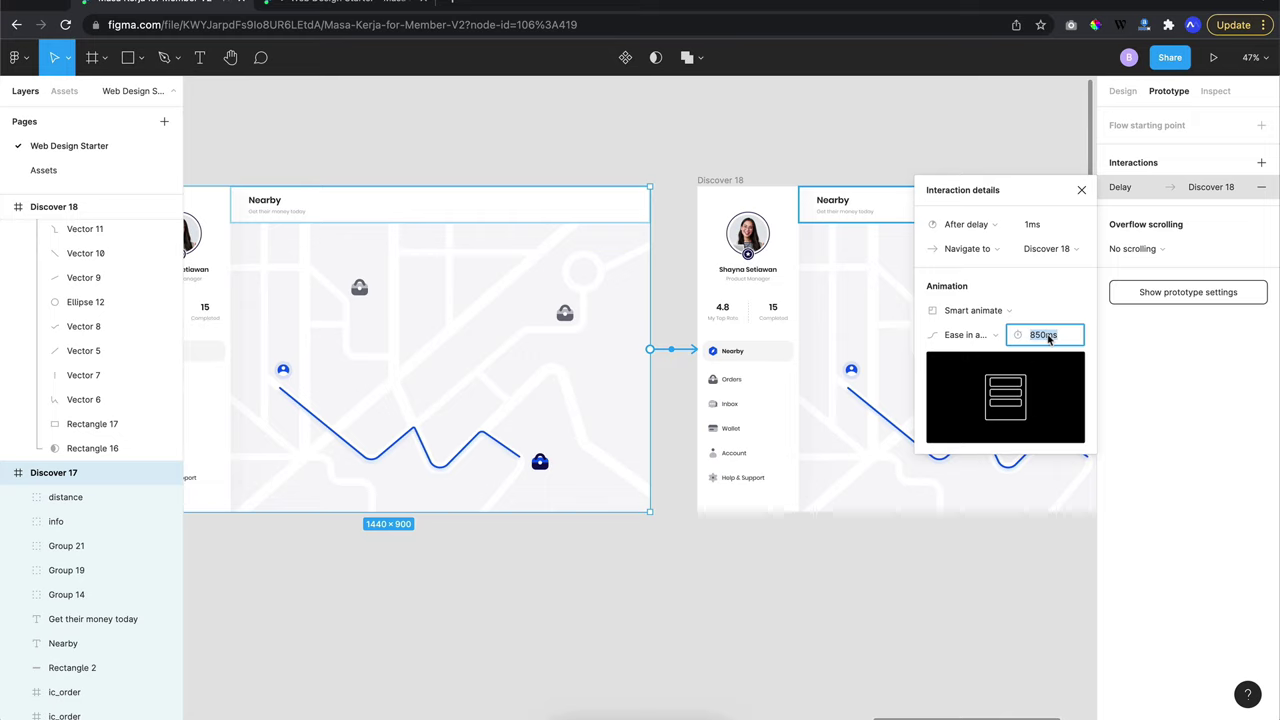
{"action": "type", "text": "350"}
{"action": "key", "text": "Return"}
{"action": "left_click", "coordinate": [557, 143]}
{"action": "key", "text": "super+alt+Return"}
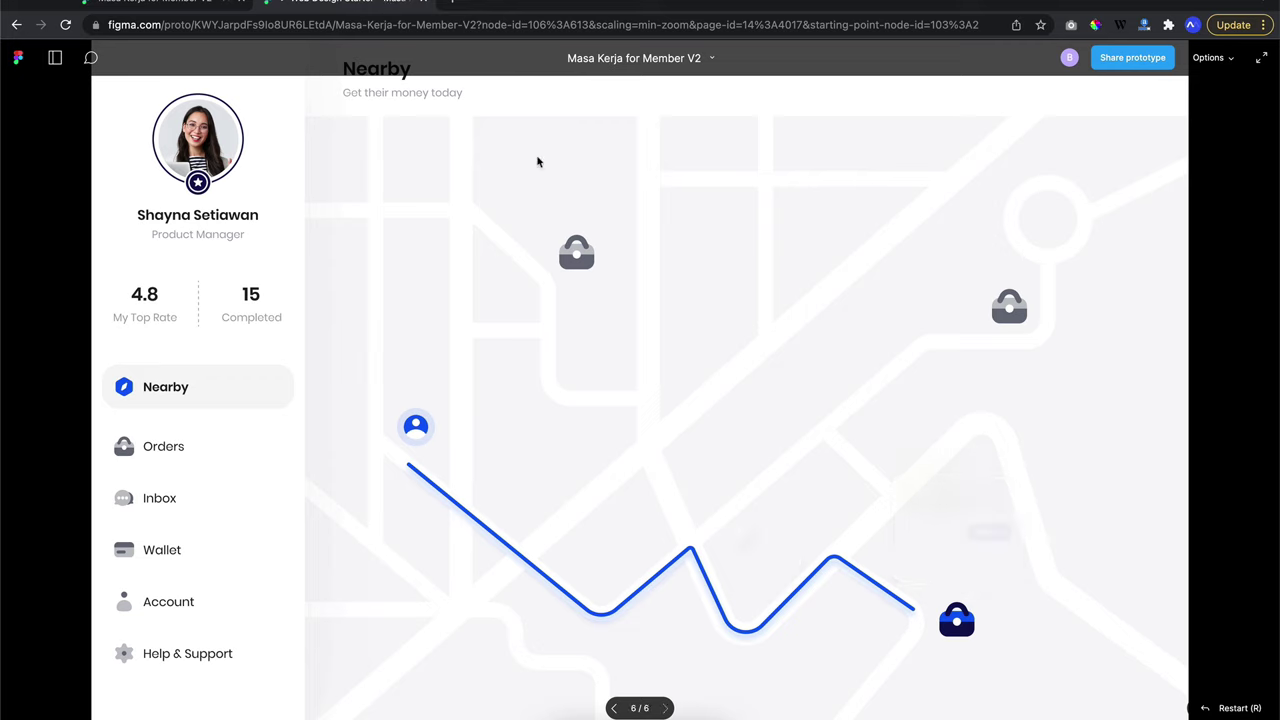
Tap the right and bottom job bags to play the routes up to the 12.5KM Brand Guide route
{"action": "left_click", "coordinate": [1011, 312]}
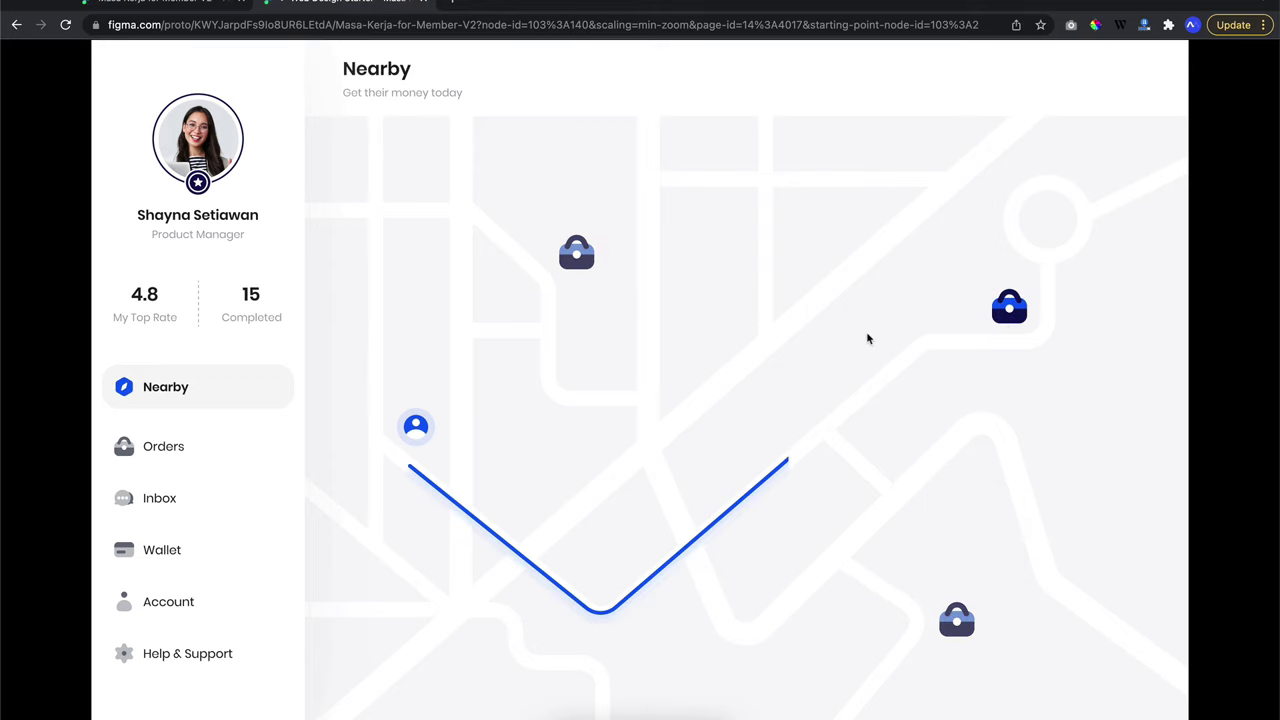
{"action": "left_click", "coordinate": [956, 625]}
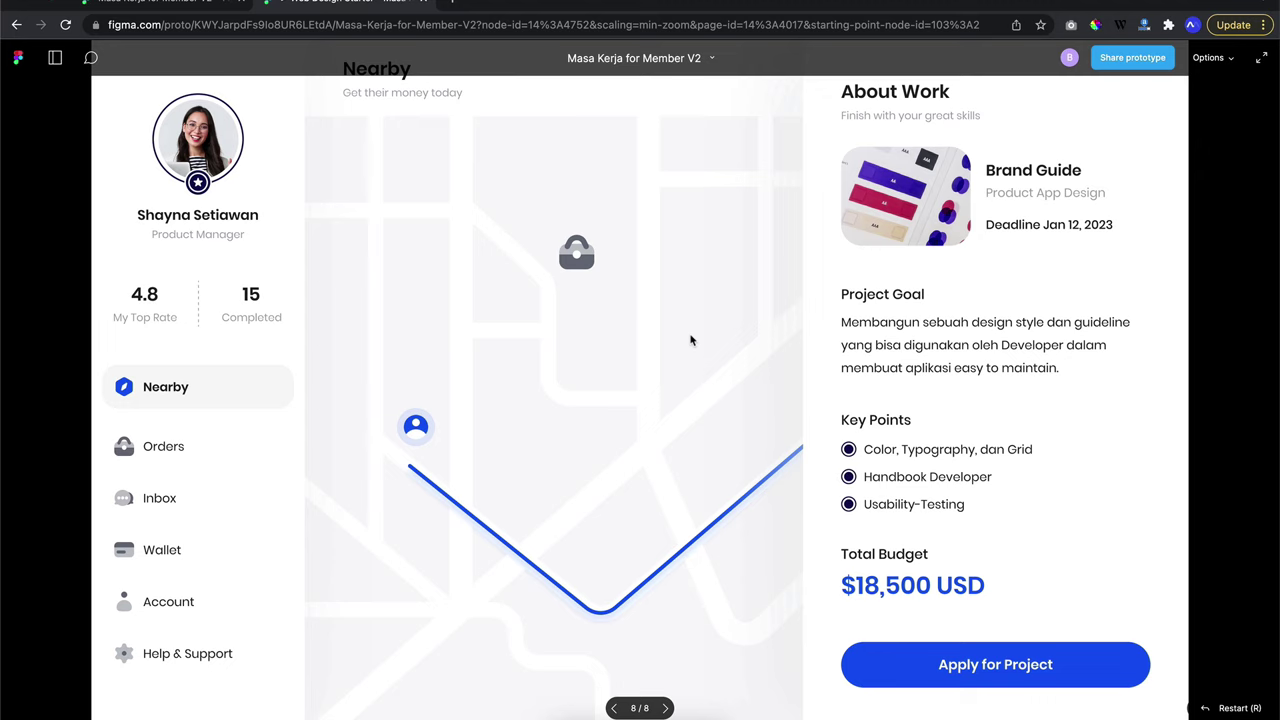
{"action": "left_click", "coordinate": [690, 341]}
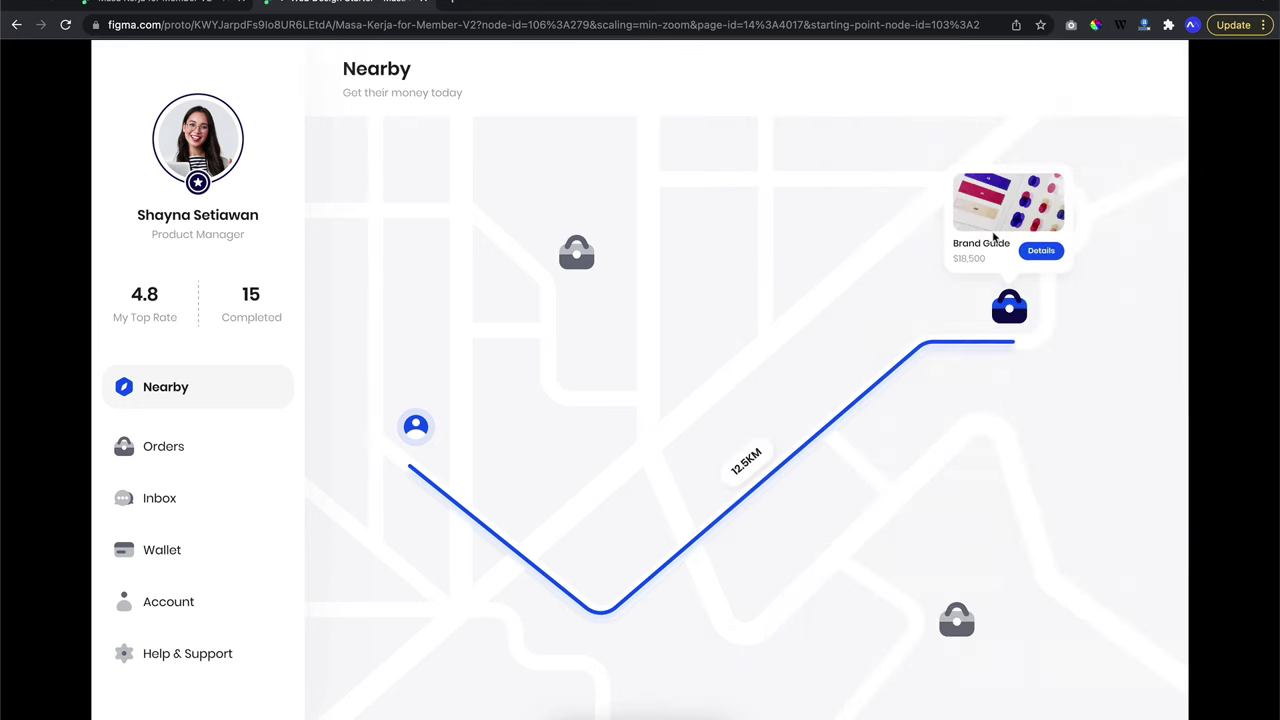
View the Brand Guide details panel with its $18,500 USD budget, then return to the editor
{"action": "left_click", "coordinate": [1044, 252]}
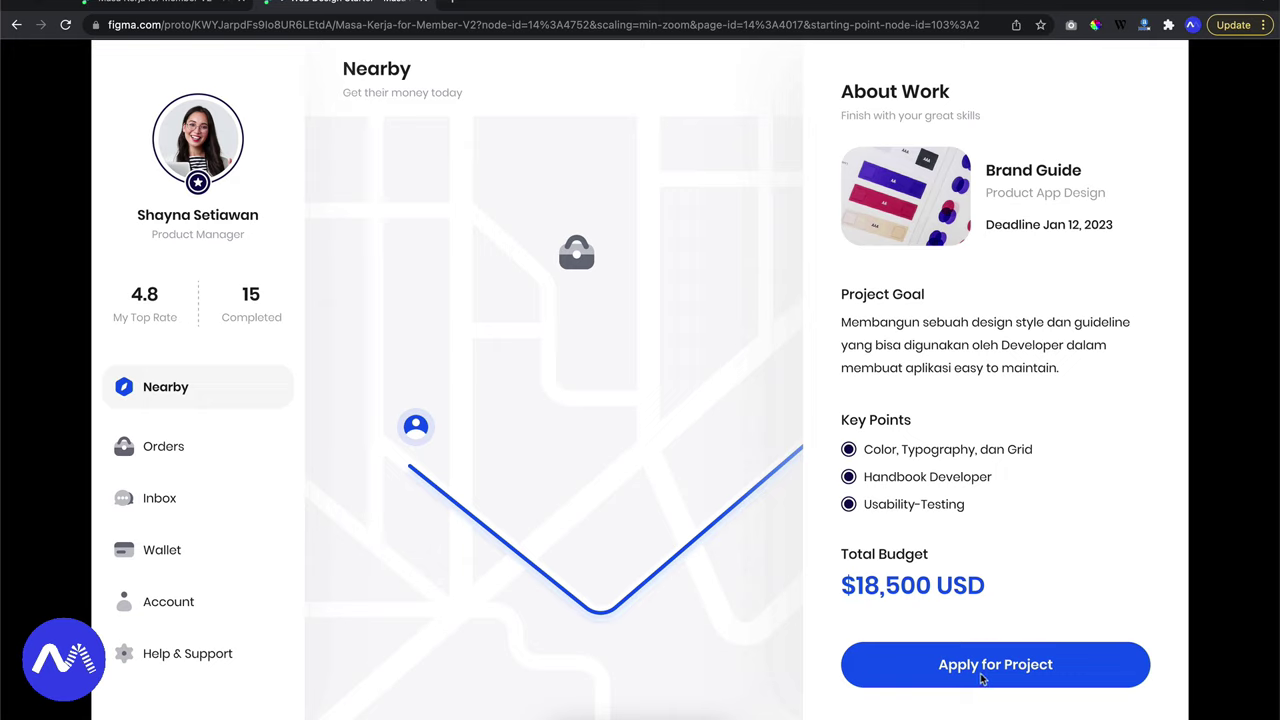
{"action": "key", "text": "ctrl+shift+Tab"}
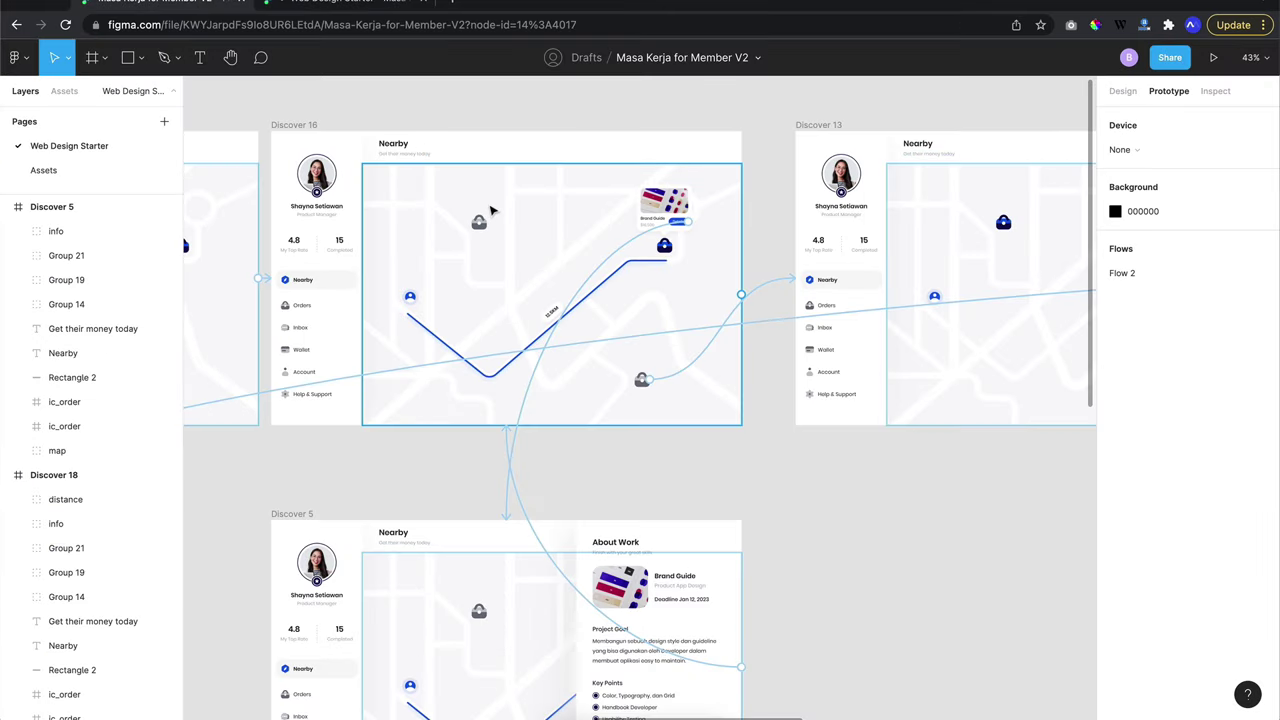
{"action": "scroll", "coordinate": [490, 210], "scroll_direction": "down", "scroll_amount": 5}
Move the Discover 9 success screen beside the Discover 5 About Work screen
{"action": "scroll", "coordinate": [500, 288], "scroll_direction": "left", "scroll_amount": 5}
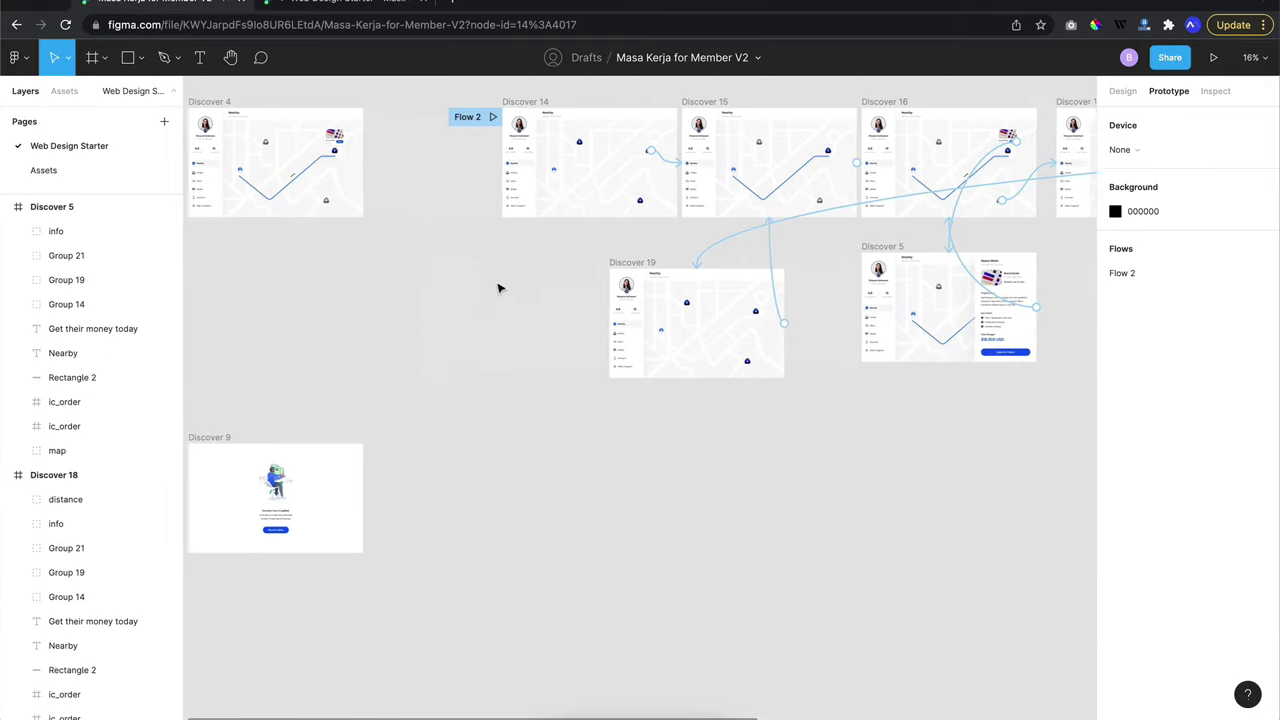
{"action": "scroll", "coordinate": [500, 288], "scroll_direction": "left", "scroll_amount": 2}
{"action": "left_click", "coordinate": [1122, 91]}
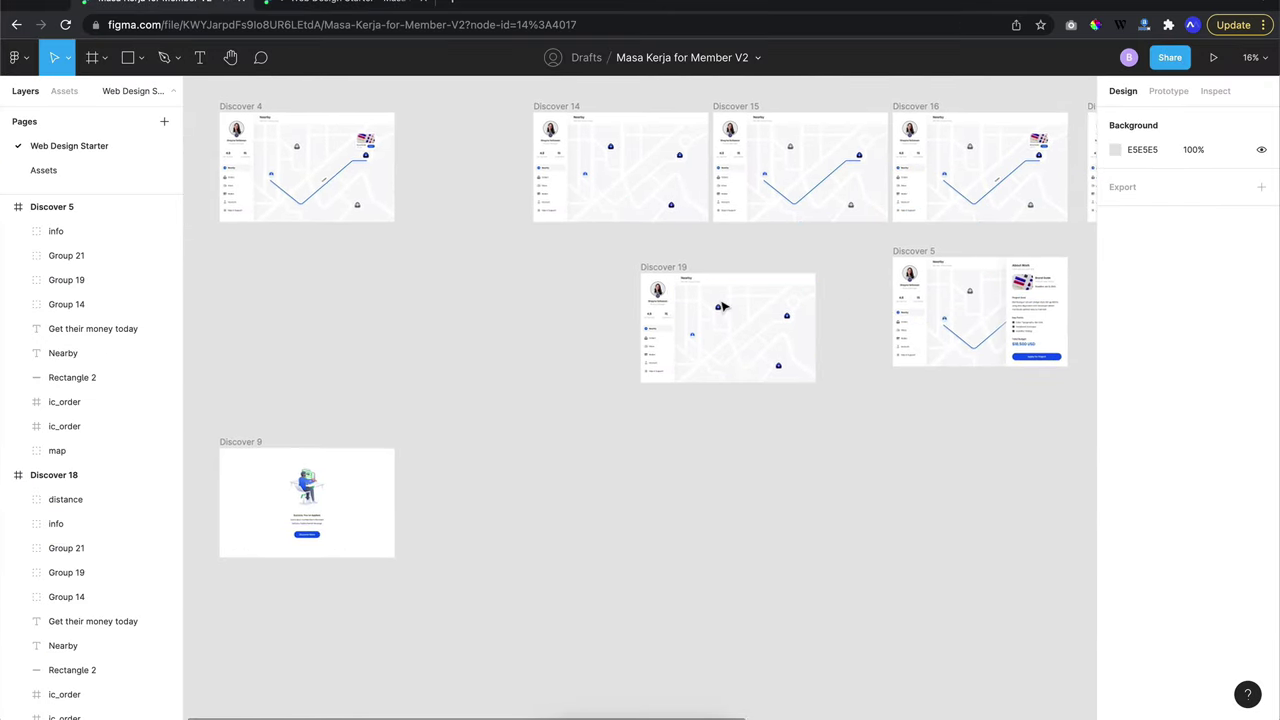
{"action": "scroll", "coordinate": [434, 400], "scroll_direction": "left", "scroll_amount": 2}
{"action": "scroll", "coordinate": [434, 400], "scroll_direction": "down", "scroll_amount": 2}
{"action": "mouse_move", "coordinate": [469, 417]}
{"action": "left_mouse_down"}
{"action": "mouse_move", "coordinate": [1000, 330]}
{"action": "mouse_move", "coordinate": [980, 294]}
{"action": "left_mouse_up"}
{"action": "scroll", "coordinate": [982, 293], "scroll_direction": "up", "scroll_amount": 2}
{"action": "scroll", "coordinate": [982, 293], "scroll_direction": "right", "scroll_amount": 4}
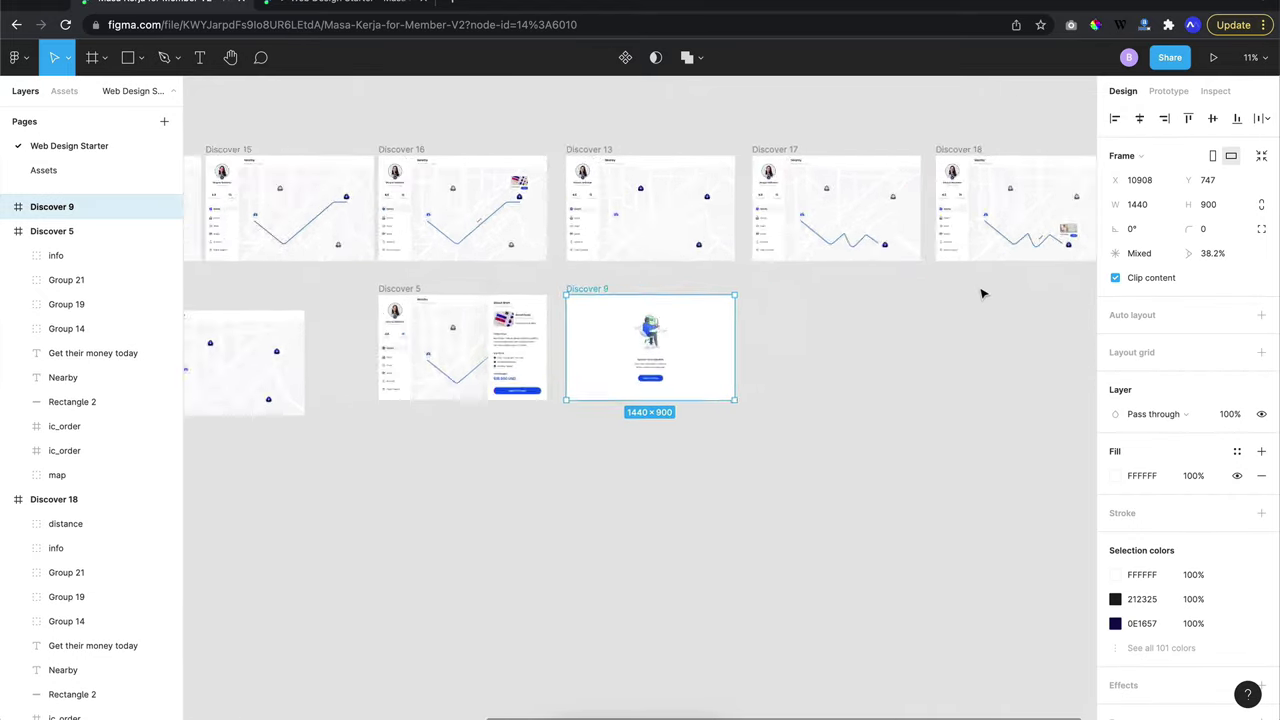
{"action": "scroll", "coordinate": [982, 293], "scroll_direction": "up", "scroll_amount": 3}
{"action": "scroll", "coordinate": [980, 291], "scroll_direction": "up", "scroll_amount": 3}
{"action": "scroll", "coordinate": [980, 291], "scroll_direction": "down", "scroll_amount": 2}
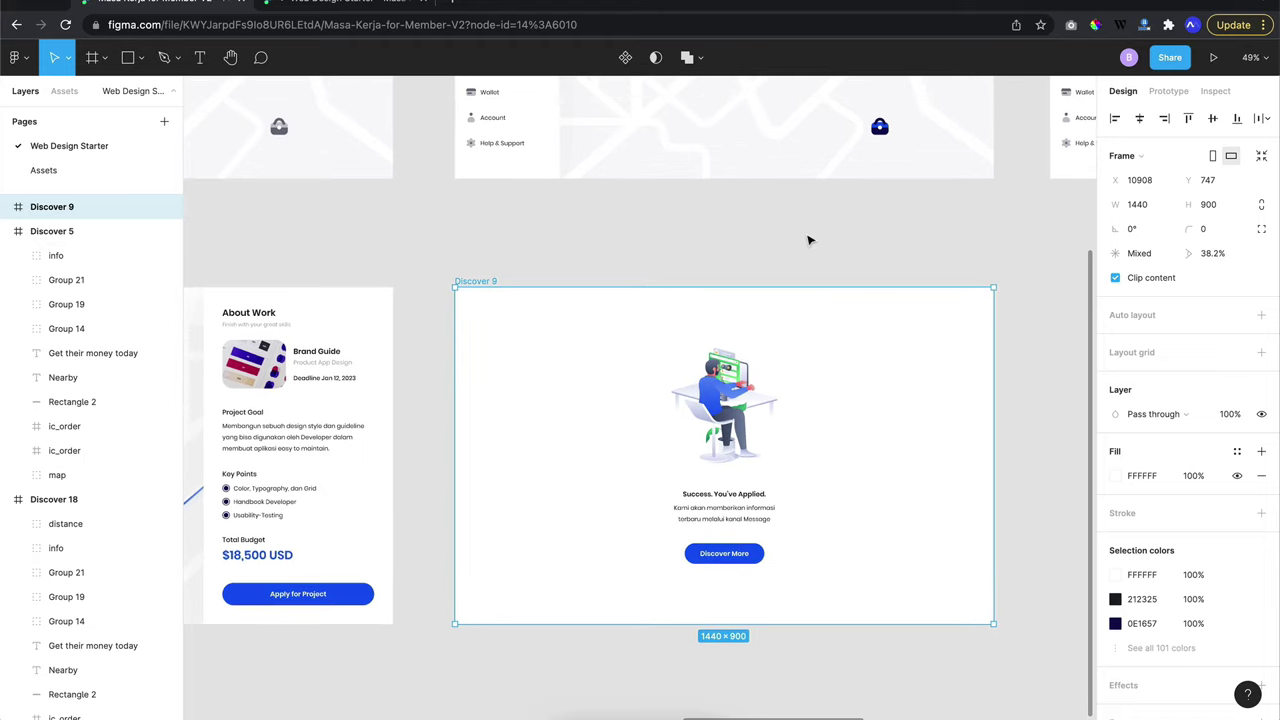
{"action": "scroll", "coordinate": [810, 240], "scroll_direction": "down", "scroll_amount": 1}
{"action": "scroll", "coordinate": [789, 234], "scroll_direction": "up", "scroll_amount": 2}
{"action": "scroll", "coordinate": [789, 234], "scroll_direction": "down", "scroll_amount": 2}
{"action": "scroll", "coordinate": [789, 234], "scroll_direction": "left", "scroll_amount": 3}
{"action": "scroll", "coordinate": [790, 237], "scroll_direction": "right", "scroll_amount": 1}
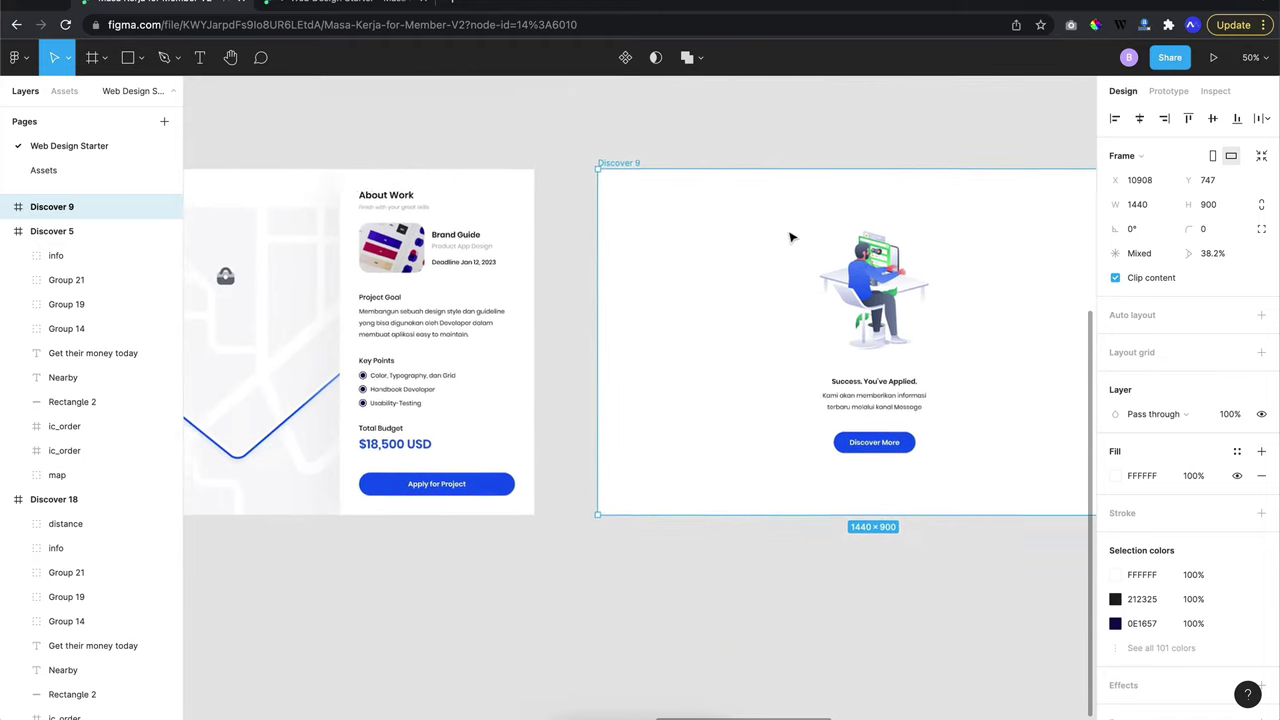
{"action": "scroll", "coordinate": [790, 237], "scroll_direction": "right", "scroll_amount": 2}
Link the Apply for Project button to Discover 9 with a smart animate transition
{"action": "left_click", "coordinate": [445, 487]}
{"action": "left_click", "coordinate": [445, 487]}
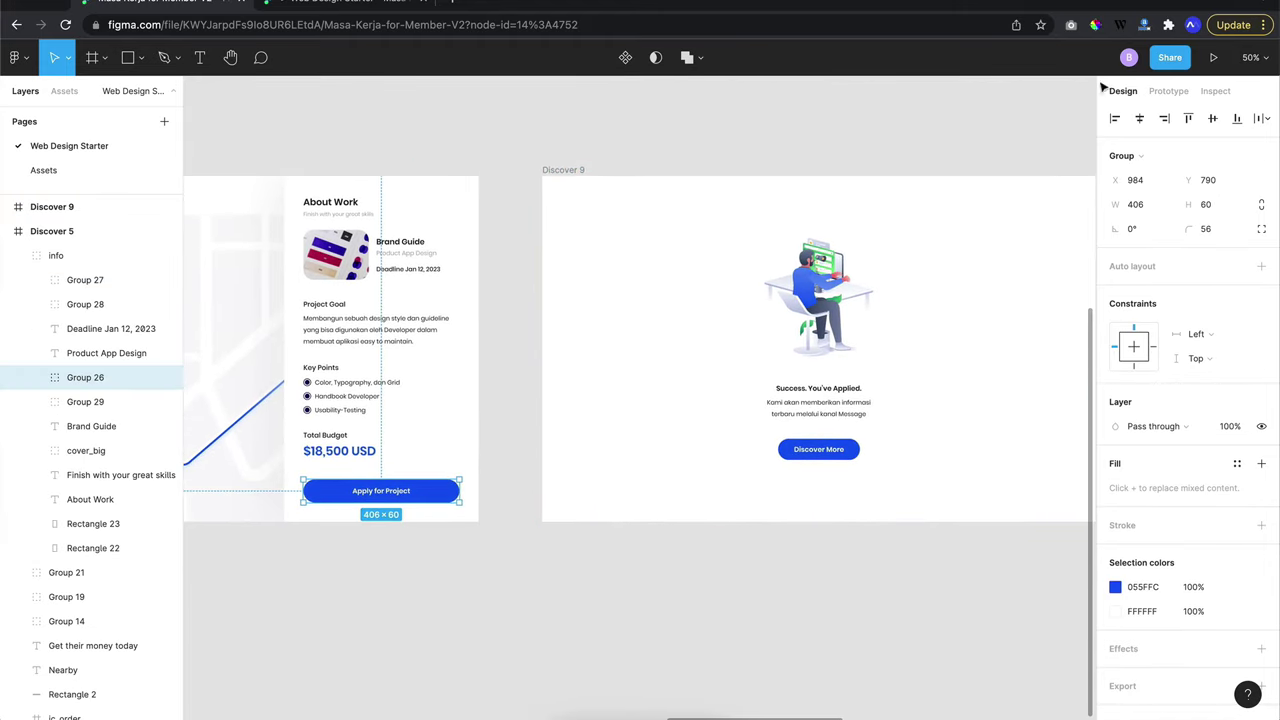
{"action": "left_click", "coordinate": [1165, 91]}
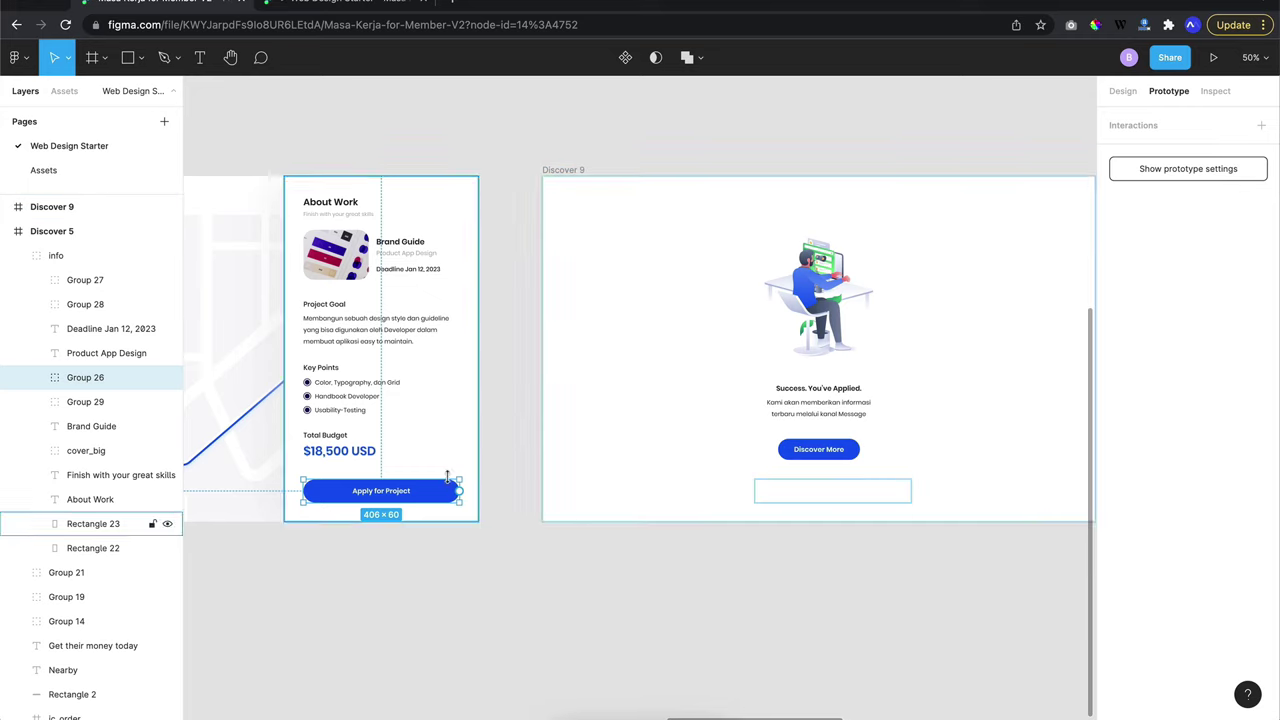
{"action": "left_click_drag", "start_coordinate": [458, 491], "coordinate": [645, 262]}
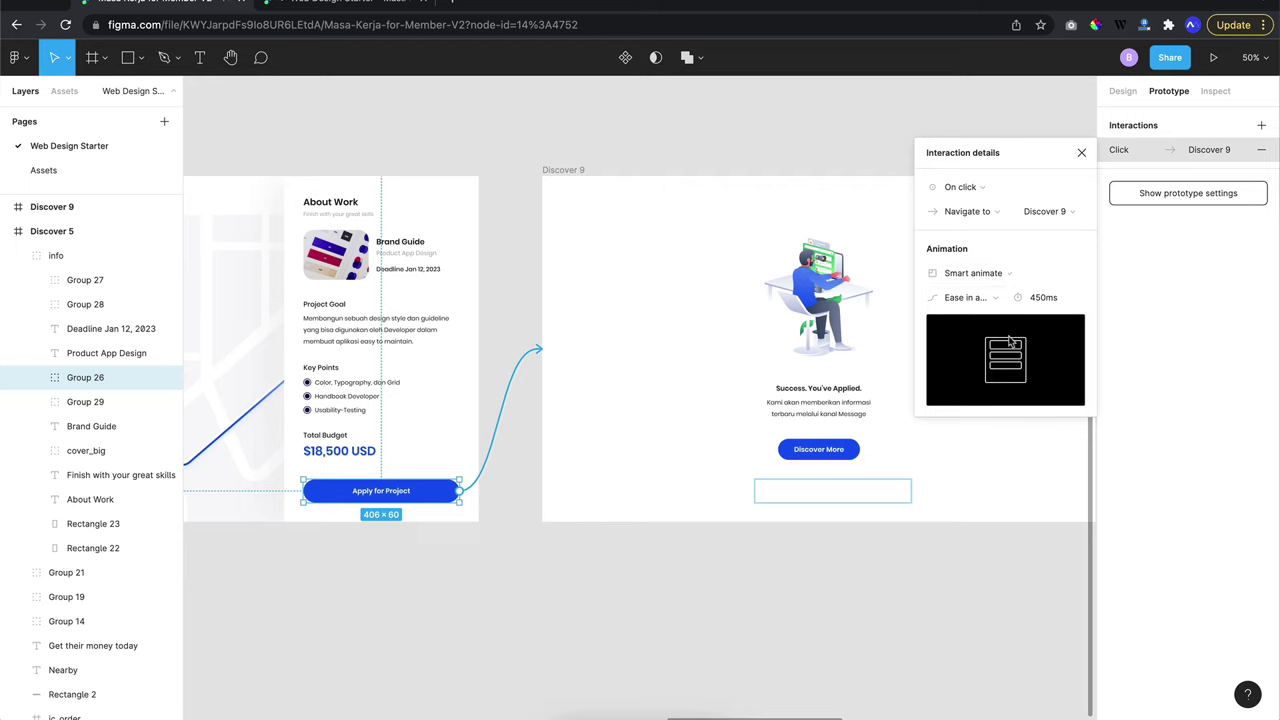
Test Apply for Project in the preview, then close the interaction details in the editor
{"action": "left_click", "coordinate": [155, 3]}
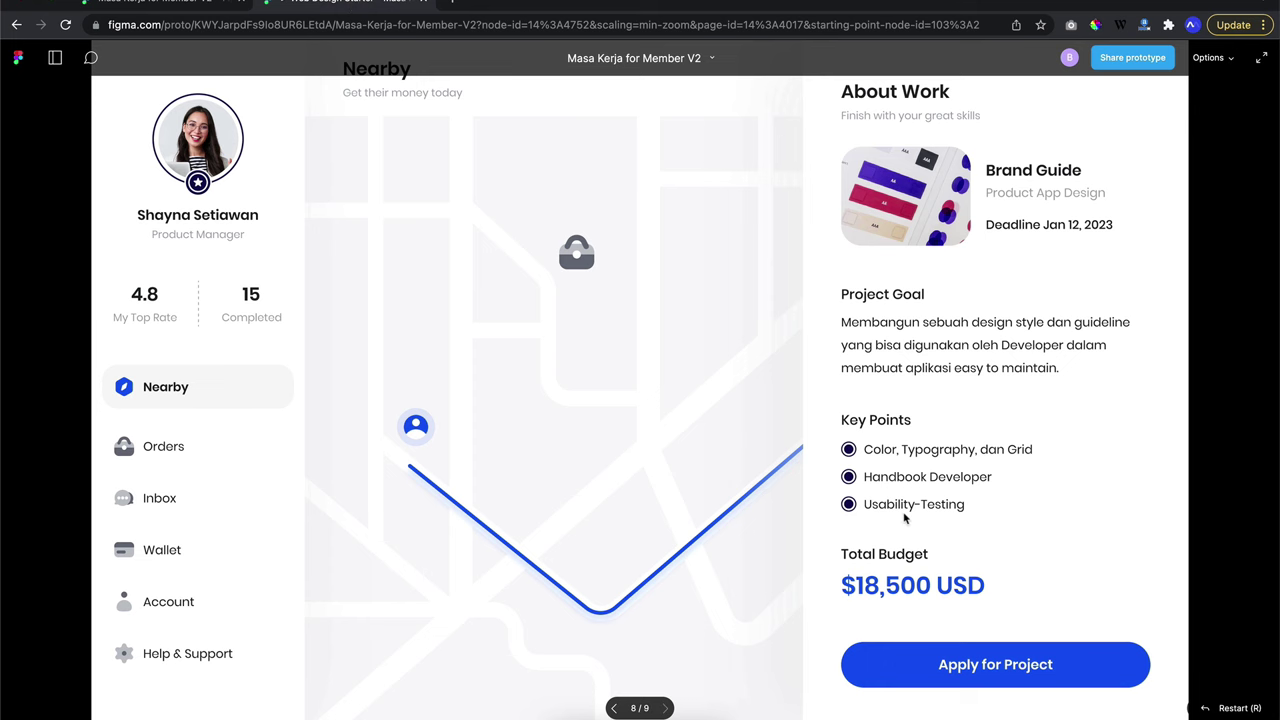
{"action": "left_click", "coordinate": [1018, 672]}
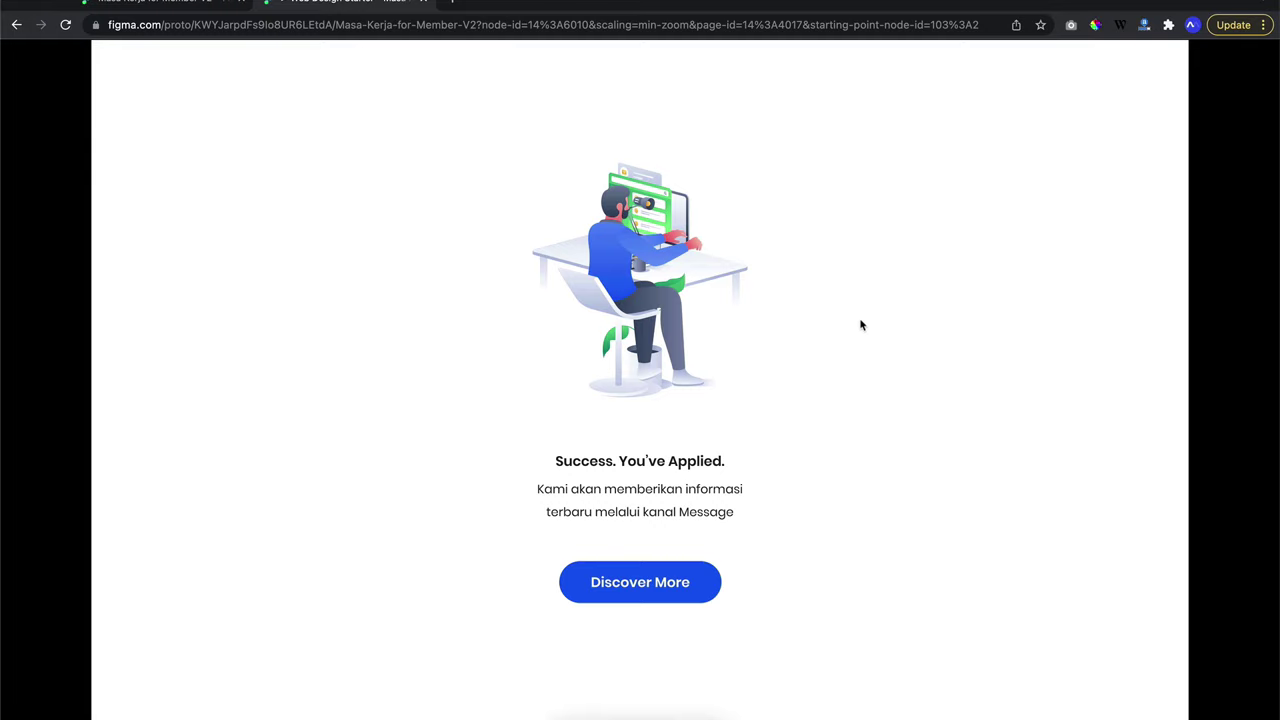
{"action": "left_click", "coordinate": [155, 3]}
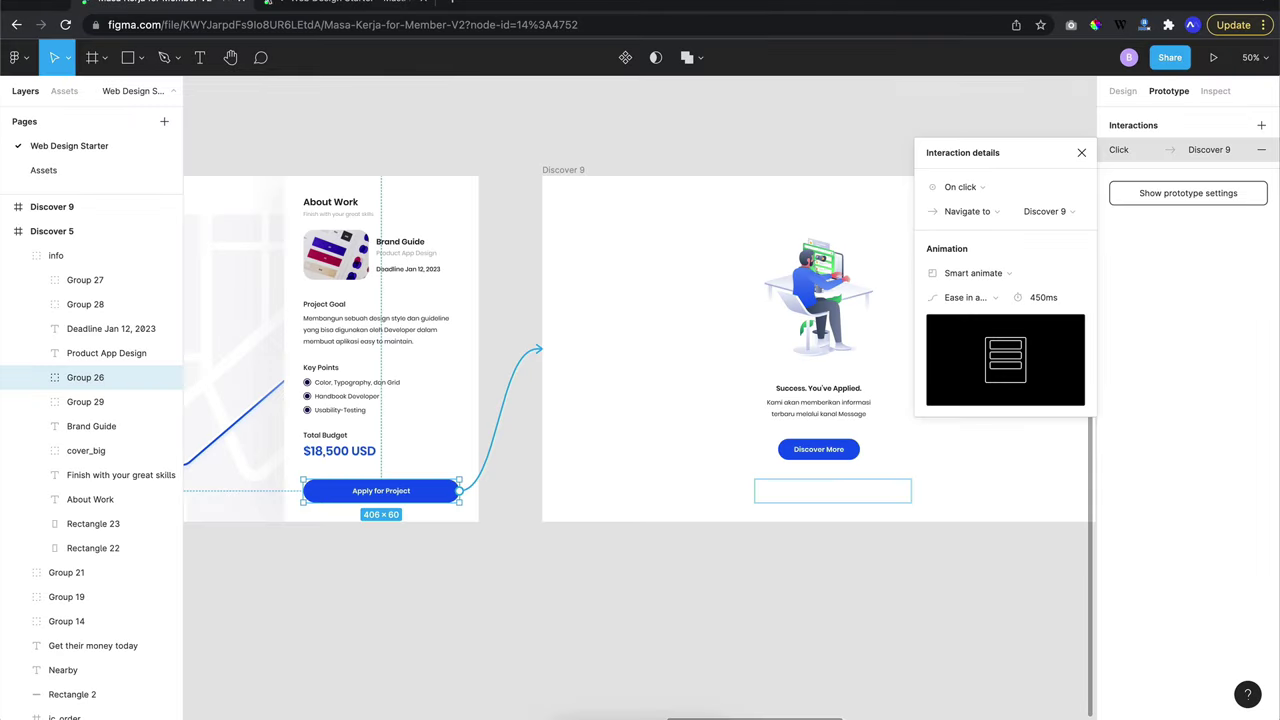
{"action": "left_click", "coordinate": [1081, 155]}
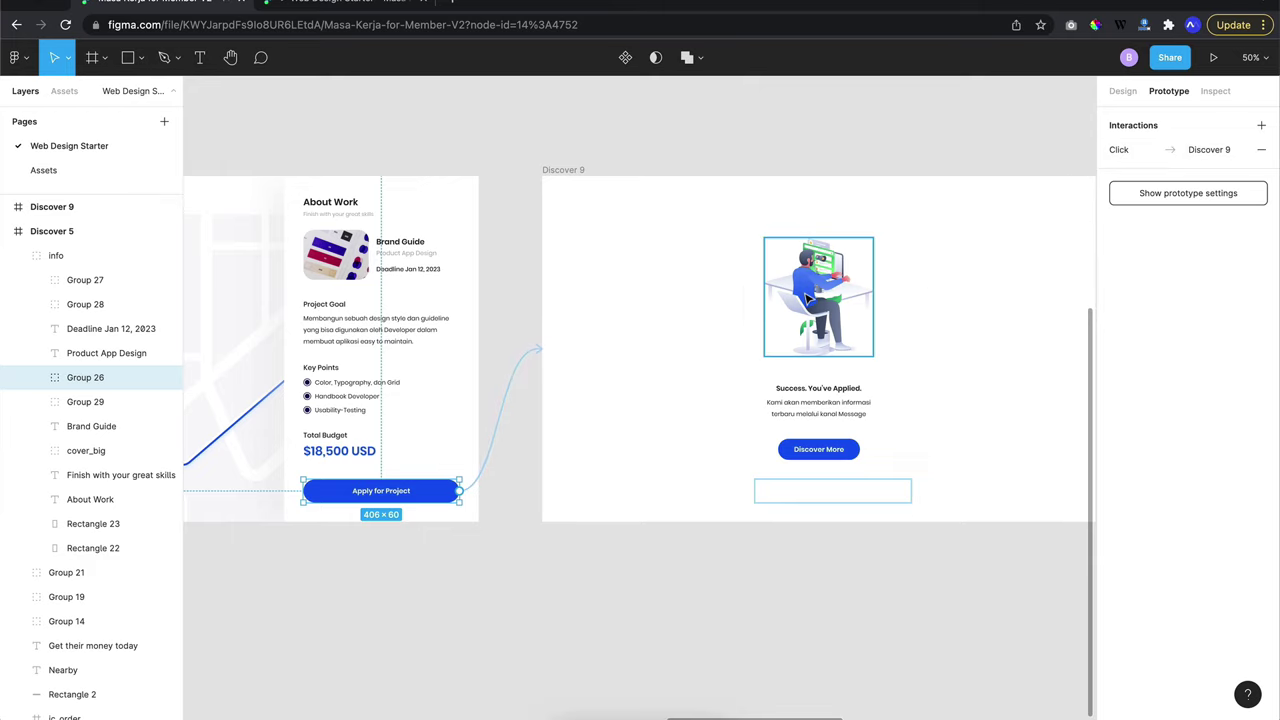
Duplicate the Discover 9 'Success. You've Applied' frame with Ctrl+D
{"action": "left_click", "coordinate": [714, 190]}
{"action": "scroll", "coordinate": [700, 195], "scroll_direction": "left", "scroll_amount": 2}
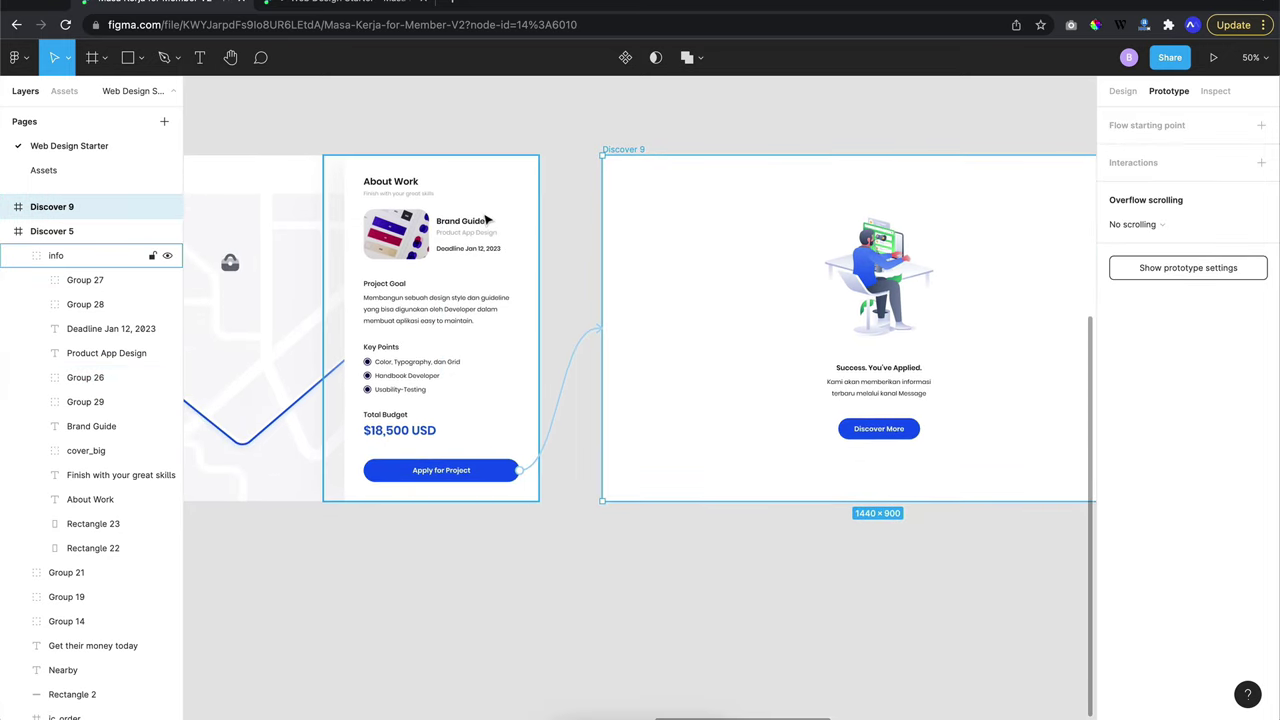
{"action": "scroll", "coordinate": [720, 203], "scroll_direction": "right", "scroll_amount": 5}
{"action": "scroll", "coordinate": [718, 196], "scroll_direction": "right", "scroll_amount": 1}
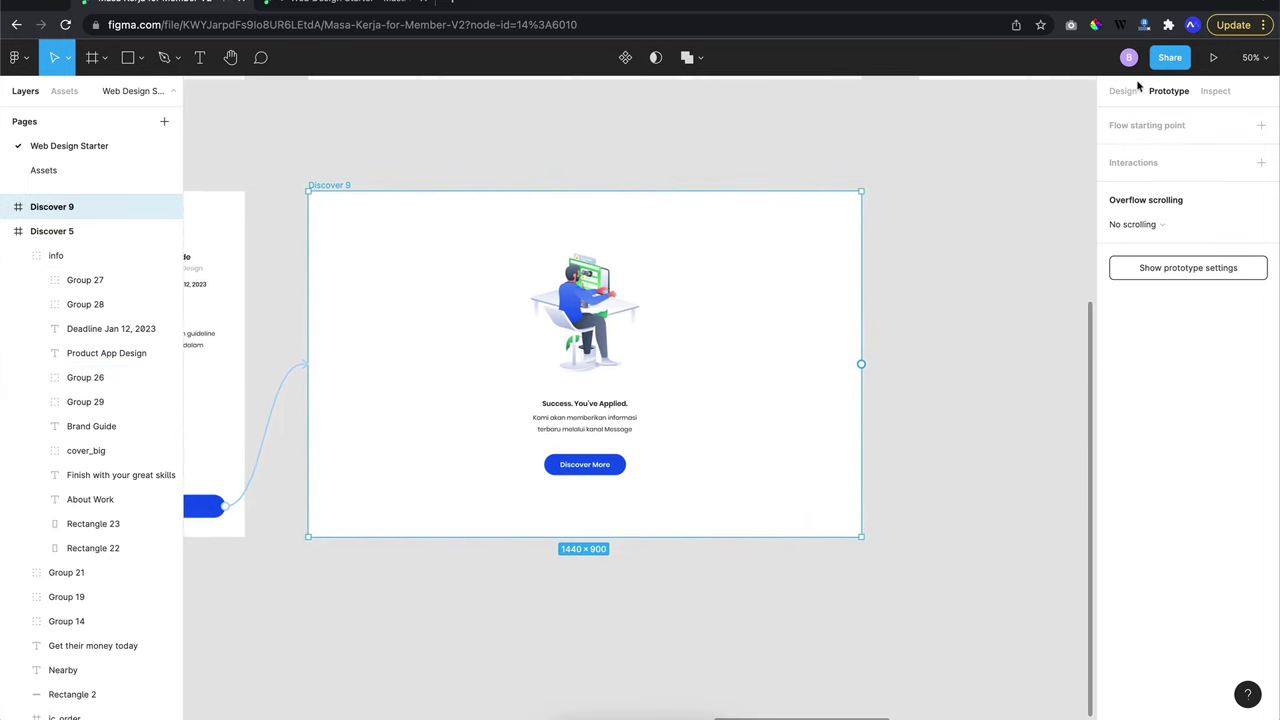
{"action": "left_click", "coordinate": [1123, 91]}
{"action": "scroll", "coordinate": [920, 114], "scroll_direction": "down", "scroll_amount": 2, "text": "ctrl"}
{"action": "scroll", "coordinate": [900, 125], "scroll_direction": "right", "scroll_amount": 3}
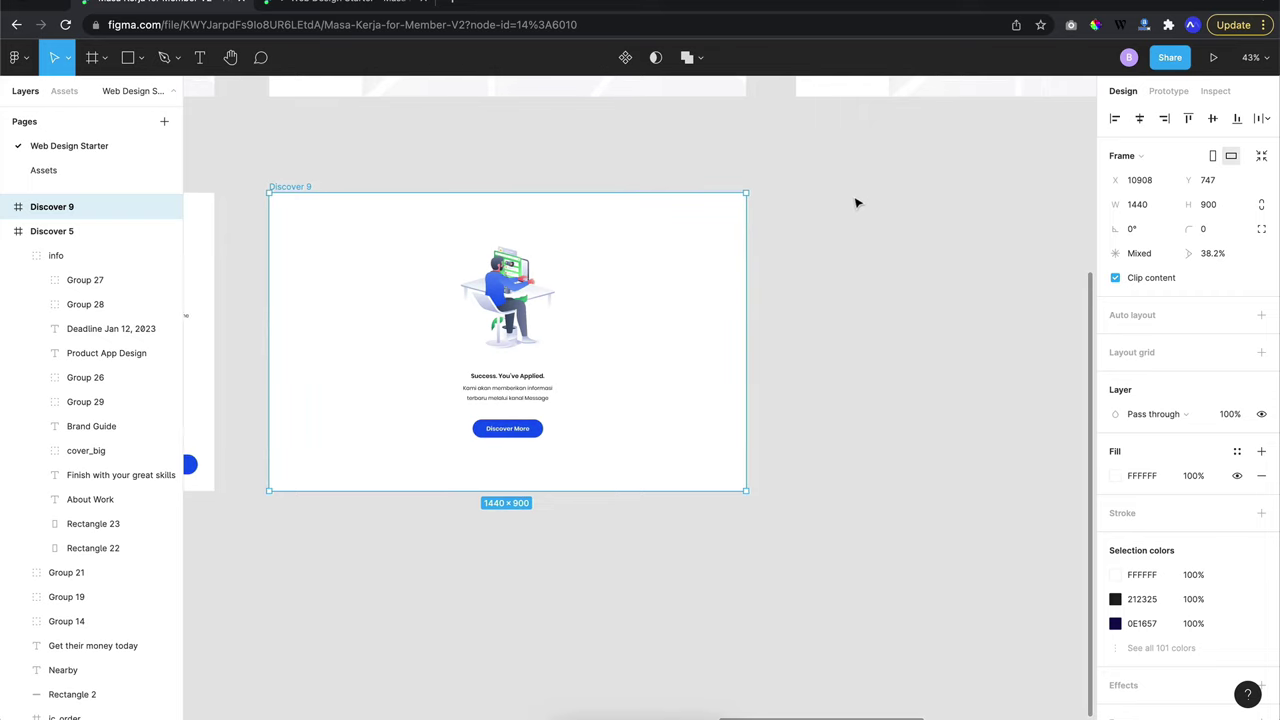
{"action": "key", "text": "ctrl+d"}
{"action": "key", "text": "ctrl+d"}
Pan around the canvas to inspect Discover 20 and Discover 21 beside the original
{"action": "scroll", "coordinate": [855, 200], "scroll_direction": "down", "scroll_amount": 3, "text": "ctrl"}
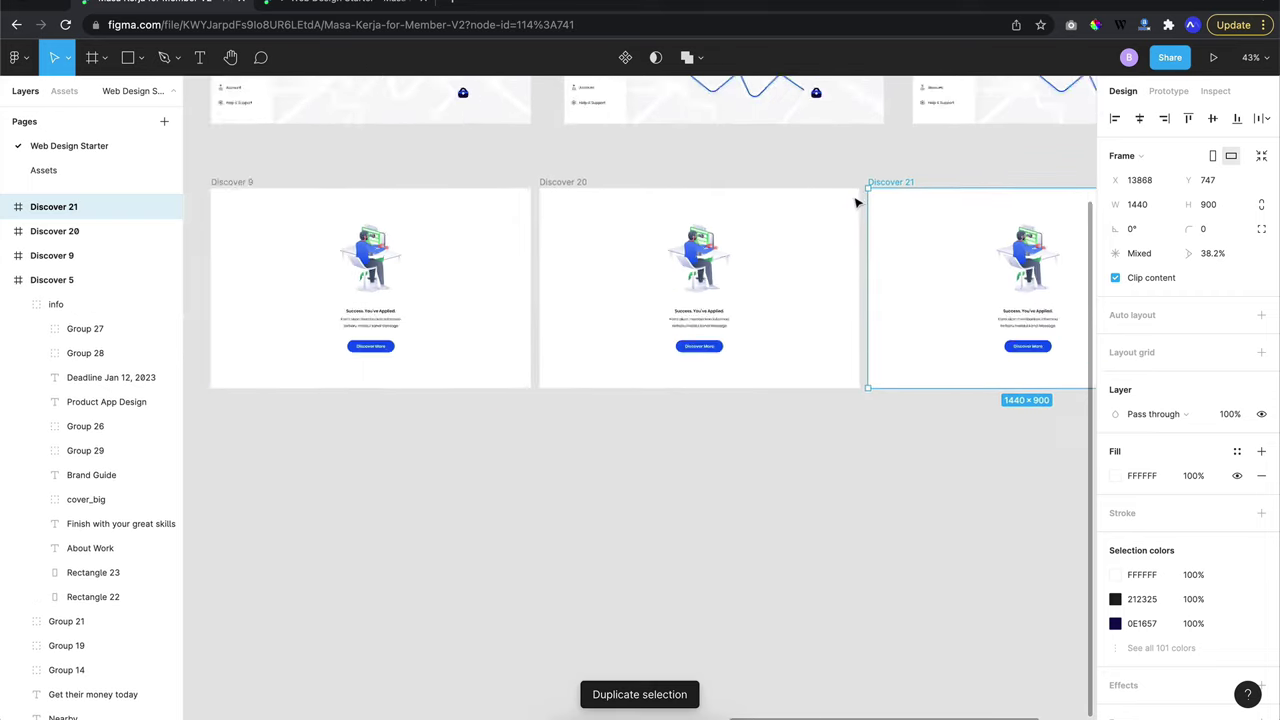
{"action": "scroll", "coordinate": [855, 200], "scroll_direction": "left", "scroll_amount": 3}
{"action": "scroll", "coordinate": [855, 200], "scroll_direction": "up", "scroll_amount": 3, "text": "ctrl"}
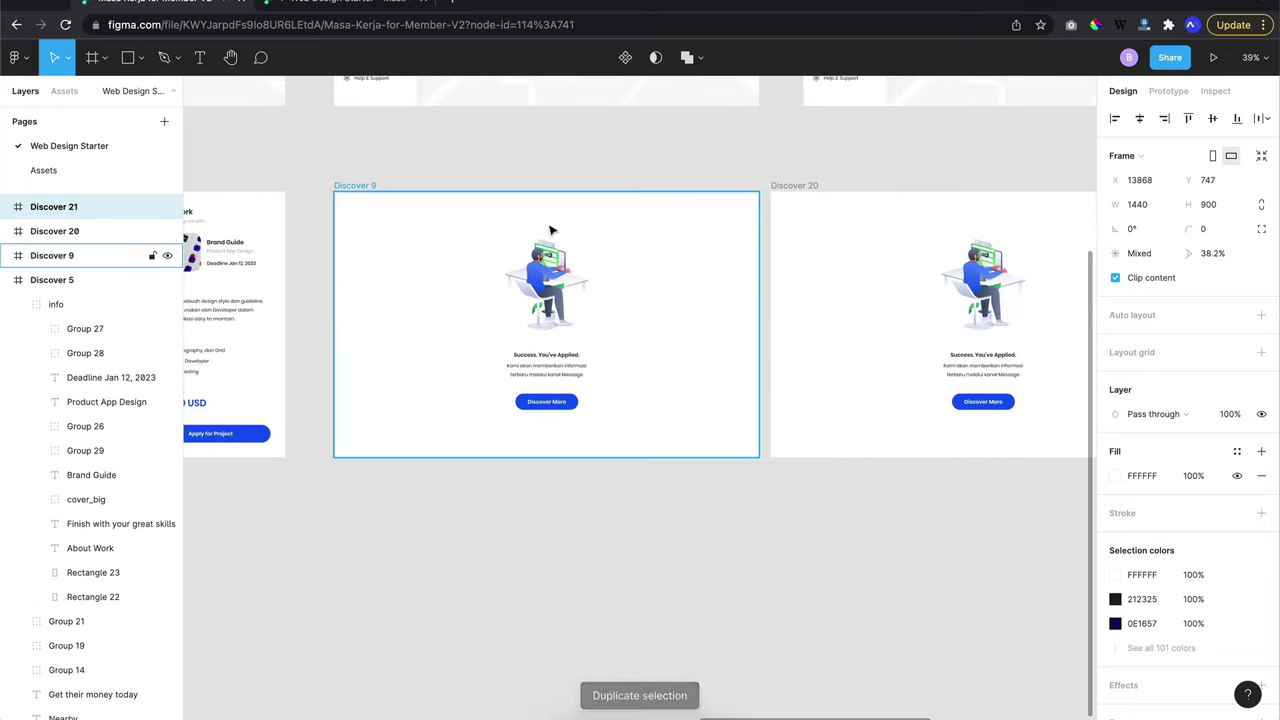
{"action": "scroll", "coordinate": [634, 229], "scroll_direction": "right", "scroll_amount": 3}
{"action": "scroll", "coordinate": [634, 232], "scroll_direction": "right", "scroll_amount": 2}
{"action": "scroll", "coordinate": [632, 234], "scroll_direction": "left", "scroll_amount": 3}
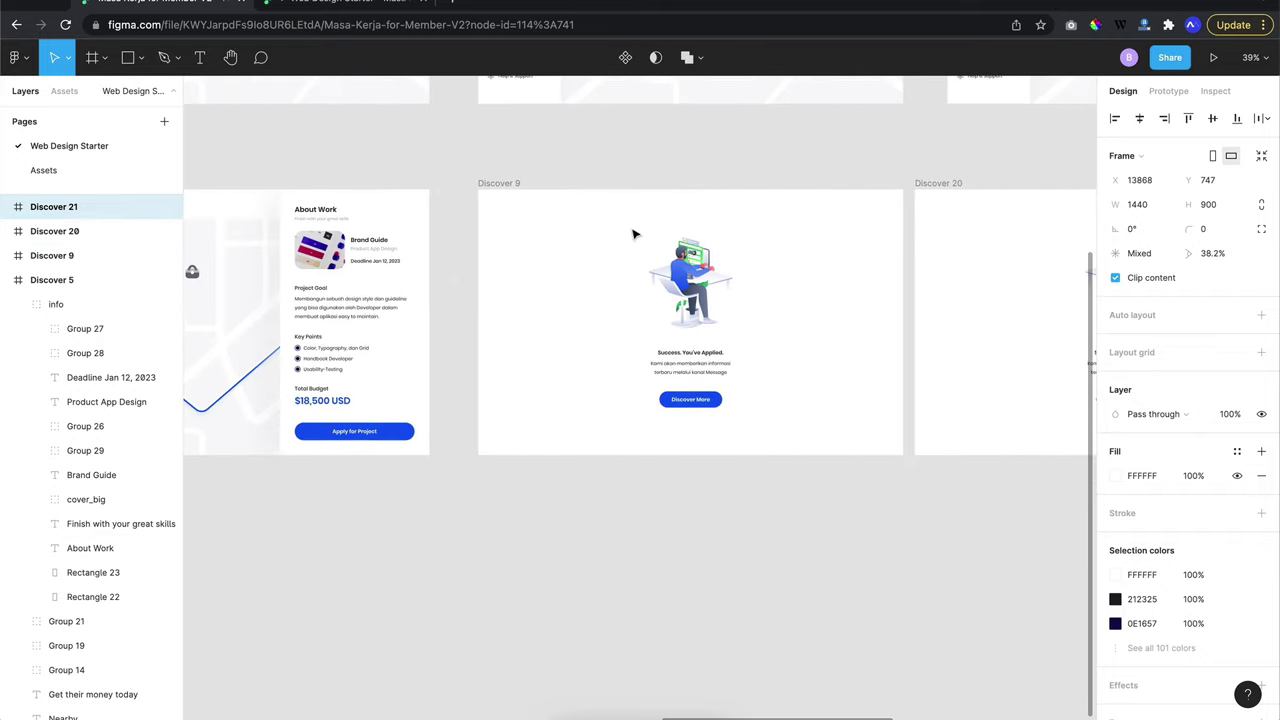
{"action": "scroll", "coordinate": [632, 234], "scroll_direction": "up", "scroll_amount": 3, "text": "ctrl"}
{"action": "scroll", "coordinate": [632, 234], "scroll_direction": "right", "scroll_amount": 2}
{"action": "scroll", "coordinate": [632, 234], "scroll_direction": "up", "scroll_amount": 3, "text": "ctrl"}
{"action": "scroll", "coordinate": [610, 380], "scroll_direction": "down", "scroll_amount": 1}
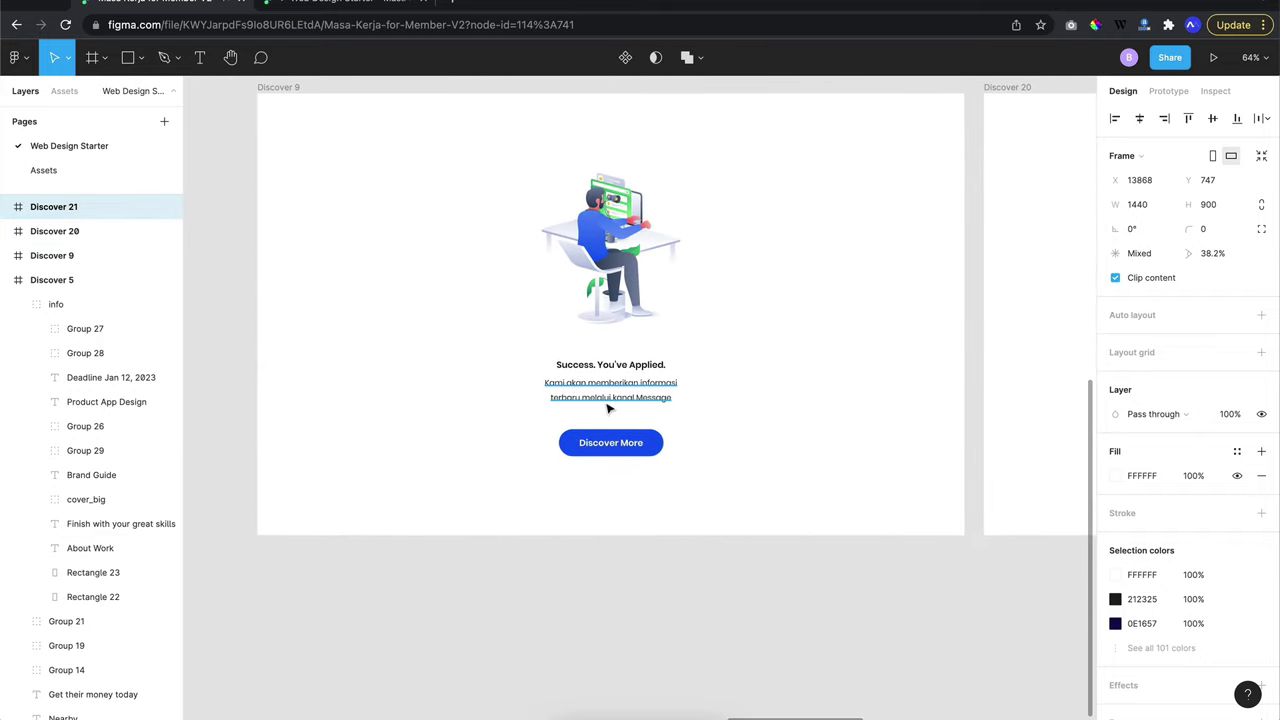
{"action": "scroll", "coordinate": [606, 406], "scroll_direction": "up", "scroll_amount": 1}
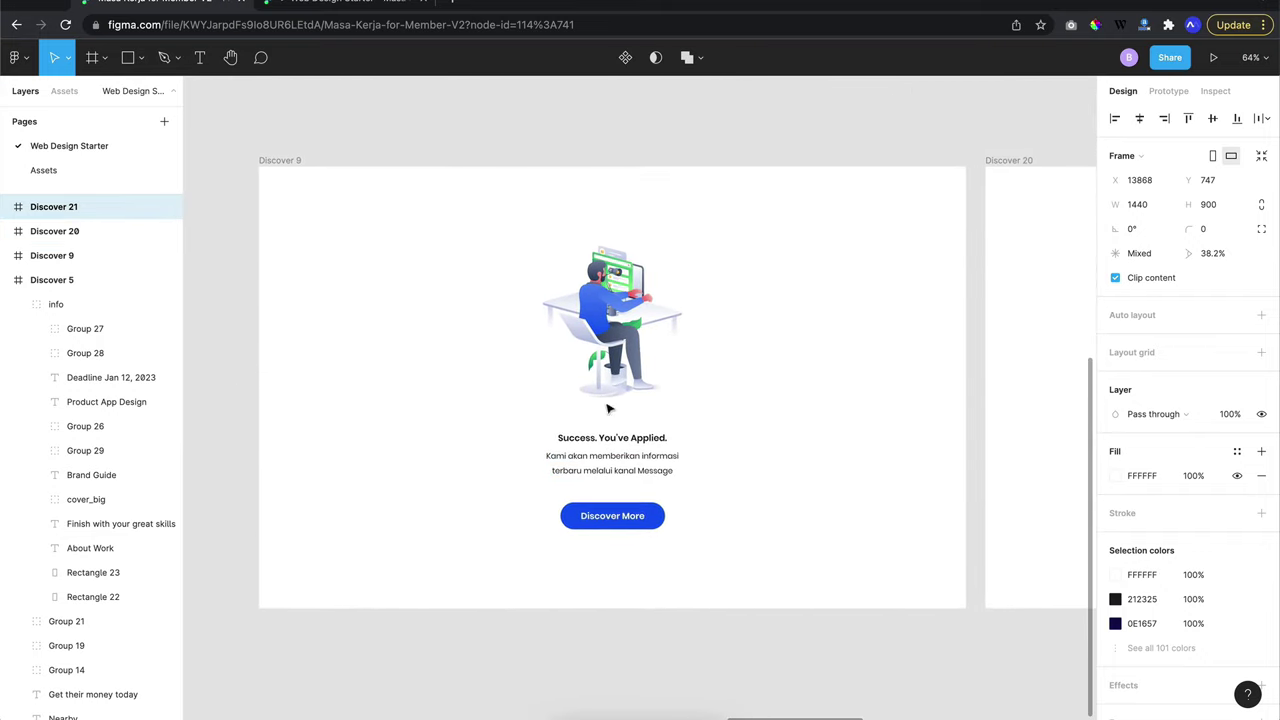
Set Discover 9's illustration, success heading, message text and Discover More button to 0% opacity
{"action": "left_click", "coordinate": [607, 302]}
{"action": "left_click", "coordinate": [604, 423], "text": "shift"}
{"action": "left_click", "coordinate": [606, 450], "text": "shift"}
{"action": "left_click", "coordinate": [607, 501], "text": "shift"}
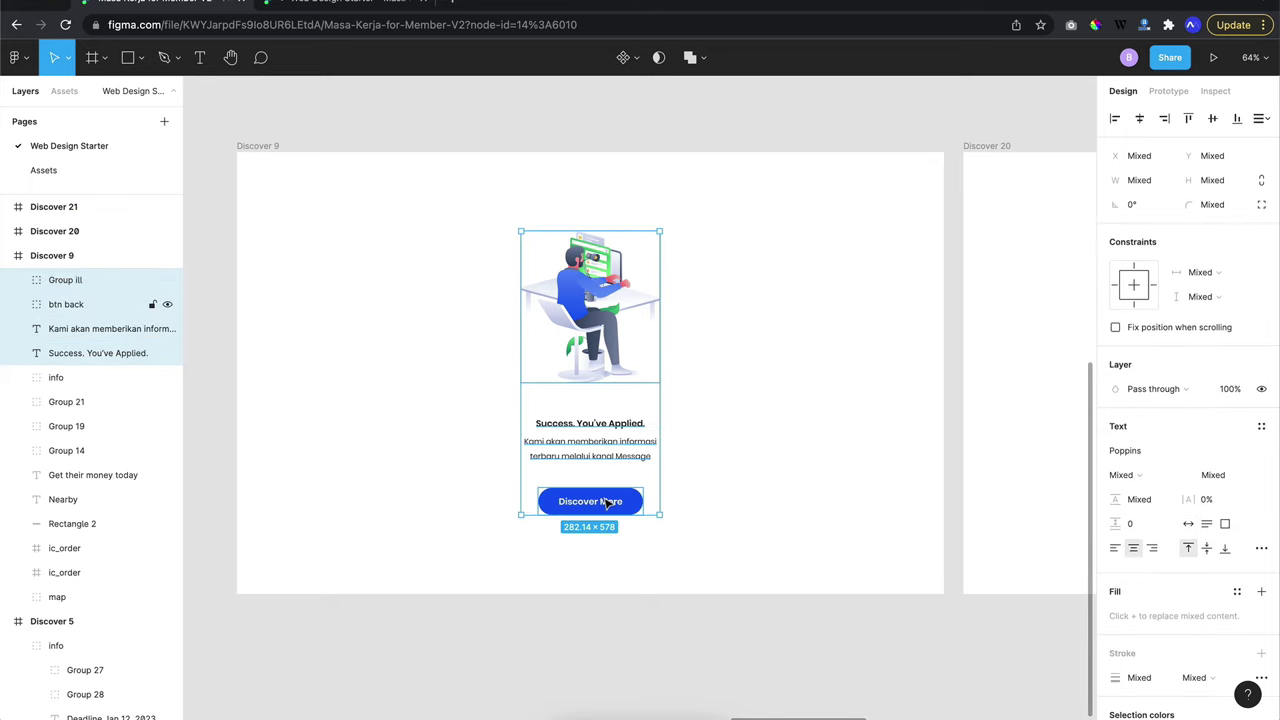
{"action": "mouse_move", "coordinate": [607, 503]}
{"action": "left_mouse_down"}
{"action": "mouse_move", "coordinate": [607, 478]}
{"action": "mouse_move", "coordinate": [606, 503]}
{"action": "left_mouse_up"}
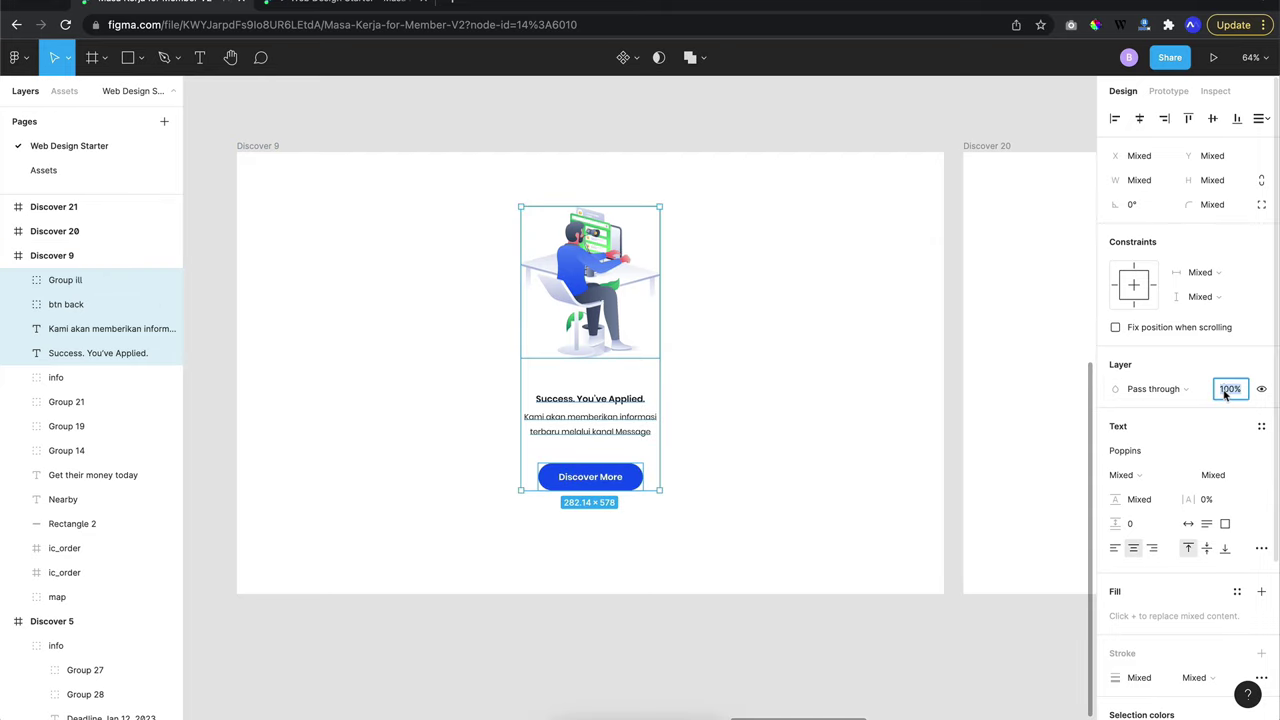
{"action": "type", "text": "0"}
{"action": "key", "text": "Return"}
Pan across the canvas and select the old Discover 20 frame
{"action": "scroll", "coordinate": [843, 340], "scroll_direction": "right", "scroll_amount": 1}
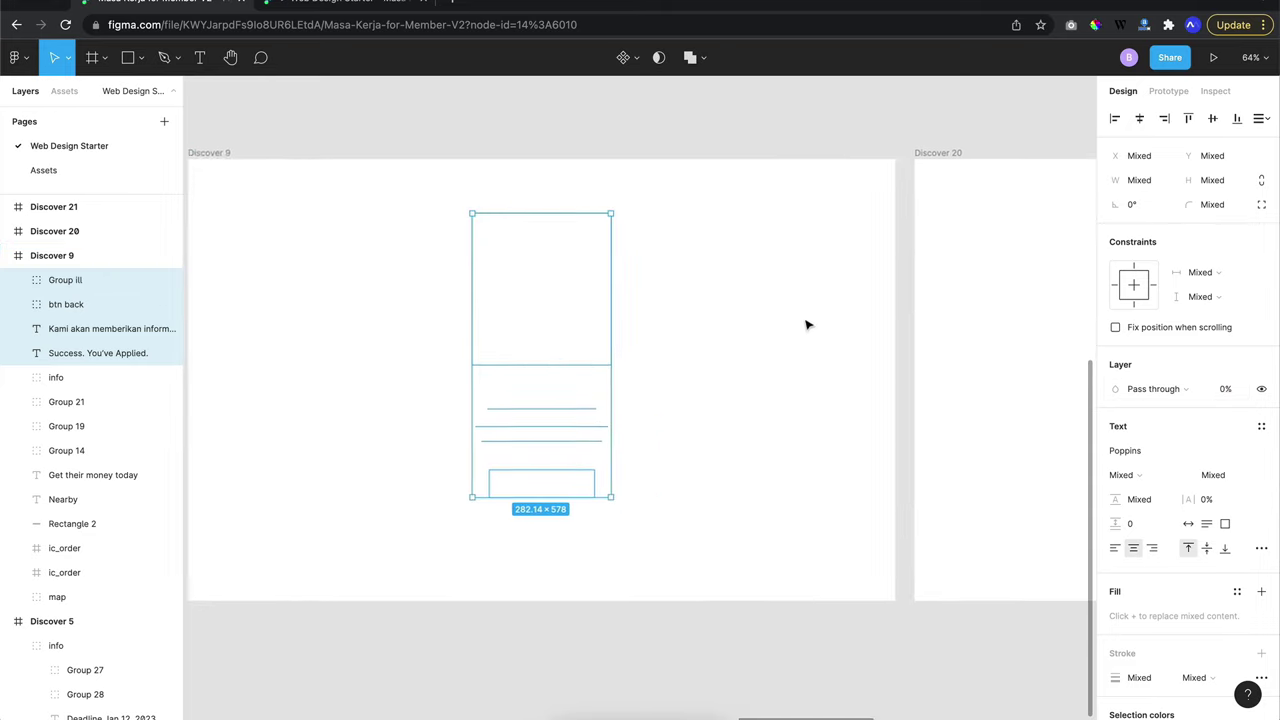
{"action": "scroll", "coordinate": [809, 323], "scroll_direction": "right", "scroll_amount": 6}
{"action": "scroll", "coordinate": [809, 323], "scroll_direction": "right", "scroll_amount": 3}
{"action": "scroll", "coordinate": [808, 324], "scroll_direction": "left", "scroll_amount": 3}
{"action": "scroll", "coordinate": [808, 324], "scroll_direction": "left", "scroll_amount": 3}
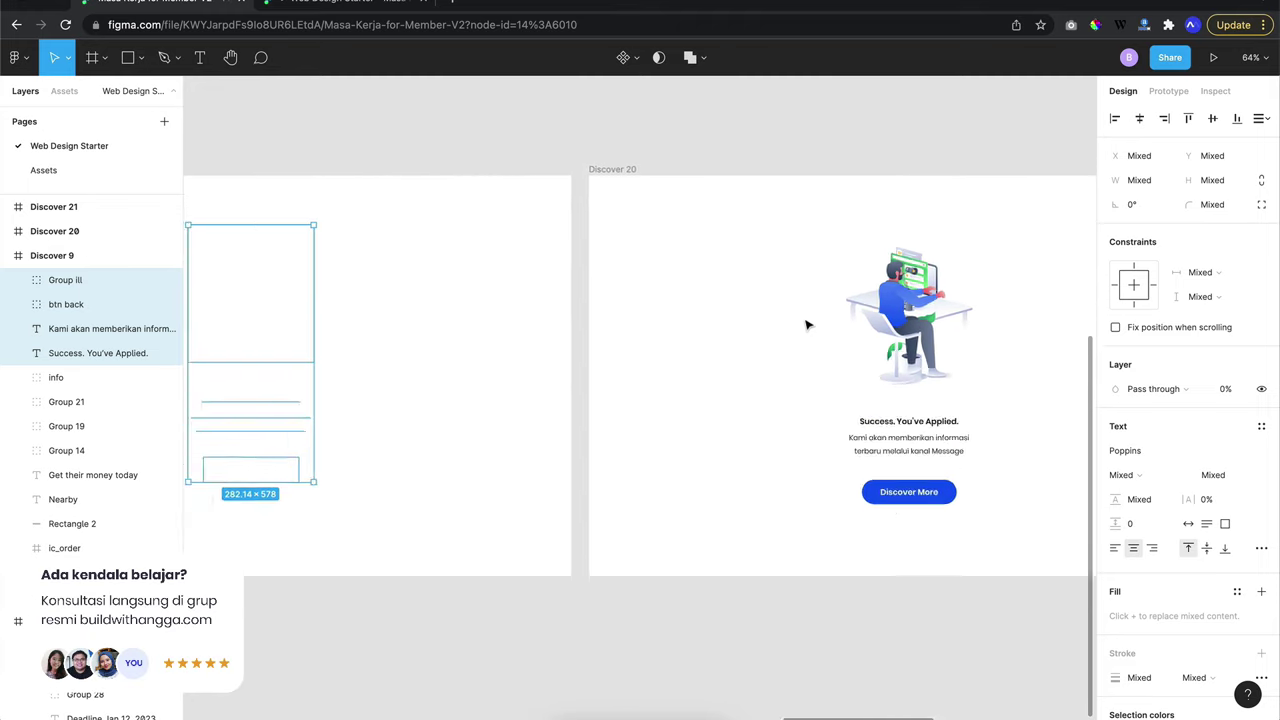
{"action": "scroll", "coordinate": [808, 323], "scroll_direction": "down", "scroll_amount": 5}
{"action": "scroll", "coordinate": [700, 290], "scroll_direction": "right", "scroll_amount": 1}
{"action": "left_click", "coordinate": [612, 243]}
Delete the old Discover 20 and Discover 21 frames
{"action": "left_click", "coordinate": [912, 244], "text": "shift"}
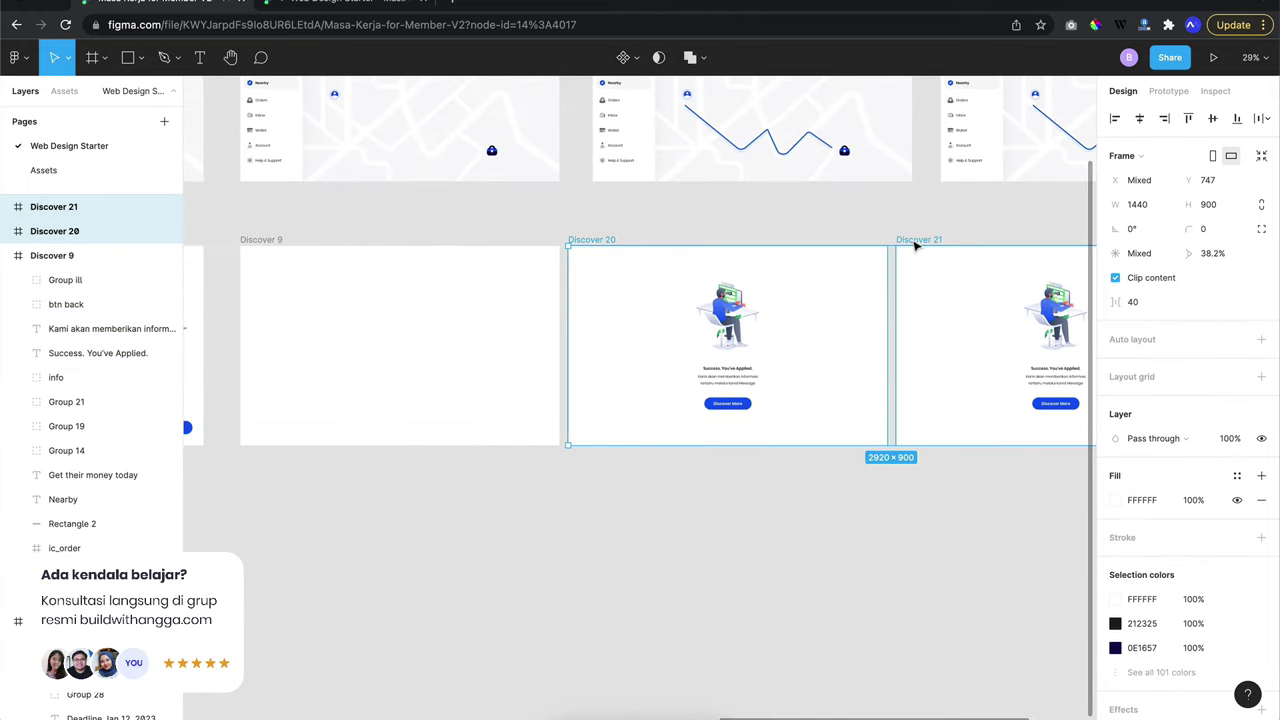
{"action": "key", "text": "Delete"}
{"action": "scroll", "coordinate": [890, 240], "scroll_direction": "left", "scroll_amount": 3}
{"action": "scroll", "coordinate": [890, 240], "scroll_direction": "down", "scroll_amount": 1}
Duplicate Discover 9 twice to create new Discover 20 and Discover 21 frames
{"action": "left_click", "coordinate": [429, 191]}
{"action": "key", "text": "shift+2"}
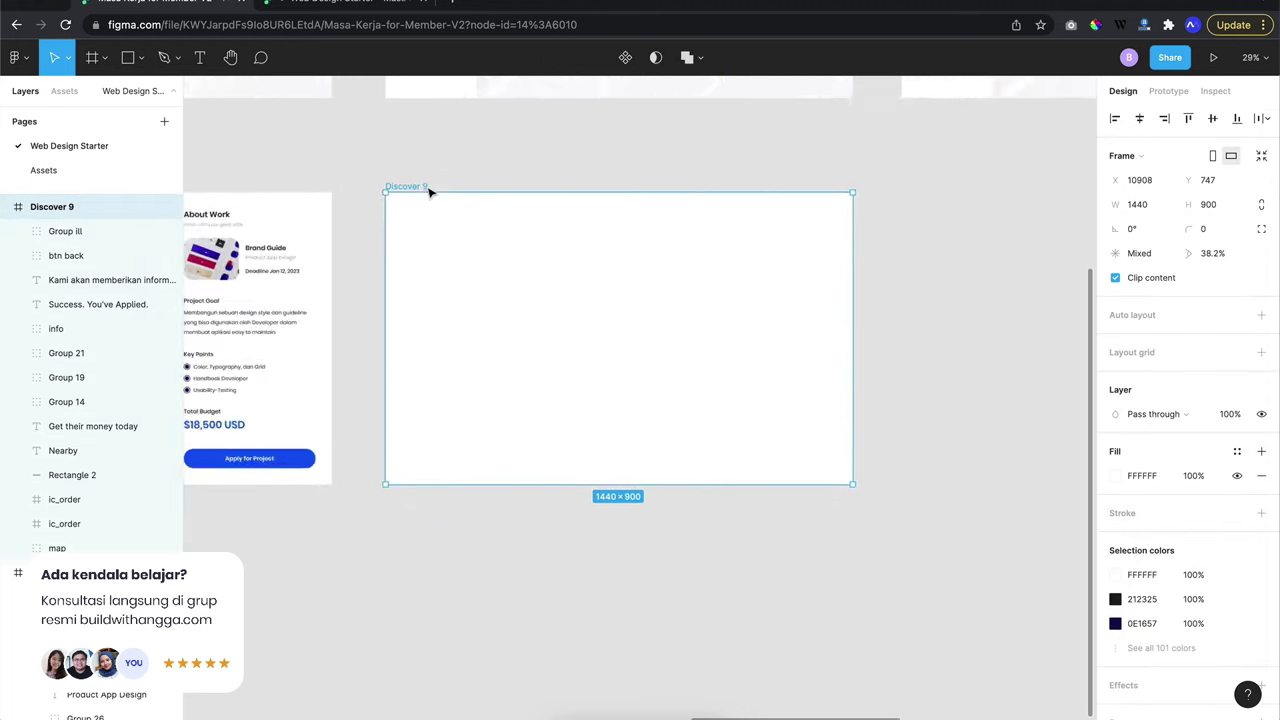
{"action": "key", "text": "ctrl+d"}
{"action": "scroll", "coordinate": [462, 177], "scroll_direction": "down", "scroll_amount": 2}
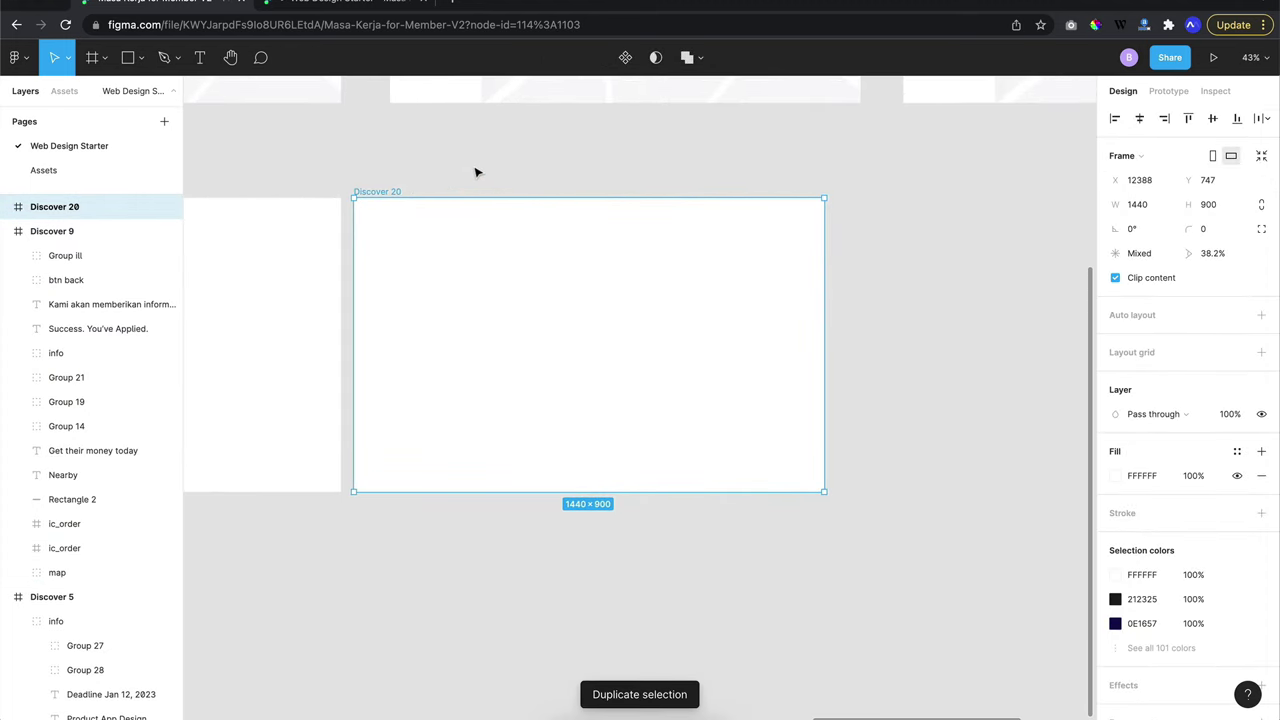
{"action": "key", "text": "ctrl+d"}
{"action": "scroll", "coordinate": [476, 173], "scroll_direction": "left", "scroll_amount": 5}
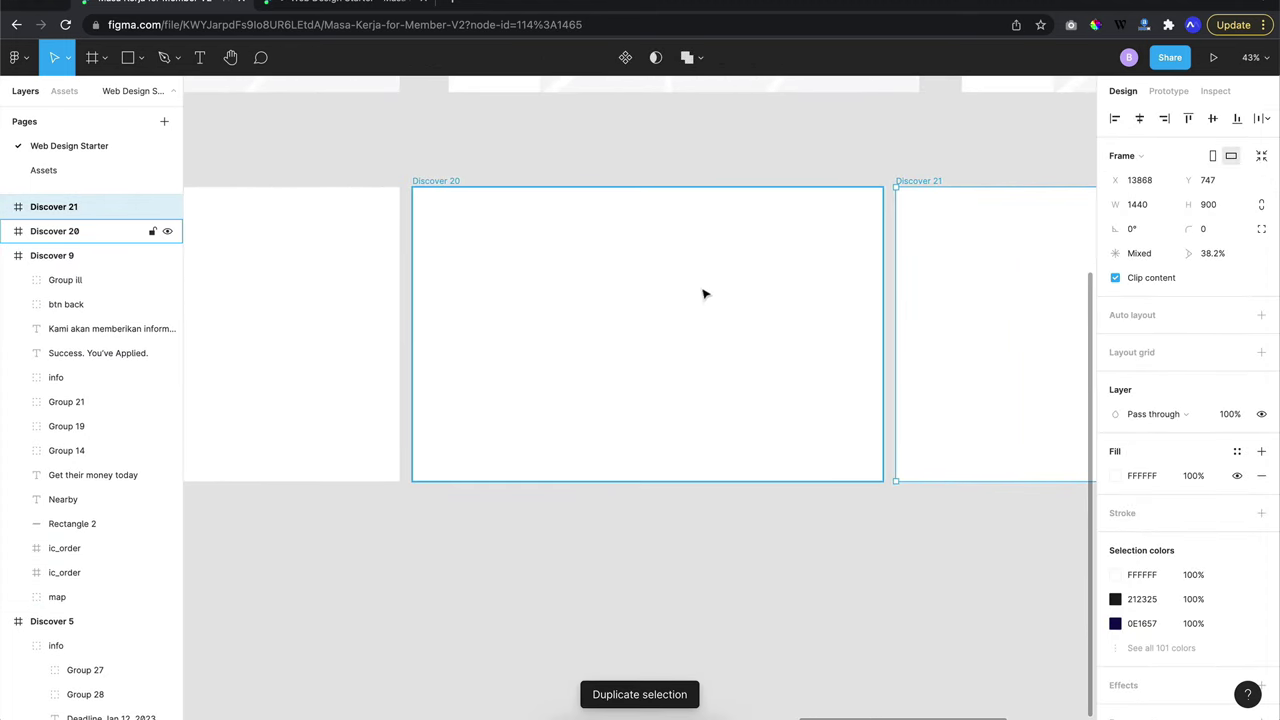
Set Discover 20's illustration group to 100% opacity and nudge it down to Y 161
{"action": "left_click", "coordinate": [654, 285]}
{"action": "scroll", "coordinate": [654, 285], "scroll_direction": "up", "scroll_amount": 3}
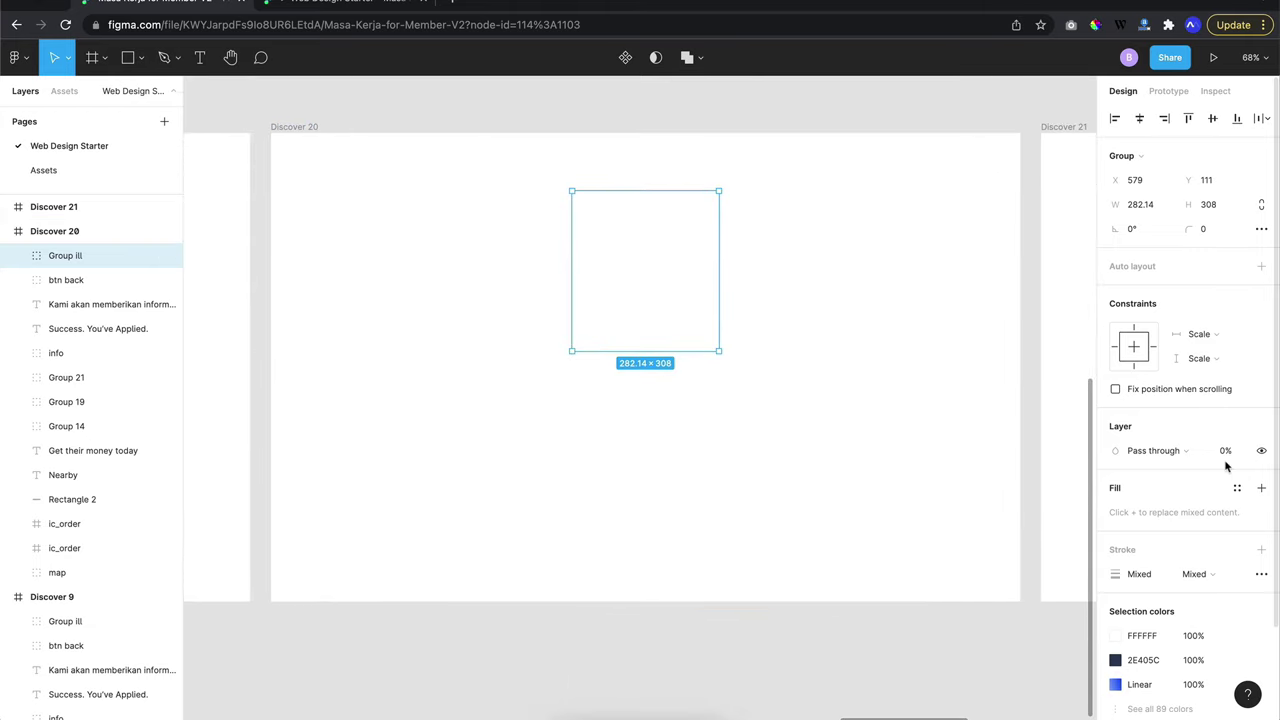
{"action": "type", "text": "100"}
{"action": "key", "text": "Return"}
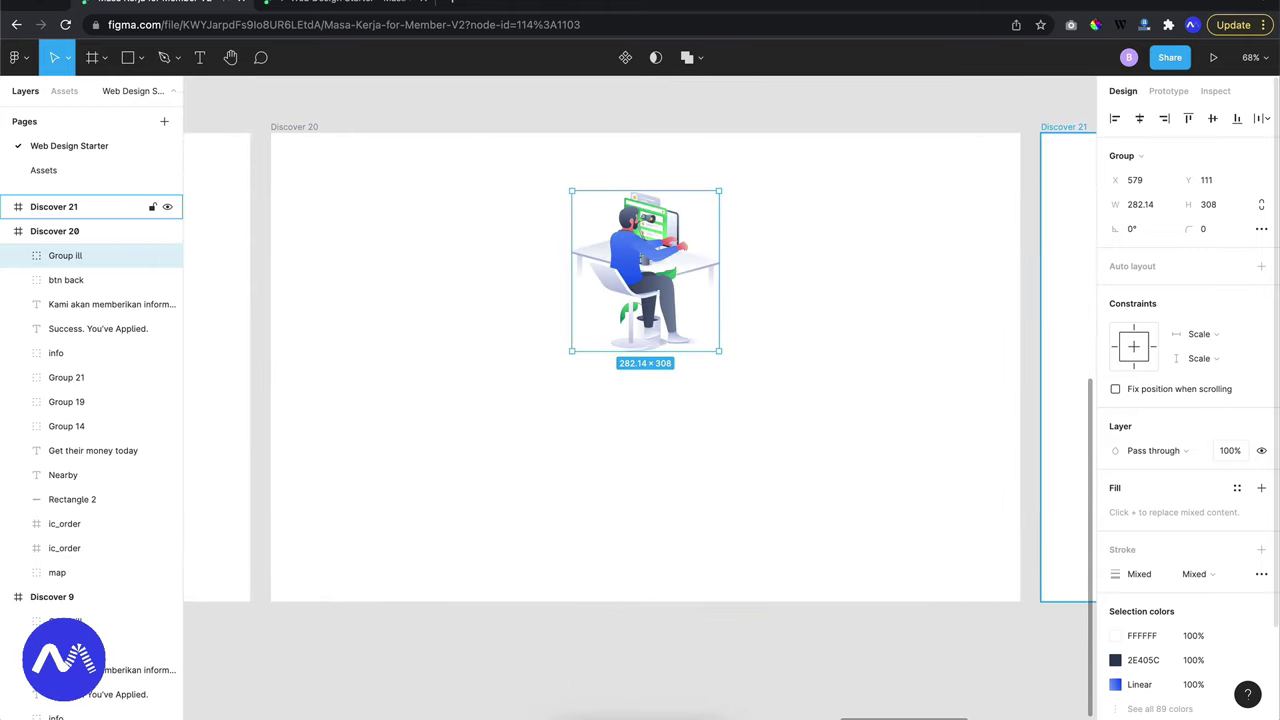
{"action": "key", "text": "shift+Down"}
{"action": "key", "text": "shift+Down"}
{"action": "key", "text": "shift+Down"}
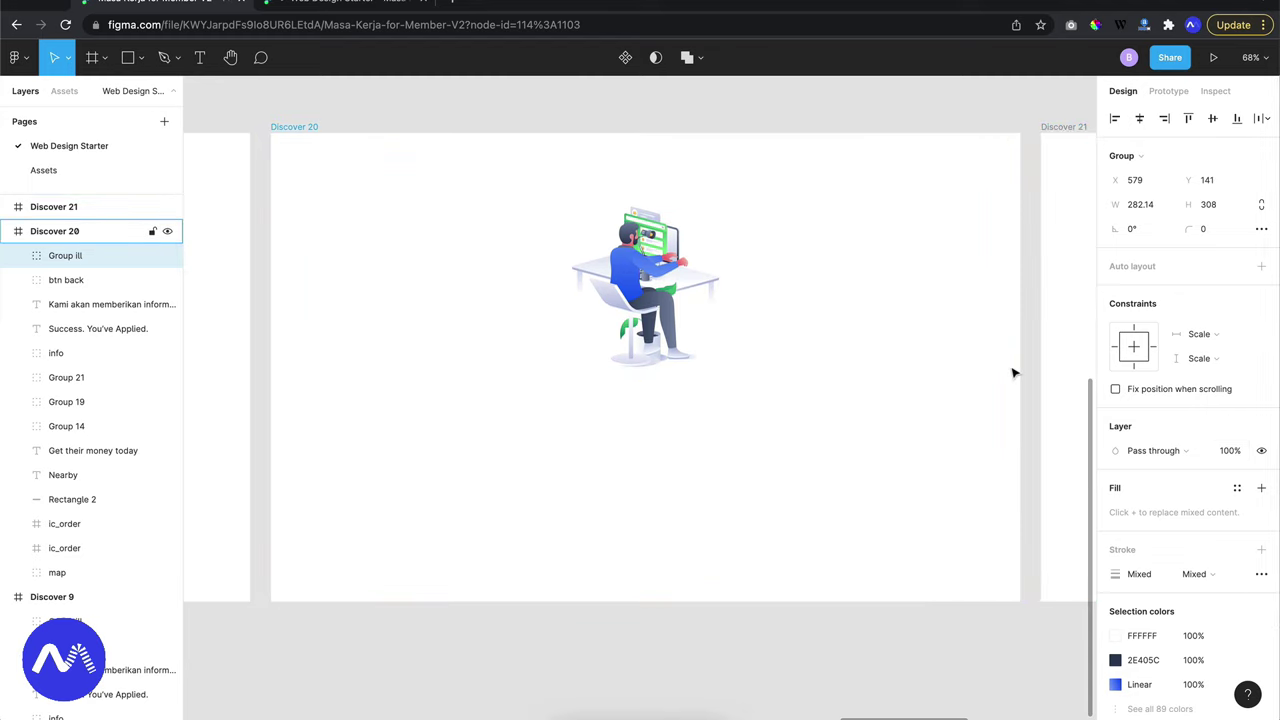
{"action": "key", "text": "shift+Down"}
{"action": "key", "text": "shift+Down"}
{"action": "scroll", "coordinate": [837, 323], "scroll_direction": "right", "scroll_amount": 2}
{"action": "scroll", "coordinate": [837, 323], "scroll_direction": "up", "scroll_amount": 1}
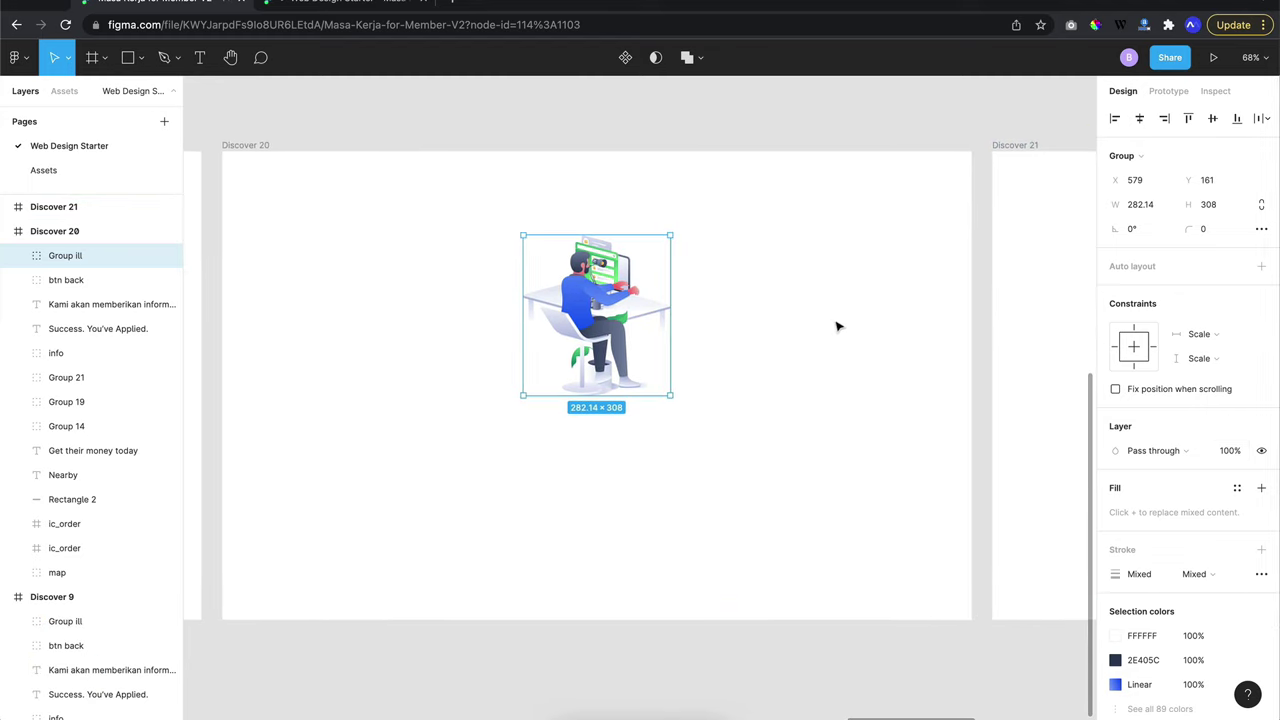
{"action": "scroll", "coordinate": [783, 301], "scroll_direction": "down", "scroll_amount": 2}
{"action": "scroll", "coordinate": [783, 301], "scroll_direction": "down", "scroll_amount": 3}
{"action": "scroll", "coordinate": [783, 301], "scroll_direction": "right", "scroll_amount": 3}
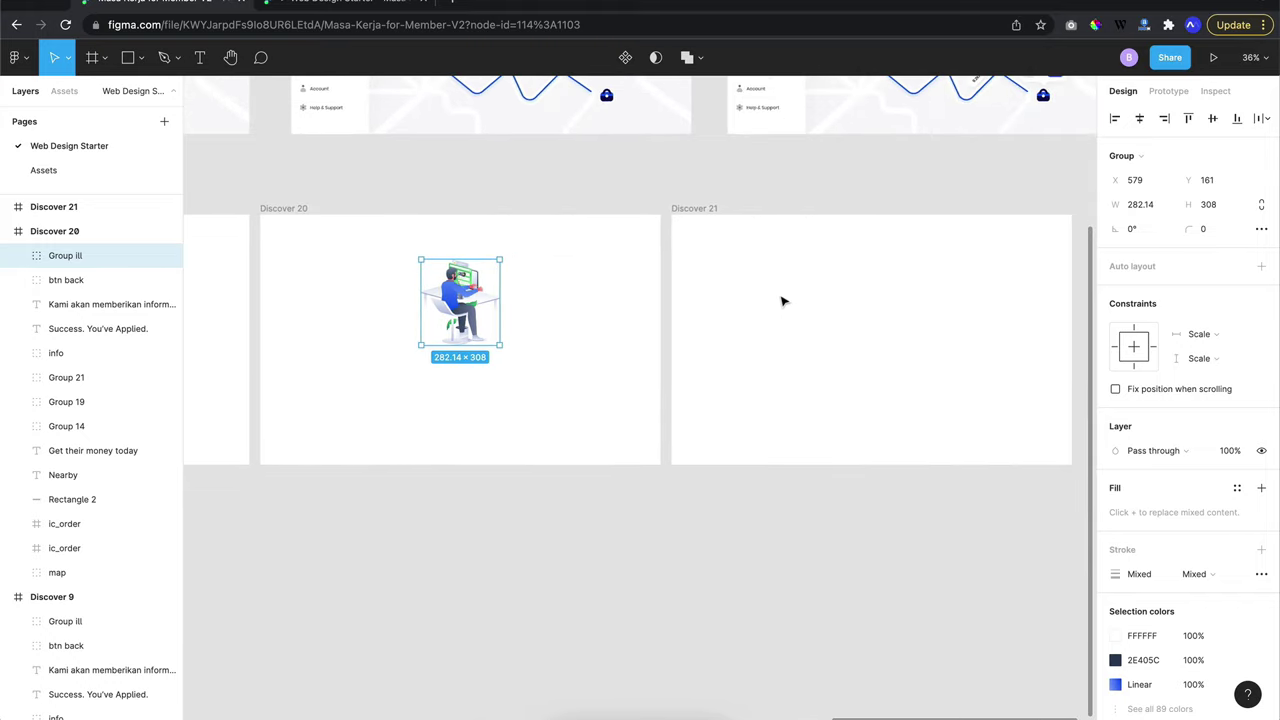
{"action": "scroll", "coordinate": [783, 301], "scroll_direction": "right", "scroll_amount": 2}
{"action": "scroll", "coordinate": [783, 301], "scroll_direction": "right", "scroll_amount": 1}
In Discover 21, make the illustration, heading and information text 100% opaque and nudge them lower
{"action": "left_click", "coordinate": [779, 296]}
{"action": "scroll", "coordinate": [779, 296], "scroll_direction": "up", "scroll_amount": 3}
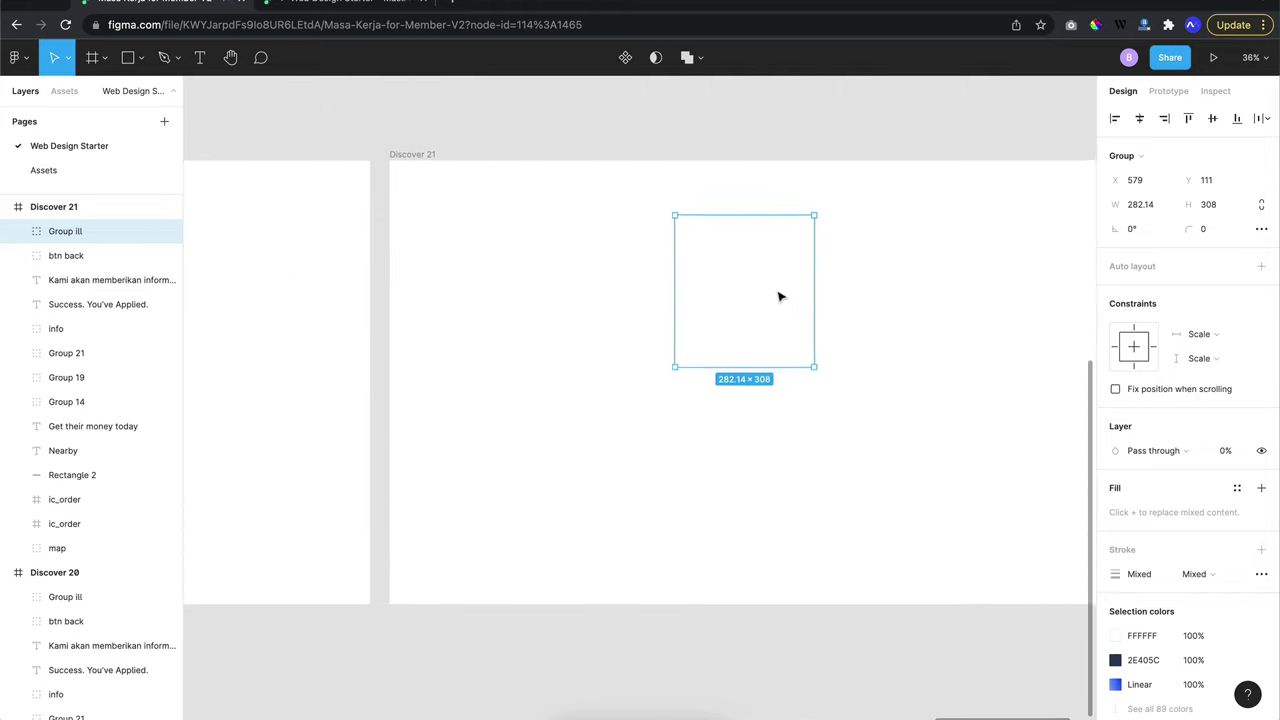
{"action": "left_click", "coordinate": [743, 412], "text": "shift"}
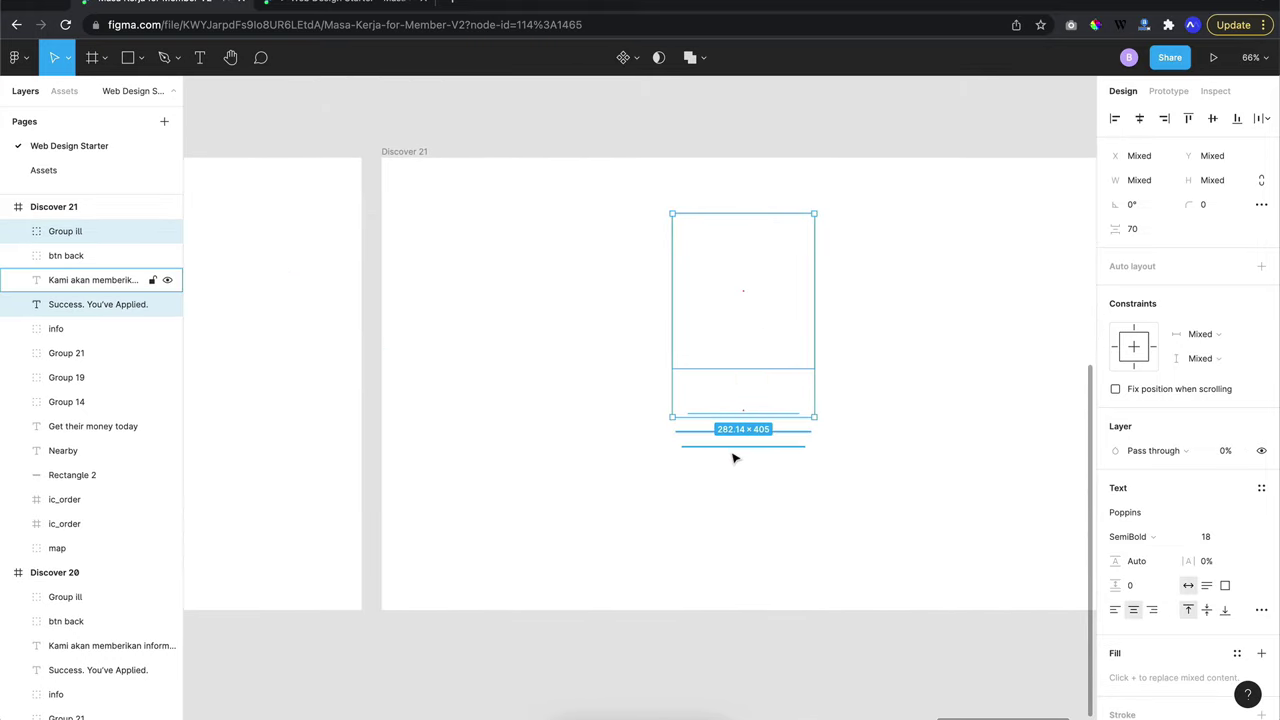
{"action": "left_click", "coordinate": [731, 447], "text": "shift"}
{"action": "type", "text": "100"}
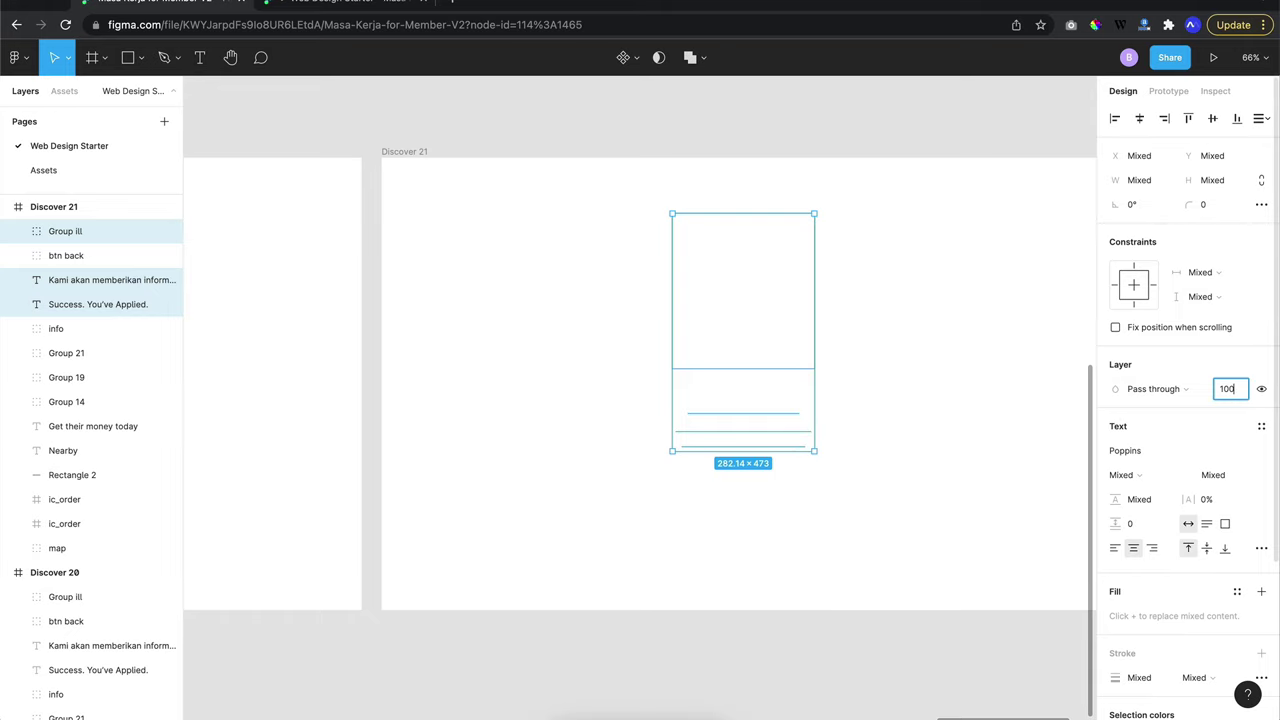
{"action": "key", "text": "Return"}
{"action": "key", "text": "shift+Down"}
{"action": "key", "text": "shift+Down"}
{"action": "key", "text": "shift+Down"}
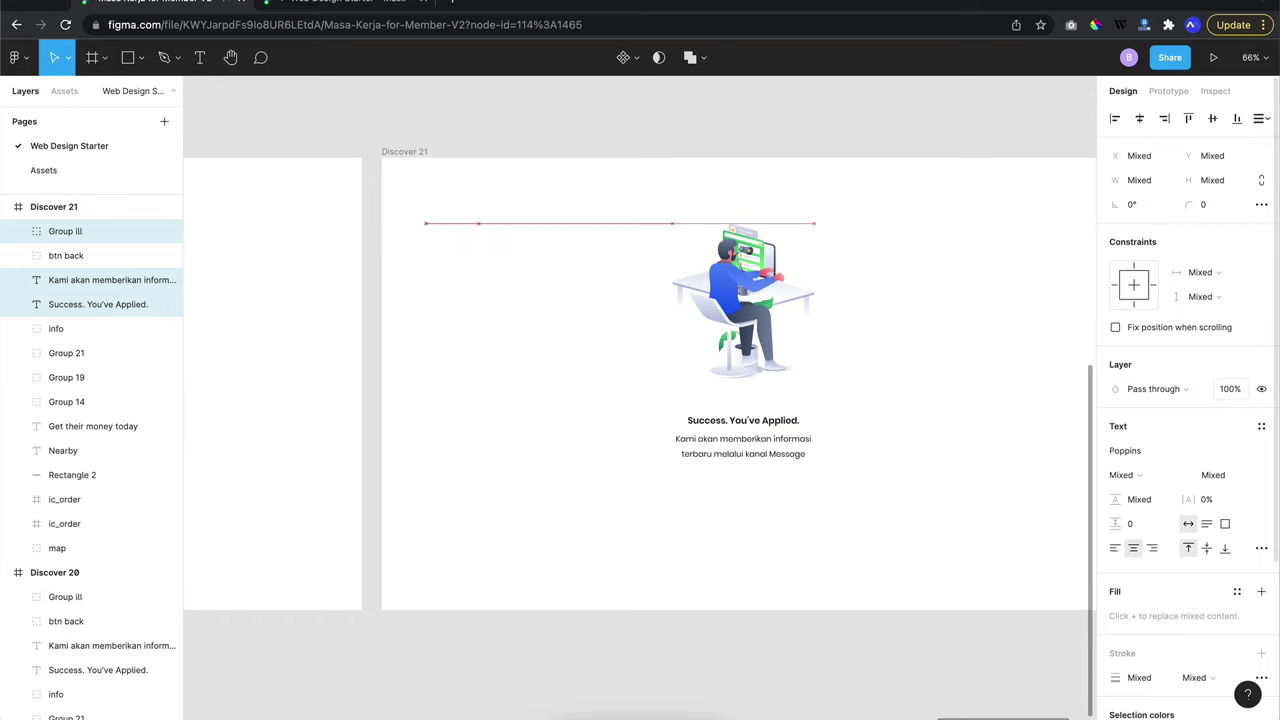
{"action": "scroll", "coordinate": [940, 329], "scroll_direction": "down", "scroll_amount": 5}
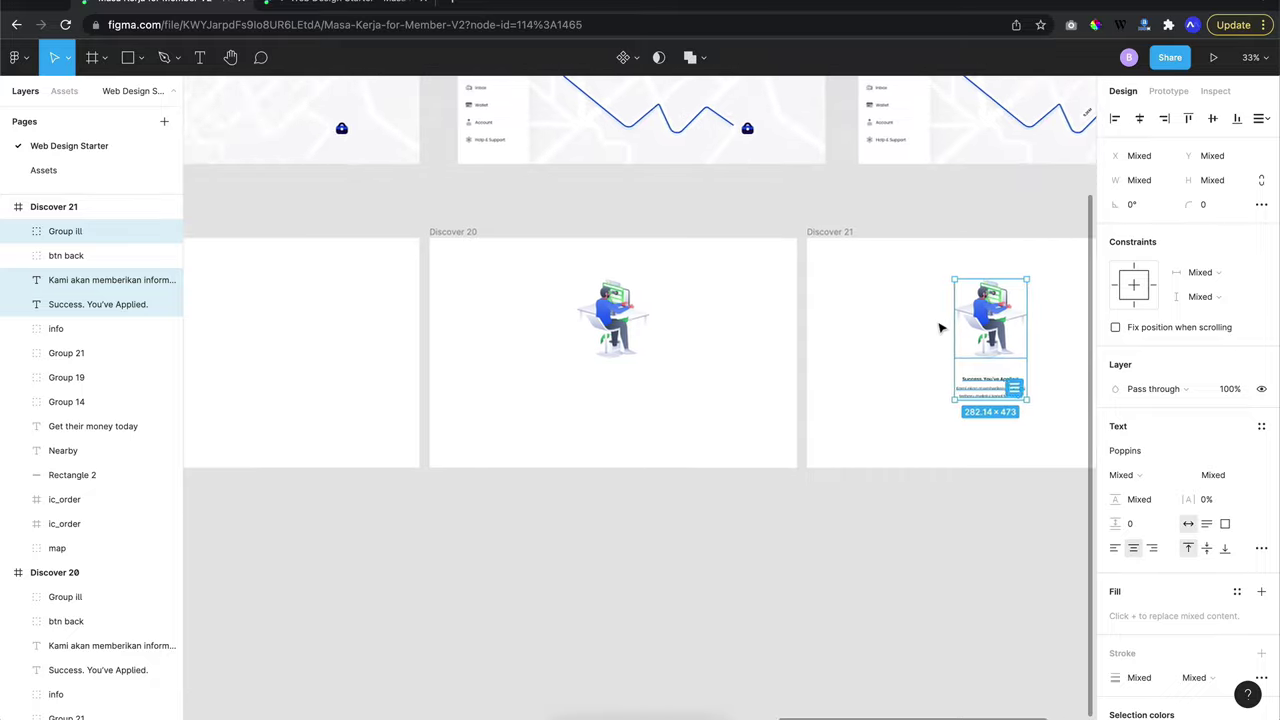
{"action": "scroll", "coordinate": [940, 329], "scroll_direction": "left", "scroll_amount": 3}
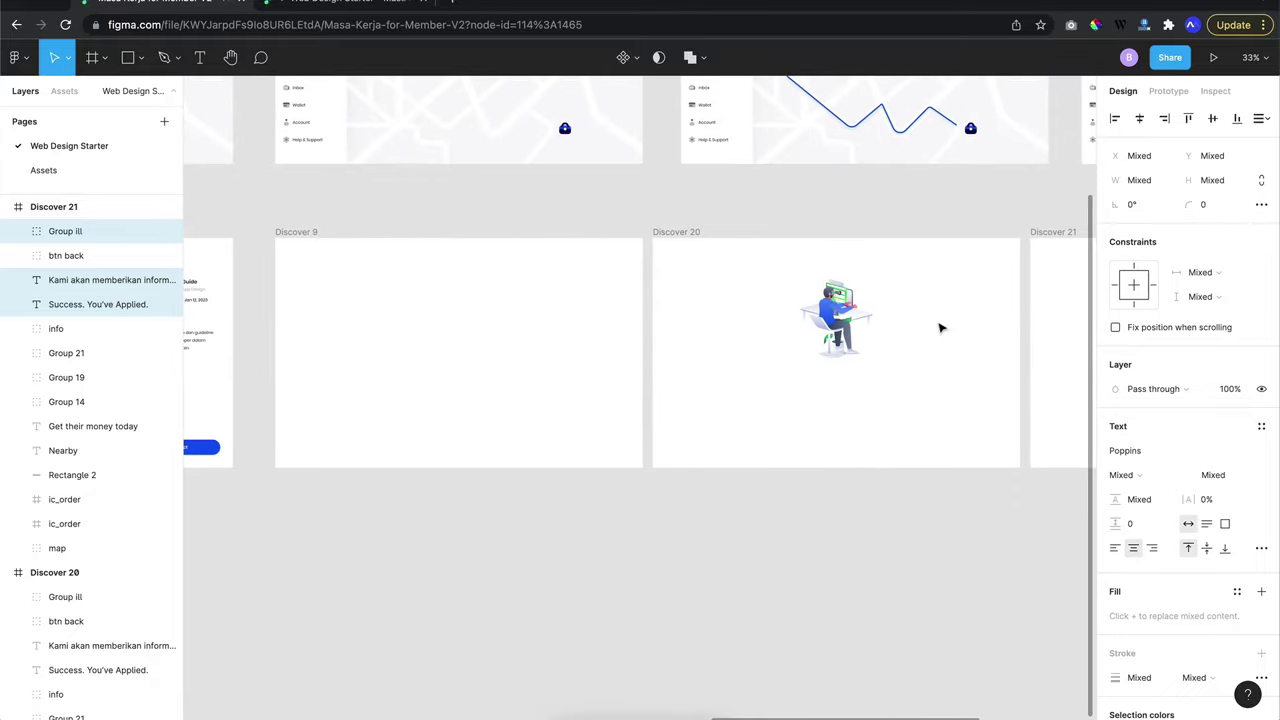
{"action": "scroll", "coordinate": [940, 327], "scroll_direction": "right", "scroll_amount": 5}
{"action": "scroll", "coordinate": [619, 617], "scroll_direction": "up", "scroll_amount": 2}
{"action": "key", "text": "Escape"}
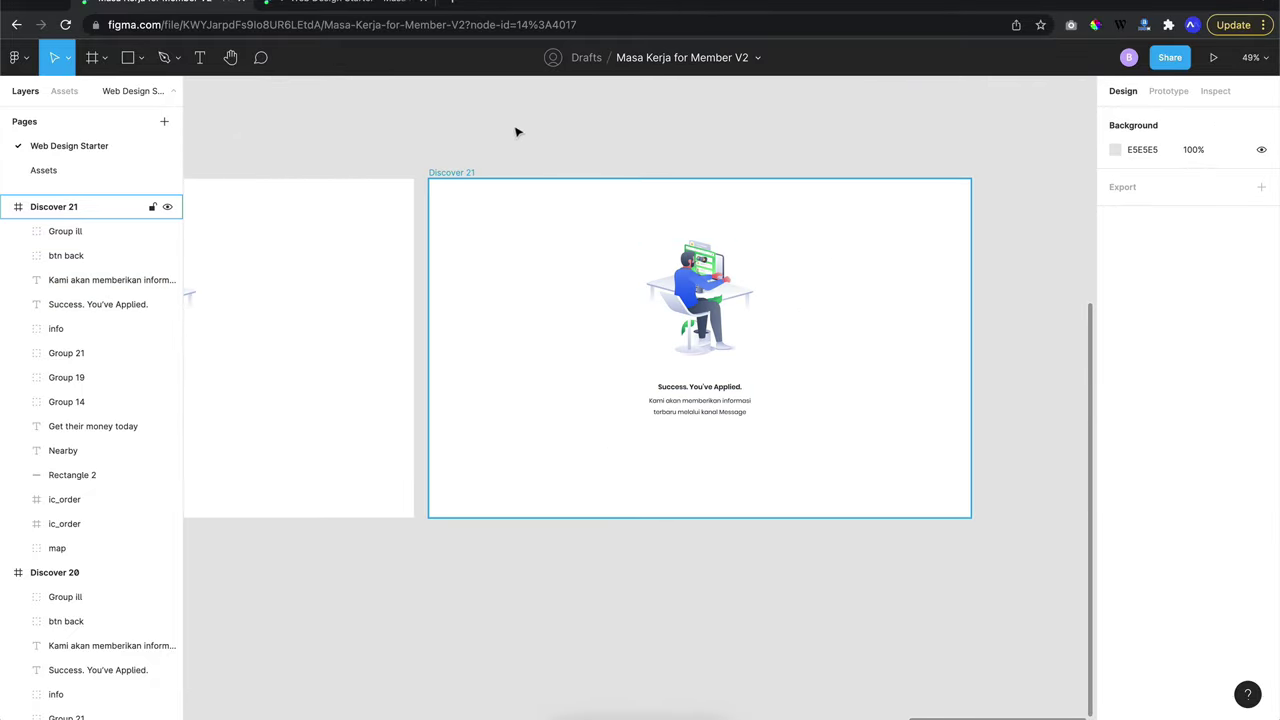
Duplicate Discover 21 as Discover 22, with its Discover More button at 100% opacity at Y 684
{"action": "left_click", "coordinate": [466, 174]}
{"action": "key", "text": "ctrl+d"}
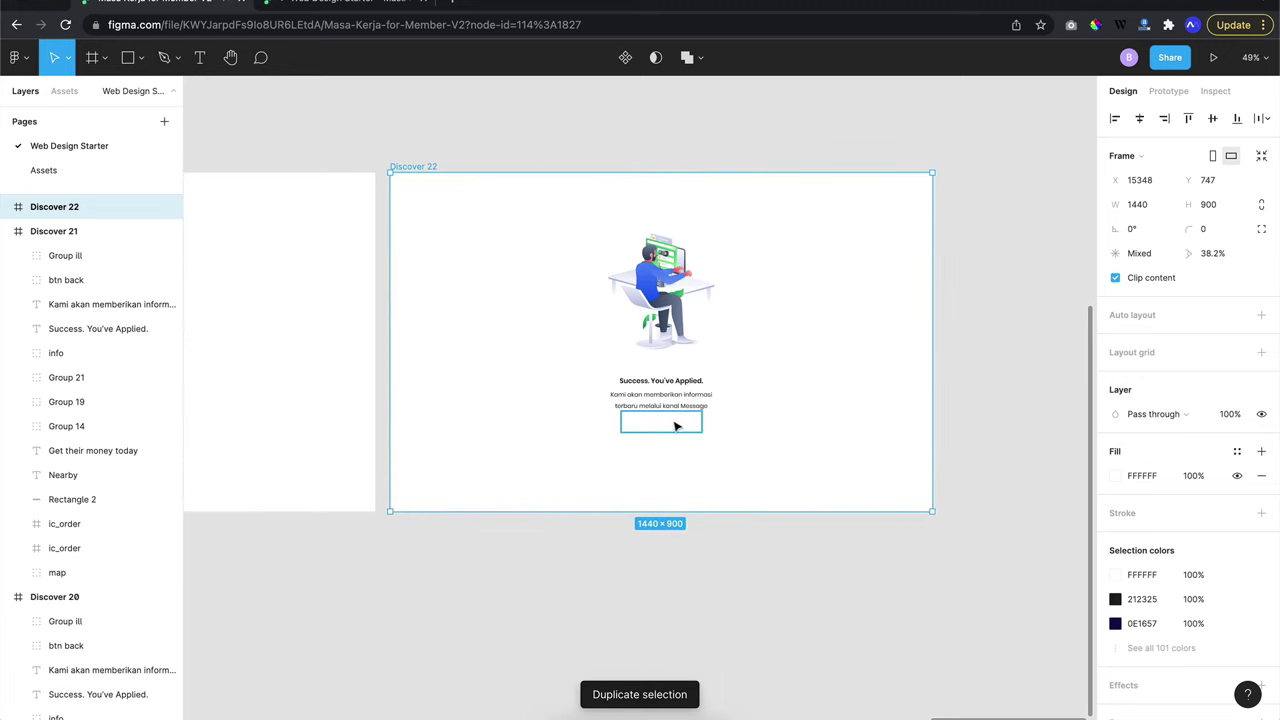
{"action": "left_click", "coordinate": [669, 428]}
{"action": "scroll", "coordinate": [800, 400], "scroll_direction": "right", "scroll_amount": 2}
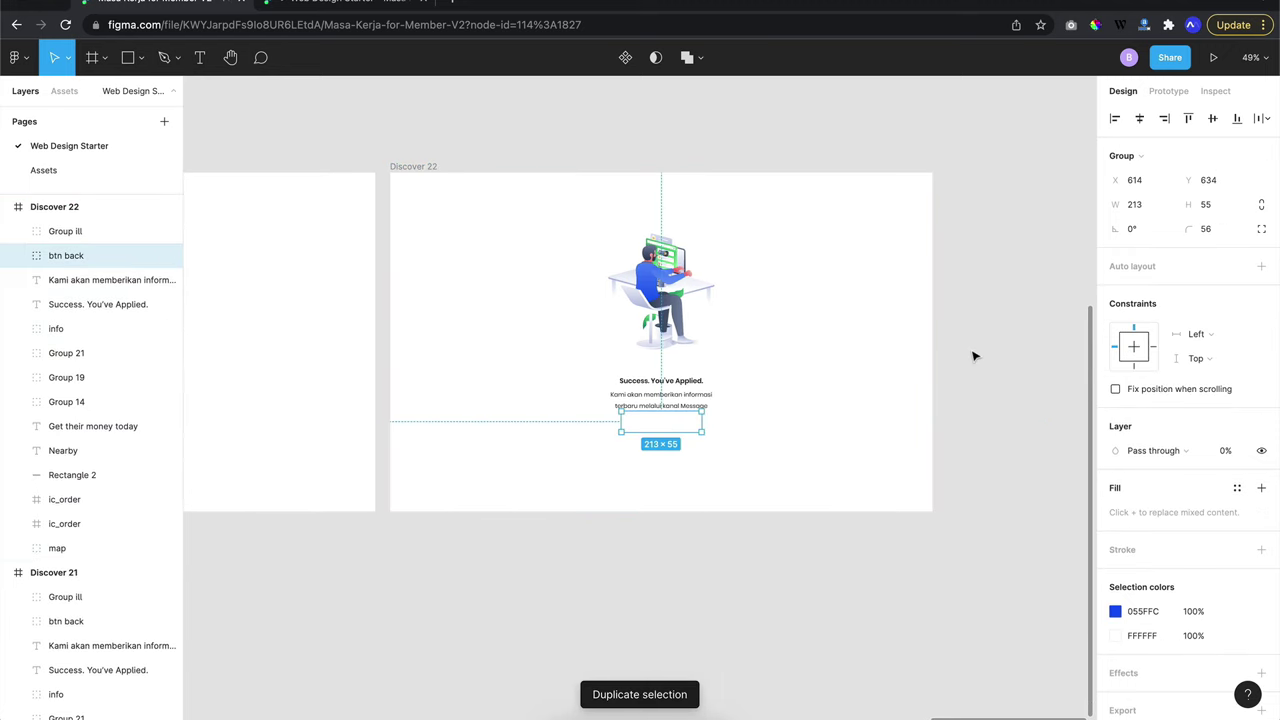
{"action": "left_click", "coordinate": [1225, 448]}
{"action": "type", "text": "100"}
{"action": "key", "text": "Return"}
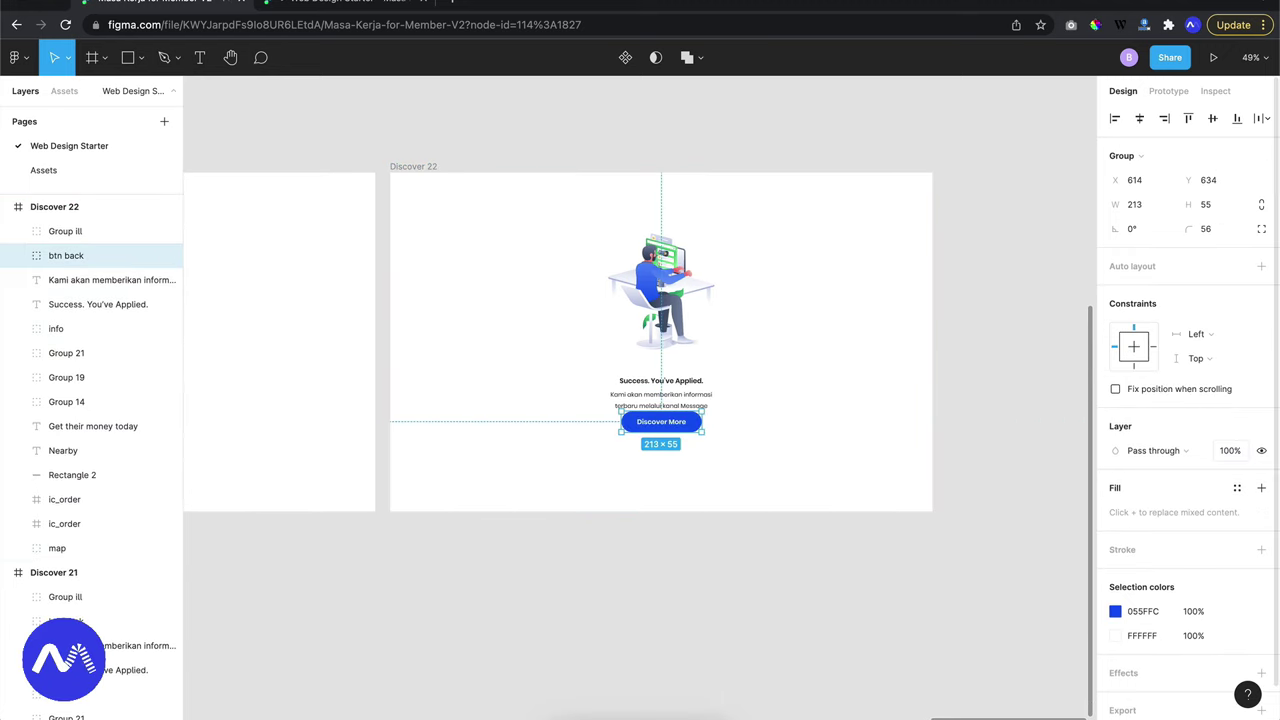
{"action": "key", "text": "shift+Down"}
{"action": "key", "text": "shift+Down"}
{"action": "key", "text": "shift+Down"}
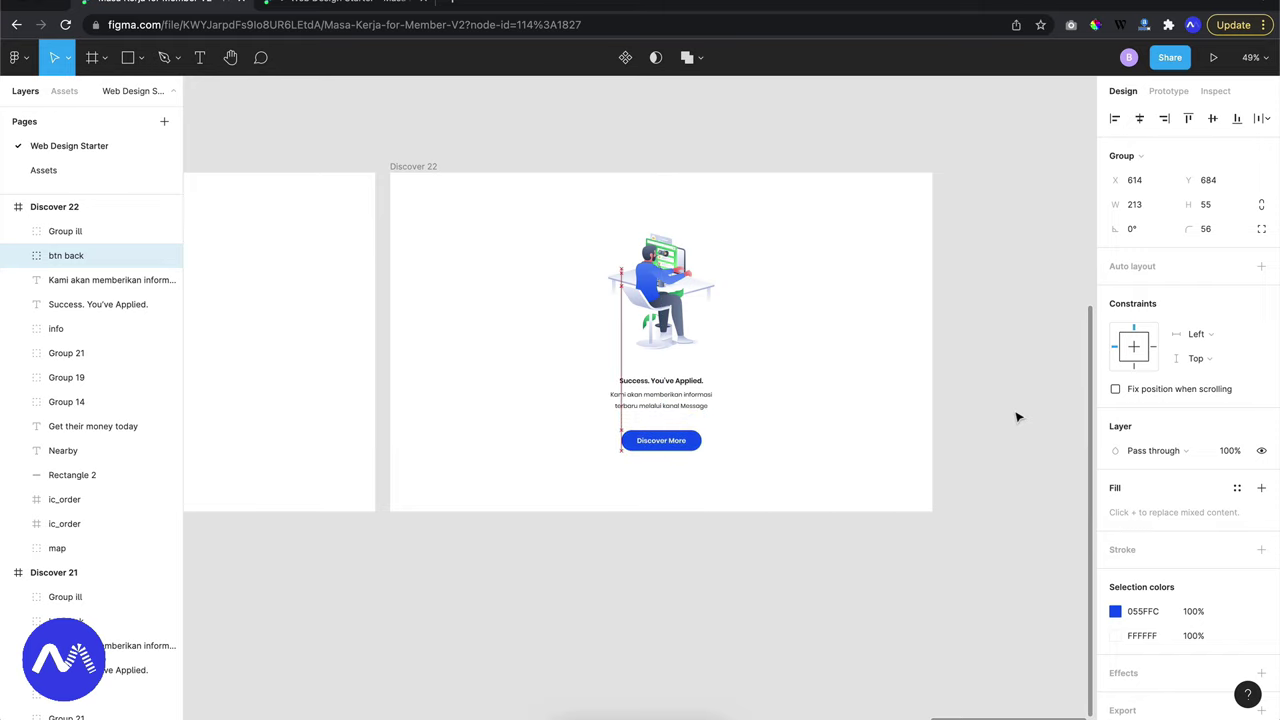
{"action": "scroll", "coordinate": [1016, 417], "scroll_direction": "left", "scroll_amount": 3}
{"action": "scroll", "coordinate": [1016, 417], "scroll_direction": "left", "scroll_amount": 5}
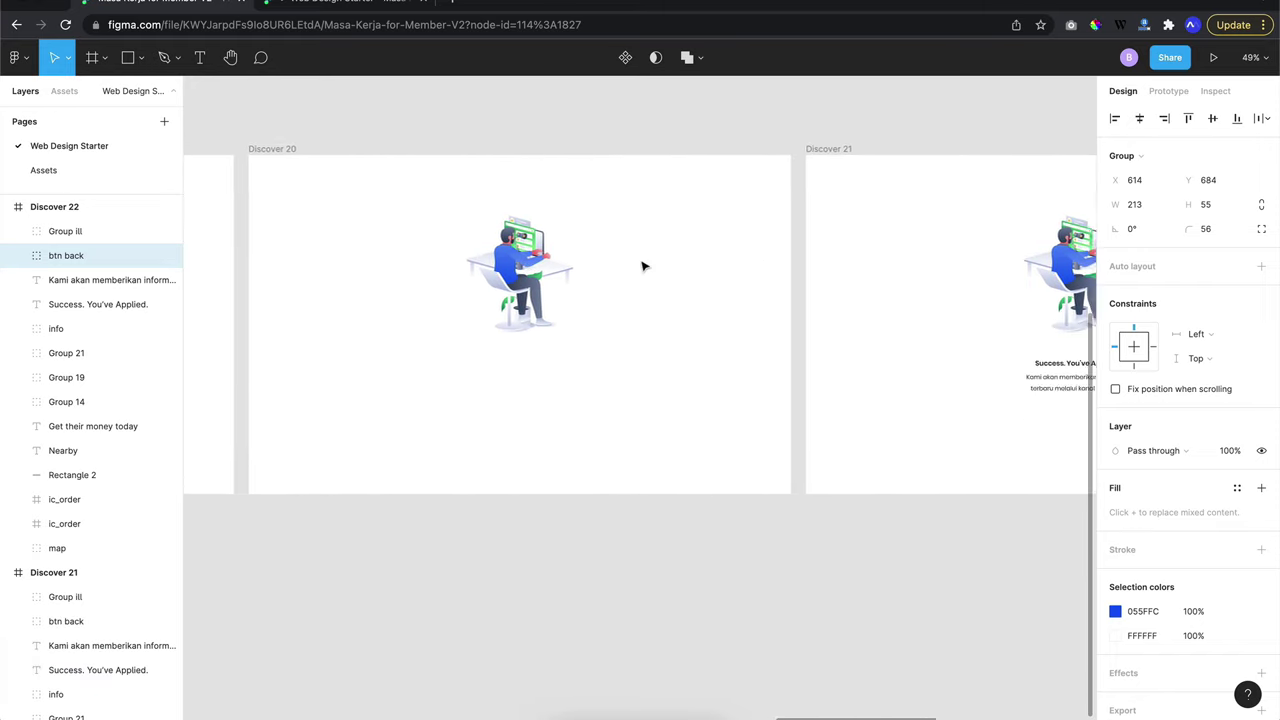
{"action": "scroll", "coordinate": [642, 266], "scroll_direction": "right", "scroll_amount": 5}
{"action": "scroll", "coordinate": [743, 251], "scroll_direction": "right", "scroll_amount": 4}
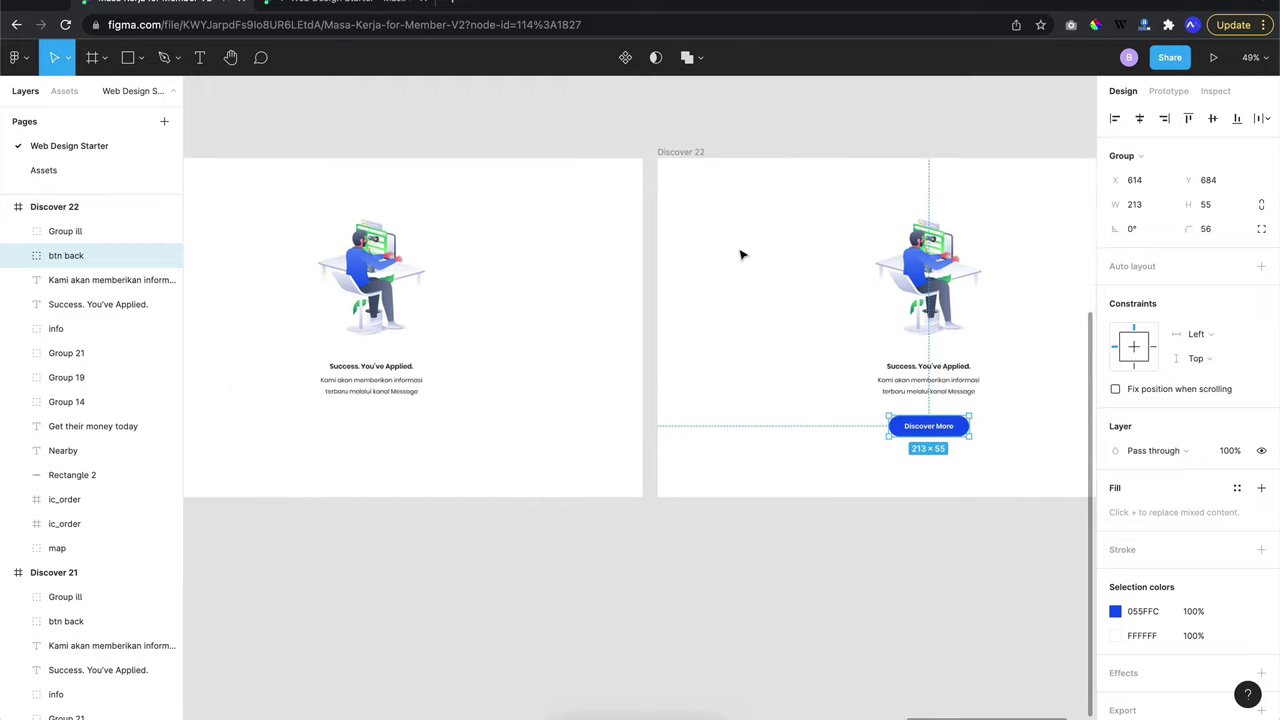
{"action": "scroll", "coordinate": [741, 254], "scroll_direction": "left", "scroll_amount": 2}
{"action": "scroll", "coordinate": [741, 254], "scroll_direction": "left", "scroll_amount": 4}
{"action": "scroll", "coordinate": [741, 254], "scroll_direction": "left", "scroll_amount": 3}
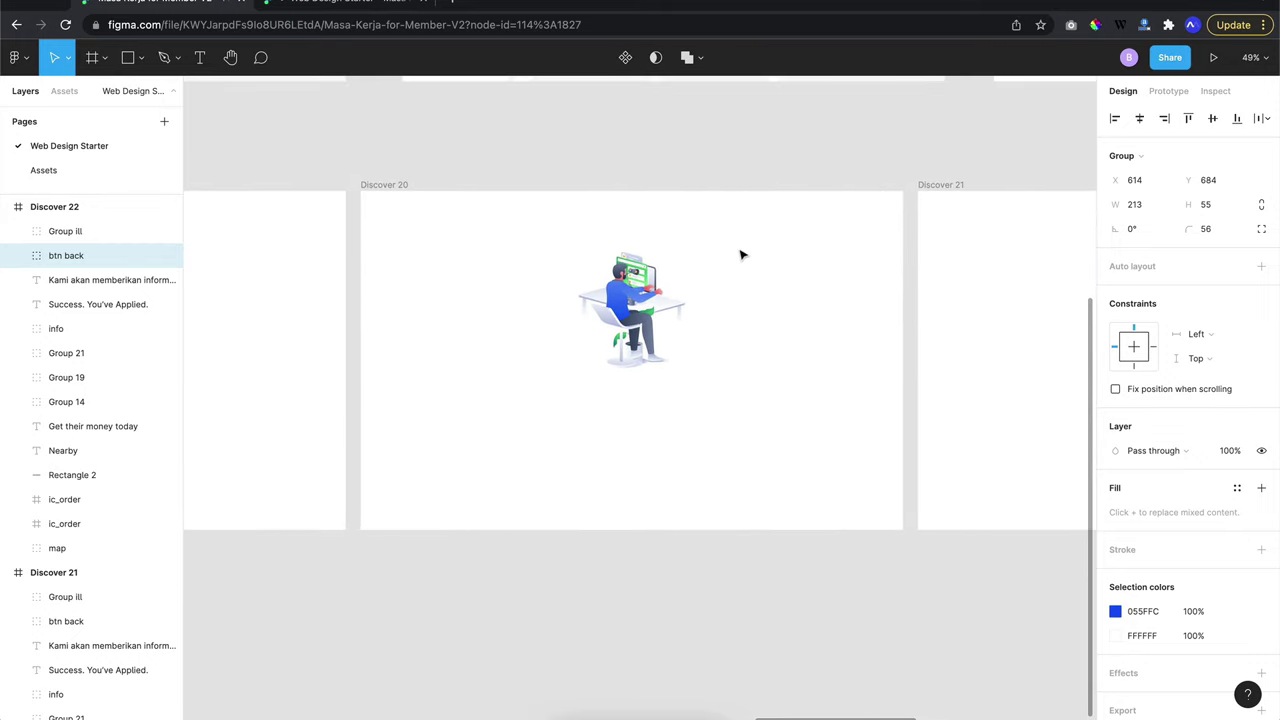
Pan the canvas from Discover 20 back to Discover 9 and select the Discover 9 frame
{"action": "left_click", "coordinate": [777, 261]}
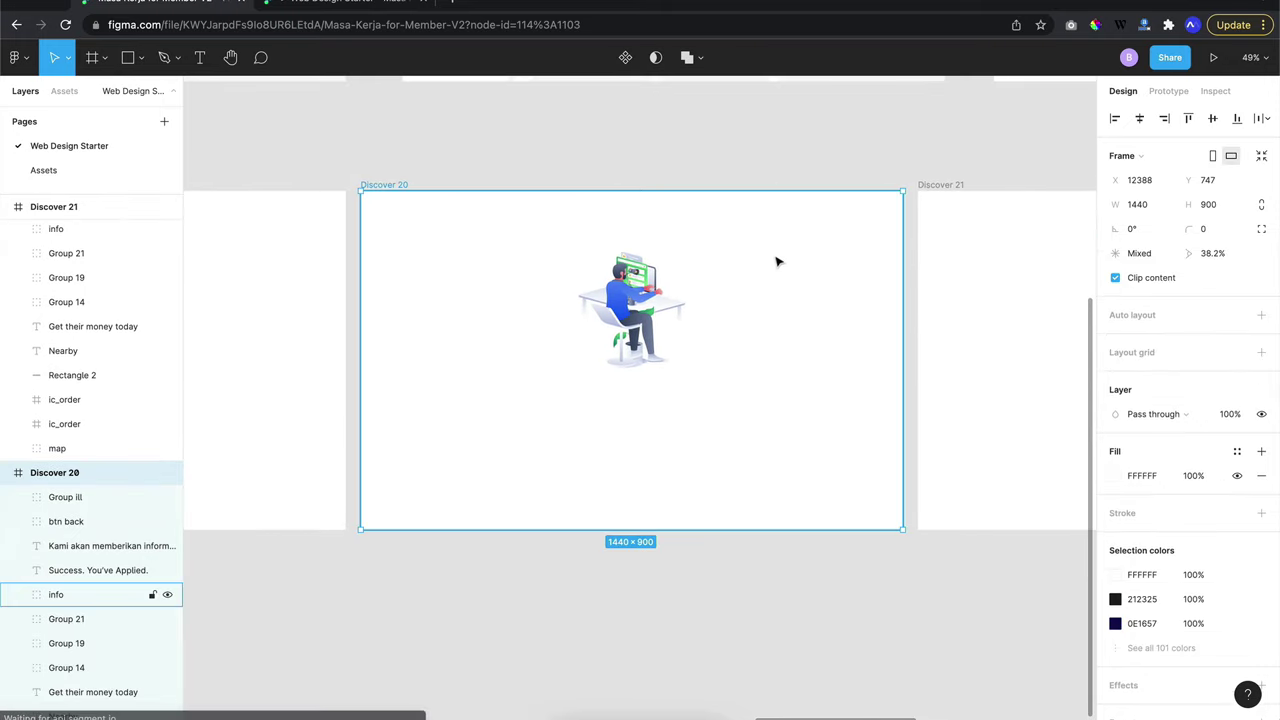
{"action": "scroll", "coordinate": [777, 261], "scroll_direction": "left", "scroll_amount": 4}
{"action": "scroll", "coordinate": [777, 262], "scroll_direction": "left", "scroll_amount": 3}
{"action": "scroll", "coordinate": [777, 261], "scroll_direction": "down", "scroll_amount": 3}
{"action": "scroll", "coordinate": [777, 261], "scroll_direction": "down", "scroll_amount": 3}
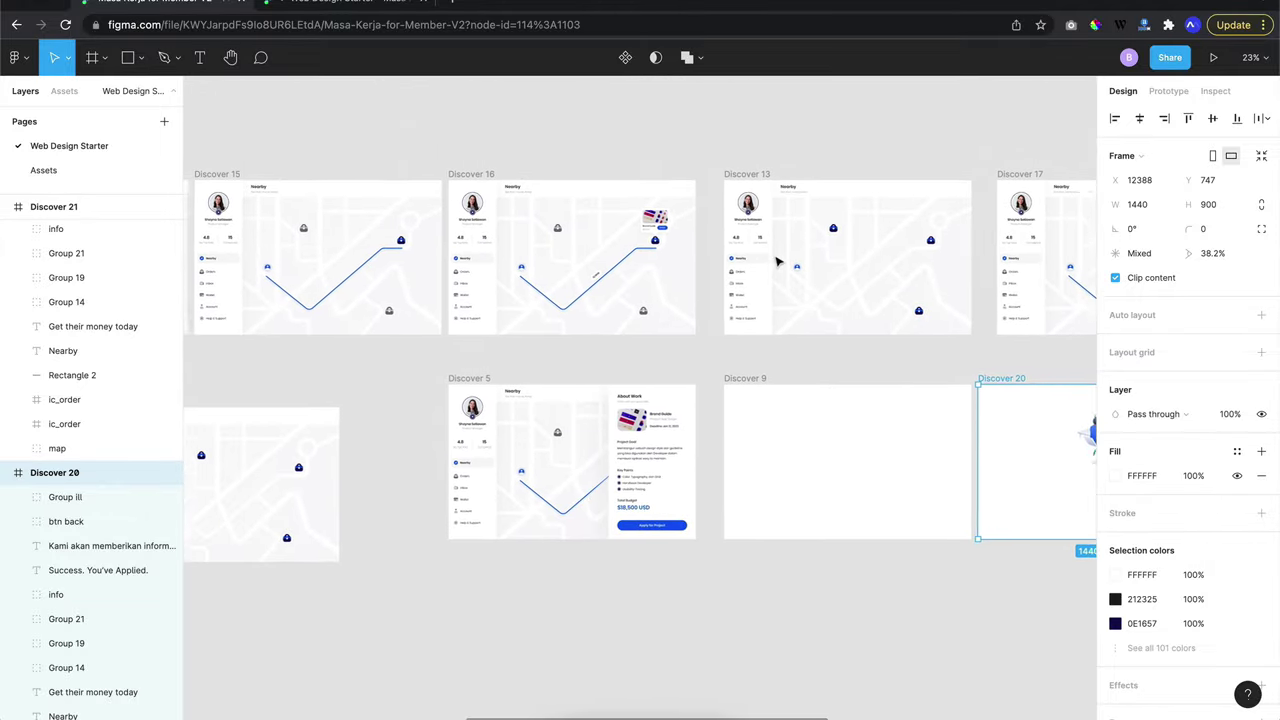
{"action": "scroll", "coordinate": [777, 261], "scroll_direction": "left", "scroll_amount": 2}
{"action": "scroll", "coordinate": [777, 261], "scroll_direction": "right", "scroll_amount": 5}
{"action": "scroll", "coordinate": [777, 261], "scroll_direction": "down", "scroll_amount": 2}
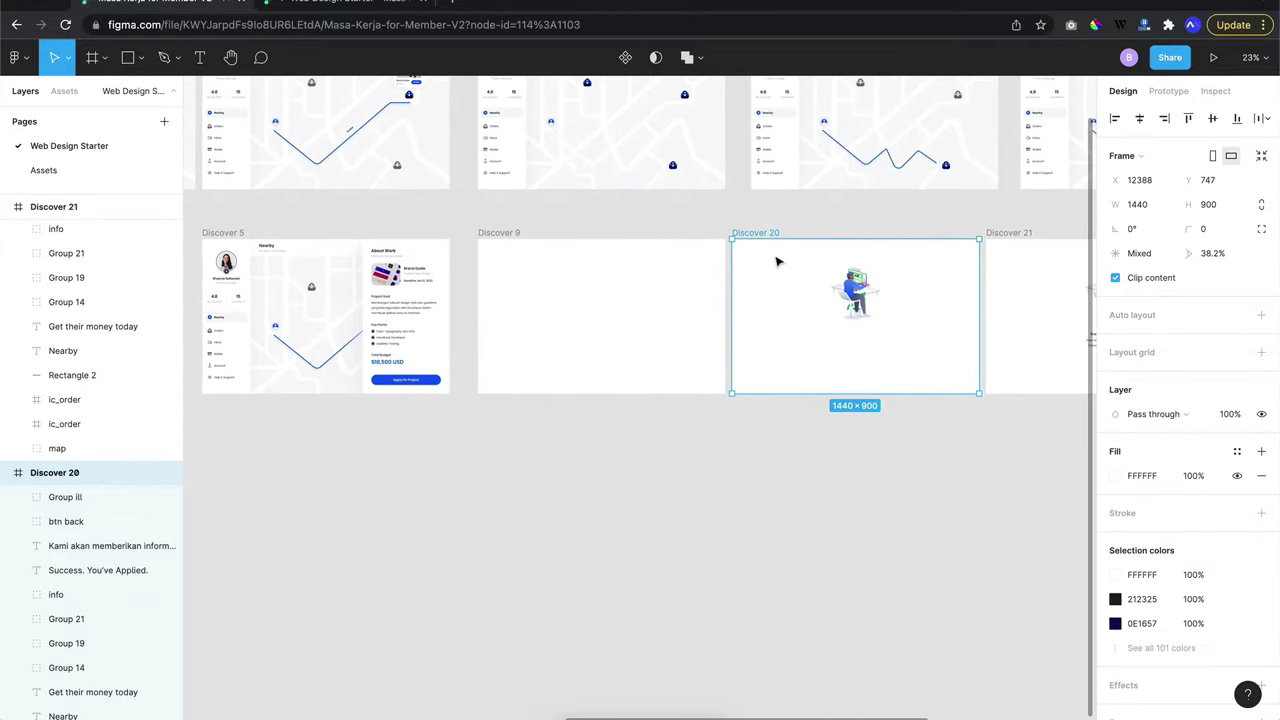
{"action": "scroll", "coordinate": [777, 261], "scroll_direction": "up", "scroll_amount": 3}
{"action": "scroll", "coordinate": [549, 286], "scroll_direction": "left", "scroll_amount": 3}
{"action": "left_click", "coordinate": [546, 287]}
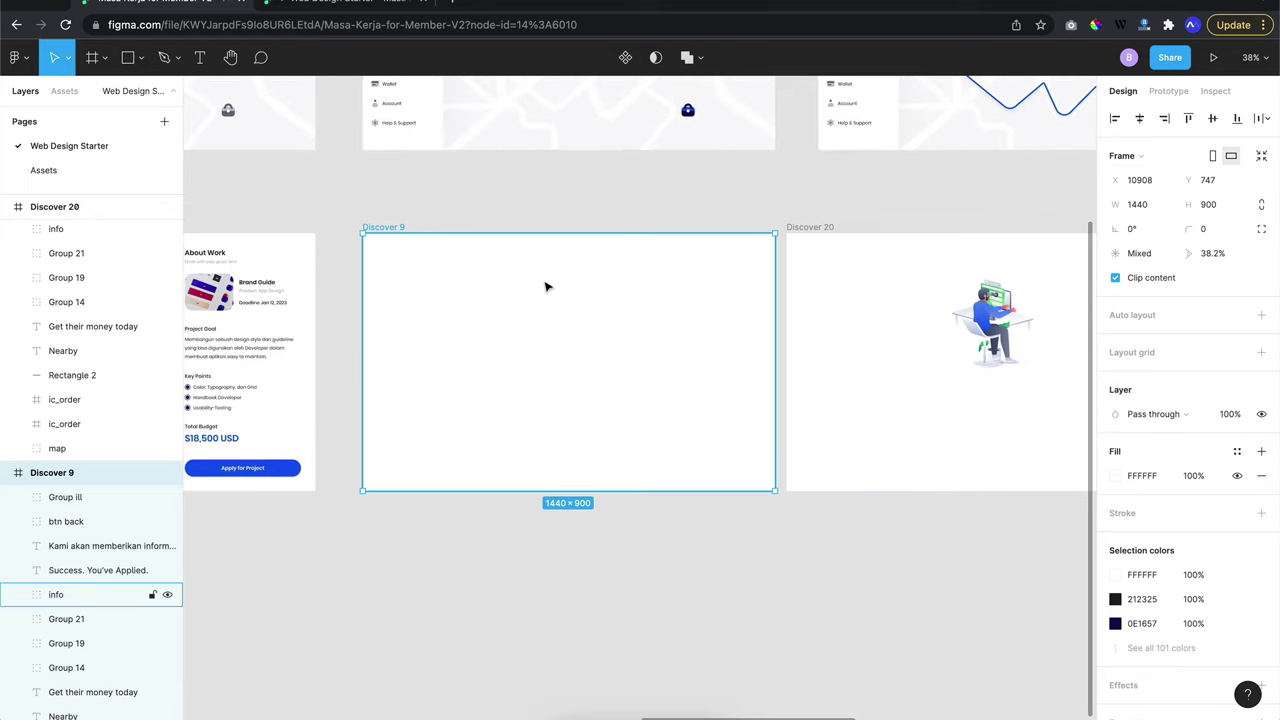
{"action": "scroll", "coordinate": [546, 287], "scroll_direction": "up", "scroll_amount": 2}
{"action": "scroll", "coordinate": [546, 287], "scroll_direction": "right", "scroll_amount": 3}
{"action": "scroll", "coordinate": [546, 287], "scroll_direction": "right", "scroll_amount": 2}
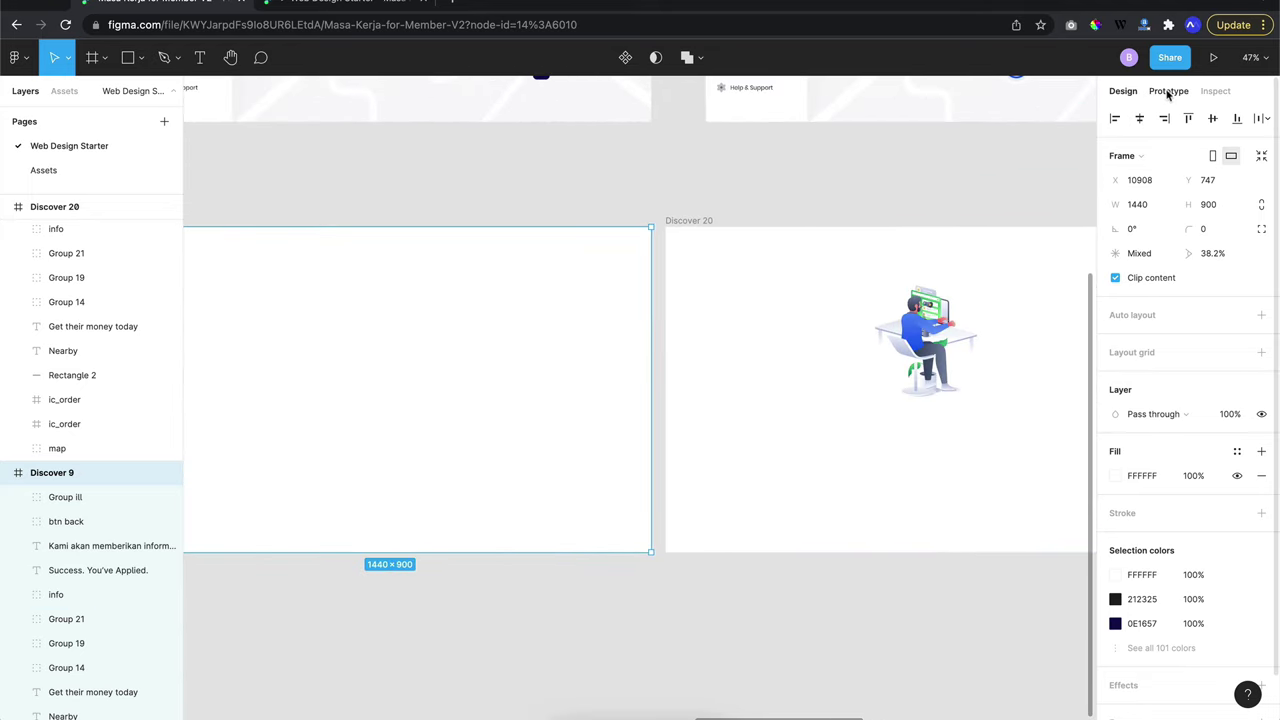
Link Discover 9 to Discover 20 with an After delay 1ms smart-animate transition
{"action": "left_click", "coordinate": [1168, 91]}
{"action": "scroll", "coordinate": [831, 171], "scroll_direction": "up", "scroll_amount": 5}
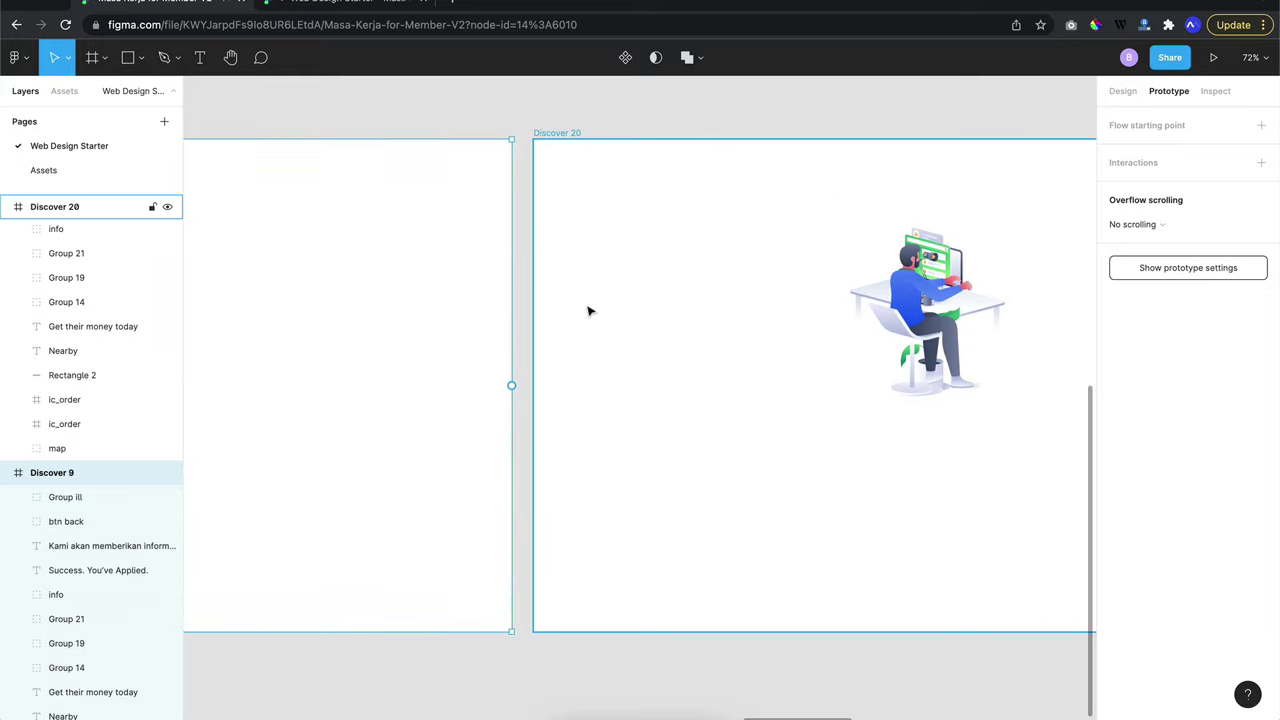
{"action": "left_click_drag", "start_coordinate": [511, 385], "coordinate": [549, 391]}
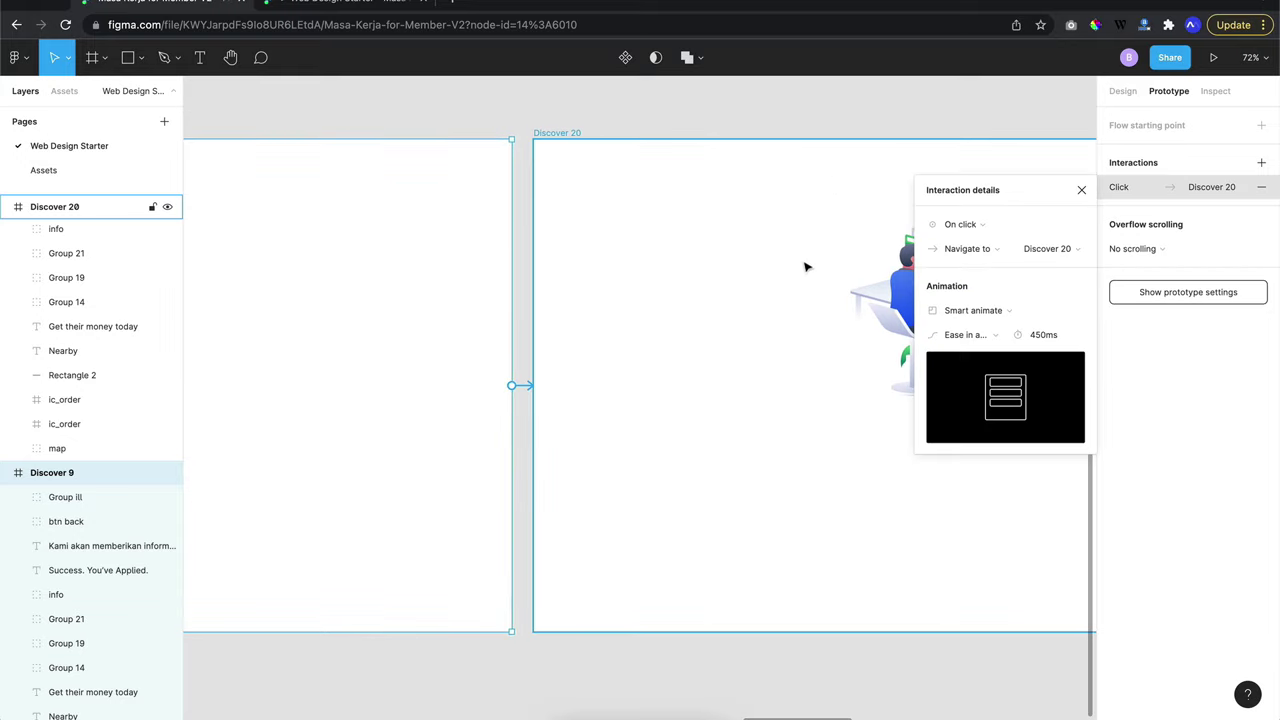
{"action": "left_click", "coordinate": [976, 229]}
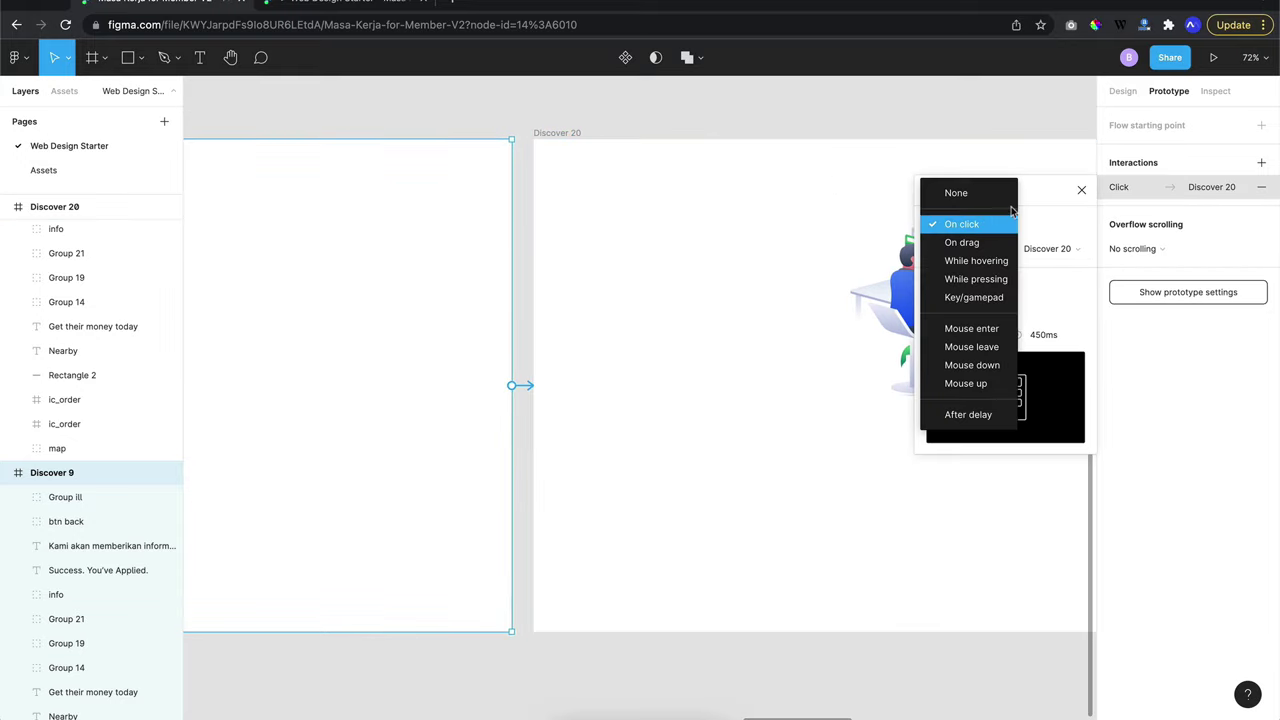
{"action": "left_click", "coordinate": [985, 415]}
{"action": "key", "text": "Return"}
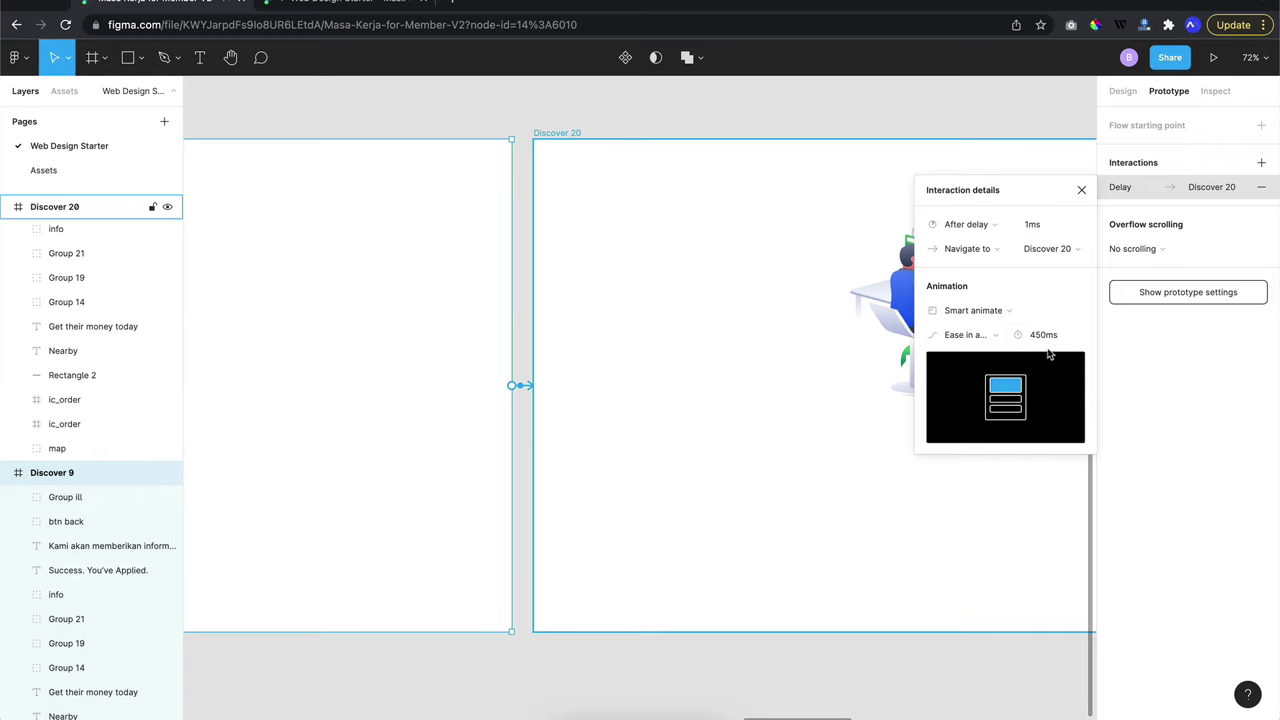
{"action": "scroll", "coordinate": [757, 400], "scroll_direction": "right", "scroll_amount": 5}
{"action": "scroll", "coordinate": [600, 350], "scroll_direction": "down", "scroll_amount": 5, "text": "ctrl"}
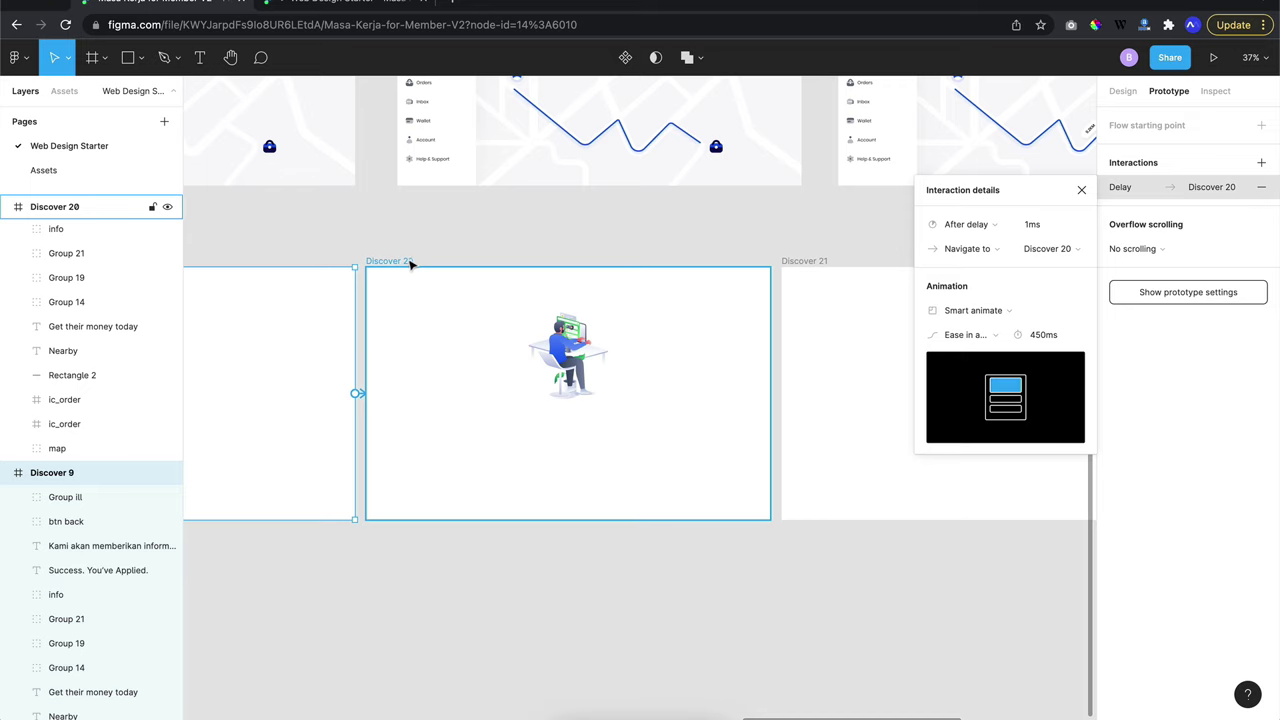
{"action": "left_click", "coordinate": [410, 262]}
Link Discover 20 to Discover 21 with an After delay 1ms trigger
{"action": "scroll", "coordinate": [414, 263], "scroll_direction": "up", "scroll_amount": 3, "text": "ctrl"}
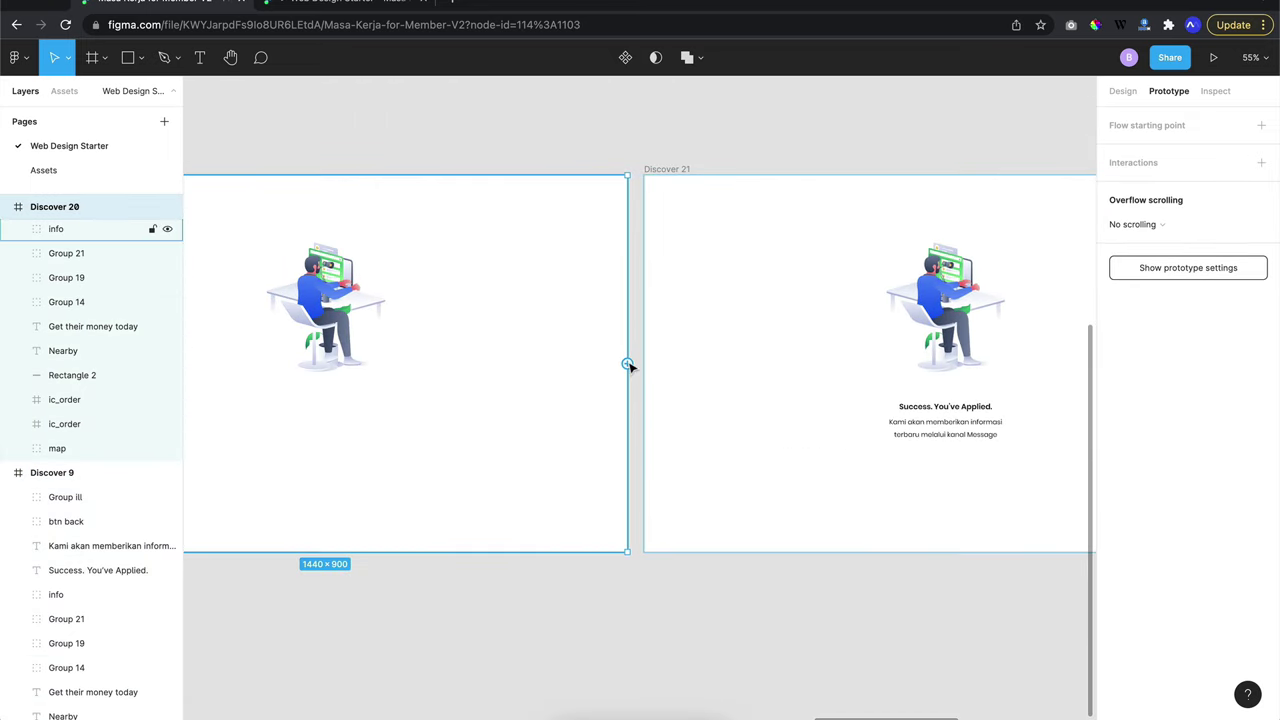
{"action": "left_click_drag", "start_coordinate": [628, 365], "coordinate": [680, 357]}
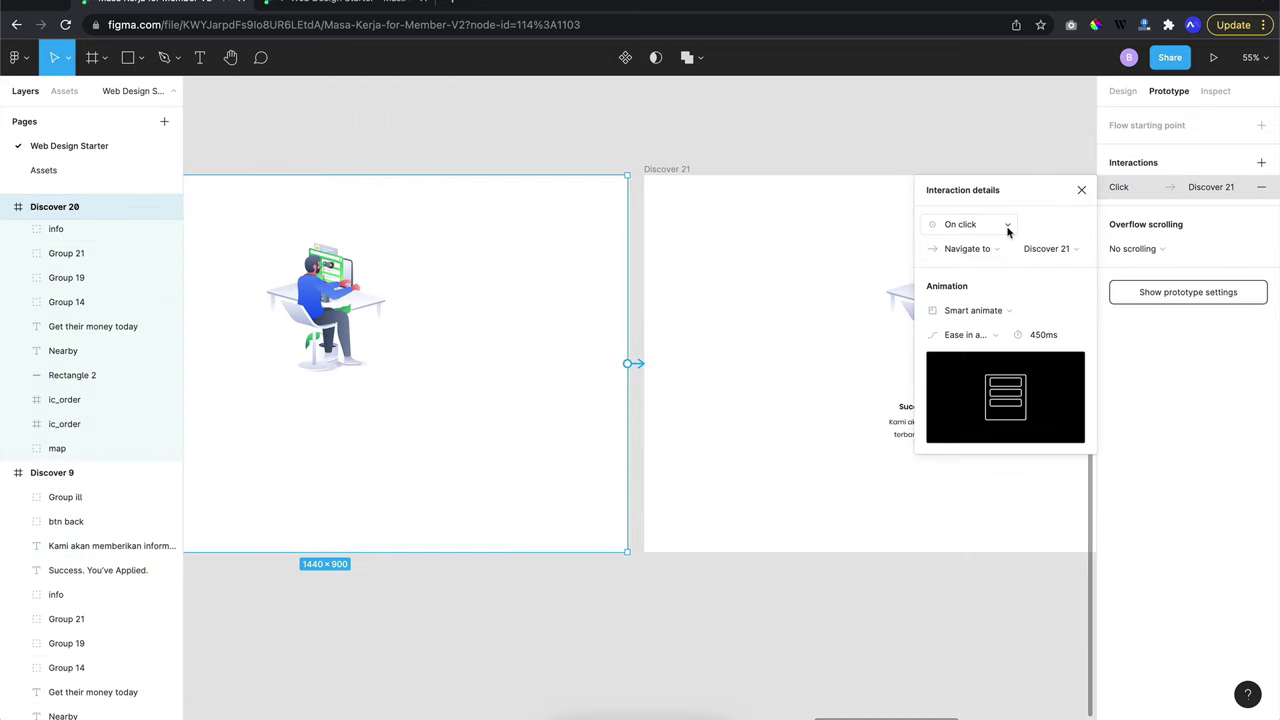
{"action": "left_click", "coordinate": [1007, 224]}
{"action": "left_click", "coordinate": [993, 424]}
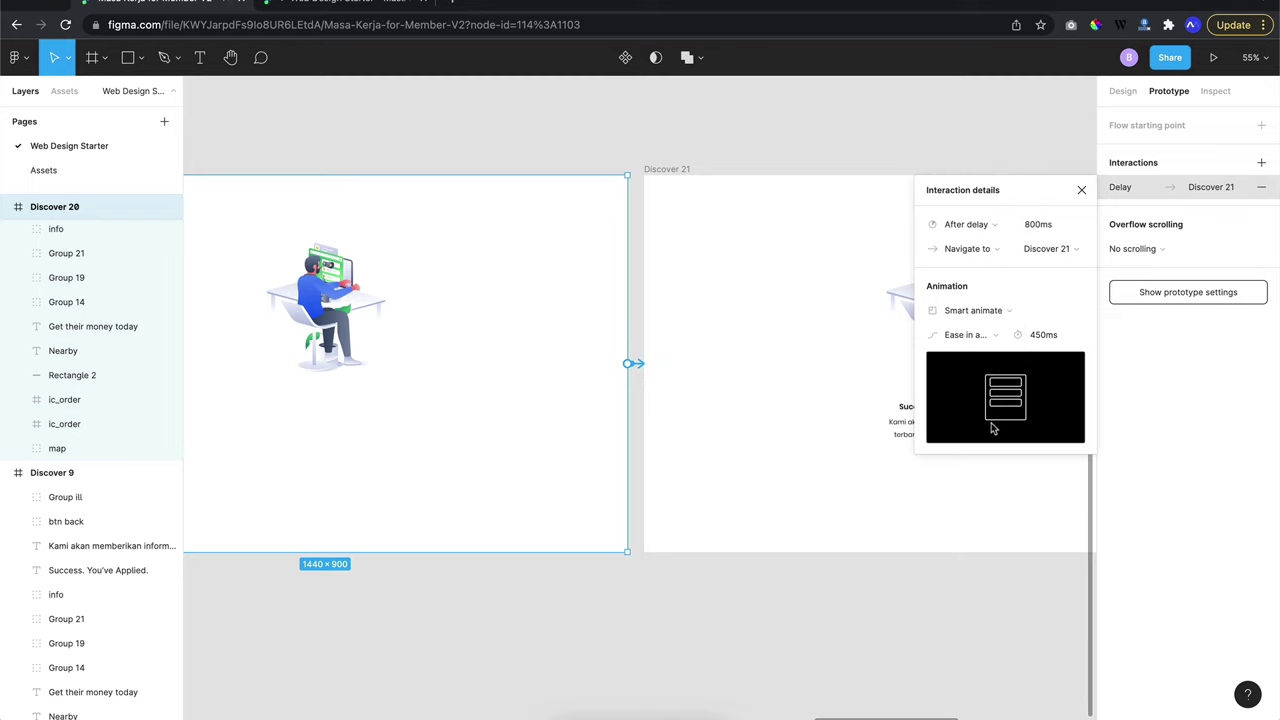
{"action": "type", "text": "1"}
{"action": "key", "text": "Return"}
{"action": "scroll", "coordinate": [646, 246], "scroll_direction": "down", "scroll_amount": 3, "text": "ctrl"}
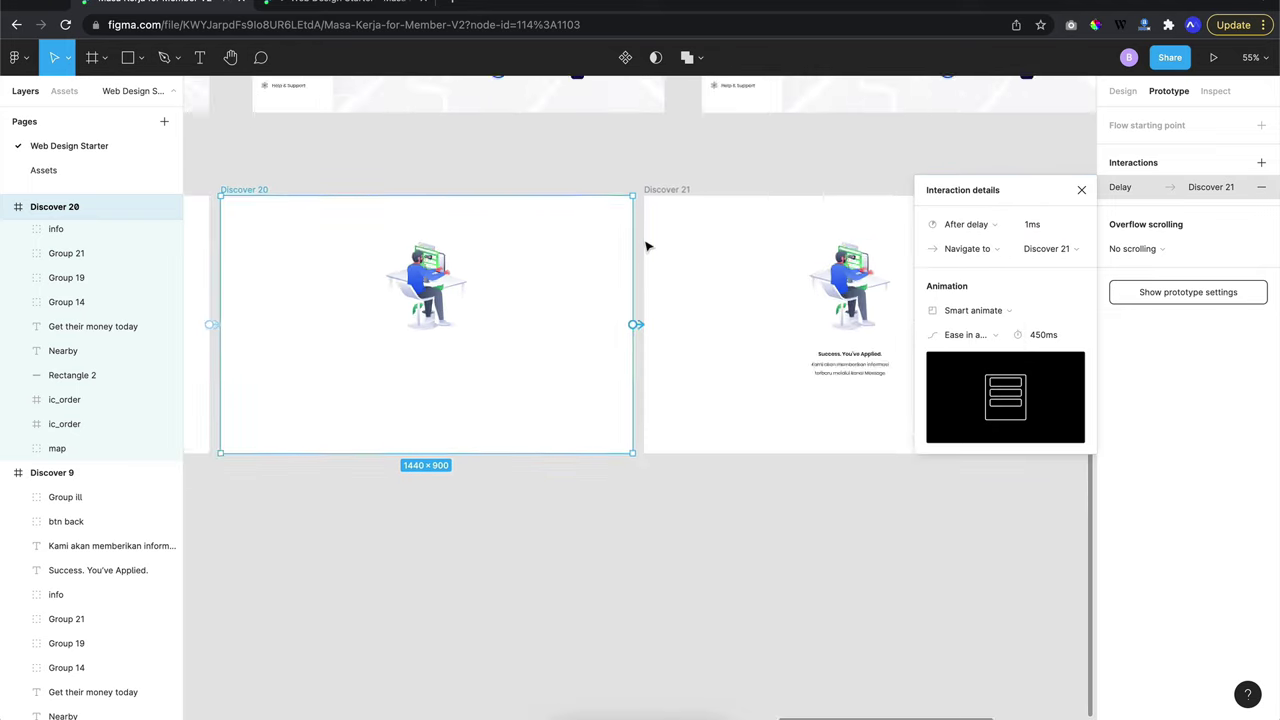
{"action": "scroll", "coordinate": [606, 237], "scroll_direction": "right", "scroll_amount": 3}
Link Discover 21 to Discover 22 with an After delay 1ms trigger
{"action": "left_click", "coordinate": [386, 210]}
{"action": "scroll", "coordinate": [603, 357], "scroll_direction": "up", "scroll_amount": 5, "text": "ctrl"}
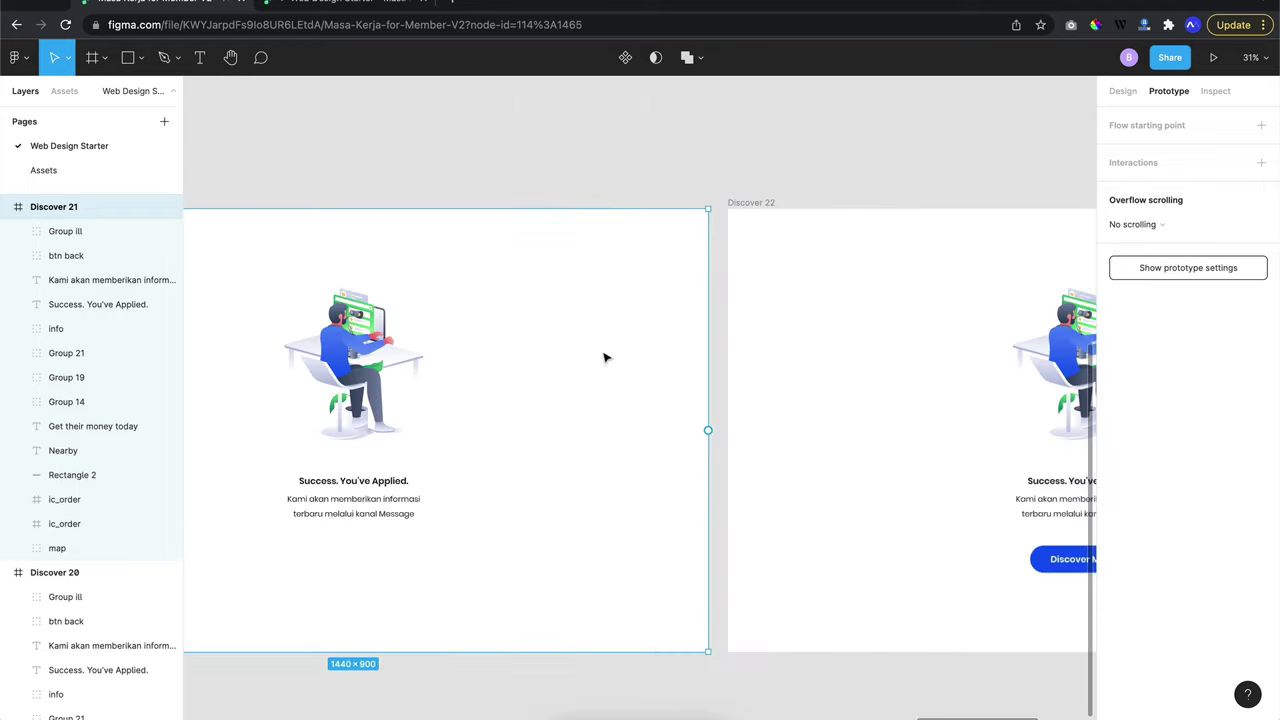
{"action": "left_click_drag", "start_coordinate": [709, 431], "coordinate": [735, 434]}
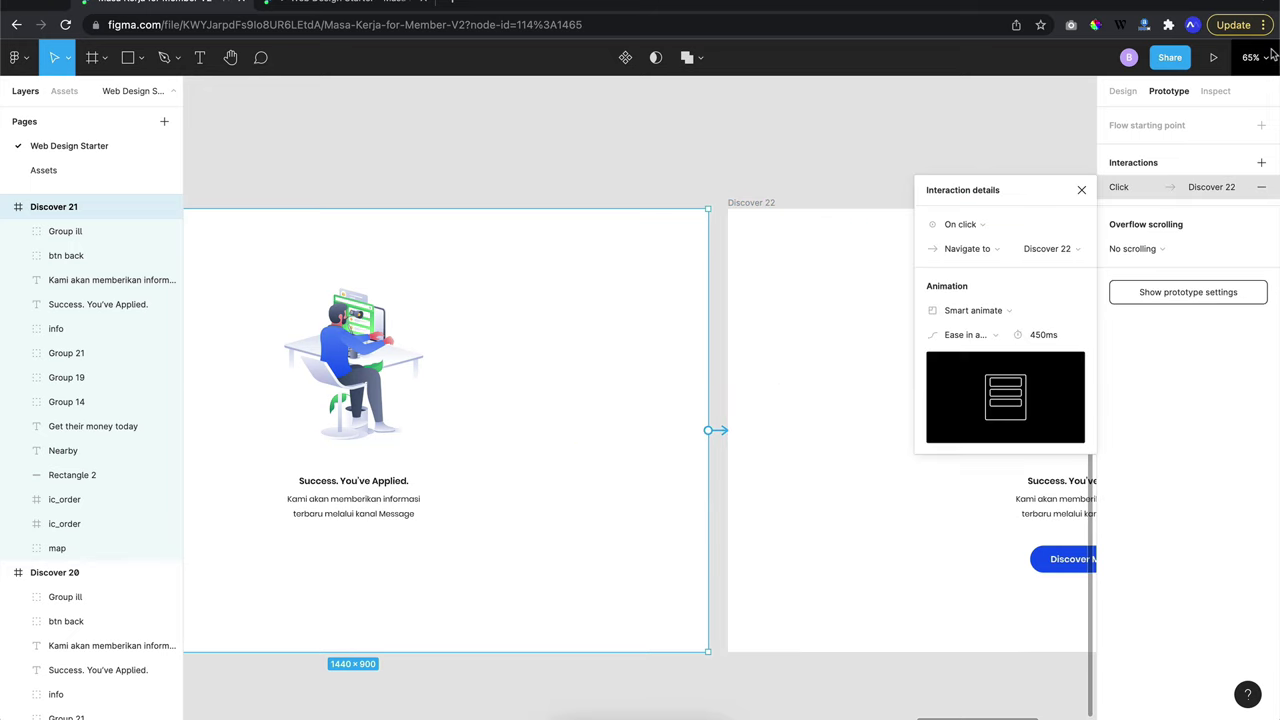
{"action": "left_click", "coordinate": [1000, 226]}
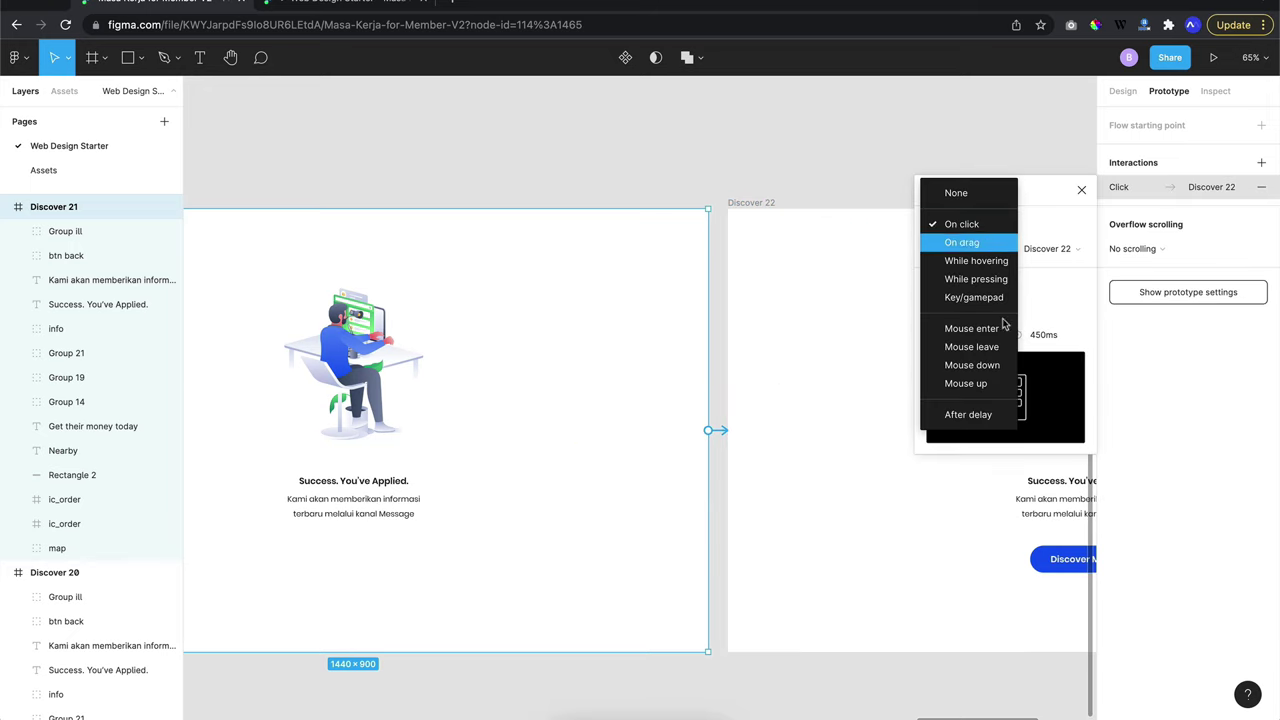
{"action": "left_click", "coordinate": [990, 420]}
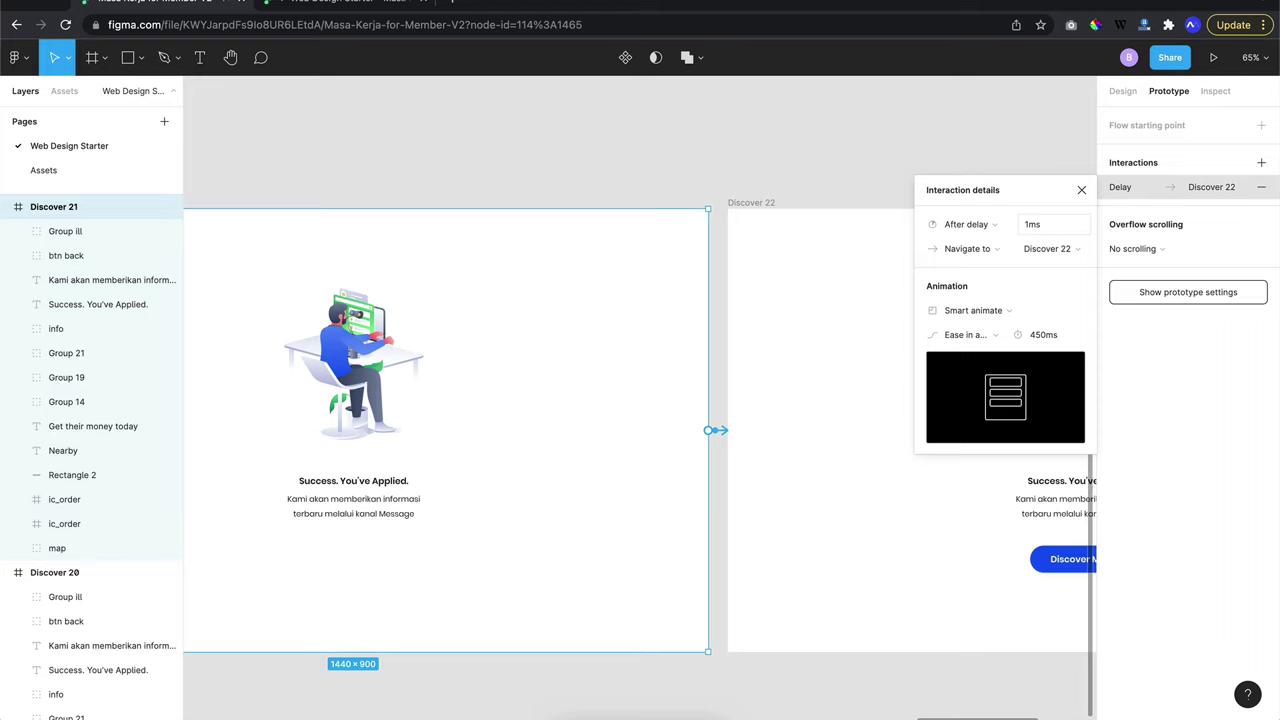
{"action": "left_click", "coordinate": [946, 155]}
{"action": "scroll", "coordinate": [946, 155], "scroll_direction": "down", "scroll_amount": 5, "text": "ctrl"}
{"action": "scroll", "coordinate": [940, 146], "scroll_direction": "left", "scroll_amount": 2}
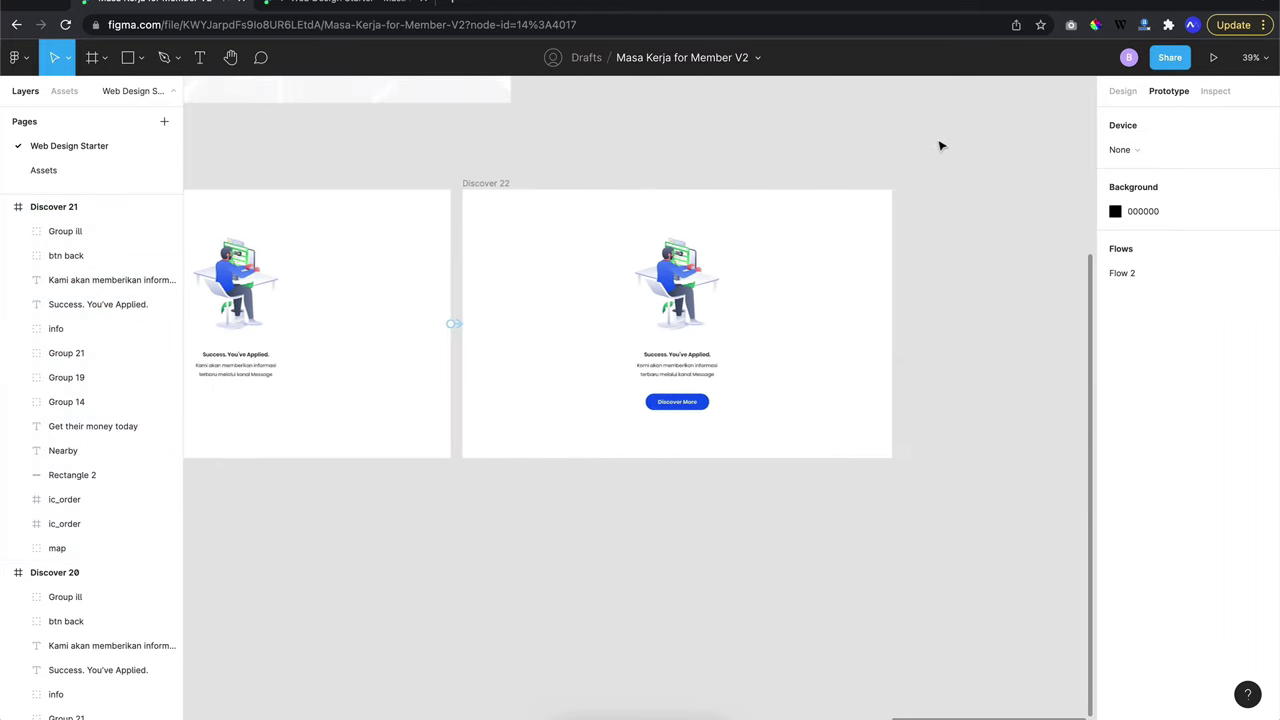
{"action": "scroll", "coordinate": [940, 146], "scroll_direction": "right", "scroll_amount": 2}
{"action": "scroll", "coordinate": [940, 146], "scroll_direction": "left", "scroll_amount": 5}
{"action": "scroll", "coordinate": [940, 146], "scroll_direction": "left", "scroll_amount": 2}
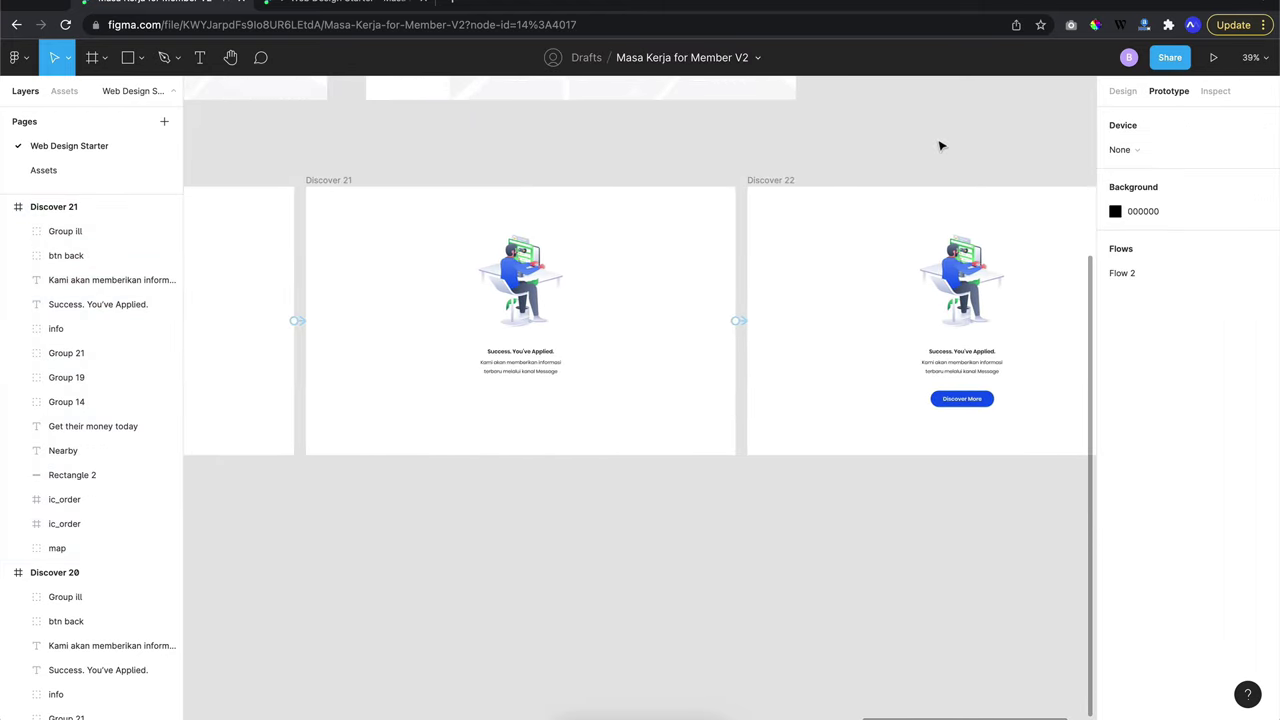
{"action": "scroll", "coordinate": [940, 146], "scroll_direction": "left", "scroll_amount": 1}
{"action": "scroll", "coordinate": [940, 146], "scroll_direction": "down", "scroll_amount": 3, "text": "ctrl"}
{"action": "scroll", "coordinate": [940, 146], "scroll_direction": "left", "scroll_amount": 2}
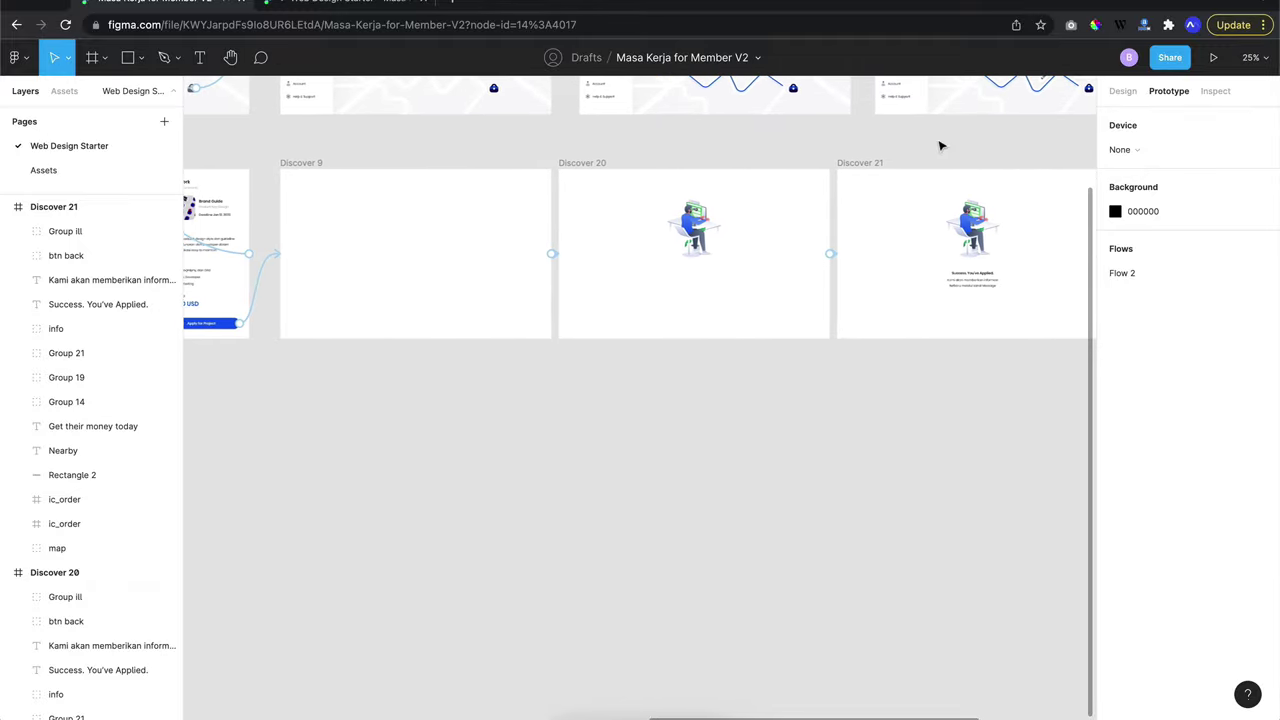
{"action": "scroll", "coordinate": [940, 146], "scroll_direction": "right", "scroll_amount": 2}
{"action": "scroll", "coordinate": [974, 197], "scroll_direction": "right", "scroll_amount": 2}
{"action": "scroll", "coordinate": [974, 197], "scroll_direction": "left", "scroll_amount": 3}
{"action": "scroll", "coordinate": [974, 197], "scroll_direction": "left", "scroll_amount": 3}
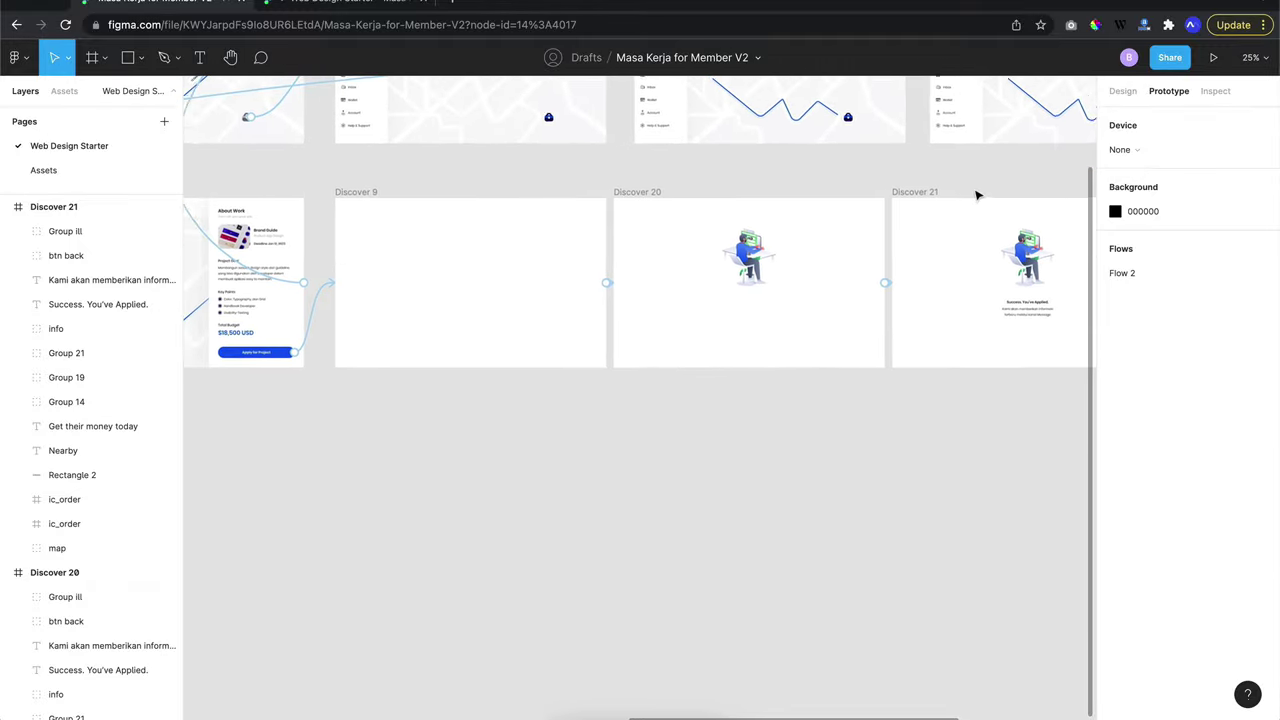
{"action": "scroll", "coordinate": [779, 146], "scroll_direction": "left", "scroll_amount": 3}
In the prototype, tap the bag pin, open Brand Guide details and apply for the project
{"action": "left_click", "coordinate": [403, 6]}
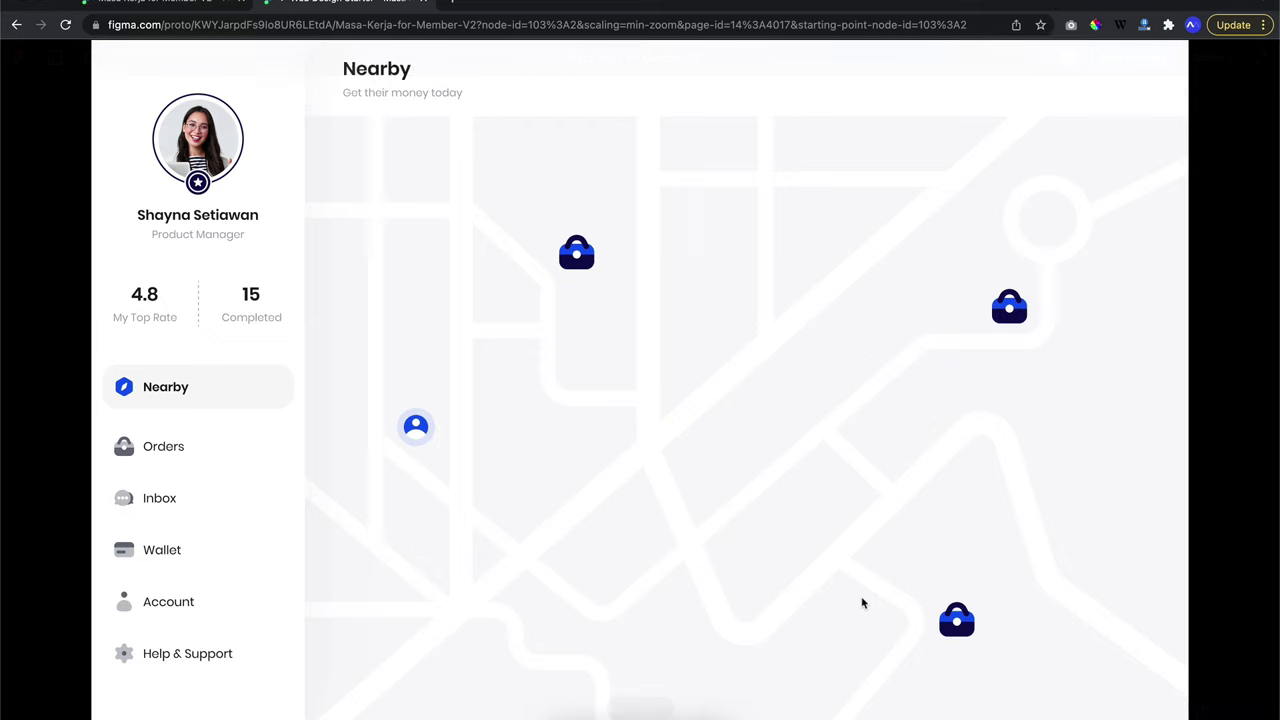
{"action": "left_click", "coordinate": [1010, 318]}
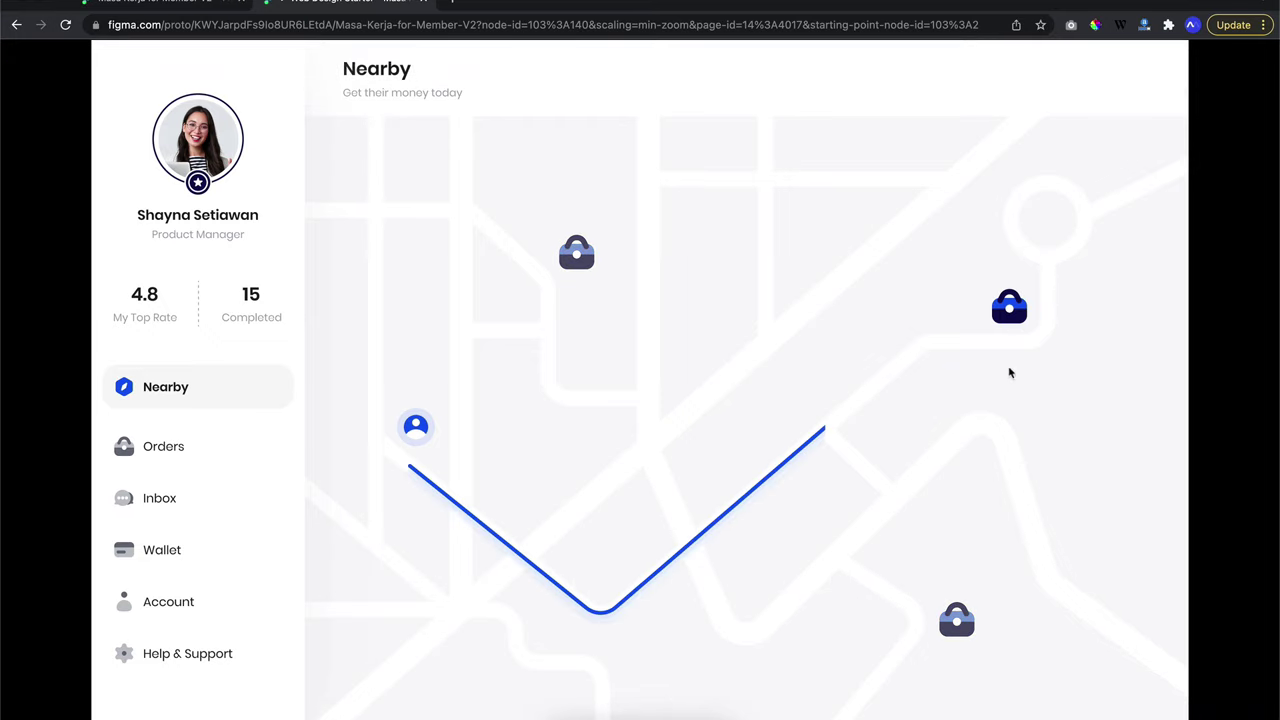
{"action": "left_click", "coordinate": [1046, 255]}
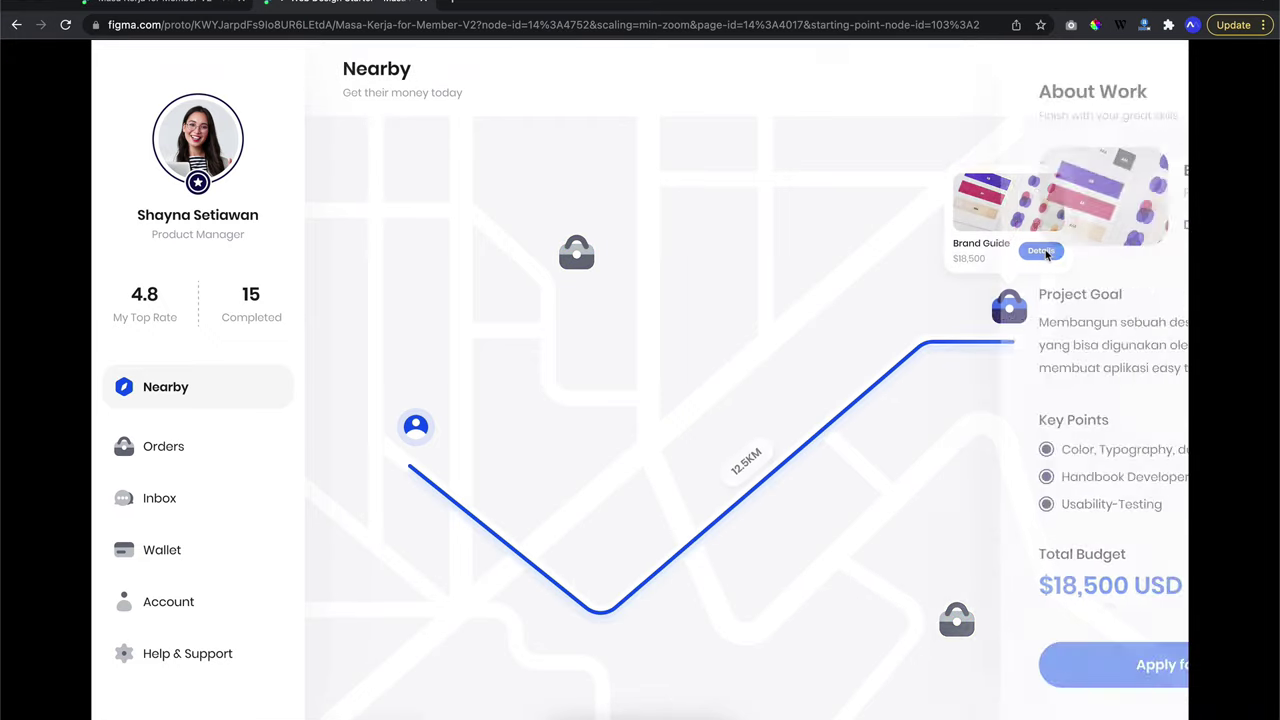
{"action": "left_click", "coordinate": [994, 666]}
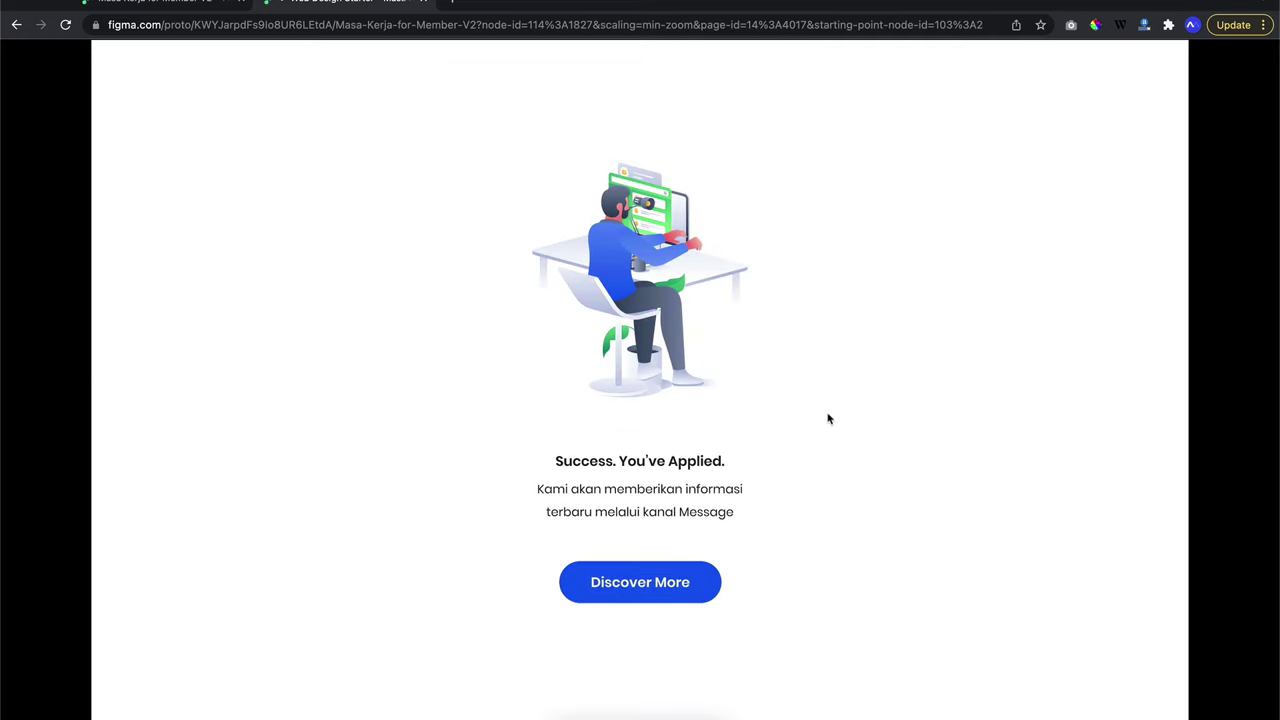
Restart the prototype from the Nearby screen with R and replay the bag pin route
{"action": "left_click", "coordinate": [340, 3]}
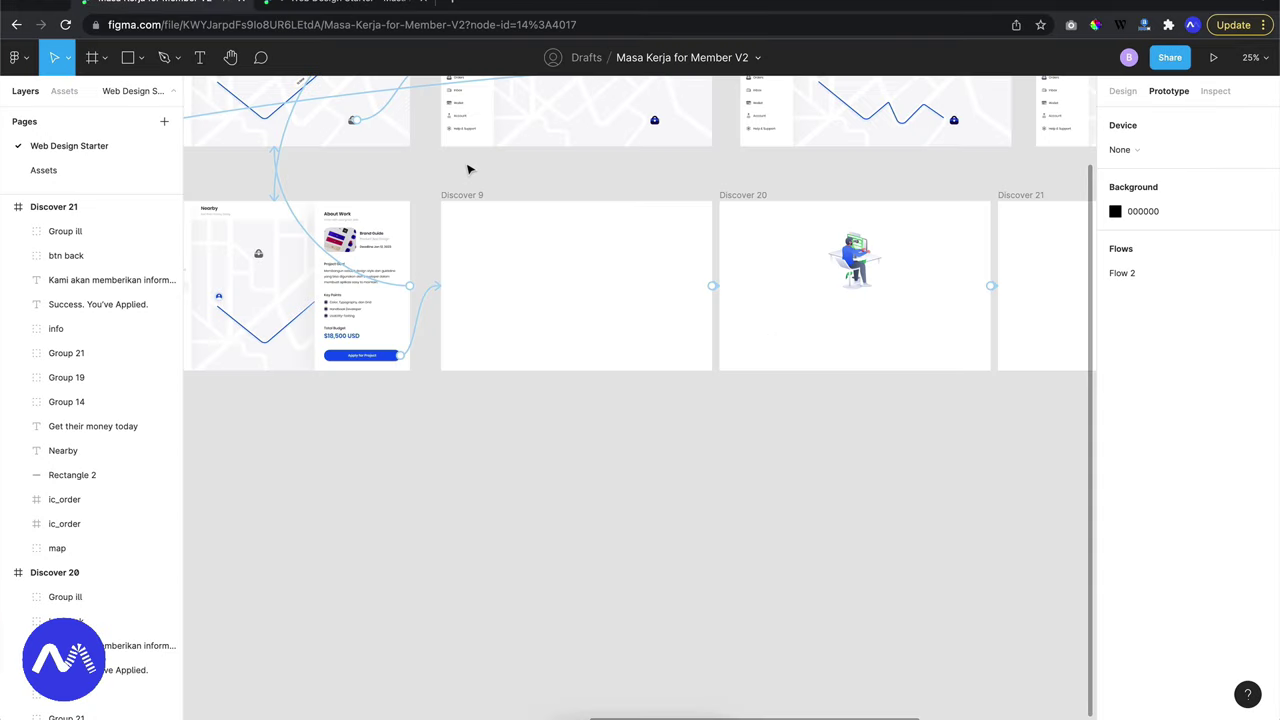
{"action": "key", "text": "ctrl+shift+Tab"}
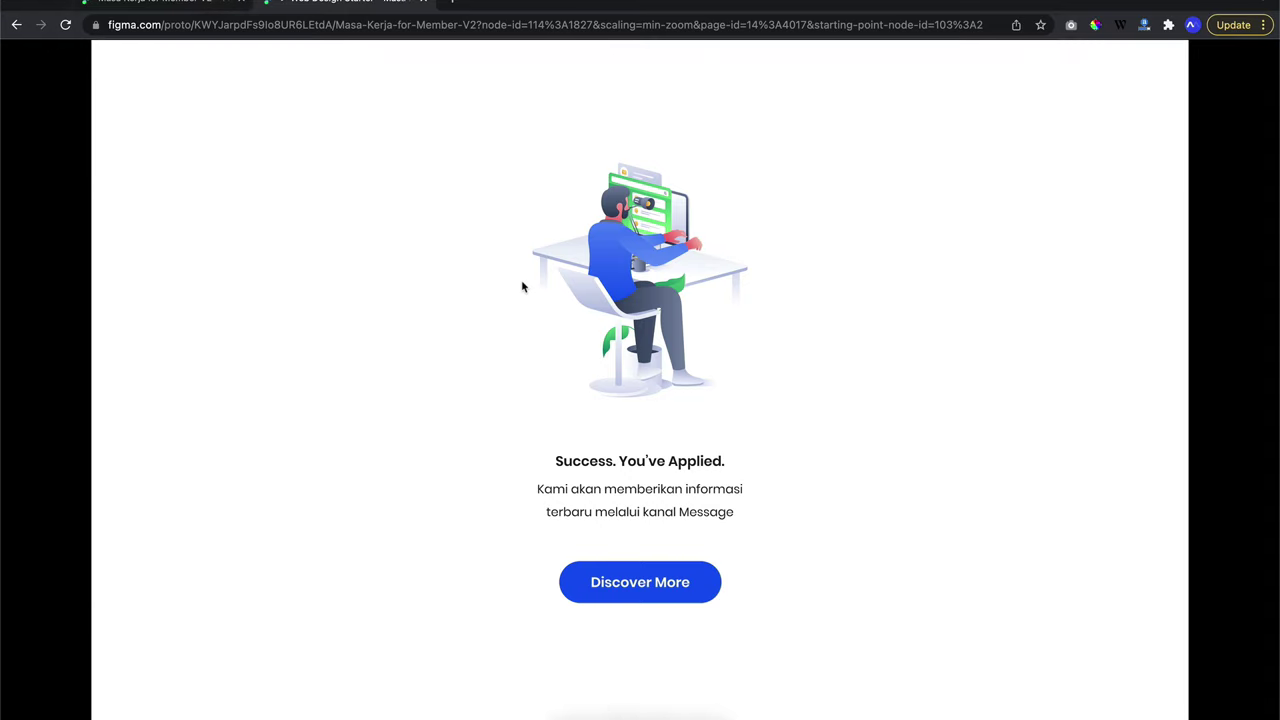
{"action": "key", "text": "r"}
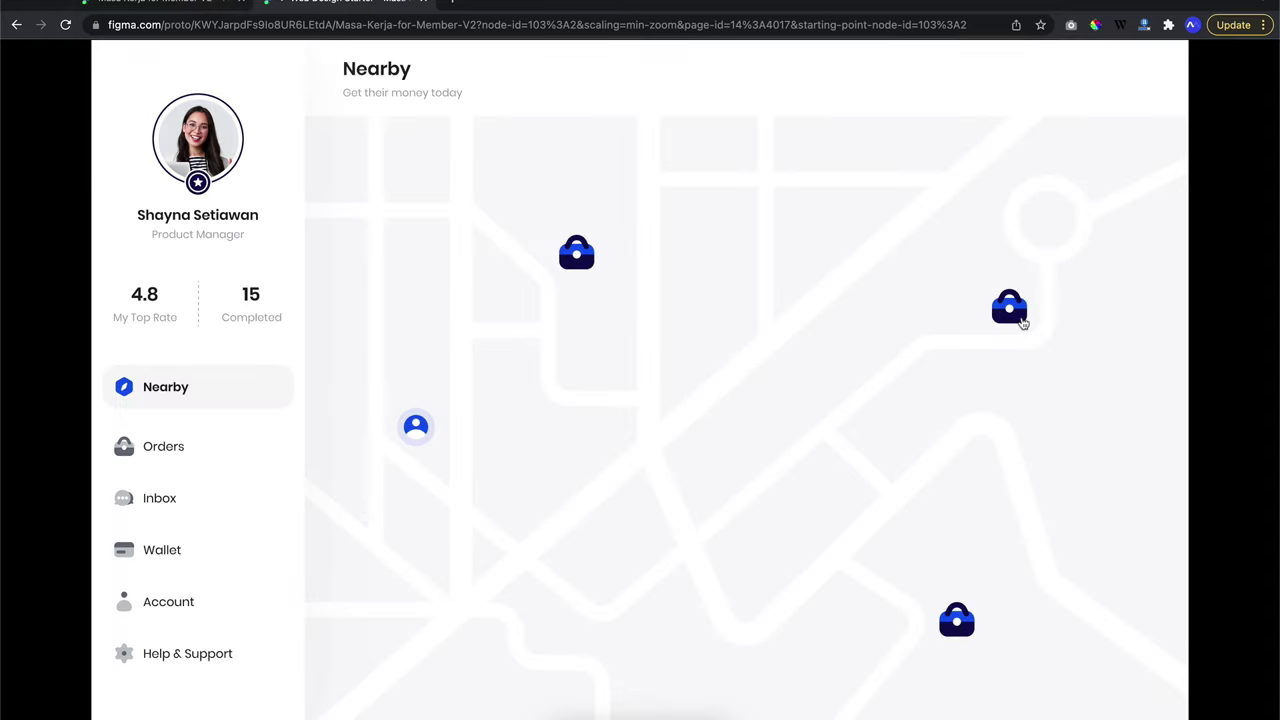
{"action": "left_click", "coordinate": [1020, 318]}
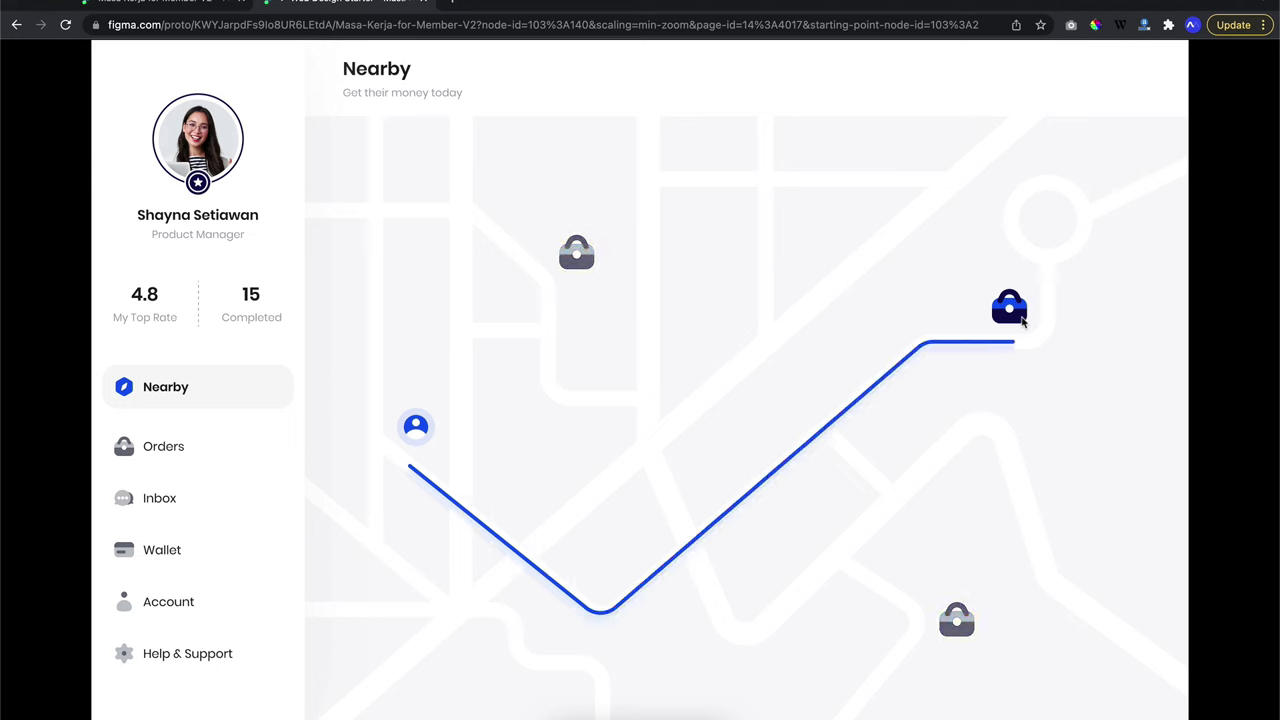
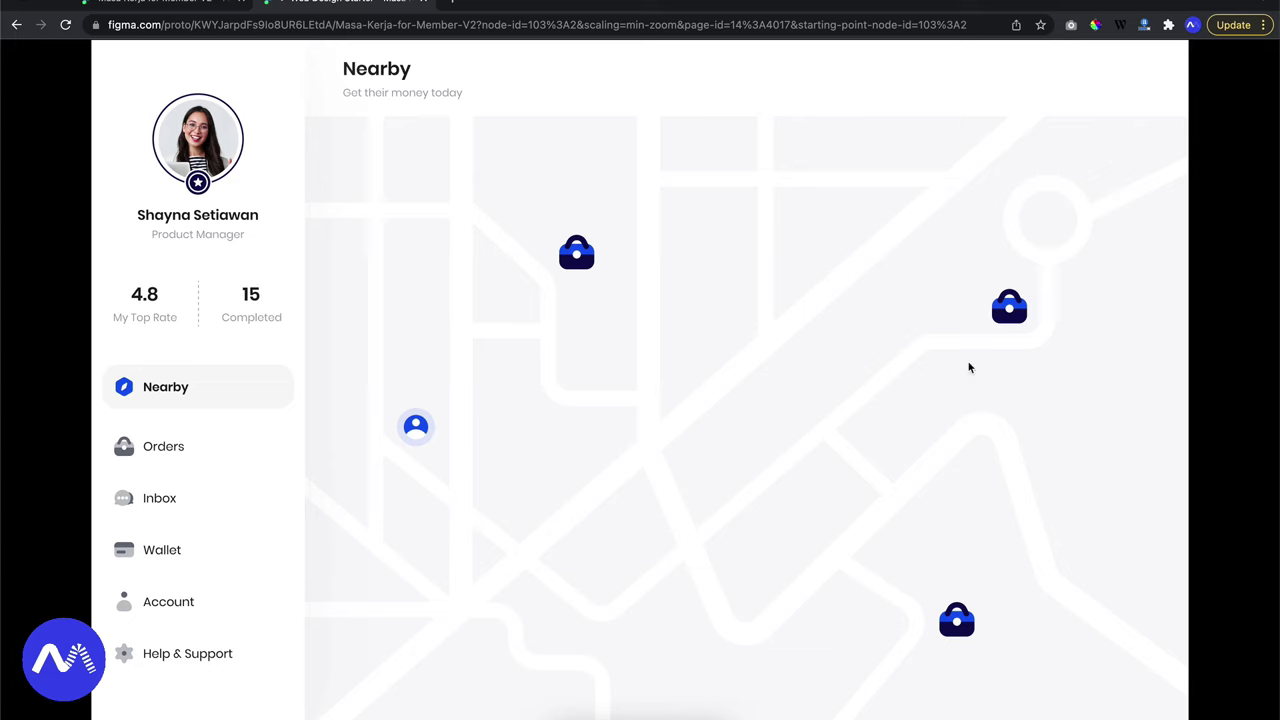
Test the job pins' route animations, finishing on the 12.5KM route to the top-right Brand Guide job
{"action": "left_click", "coordinate": [1008, 312]}
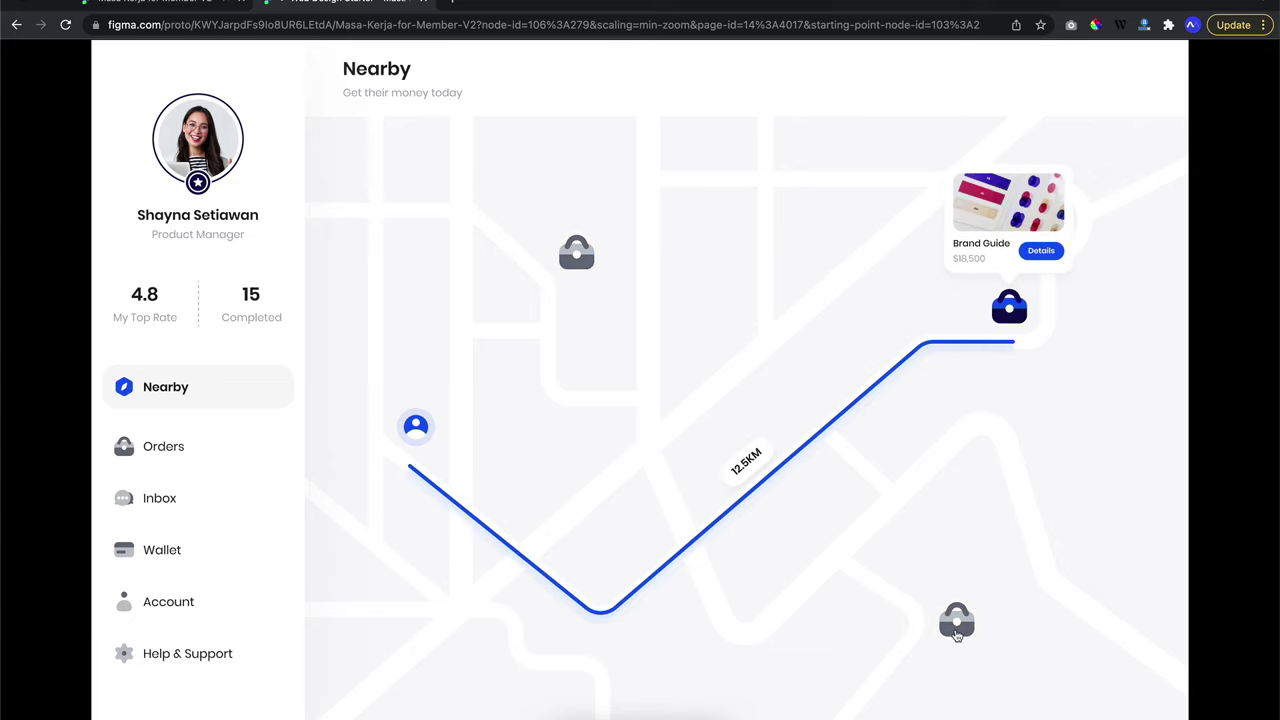
{"action": "left_click", "coordinate": [957, 625]}
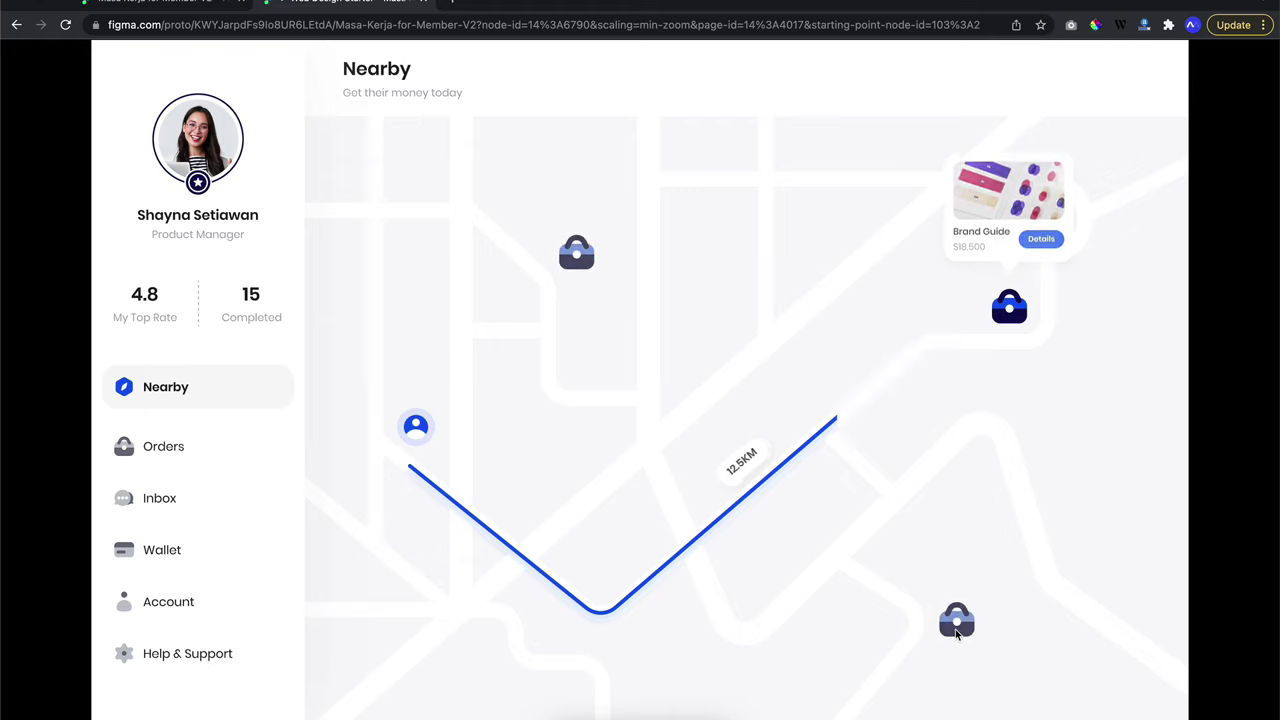
{"action": "left_click", "coordinate": [1012, 307]}
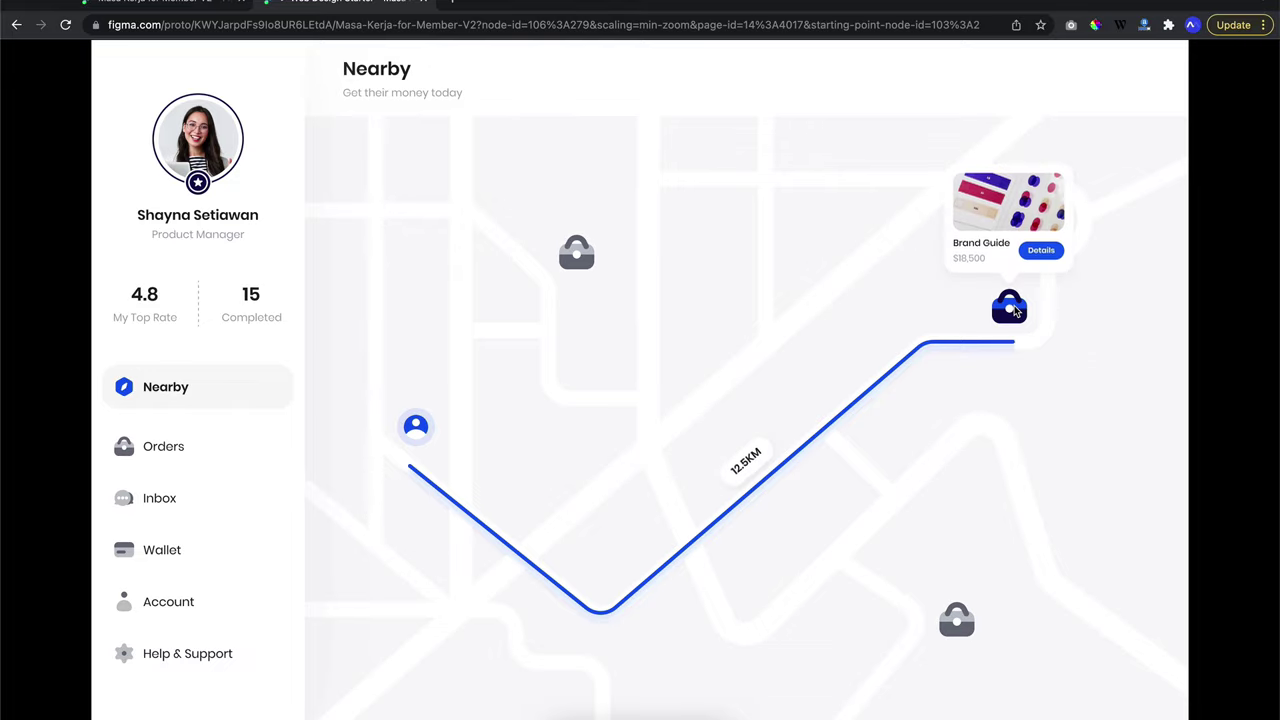
Leave the prototype preview and pan the canvas to the Discover 5 and Discover 16 frames
{"action": "left_click", "coordinate": [233, 8]}
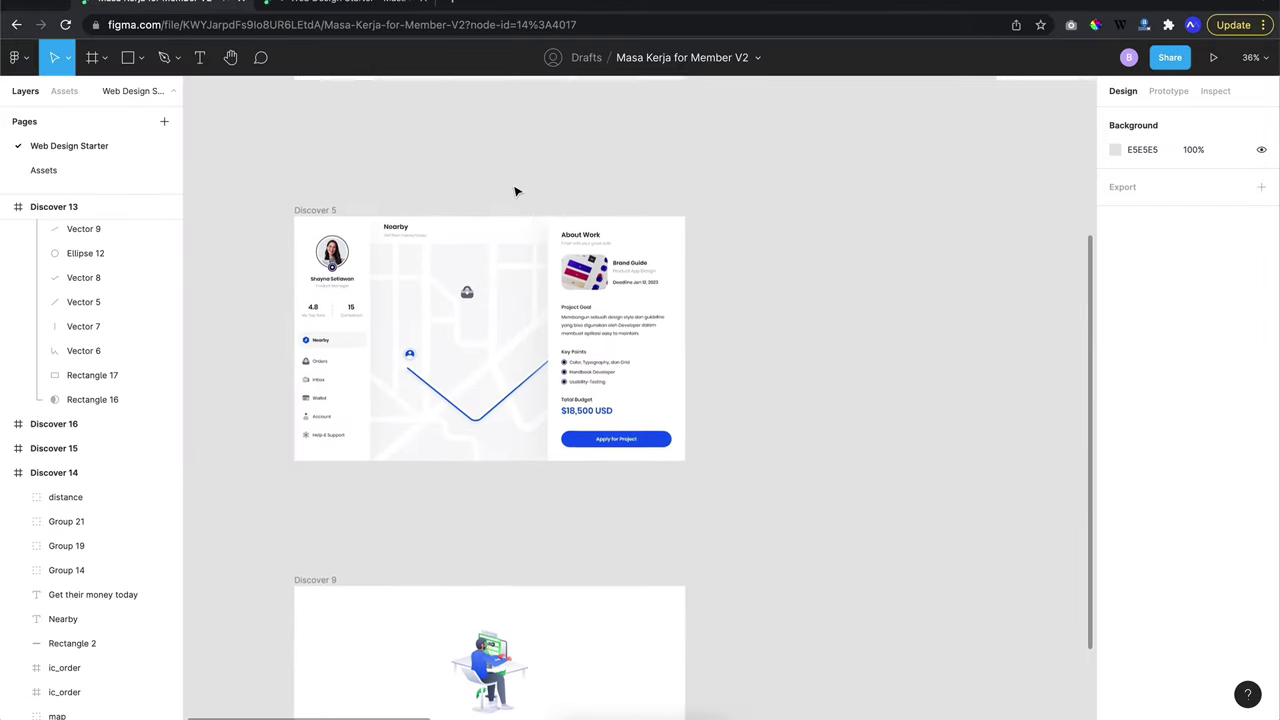
{"action": "scroll", "coordinate": [516, 191], "scroll_direction": "down", "scroll_amount": 2}
{"action": "scroll", "coordinate": [517, 191], "scroll_direction": "up", "scroll_amount": 3}
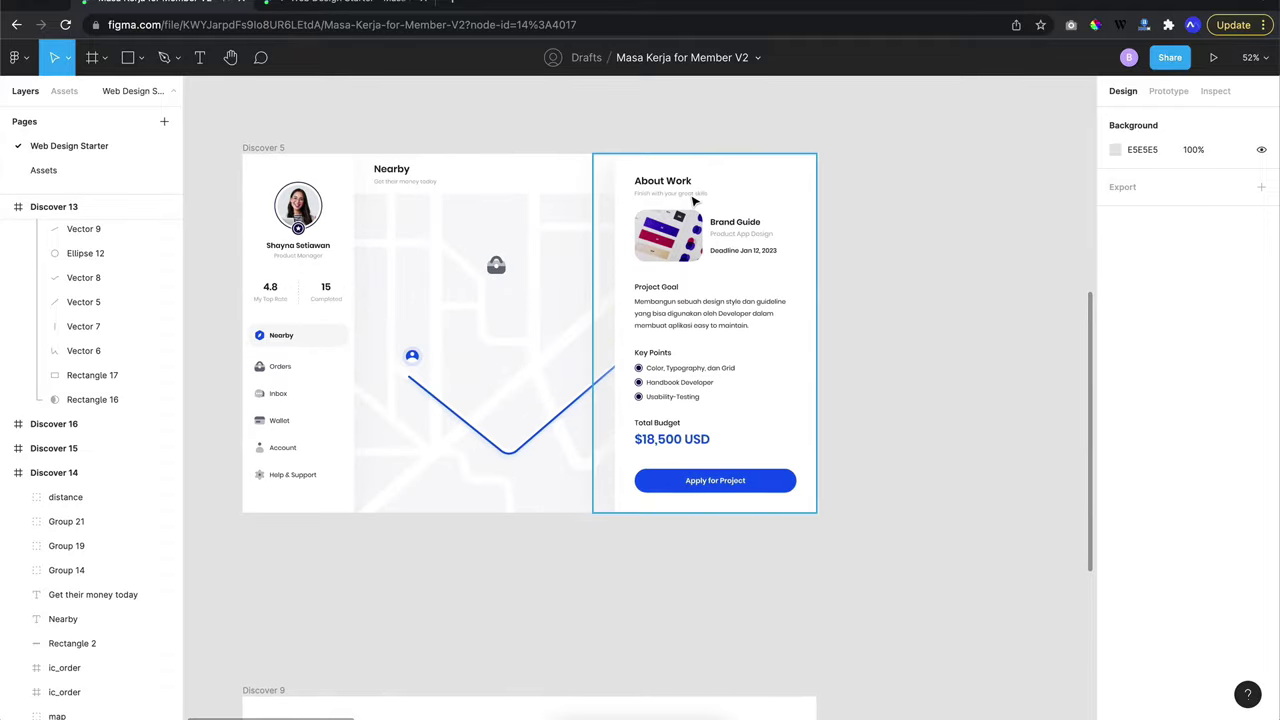
{"action": "scroll", "coordinate": [694, 202], "scroll_direction": "up", "scroll_amount": 1}
{"action": "scroll", "coordinate": [694, 202], "scroll_direction": "down", "scroll_amount": 5}
{"action": "scroll", "coordinate": [694, 202], "scroll_direction": "up", "scroll_amount": 3}
{"action": "scroll", "coordinate": [694, 202], "scroll_direction": "right", "scroll_amount": 5}
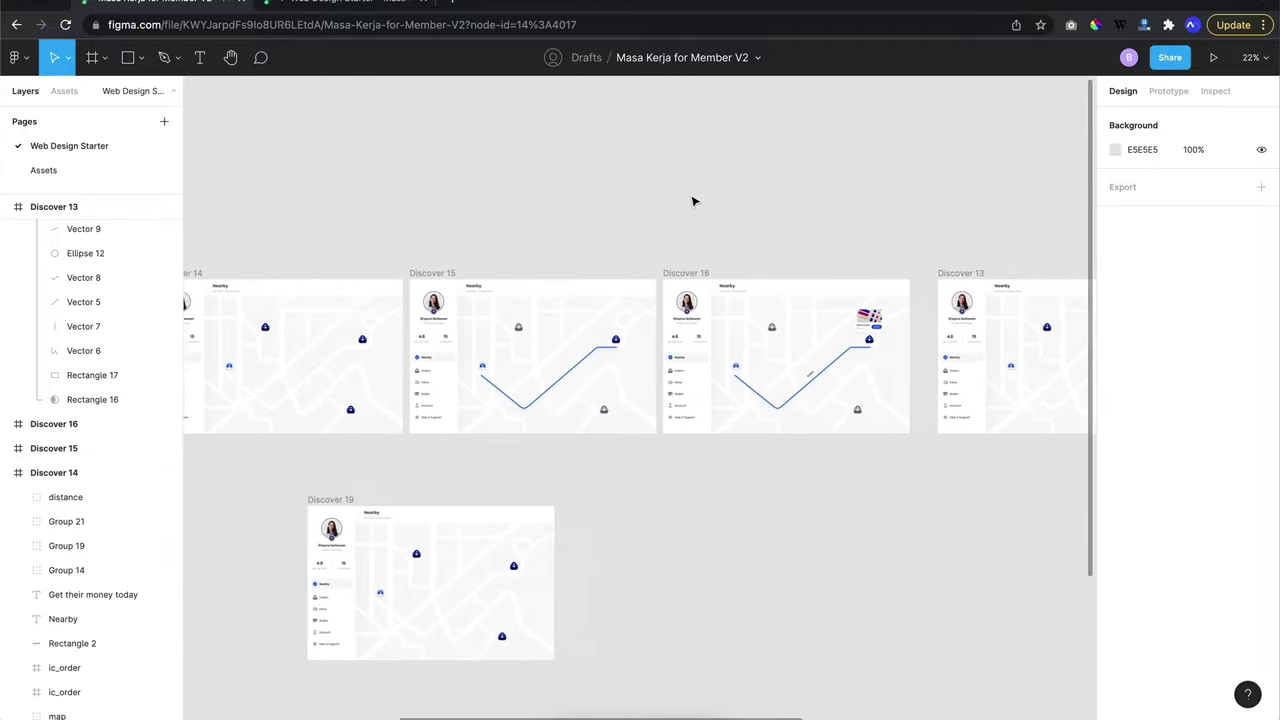
{"action": "scroll", "coordinate": [694, 202], "scroll_direction": "right", "scroll_amount": 3}
{"action": "scroll", "coordinate": [694, 202], "scroll_direction": "right", "scroll_amount": 3}
{"action": "scroll", "coordinate": [700, 200], "scroll_direction": "left", "scroll_amount": 2}
{"action": "scroll", "coordinate": [714, 200], "scroll_direction": "down", "scroll_amount": 5}
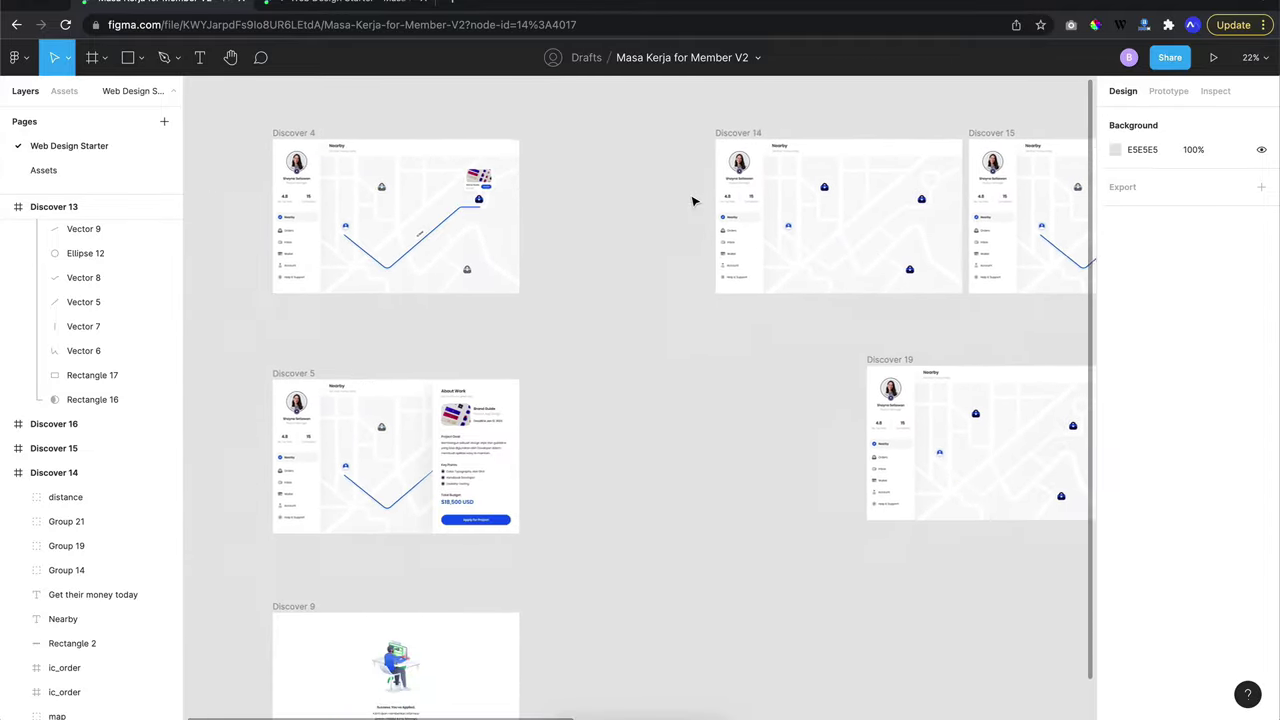
{"action": "scroll", "coordinate": [624, 228], "scroll_direction": "up", "scroll_amount": 3}
{"action": "scroll", "coordinate": [624, 228], "scroll_direction": "up", "scroll_amount": 3}
{"action": "scroll", "coordinate": [563, 248], "scroll_direction": "down", "scroll_amount": 5}
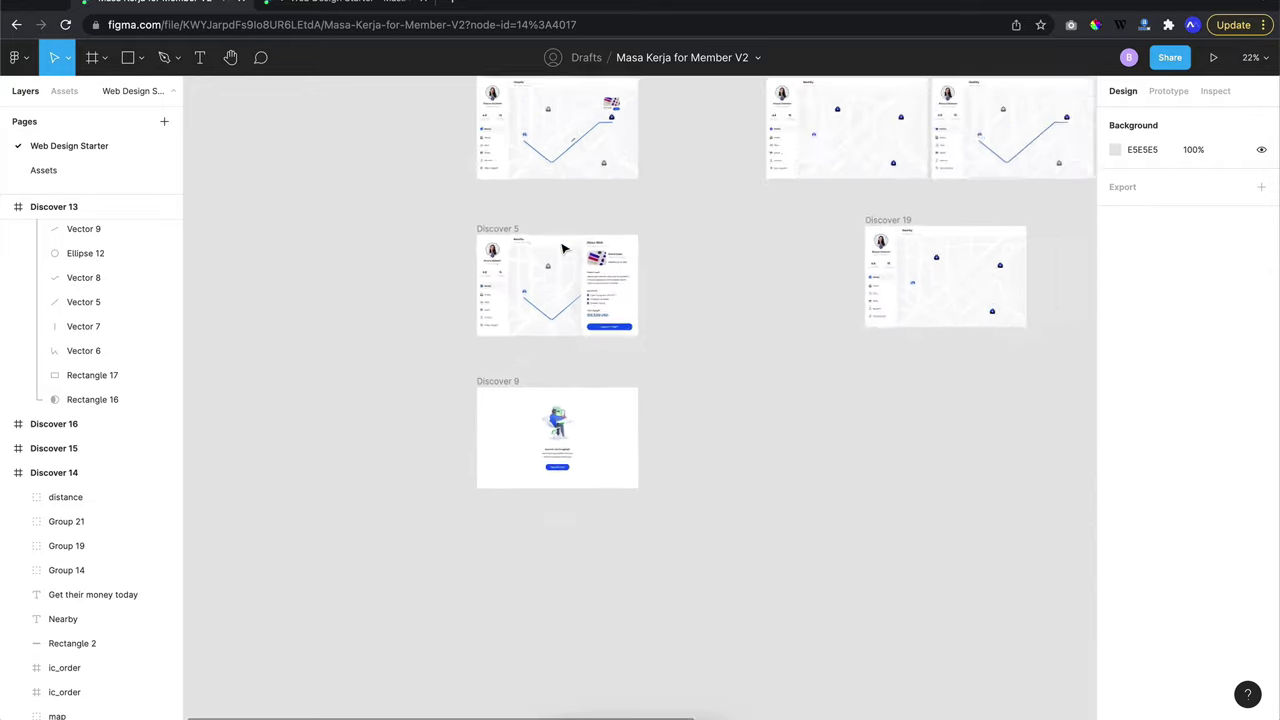
{"action": "scroll", "coordinate": [563, 248], "scroll_direction": "right", "scroll_amount": 3}
{"action": "scroll", "coordinate": [338, 274], "scroll_direction": "right", "scroll_amount": 1}
Move the Discover 5 frame to sit directly below Discover 16, at X 9302, Y 747
{"action": "left_click_drag", "start_coordinate": [368, 292], "coordinate": [975, 400]}
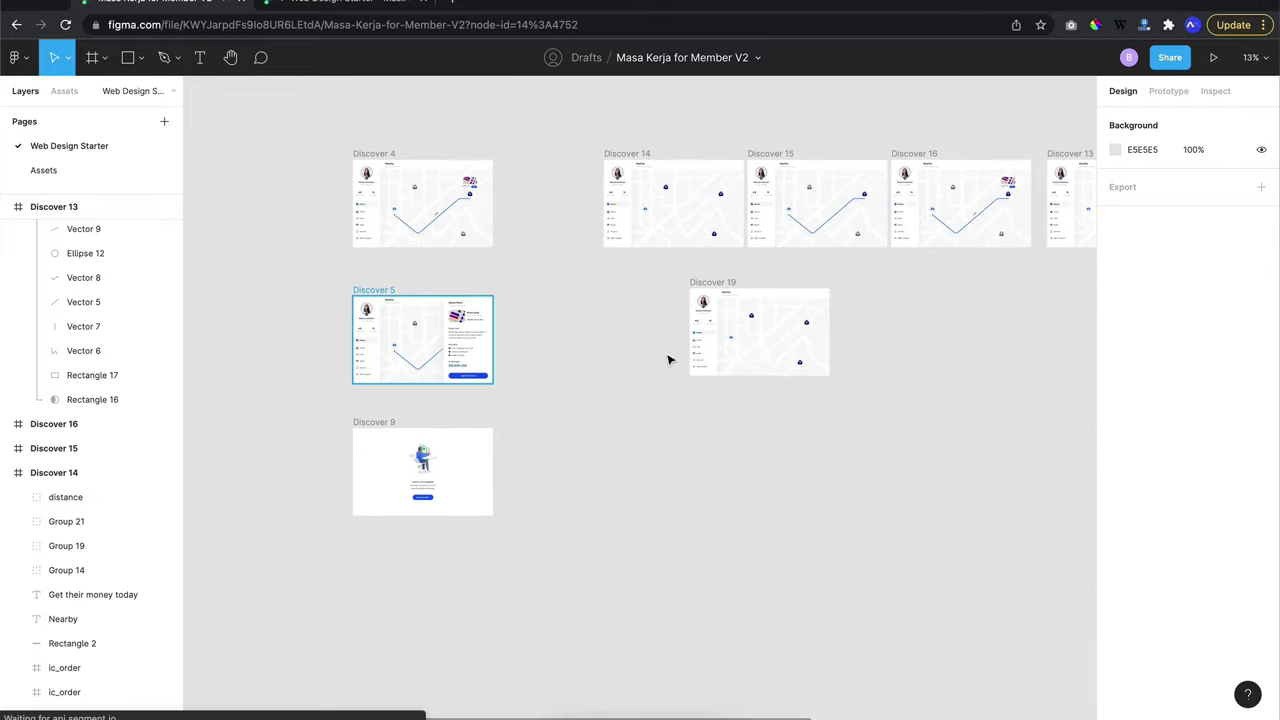
{"action": "scroll", "coordinate": [971, 288], "scroll_direction": "right", "scroll_amount": 10}
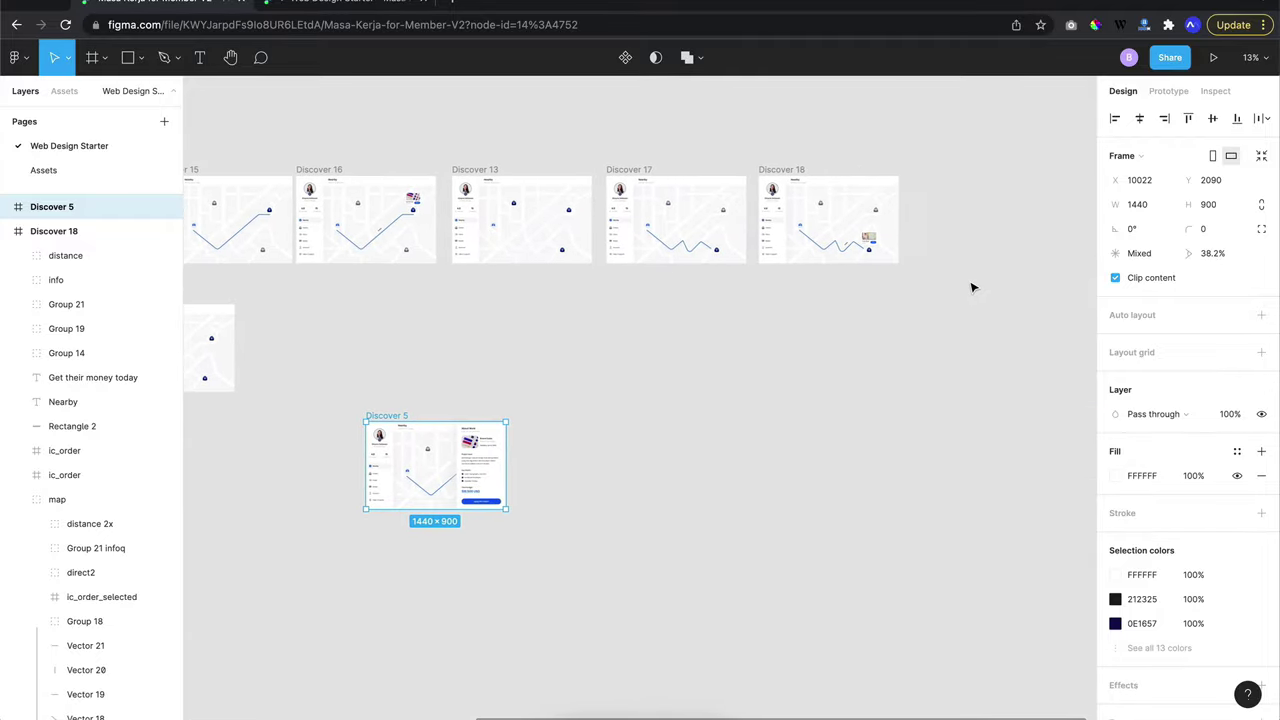
{"action": "left_click_drag", "start_coordinate": [398, 420], "coordinate": [328, 284]}
Select the Details button inside the Brand Guide card
{"action": "scroll", "coordinate": [372, 167], "scroll_direction": "up", "scroll_amount": 5}
{"action": "scroll", "coordinate": [373, 167], "scroll_direction": "up", "scroll_amount": 2}
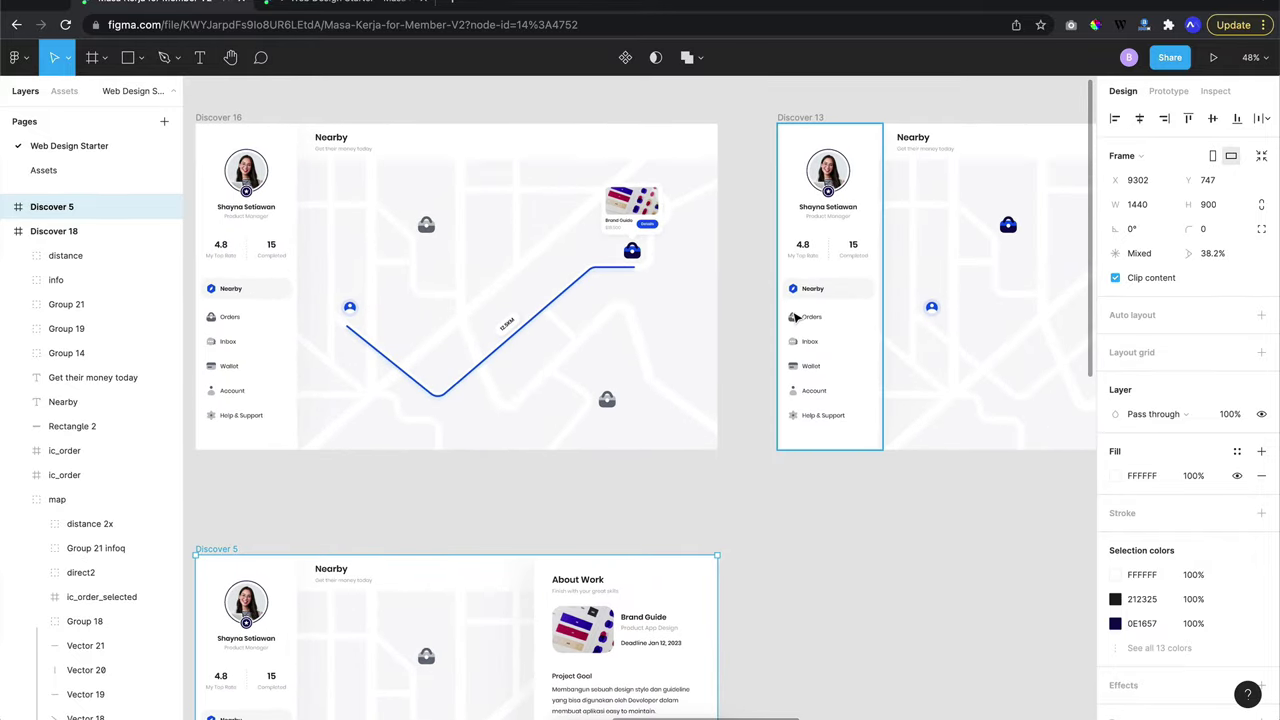
{"action": "double_click", "coordinate": [651, 229]}
{"action": "scroll", "coordinate": [651, 229], "scroll_direction": "up", "scroll_amount": 5}
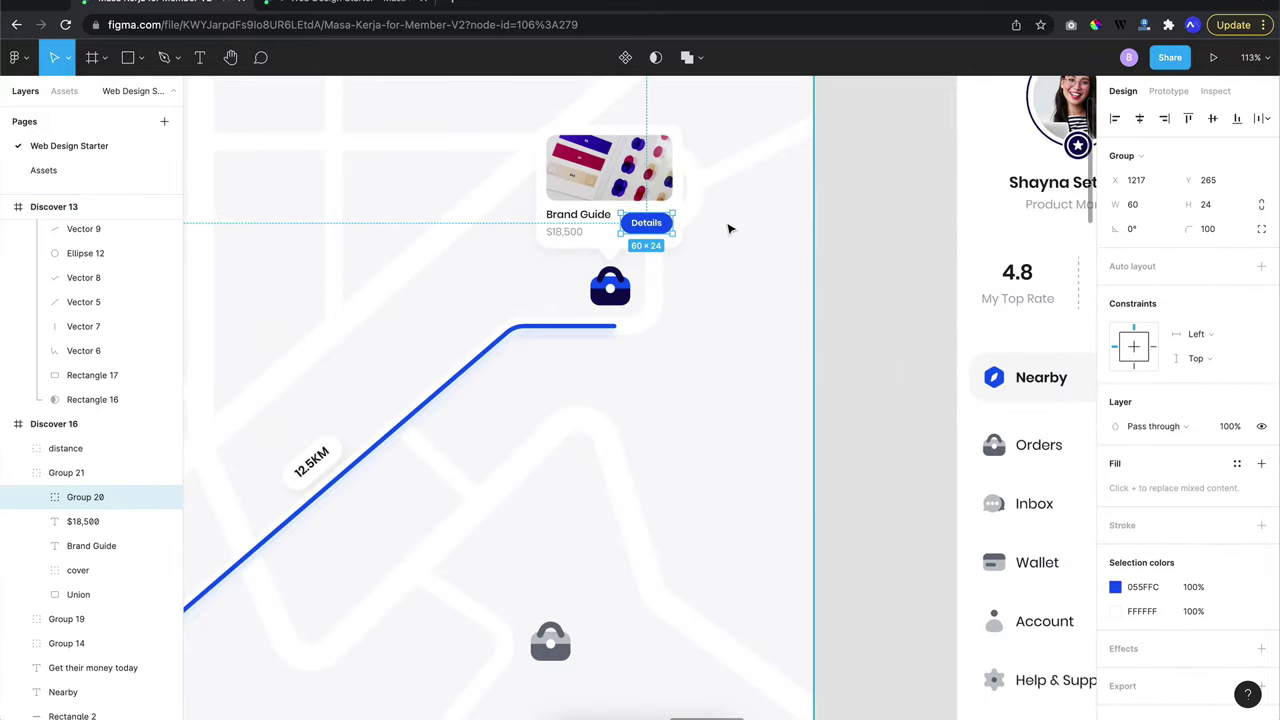
In the Prototype panel, connect the Details button to the Discover 5 frame on click
{"action": "left_click", "coordinate": [1162, 92]}
{"action": "scroll", "coordinate": [614, 300], "scroll_direction": "down", "scroll_amount": 5}
{"action": "scroll", "coordinate": [614, 300], "scroll_direction": "down", "scroll_amount": 2}
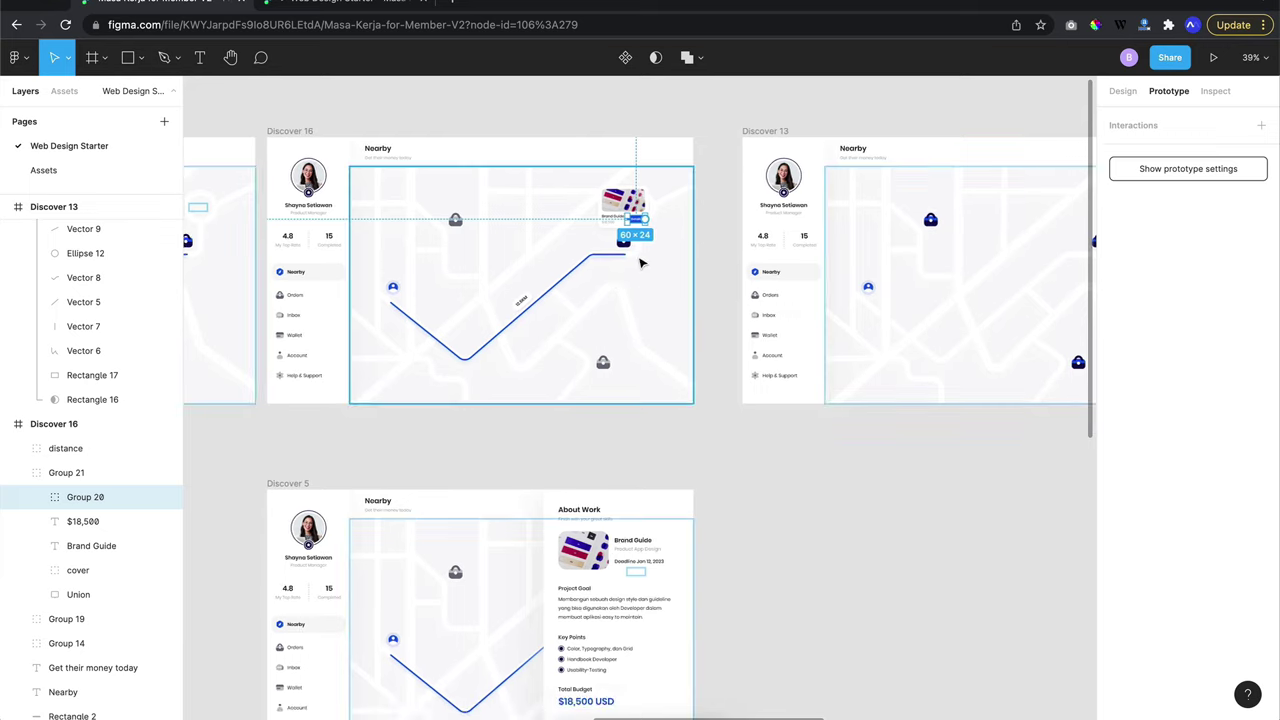
{"action": "mouse_move", "coordinate": [646, 220]}
{"action": "left_mouse_down"}
{"action": "mouse_move", "coordinate": [716, 505]}
{"action": "mouse_move", "coordinate": [692, 520]}
{"action": "left_mouse_up"}
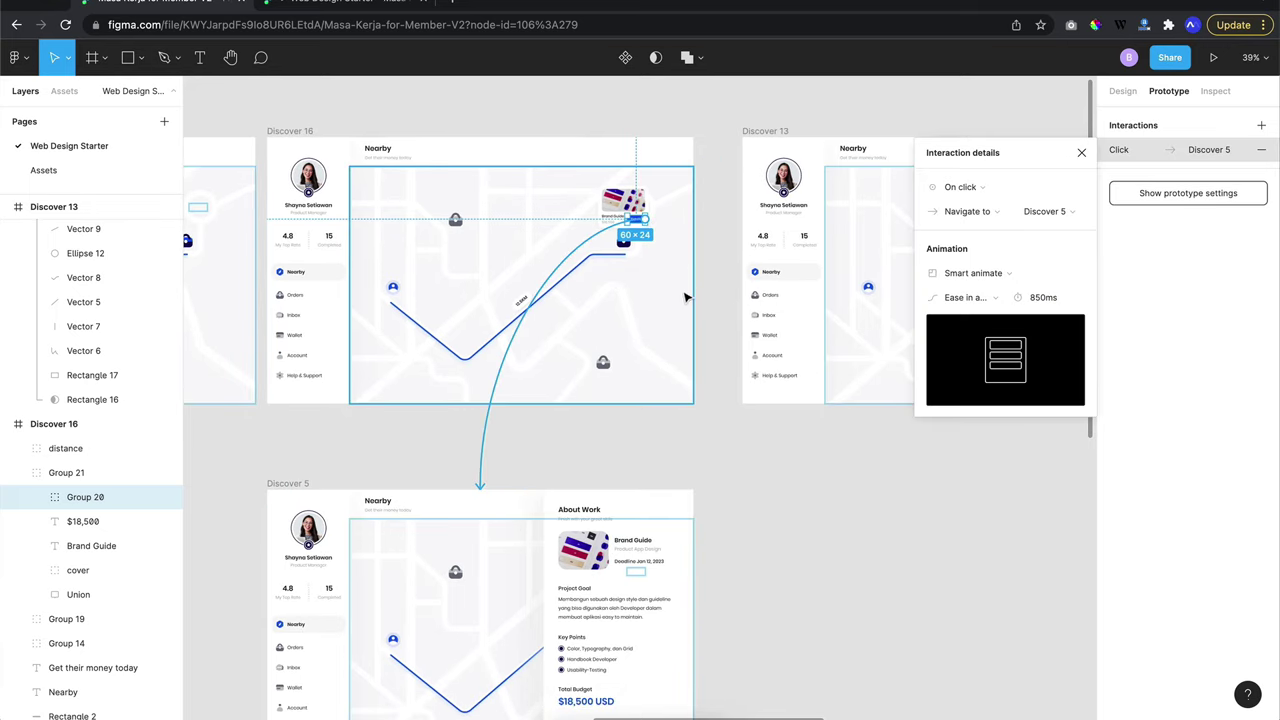
Give the transition Smart animate with Ease in and out at 850ms, then deselect
{"action": "scroll", "coordinate": [722, 503], "scroll_direction": "down", "scroll_amount": 3}
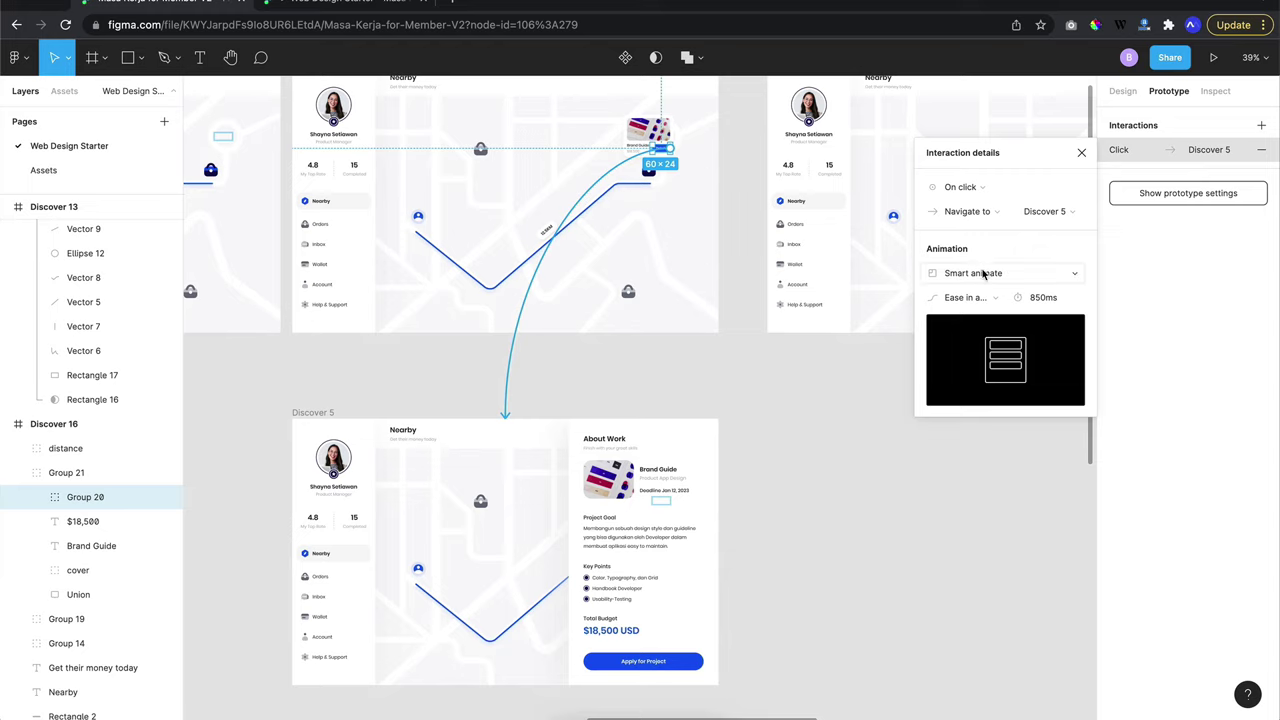
{"action": "left_click", "coordinate": [995, 302]}
{"action": "left_click", "coordinate": [1035, 308]}
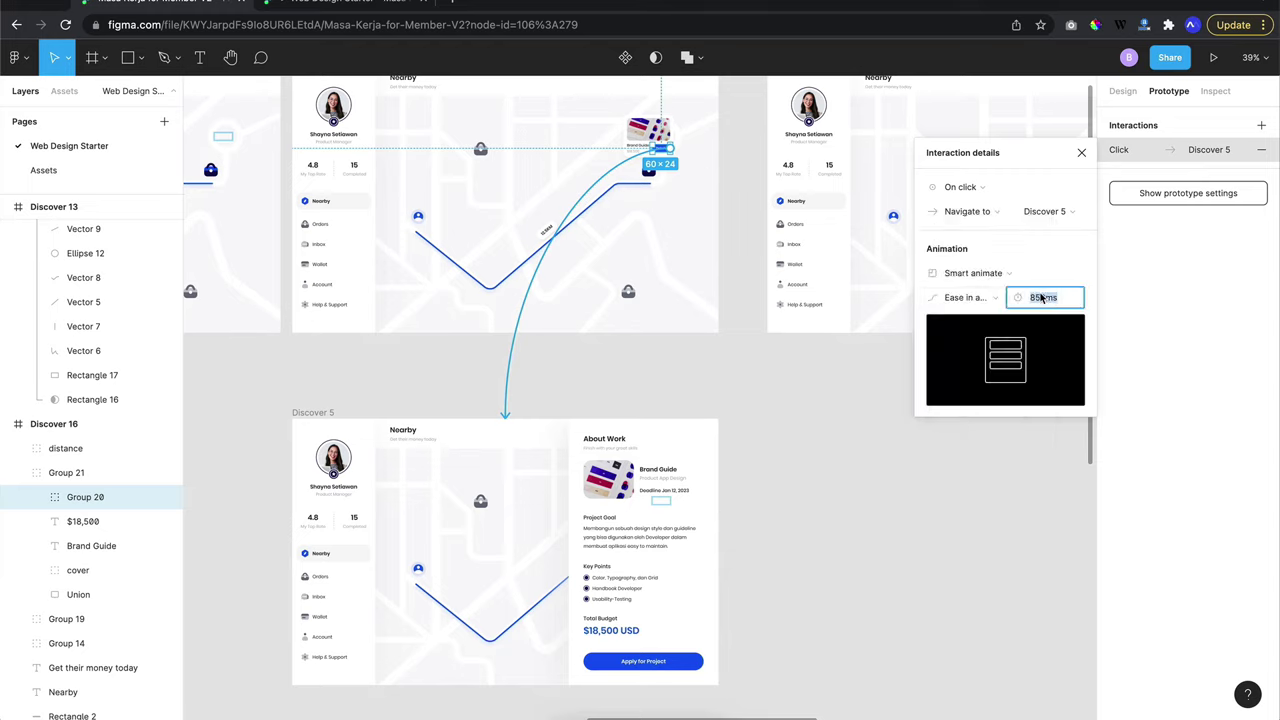
{"action": "type", "text": "450"}
{"action": "left_click", "coordinate": [806, 397]}
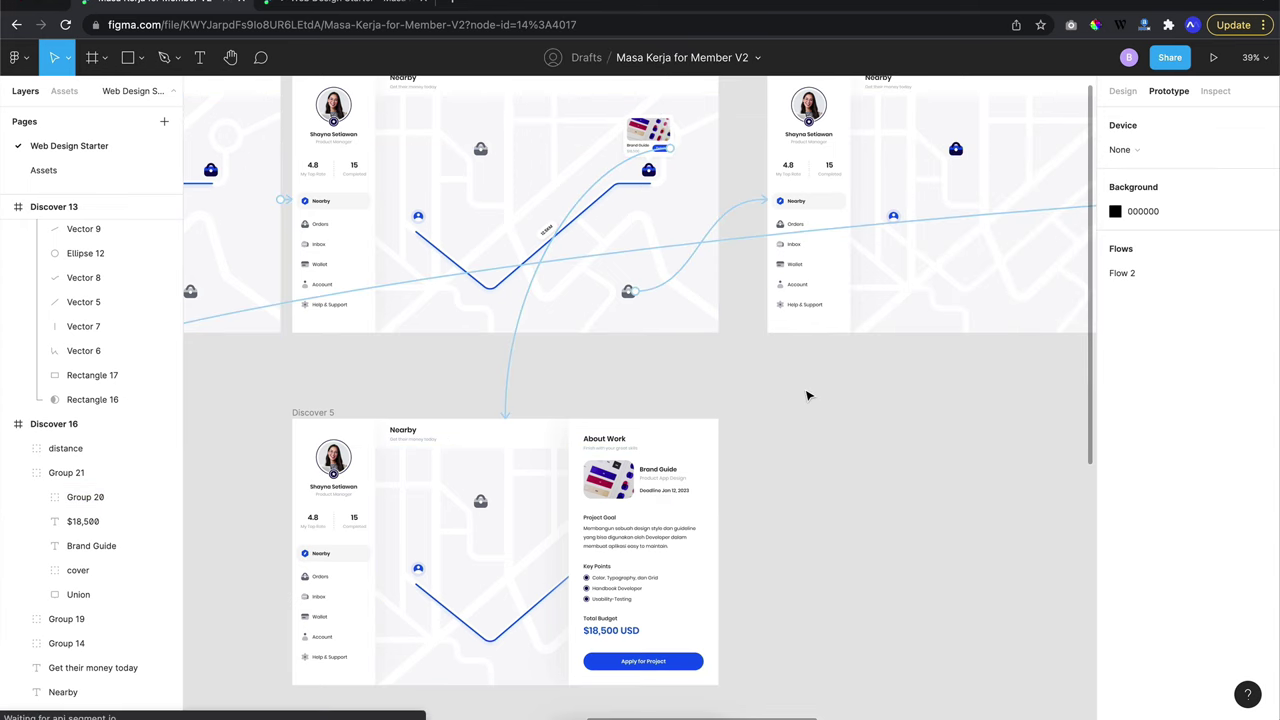
{"action": "scroll", "coordinate": [808, 396], "scroll_direction": "up", "scroll_amount": 2}
{"action": "scroll", "coordinate": [808, 396], "scroll_direction": "left", "scroll_amount": 2}
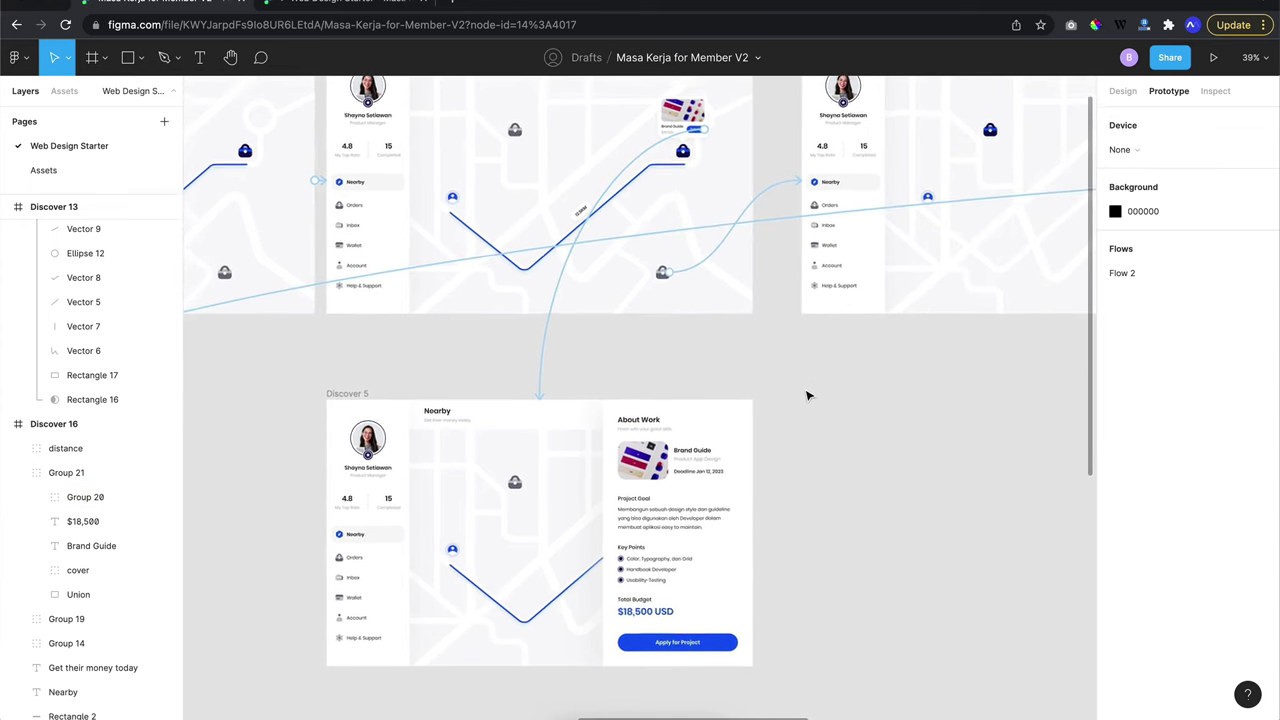
{"action": "scroll", "coordinate": [808, 396], "scroll_direction": "down", "scroll_amount": 2}
{"action": "scroll", "coordinate": [808, 396], "scroll_direction": "left", "scroll_amount": 1}
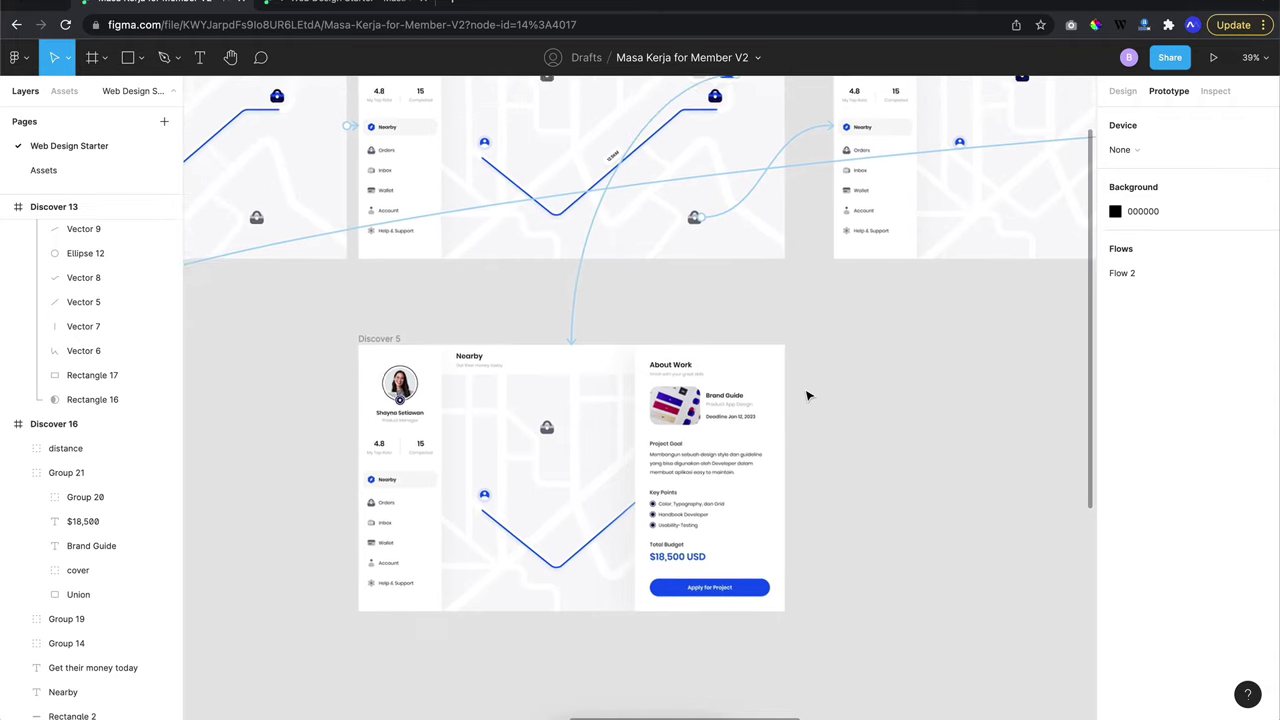
{"action": "scroll", "coordinate": [808, 396], "scroll_direction": "left", "scroll_amount": 1}
{"action": "scroll", "coordinate": [808, 396], "scroll_direction": "up", "scroll_amount": 1}
{"action": "scroll", "coordinate": [808, 396], "scroll_direction": "up", "scroll_amount": 1}
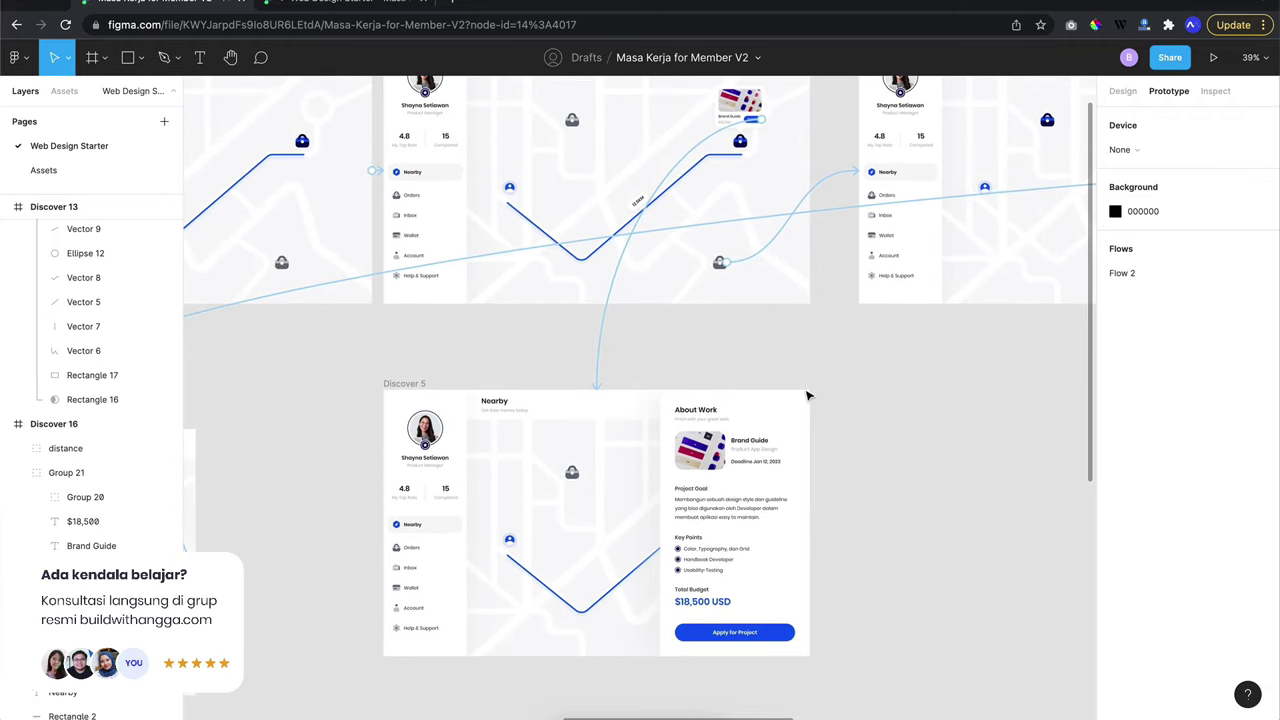
Present the prototype, test the Brand Guide pin route and its Details slide-in panel, then return to the editor
{"action": "key", "text": "ctrl+alt+Return"}
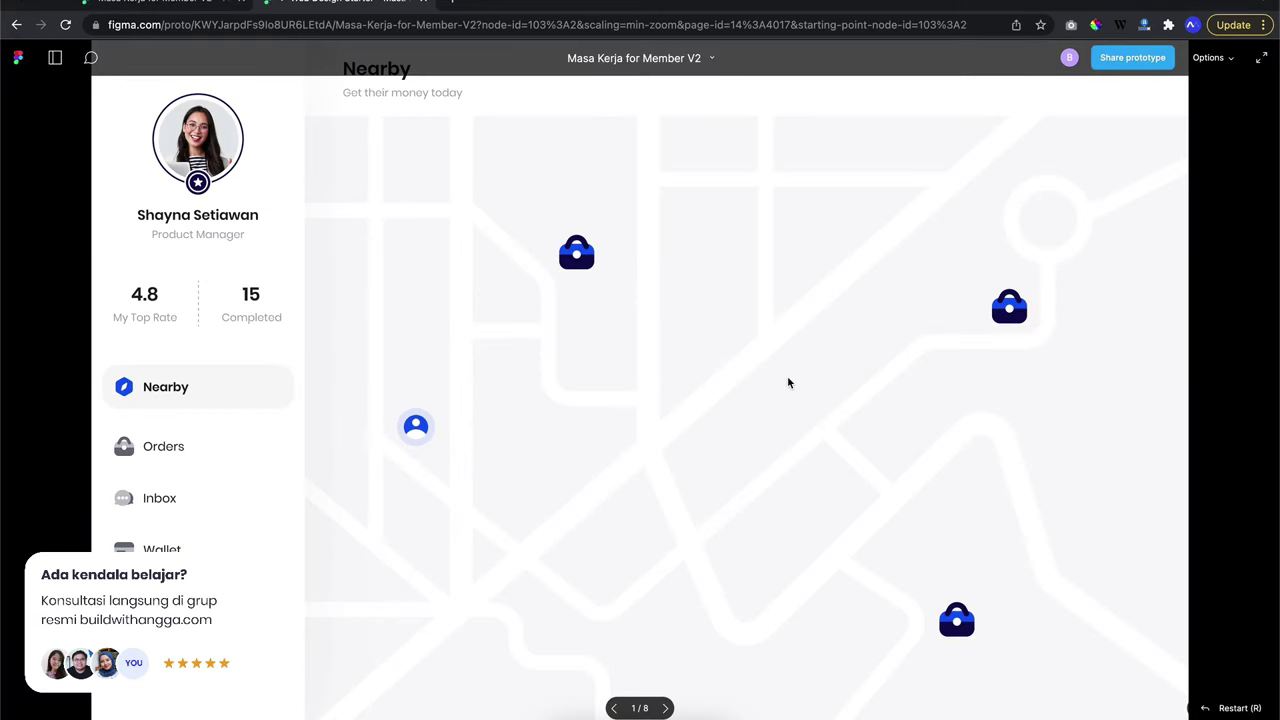
{"action": "left_click", "coordinate": [1012, 310]}
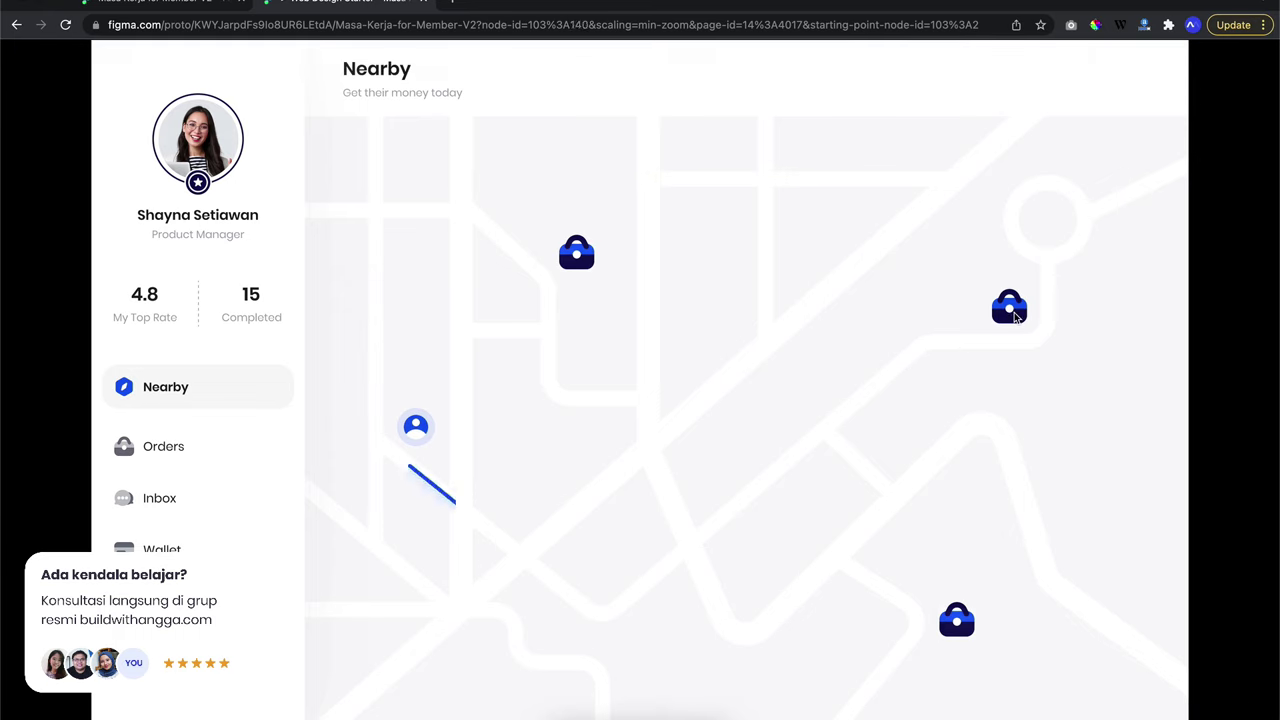
{"action": "left_click", "coordinate": [1043, 255]}
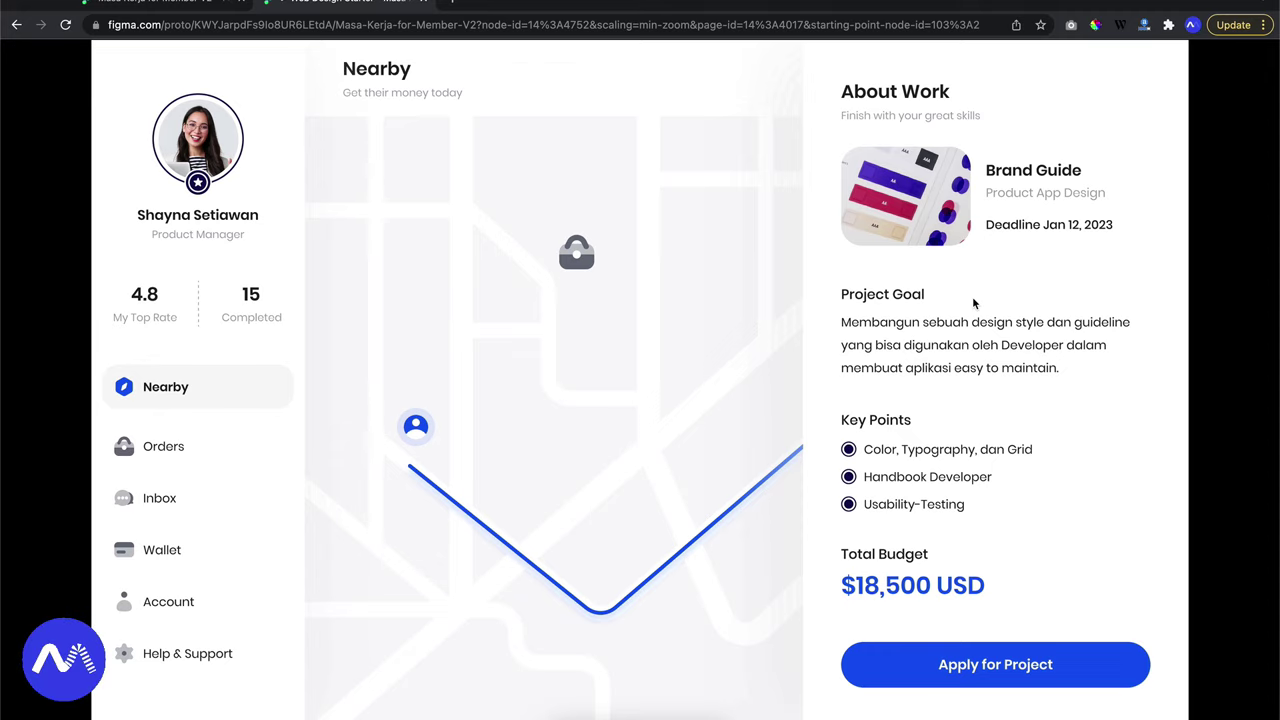
{"action": "left_click", "coordinate": [784, 163]}
{"action": "left_click", "coordinate": [1012, 316]}
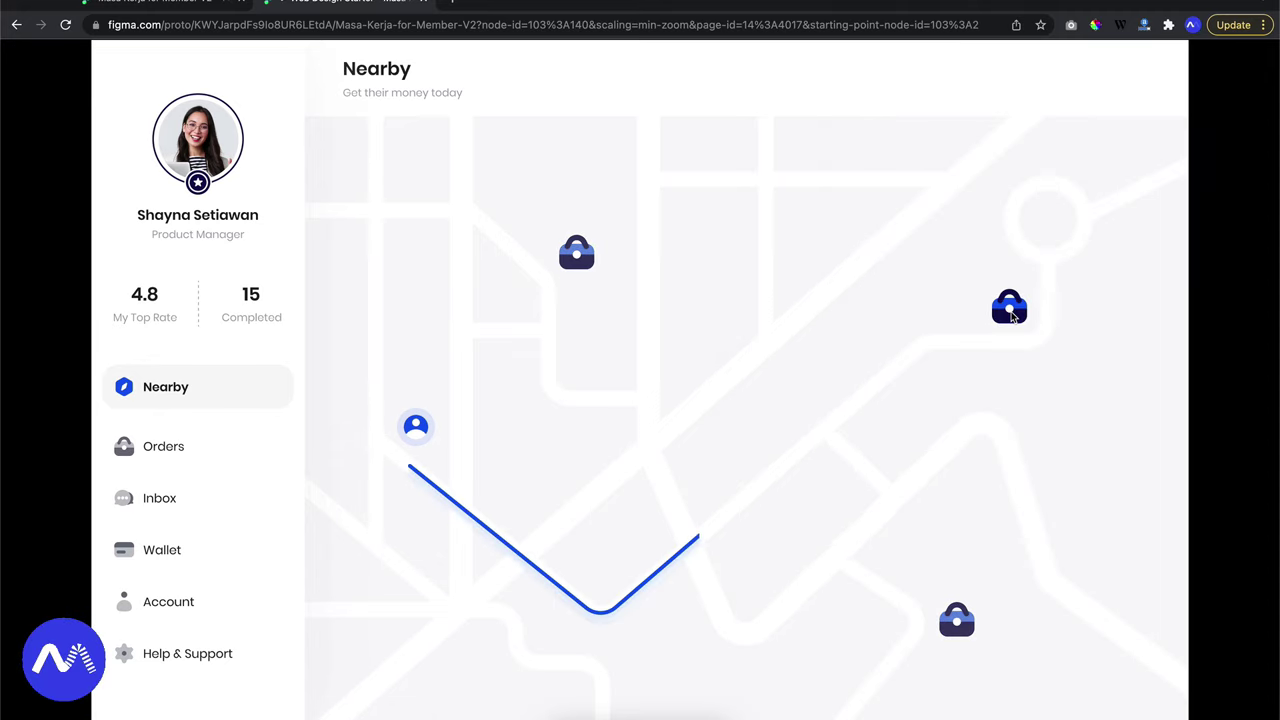
{"action": "left_click", "coordinate": [1040, 255]}
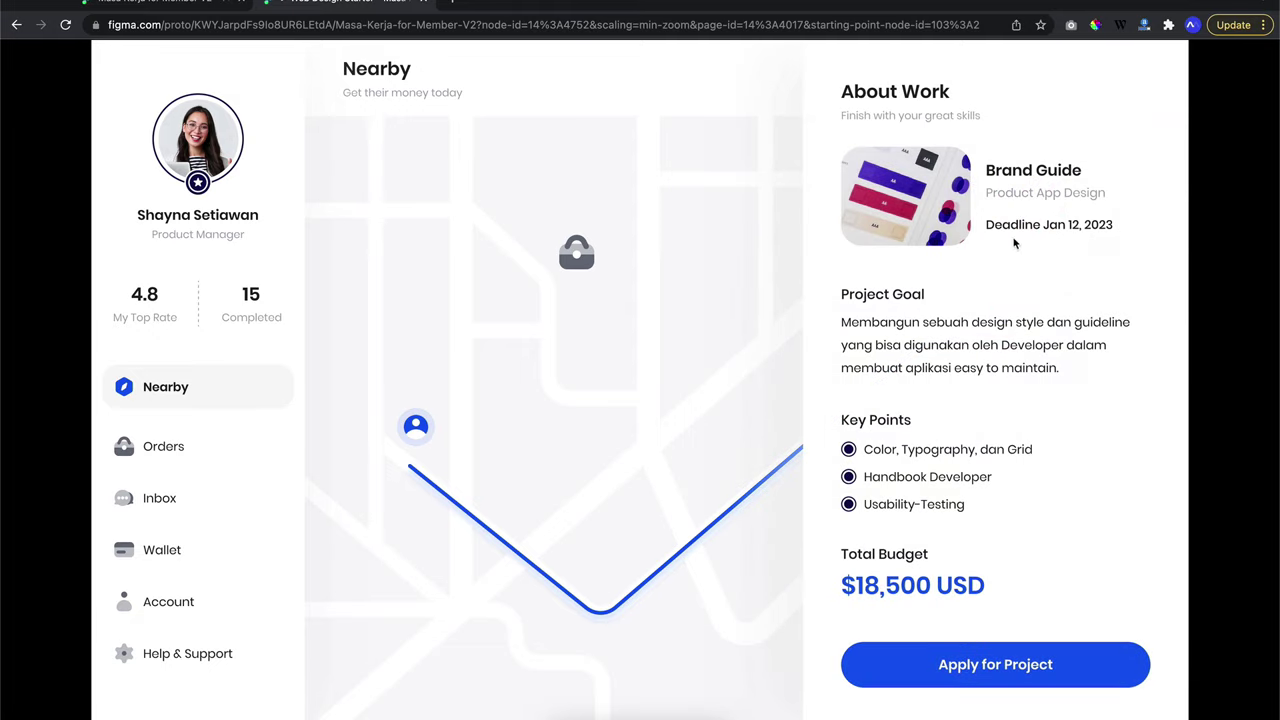
{"action": "left_click", "coordinate": [196, 5]}
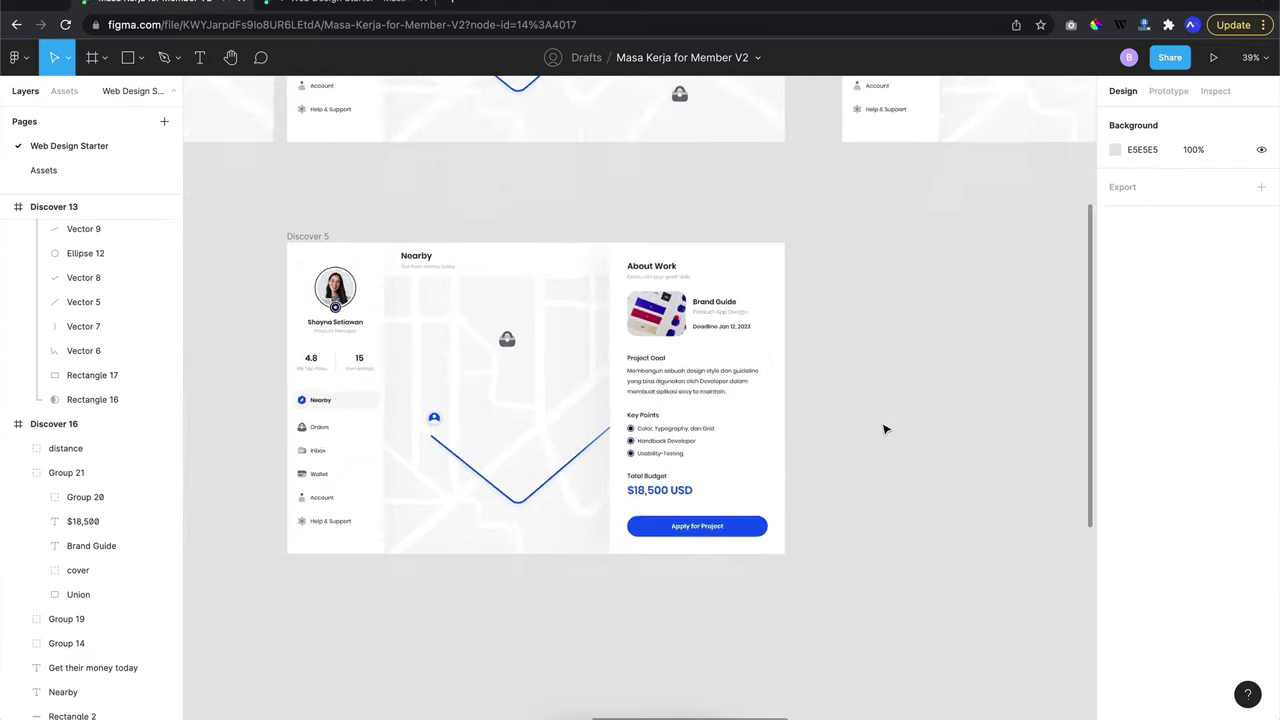
Paste a copy of Discover 5's About Work info group into the Discover 16 frame
{"action": "left_click", "coordinate": [709, 371]}
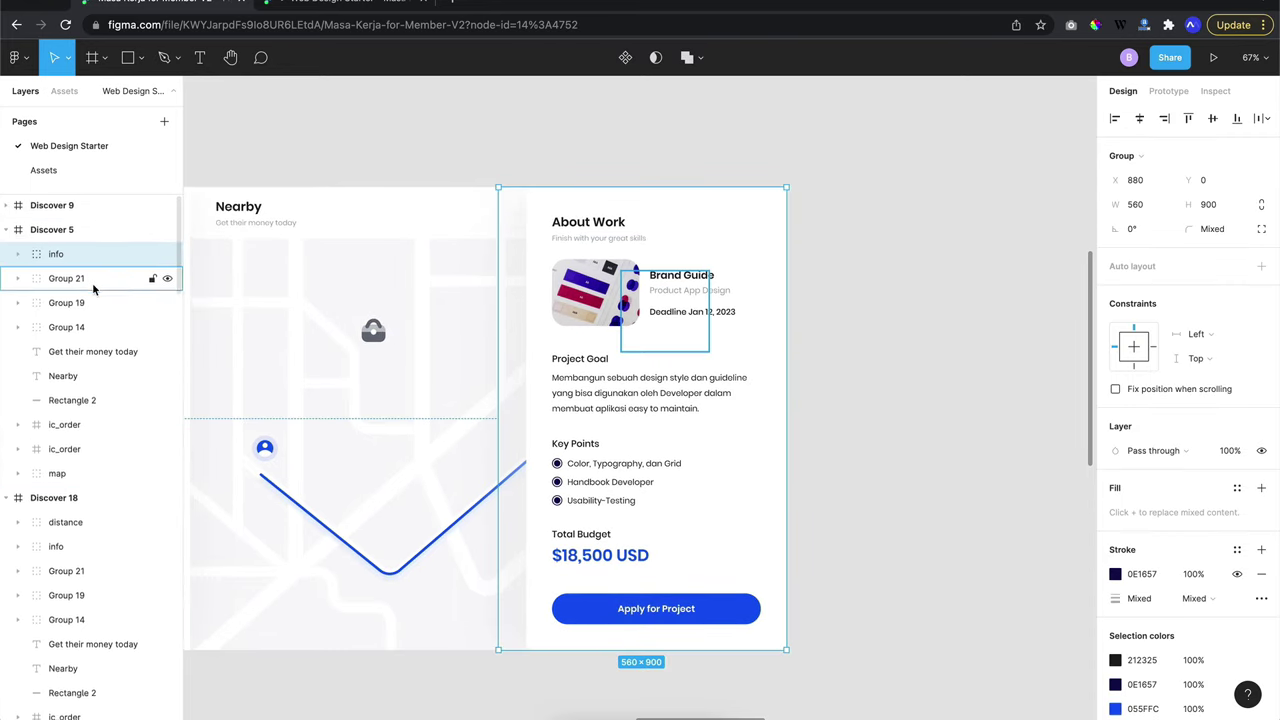
{"action": "scroll", "coordinate": [540, 211], "scroll_direction": "up", "scroll_amount": 5}
{"action": "scroll", "coordinate": [556, 212], "scroll_direction": "down", "scroll_amount": 3, "text": "ctrl"}
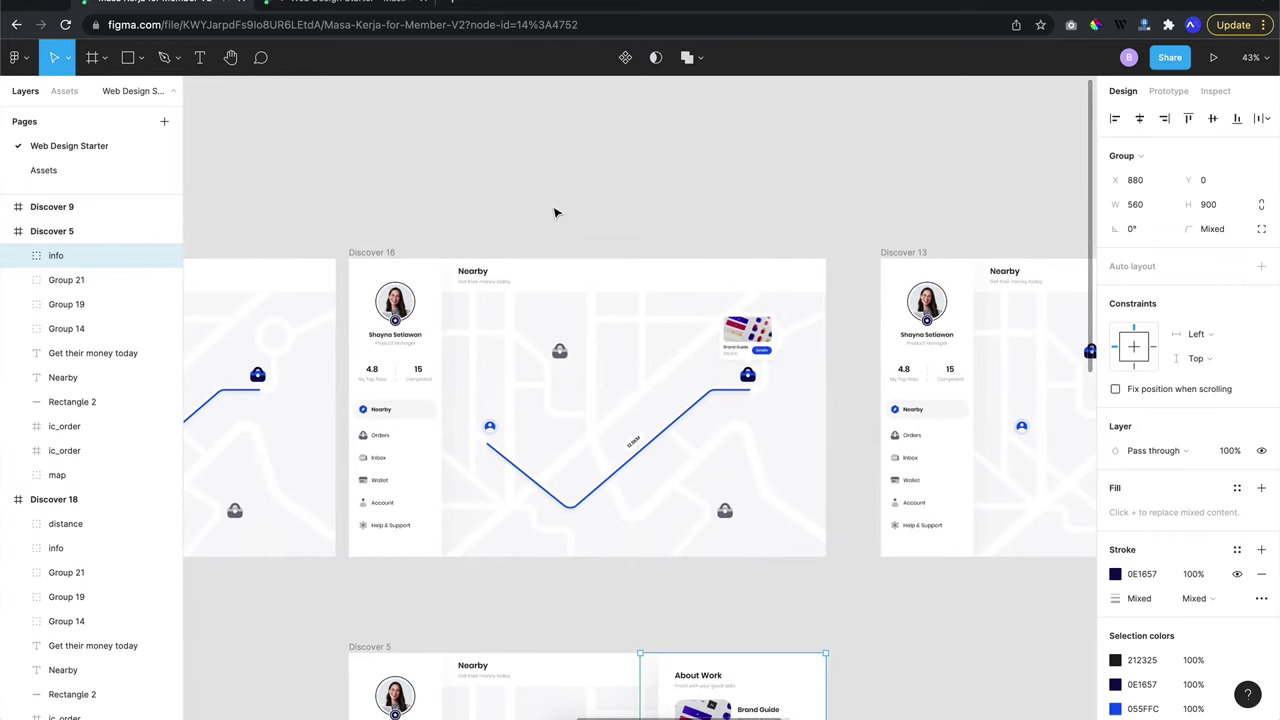
{"action": "left_click", "coordinate": [385, 250]}
{"action": "scroll", "coordinate": [451, 209], "scroll_direction": "down", "scroll_amount": 1}
{"action": "key", "text": "ctrl+v"}
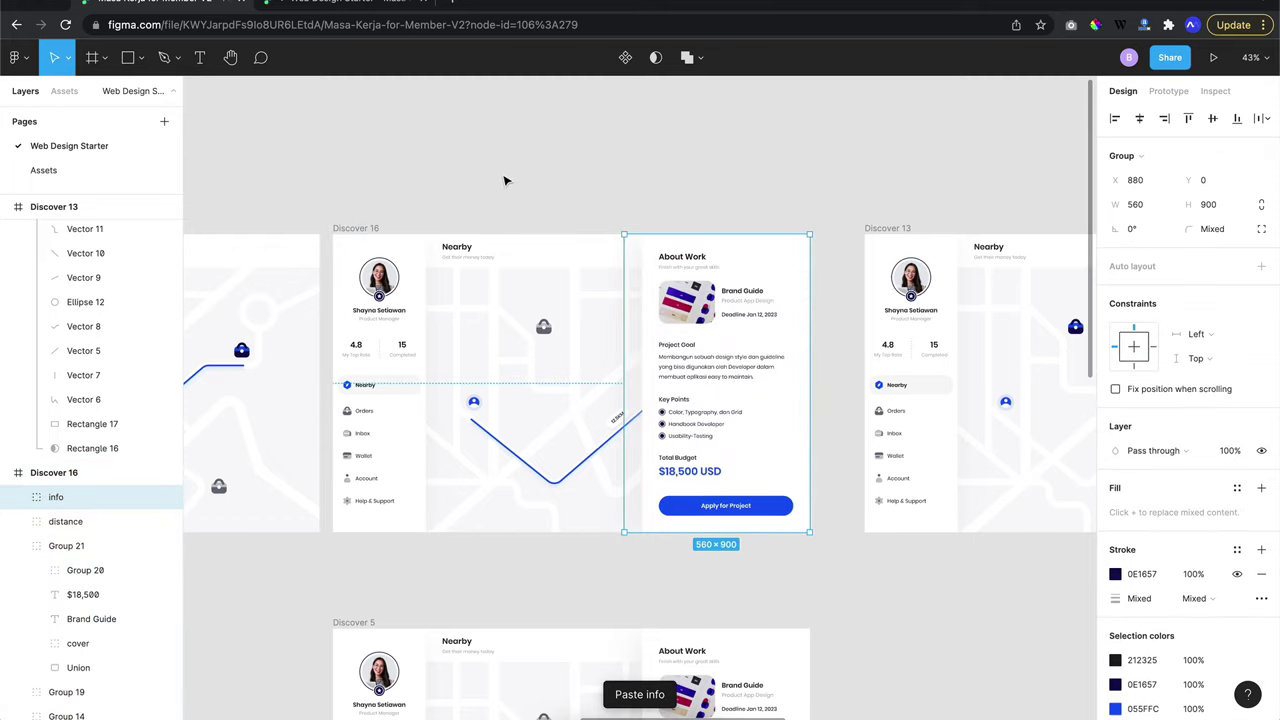
{"action": "scroll", "coordinate": [531, 180], "scroll_direction": "up", "scroll_amount": 5, "text": "ctrl"}
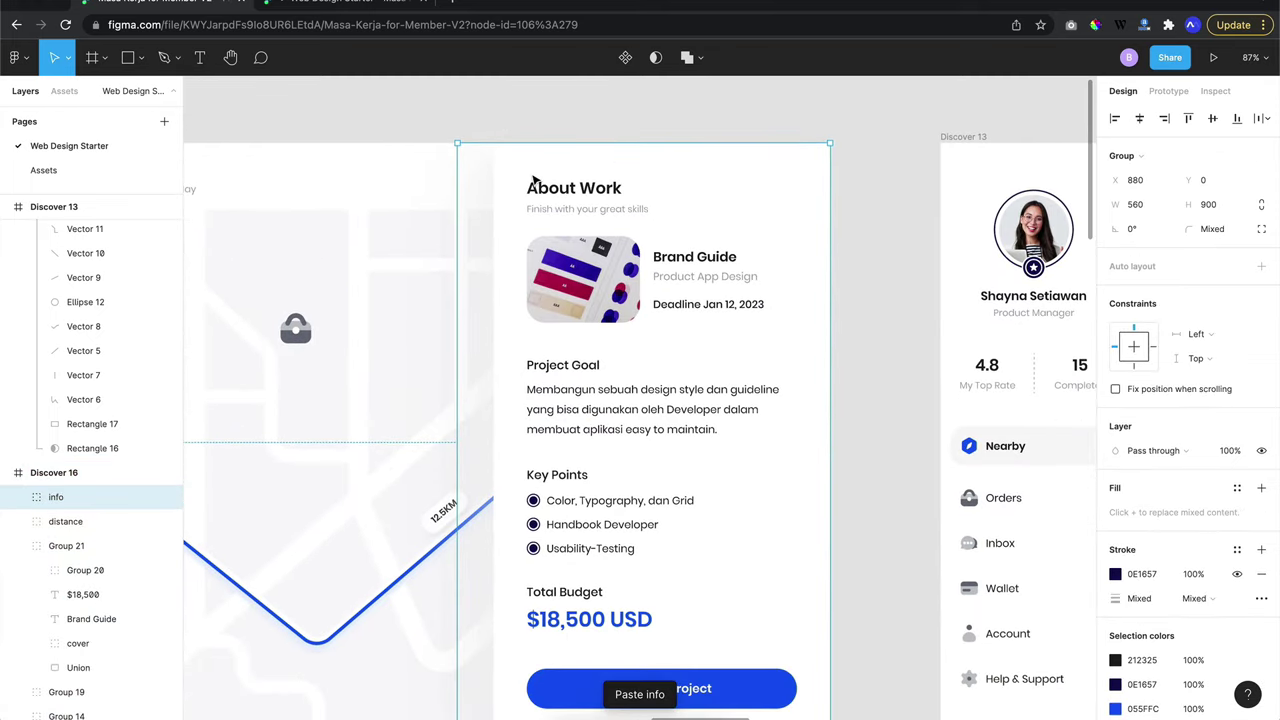
Shift the pasted panel right to X 1360 and set its layer opacity to 0%
{"action": "key", "text": "shift+Right"}
{"action": "key", "text": "shift+Right"}
{"action": "key", "text": "shift+Right"}
{"action": "key", "text": "shift+Right"}
{"action": "key", "text": "shift+Right"}
{"action": "key", "text": "shift+Right"}
{"action": "key", "text": "shift+Right"}
{"action": "key", "text": "shift+Right"}
{"action": "key", "text": "shift+Right"}
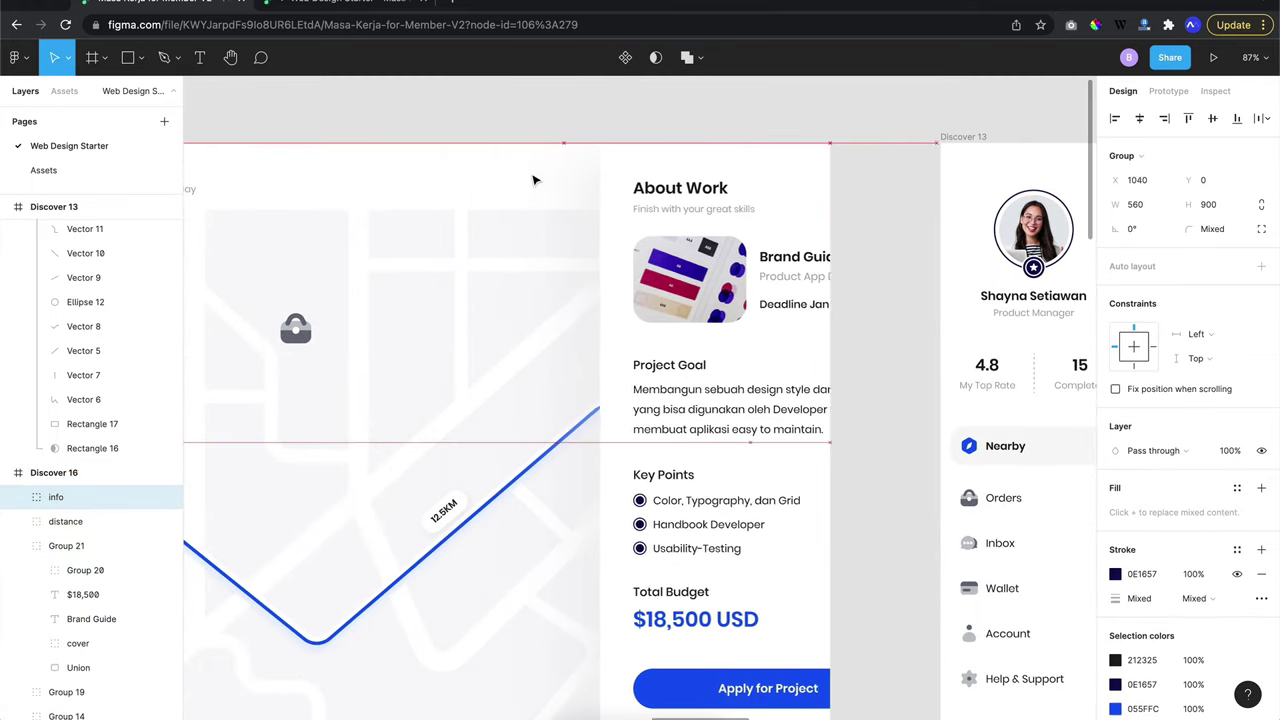
{"action": "key", "text": "shift+Right"}
{"action": "key", "text": "shift+Right"}
{"action": "key", "text": "shift+Right"}
{"action": "key", "text": "shift+Right"}
{"action": "key", "text": "shift+Right"}
{"action": "key", "text": "shift+Right"}
{"action": "key", "text": "shift+Right"}
{"action": "key", "text": "shift+Right"}
{"action": "key", "text": "shift+Right"}
{"action": "key", "text": "shift+Right"}
{"action": "key", "text": "shift+Right"}
{"action": "key", "text": "shift+Right"}
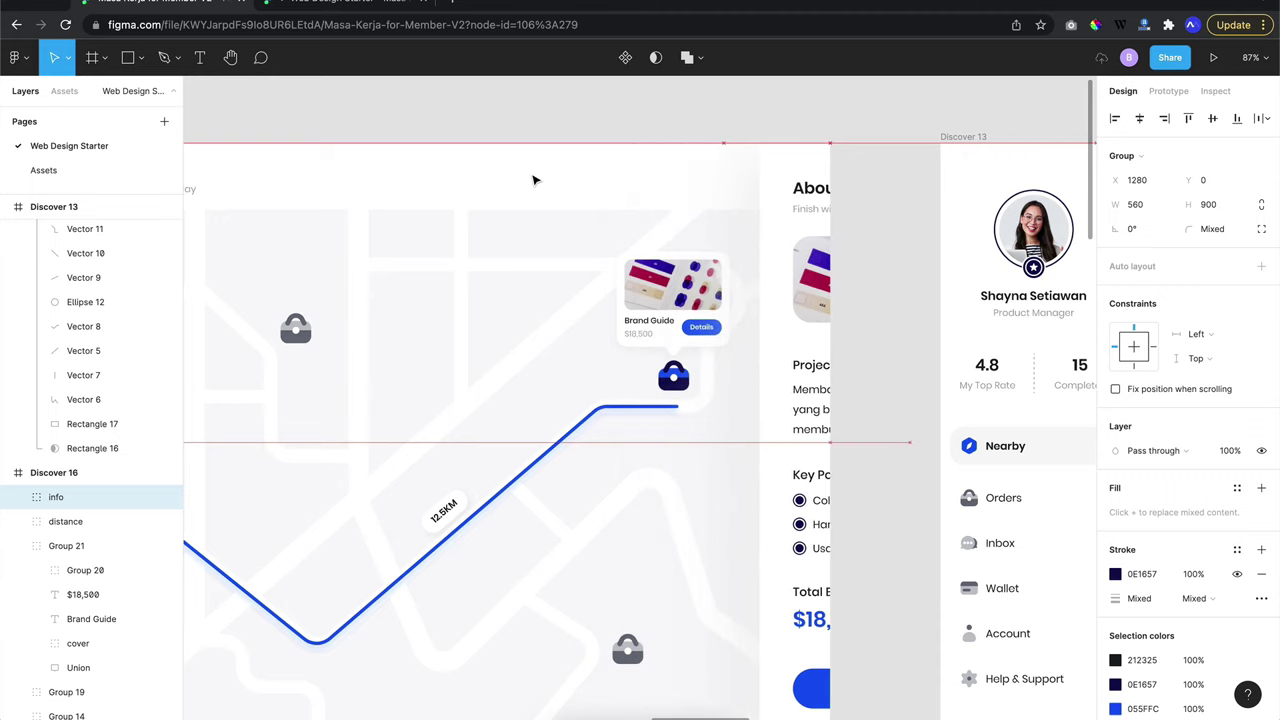
{"action": "key", "text": "shift+Right"}
{"action": "key", "text": "shift+Right"}
{"action": "key", "text": "shift+Right"}
{"action": "key", "text": "shift+Right"}
{"action": "key", "text": "shift+Right"}
{"action": "key", "text": "shift+Right"}
{"action": "key", "text": "shift+Right"}
{"action": "key", "text": "shift+Right"}
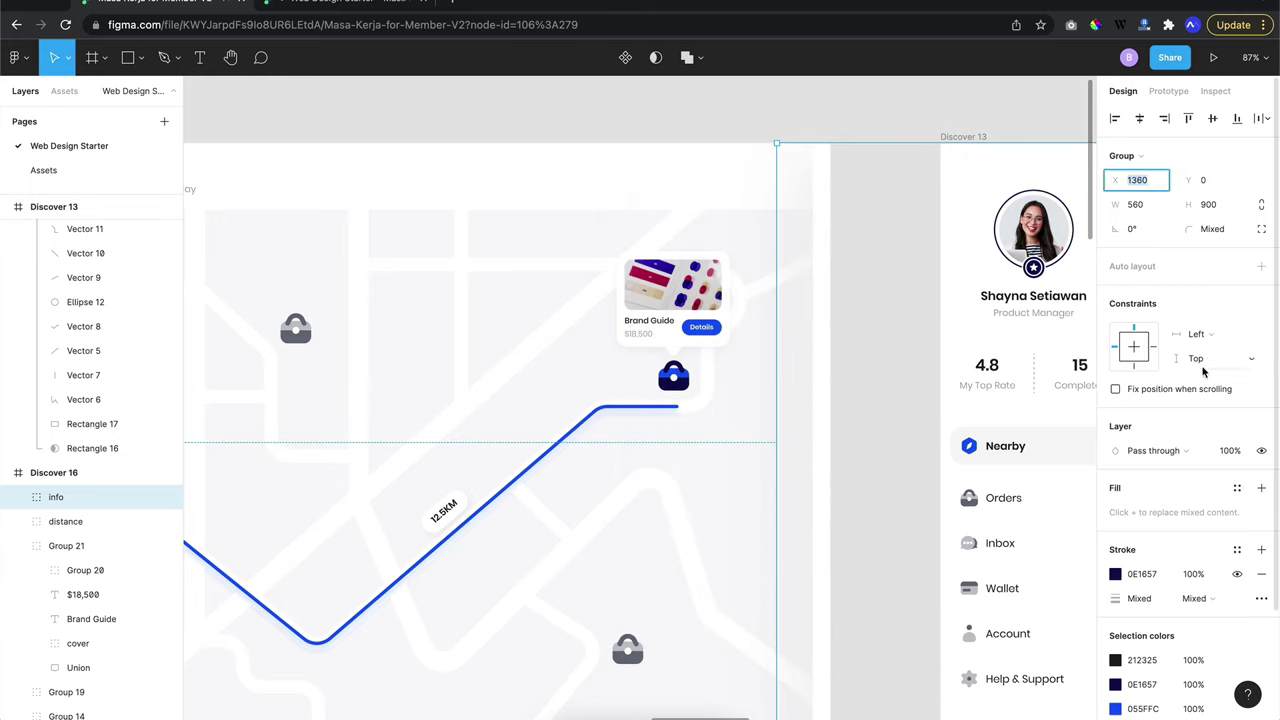
{"action": "left_click", "coordinate": [1230, 451]}
{"action": "type", "text": "0"}
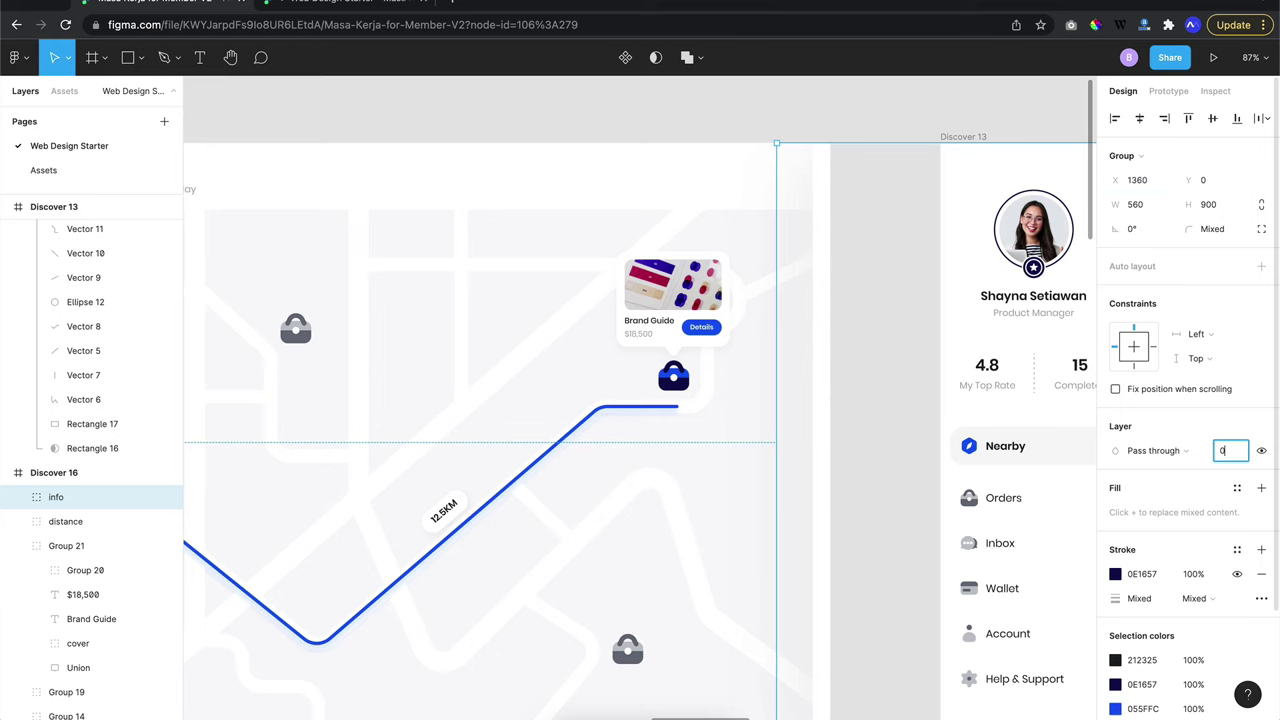
{"action": "key", "text": "Return"}
Replay the prototype: reset the map, run the Brand Guide route, and open its Details panel
{"action": "left_click", "coordinate": [380, 10]}
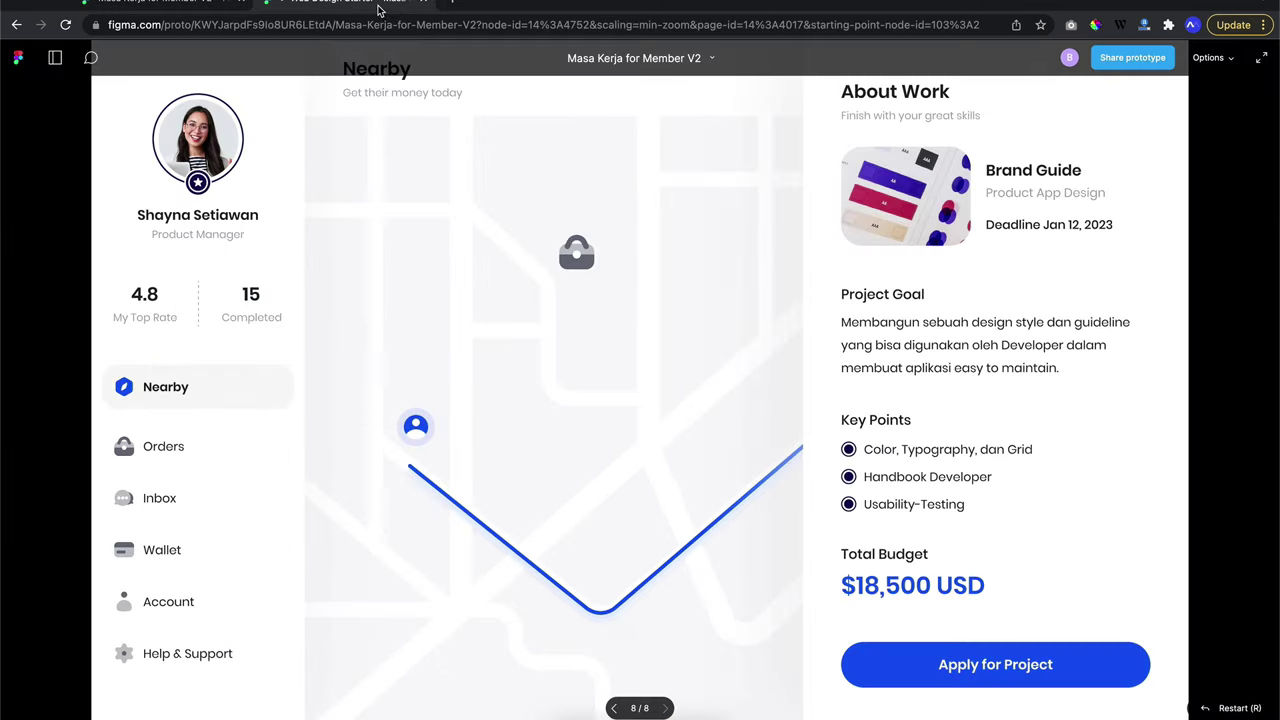
{"action": "left_click", "coordinate": [791, 262]}
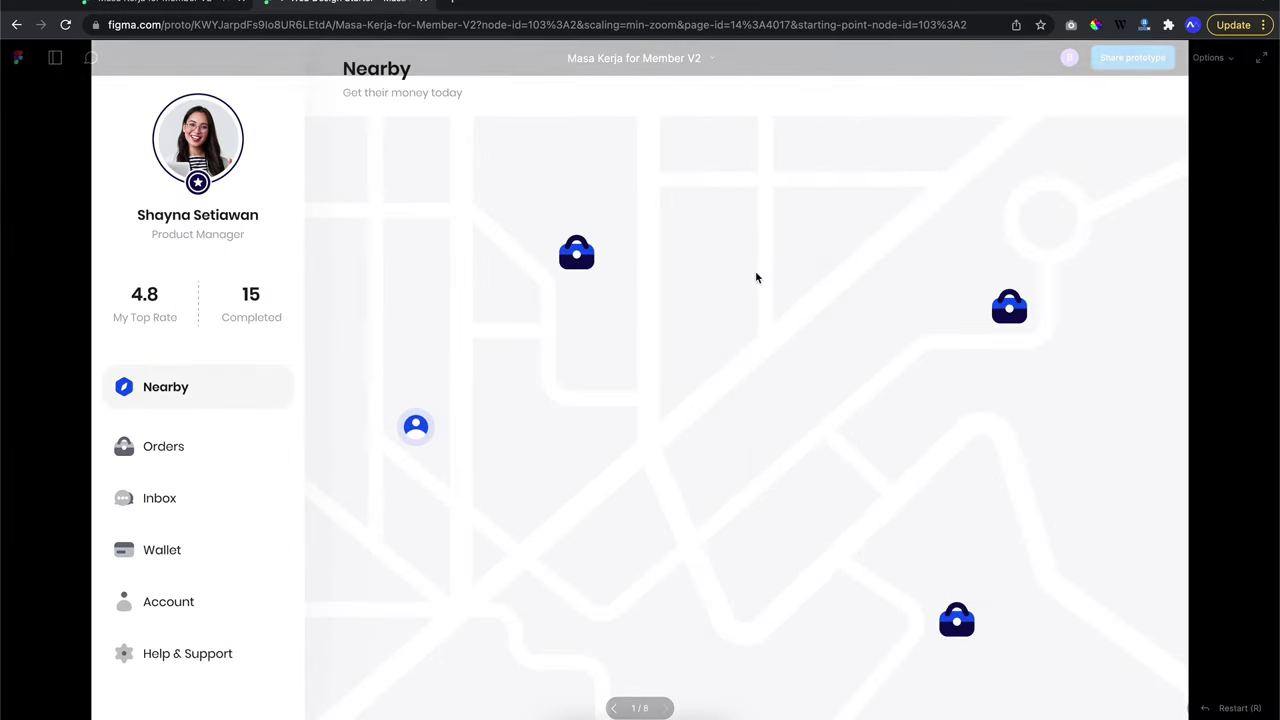
{"action": "left_click", "coordinate": [1008, 312]}
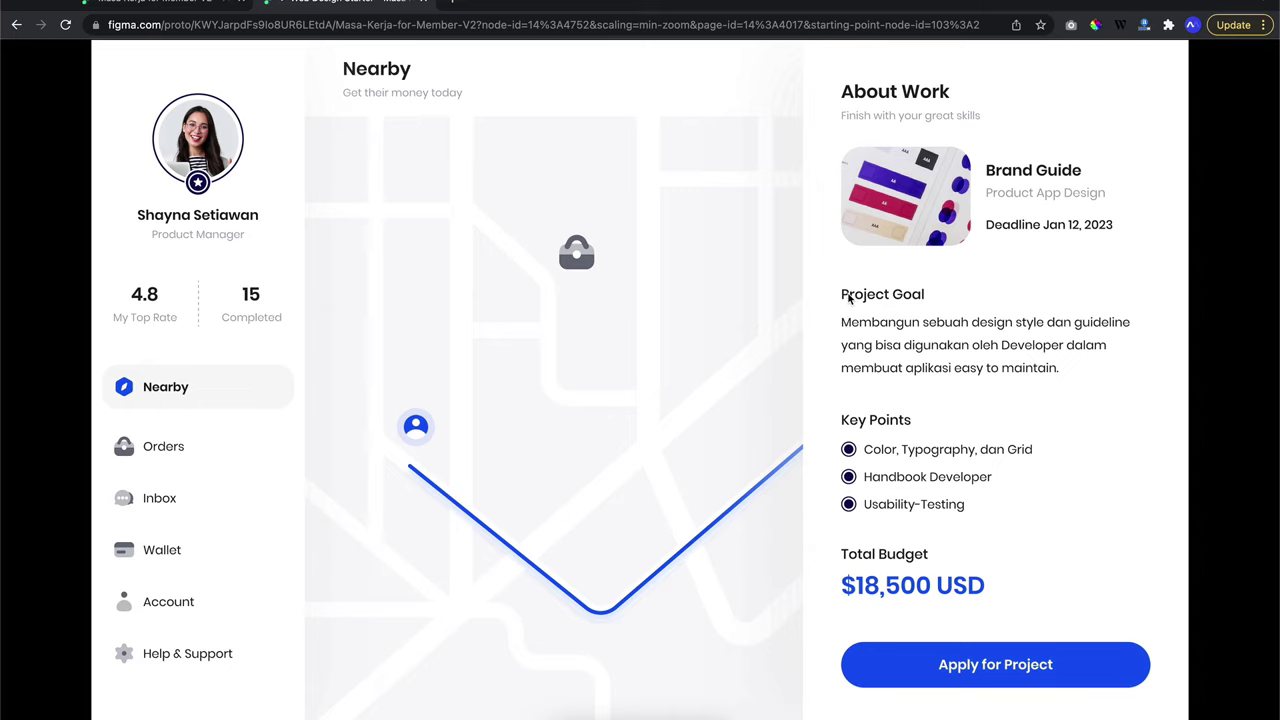
{"action": "left_click", "coordinate": [801, 300]}
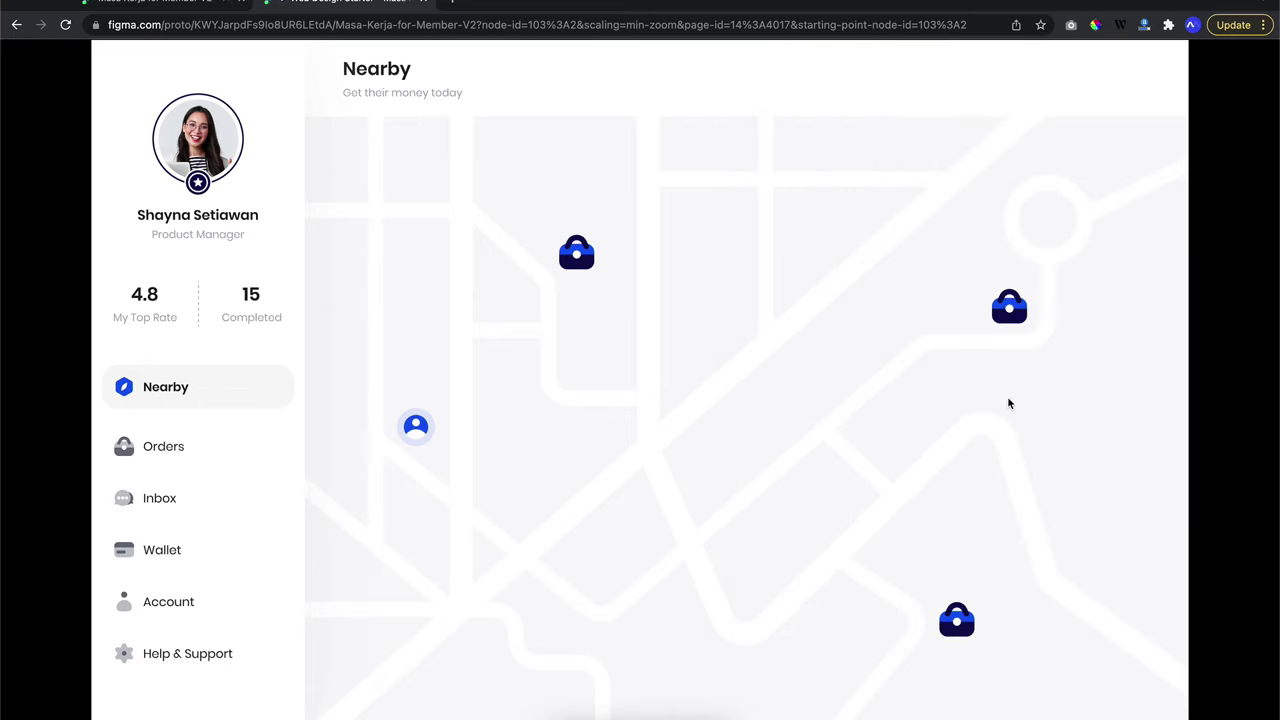
{"action": "left_click", "coordinate": [1010, 312]}
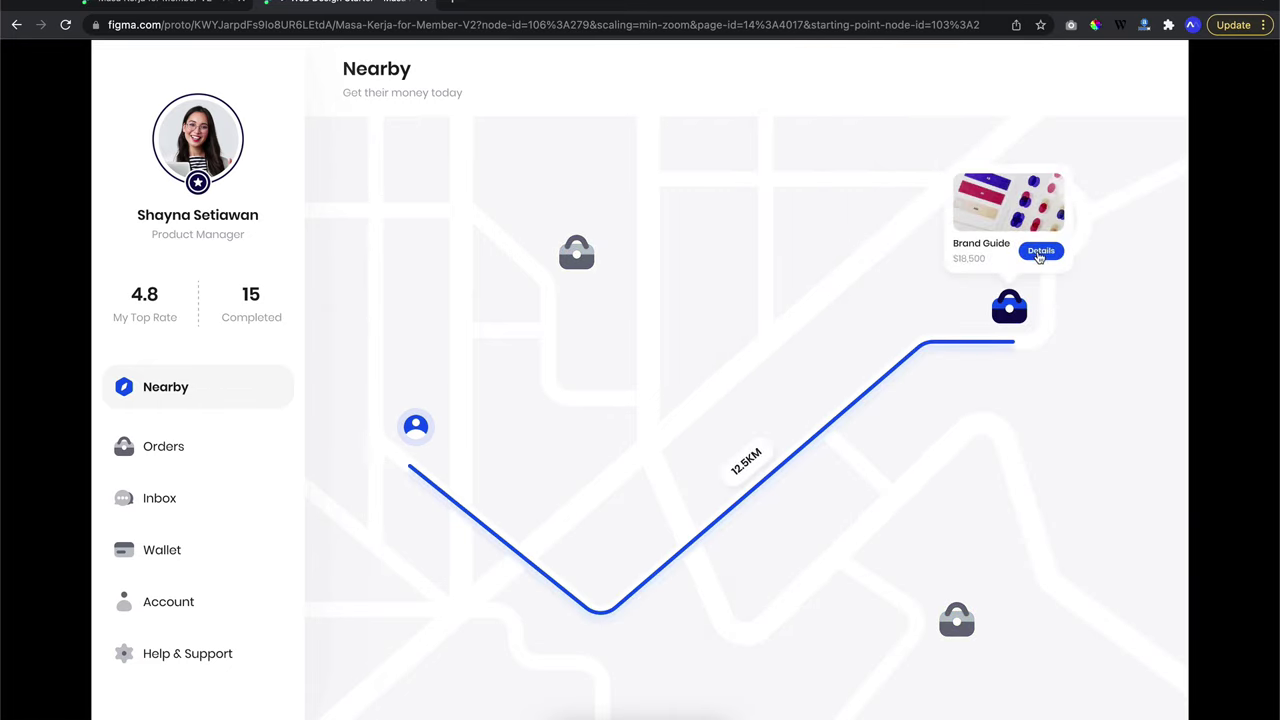
{"action": "left_click", "coordinate": [1037, 254]}
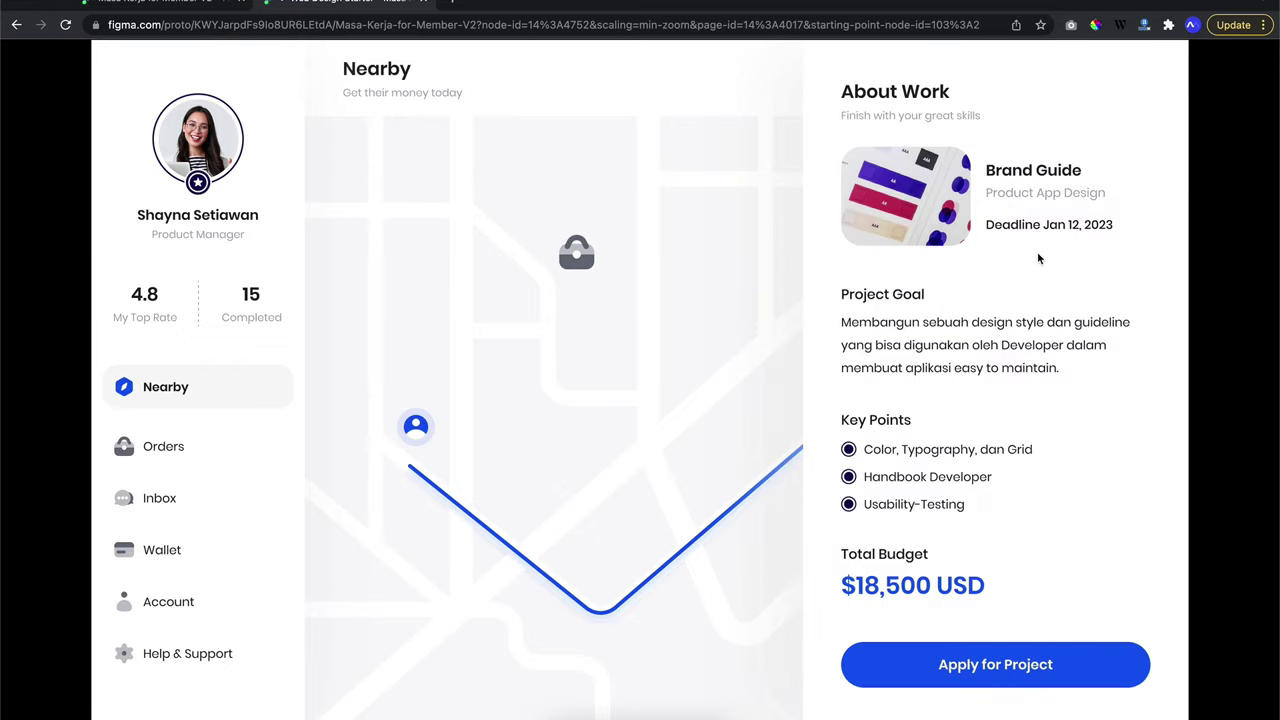
Back in the editor, select the Discover 5 frame and show its prototype interactions
{"action": "left_click", "coordinate": [14, 57]}
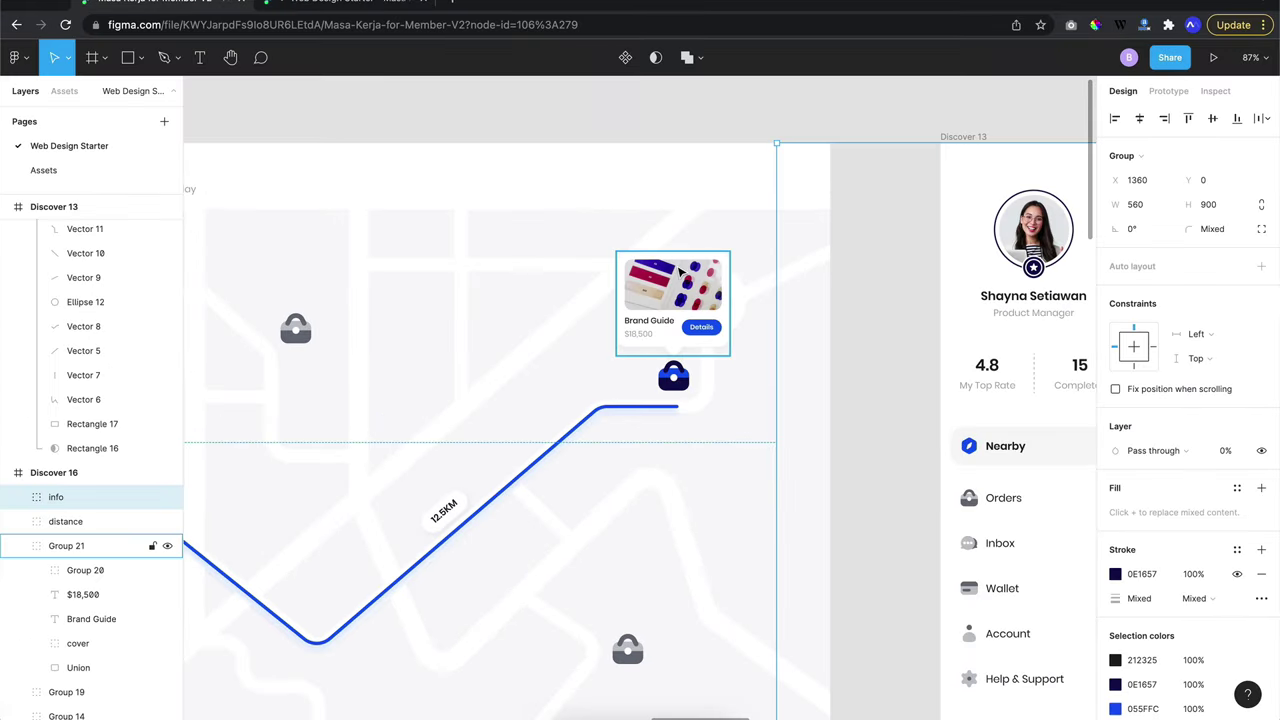
{"action": "scroll", "coordinate": [680, 272], "scroll_direction": "down", "scroll_amount": 5}
{"action": "left_click", "coordinate": [378, 318]}
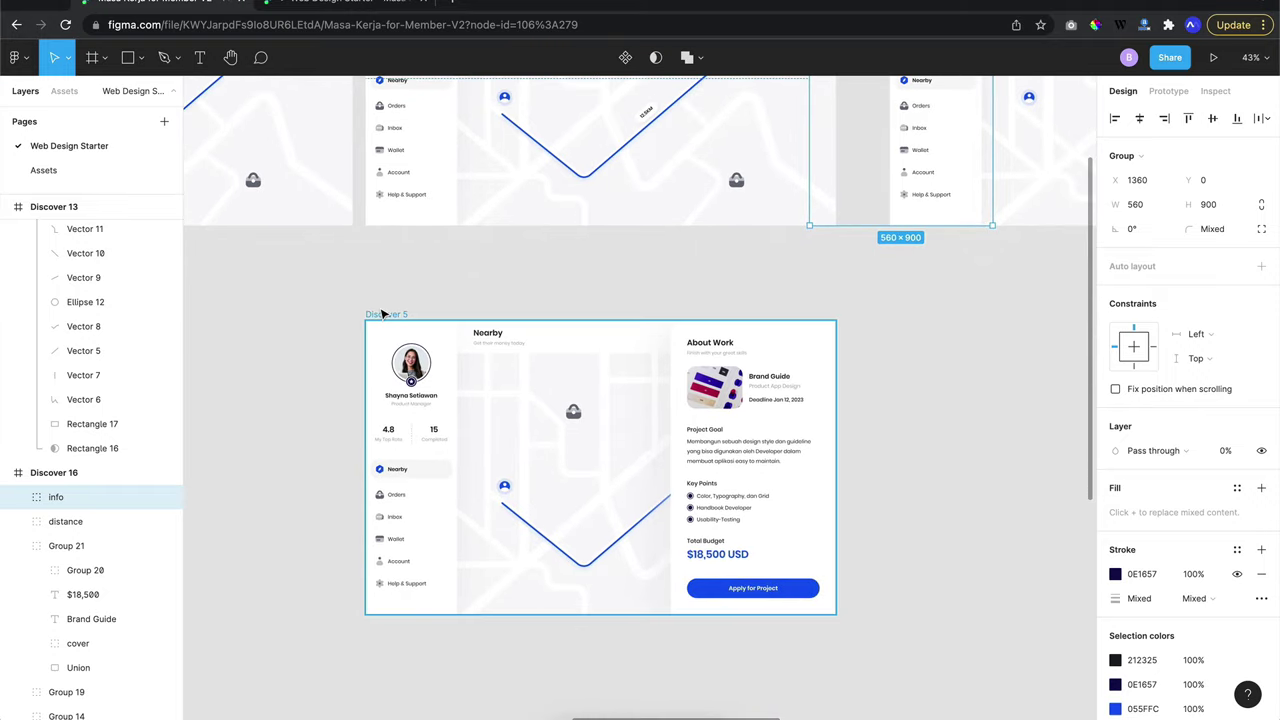
{"action": "scroll", "coordinate": [483, 305], "scroll_direction": "up", "scroll_amount": 2}
{"action": "scroll", "coordinate": [483, 305], "scroll_direction": "right", "scroll_amount": 2}
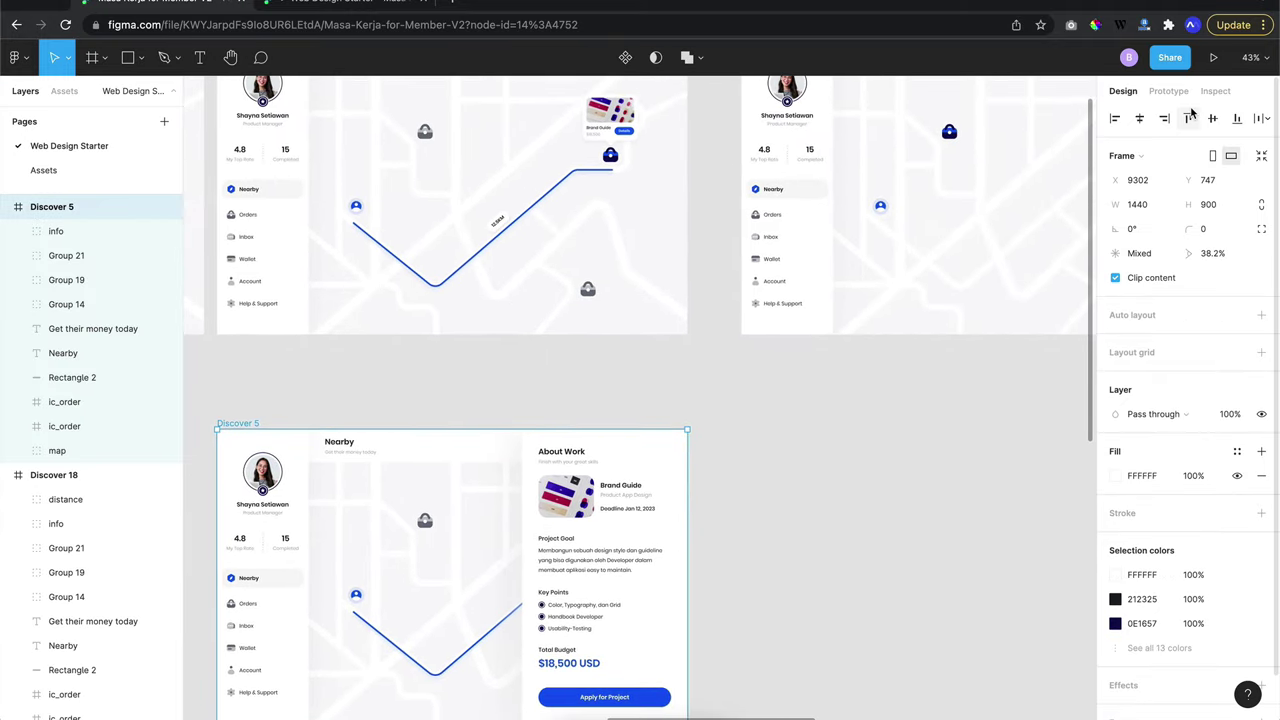
{"action": "left_click", "coordinate": [1175, 91]}
{"action": "scroll", "coordinate": [886, 357], "scroll_direction": "up", "scroll_amount": 2}
{"action": "scroll", "coordinate": [886, 357], "scroll_direction": "left", "scroll_amount": 2}
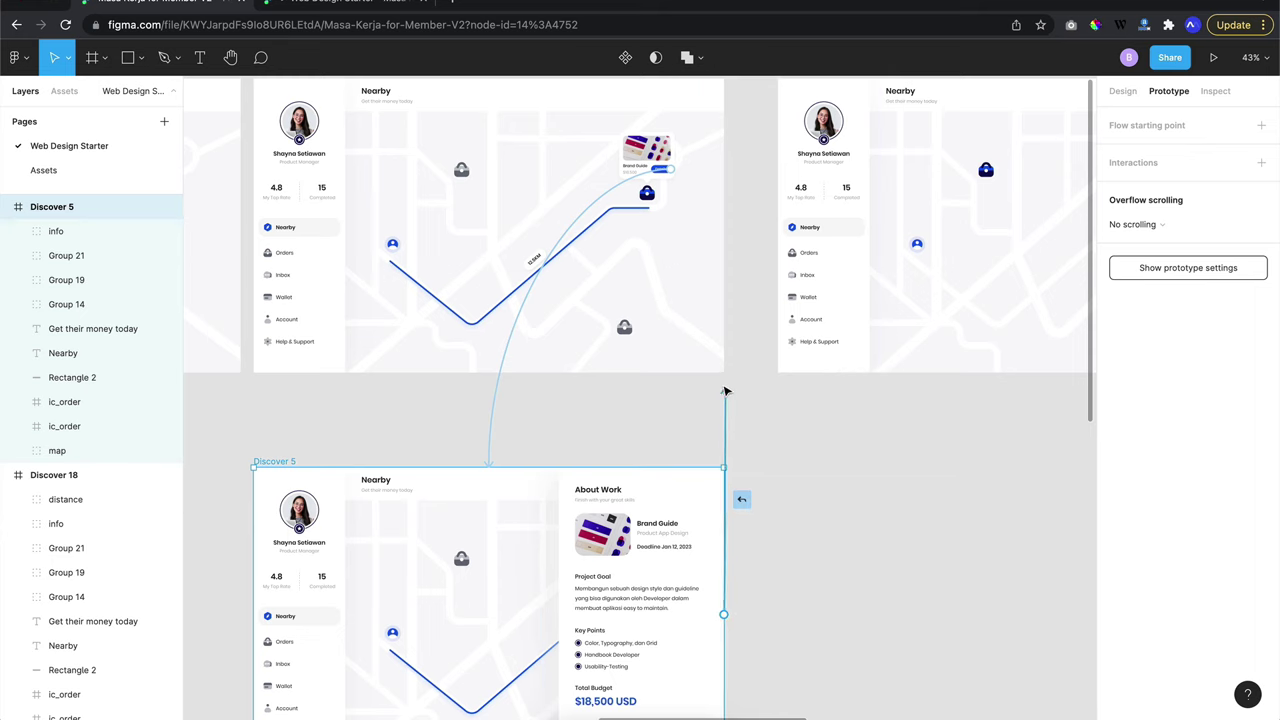
Link Discover 5 back to Discover 16 with a Key/gamepad trigger set to Esc
{"action": "left_click_drag", "start_coordinate": [723, 400], "coordinate": [677, 371]}
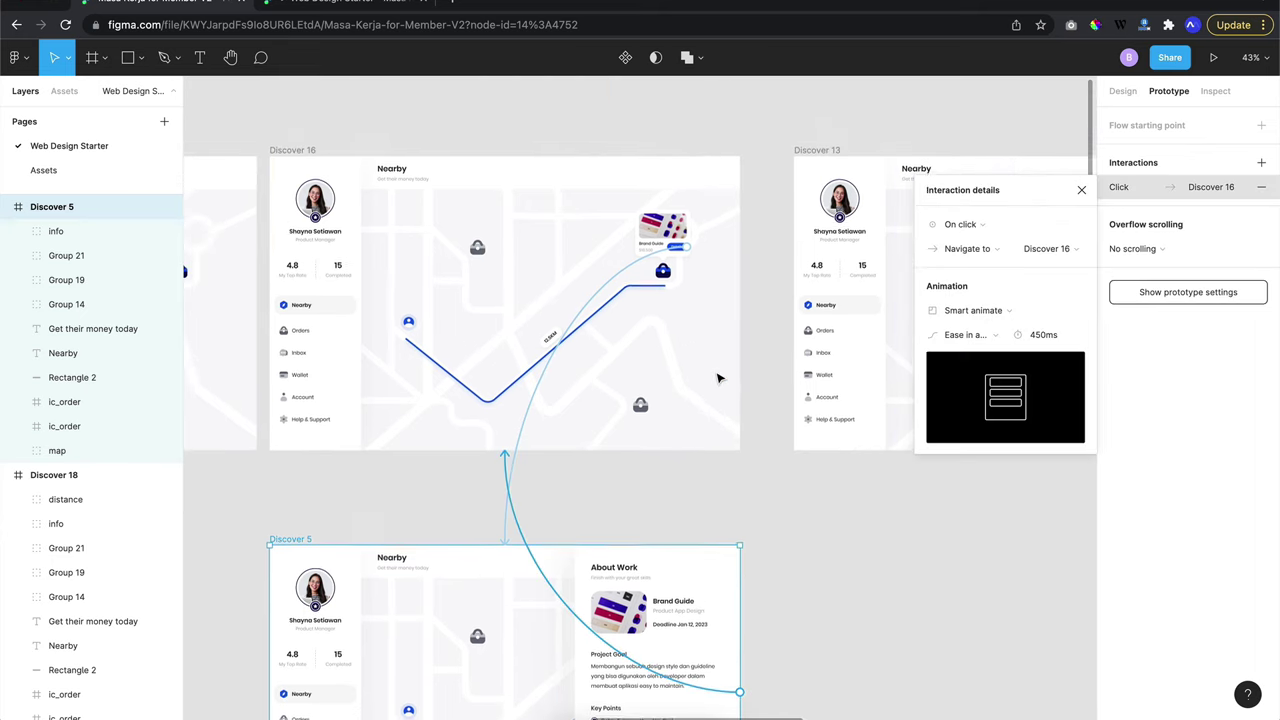
{"action": "scroll", "coordinate": [718, 378], "scroll_direction": "down", "scroll_amount": 1}
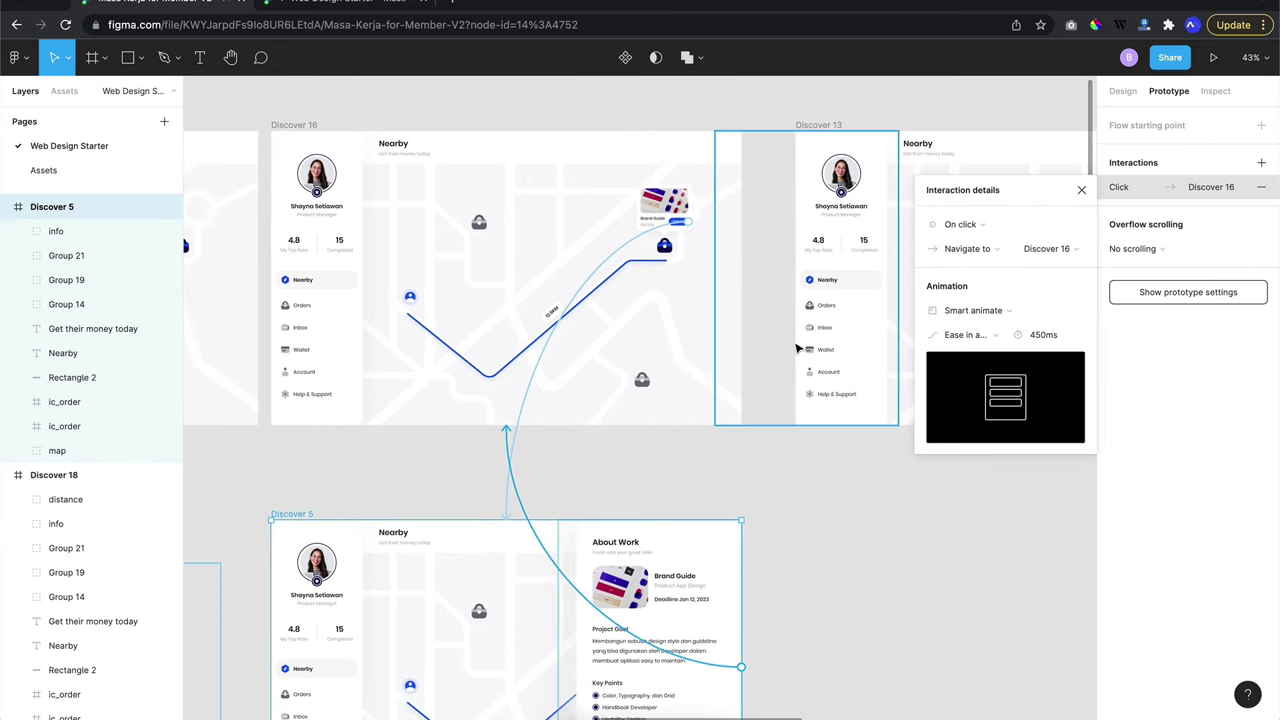
{"action": "left_click", "coordinate": [998, 227]}
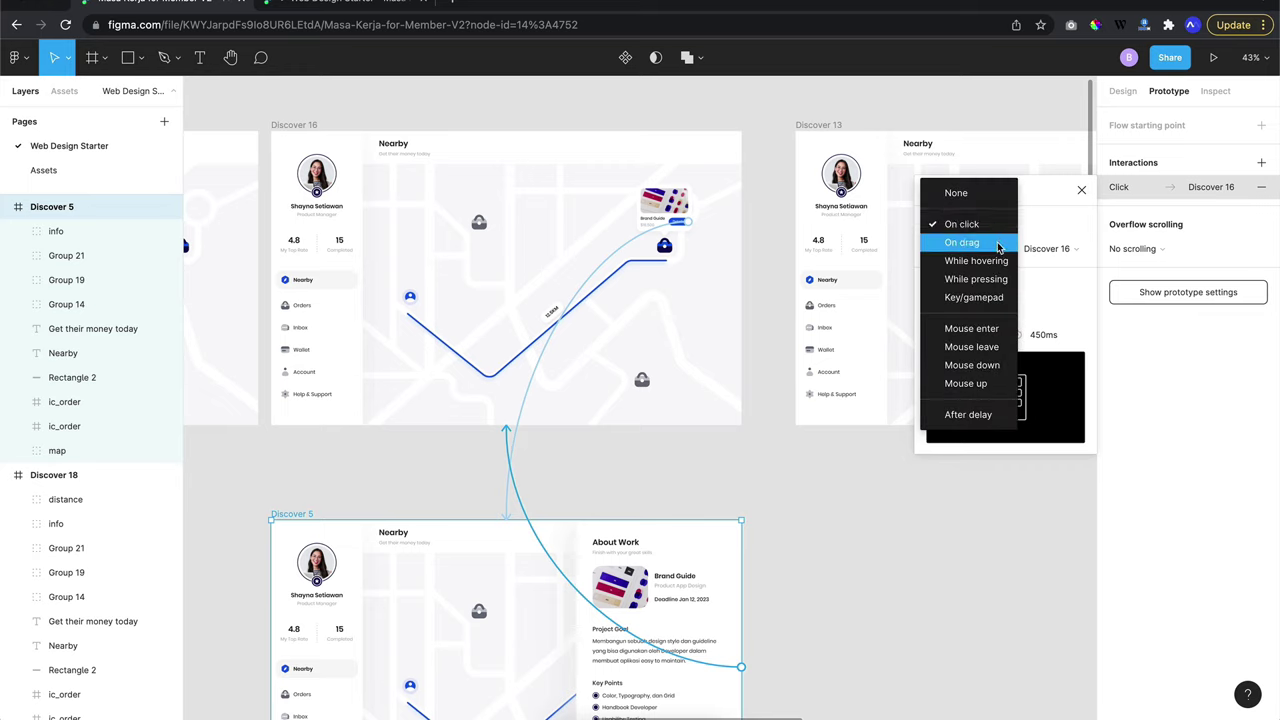
{"action": "left_click", "coordinate": [997, 300]}
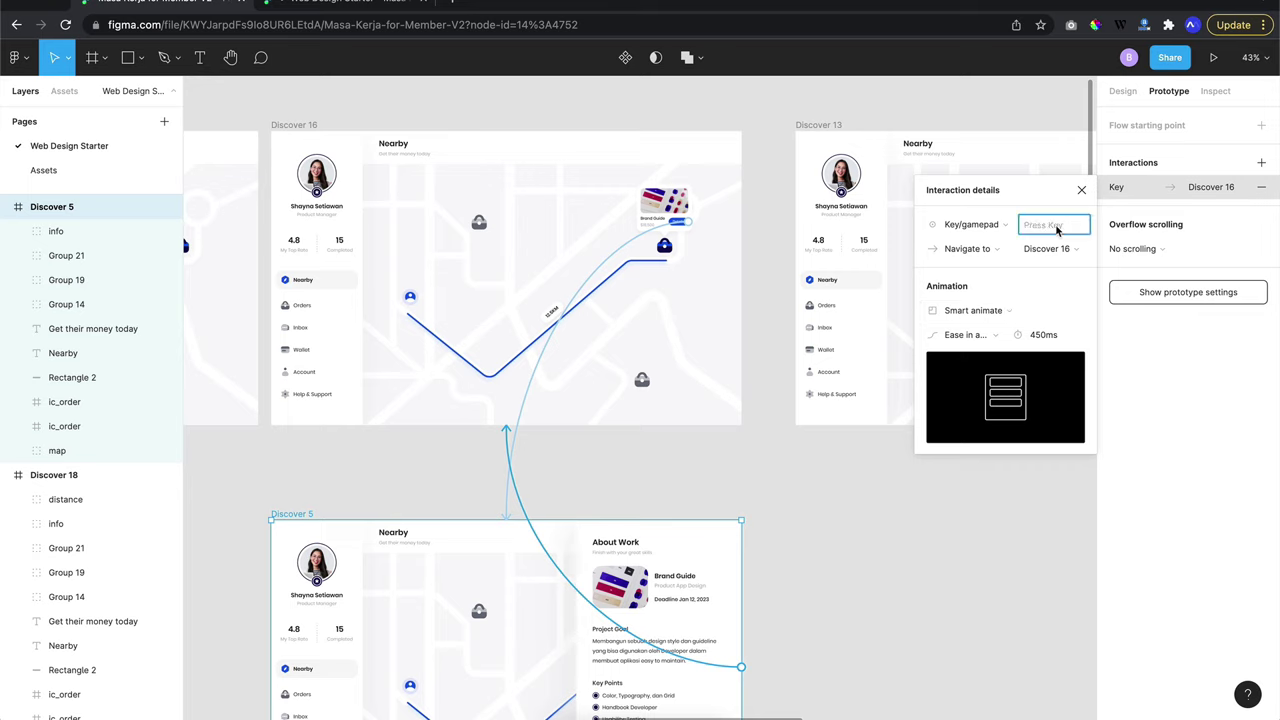
{"action": "key", "text": "Escape"}
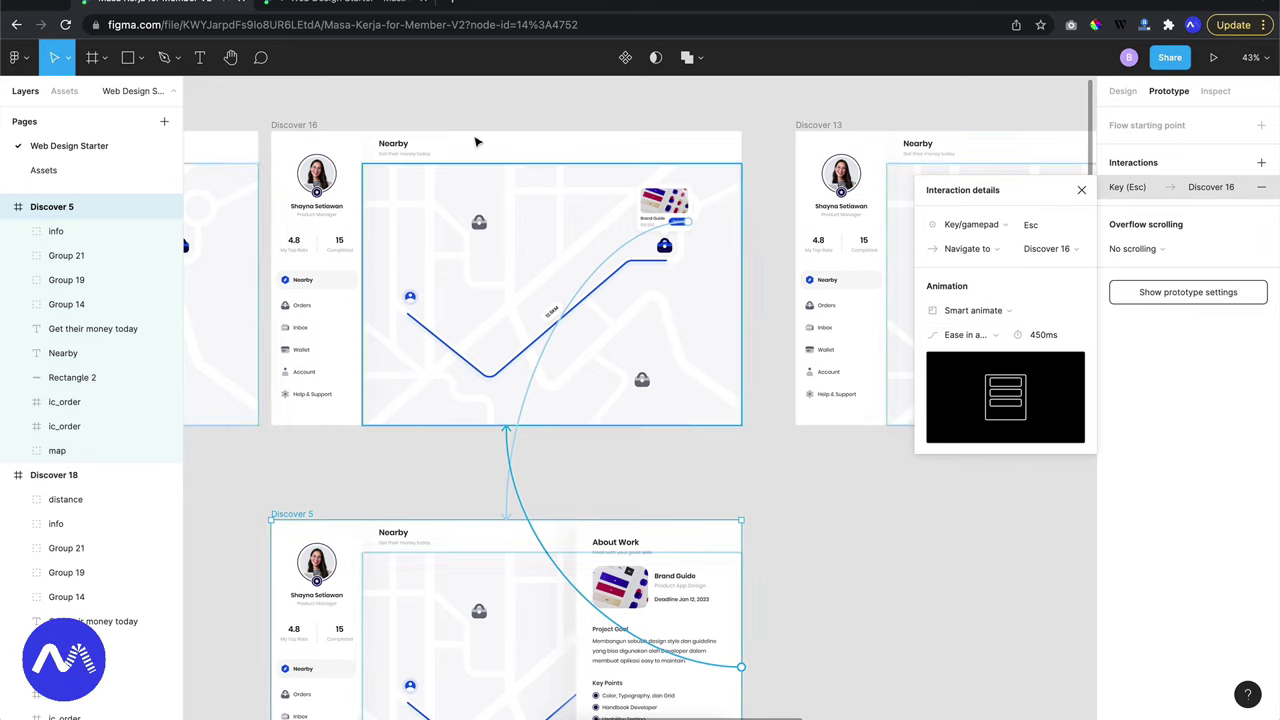
{"action": "key", "text": "ctrl+alt+Return"}
Check in the prototype that Esc returns to the map and Details reopens the Brand Guide About Work panel
{"action": "key", "text": "Escape"}
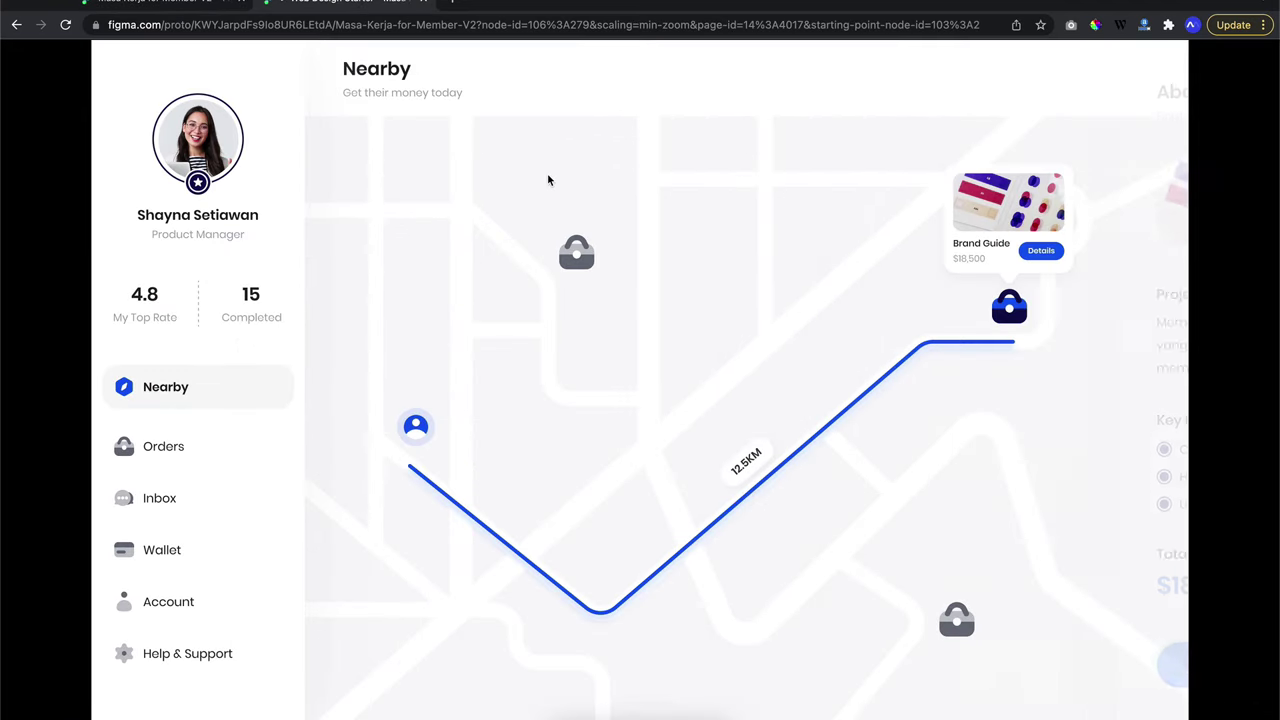
{"action": "left_click", "coordinate": [1030, 248]}
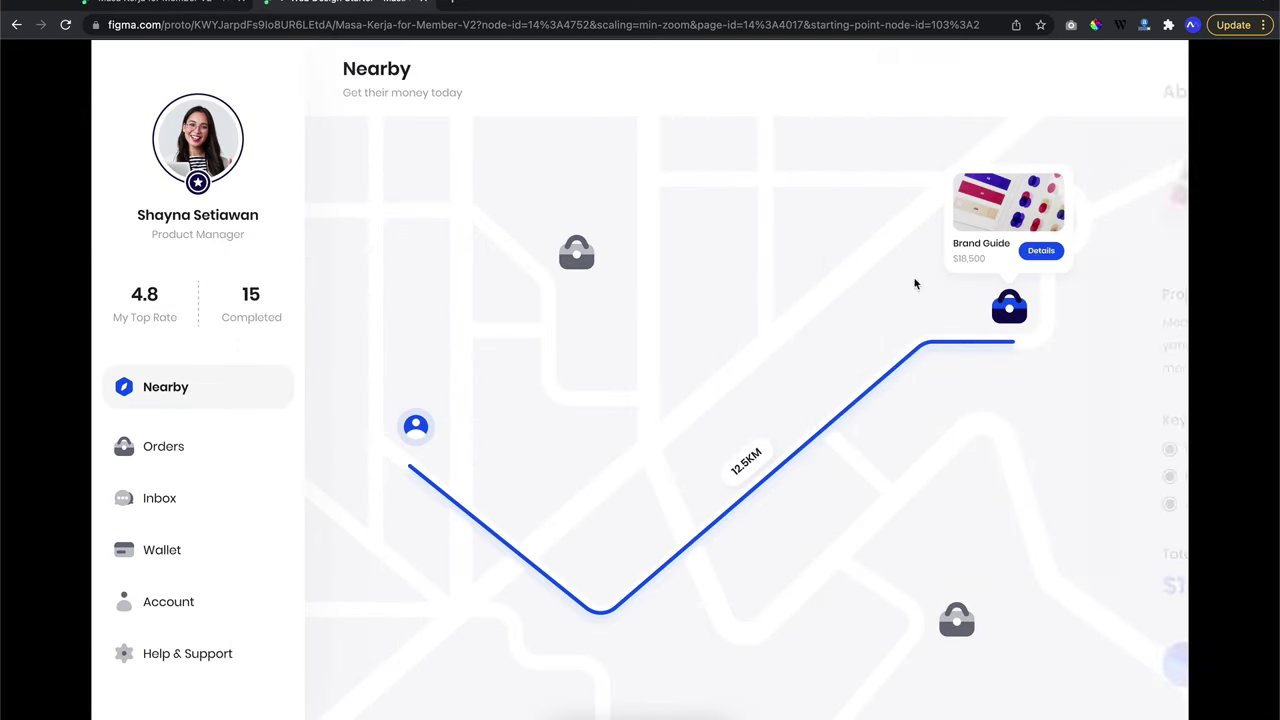
{"action": "key", "text": "Escape"}
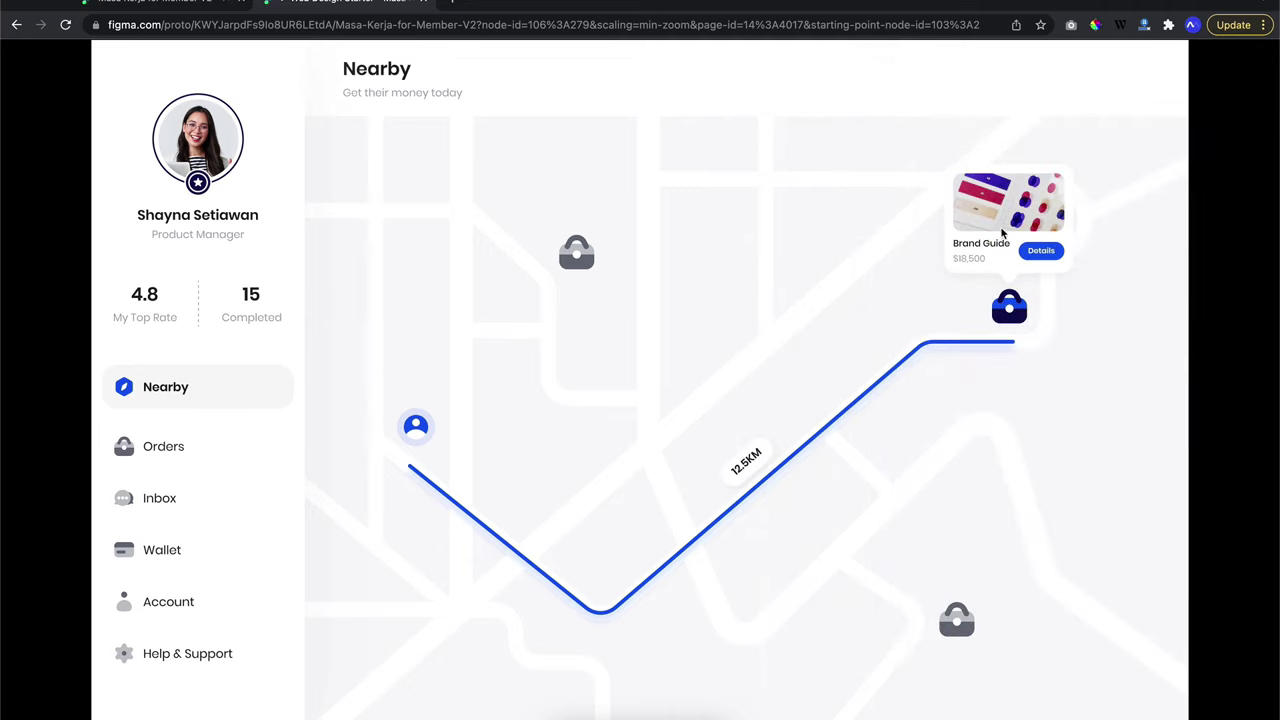
{"action": "left_click", "coordinate": [1030, 250]}
{"action": "left_click", "coordinate": [765, 296]}
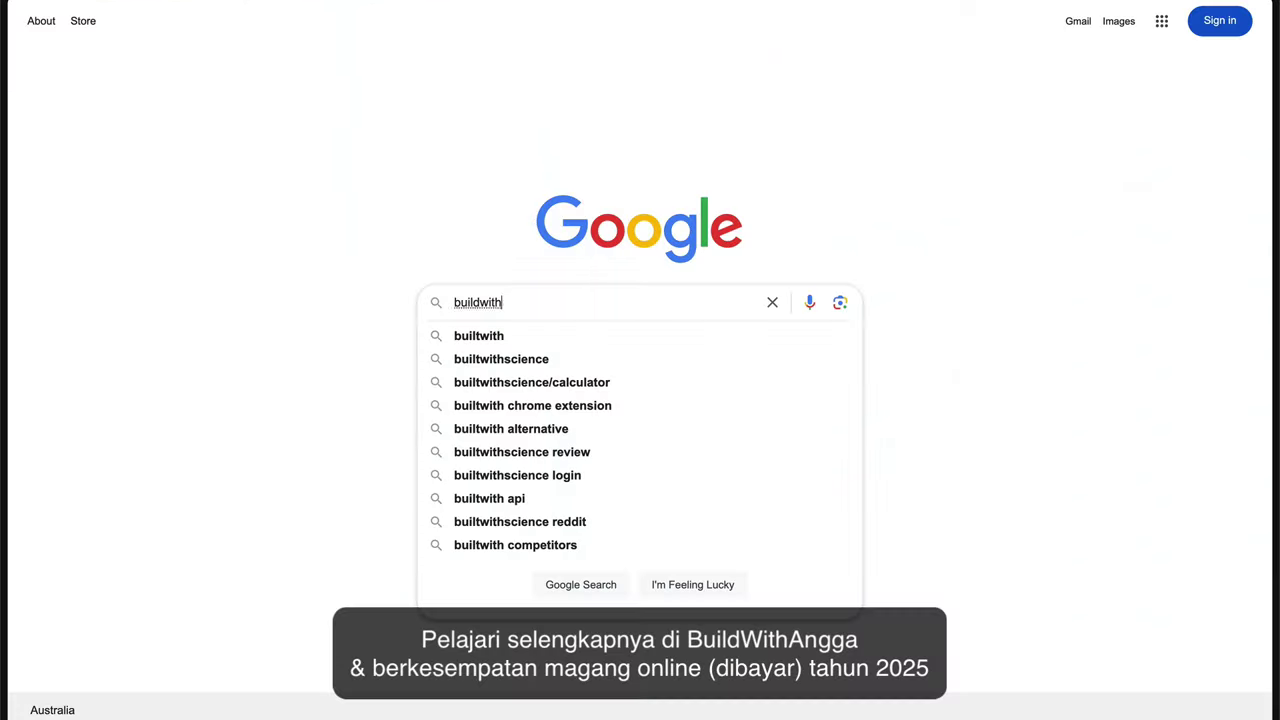
Search Google for buildwithangga and open the BuildWithAngga homepage
{"action": "type", "text": "an"}
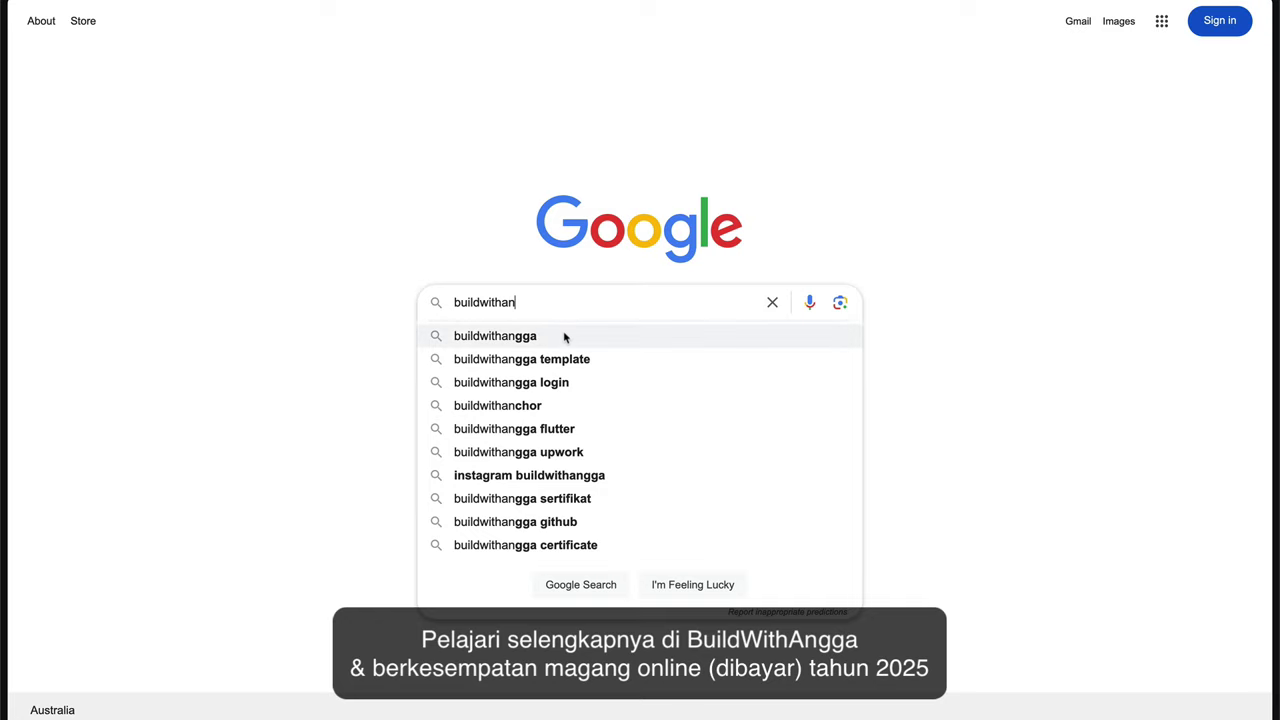
{"action": "left_click", "coordinate": [564, 337]}
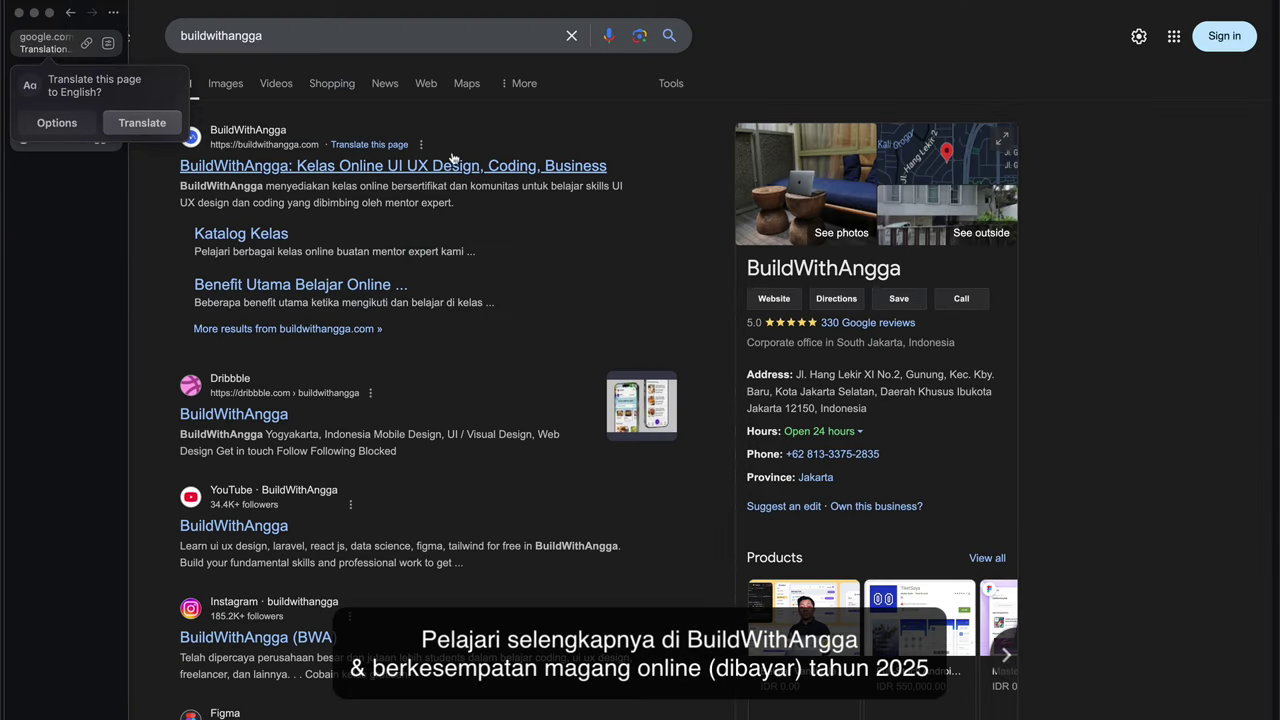
{"action": "left_click", "coordinate": [450, 165]}
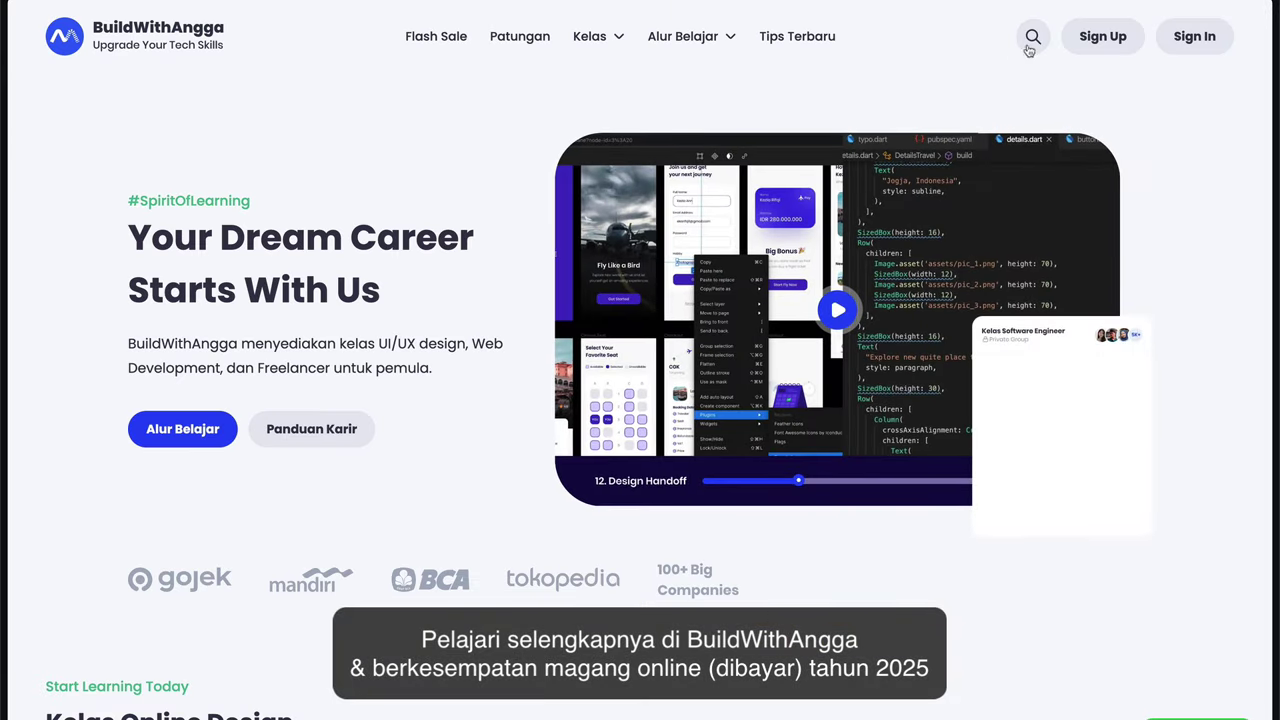
Search the site for 'mastering figma' and open the Website UI Animation Design course page
{"action": "left_click", "coordinate": [1031, 40]}
{"action": "type", "text": "masteri"}
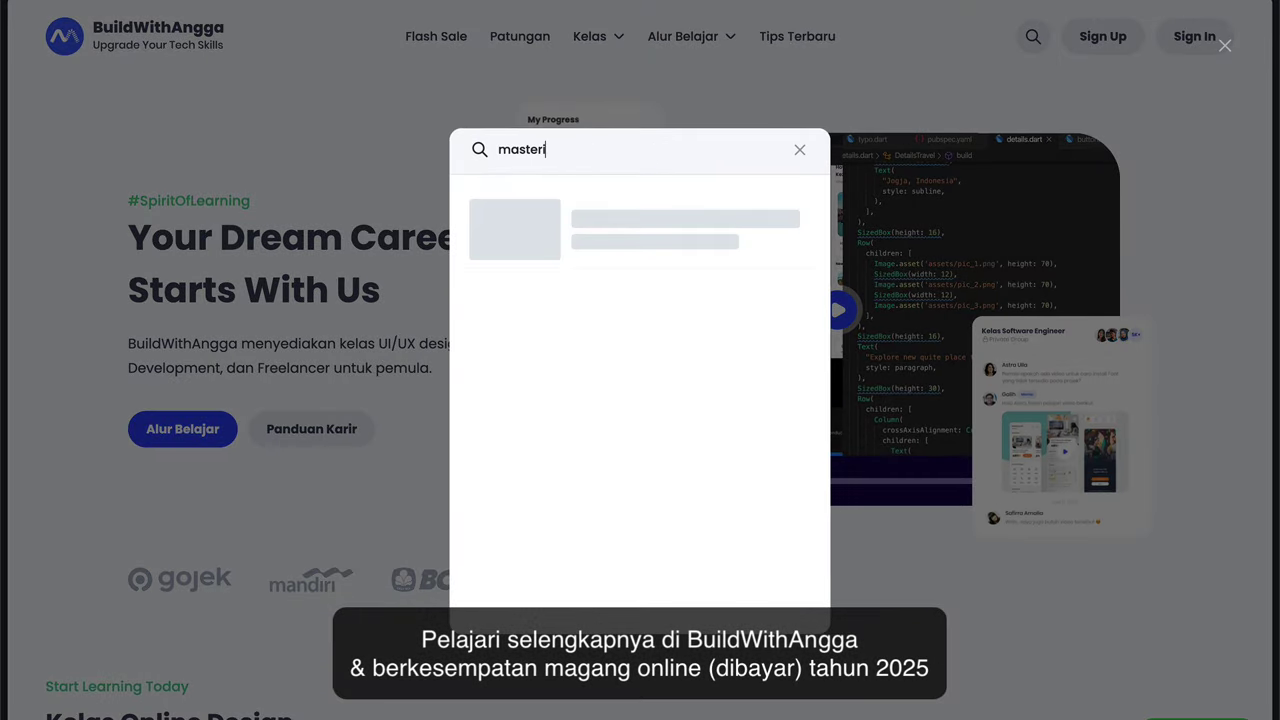
{"action": "type", "text": "ng figma A to Z: E-Commerce UI Anima"}
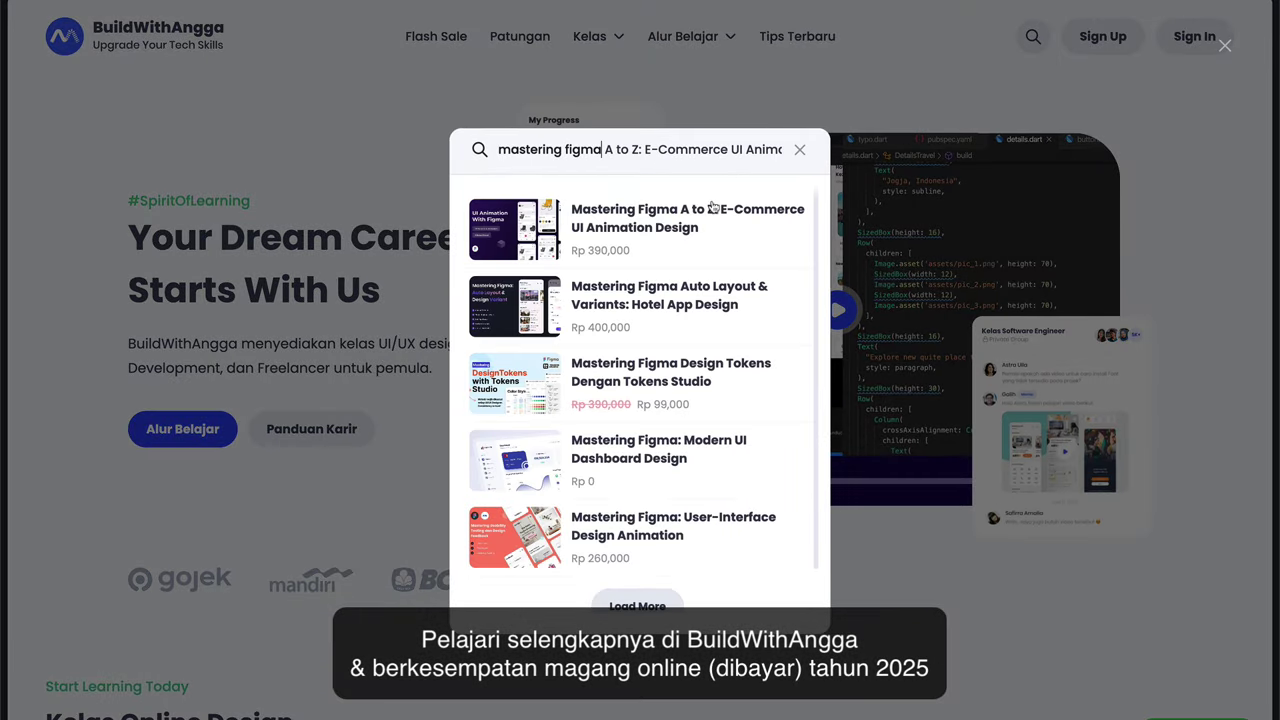
{"action": "key", "text": "ctrl+BackSpace"}
{"action": "key", "text": "ctrl+BackSpace"}
{"action": "key", "text": "ctrl+BackSpace"}
{"action": "type", "text": "mastering figma prototype"}
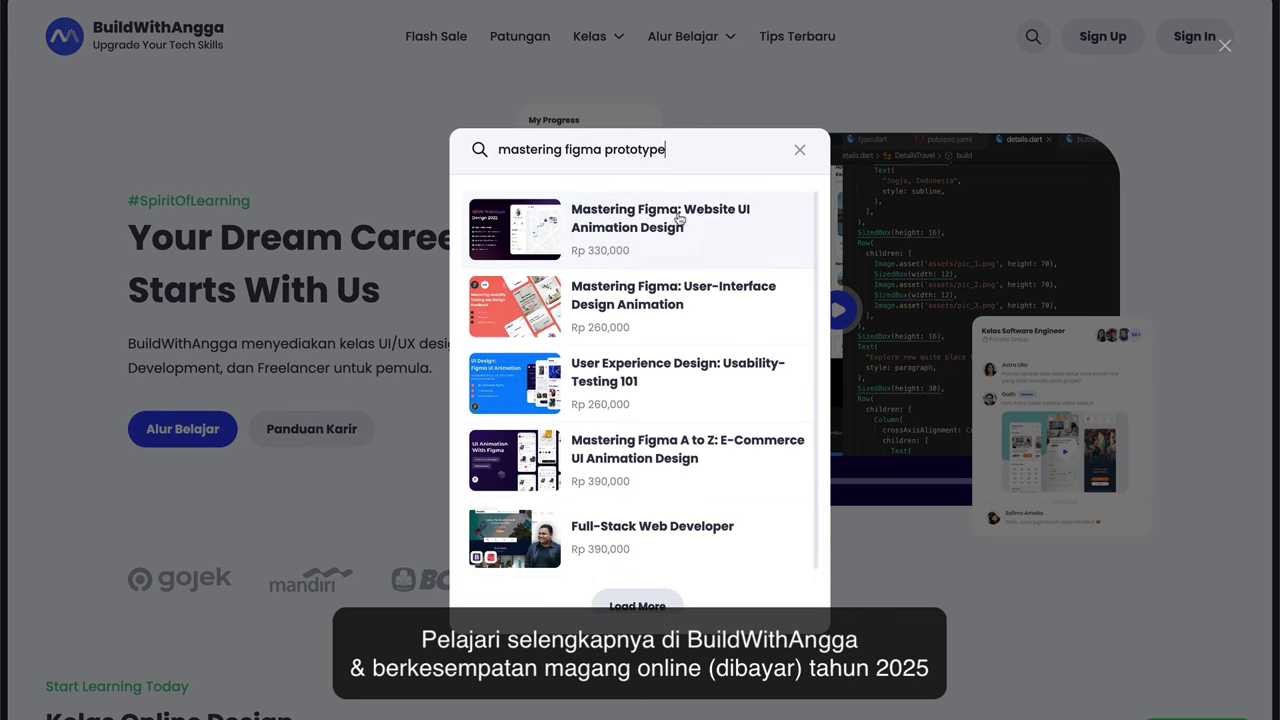
{"action": "left_click", "coordinate": [673, 229]}
{"action": "mouse_move", "coordinate": [563, 114]}
{"action": "left_mouse_down"}
{"action": "mouse_move", "coordinate": [729, 305]}
{"action": "mouse_move", "coordinate": [703, 300]}
{"action": "left_mouse_up"}
Browse the course's 15 lessons and reviews, expanding Working on Project and a student review
{"action": "scroll", "coordinate": [703, 290], "scroll_direction": "down", "scroll_amount": 2}
{"action": "scroll", "coordinate": [703, 290], "scroll_direction": "down", "scroll_amount": 2}
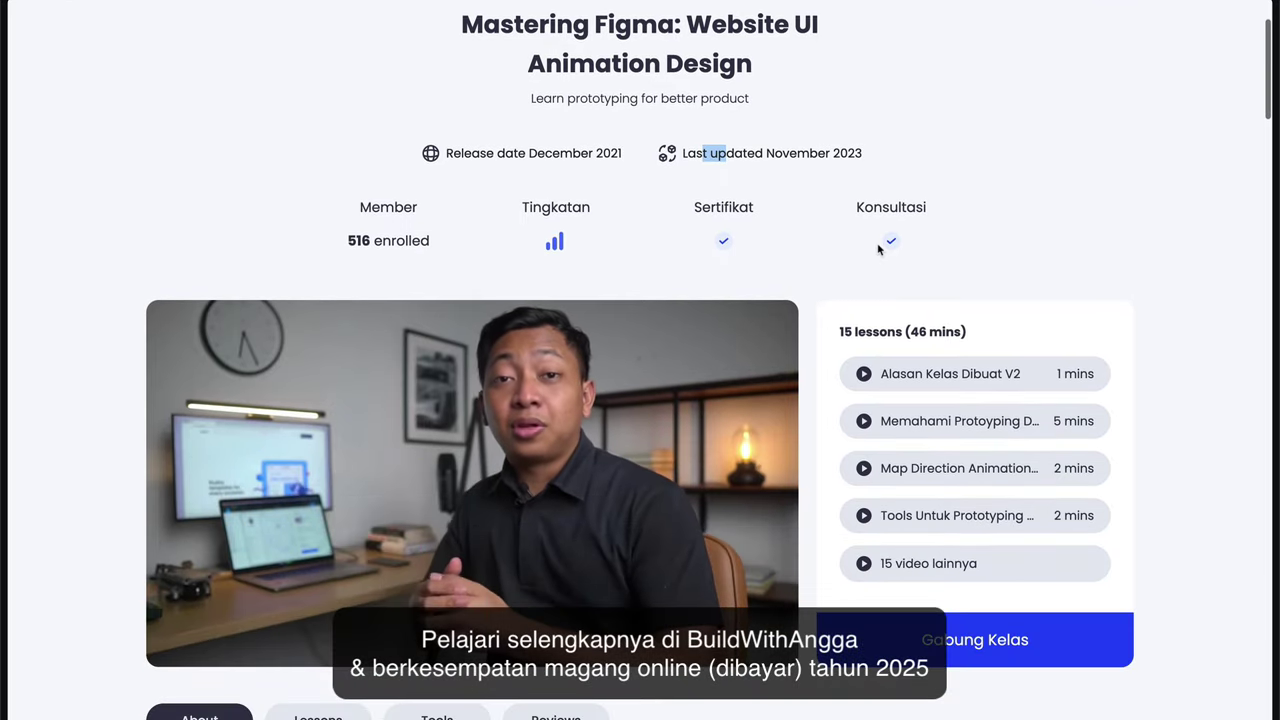
{"action": "scroll", "coordinate": [850, 345], "scroll_direction": "down", "scroll_amount": 1}
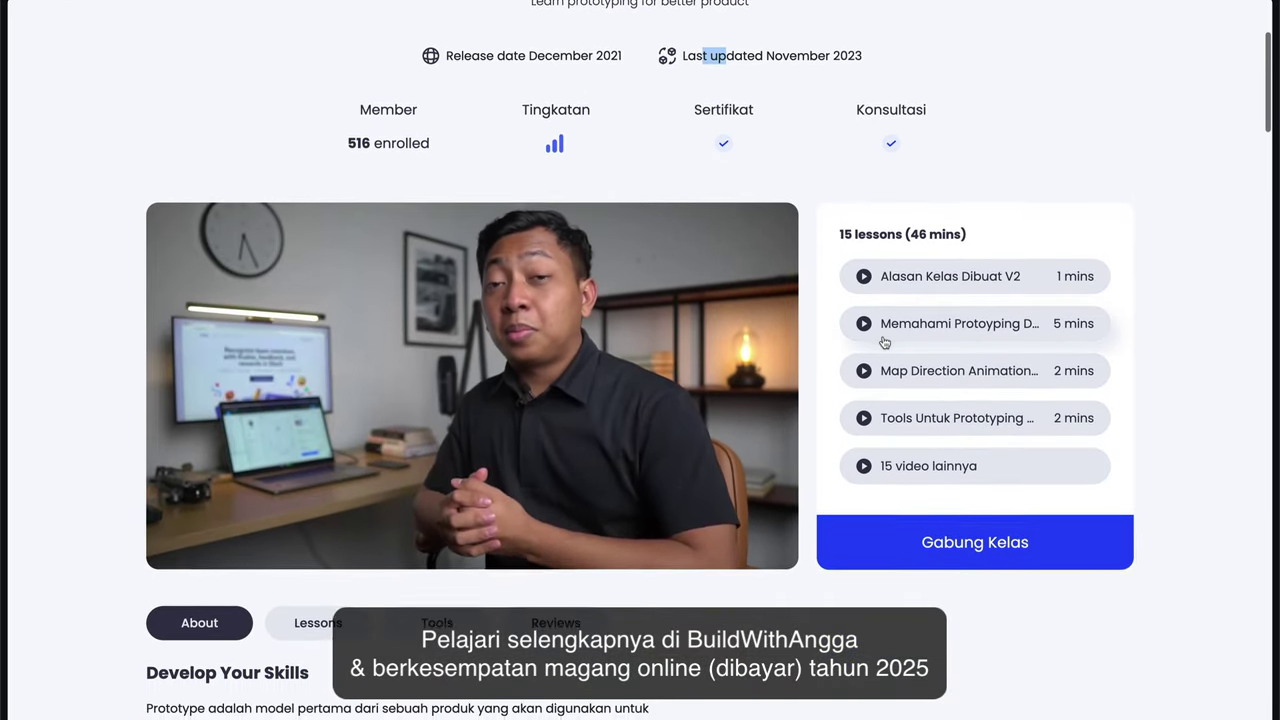
{"action": "scroll", "coordinate": [884, 350], "scroll_direction": "down", "scroll_amount": 2}
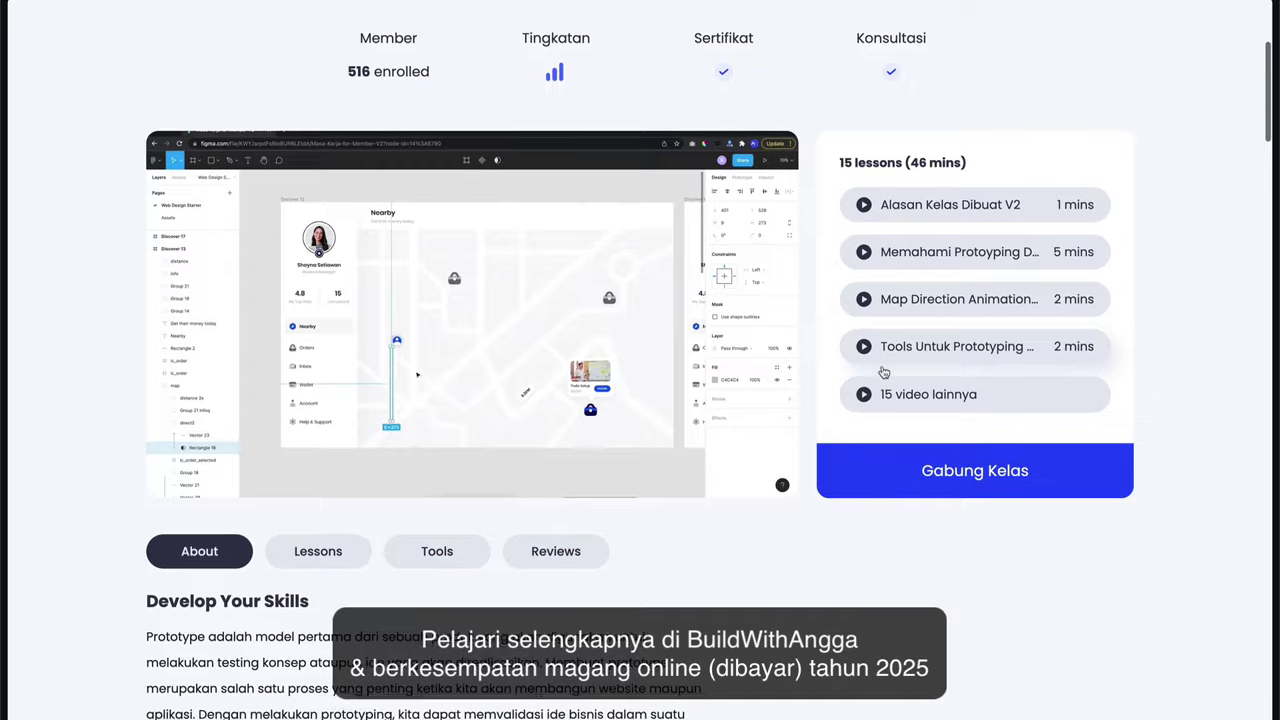
{"action": "scroll", "coordinate": [334, 366], "scroll_direction": "down", "scroll_amount": 1}
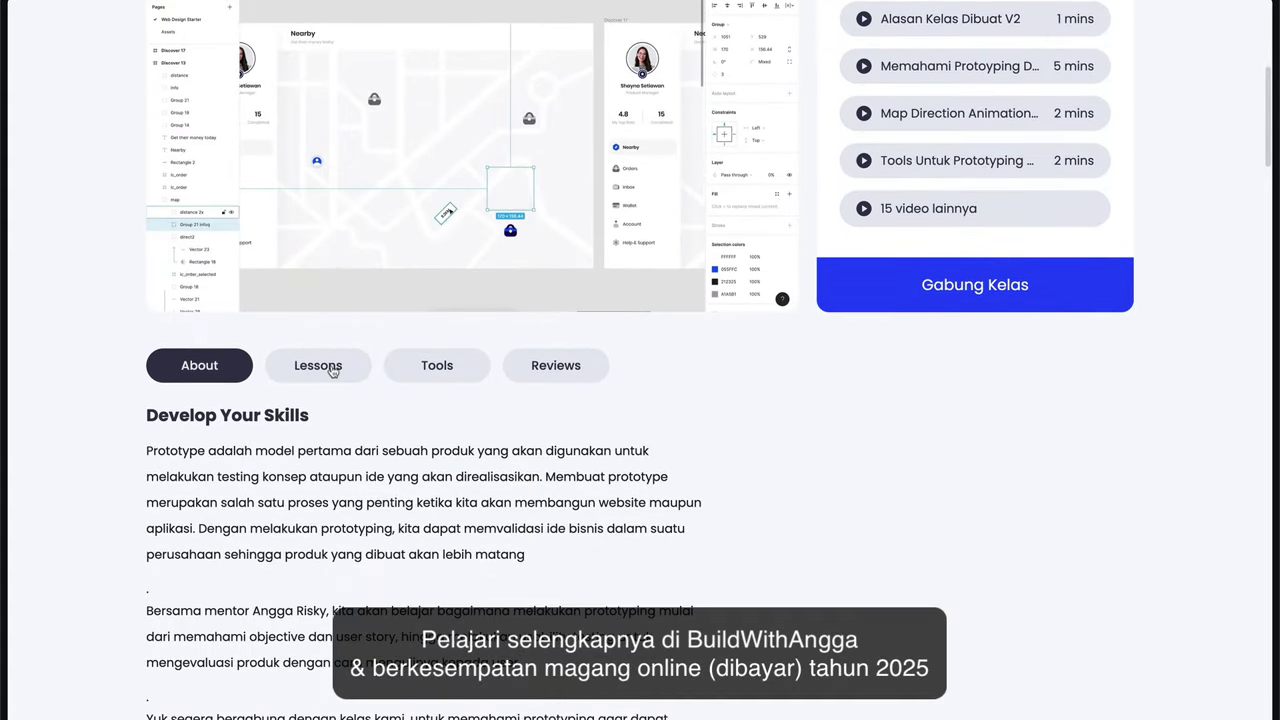
{"action": "scroll", "coordinate": [338, 365], "scroll_direction": "down", "scroll_amount": 4}
{"action": "scroll", "coordinate": [338, 365], "scroll_direction": "down", "scroll_amount": 6}
{"action": "left_click", "coordinate": [370, 401]}
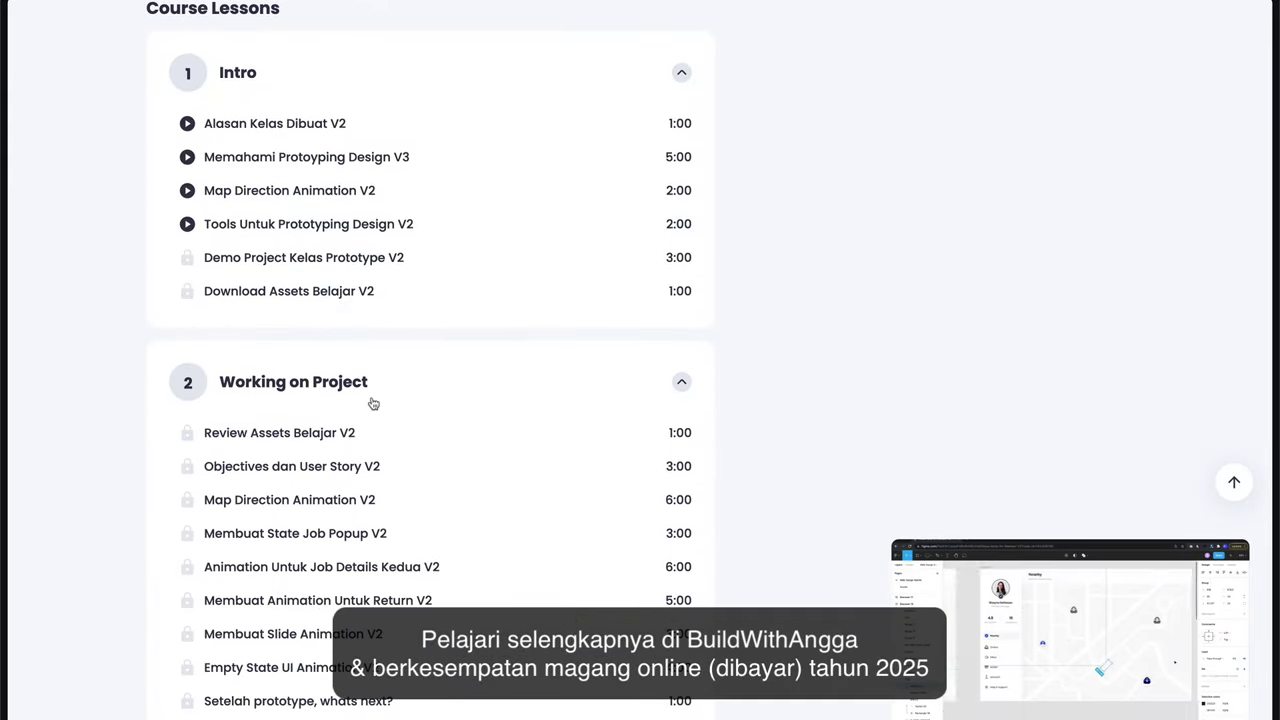
{"action": "scroll", "coordinate": [486, 331], "scroll_direction": "down", "scroll_amount": 3}
{"action": "scroll", "coordinate": [666, 417], "scroll_direction": "down", "scroll_amount": 5}
{"action": "scroll", "coordinate": [666, 420], "scroll_direction": "down", "scroll_amount": 4}
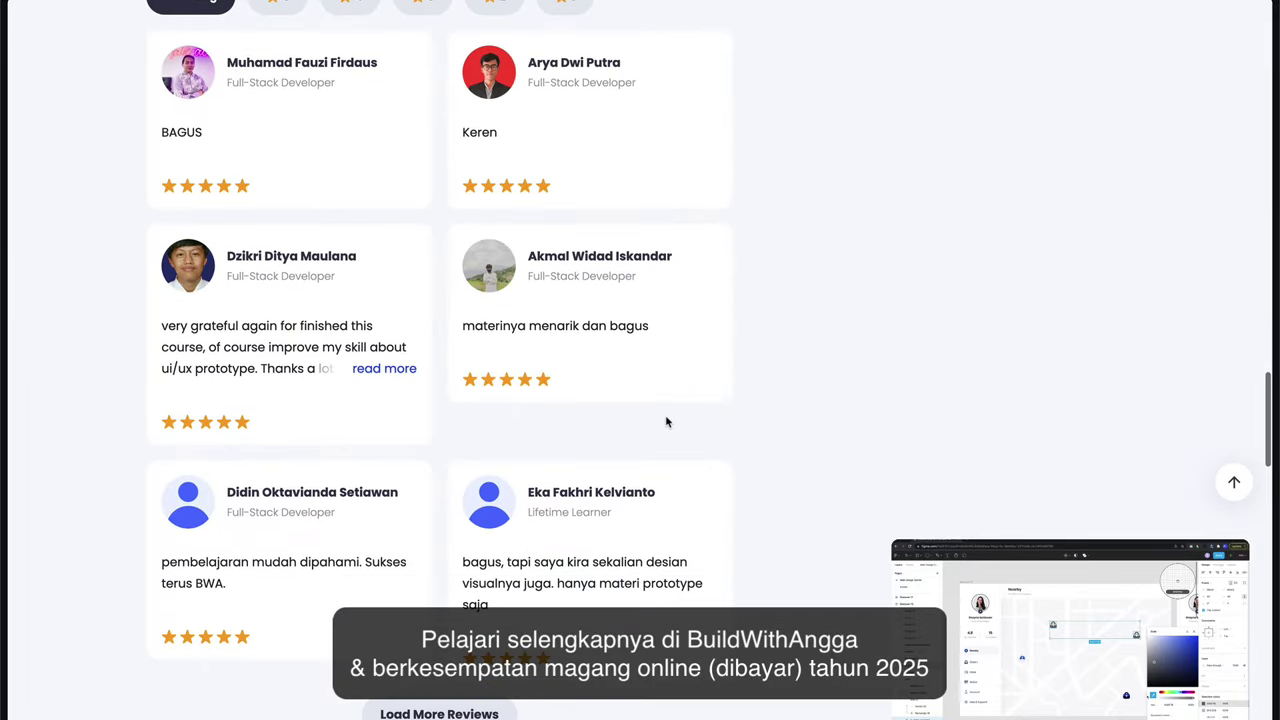
{"action": "left_click", "coordinate": [391, 237]}
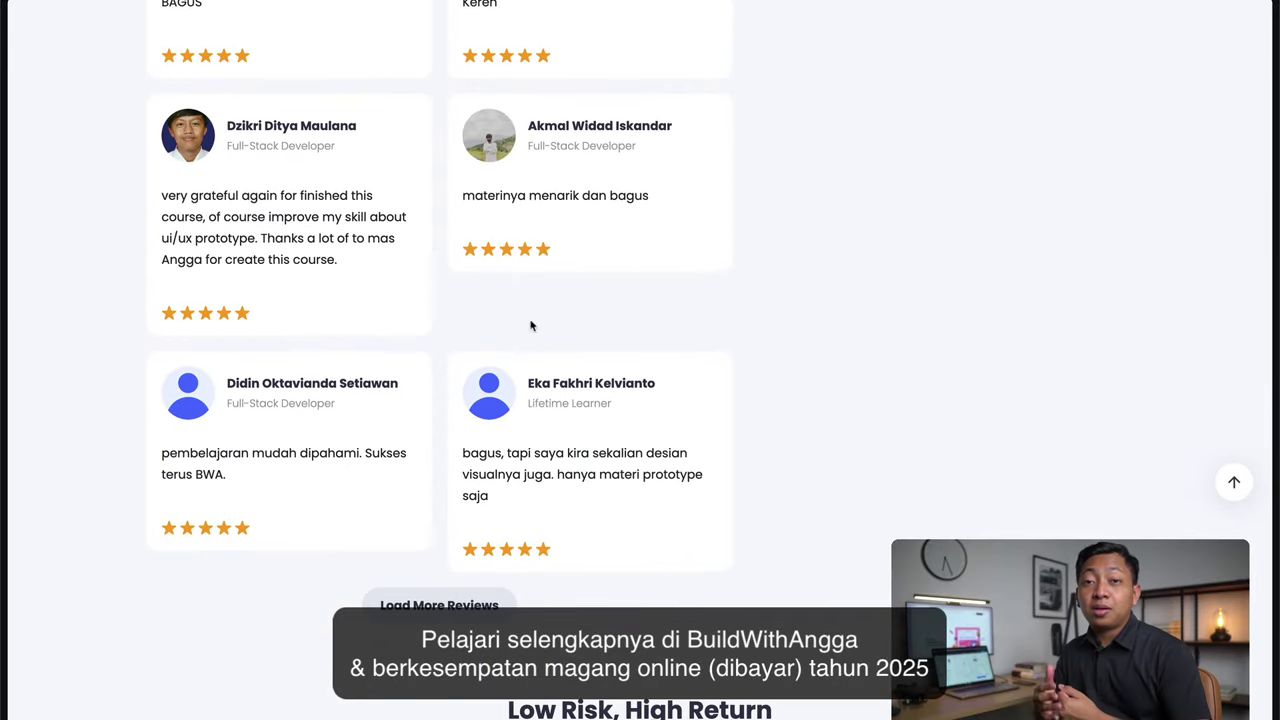
Review the Rp 330,000 lifetime pricing card and its listed benefits
{"action": "scroll", "coordinate": [554, 344], "scroll_direction": "down", "scroll_amount": 4}
{"action": "scroll", "coordinate": [686, 357], "scroll_direction": "down", "scroll_amount": 3}
{"action": "triple_click", "coordinate": [640, 400]}
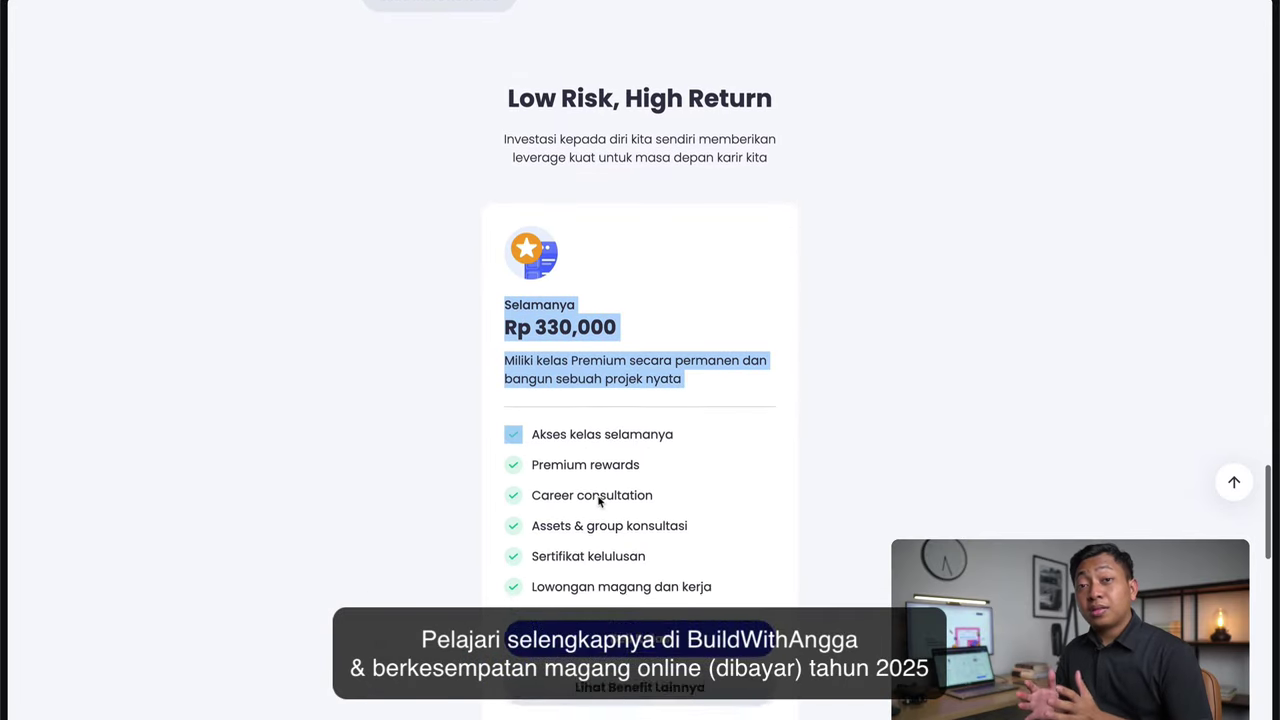
{"action": "scroll", "coordinate": [600, 497], "scroll_direction": "down", "scroll_amount": 1}
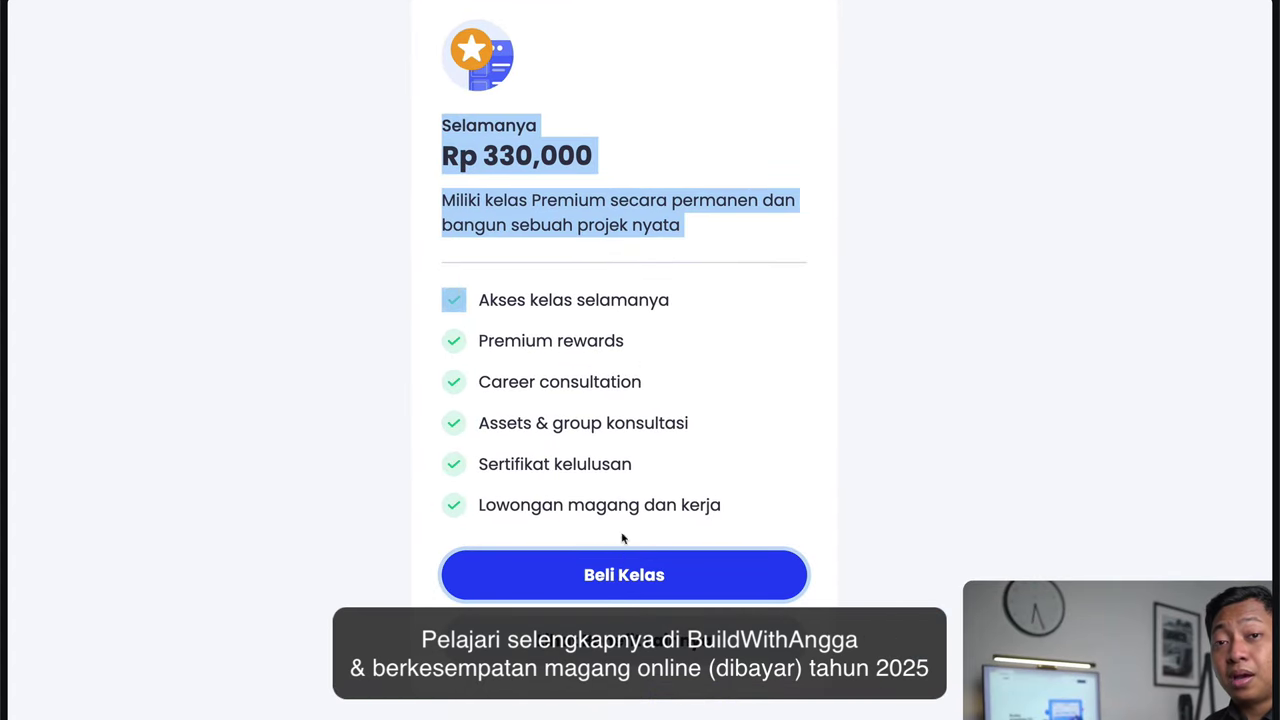
{"action": "mouse_move", "coordinate": [634, 482]}
{"action": "left_mouse_down"}
{"action": "mouse_move", "coordinate": [612, 408]}
{"action": "mouse_move", "coordinate": [586, 381]}
{"action": "left_mouse_up"}
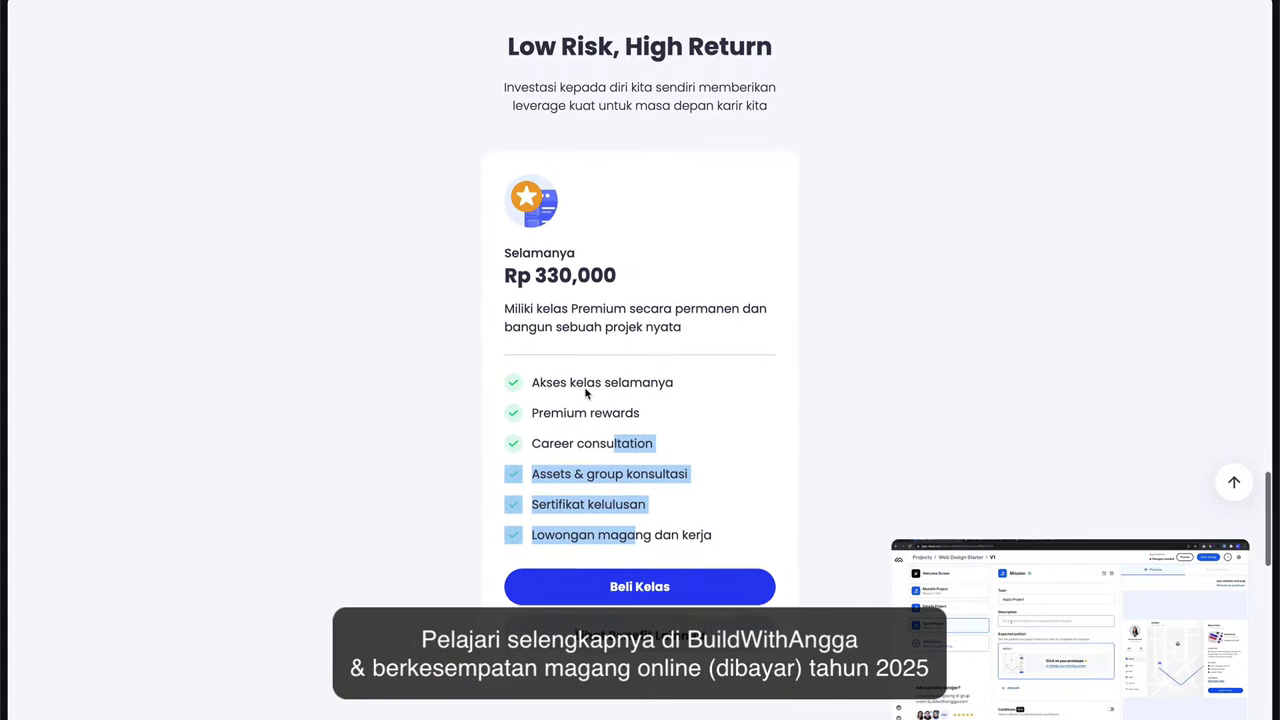